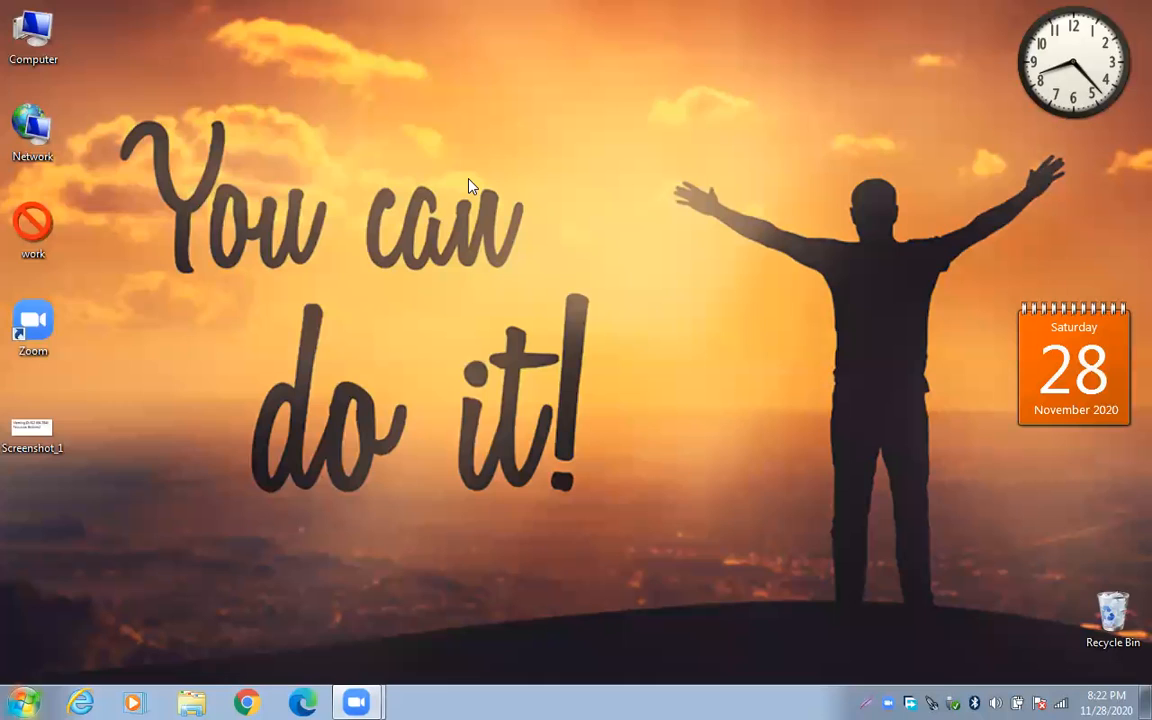
# Refresh the Windows 7 desktop and launch Google Chrome from the taskbar
pyautogui.press('F5')
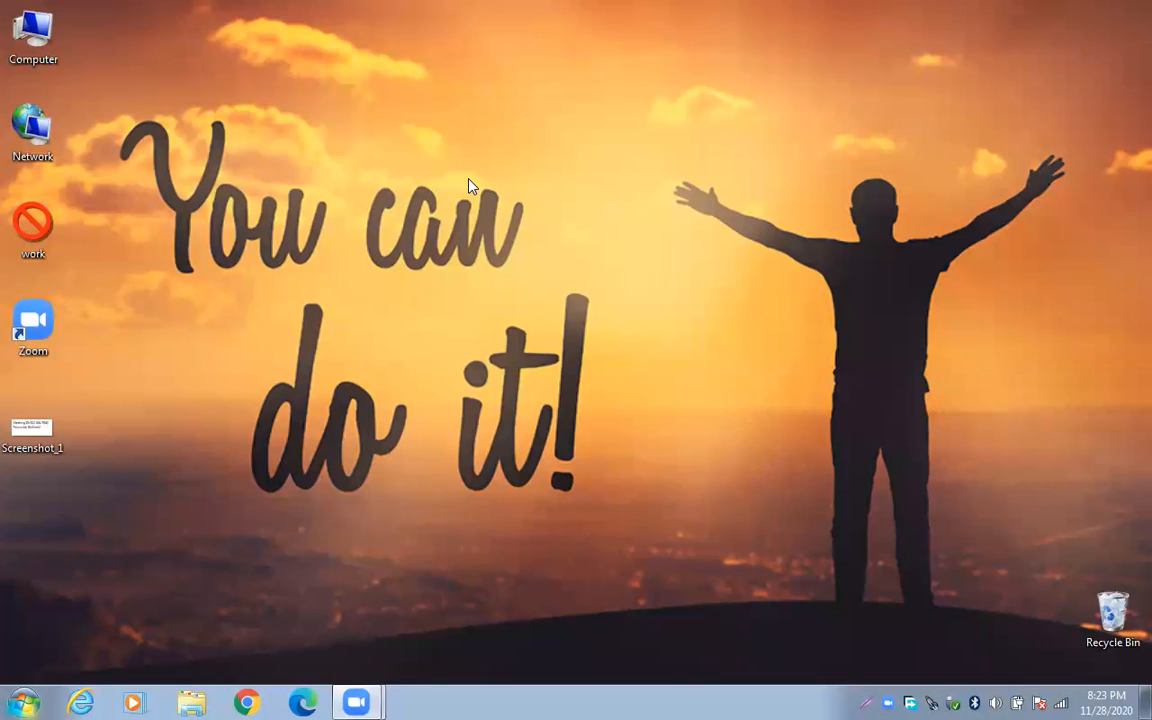
pyautogui.rightClick(636, 305)
pyautogui.click(674, 360)
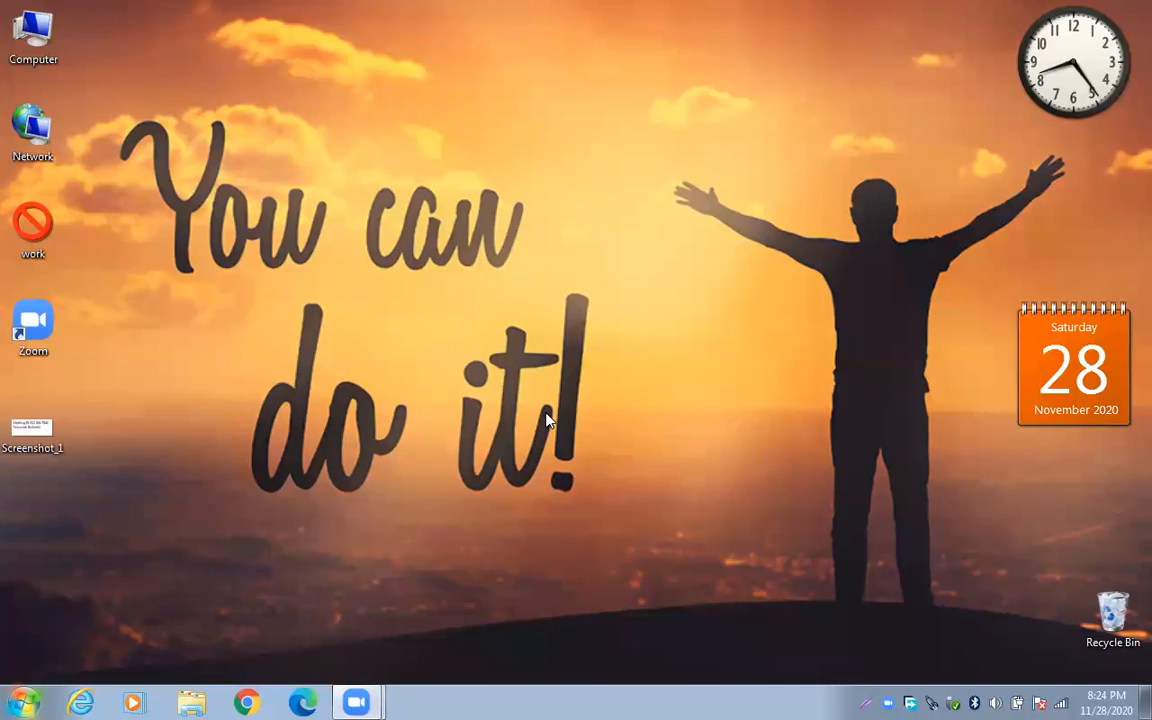
pyautogui.click(246, 703)
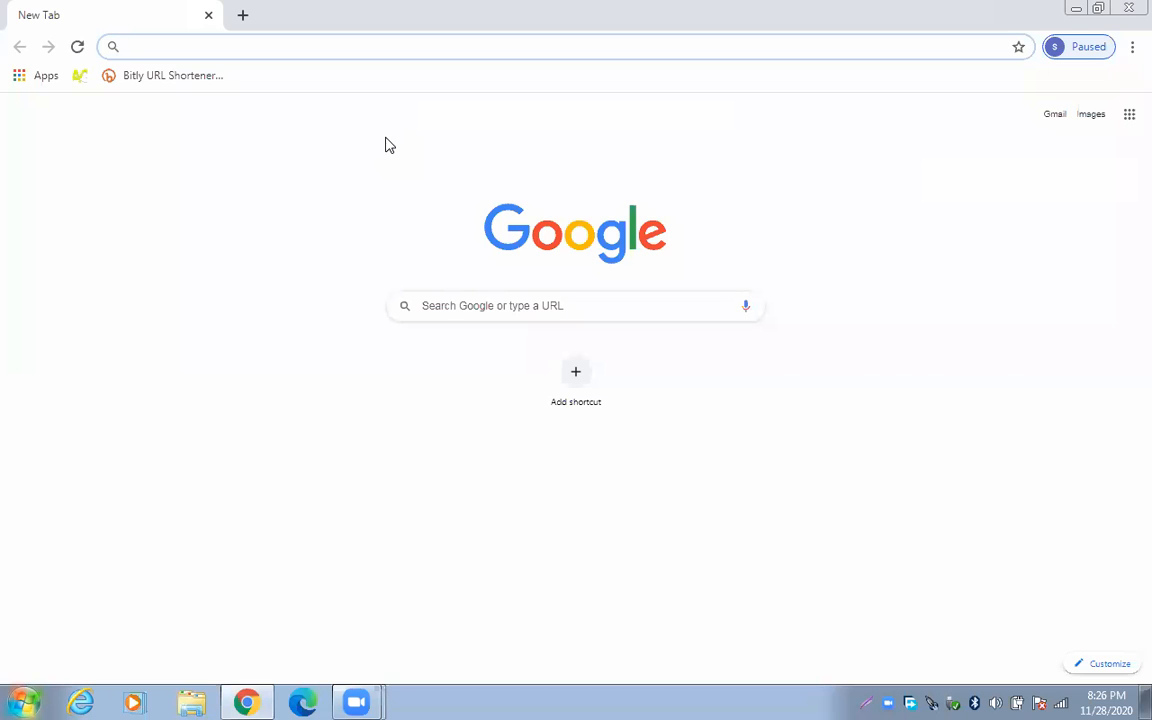
# Search Google for 'google sites google', stop Arabic translation offers, and show results in English
pyautogui.write('goo')
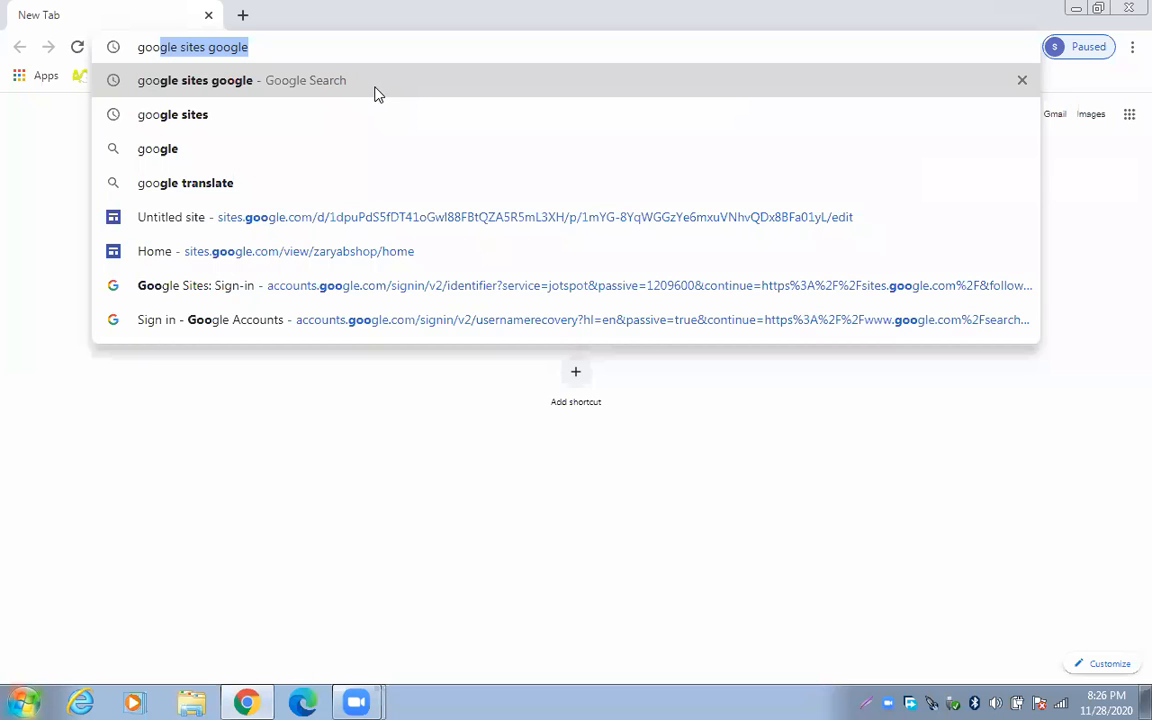
pyautogui.click(390, 93)
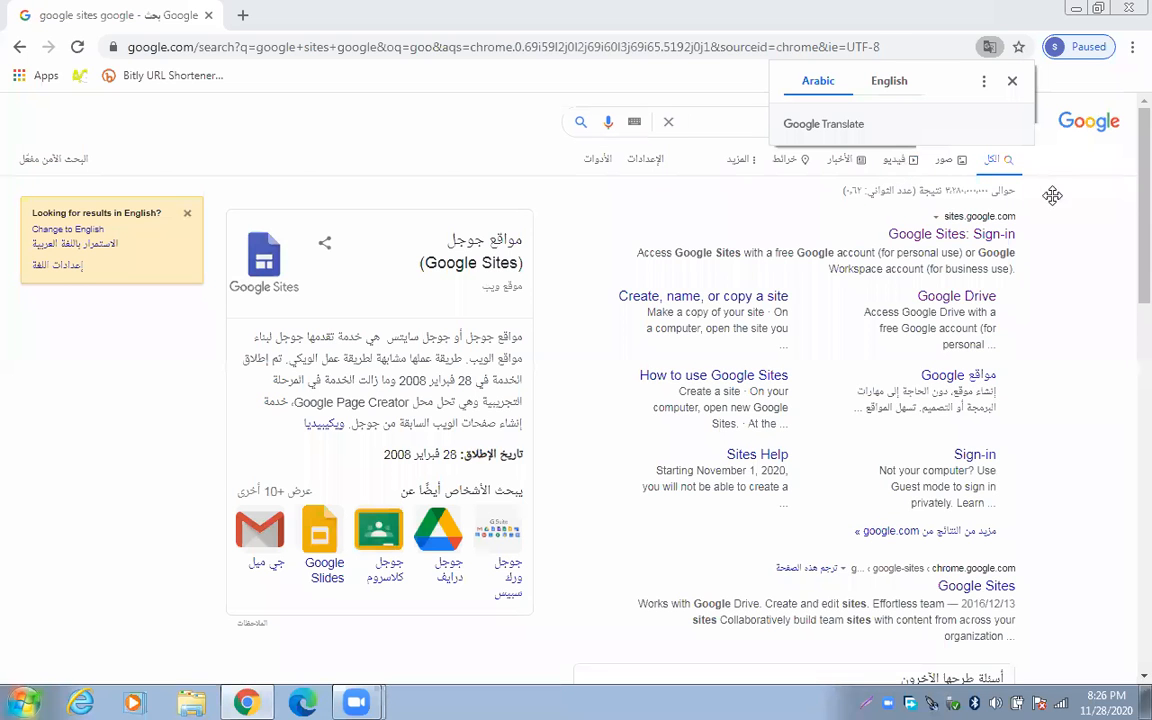
pyautogui.click(985, 84)
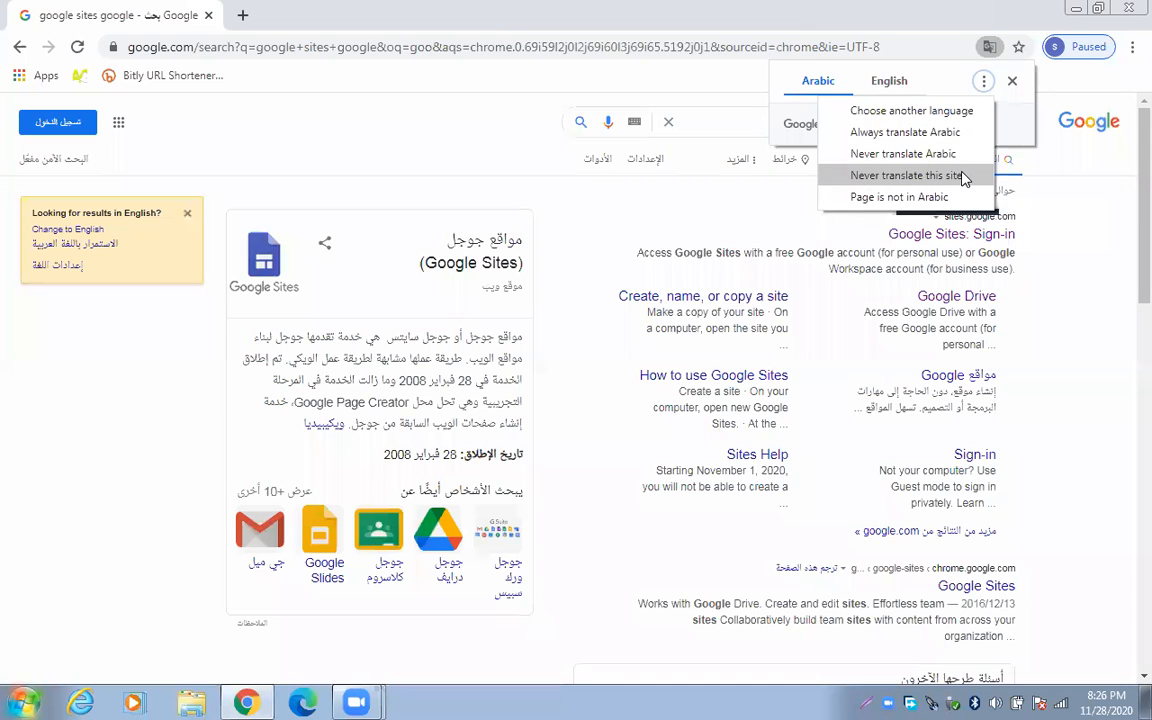
pyautogui.click(950, 158)
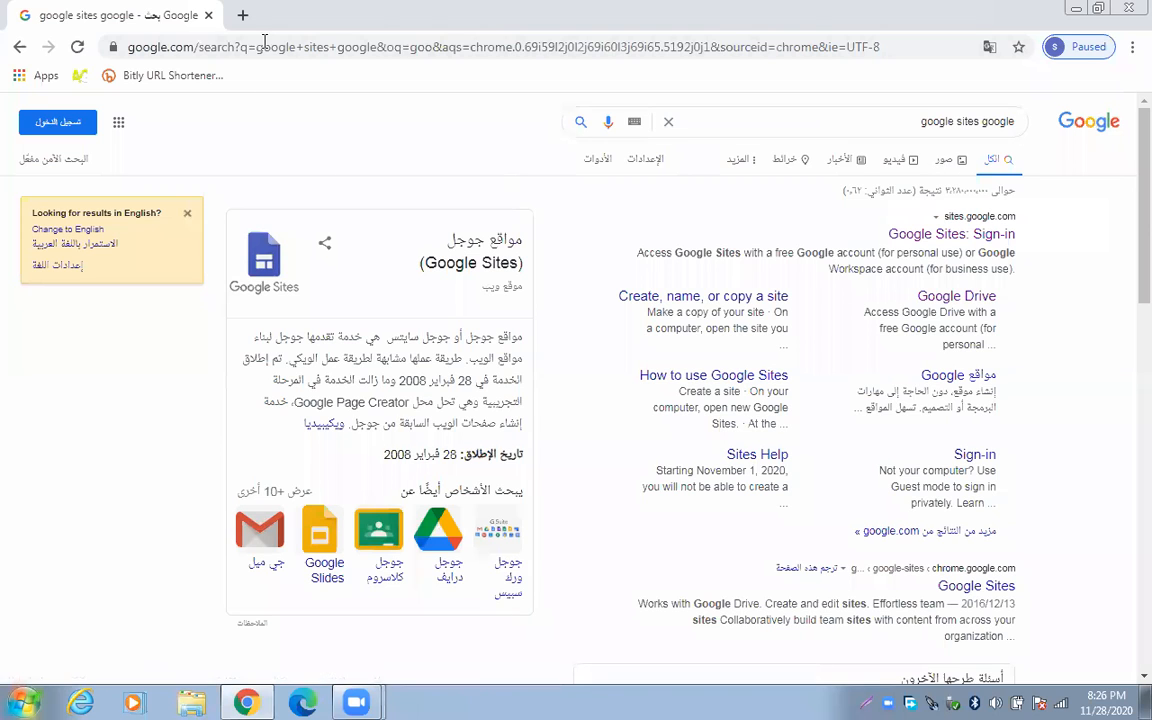
pyautogui.click(243, 16)
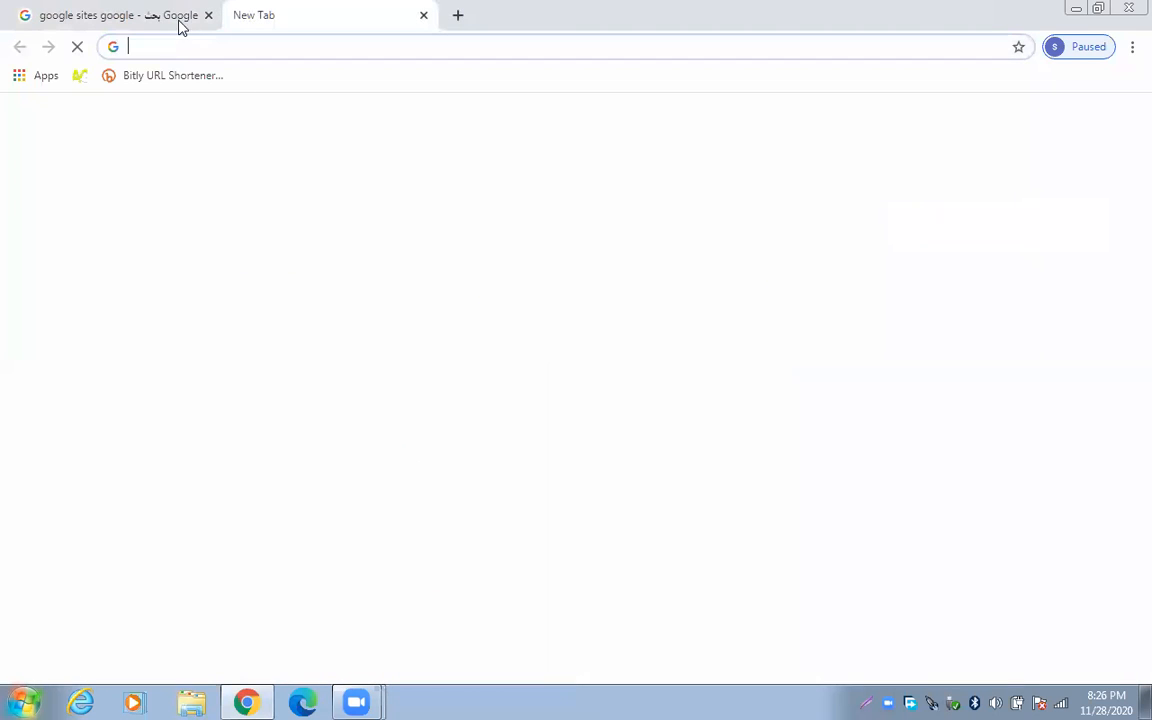
pyautogui.hotkey('ctrl', 'Tab')
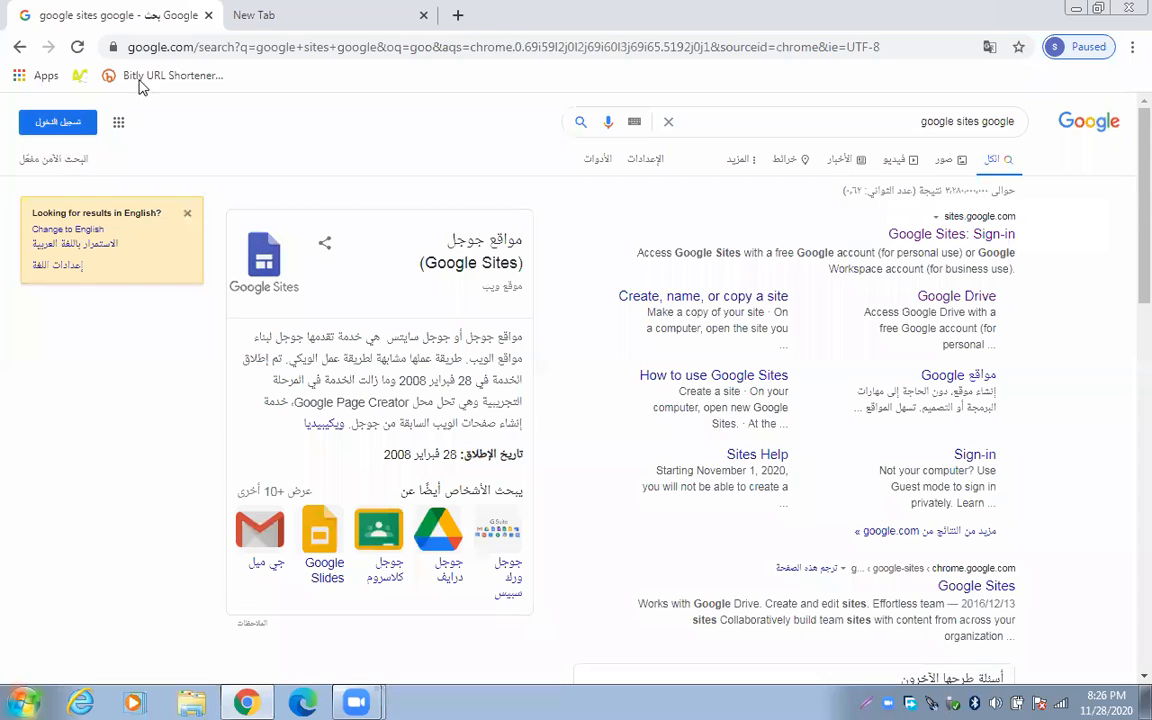
pyautogui.click(68, 230)
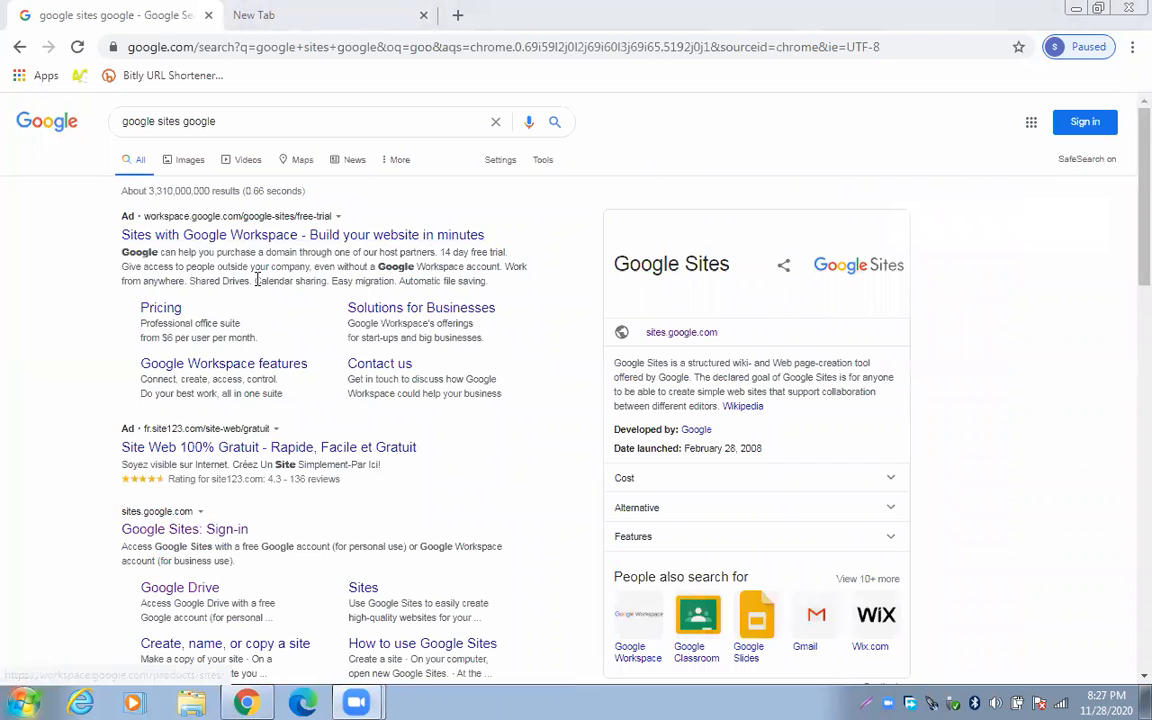
# Open the Google Sites sign-in, try the account password twice, then return to account selection
pyautogui.click(216, 532)
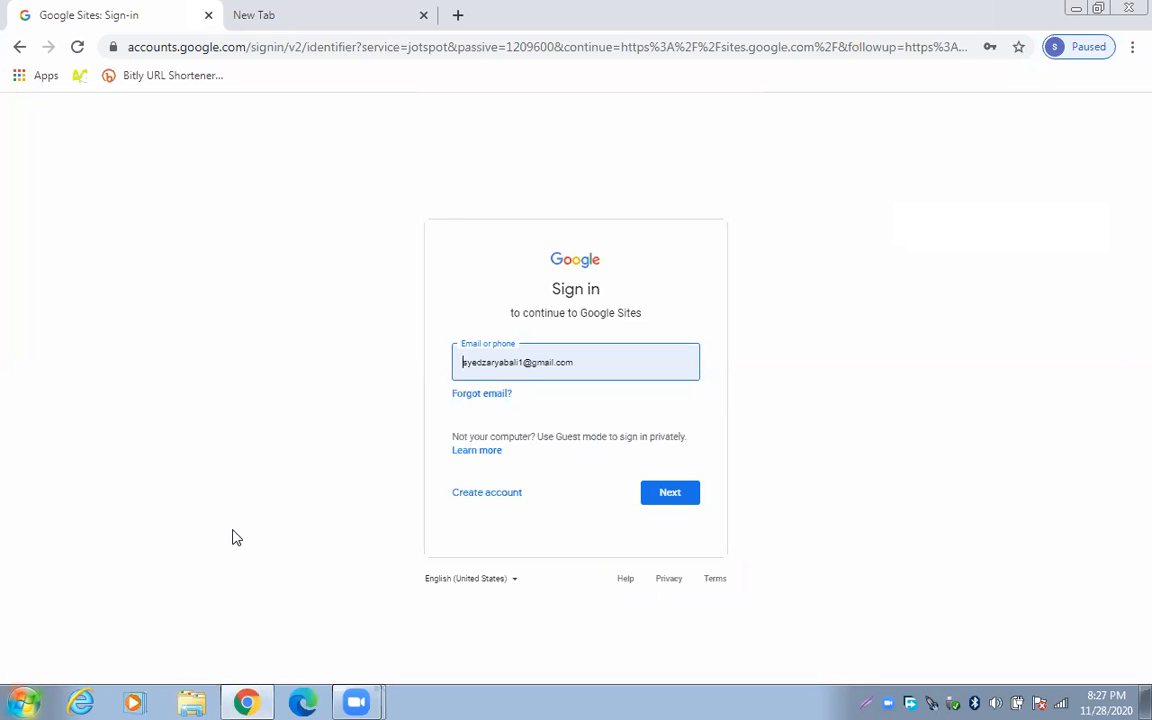
pyautogui.click(679, 500)
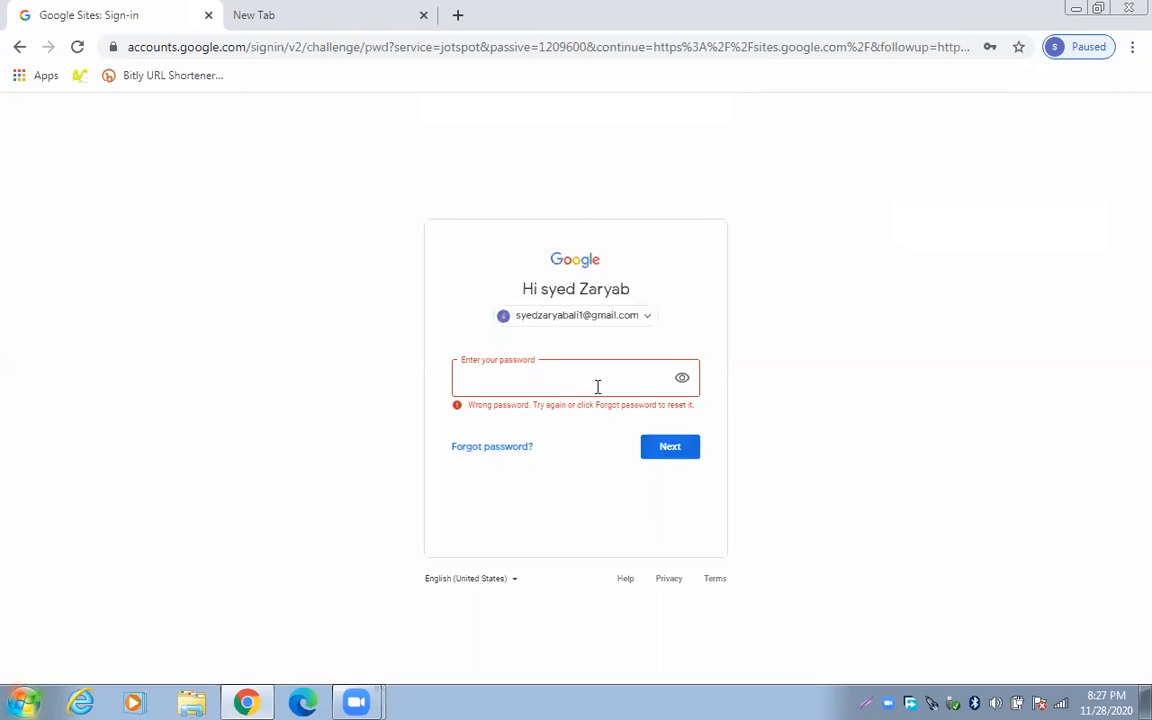
pyautogui.write('••••••••••')
pyautogui.click(681, 449)
pyautogui.write('••••••••••')
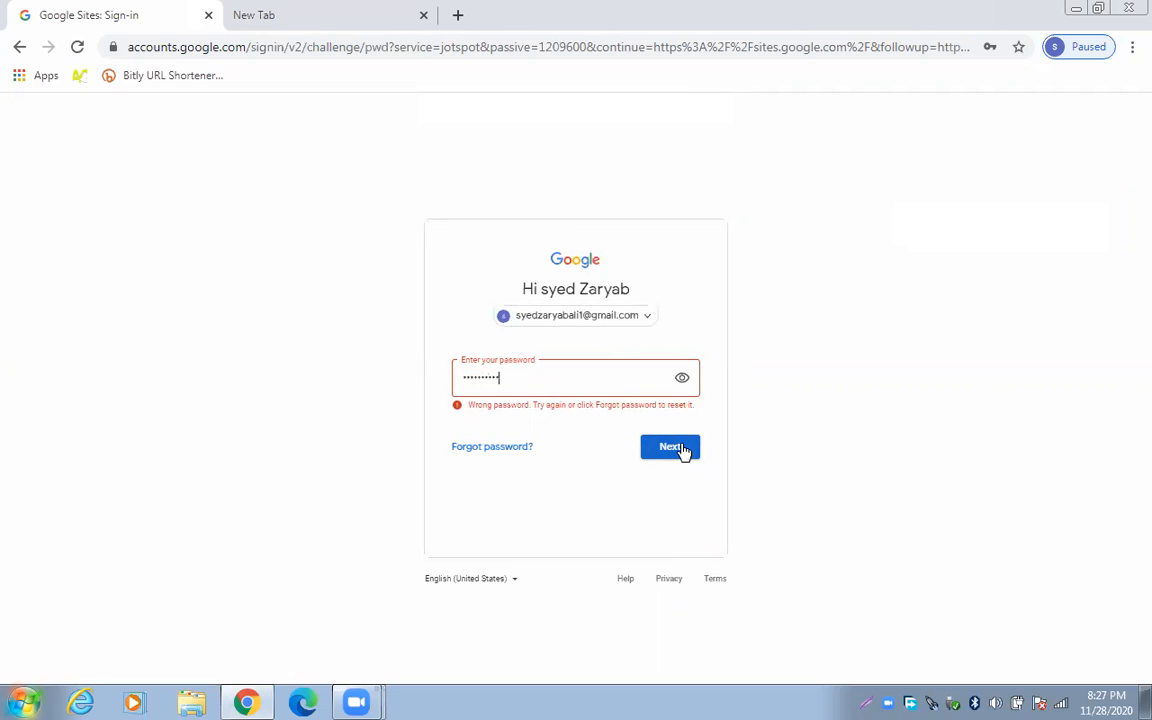
pyautogui.click(684, 450)
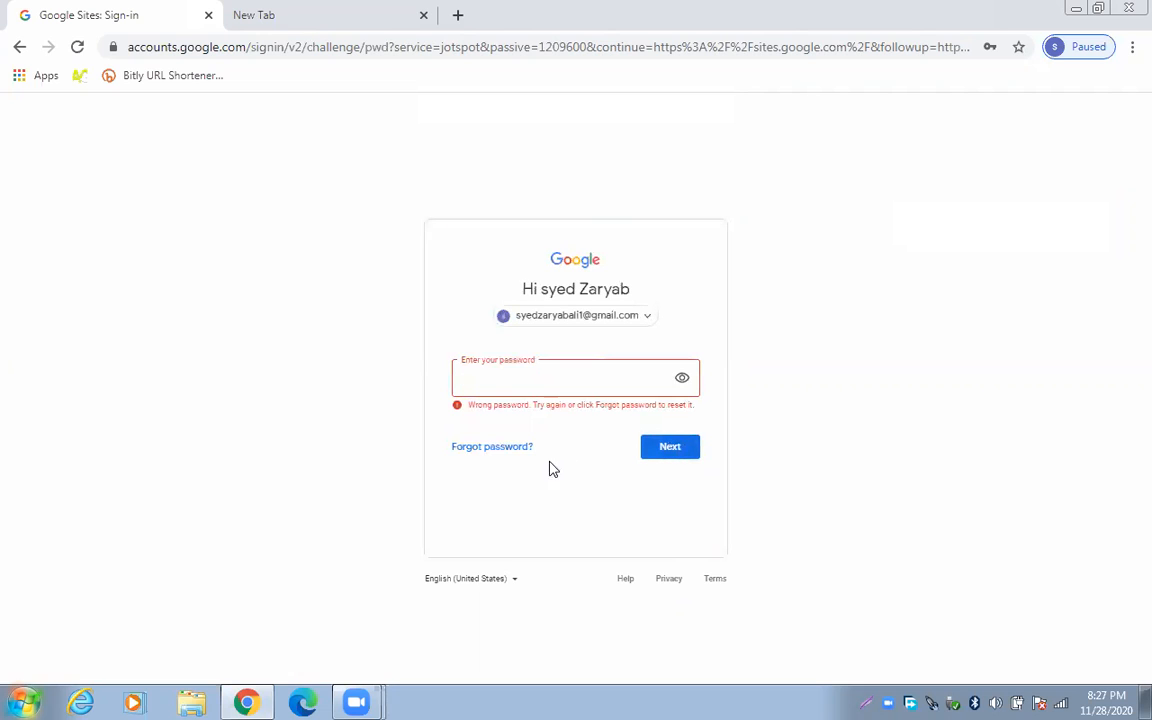
pyautogui.click(512, 439)
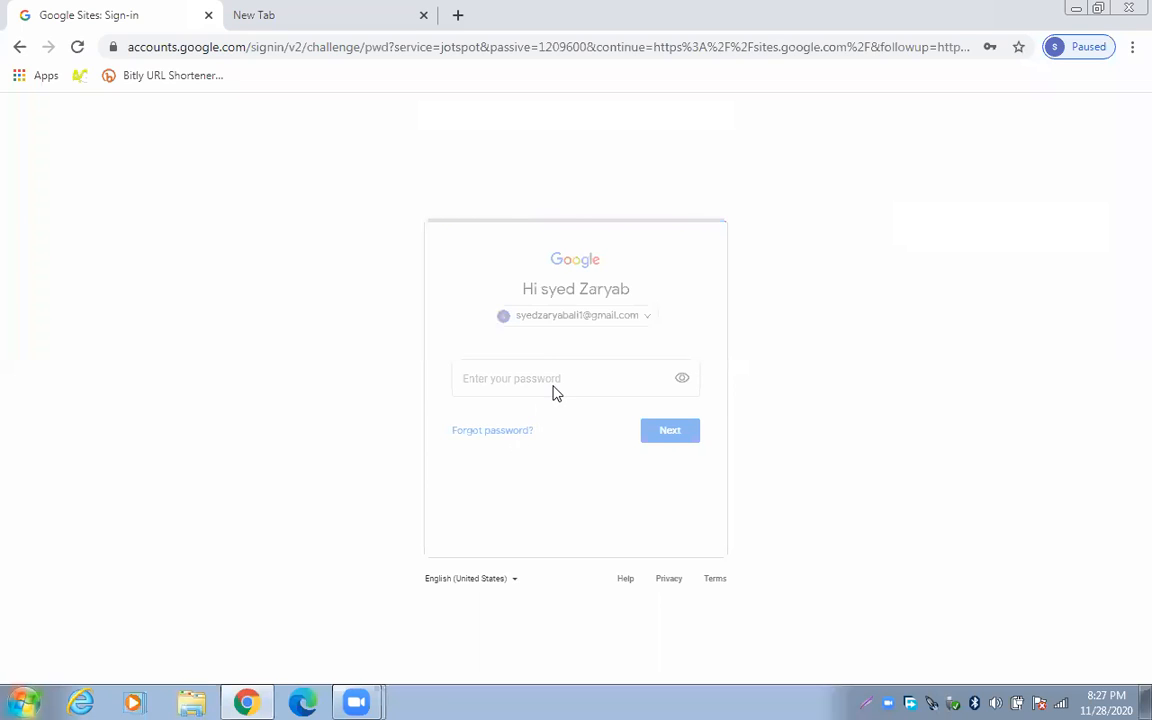
pyautogui.click(641, 322)
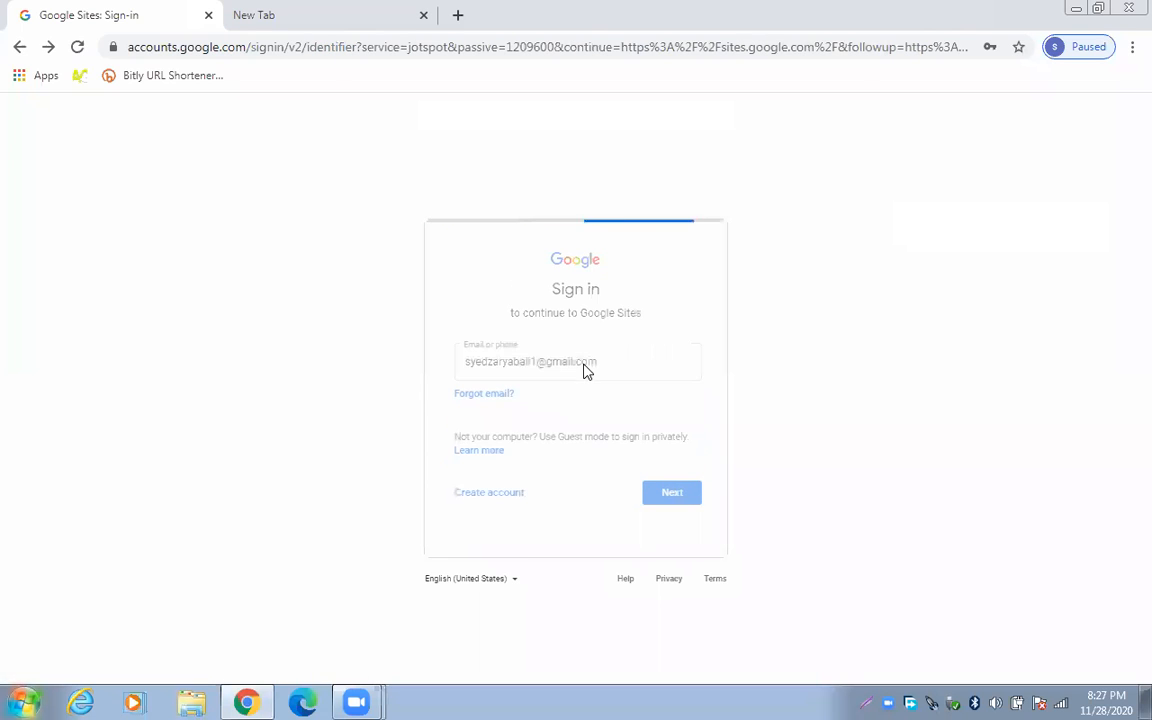
# Replace the prefilled e-mail with the other account's address and sign in with its password
pyautogui.moveTo(603, 362); pyautogui.dragTo(450, 371)
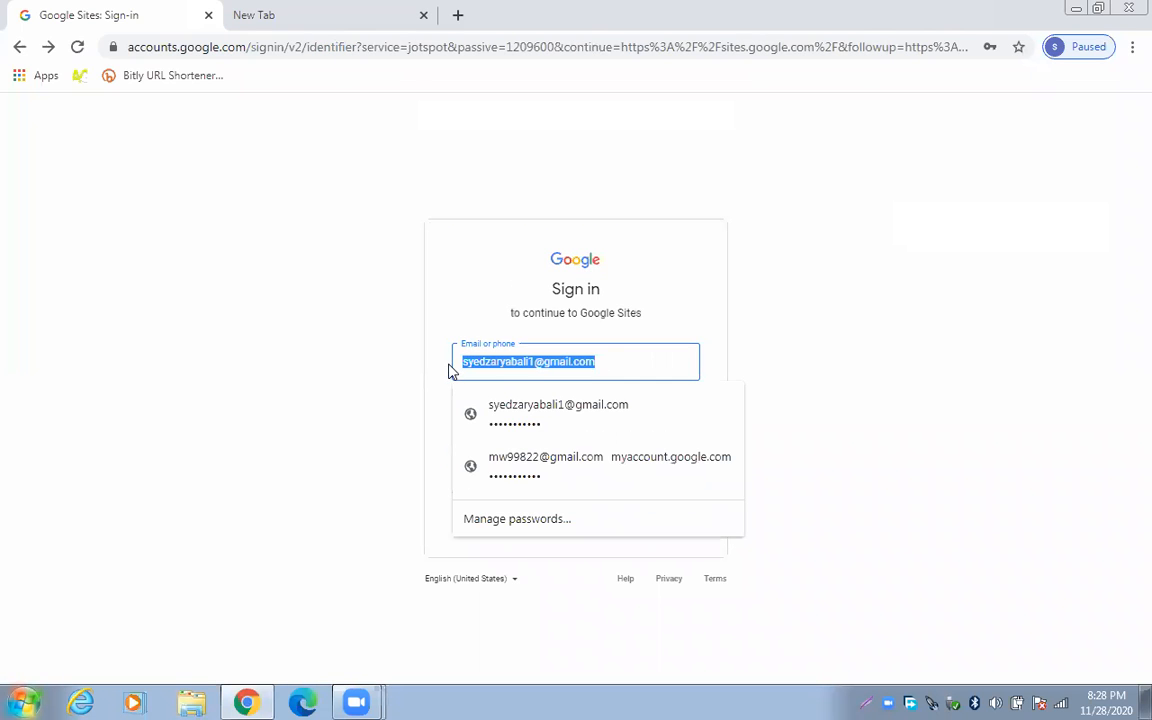
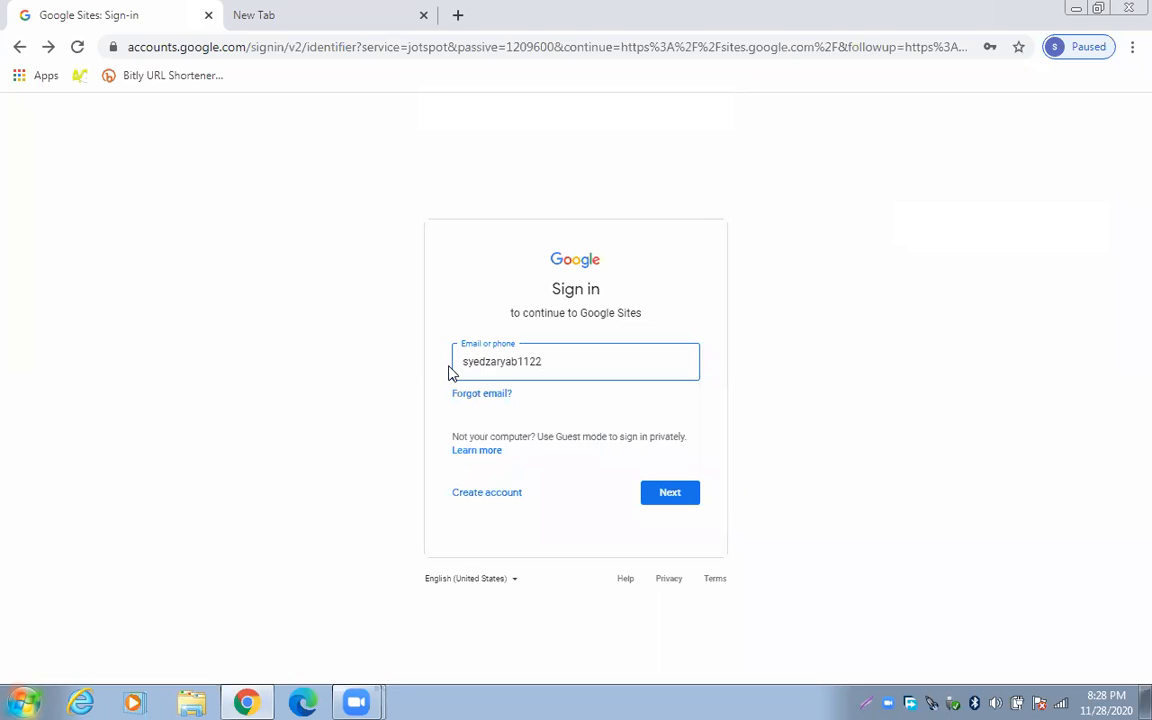
pyautogui.click(662, 490)
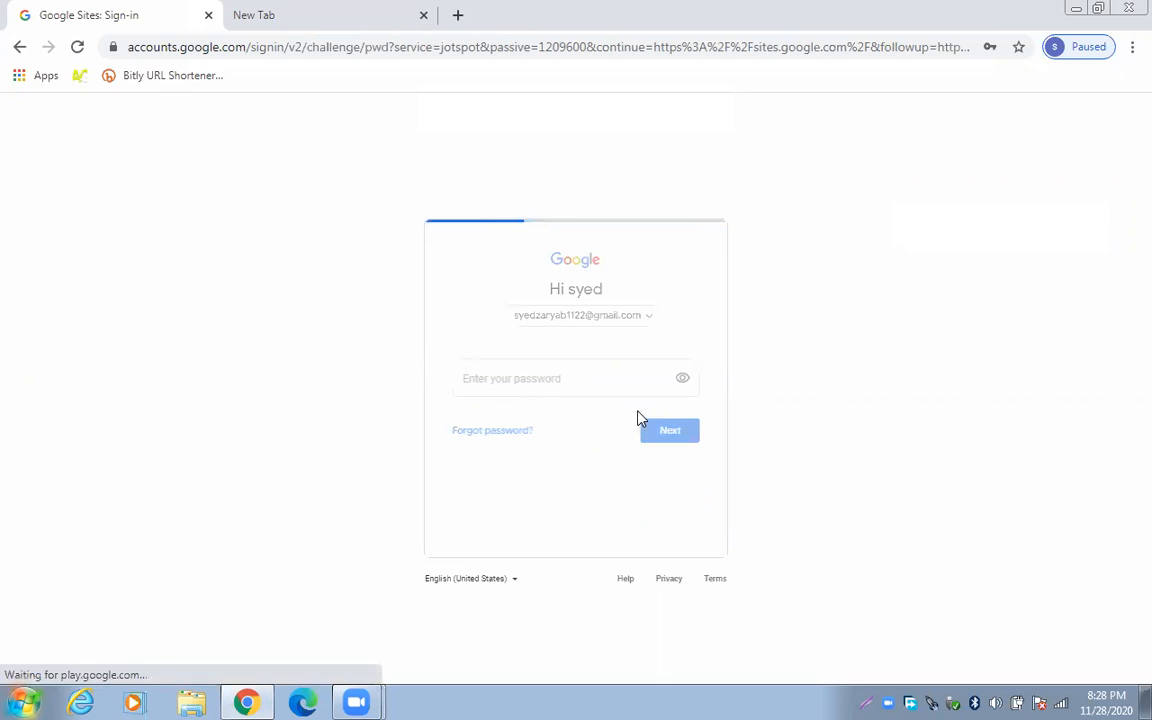
pyautogui.write('••••••••')
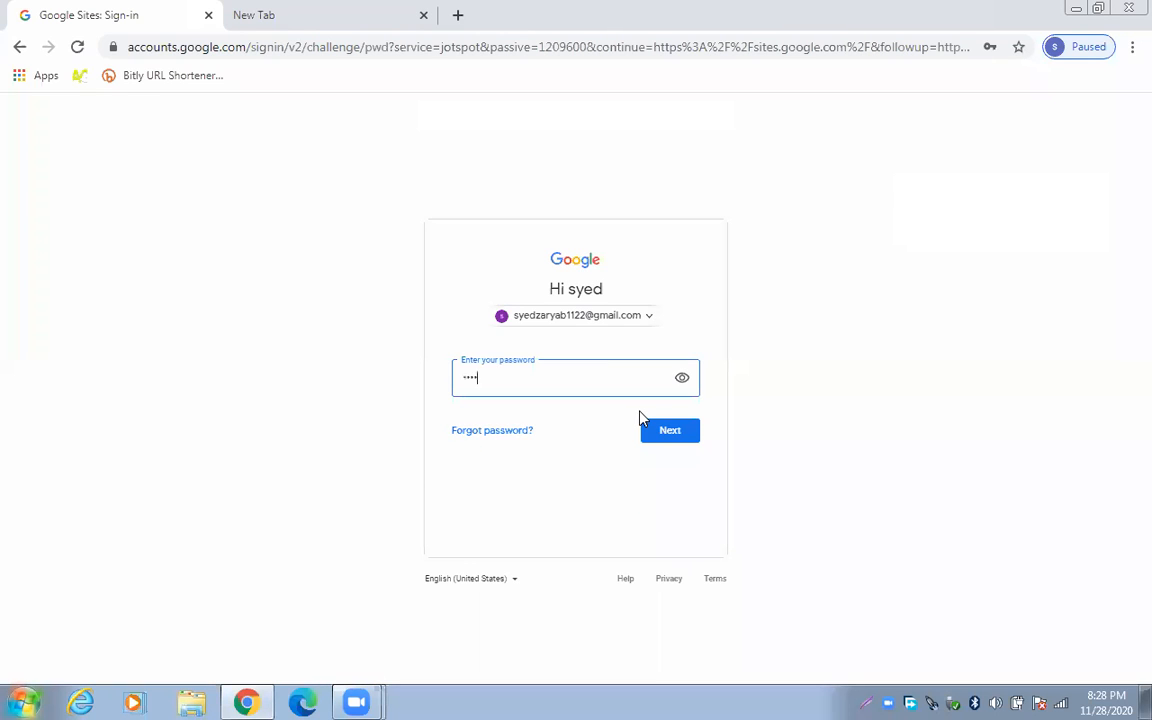
pyautogui.write('••')
pyautogui.click(687, 442)
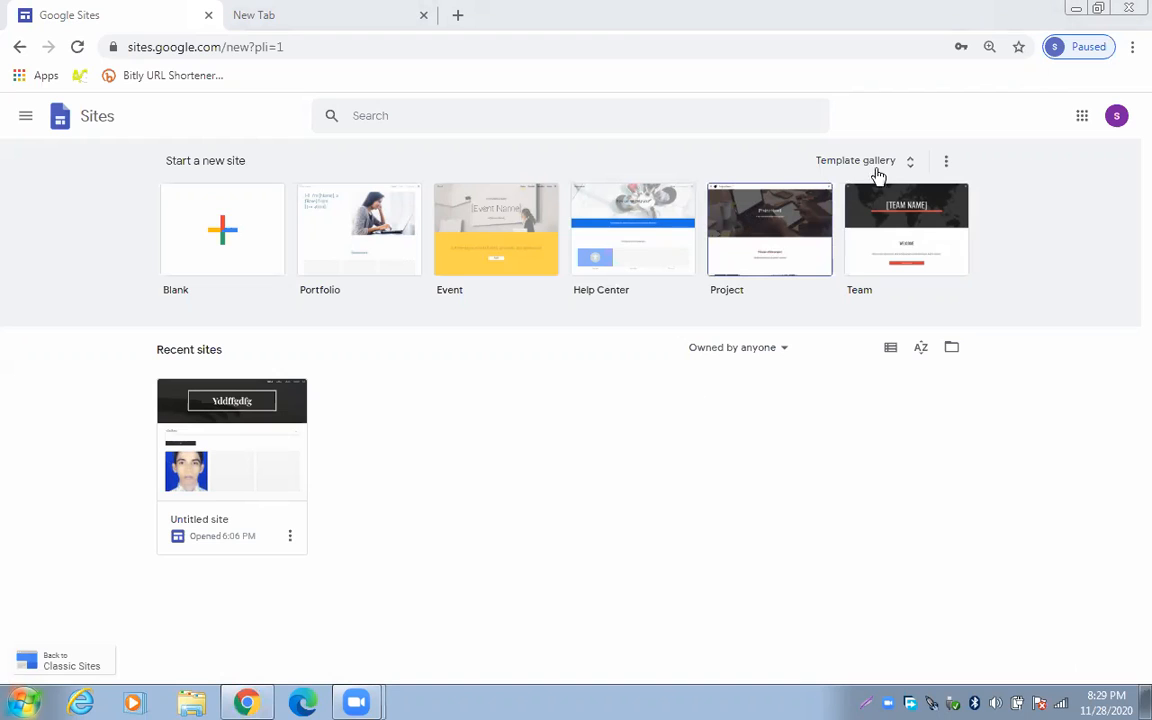
# Browse the Template gallery's Personal, Work, Small business and Education sections, then start a blank site
pyautogui.click(915, 162)
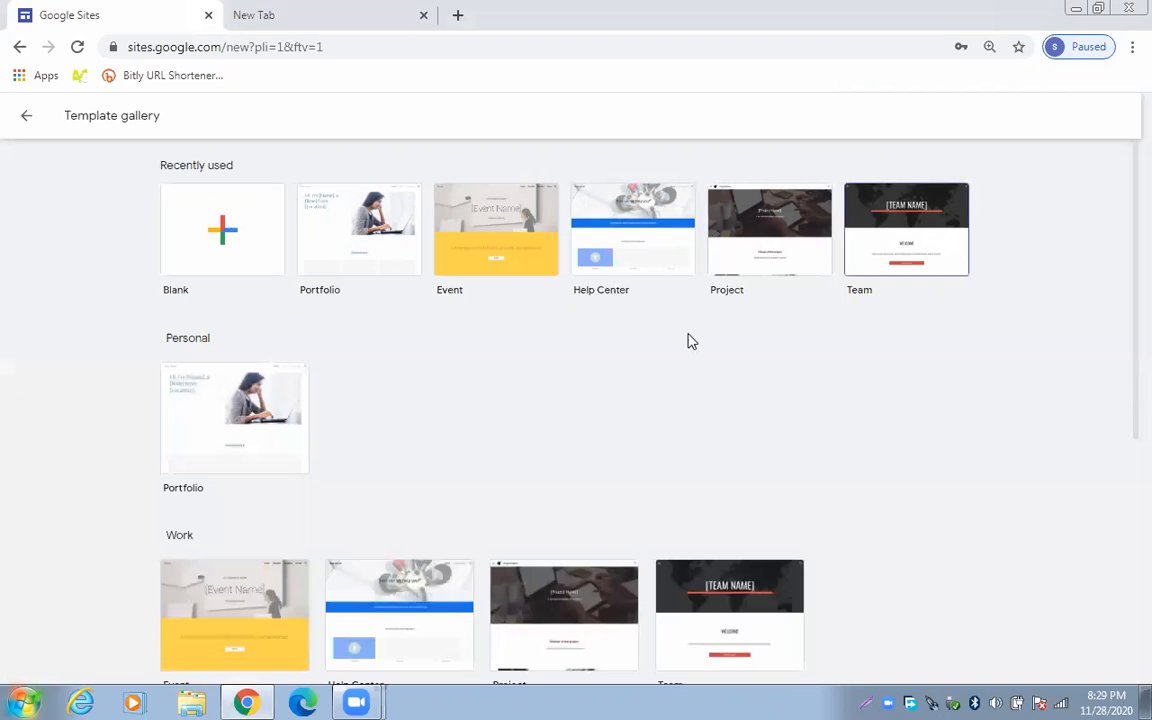
pyautogui.scroll(-2, 655, 423)
pyautogui.scroll(-3, 660, 421)
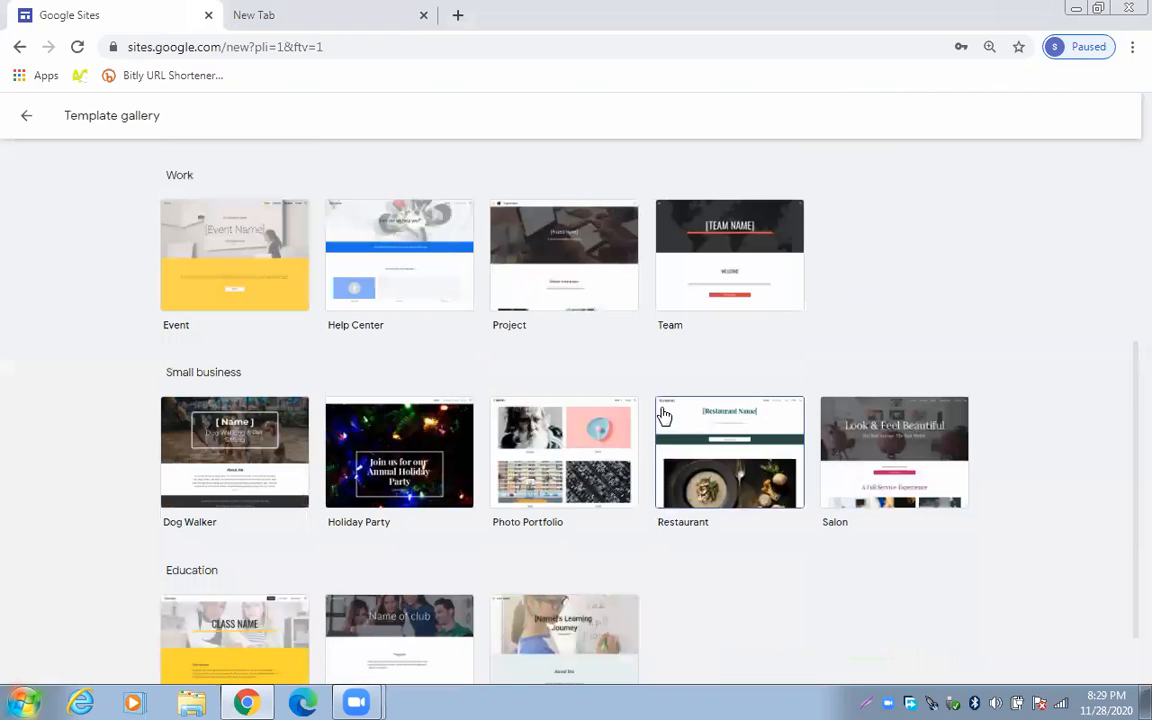
pyautogui.scroll(-1, 700, 480)
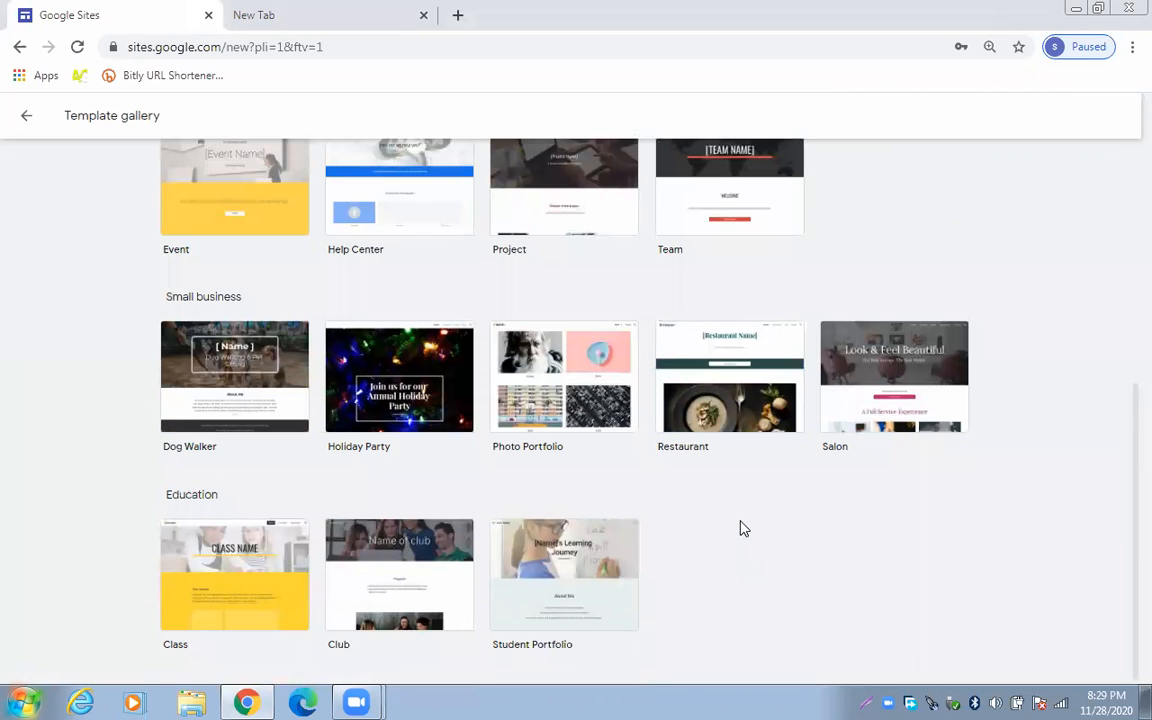
pyautogui.scroll(5, 741, 527)
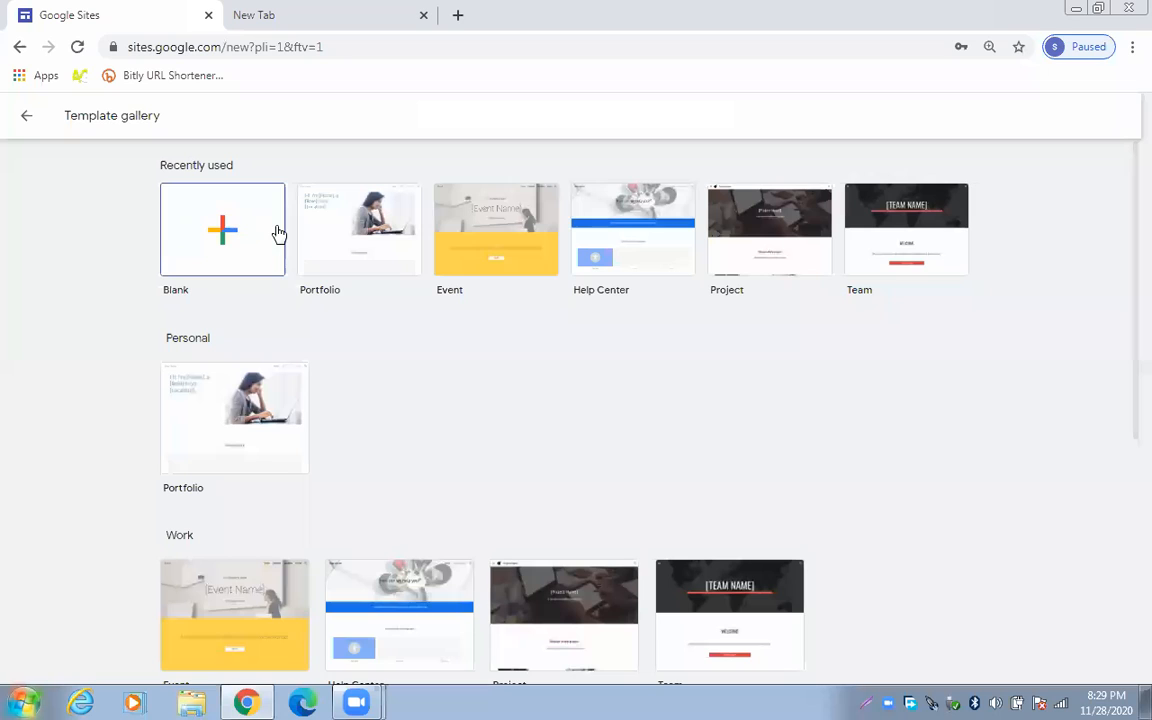
pyautogui.click(249, 255)
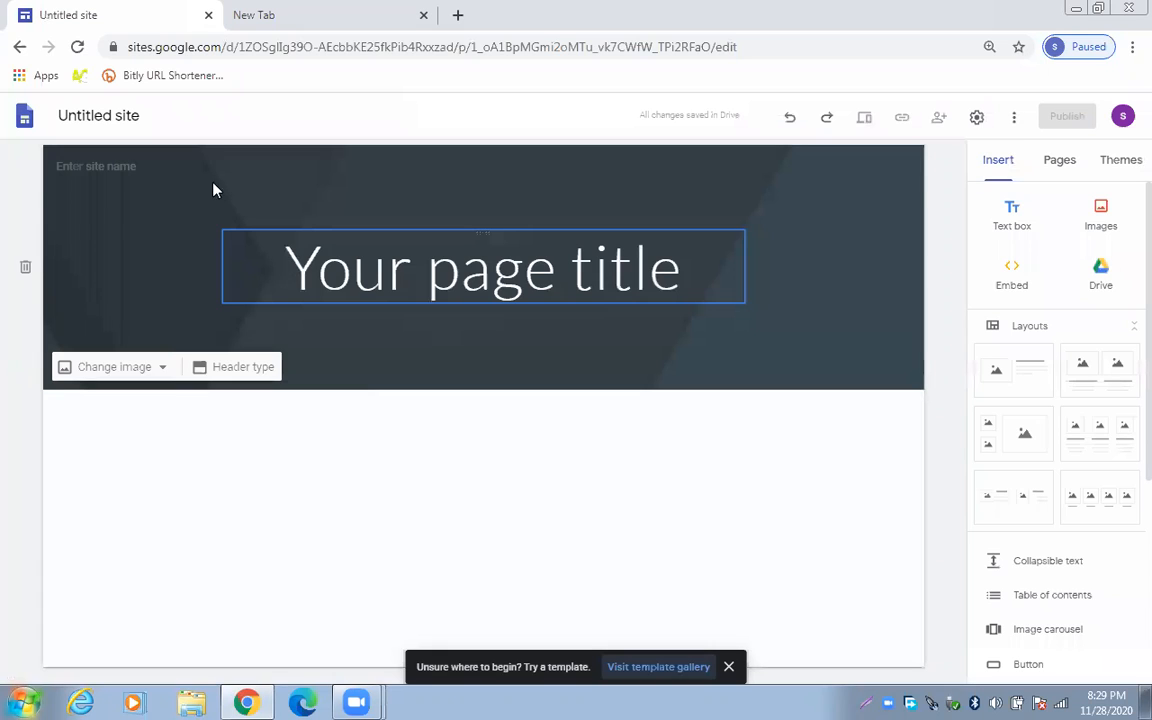
# Enter 'Online store' as the site name in the header, capitalising the first letter
pyautogui.click(131, 166)
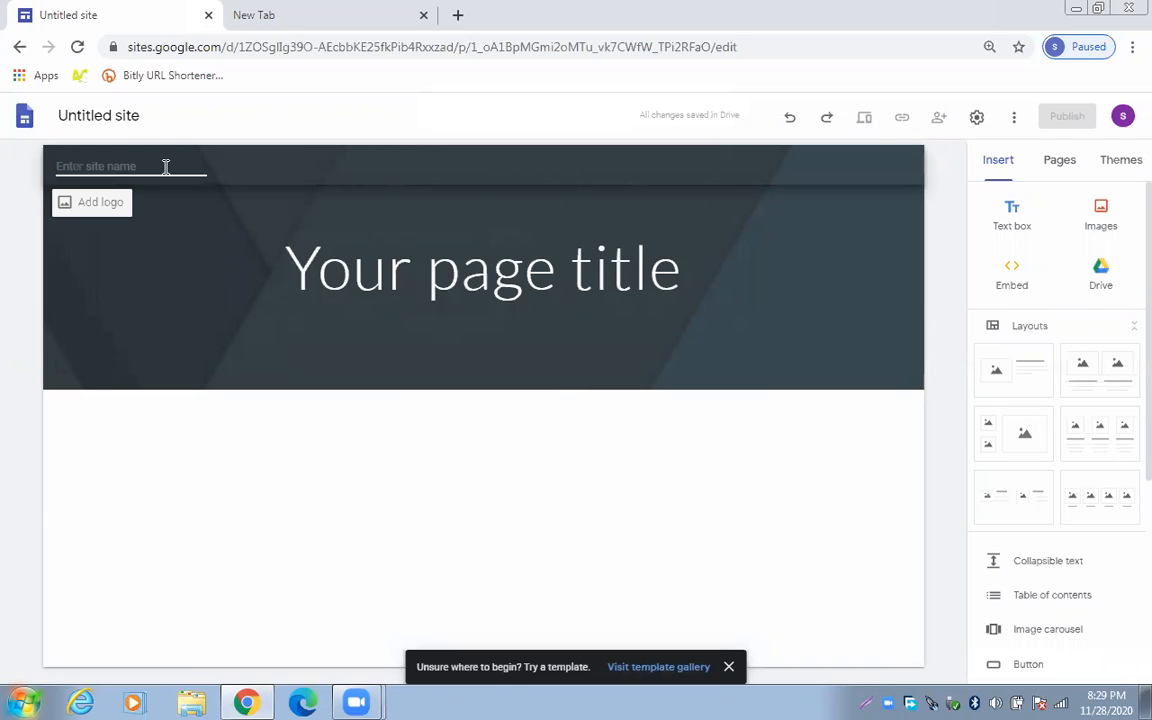
pyautogui.write('online store')
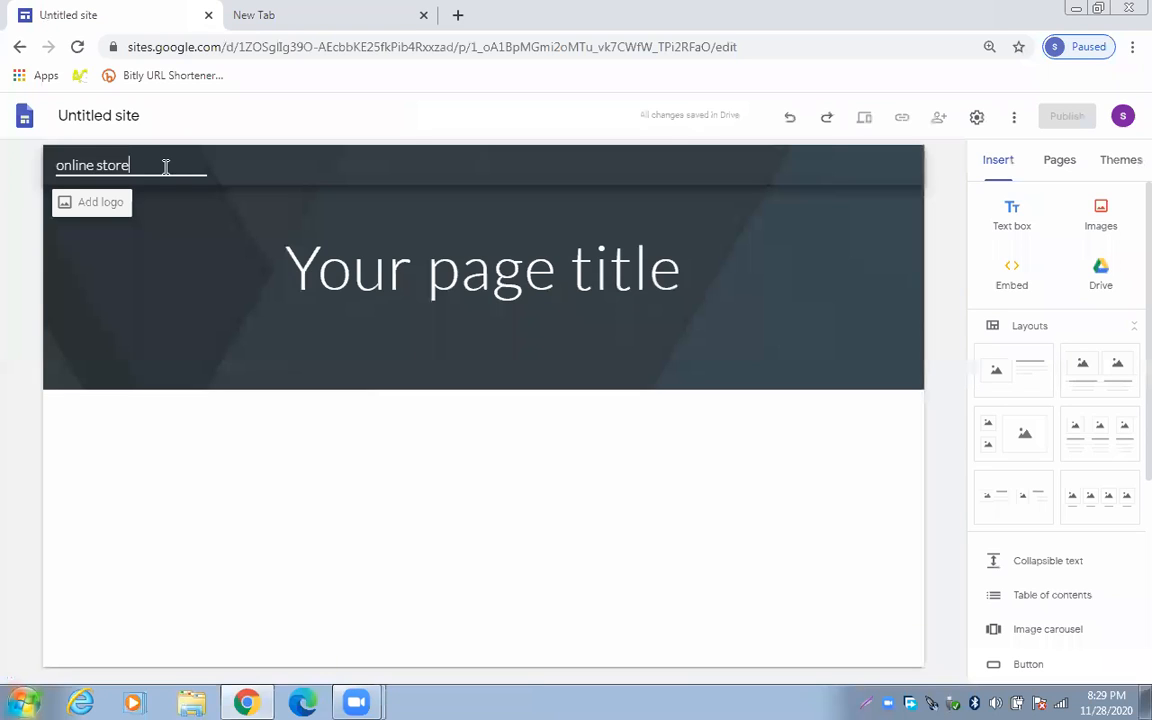
pyautogui.click(57, 165)
pyautogui.press('Delete')
pyautogui.write('O')
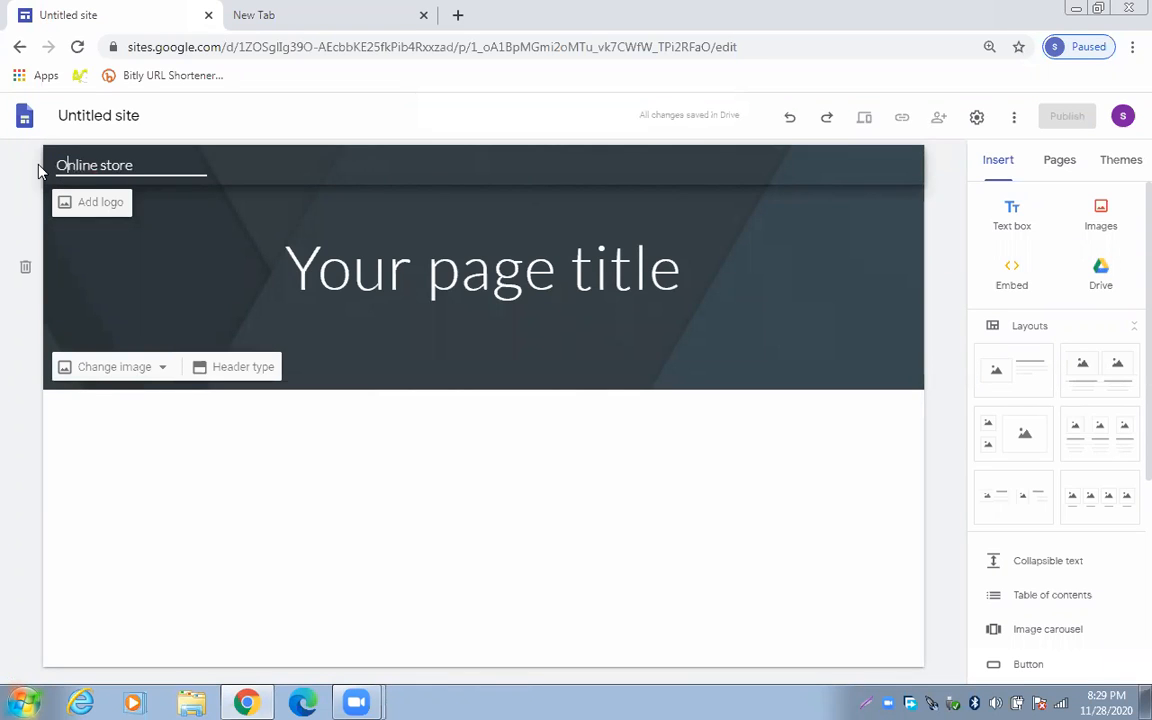
pyautogui.click(397, 265)
# Replace the placeholder title with 'Online shopping', fixing 'shoping' via spell-check suggestions
pyautogui.moveTo(690, 266); pyautogui.dragTo(257, 300)
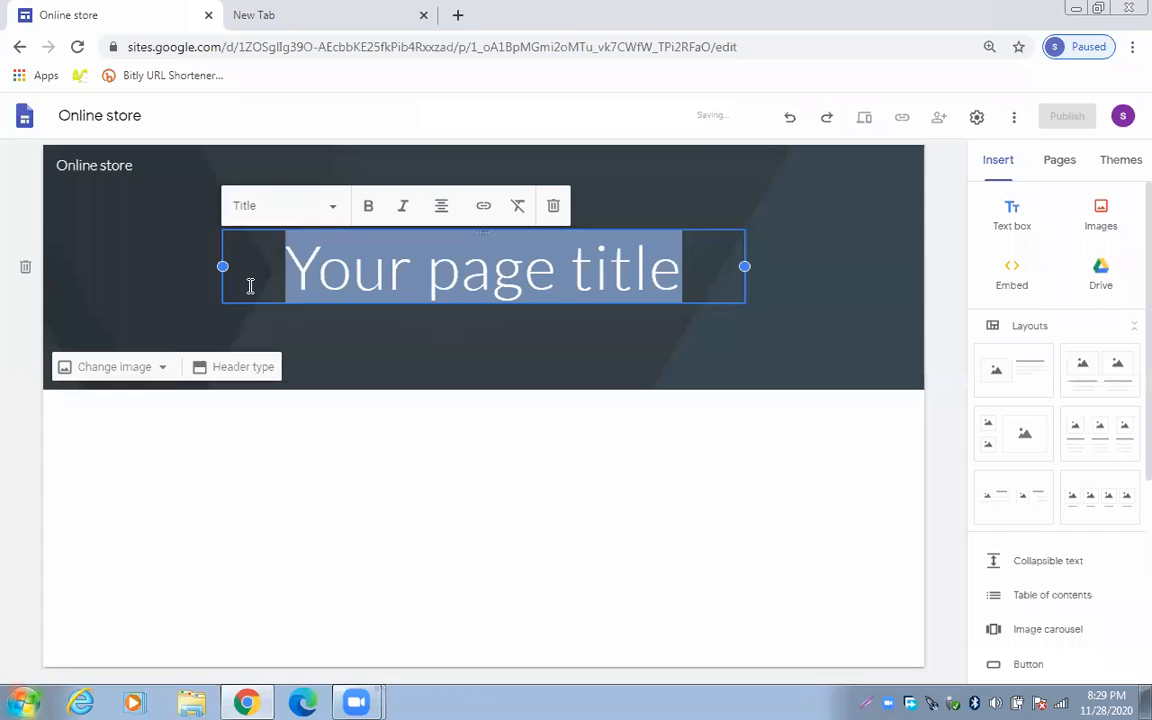
pyautogui.write('O')
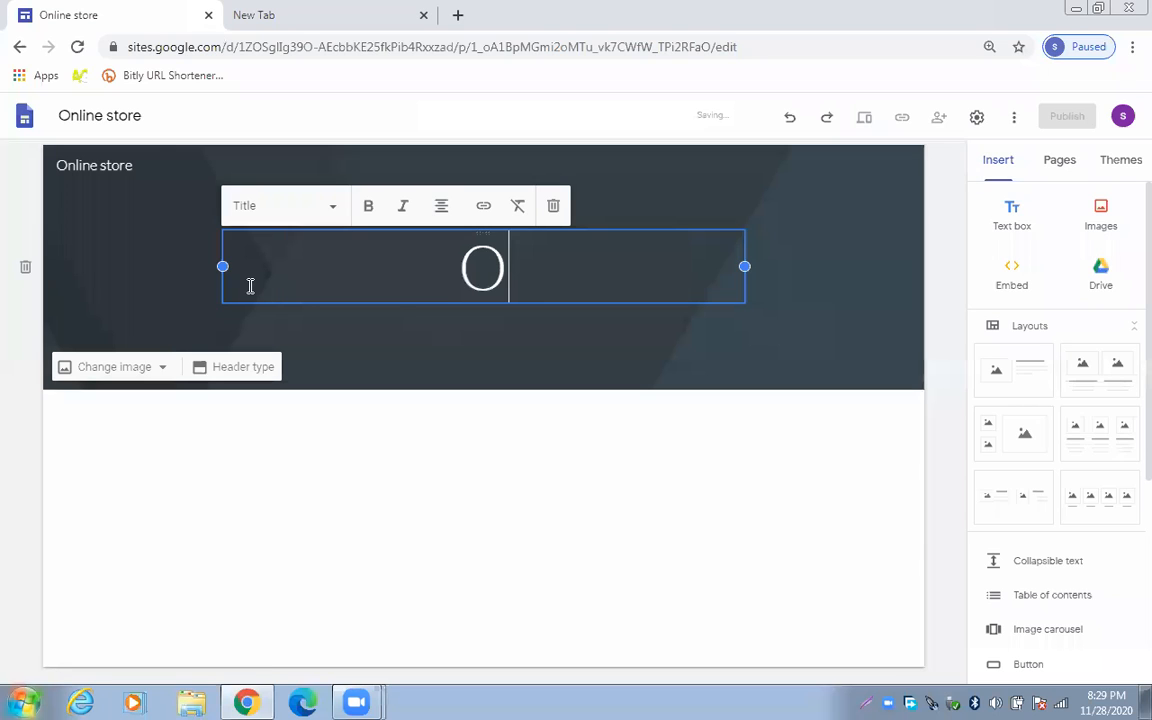
pyautogui.write('NLIne')
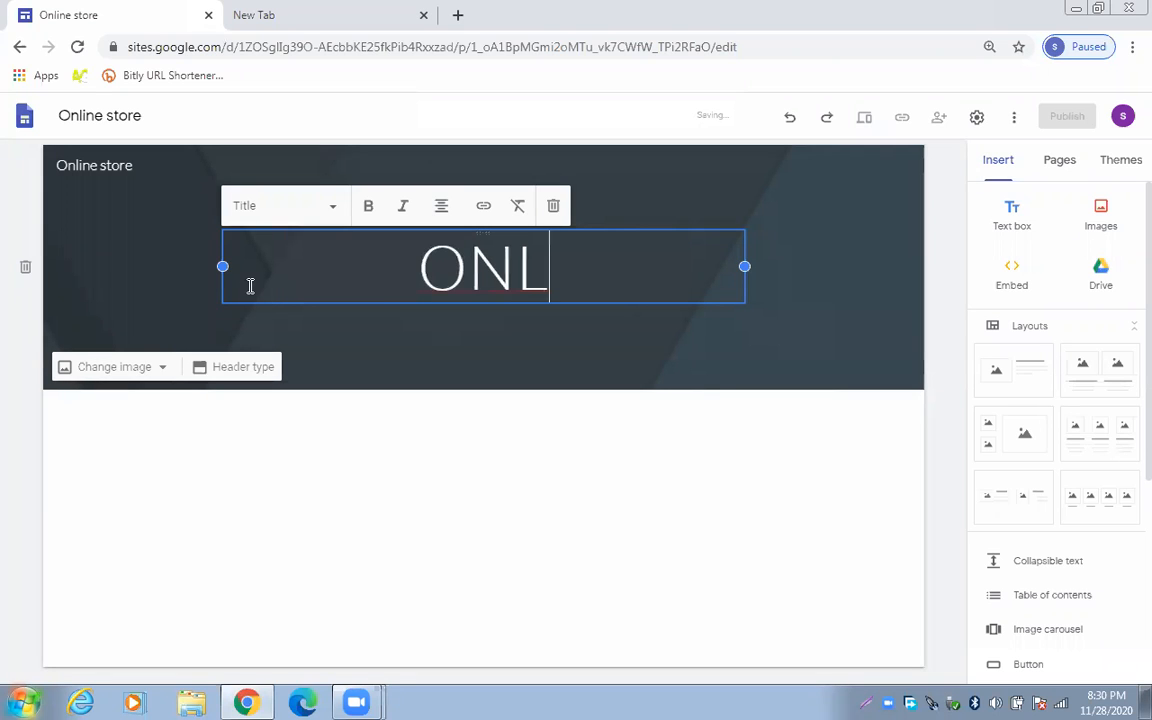
pyautogui.press('BackSpace')
pyautogui.press('BackSpace')
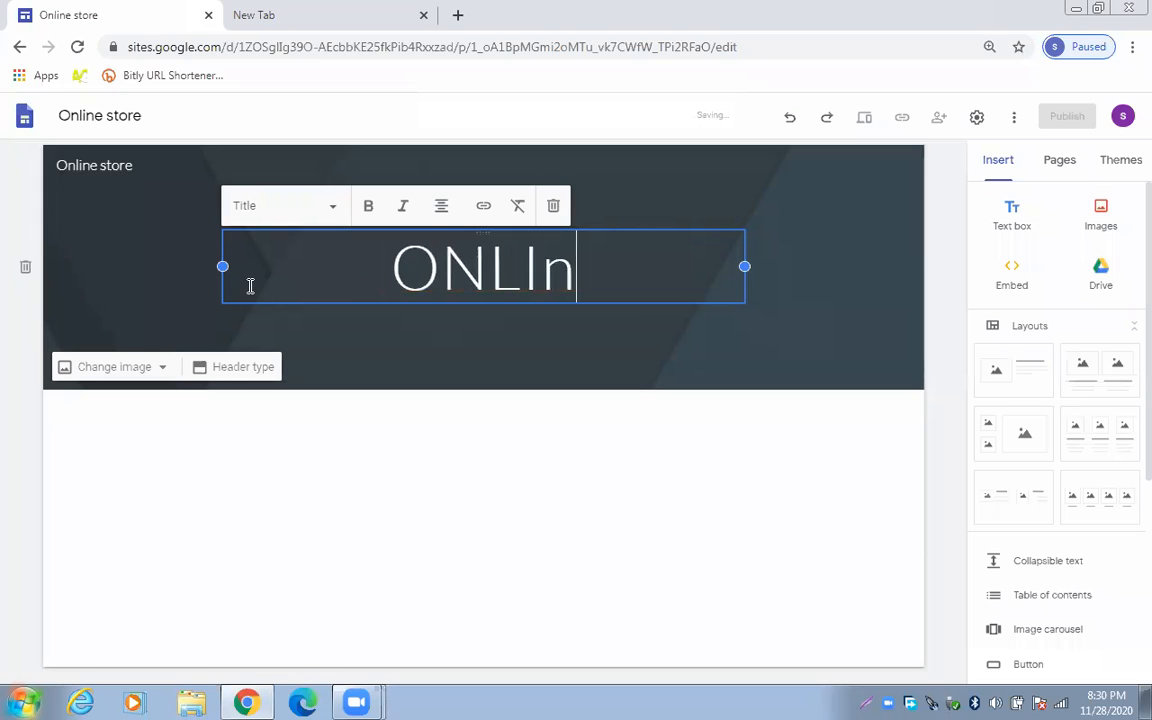
pyautogui.press('BackSpace')
pyautogui.press('BackSpace')
pyautogui.press('BackSpace')
pyautogui.write('nline shopp')
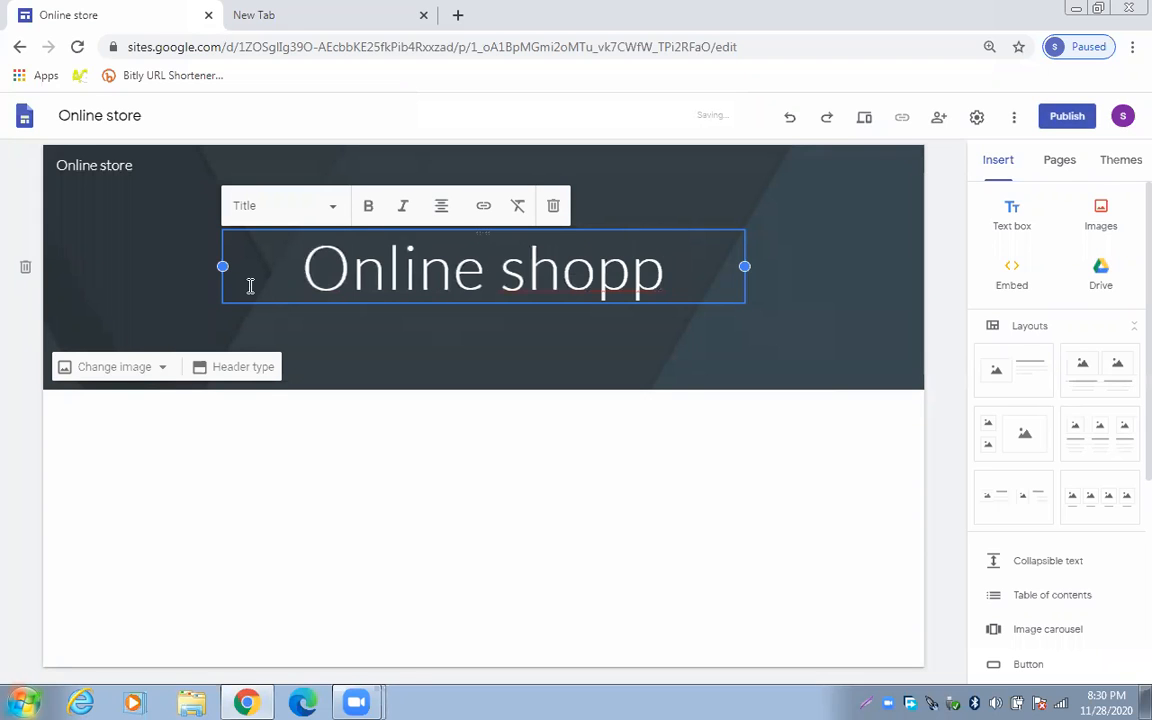
pyautogui.press('BackSpace')
pyautogui.write('ing')
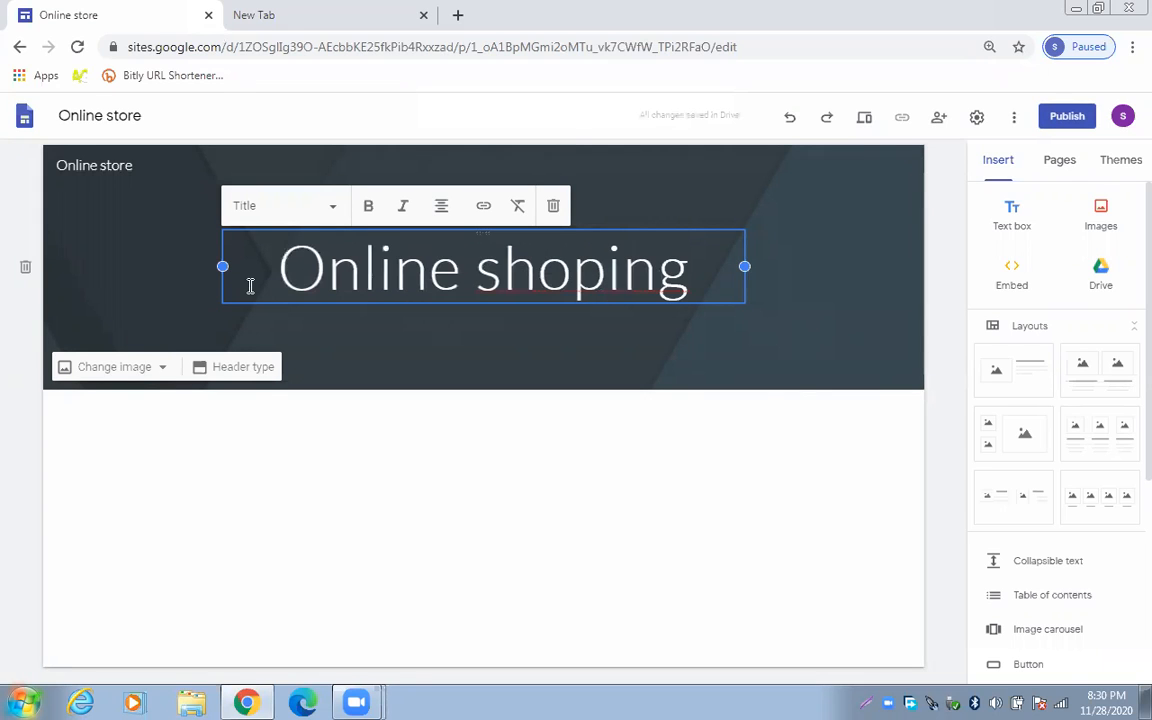
pyautogui.rightClick(556, 290)
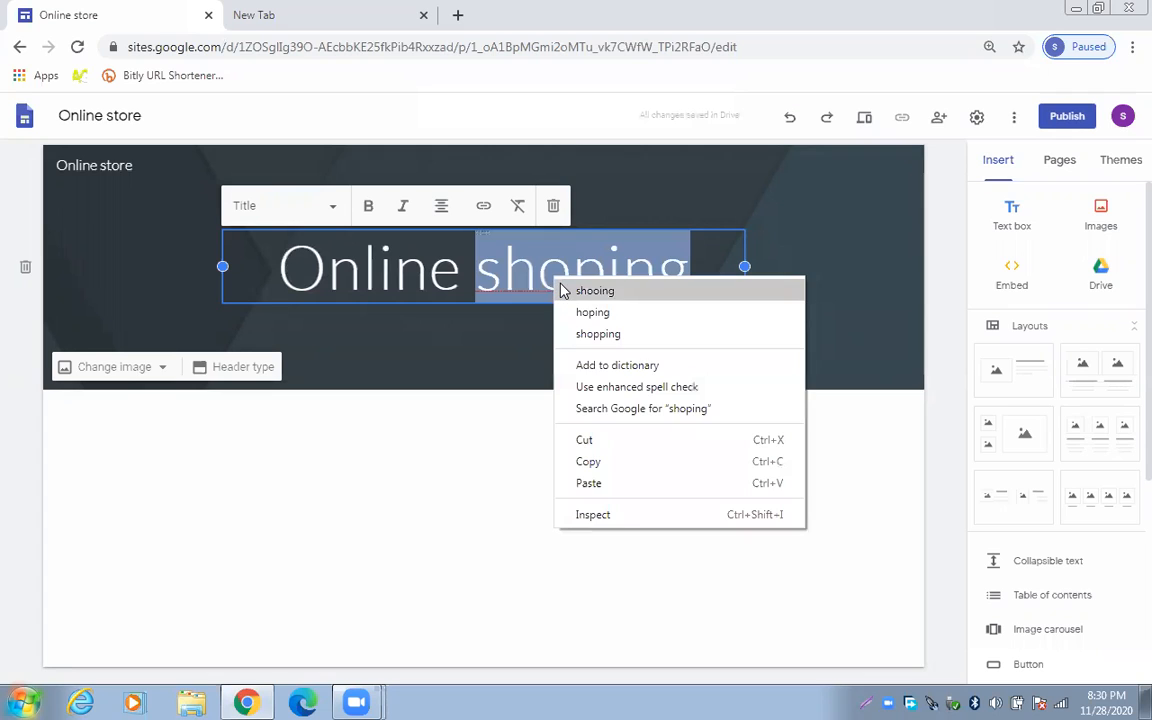
pyautogui.click(619, 336)
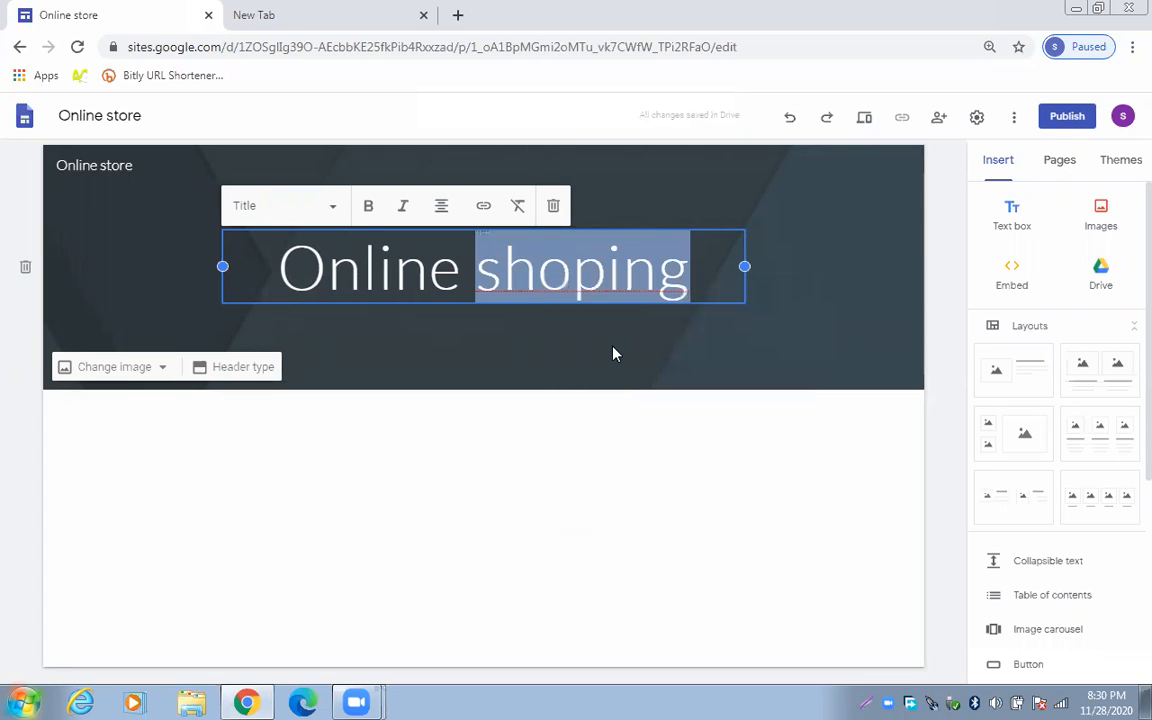
# Toggle bold formatting on the title, ending with bold switched on
pyautogui.click(369, 207)
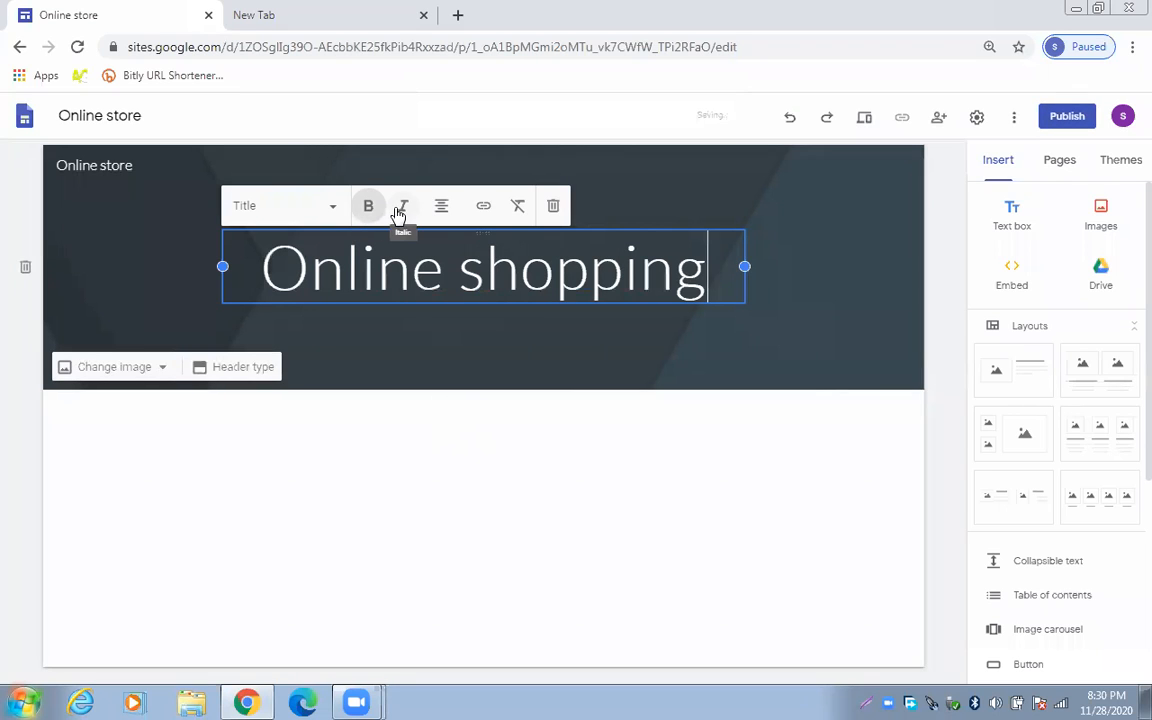
pyautogui.click(372, 218)
pyautogui.click(368, 212)
pyautogui.click(467, 509)
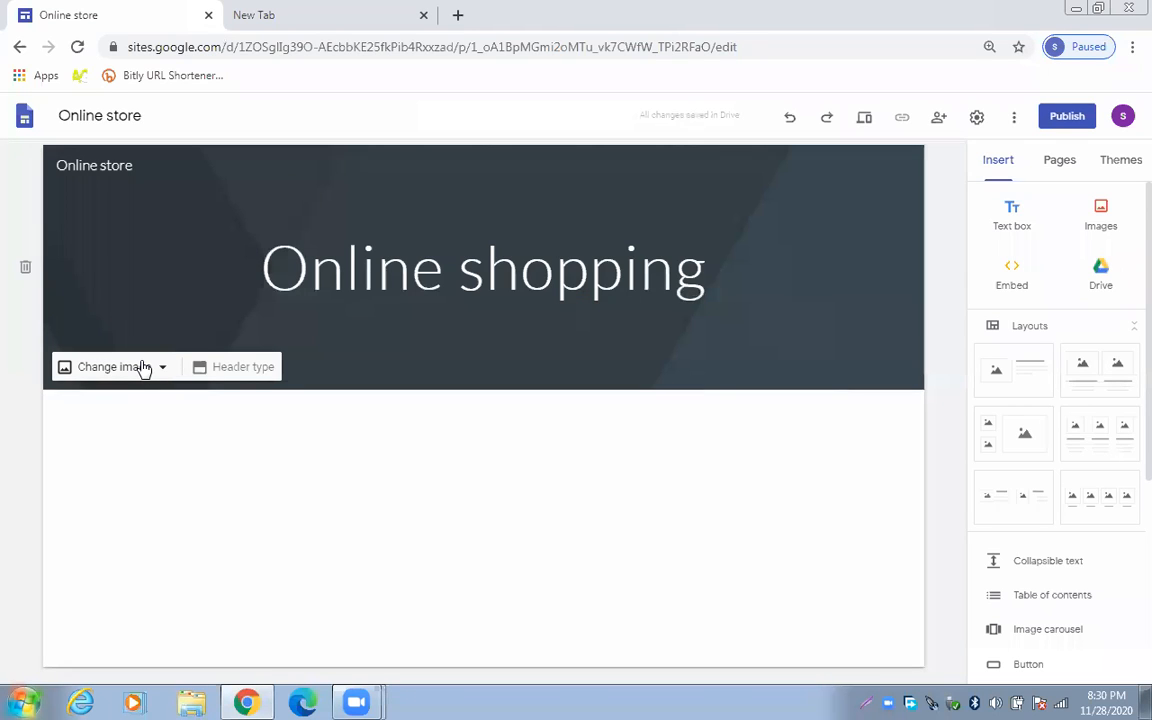
# Upload Online-shopping-blog-banner from Downloads as the header background image
pyautogui.click(144, 366)
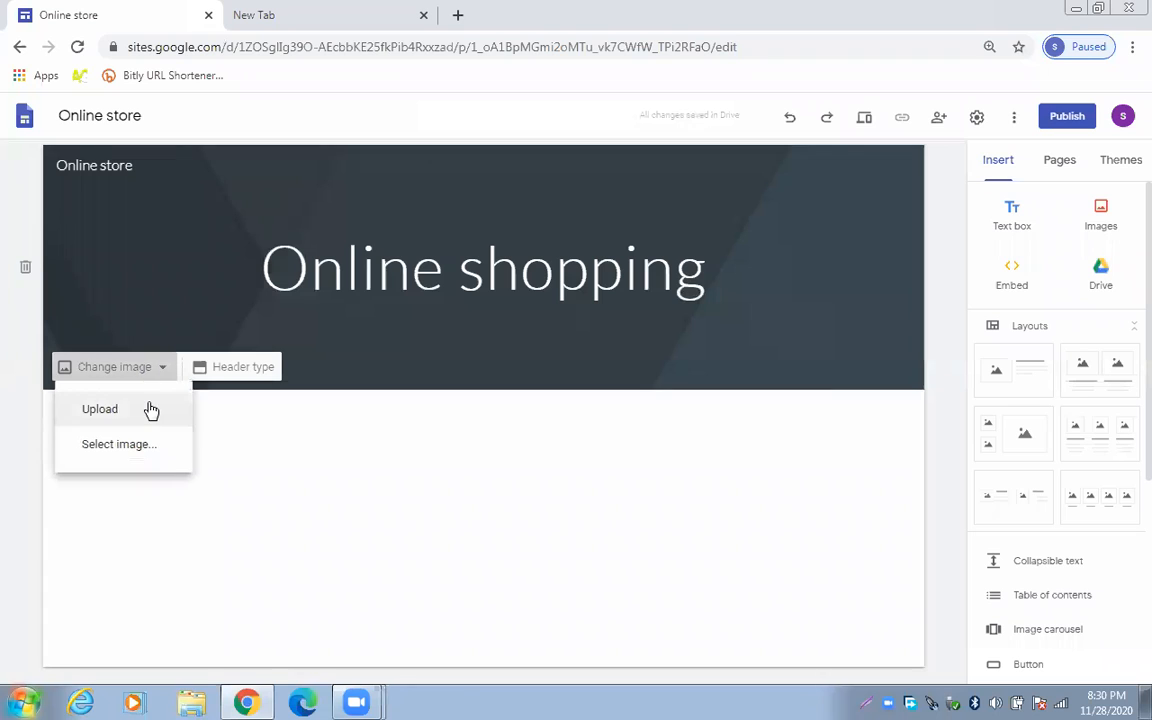
pyautogui.click(150, 410)
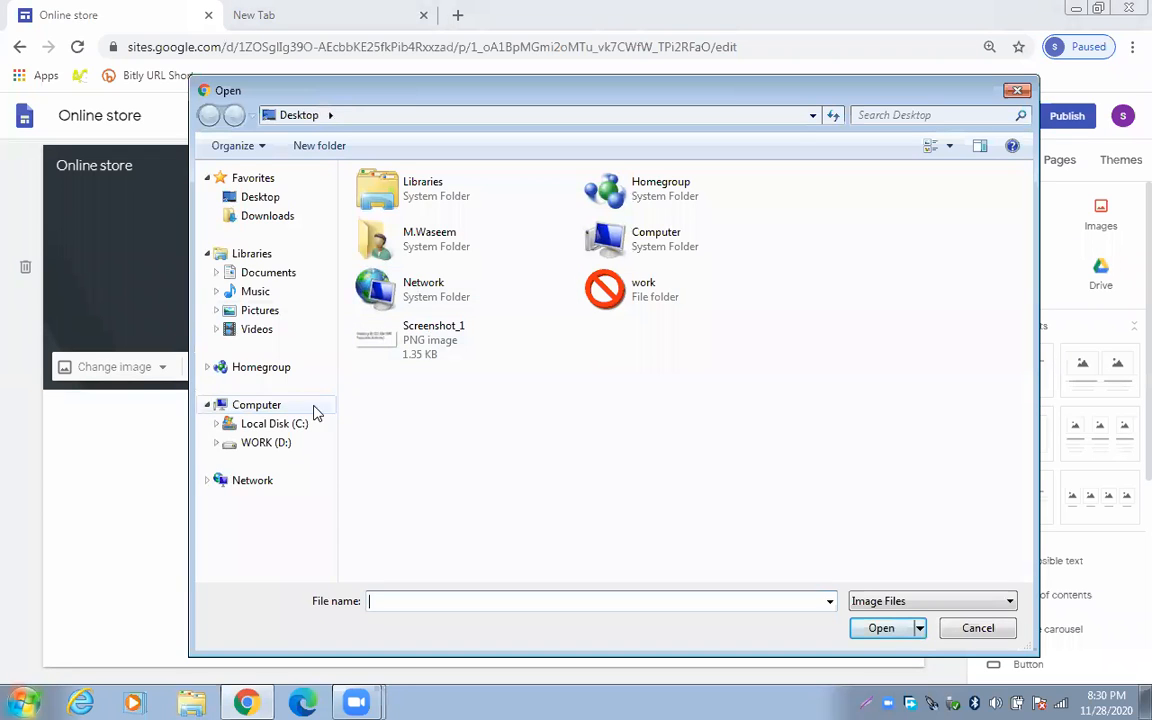
pyautogui.click(276, 218)
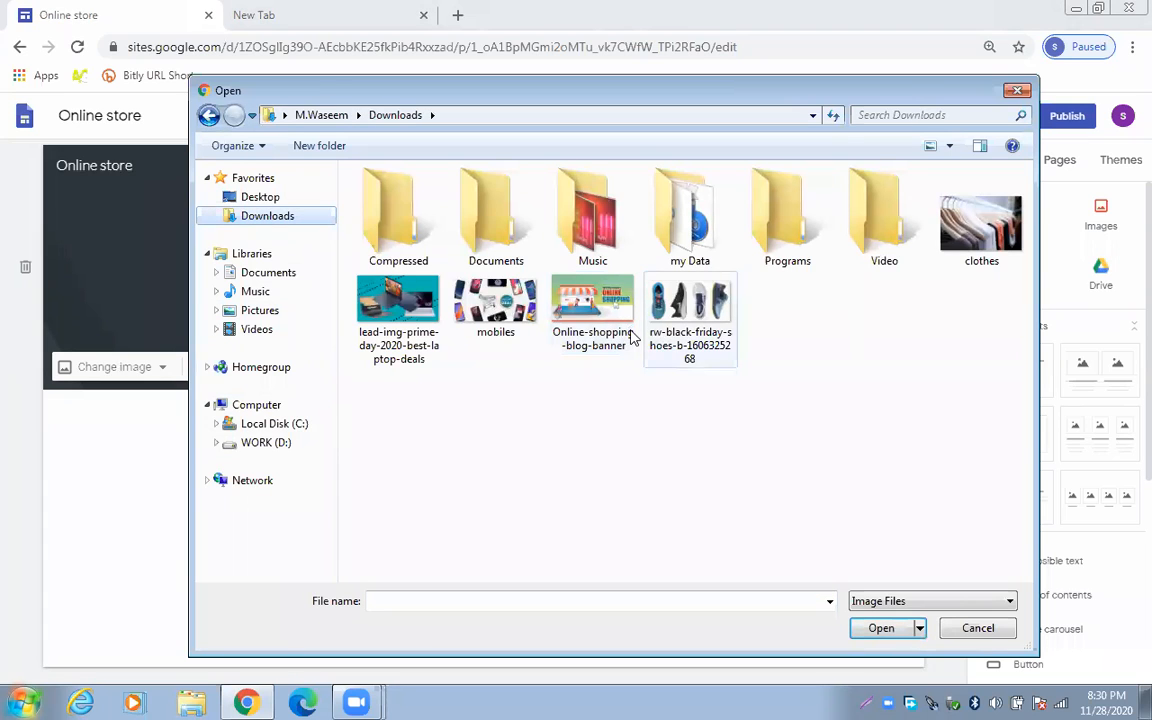
pyautogui.click(595, 322)
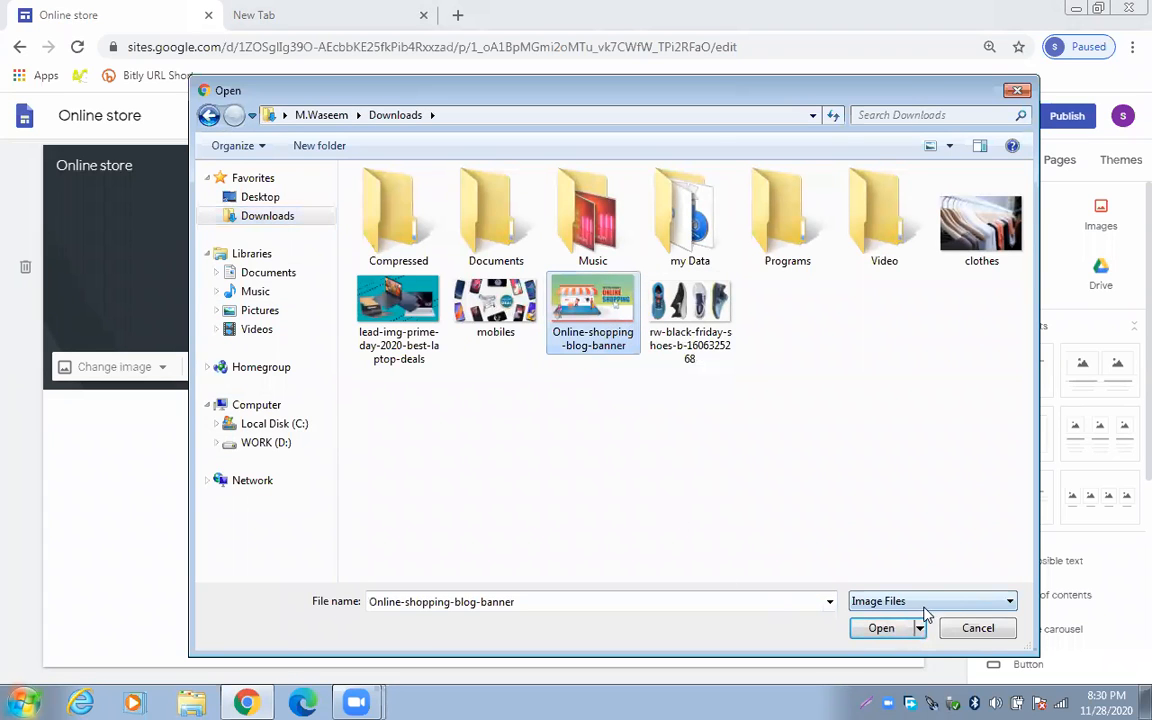
pyautogui.click(888, 628)
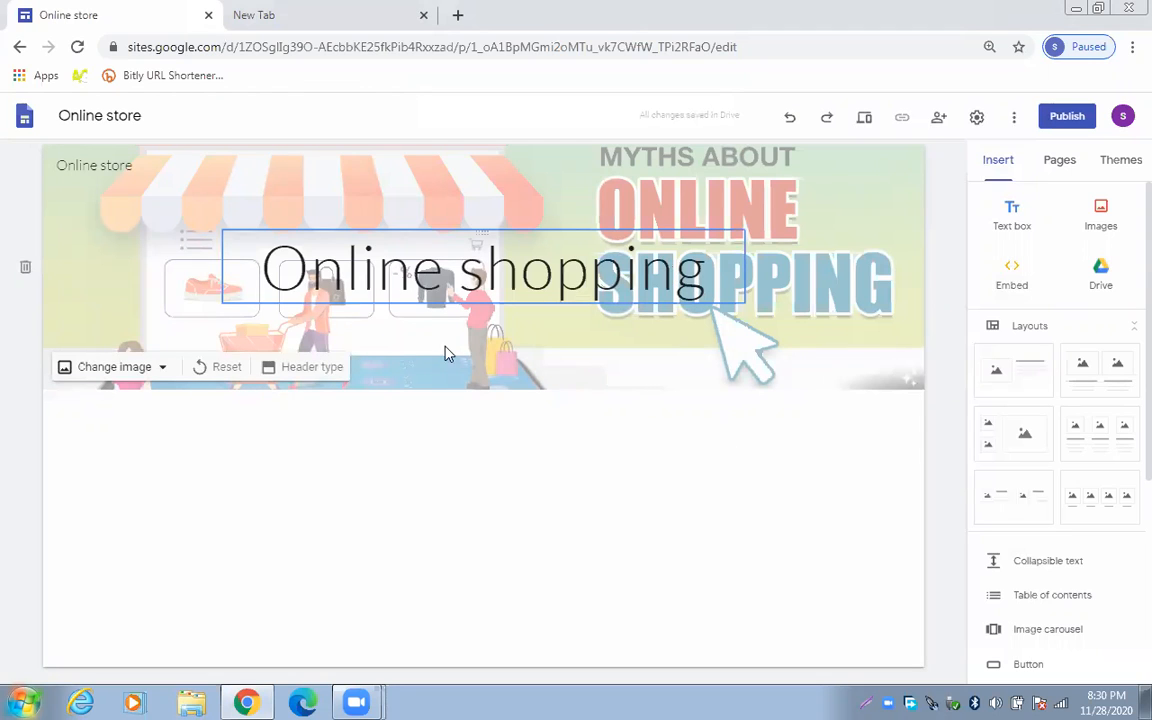
# Try the Large banner header type, then revert to the regular Banner
pyautogui.click(312, 376)
pyautogui.click(253, 371)
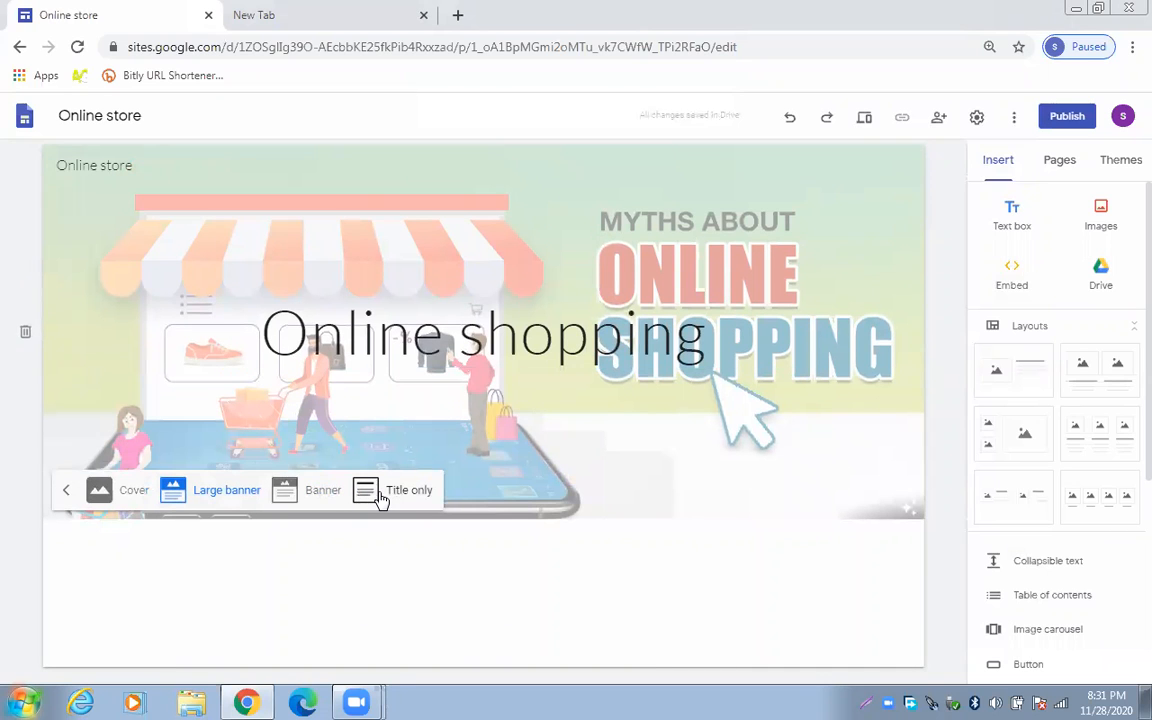
pyautogui.click(322, 500)
# Select the whole 'Online shopping' title and make it bold
pyautogui.click(337, 298)
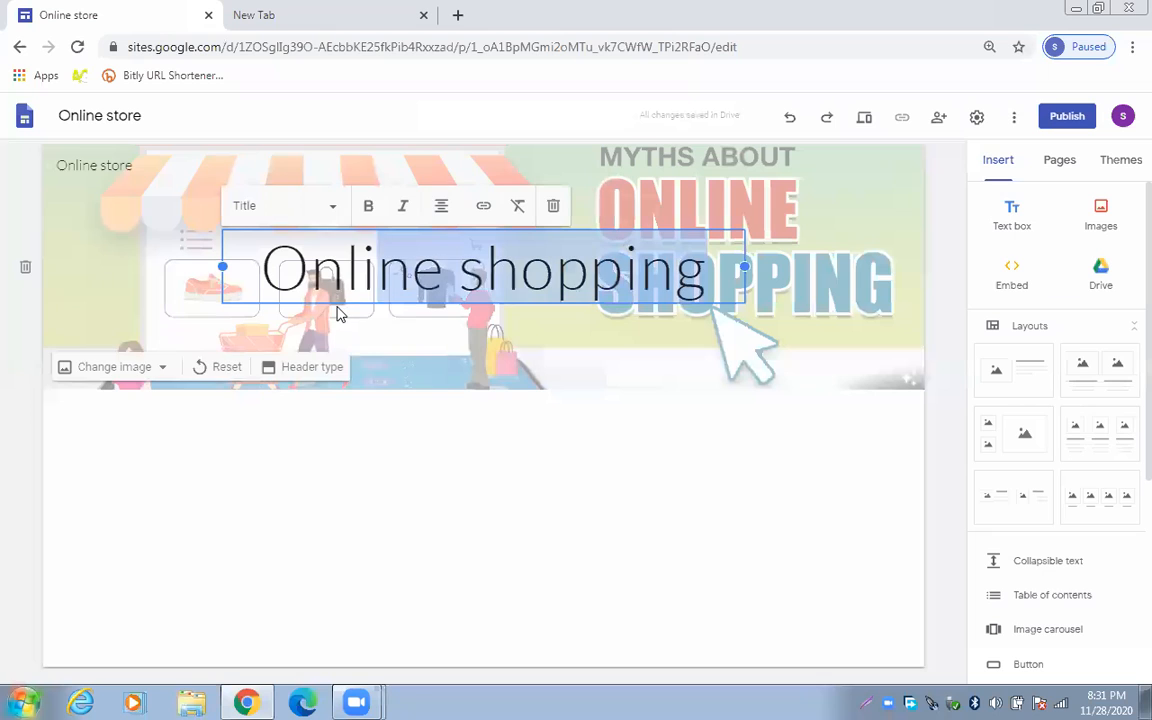
pyautogui.moveTo(337, 313); pyautogui.dragTo(283, 306)
pyautogui.click(368, 206)
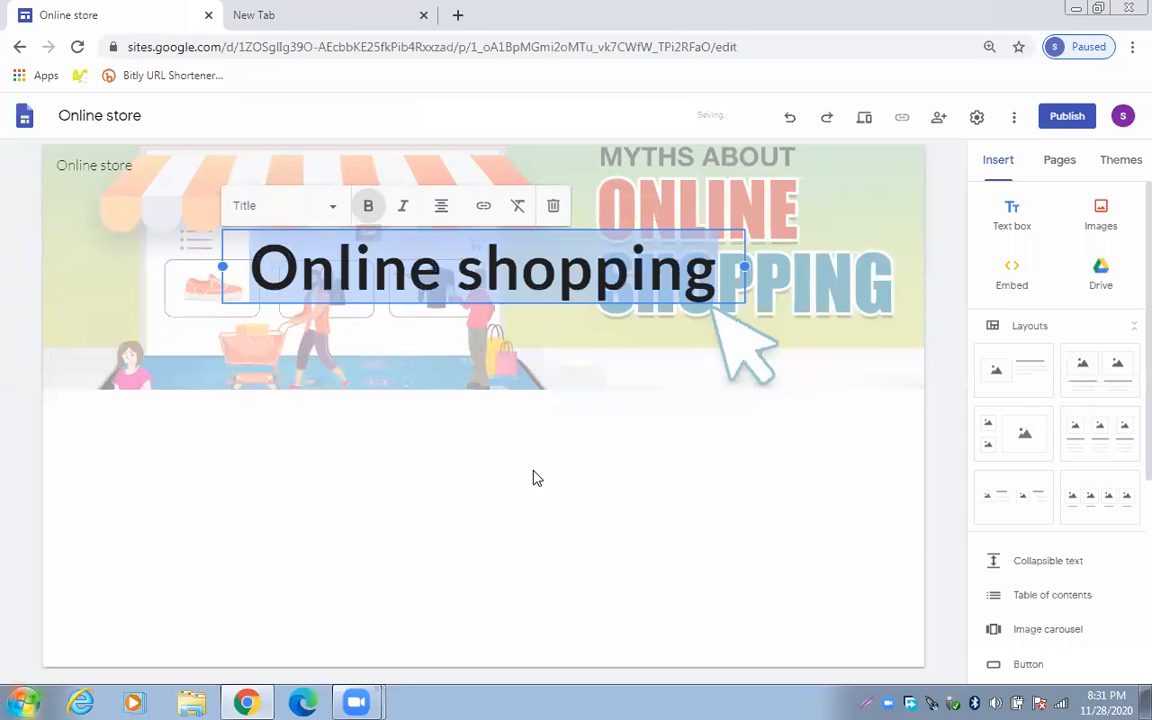
pyautogui.click(535, 478)
pyautogui.click(571, 272)
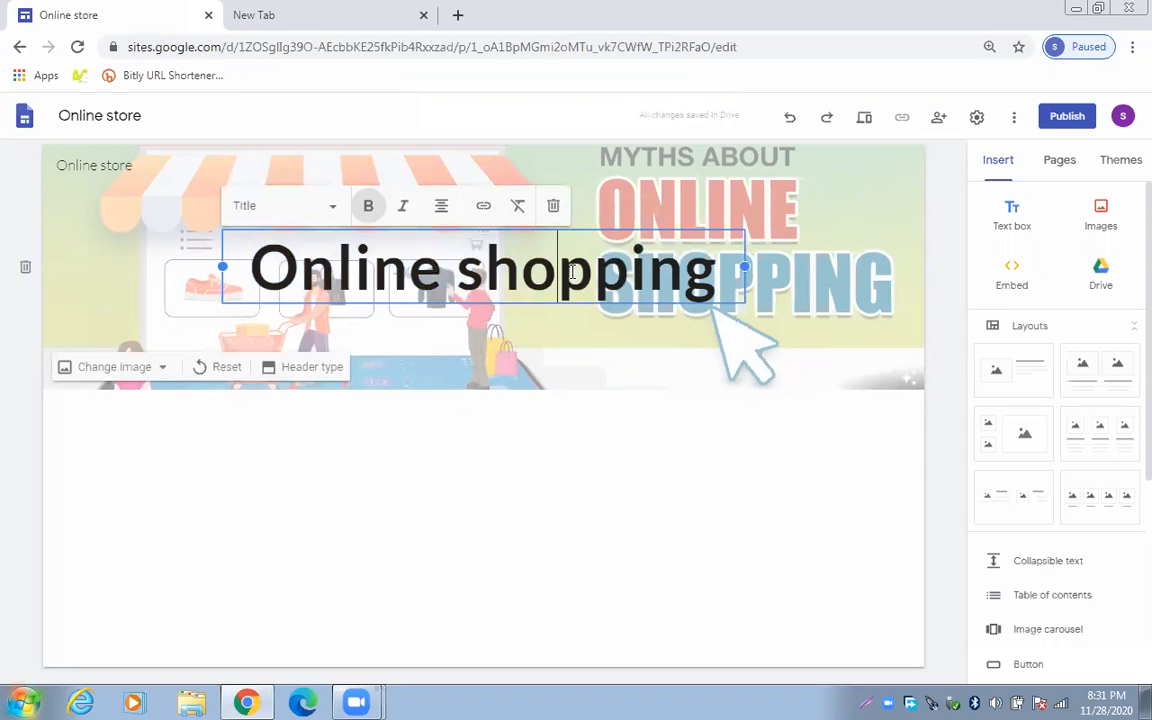
pyautogui.click(638, 445)
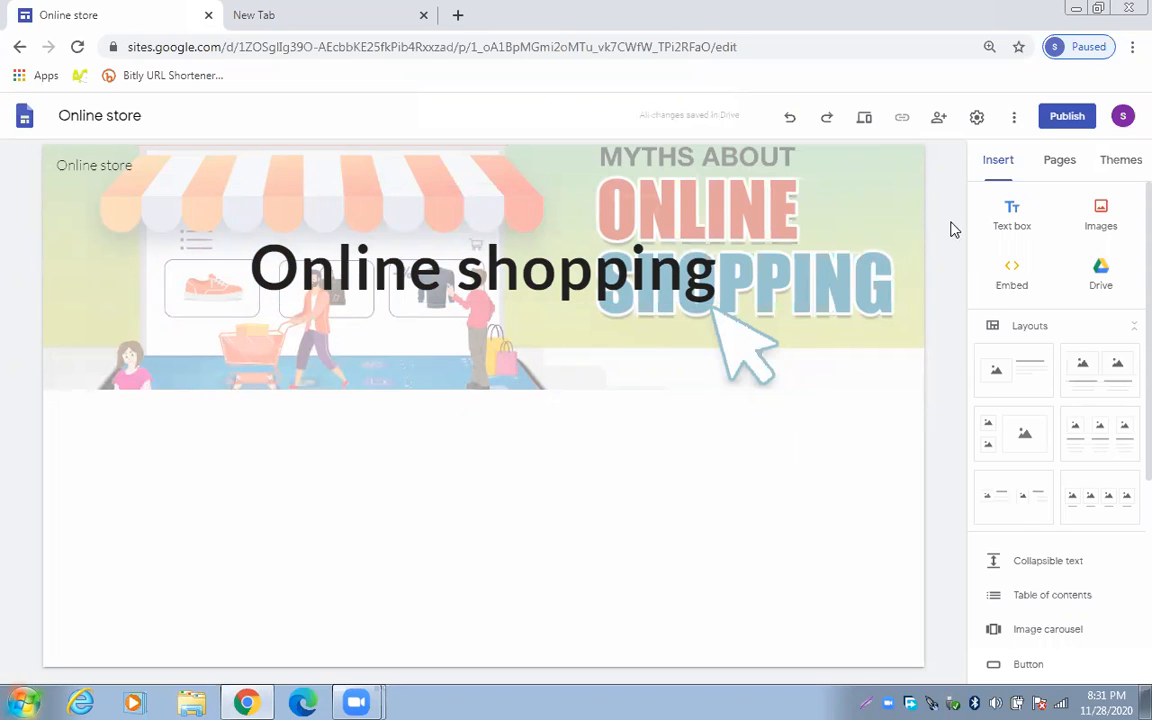
pyautogui.scroll(-1, 1125, 262)
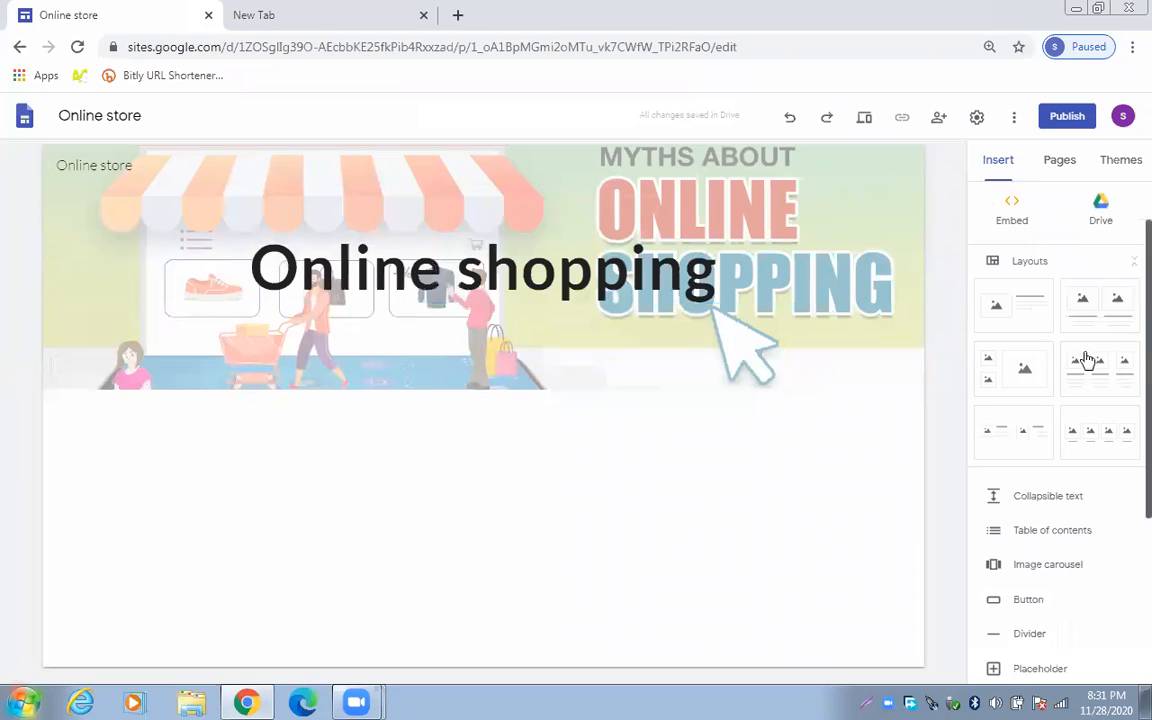
pyautogui.scroll(1, 1120, 335)
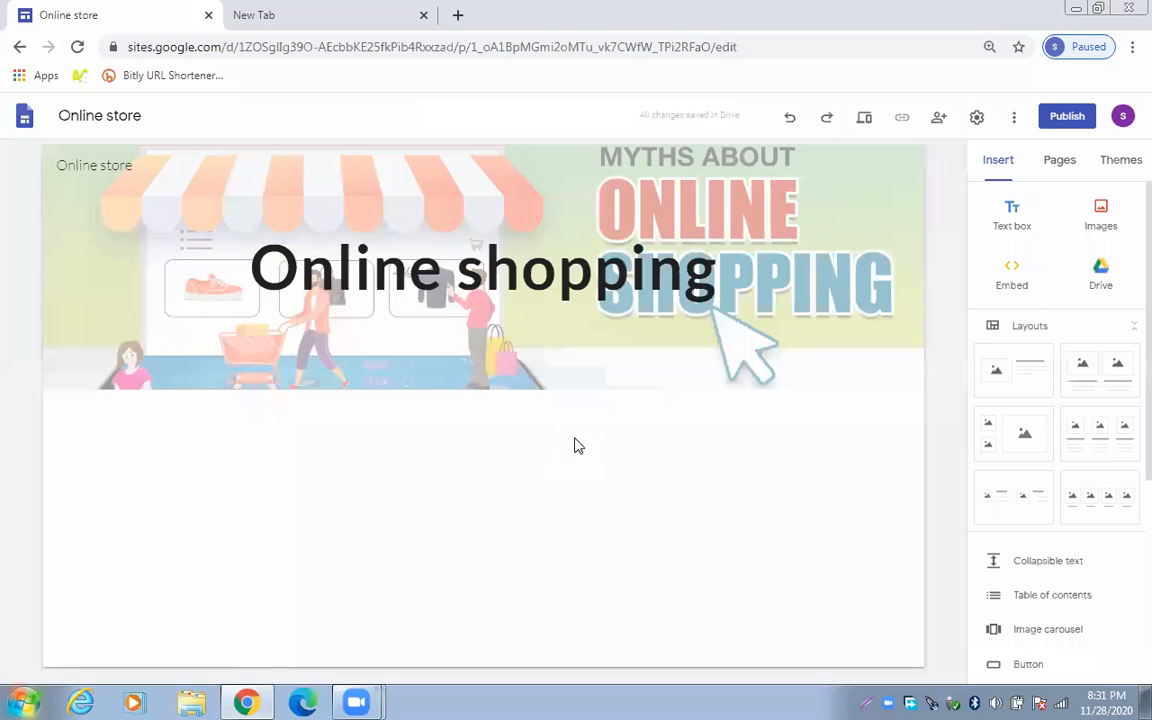
# Add a collapsible text block with a Heading-style title 'Category', correcting the 'Cetegory' typo
pyautogui.click(1040, 576)
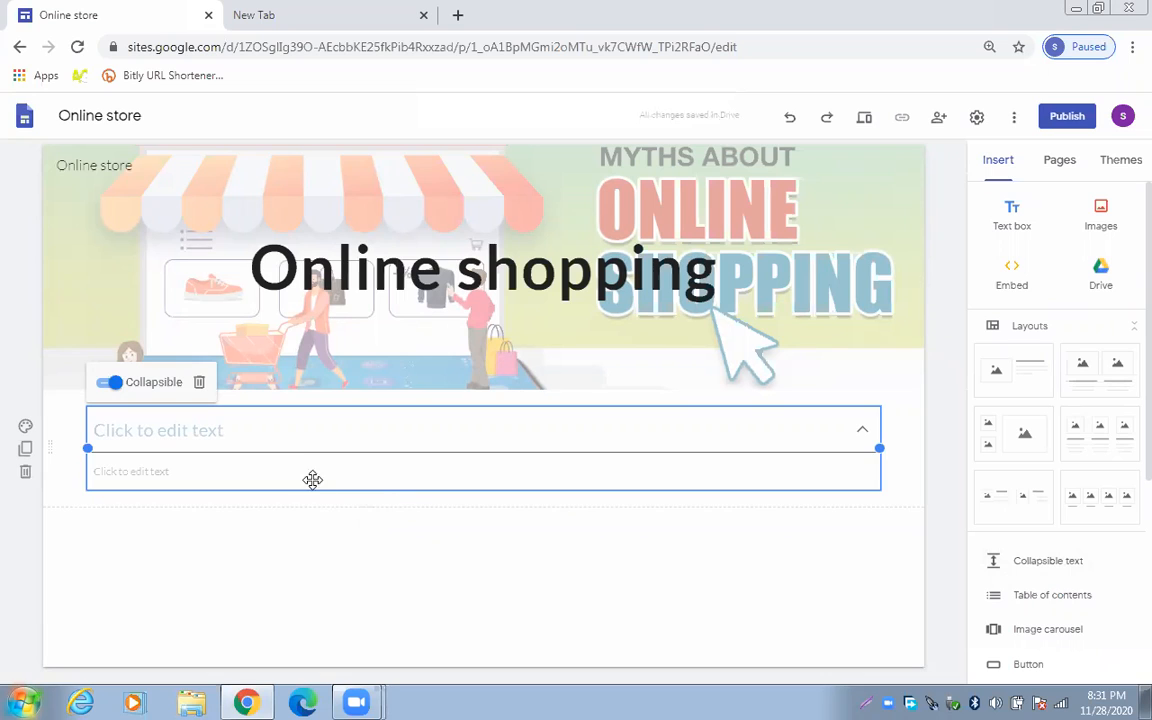
pyautogui.click(257, 433)
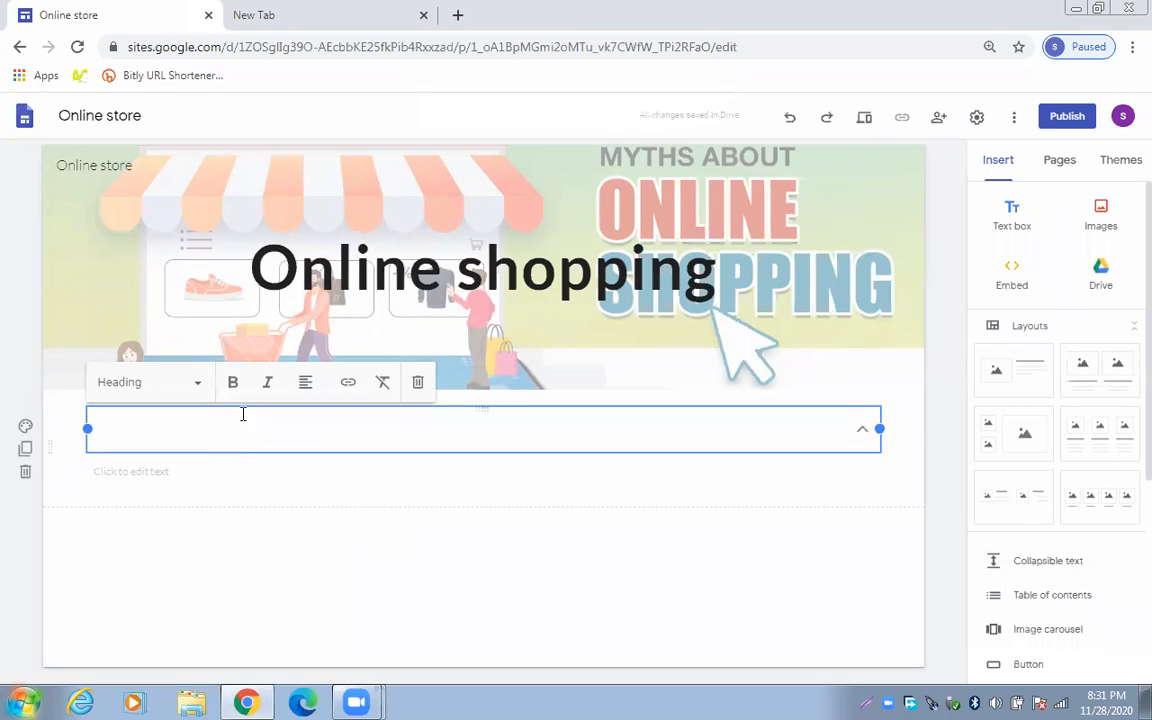
pyautogui.click(196, 388)
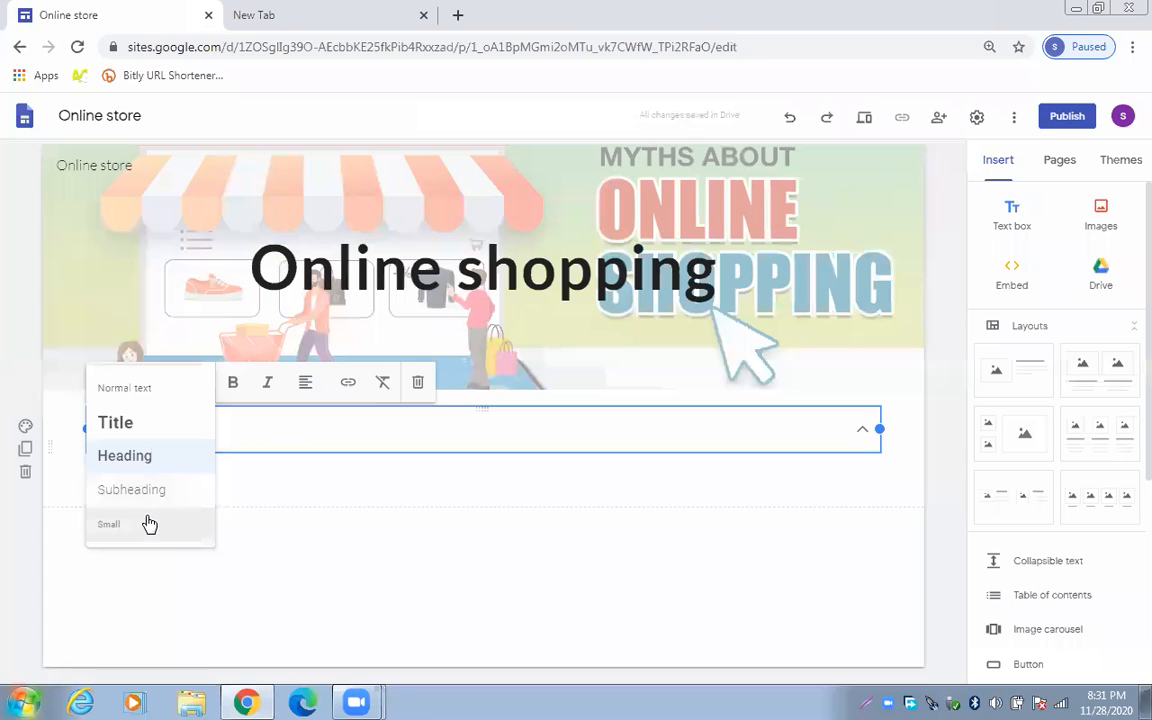
pyautogui.click(149, 460)
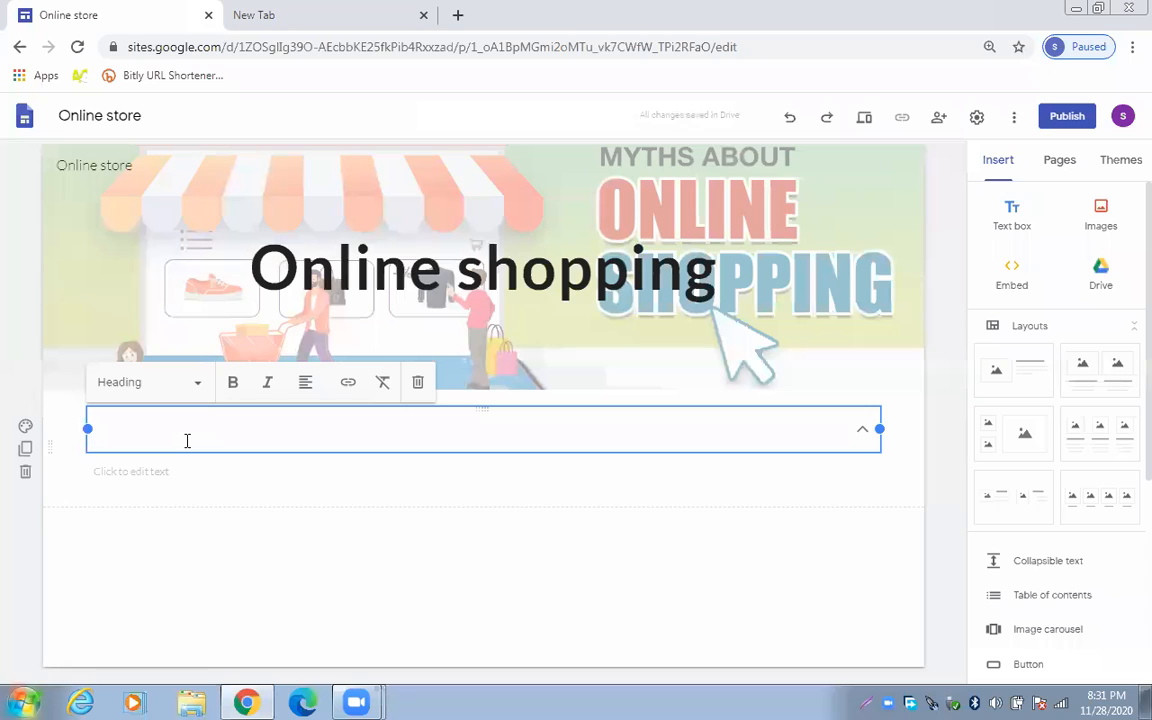
pyautogui.write('Cetegory')
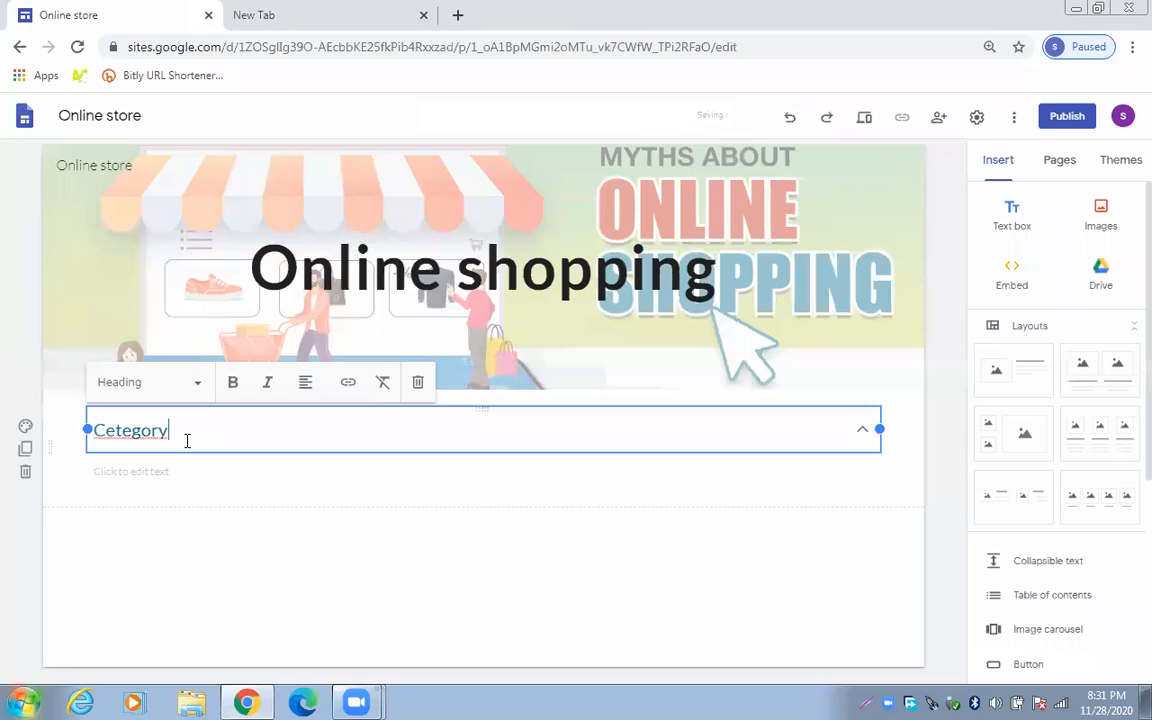
pyautogui.rightClick(152, 430)
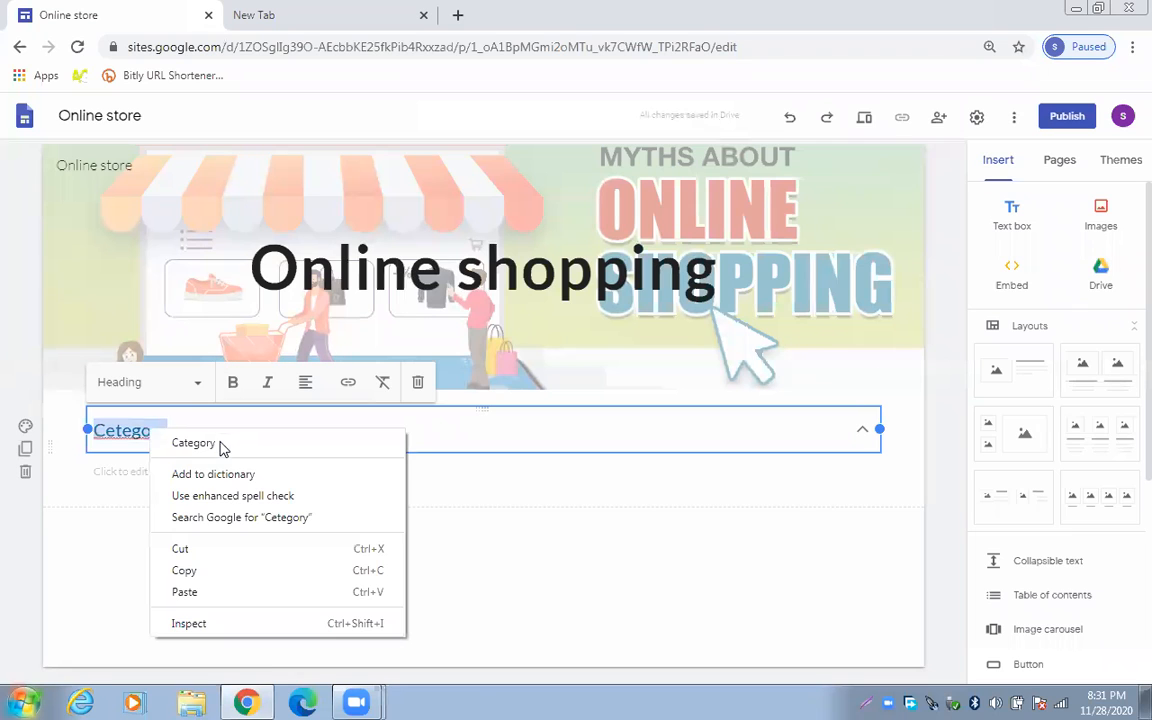
pyautogui.click(220, 444)
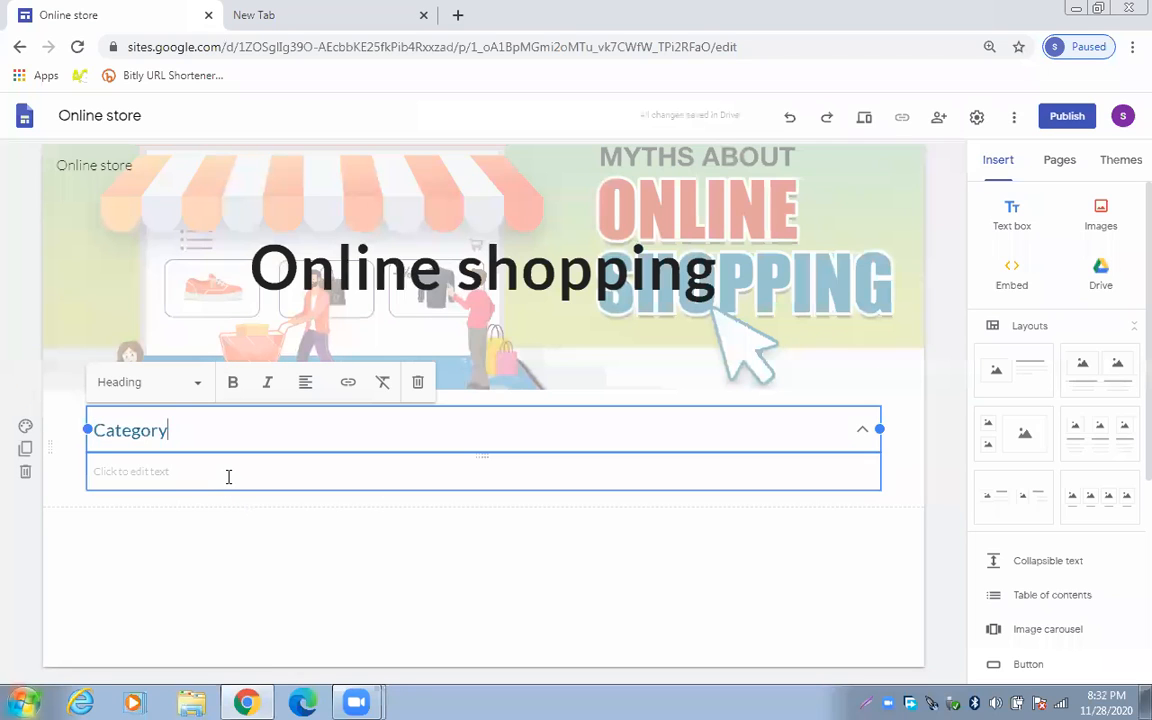
pyautogui.click(228, 475)
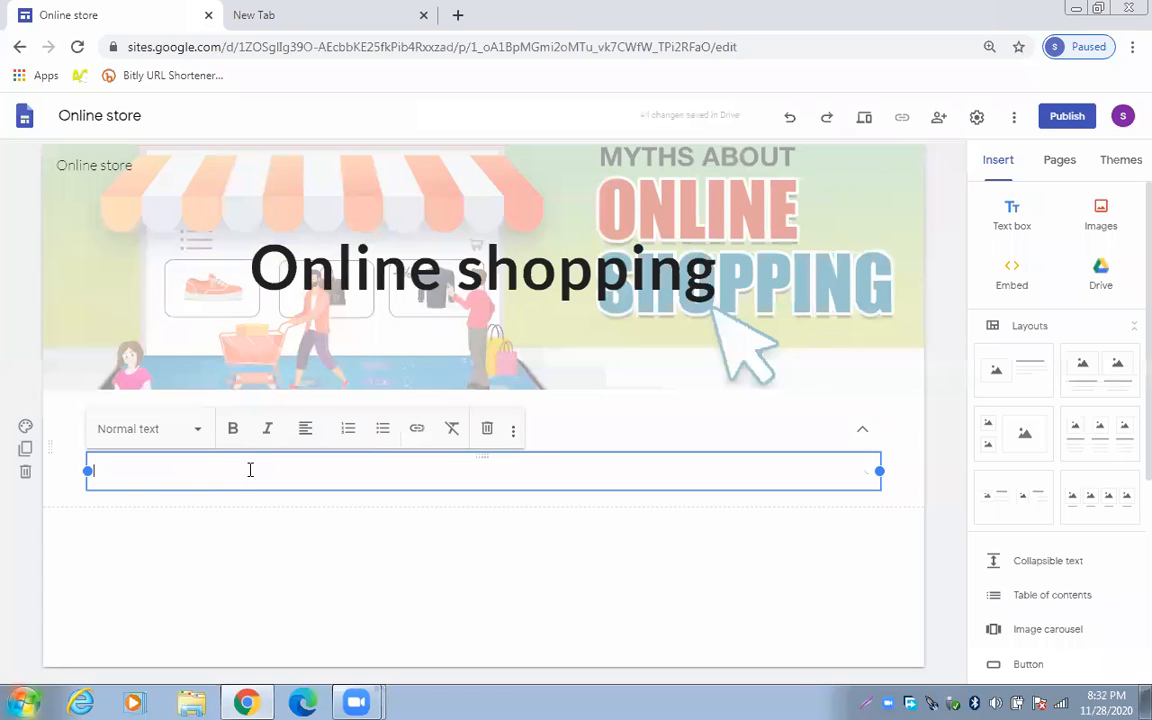
# List Mobiles, clothes, Shoes and Laptops on separate lines in the block's body
pyautogui.write('M')
pyautogui.press('BackSpace')
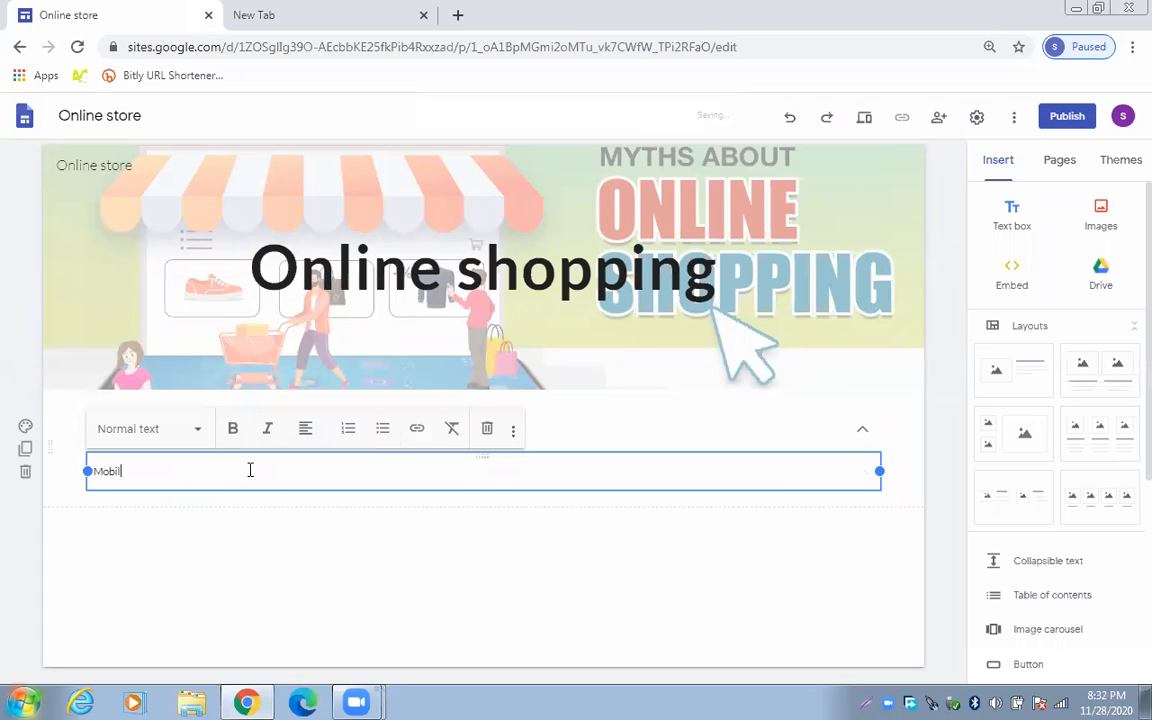
pyautogui.write('obiles')
pyautogui.press('Return')
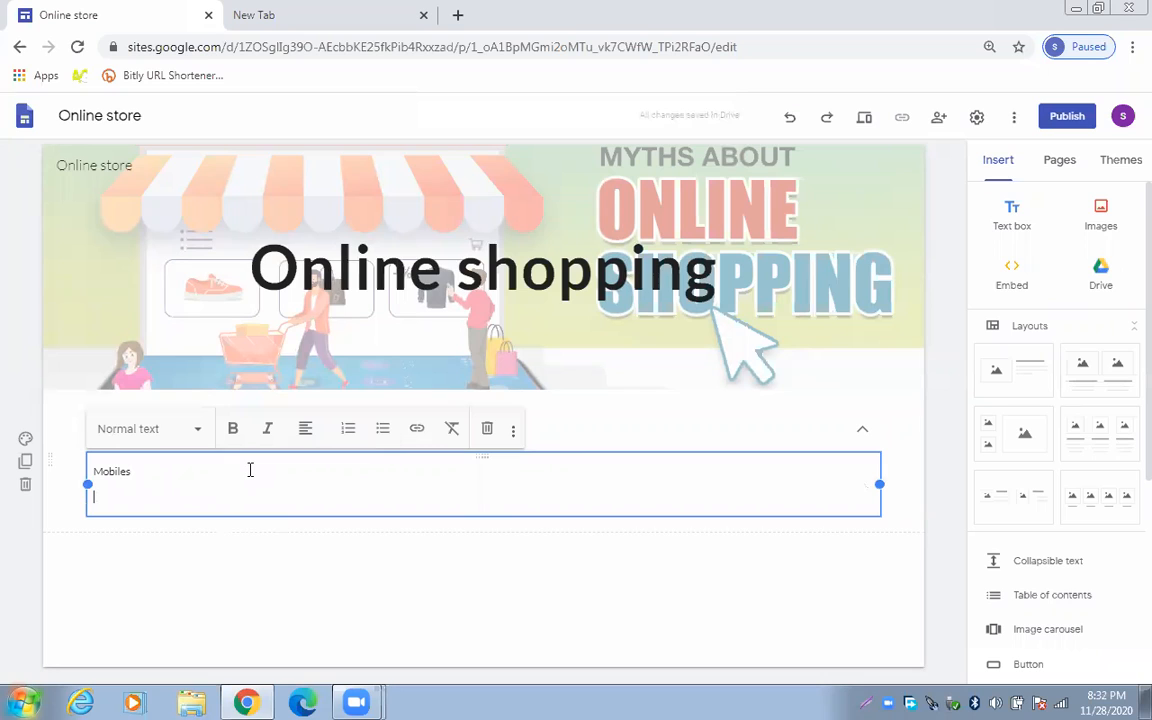
pyautogui.write('clothes')
pyautogui.press('Return')
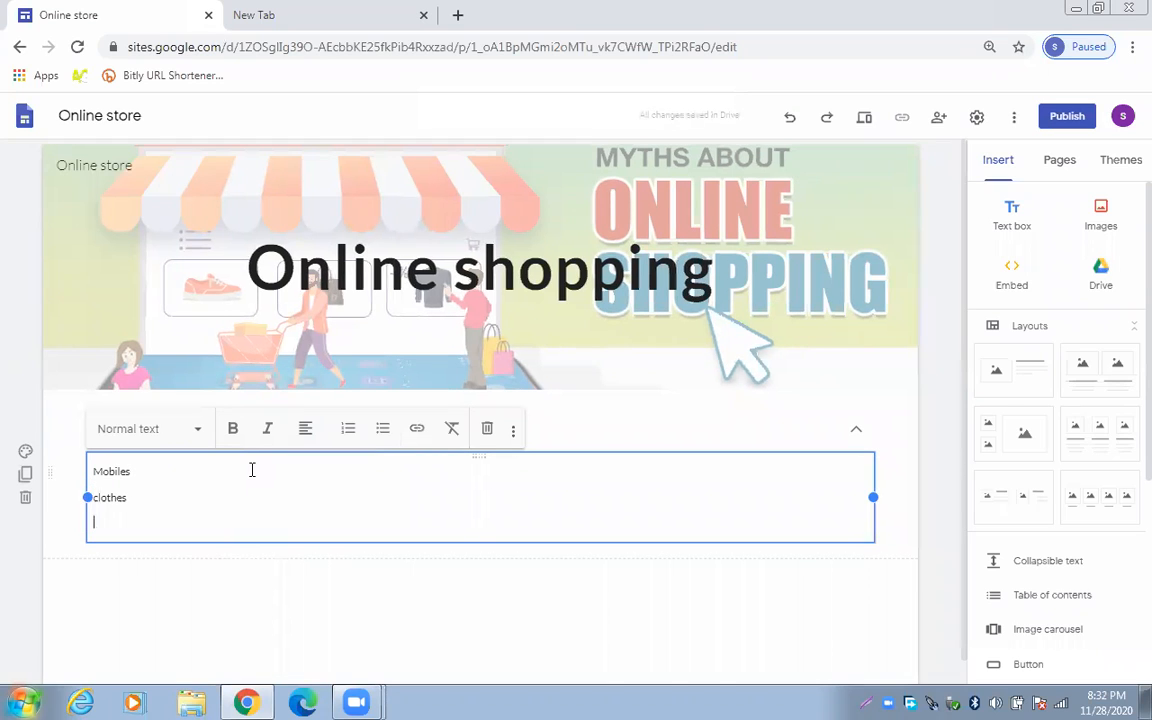
pyautogui.write('Shoes')
pyautogui.press('Return')
pyautogui.write('Lapto')
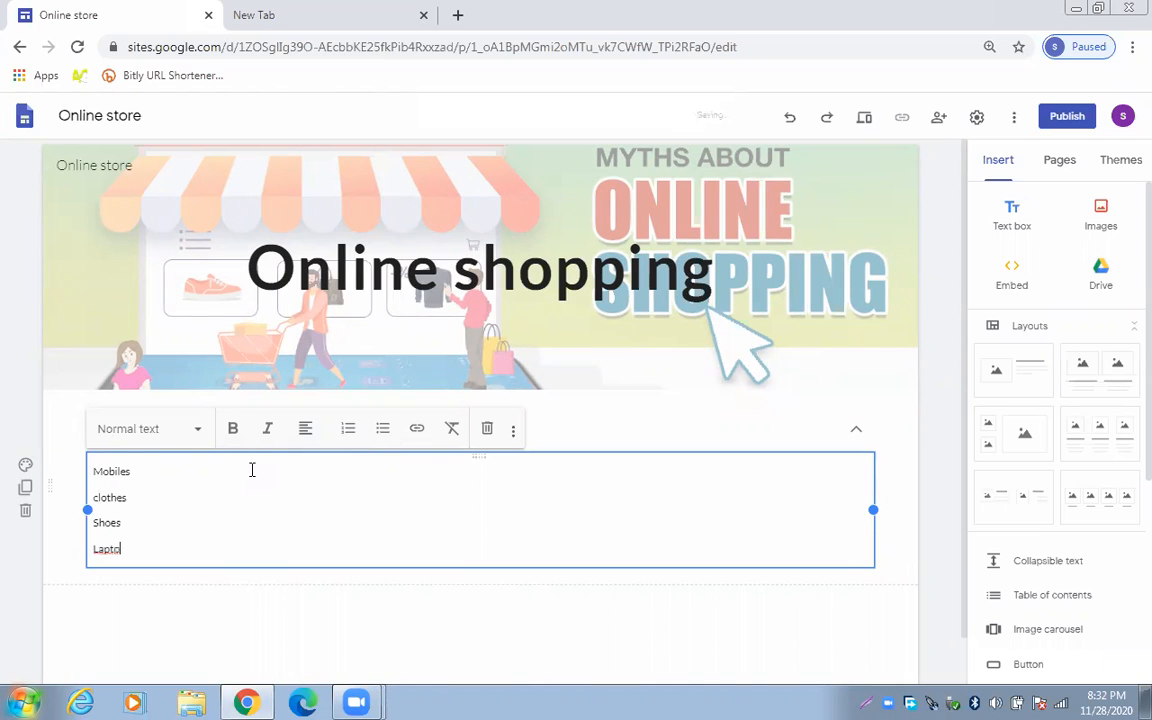
pyautogui.write('ps')
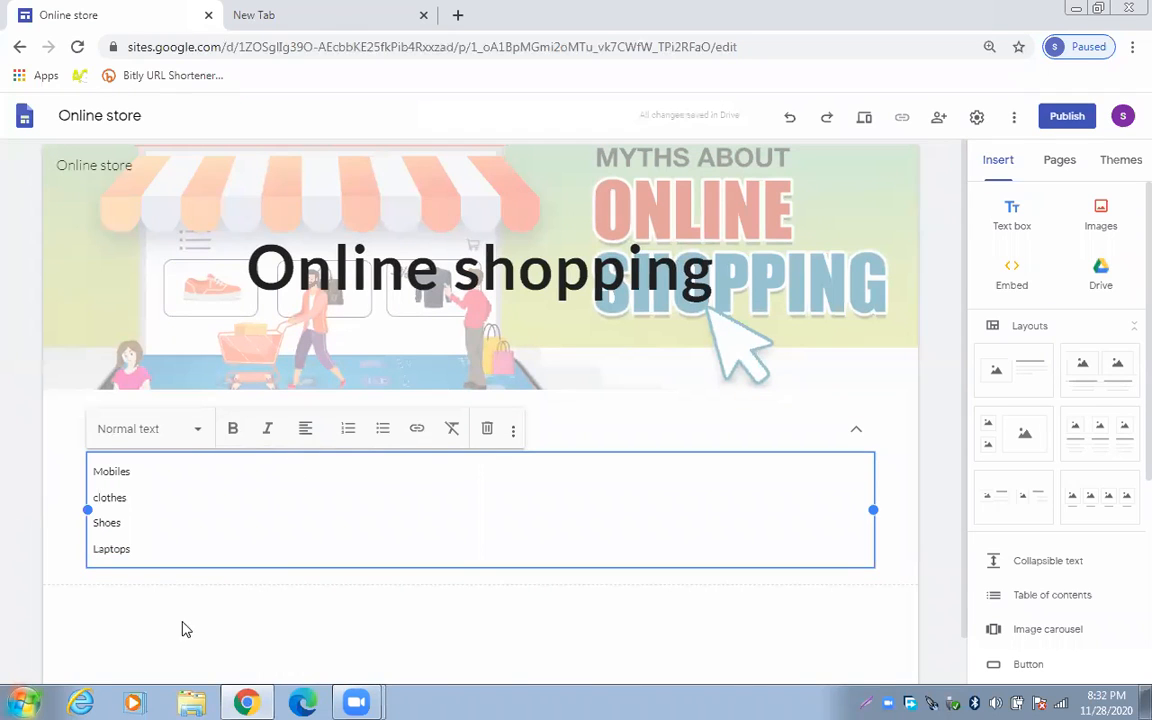
# Collapse the Category section and insert a four-image layout grid beneath it
pyautogui.click(188, 622)
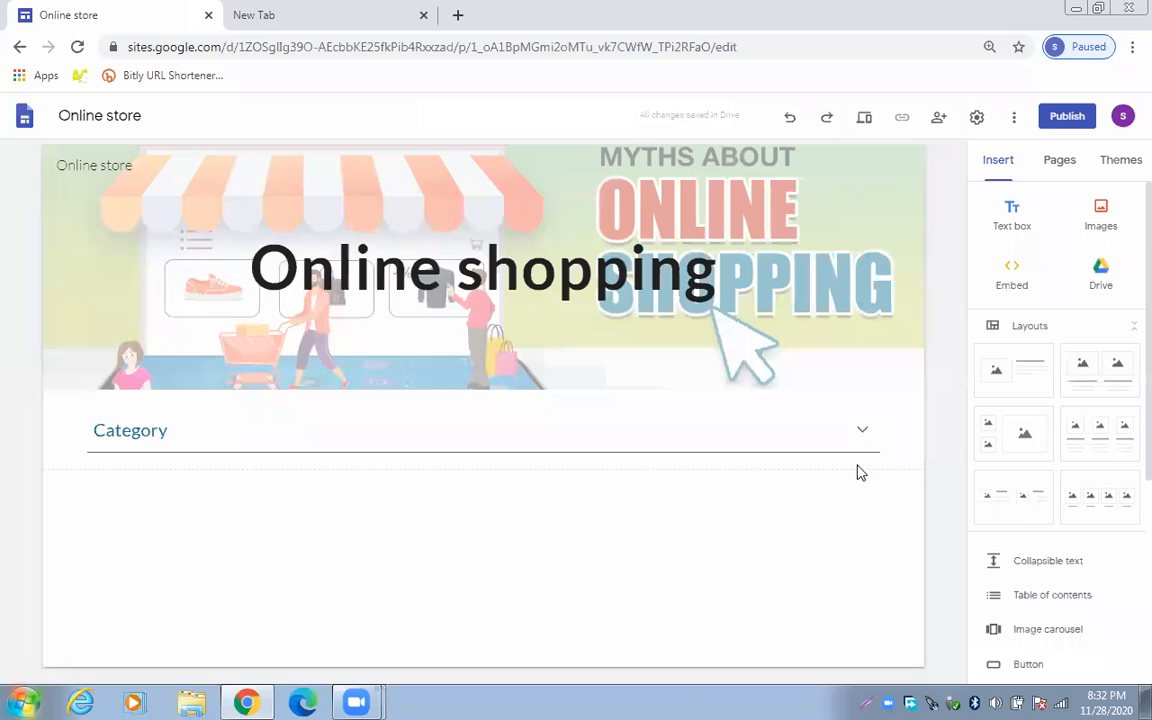
pyautogui.click(862, 432)
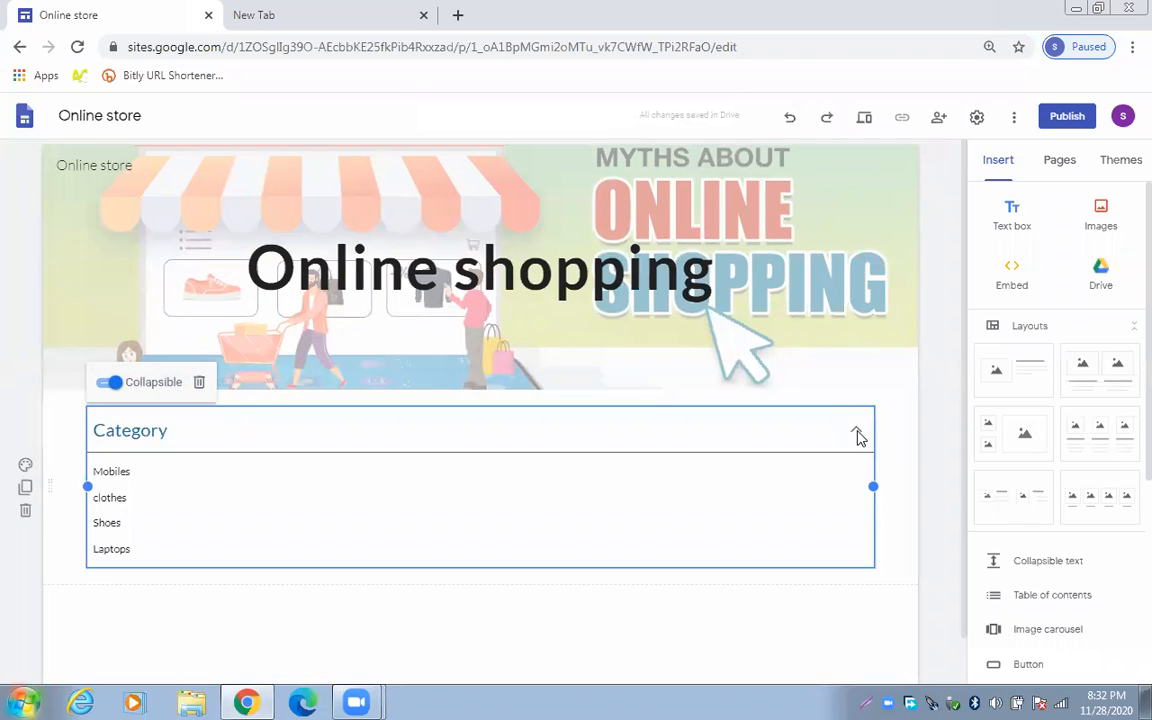
pyautogui.click(890, 530)
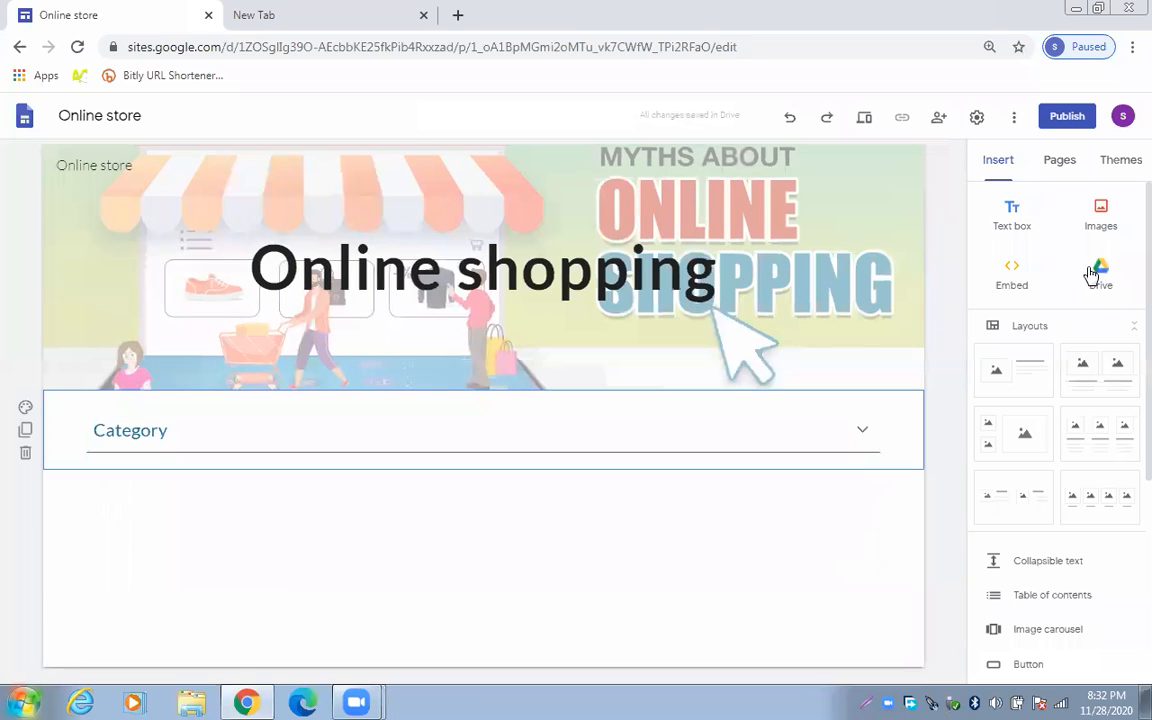
pyautogui.scroll(-3, 1124, 278)
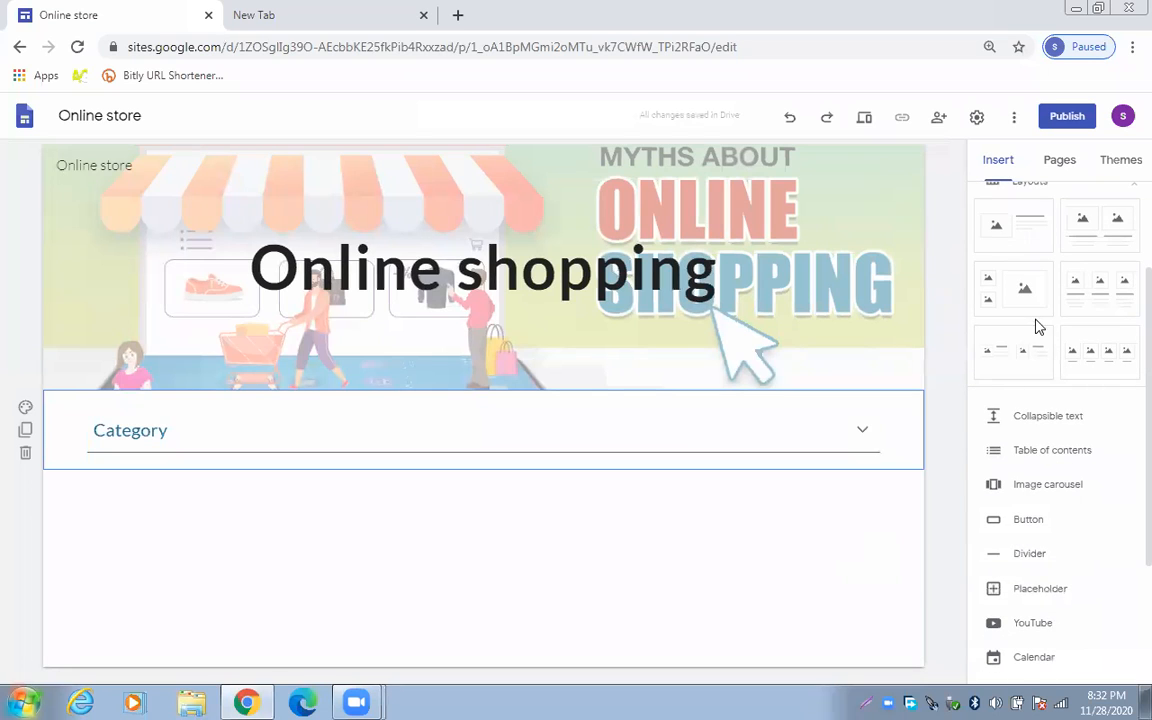
pyautogui.click(1093, 349)
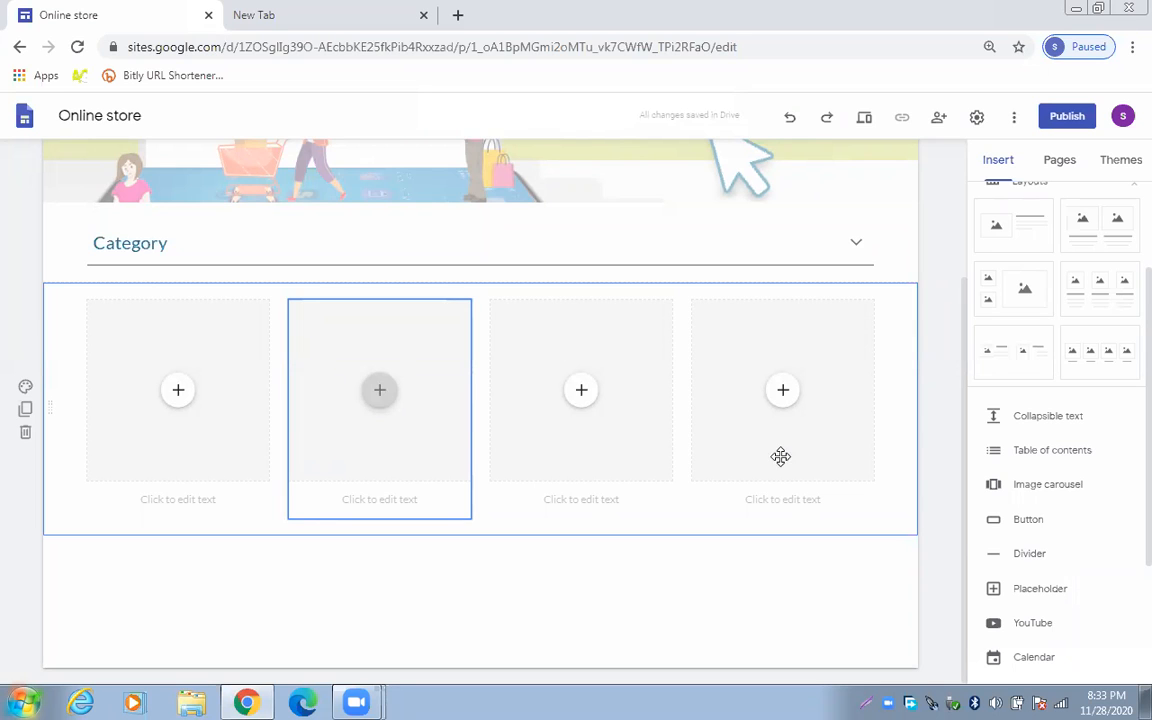
# Abandon the button being added to the page
pyautogui.click(990, 520)
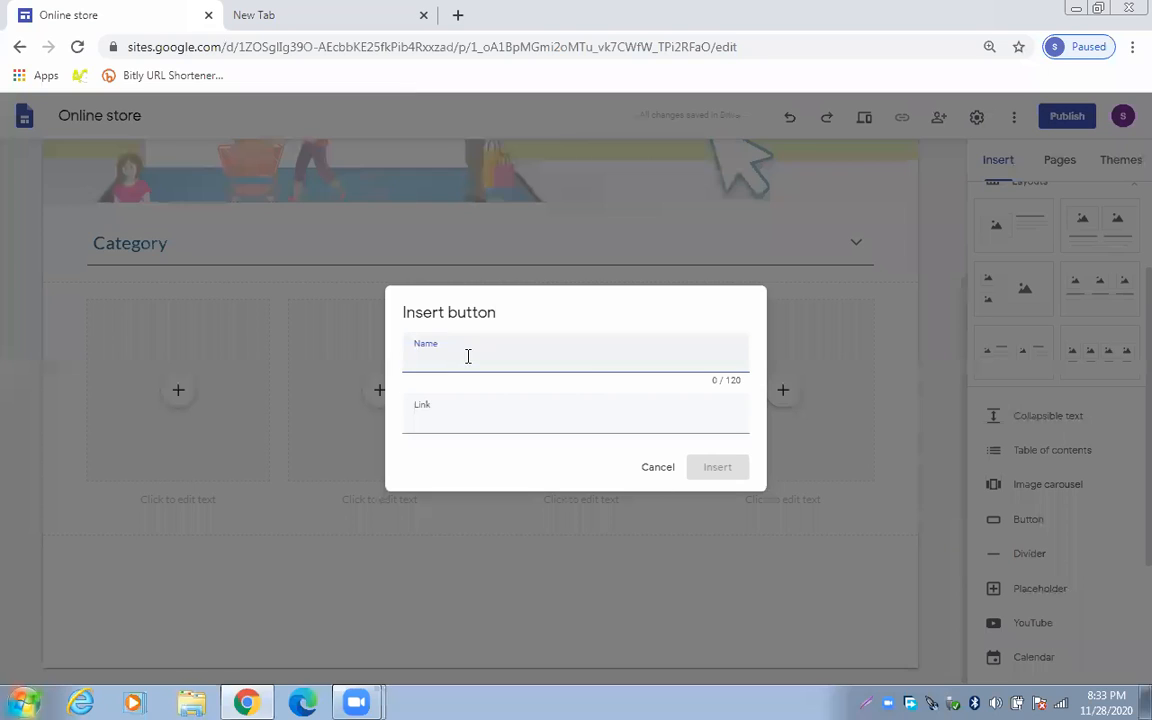
pyautogui.write('M')
pyautogui.press('BackSpace')
pyautogui.click(661, 469)
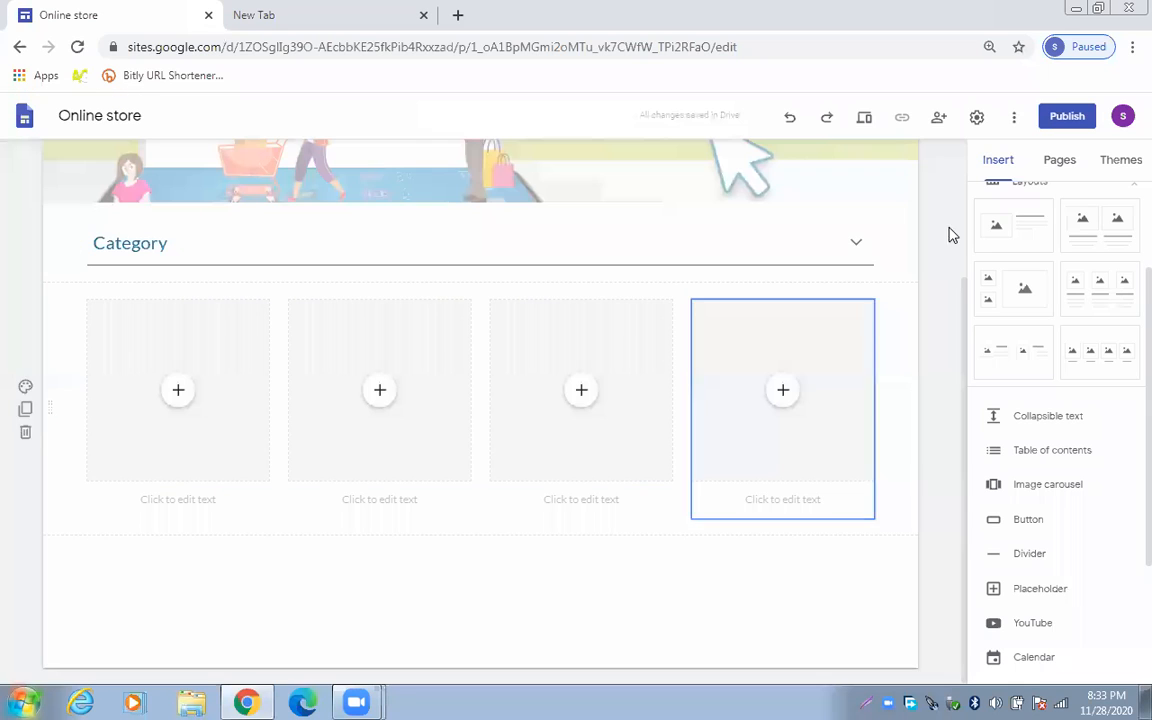
# Create new pages named 'mobile' and 'shoes'
pyautogui.click(1048, 166)
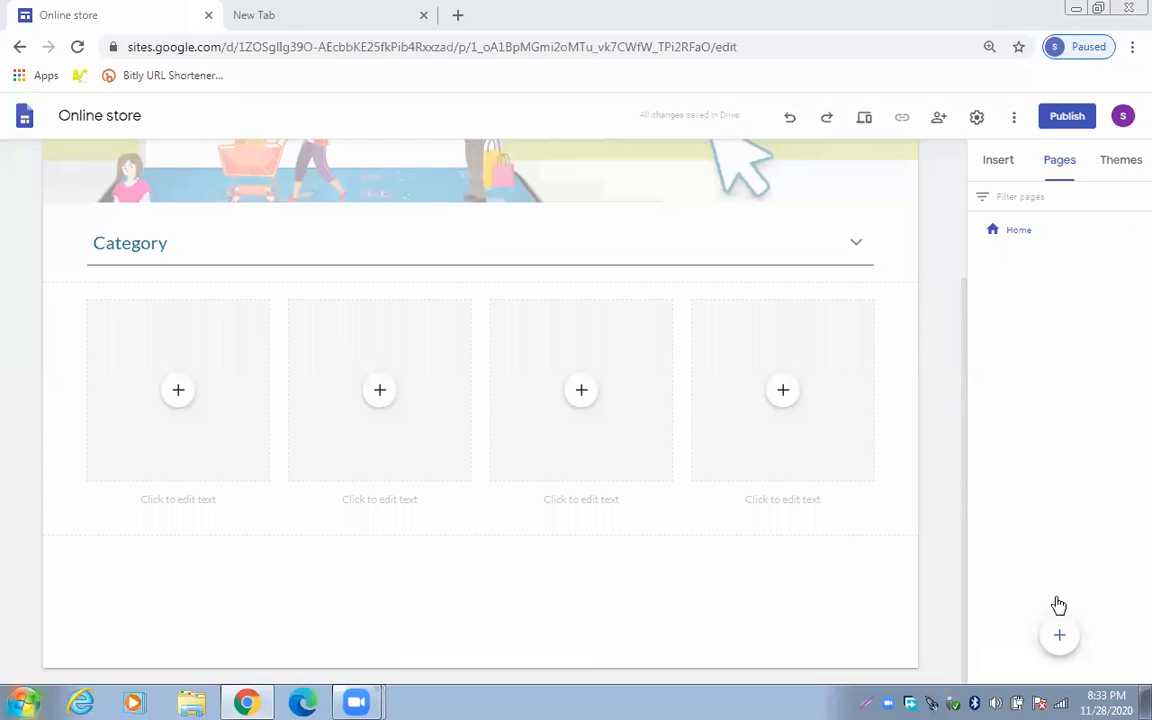
pyautogui.click(1061, 638)
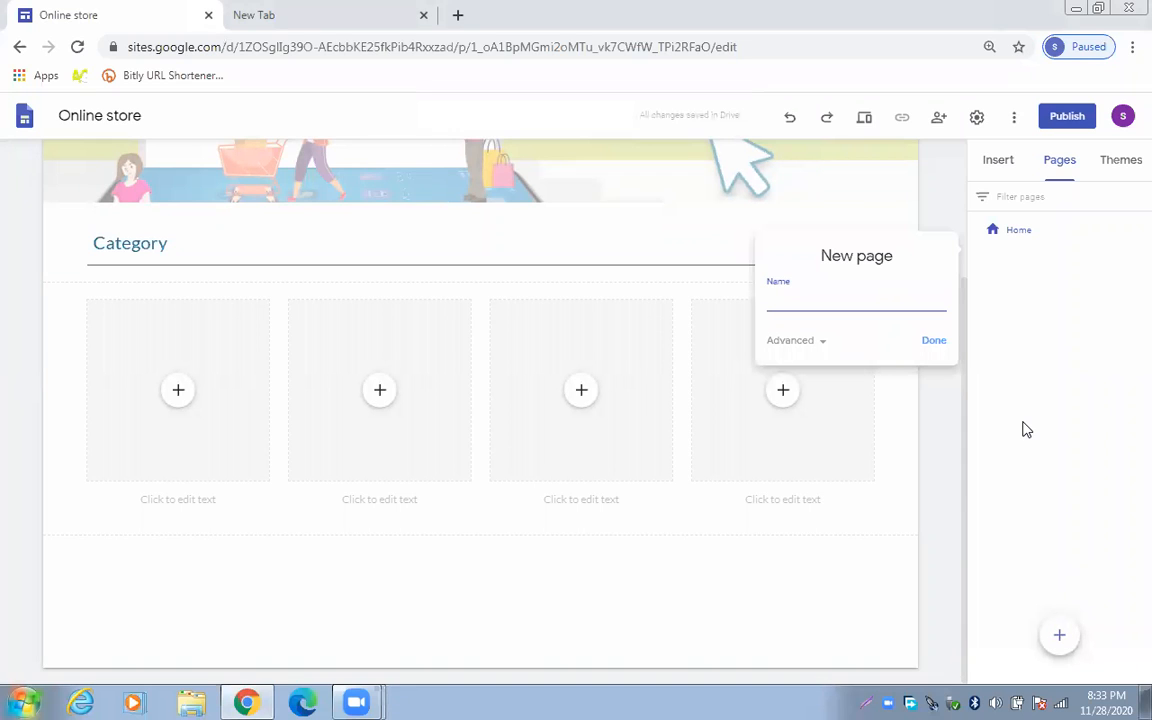
pyautogui.write('mobile')
pyautogui.click(933, 341)
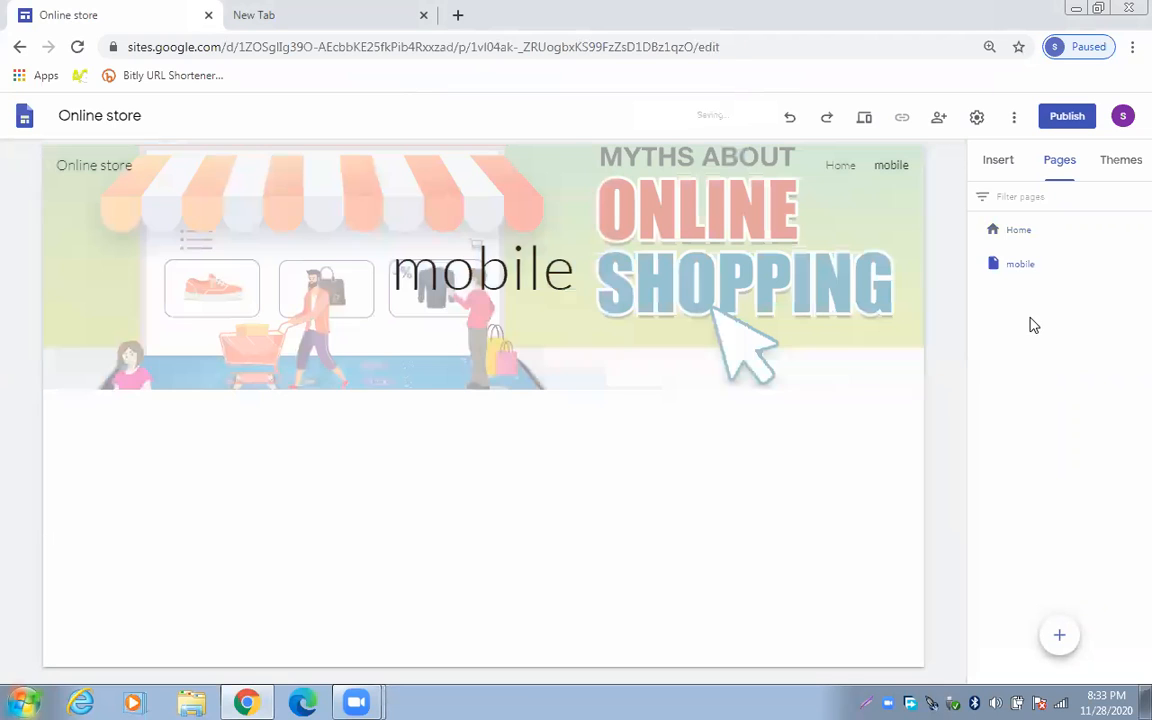
pyautogui.moveTo(1063, 637)
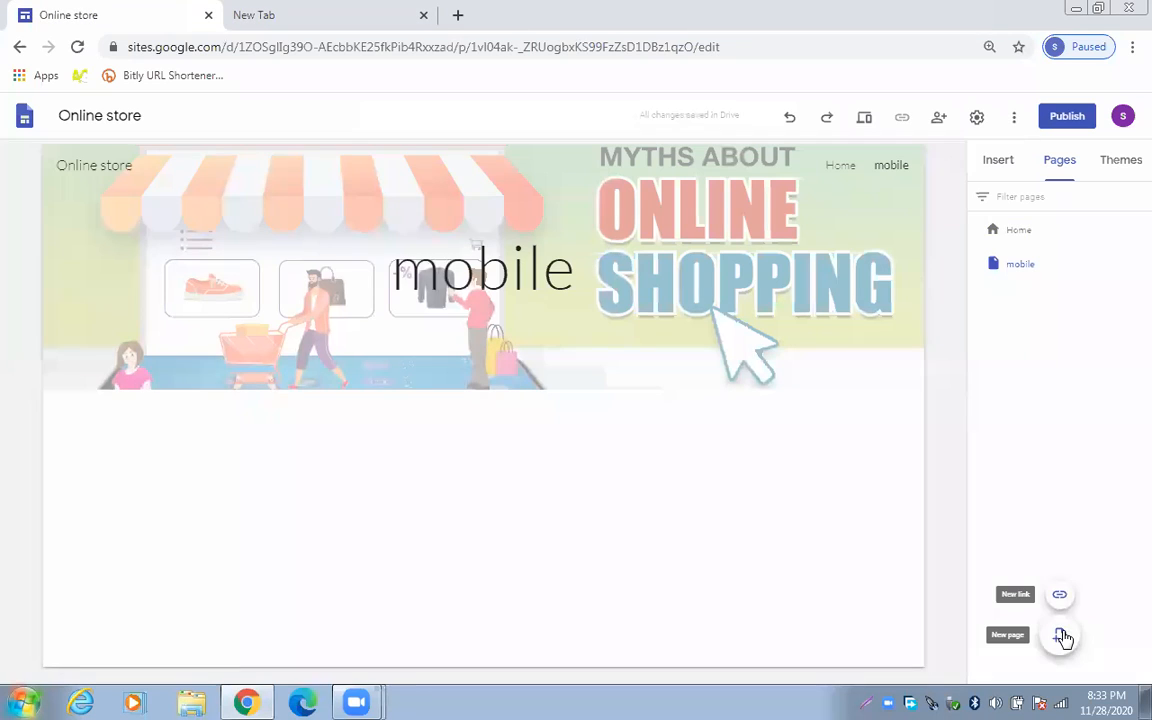
pyautogui.click(1061, 636)
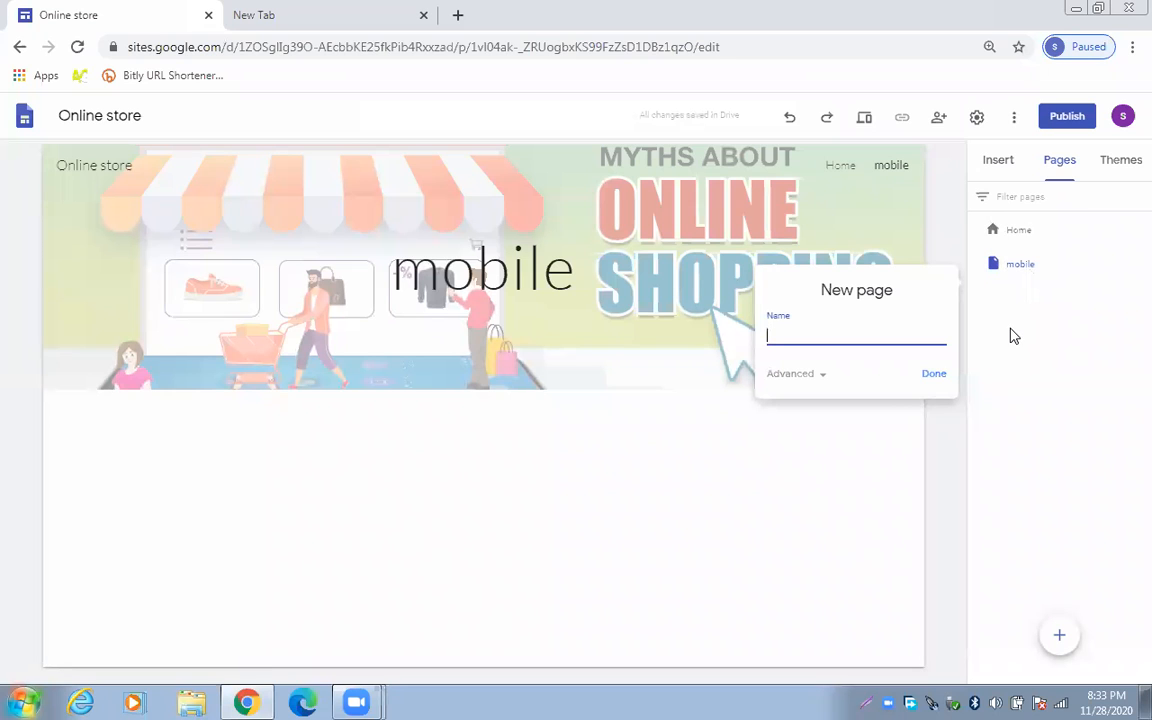
pyautogui.write('shoes')
pyautogui.click(948, 375)
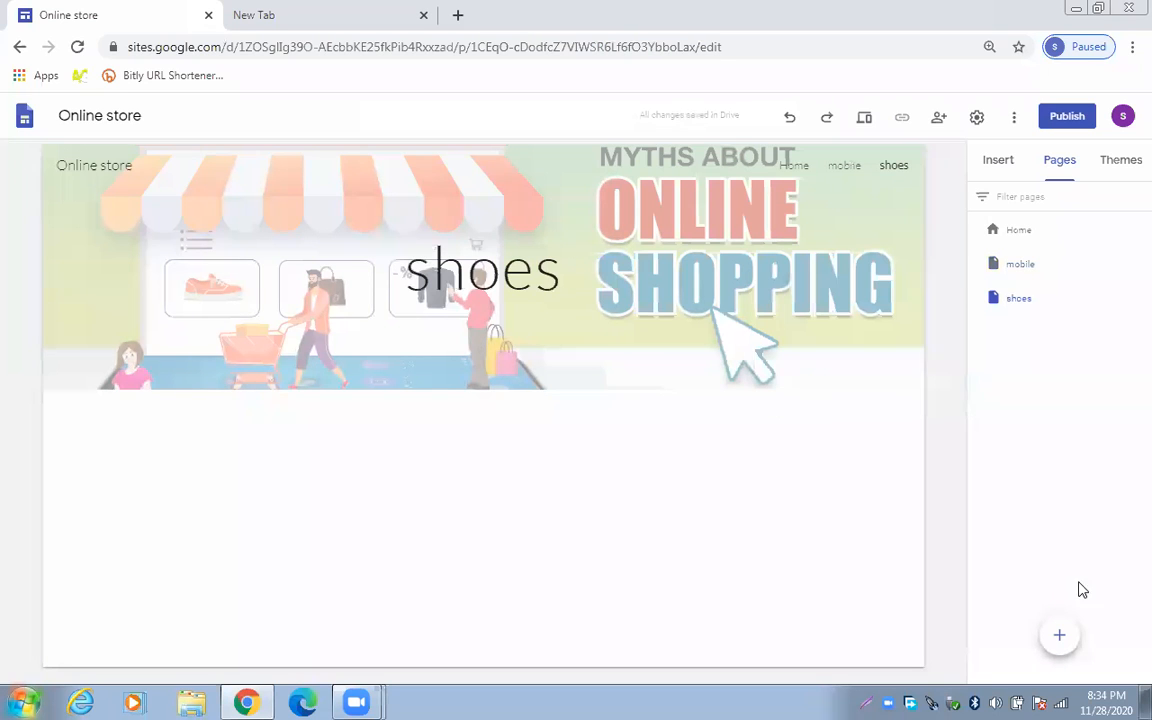
# Create new pages named 'dress' and 'laptop'
pyautogui.click(1058, 636)
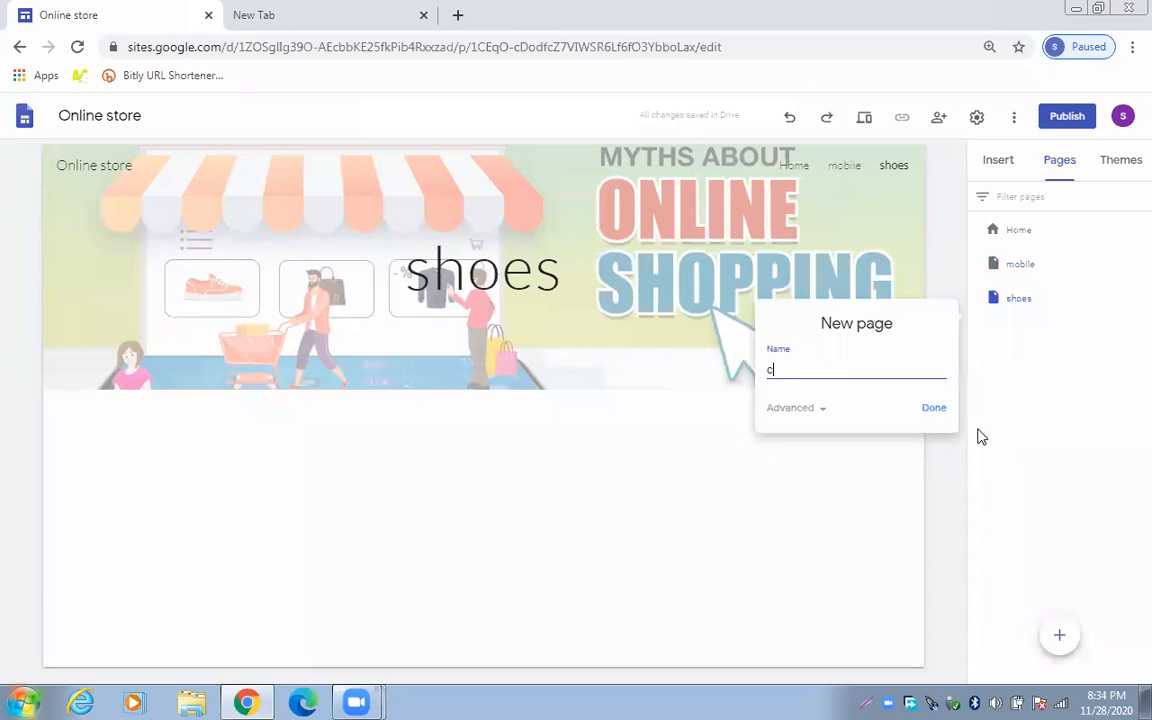
pyautogui.write('dress')
pyautogui.click(941, 411)
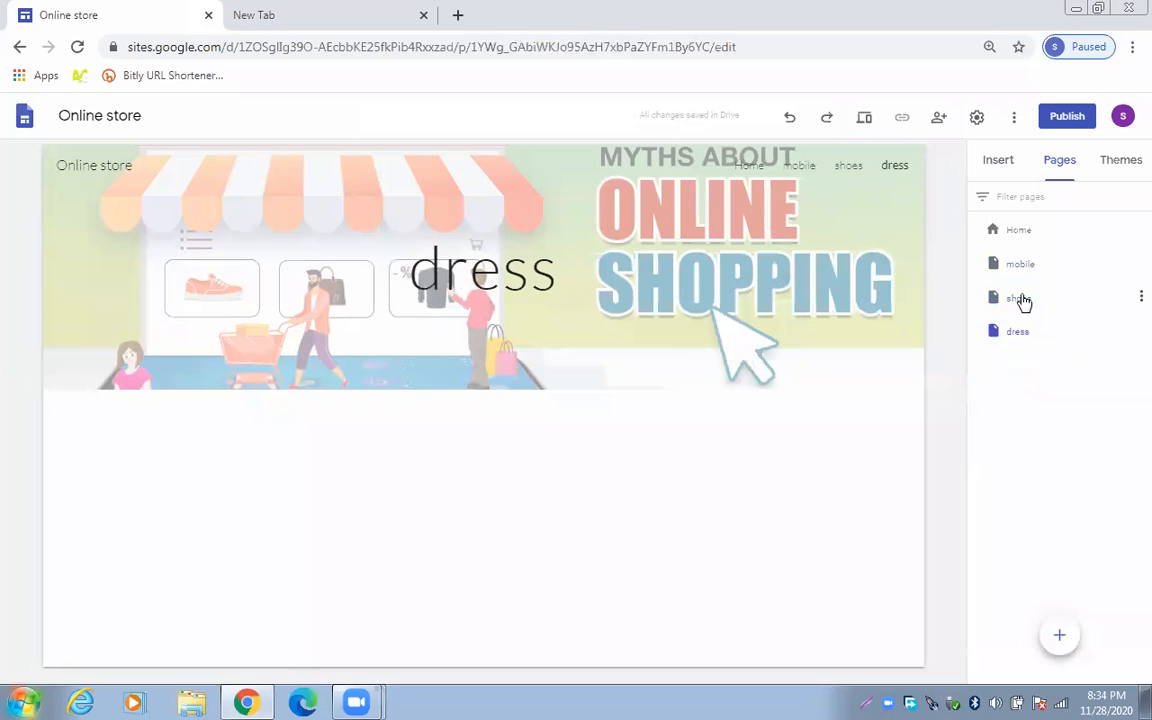
pyautogui.moveTo(1048, 640)
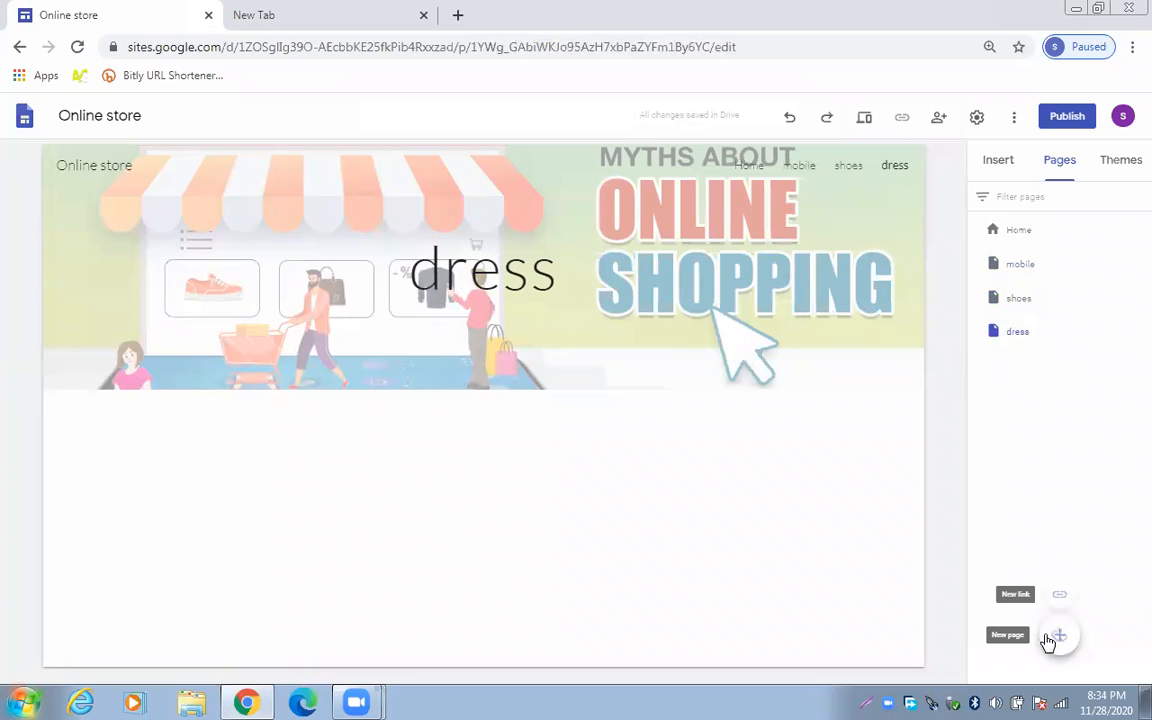
pyautogui.click(1050, 637)
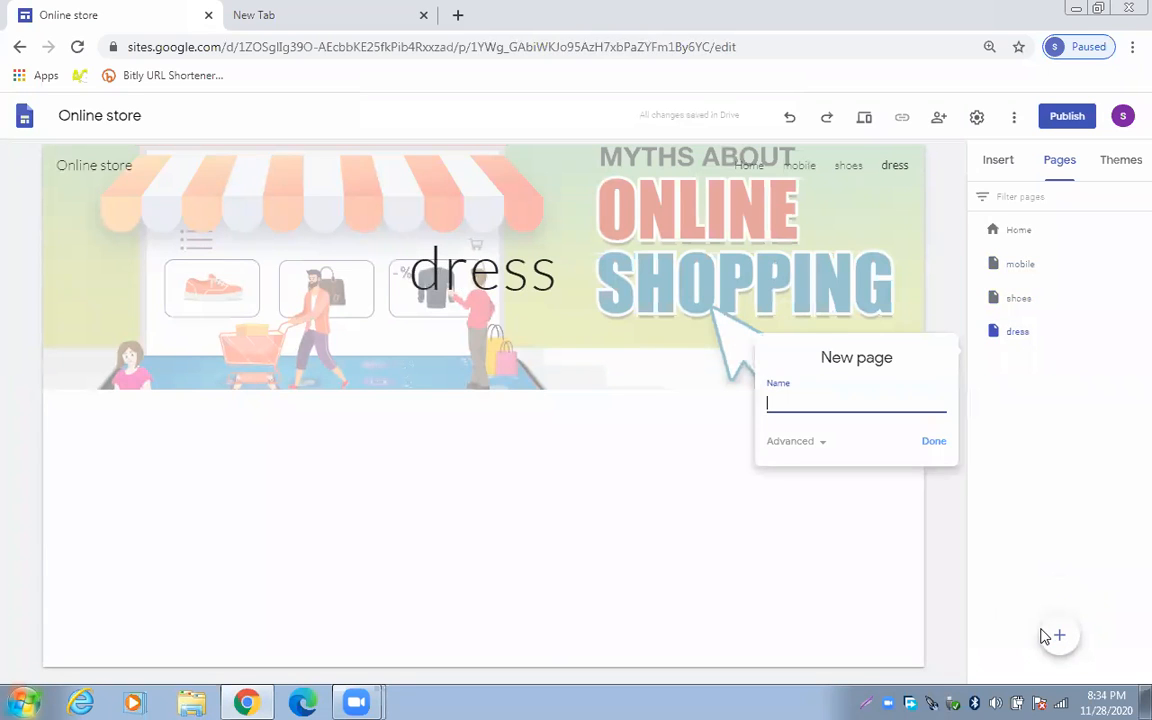
pyautogui.write('laptop')
pyautogui.click(933, 442)
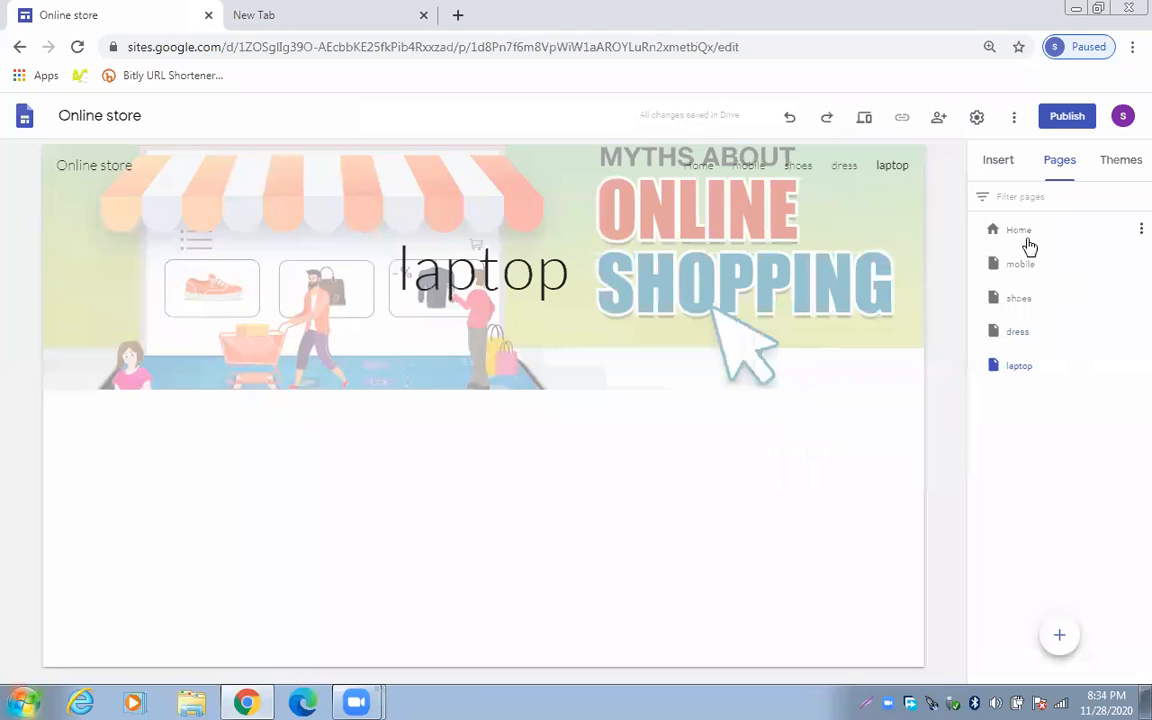
# On the Home page, insert a 'More' button linking to the mobile page below the image grid
pyautogui.click(1021, 236)
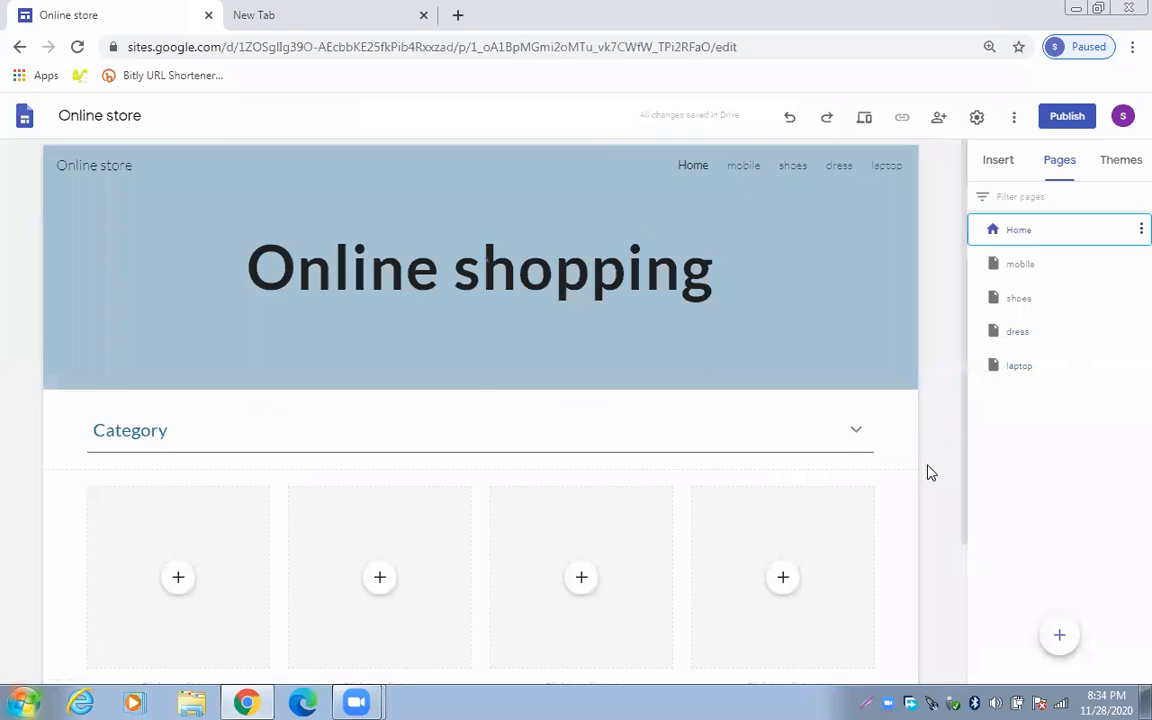
pyautogui.scroll(-1, 937, 469)
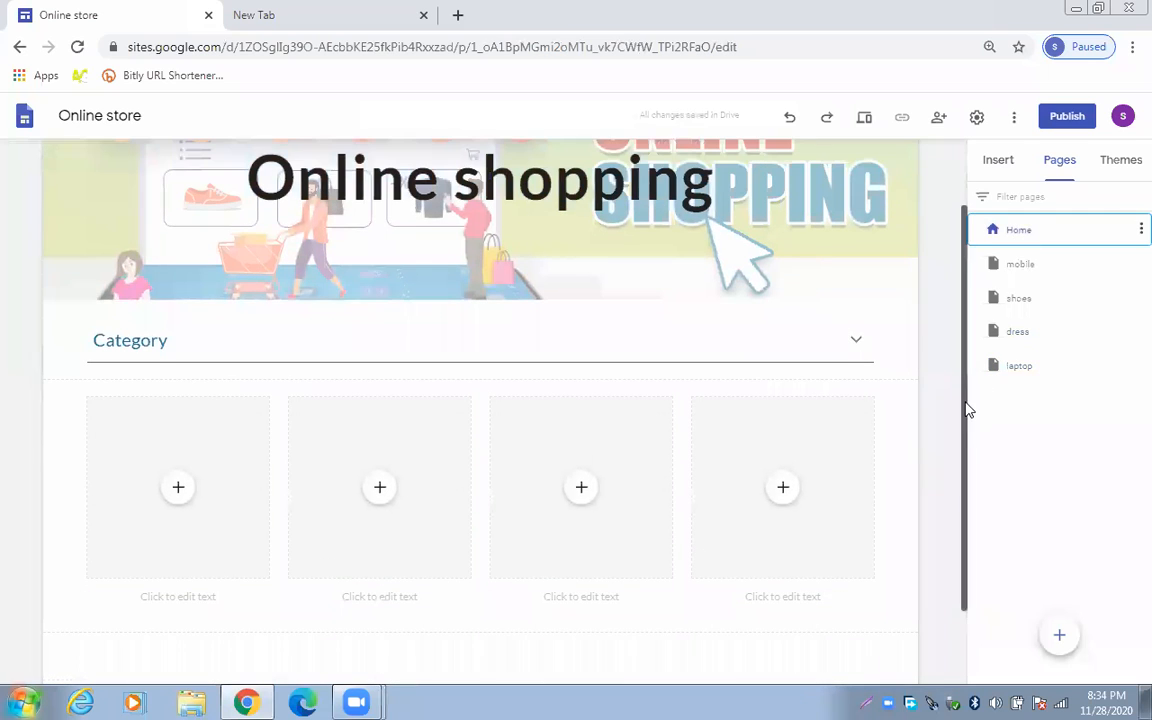
pyautogui.scroll(-1, 967, 488)
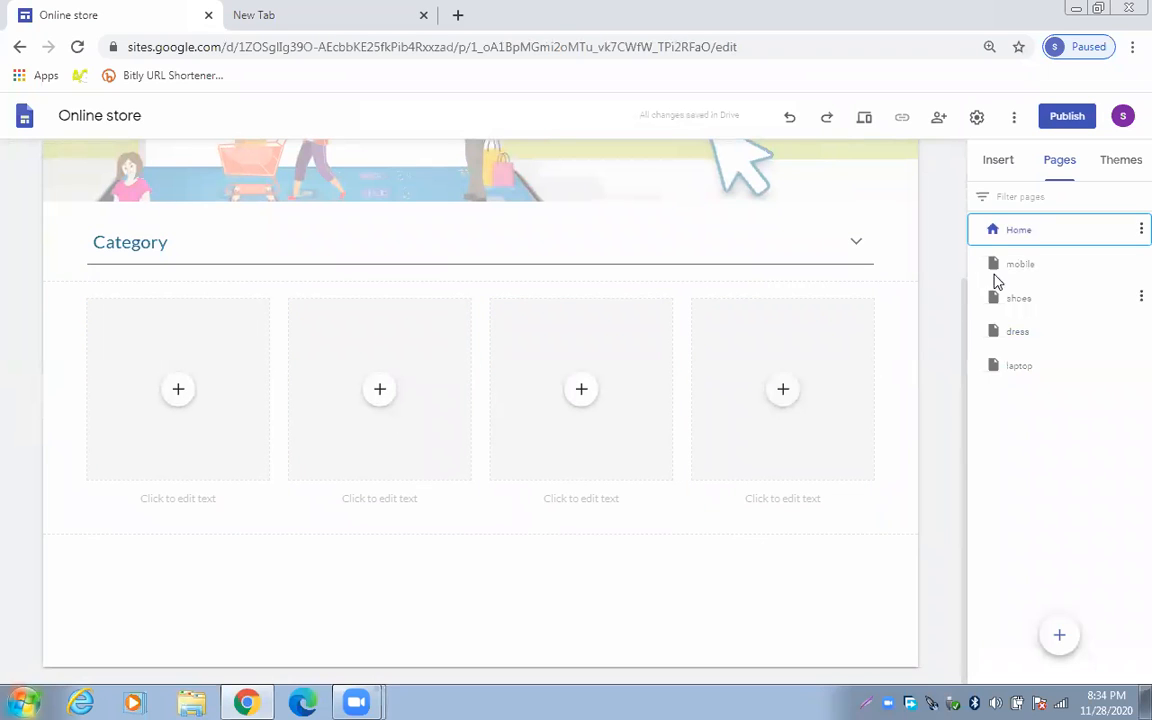
pyautogui.click(992, 164)
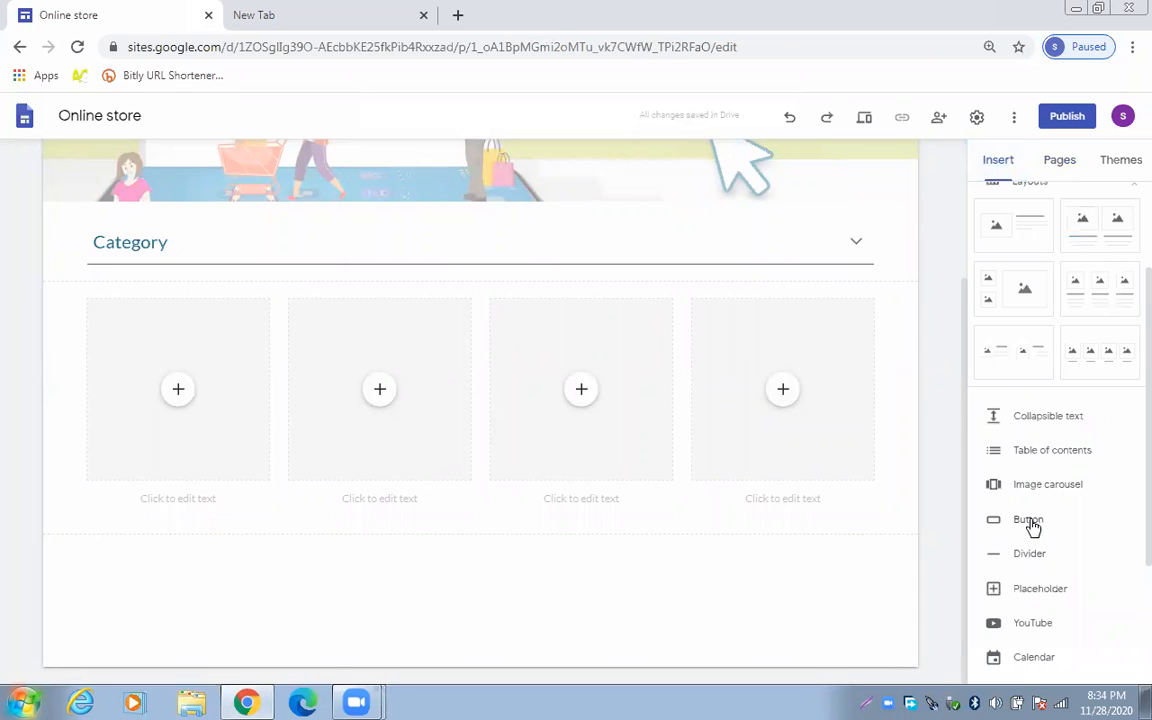
pyautogui.click(1029, 521)
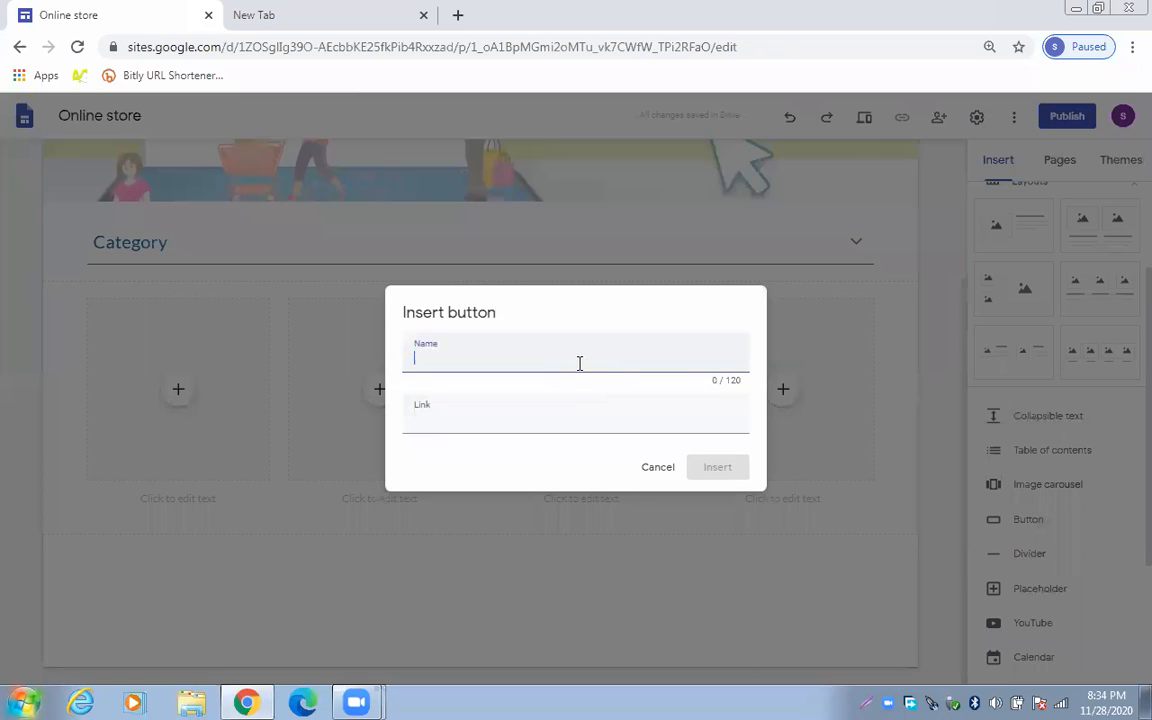
pyautogui.write('more')
pyautogui.press('BackSpace')
pyautogui.press('BackSpace')
pyautogui.press('BackSpace')
pyautogui.write('M')
pyautogui.click(569, 421)
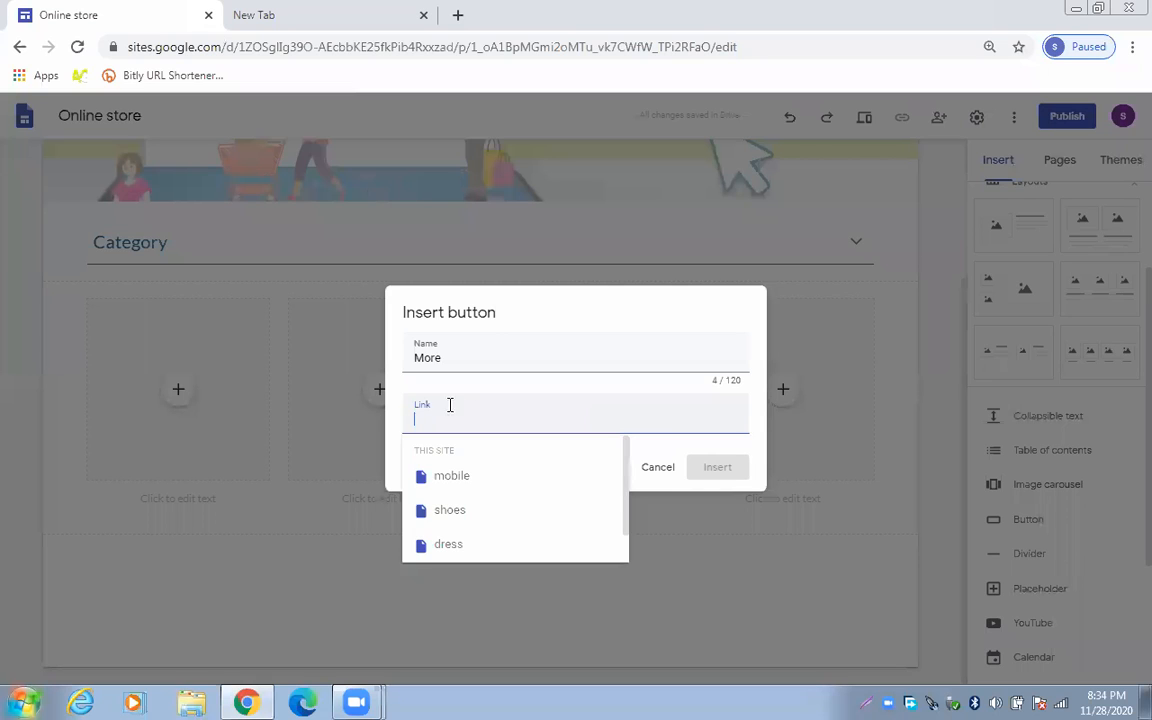
pyautogui.click(468, 477)
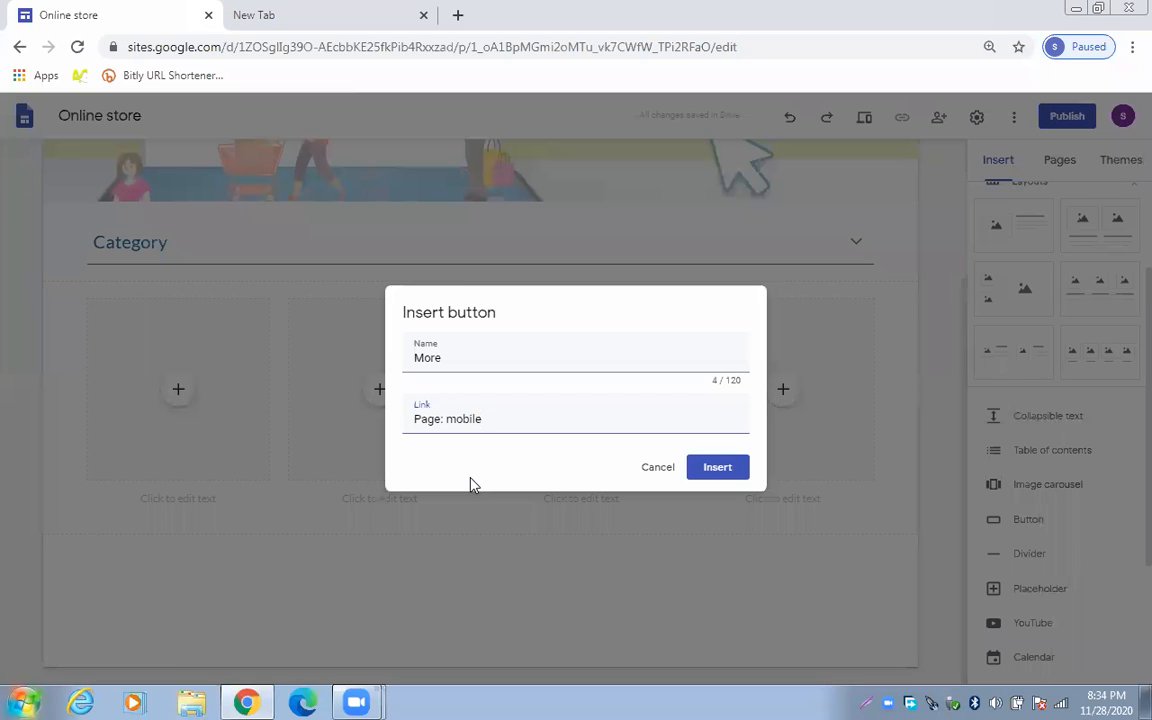
pyautogui.click(722, 470)
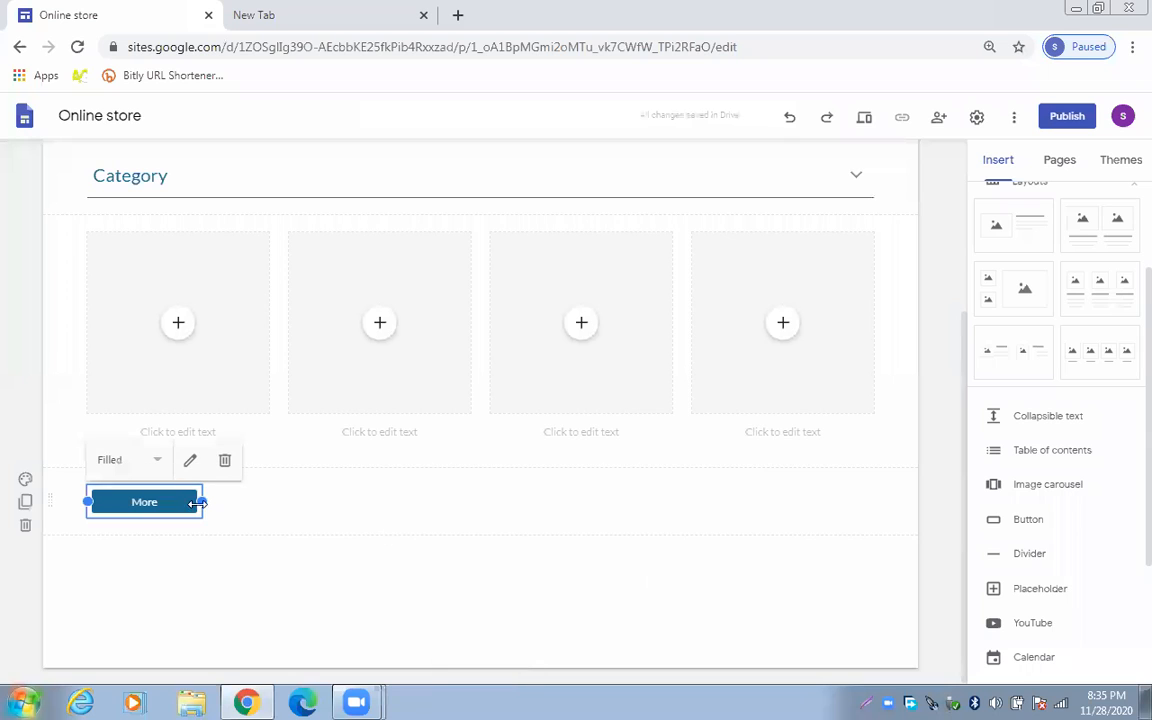
# Stretch the More button to full width and add a four-image row below it
pyautogui.moveTo(201, 501); pyautogui.dragTo(888, 452)
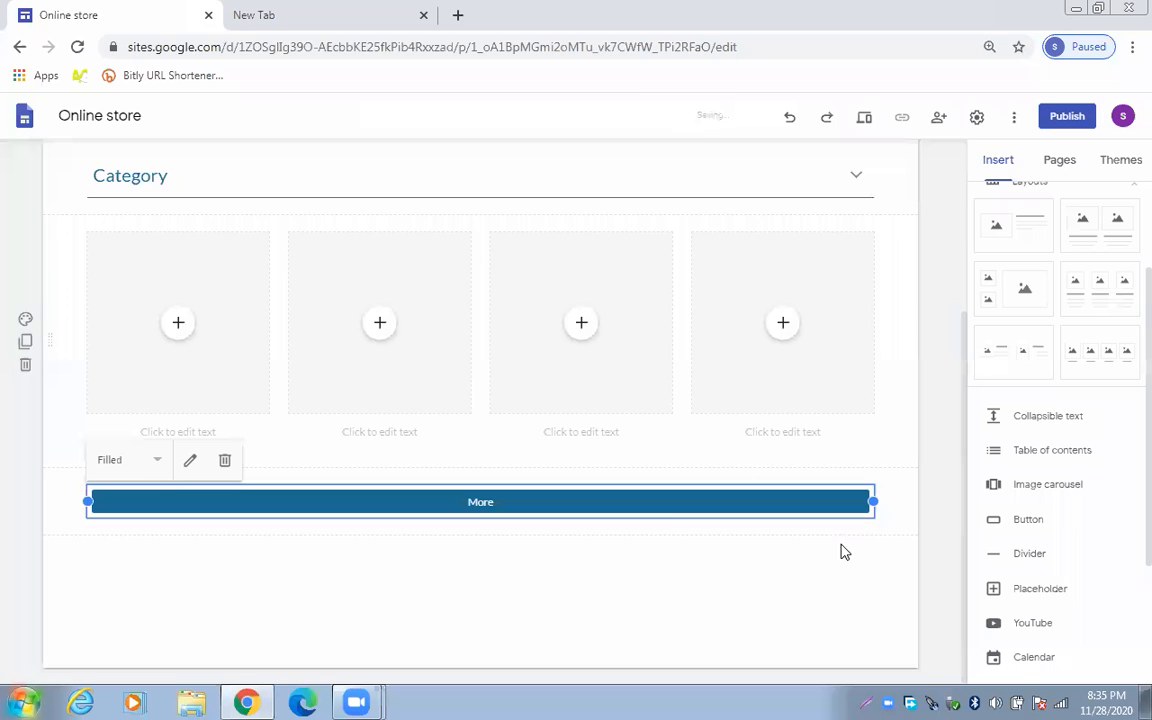
pyautogui.moveTo(638, 500); pyautogui.dragTo(640, 496)
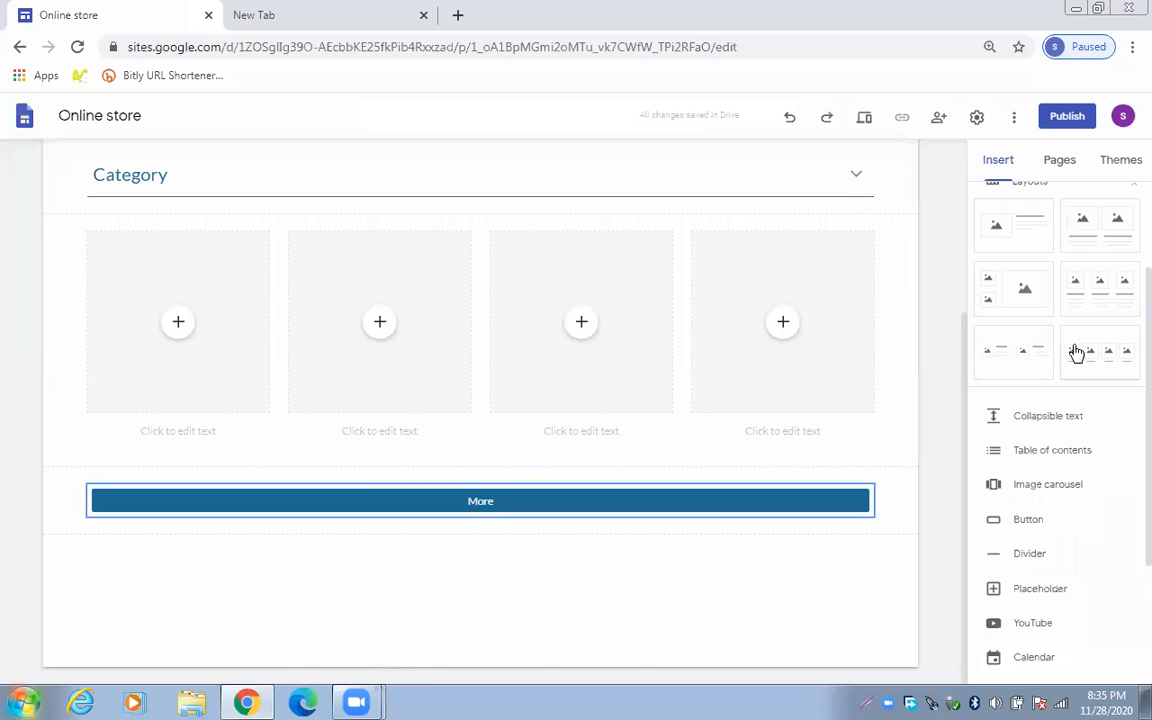
pyautogui.moveTo(1080, 309); pyautogui.dragTo(900, 598)
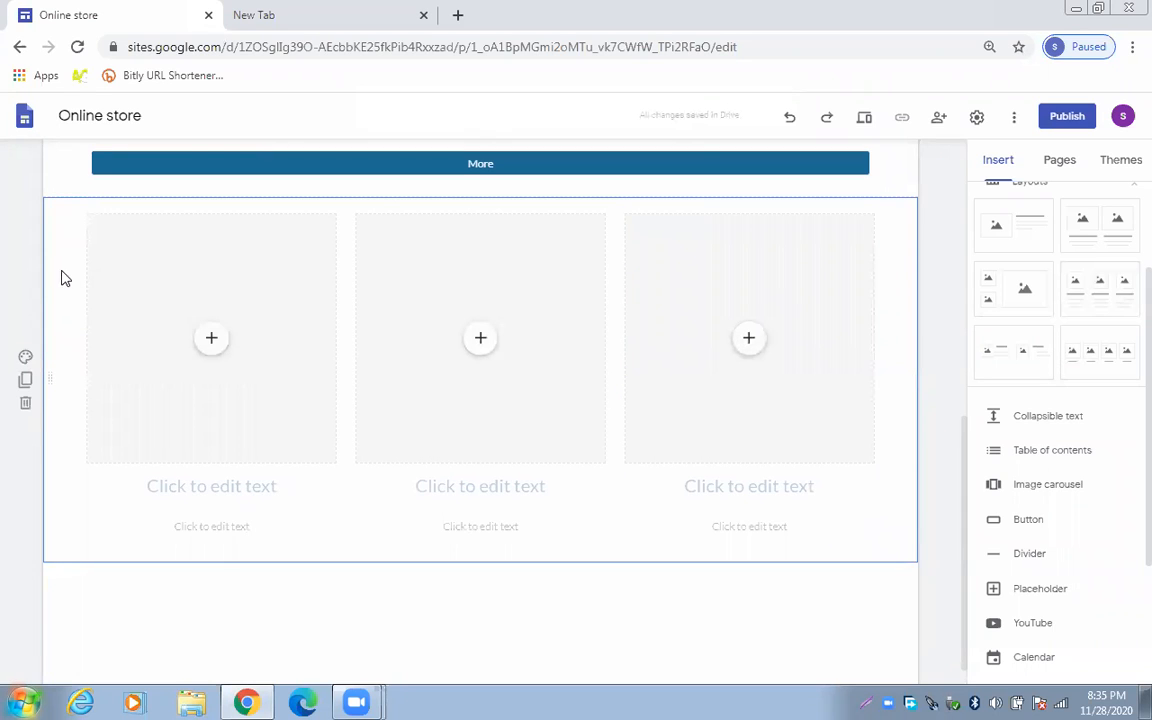
pyautogui.click(25, 403)
pyautogui.moveTo(1127, 374); pyautogui.dragTo(880, 535)
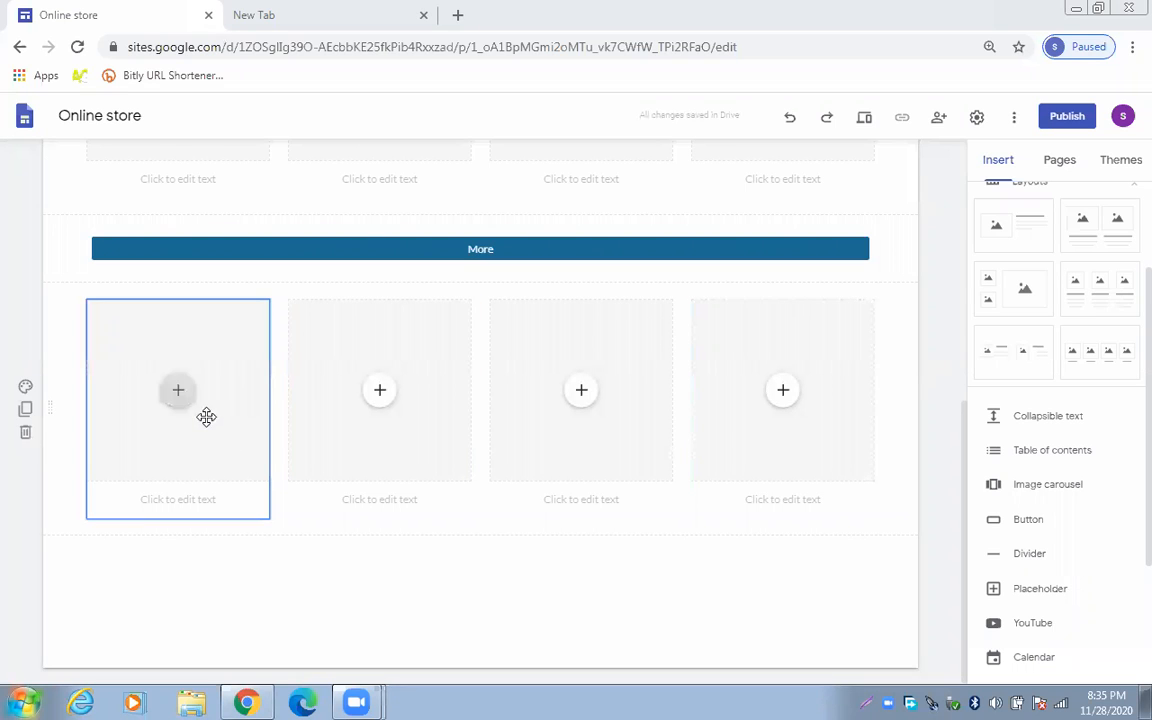
# Insert a 'More' button linked to the shoes page below the second image row
pyautogui.click(1040, 522)
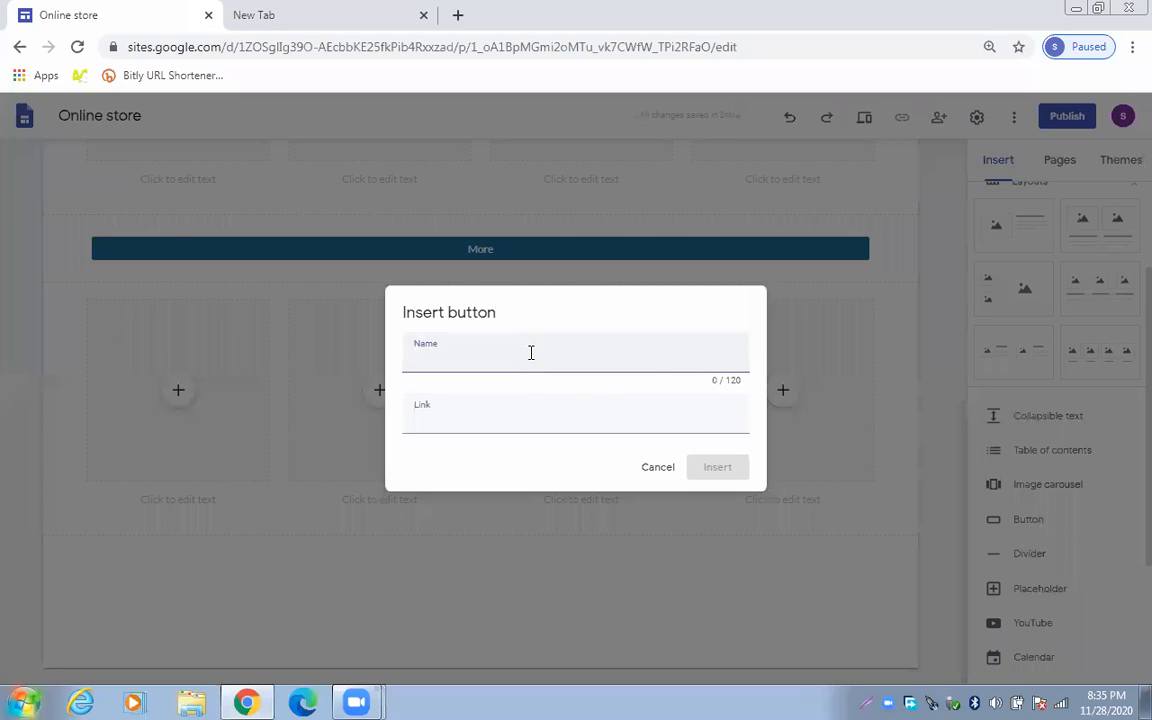
pyautogui.write('More')
pyautogui.click(573, 419)
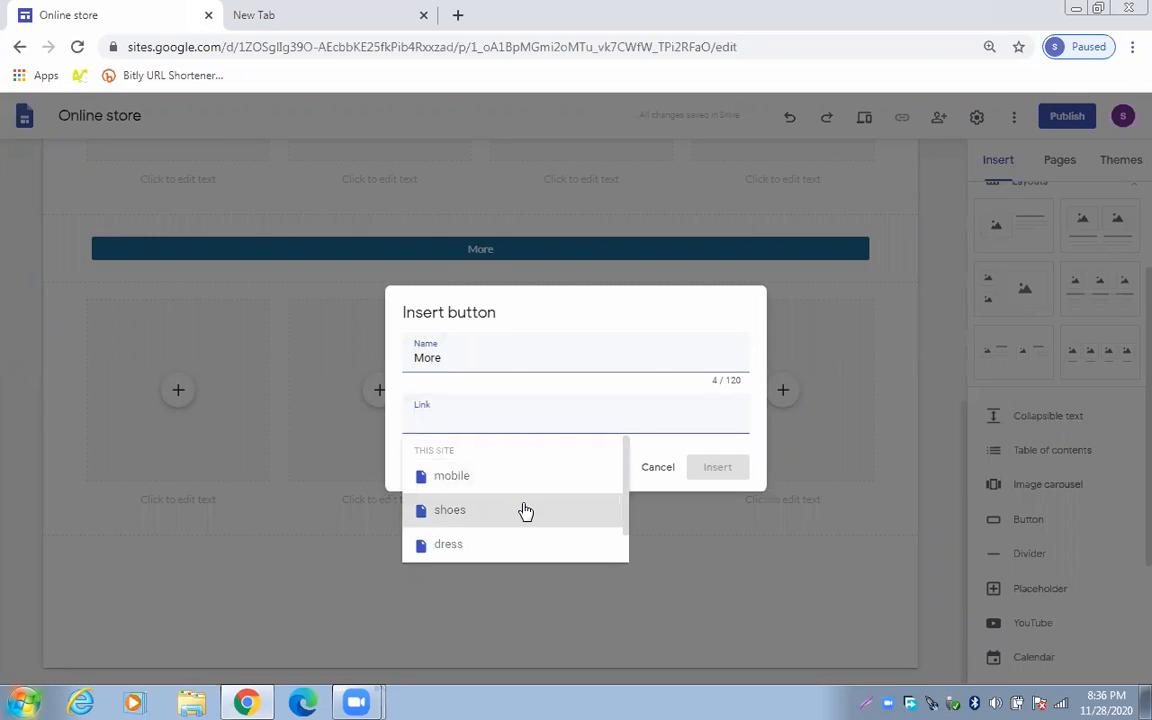
pyautogui.click(525, 511)
pyautogui.click(704, 479)
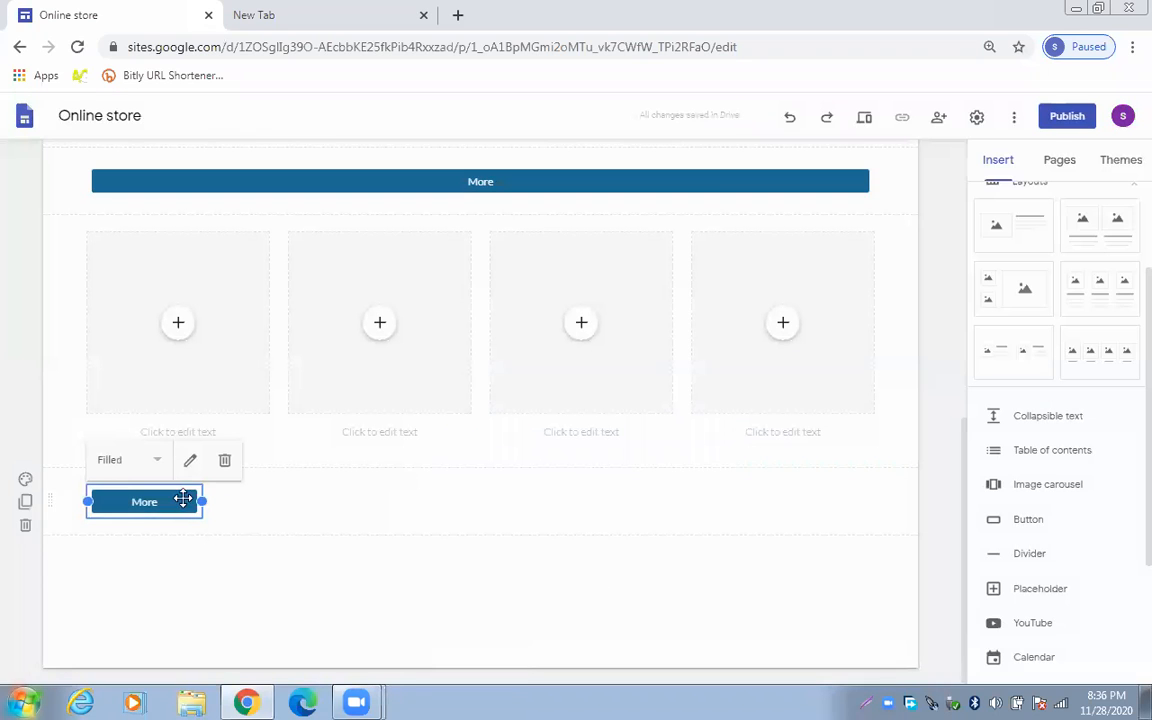
# Stretch the new More button across the full section width
pyautogui.moveTo(202, 501); pyautogui.dragTo(905, 517)
pyautogui.moveTo(828, 543); pyautogui.dragTo(828, 543)
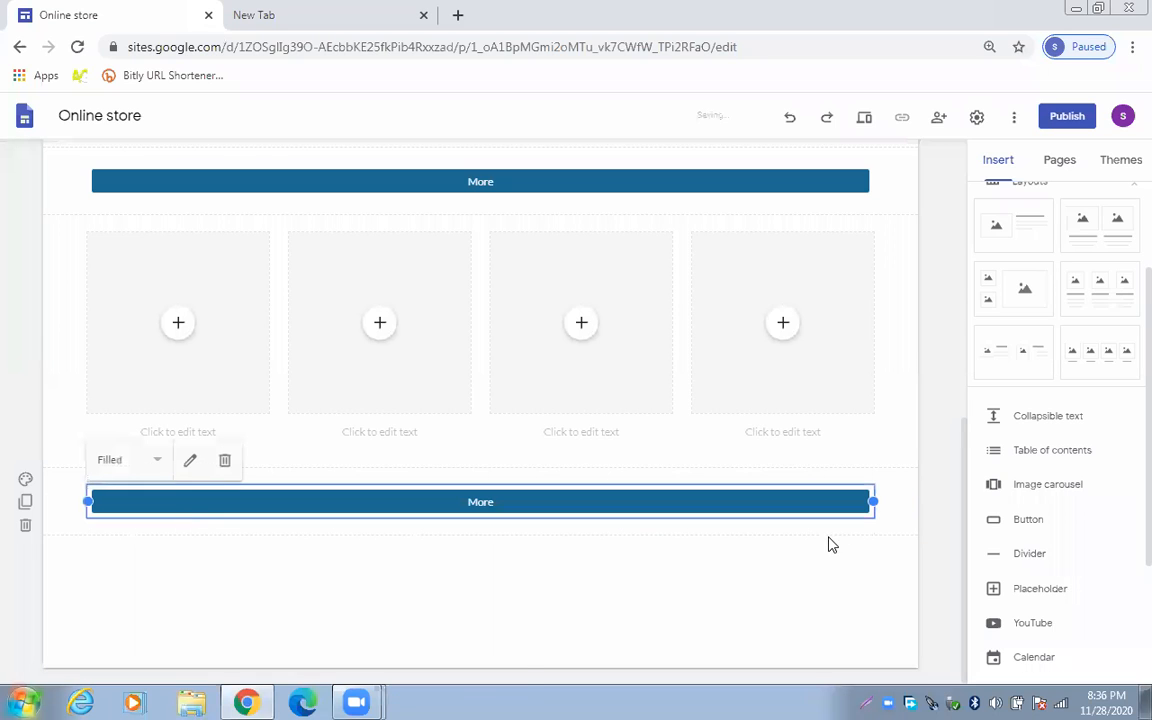
pyautogui.moveTo(965, 439); pyautogui.dragTo(965, 396)
pyautogui.click(926, 391)
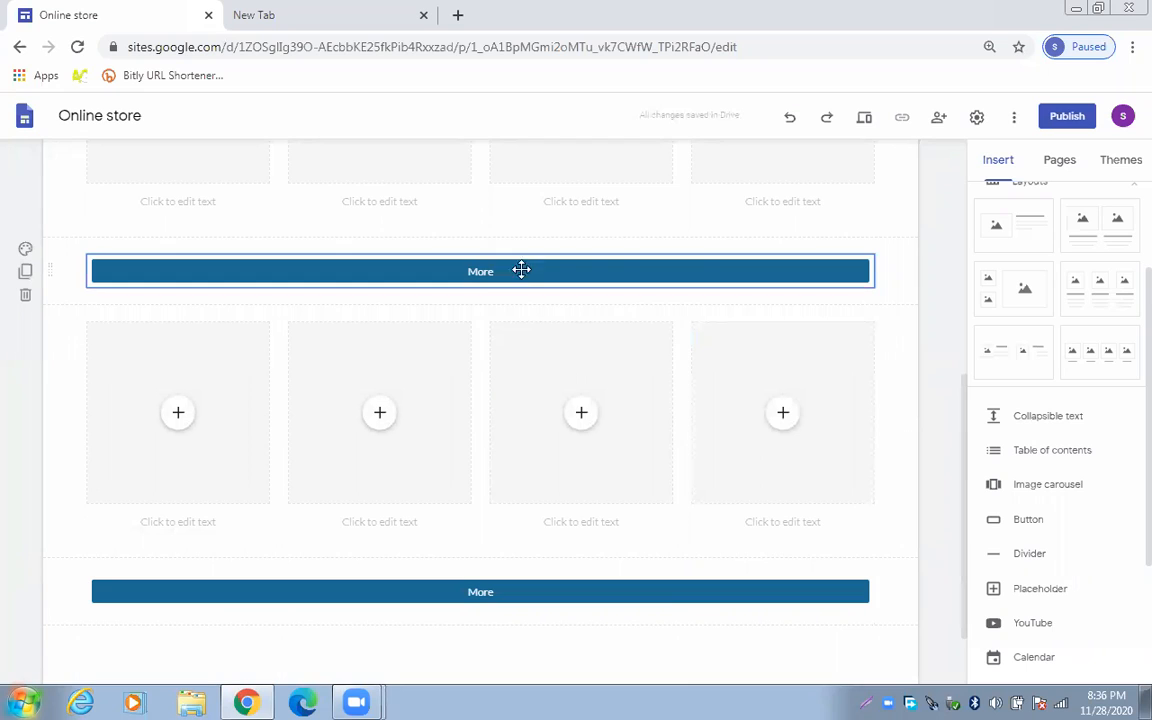
pyautogui.scroll(1, 936, 334)
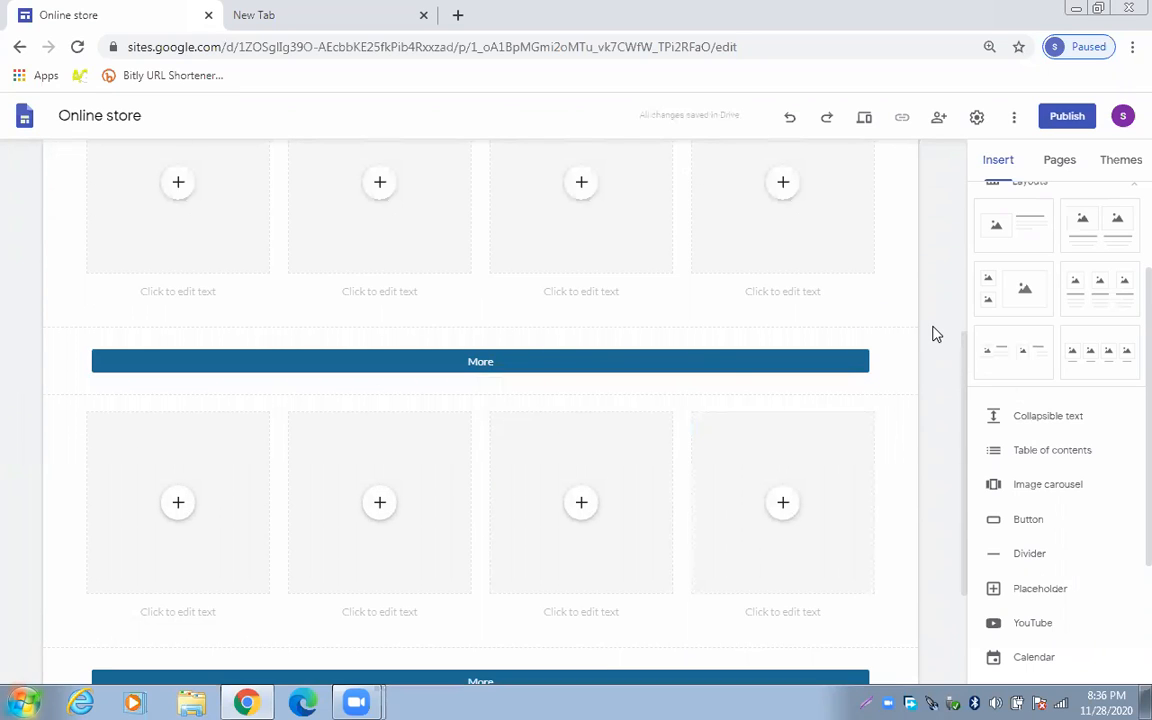
pyautogui.click(1063, 163)
# Replace the mobile page's header image with the uploaded 'mobiles' image from Downloads
pyautogui.click(1020, 268)
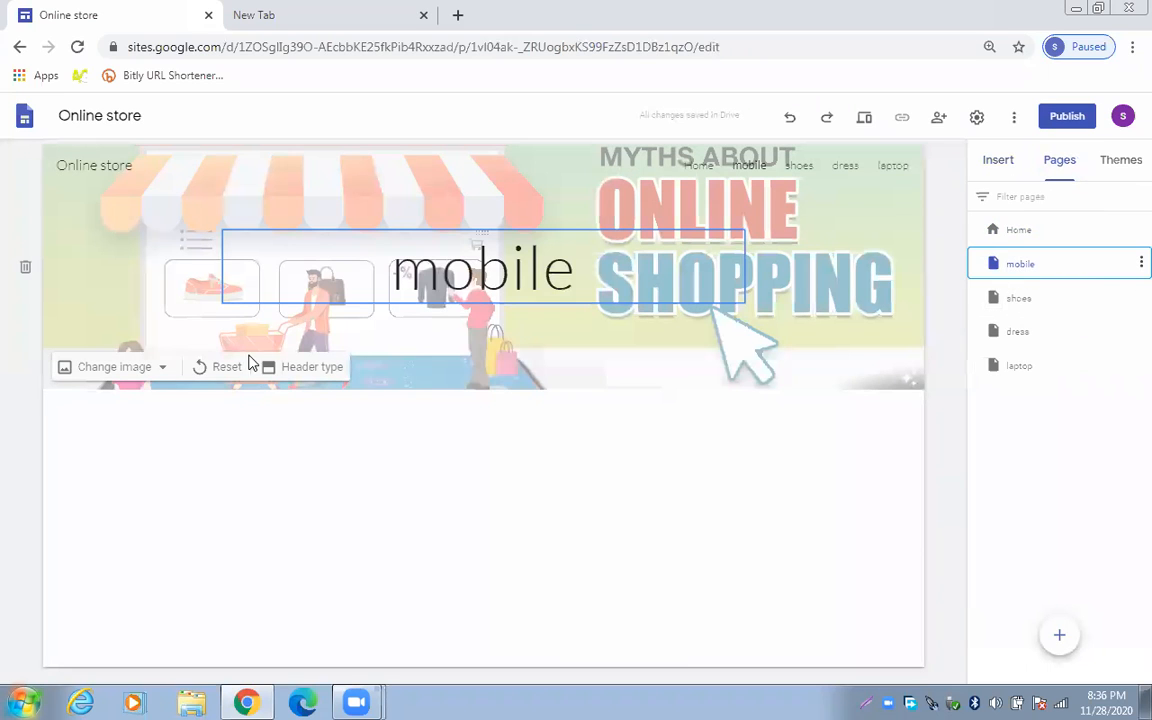
pyautogui.click(145, 380)
pyautogui.click(140, 405)
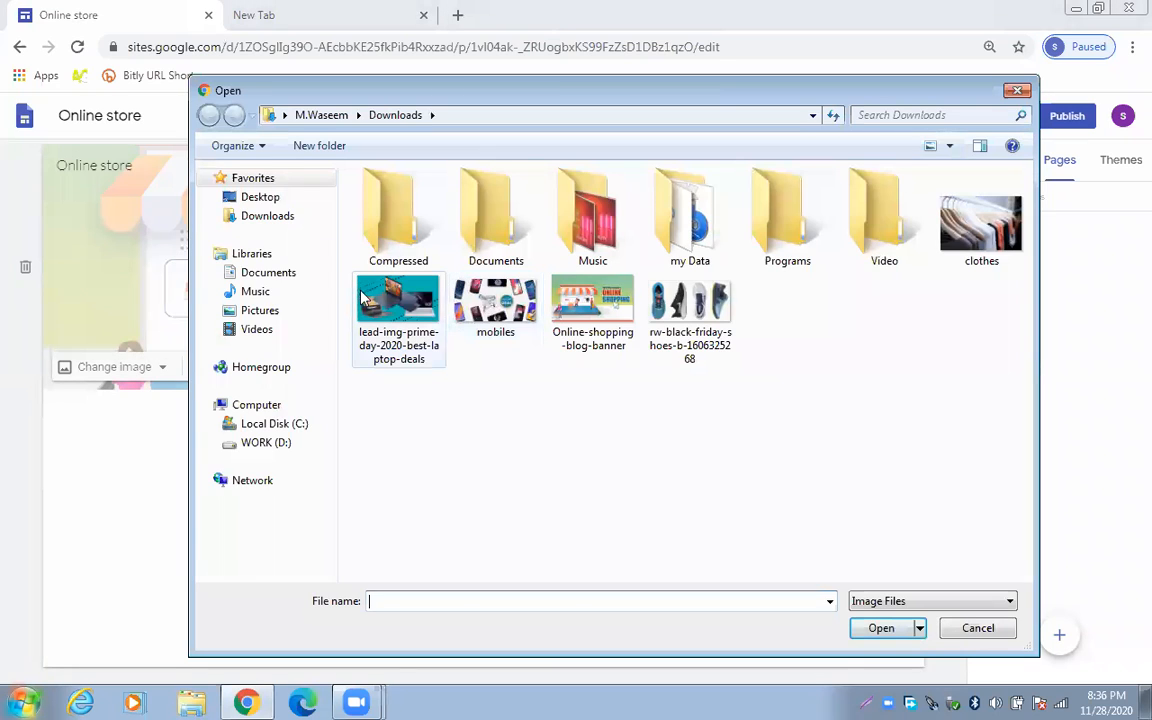
pyautogui.click(362, 298)
pyautogui.click(496, 305)
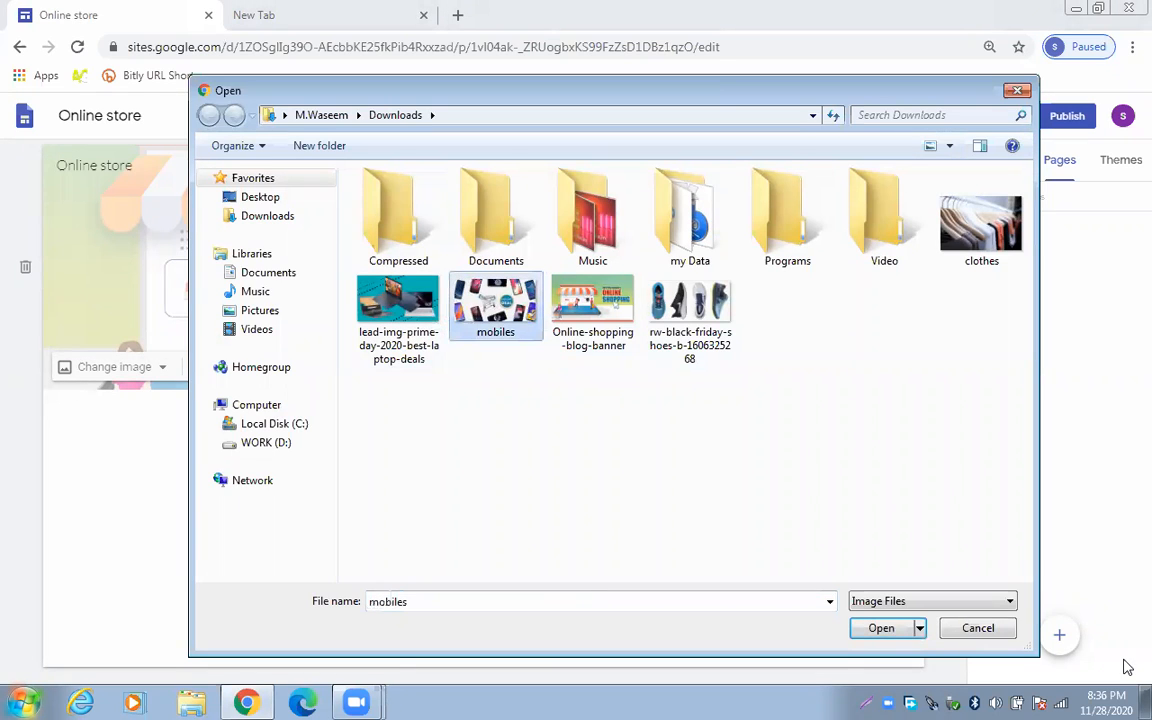
pyautogui.click(881, 628)
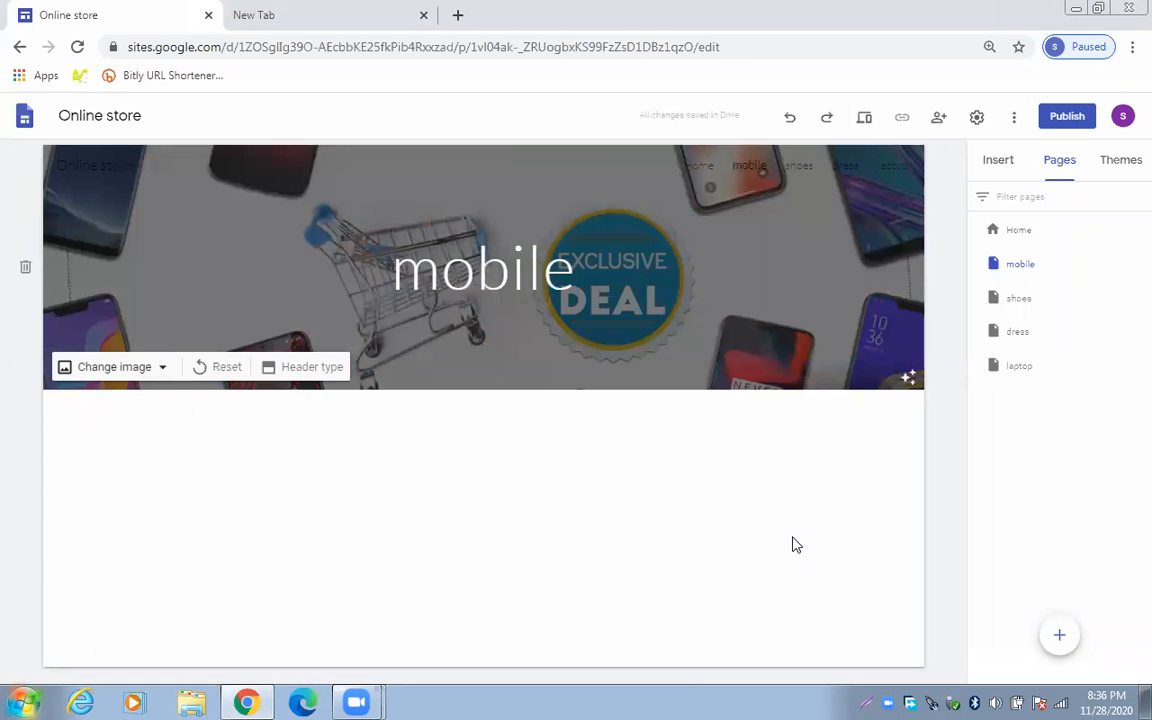
pyautogui.click(998, 160)
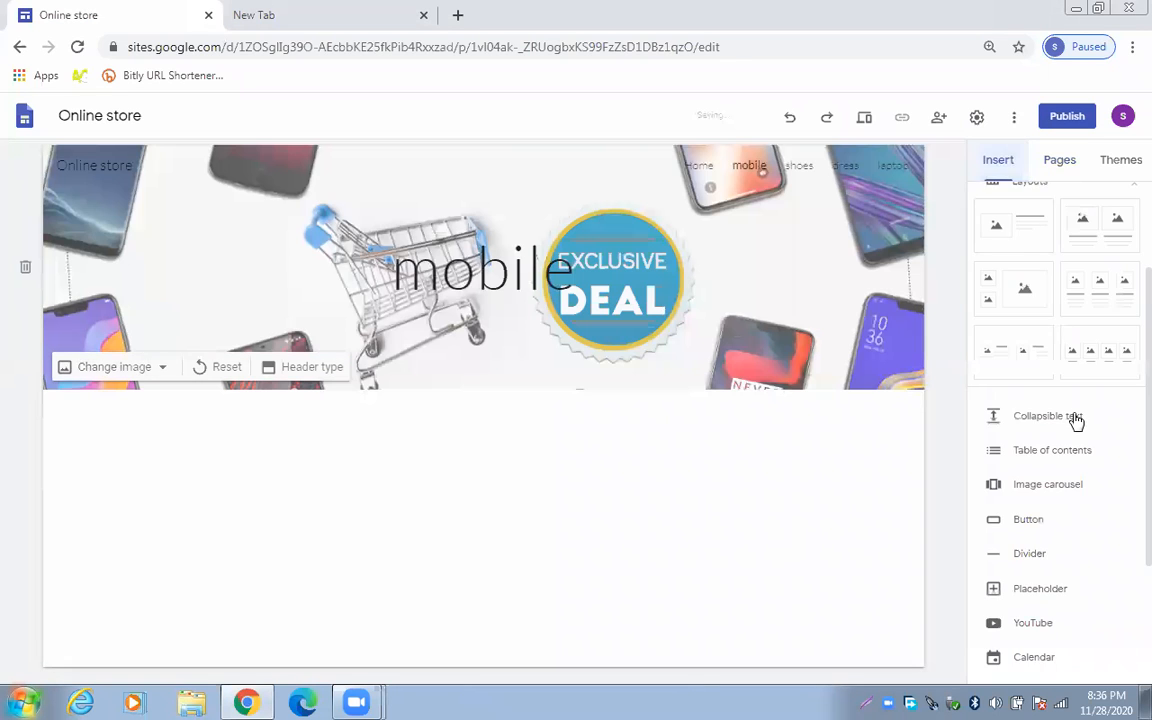
# Add four-image placeholder rows under the mobile page header and select the first placeholder
pyautogui.click(1083, 360)
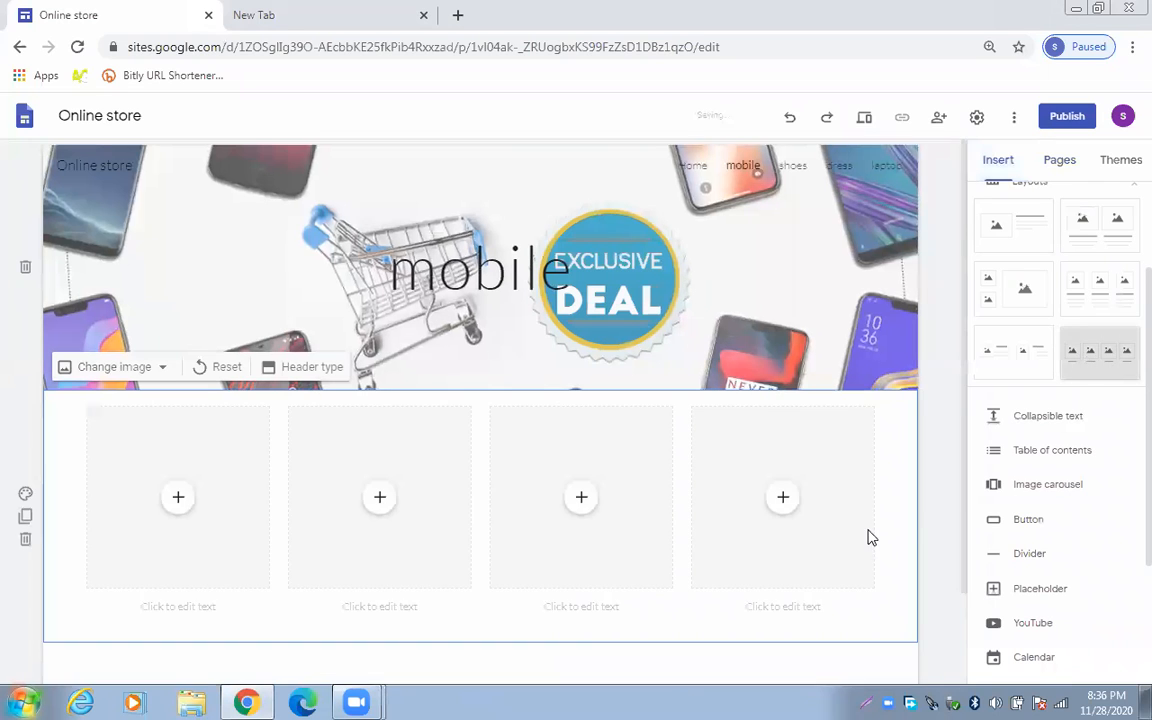
pyautogui.click(1083, 352)
pyautogui.click(1083, 352)
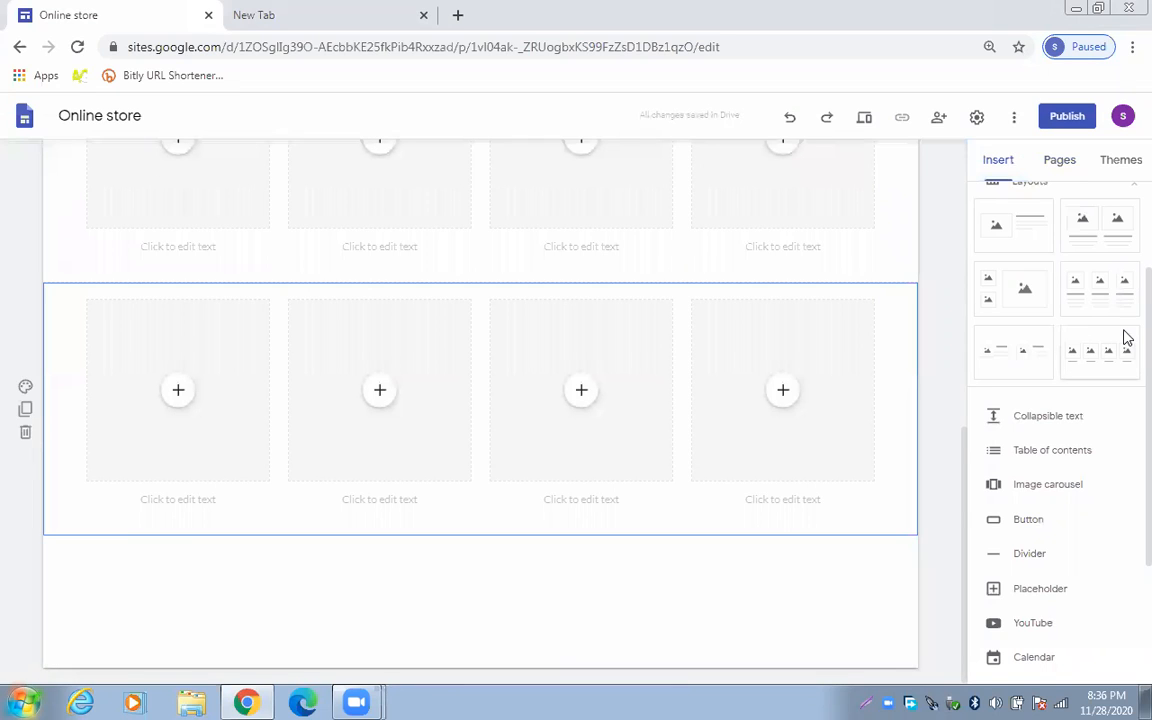
pyautogui.scroll(1, 1124, 290)
pyautogui.scroll(1, 1004, 423)
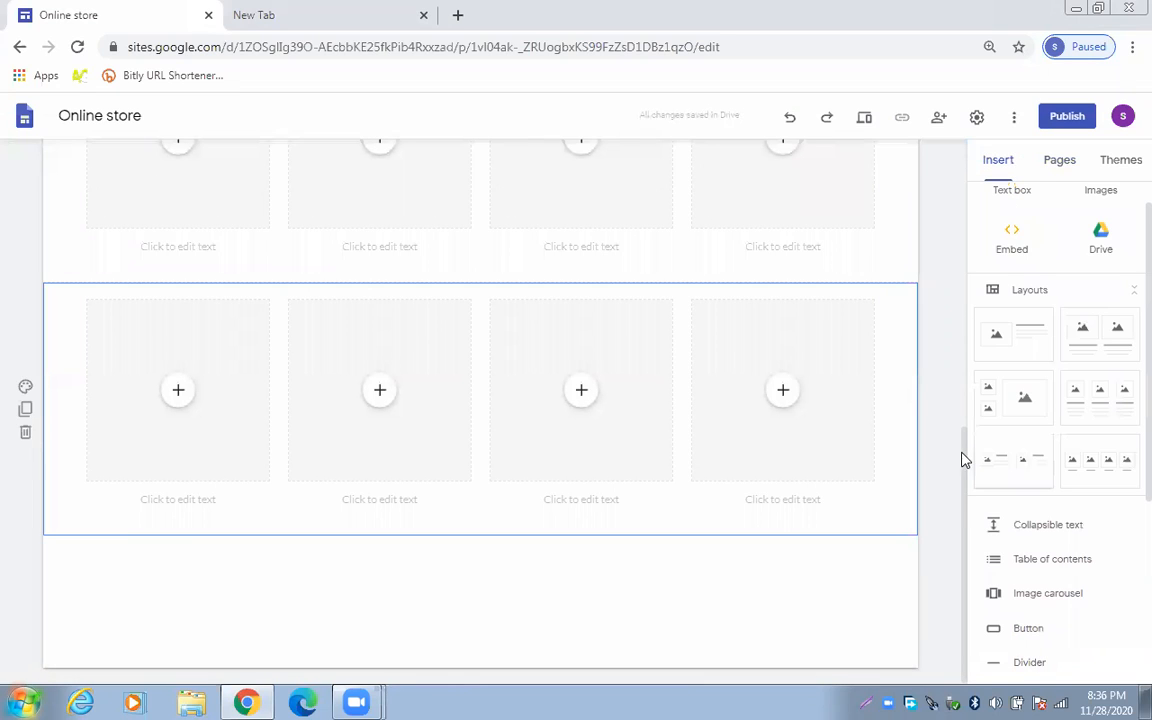
pyautogui.scroll(1, 959, 380)
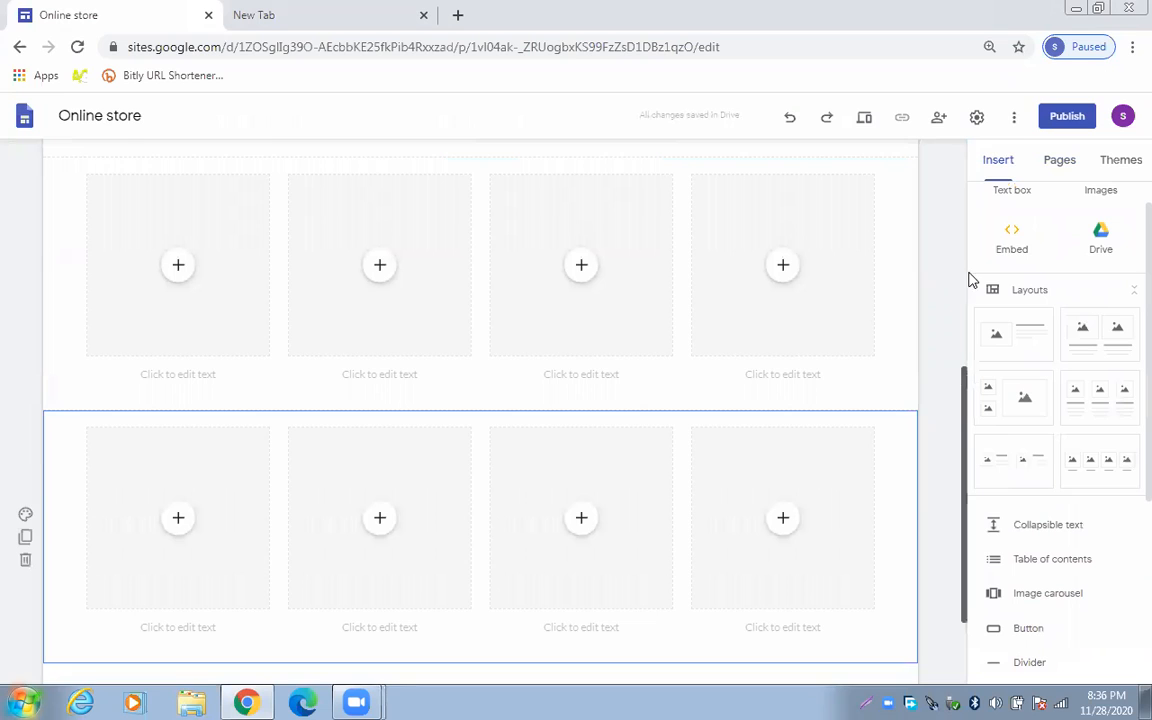
pyautogui.scroll(1, 965, 270)
pyautogui.scroll(1, 977, 215)
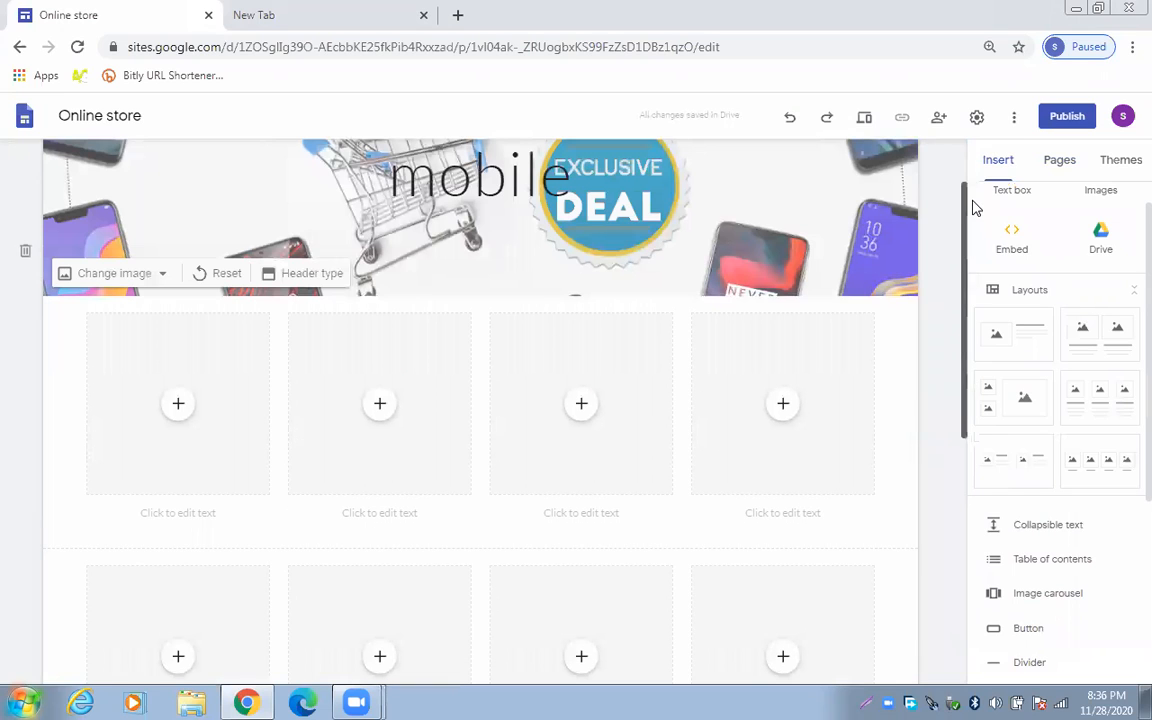
pyautogui.scroll(1, 579, 450)
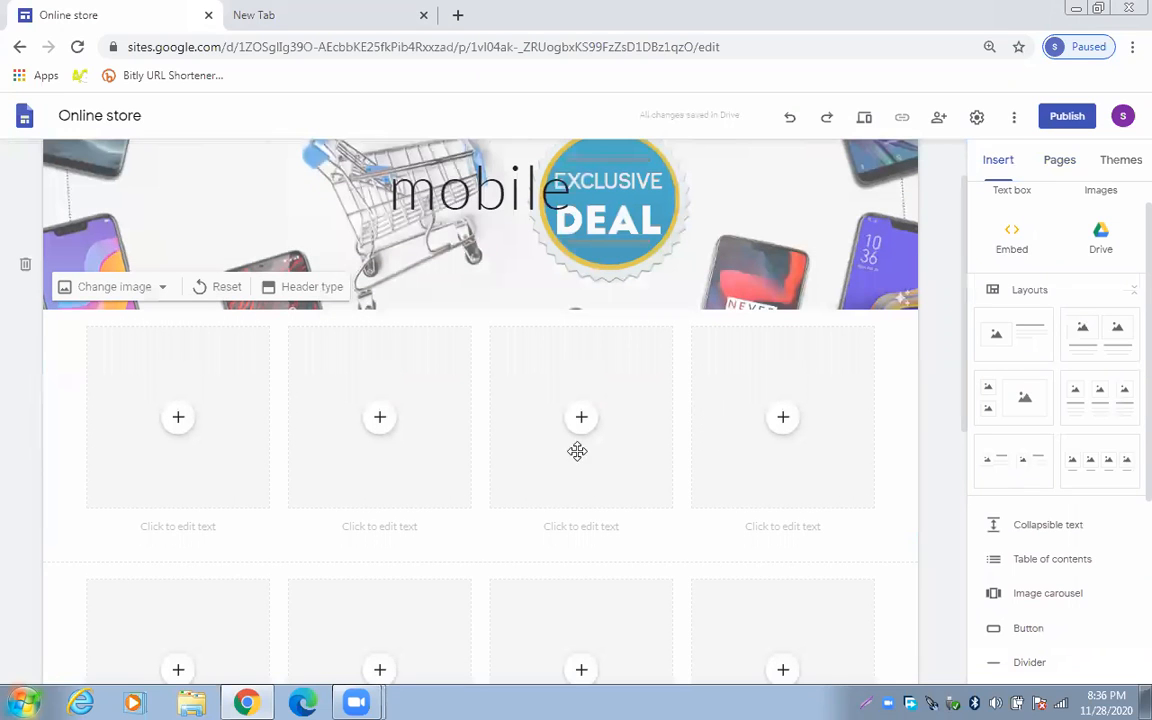
pyautogui.click(134, 447)
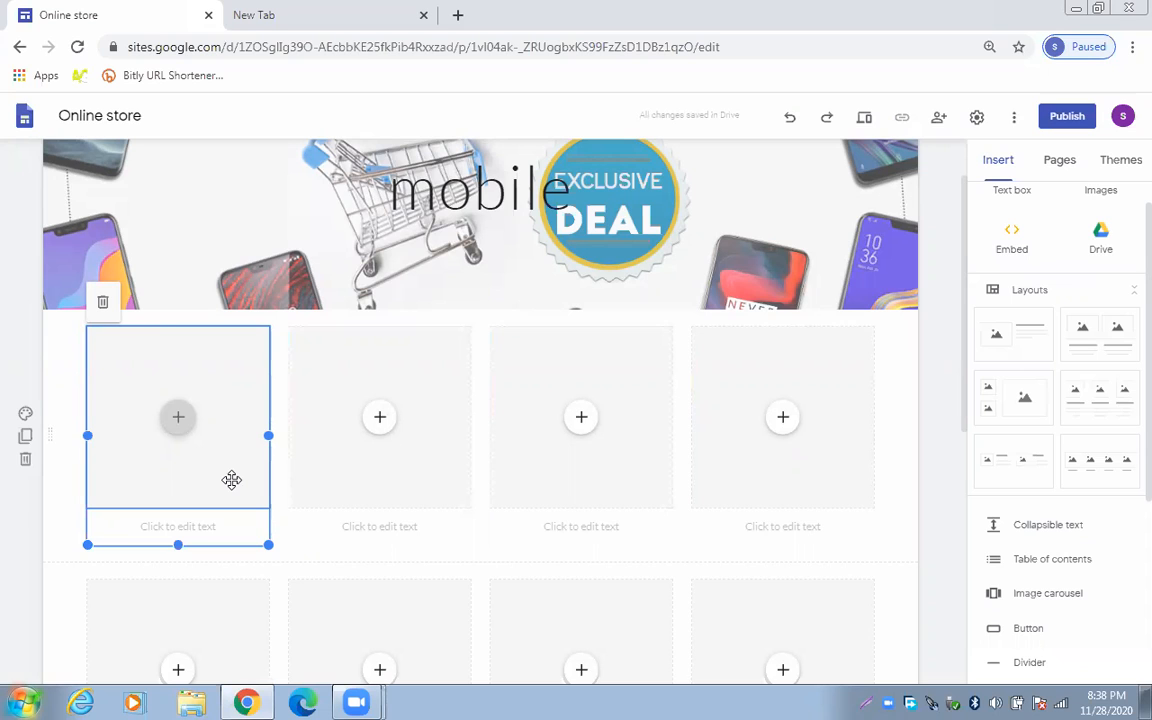
# Preview the Home page, test the Category list and follow the More button to mobile
pyautogui.click(864, 119)
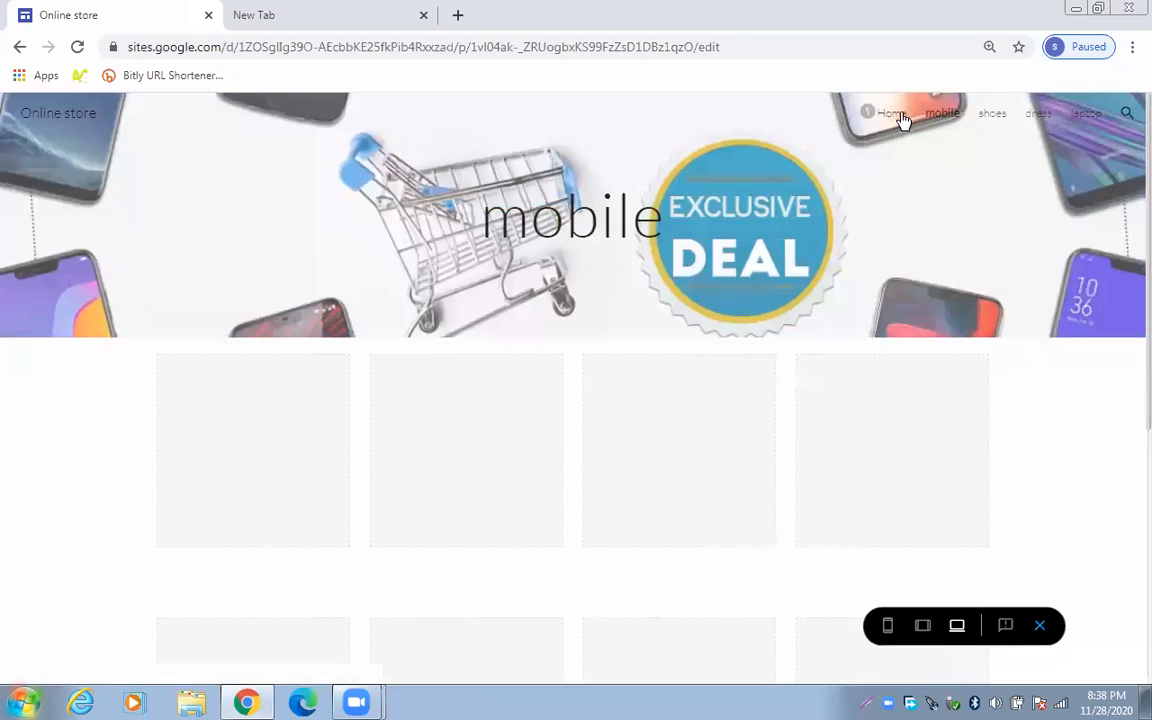
pyautogui.click(893, 116)
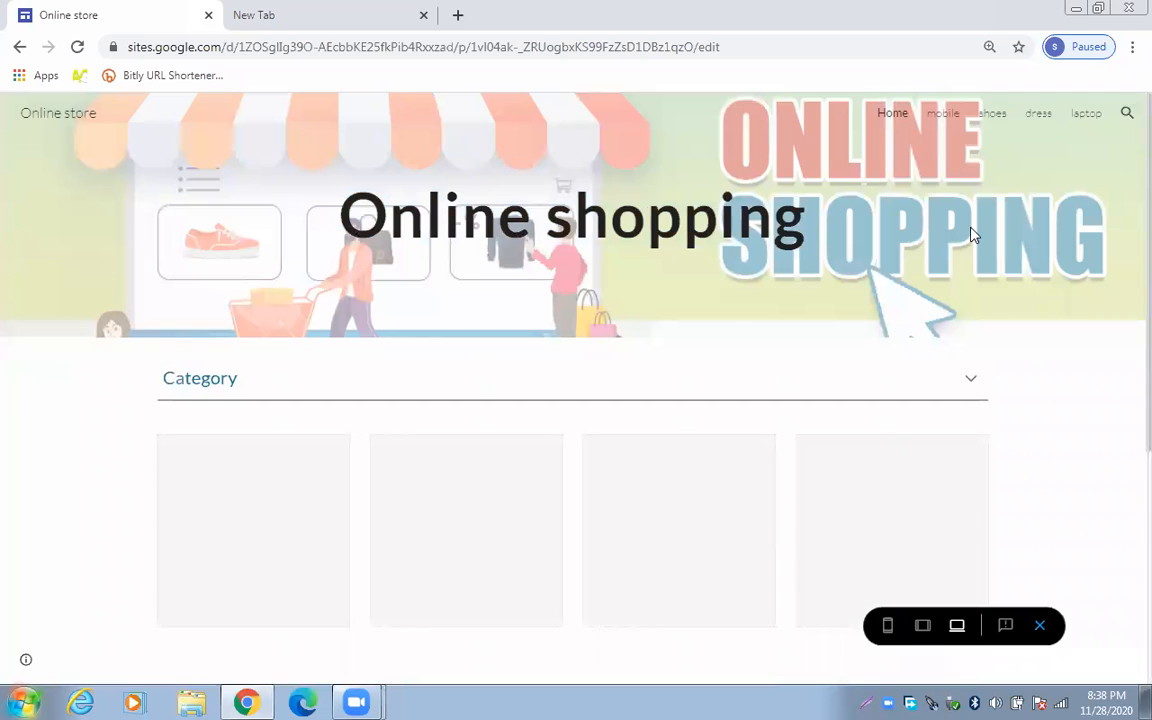
pyautogui.scroll(-1, 995, 275)
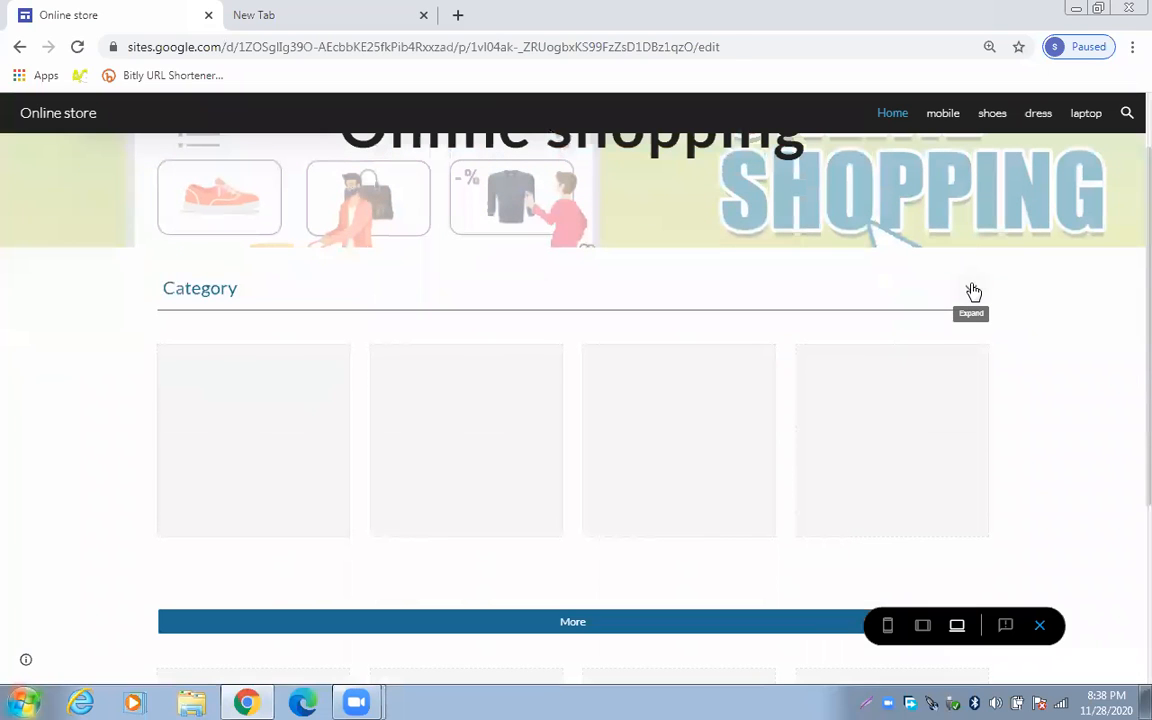
pyautogui.click(972, 291)
pyautogui.click(972, 292)
pyautogui.scroll(-3, 972, 292)
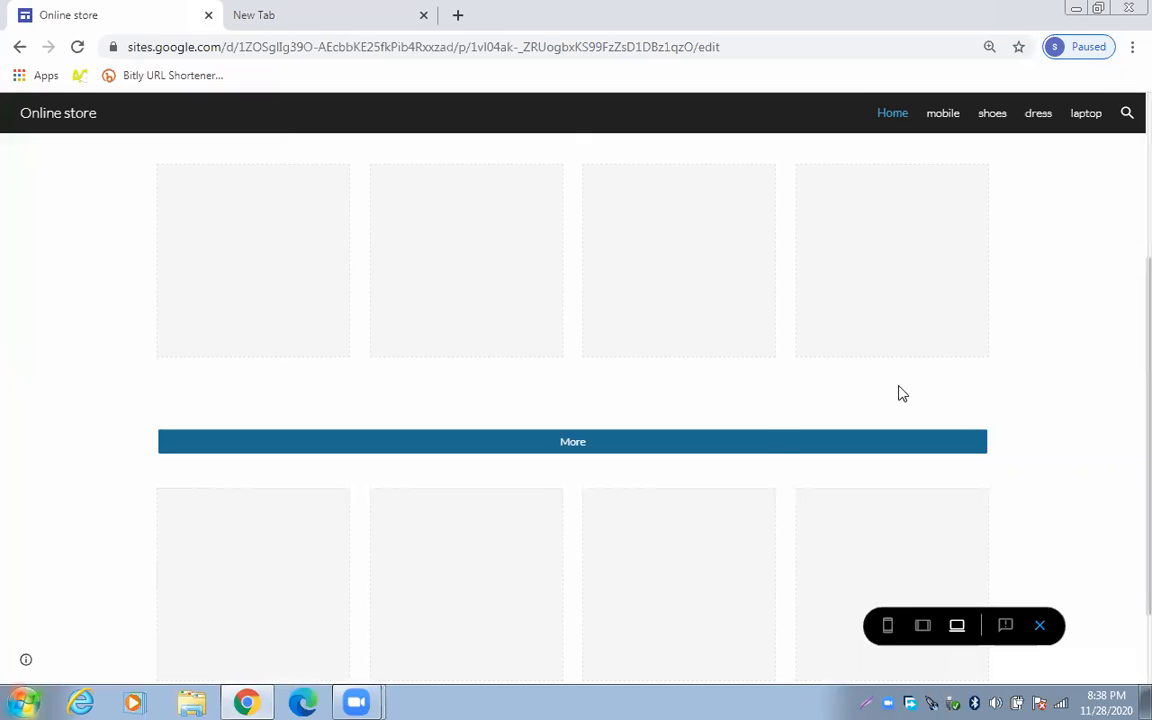
pyautogui.click(594, 447)
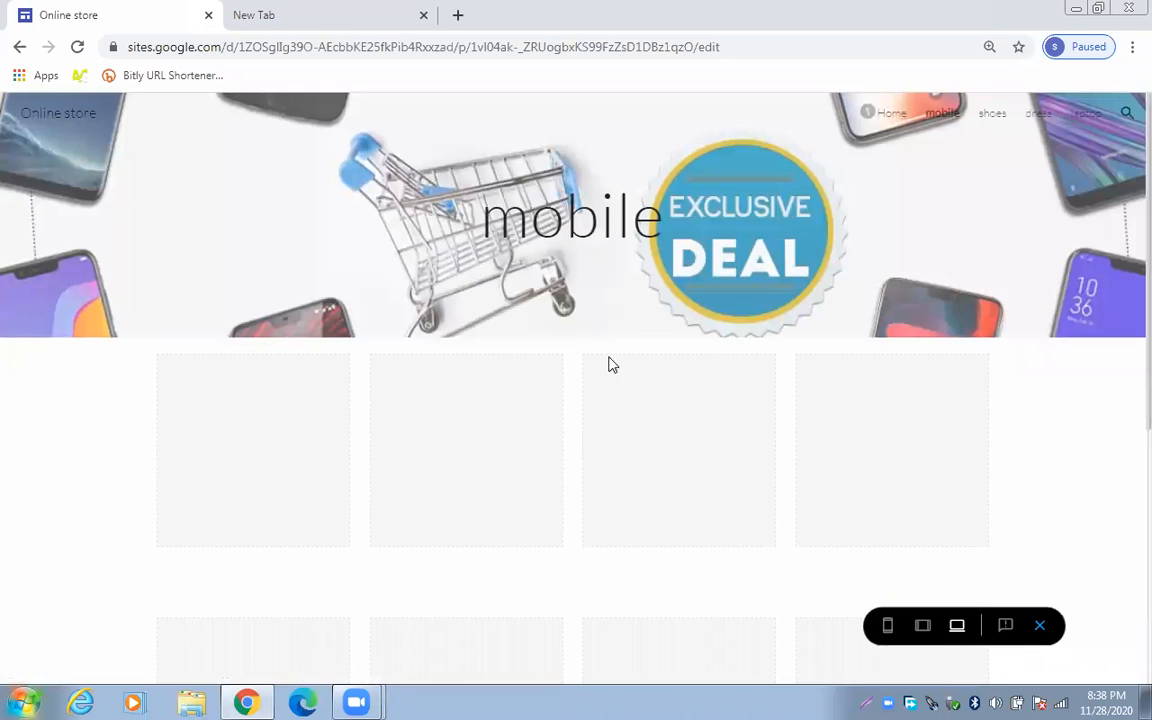
pyautogui.scroll(-3, 607, 362)
pyautogui.scroll(-3, 608, 367)
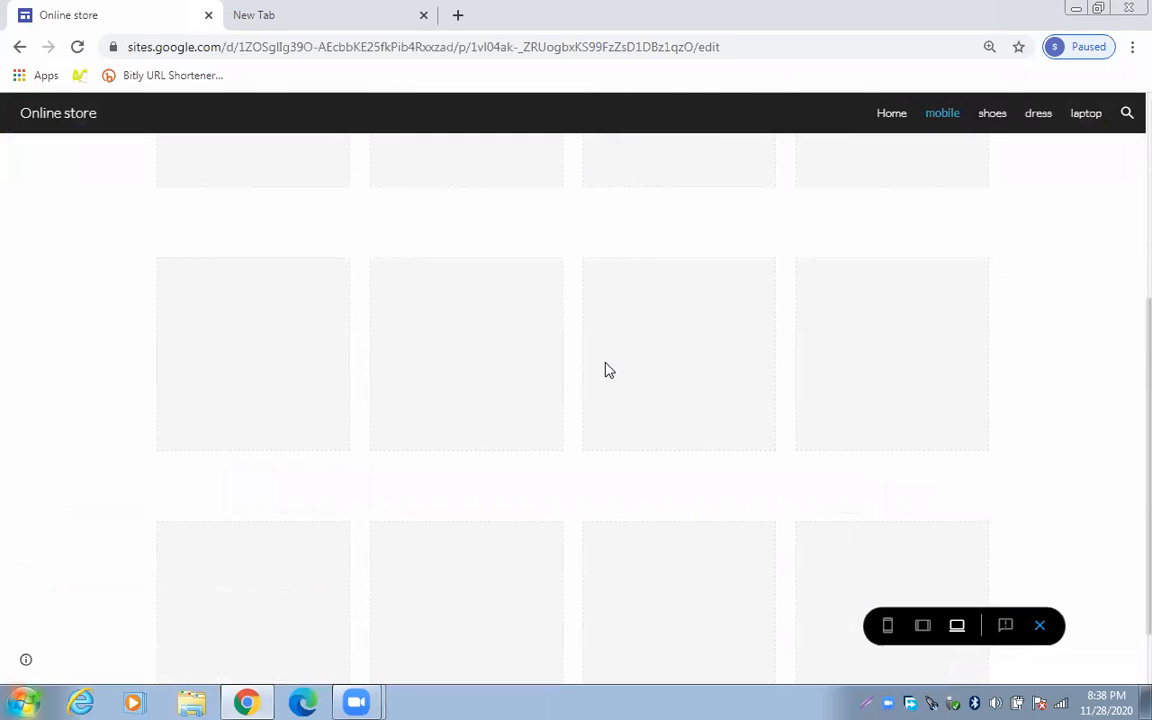
pyautogui.scroll(3, 608, 370)
pyautogui.scroll(3, 784, 237)
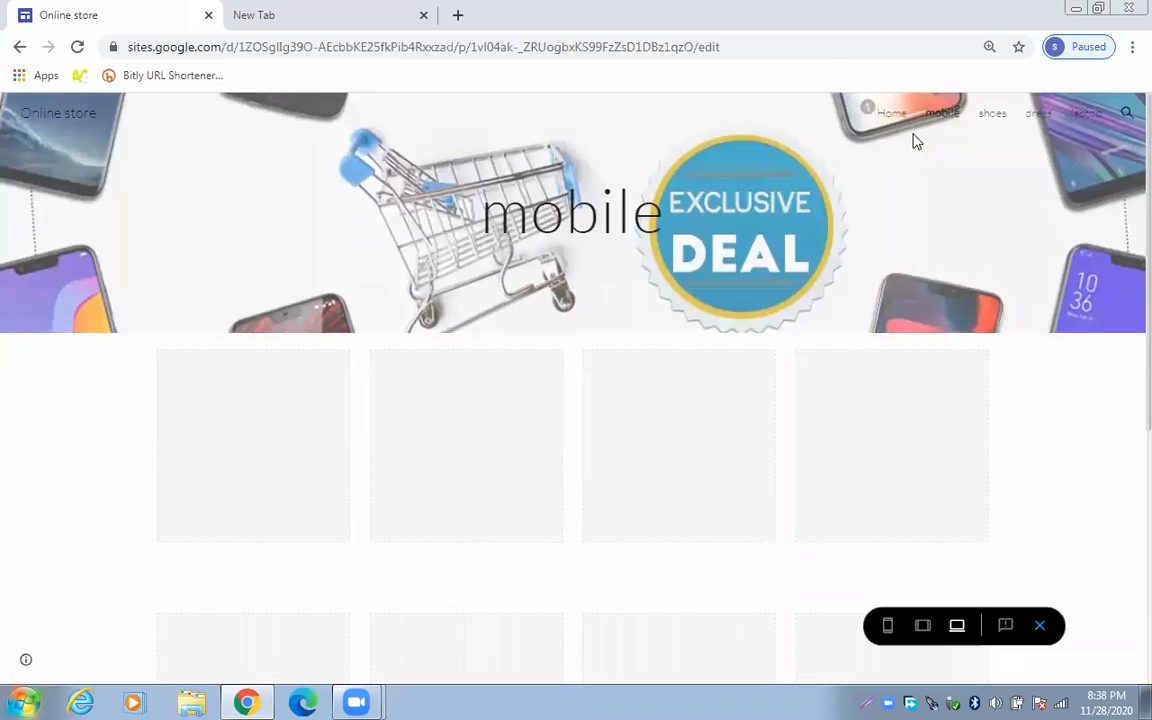
pyautogui.scroll(-3, 916, 141)
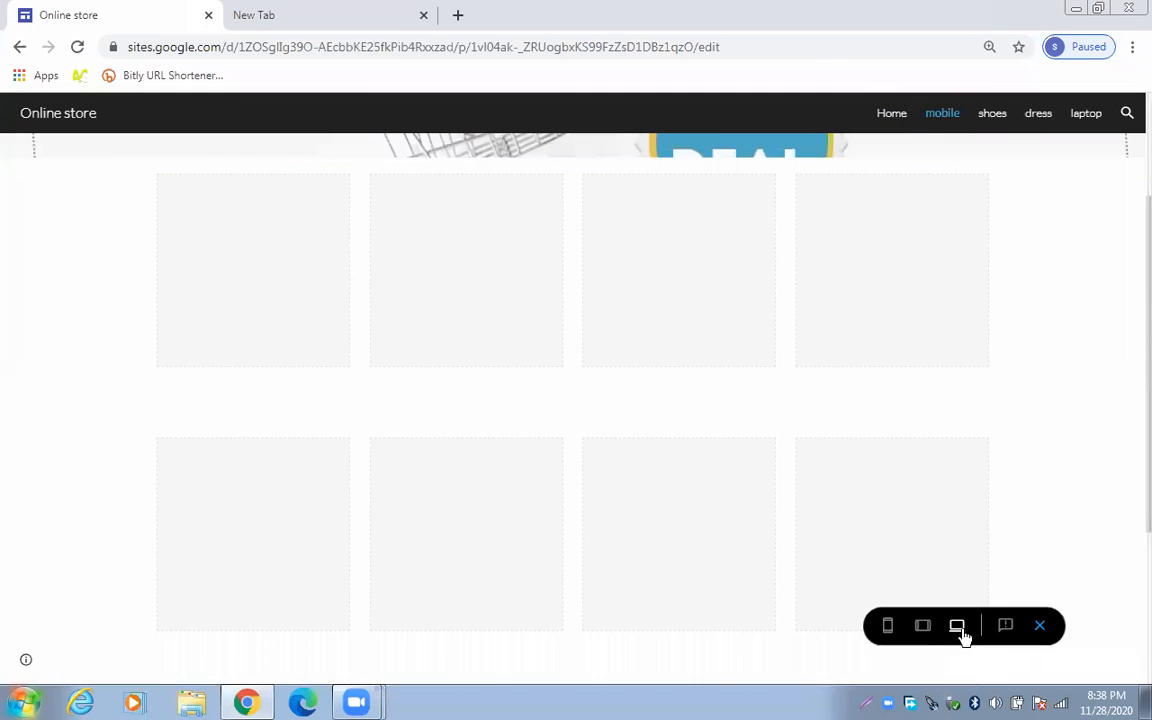
pyautogui.click(1039, 626)
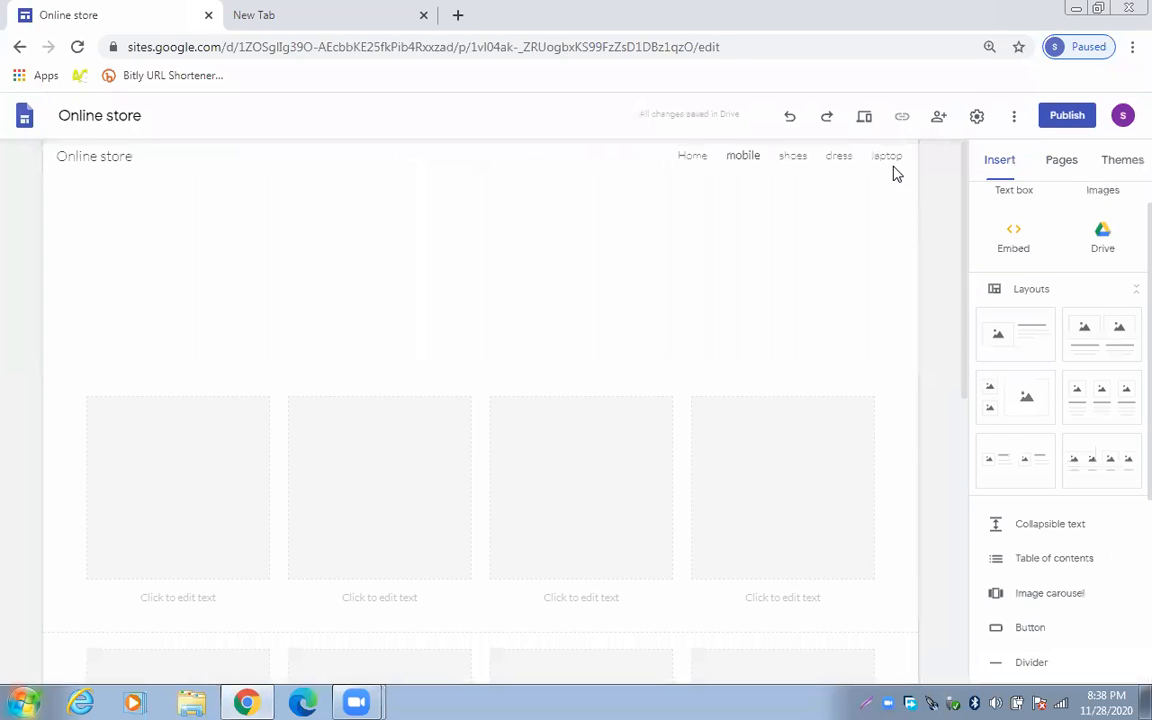
# Preview again, visiting Home, mobile and shoes, then exit back to the editor
pyautogui.click(868, 122)
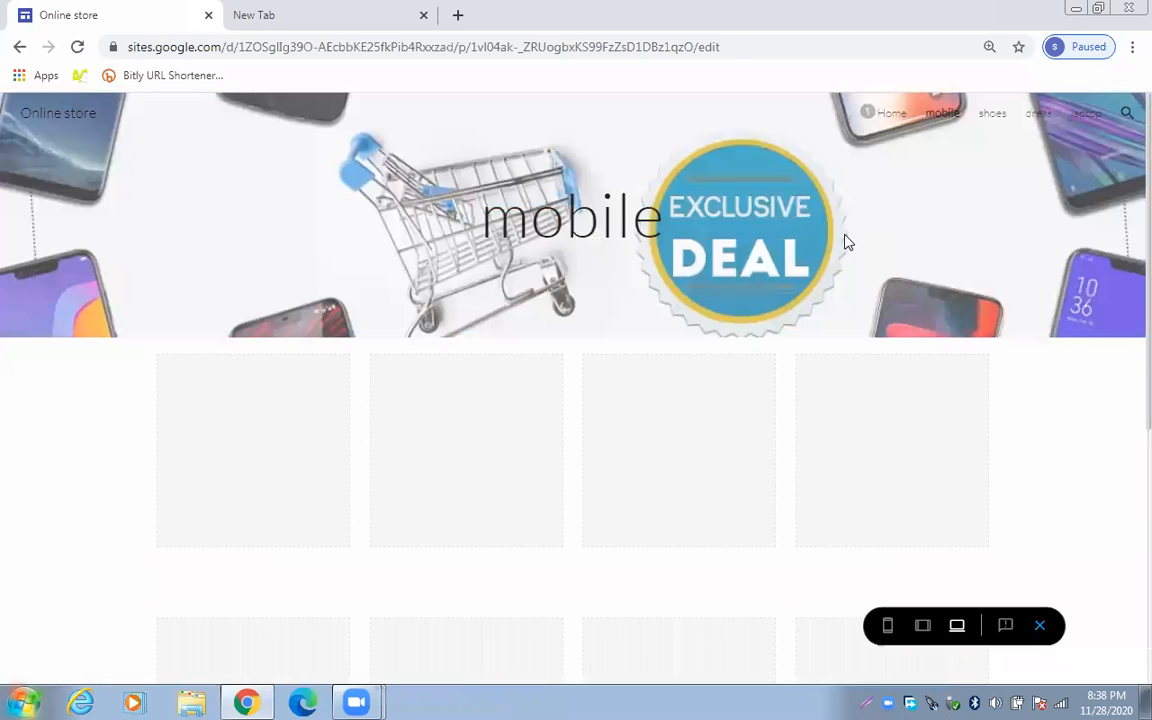
pyautogui.scroll(-1, 955, 390)
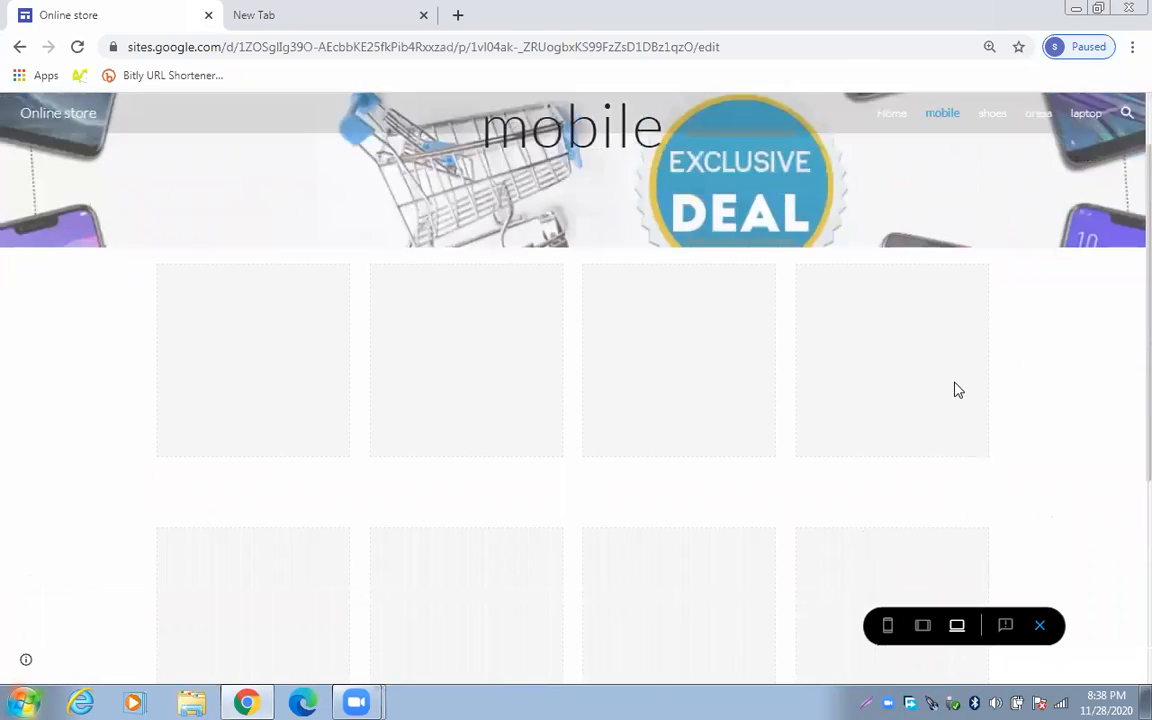
pyautogui.scroll(-1, 955, 390)
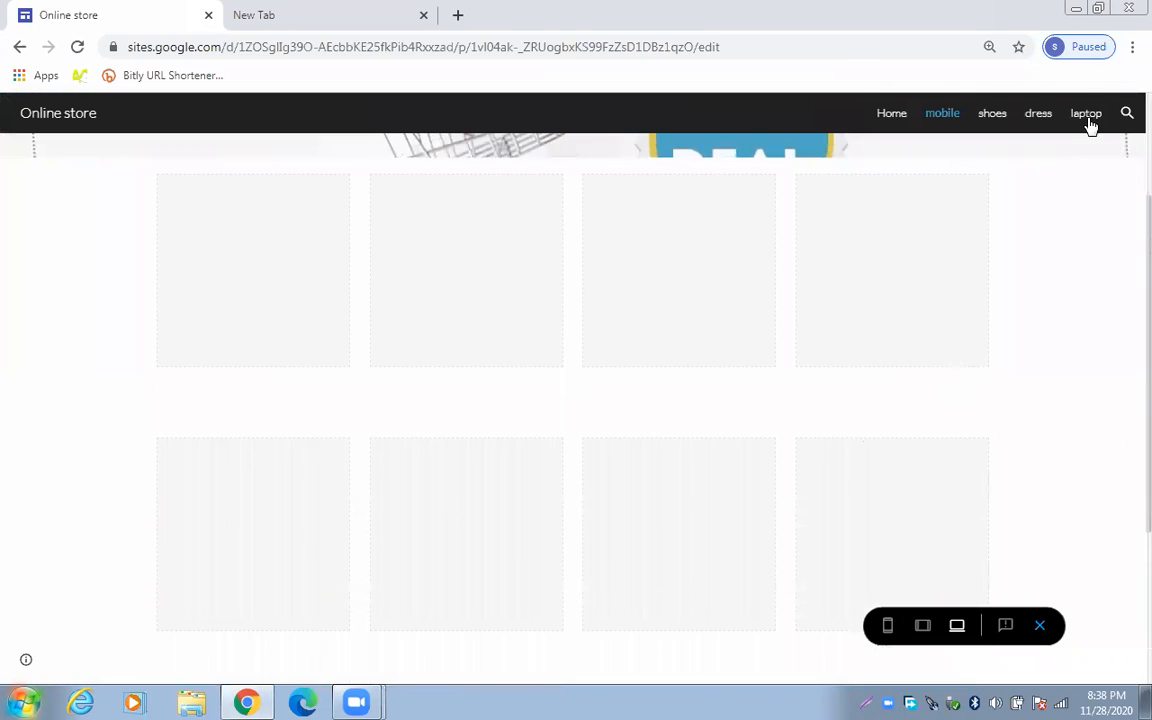
pyautogui.click(891, 116)
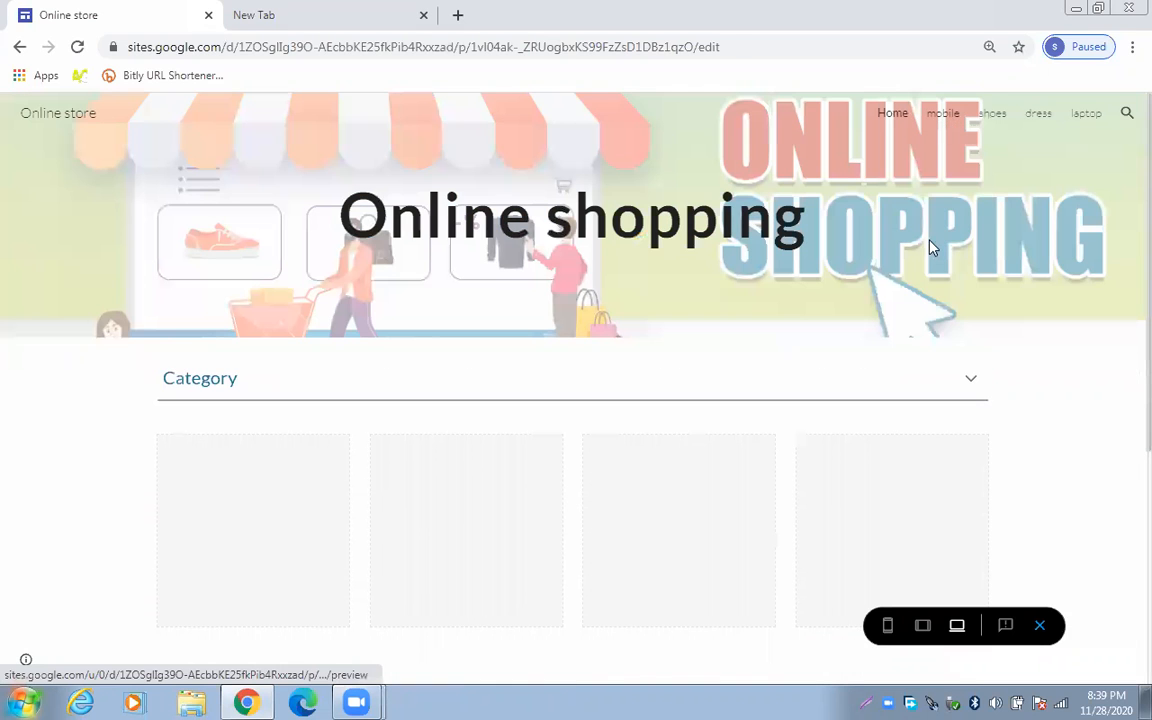
pyautogui.click(942, 113)
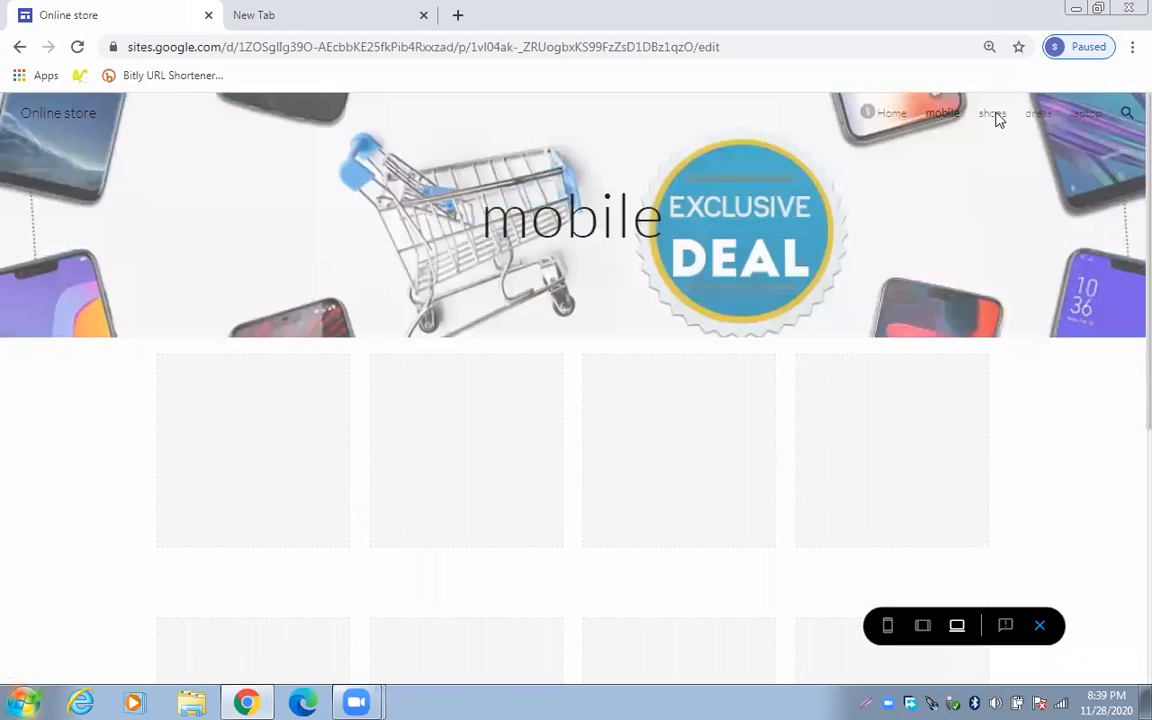
pyautogui.click(988, 120)
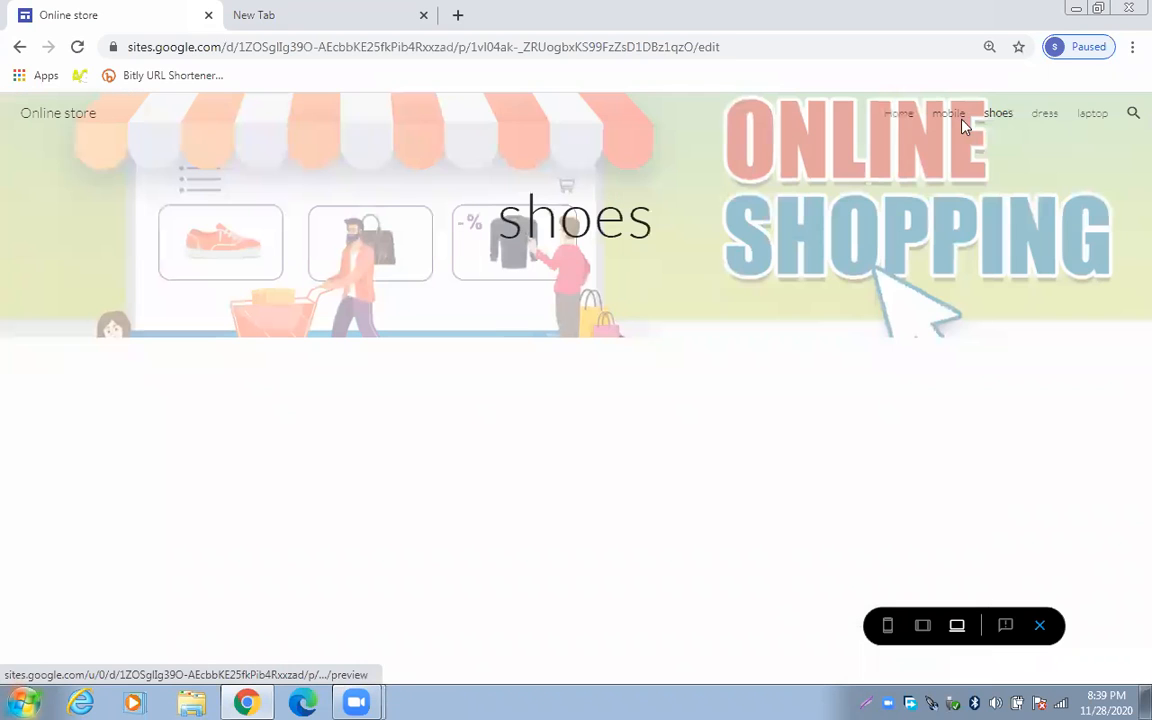
pyautogui.click(899, 117)
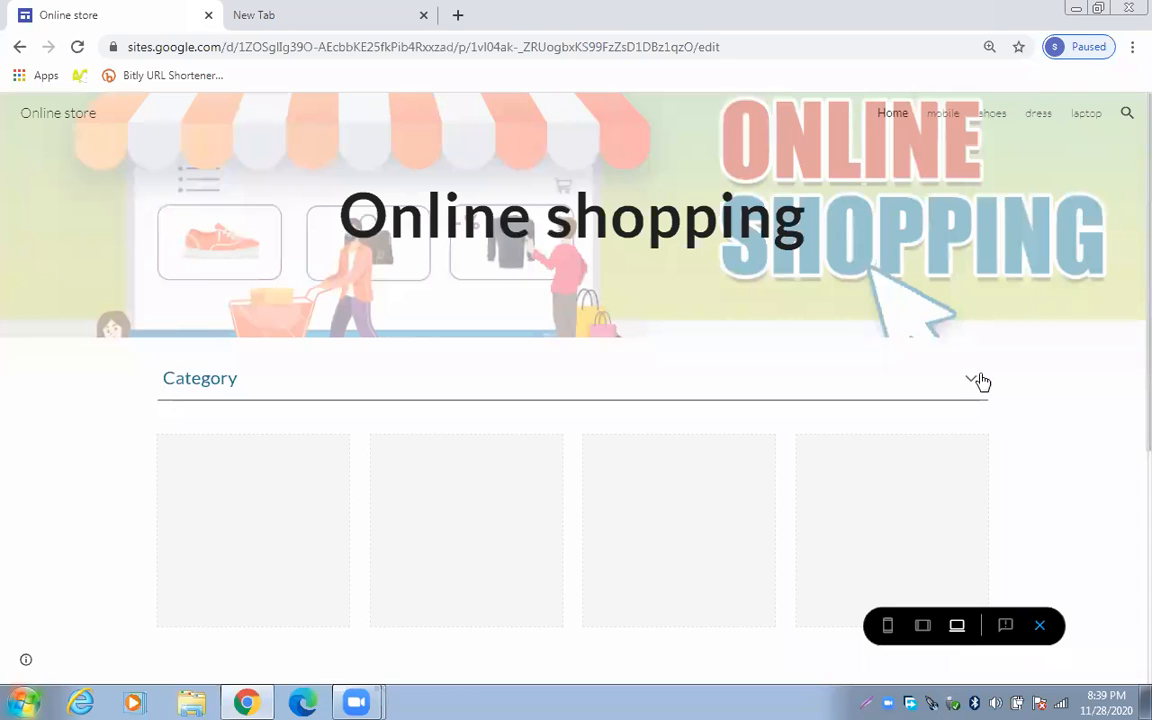
pyautogui.click(1039, 626)
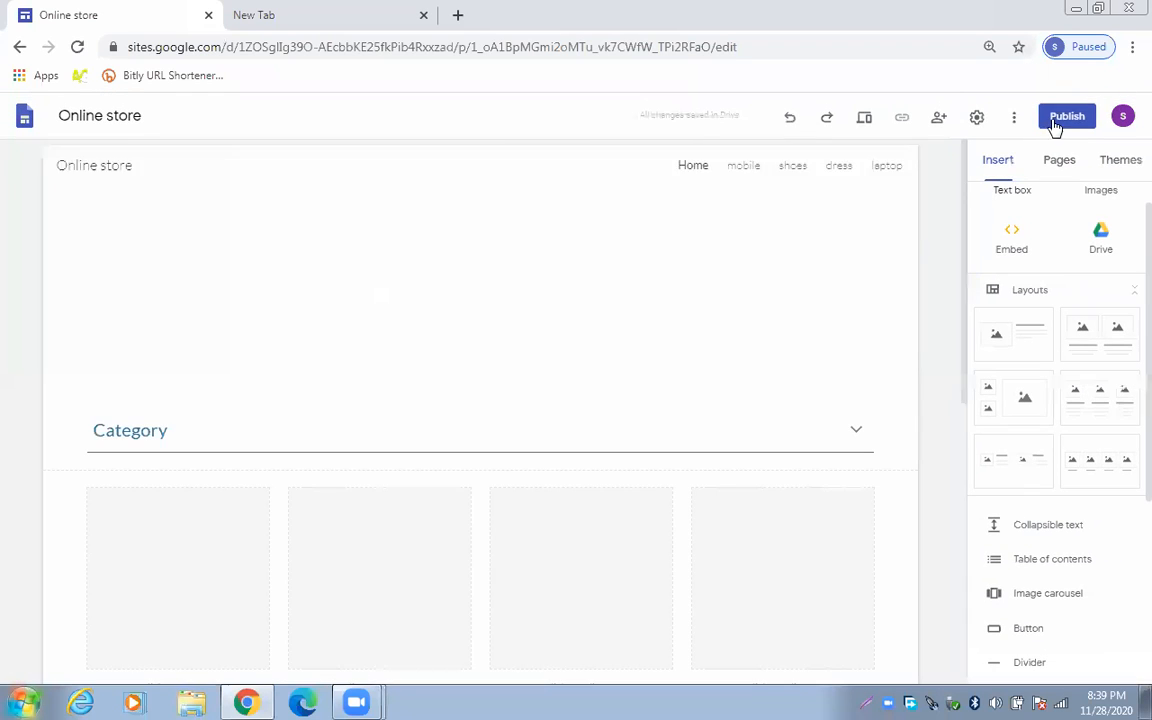
# Publish the site at the web address 'onlineshopingstore12'
pyautogui.click(1062, 118)
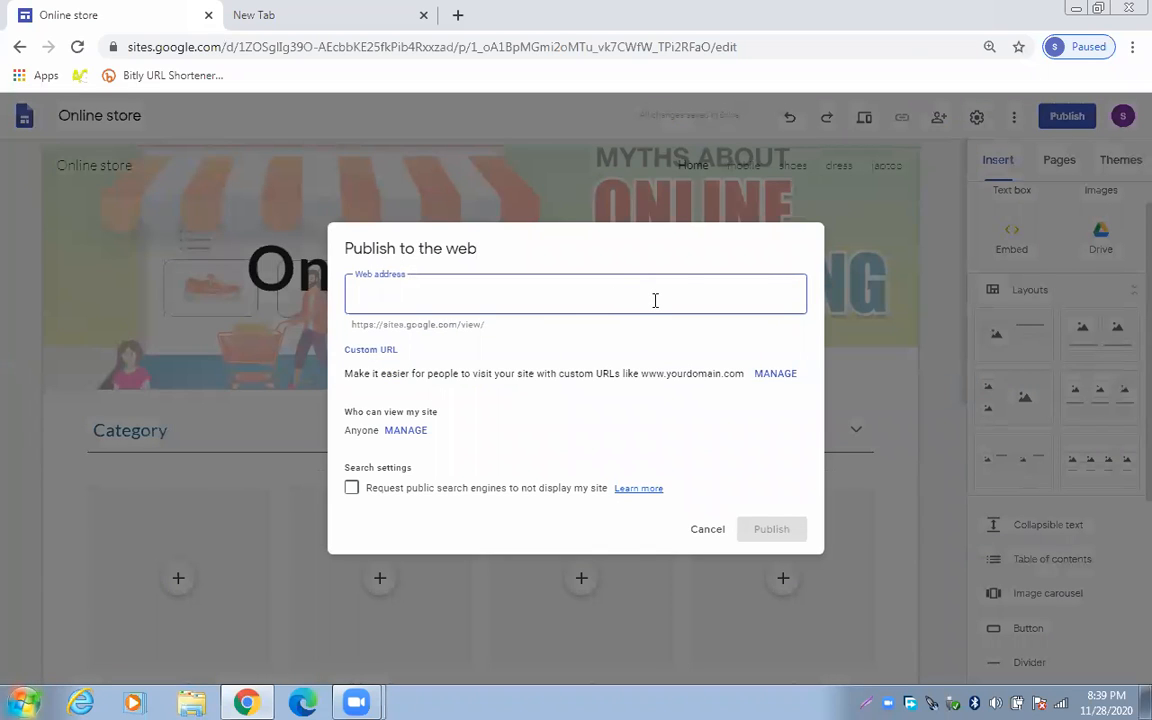
pyautogui.write('online-shoping')
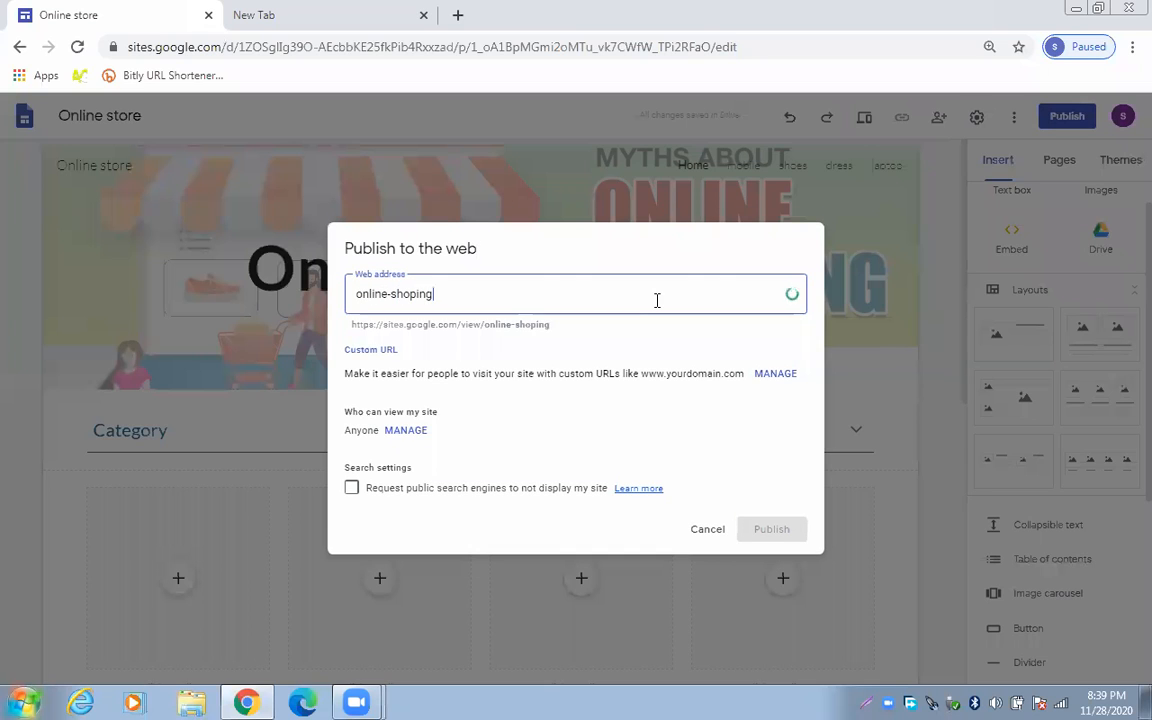
pyautogui.write('-store')
pyautogui.click(437, 285)
pyautogui.press('BackSpace')
pyautogui.click(389, 293)
pyautogui.press('BackSpace')
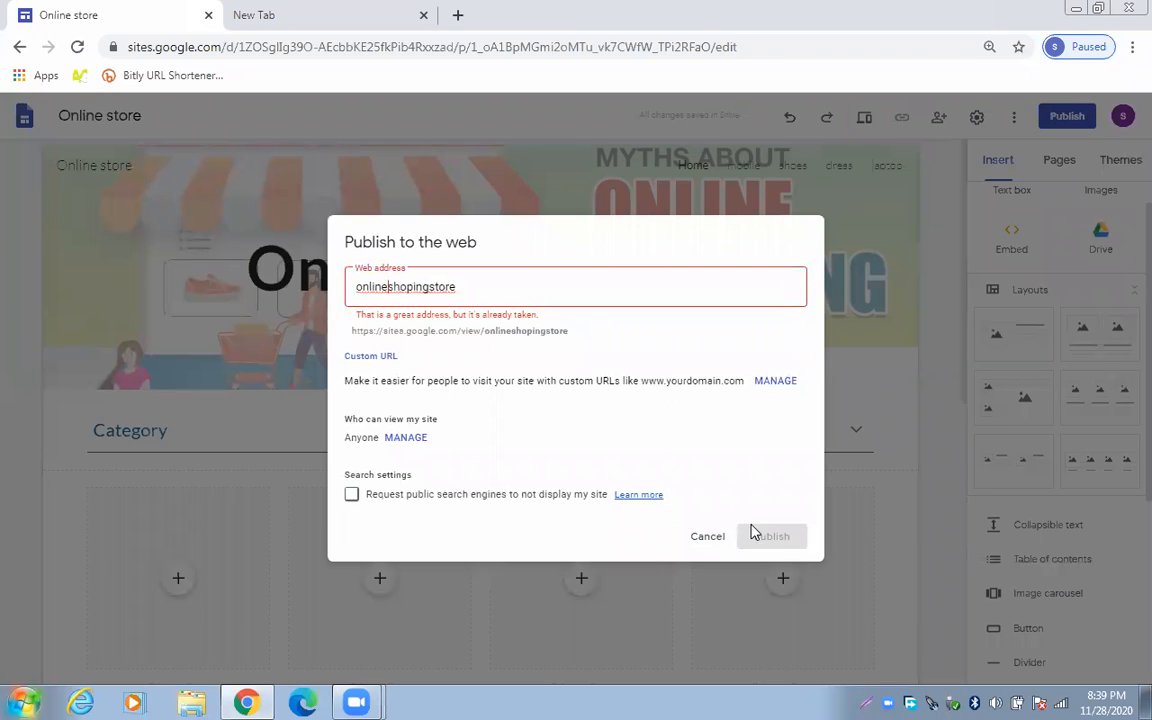
pyautogui.click(563, 298)
pyautogui.write('12')
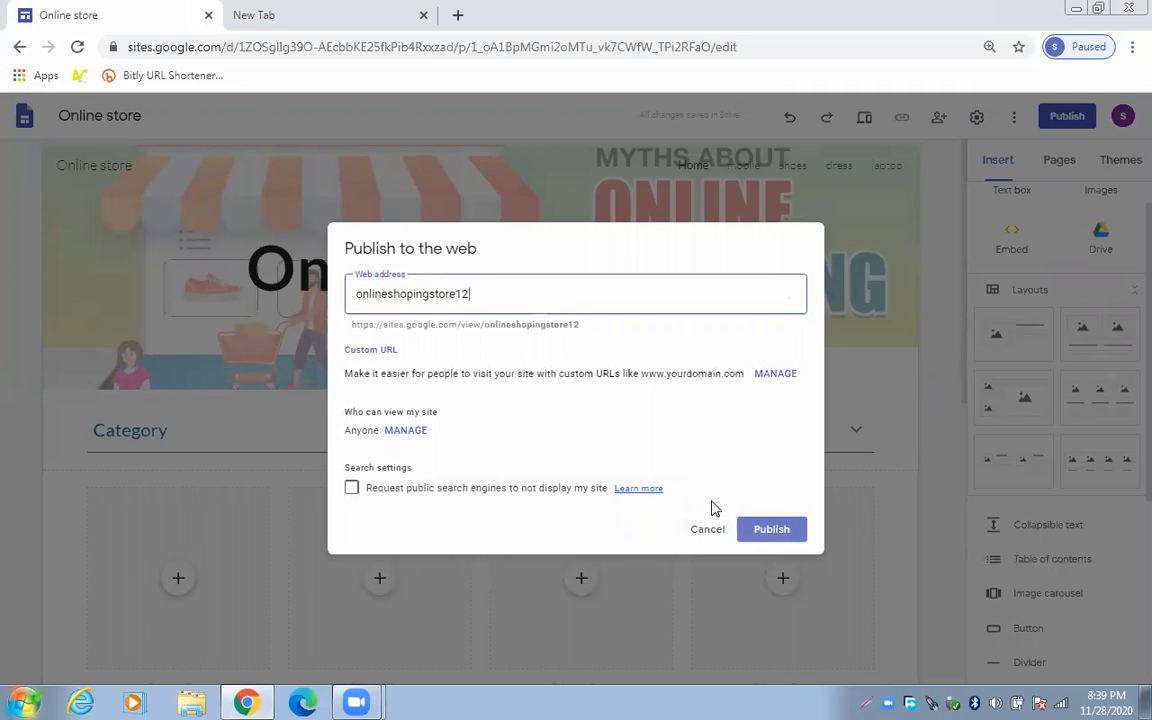
pyautogui.click(759, 532)
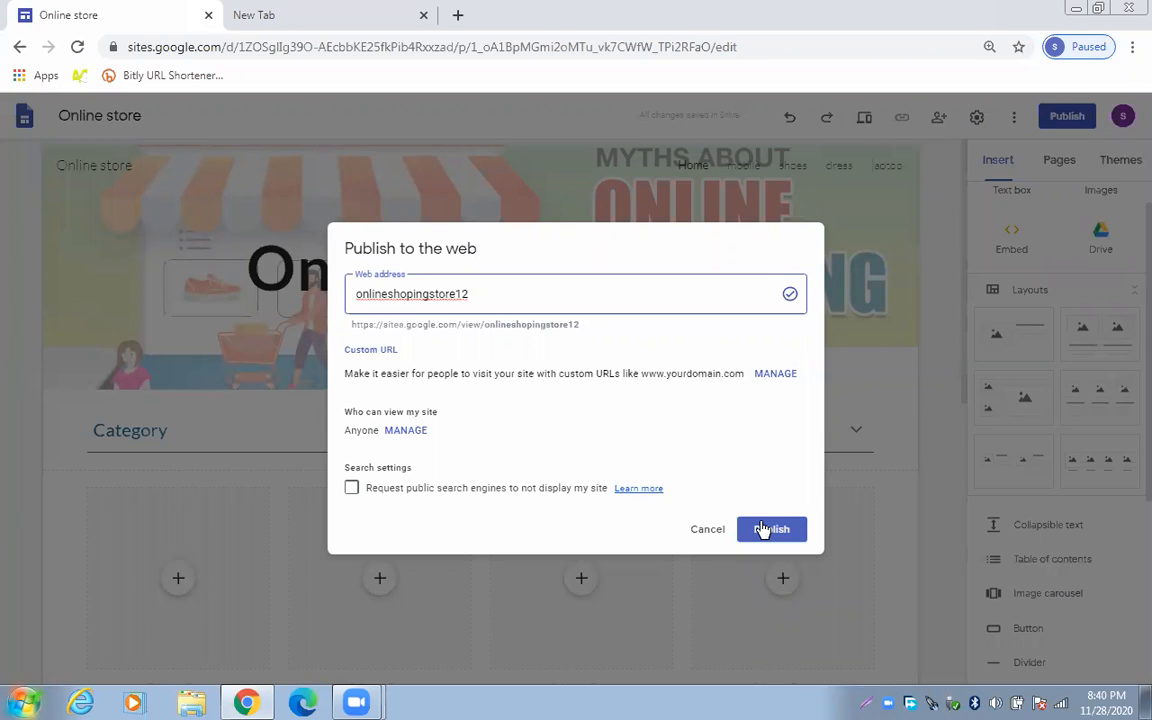
pyautogui.click(765, 530)
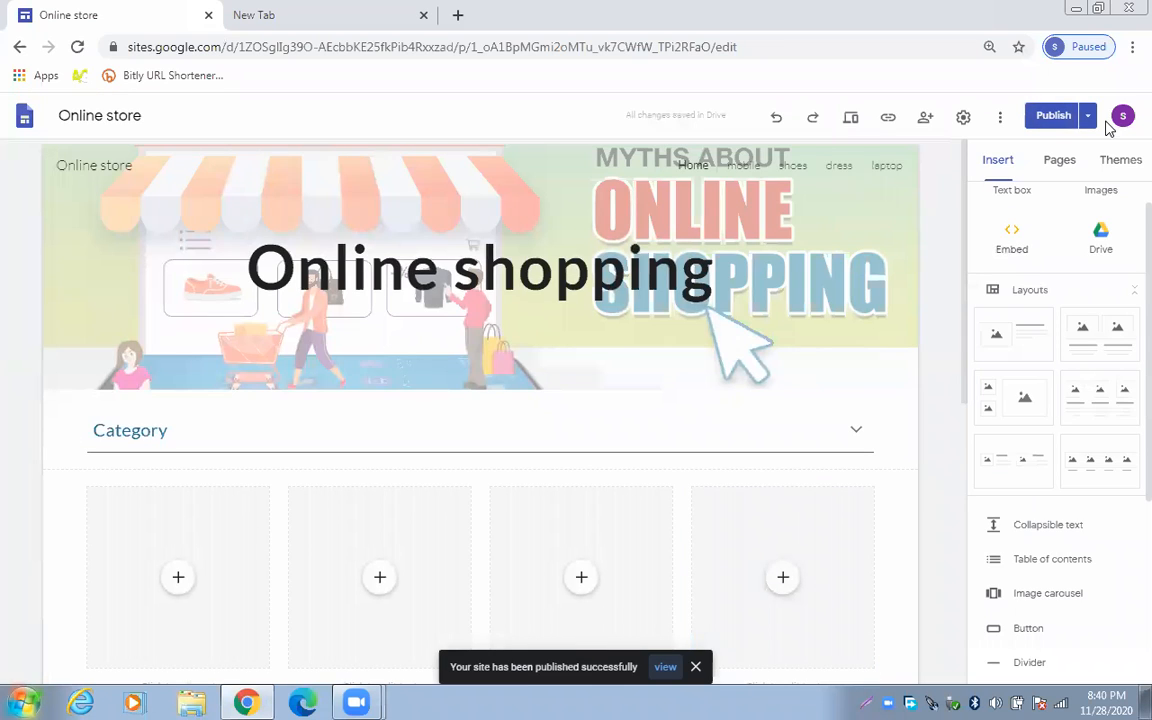
# View the live site from the 'published successfully' notice
pyautogui.click(1088, 118)
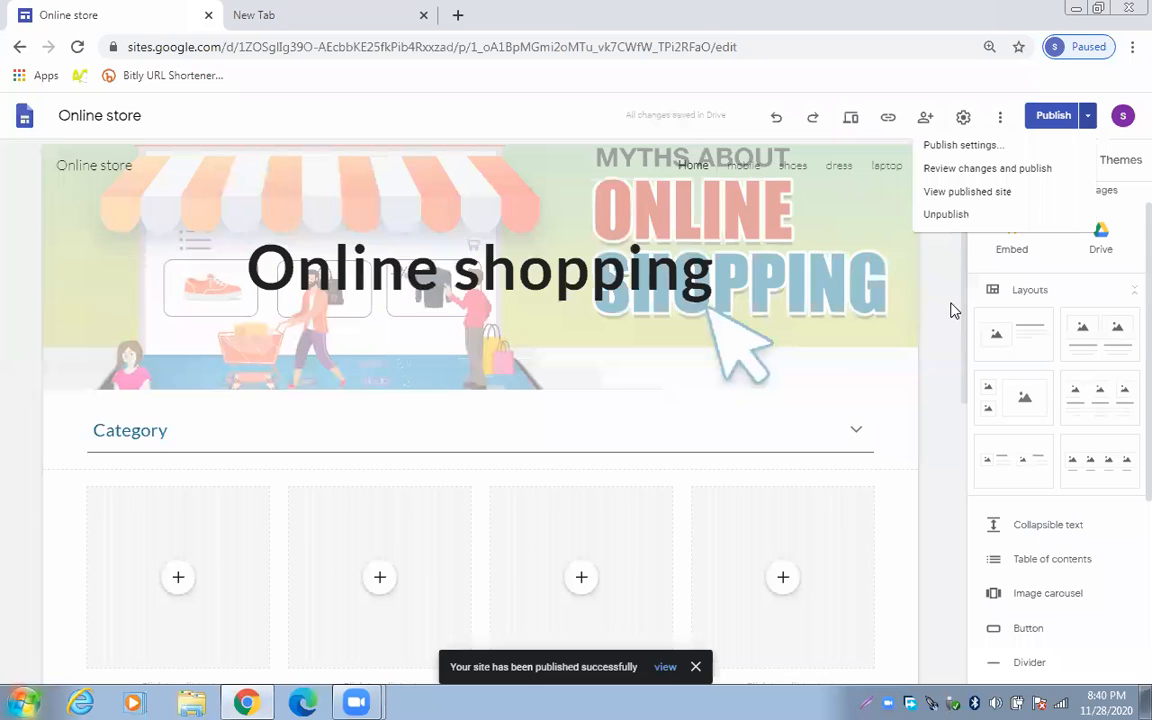
pyautogui.click(664, 668)
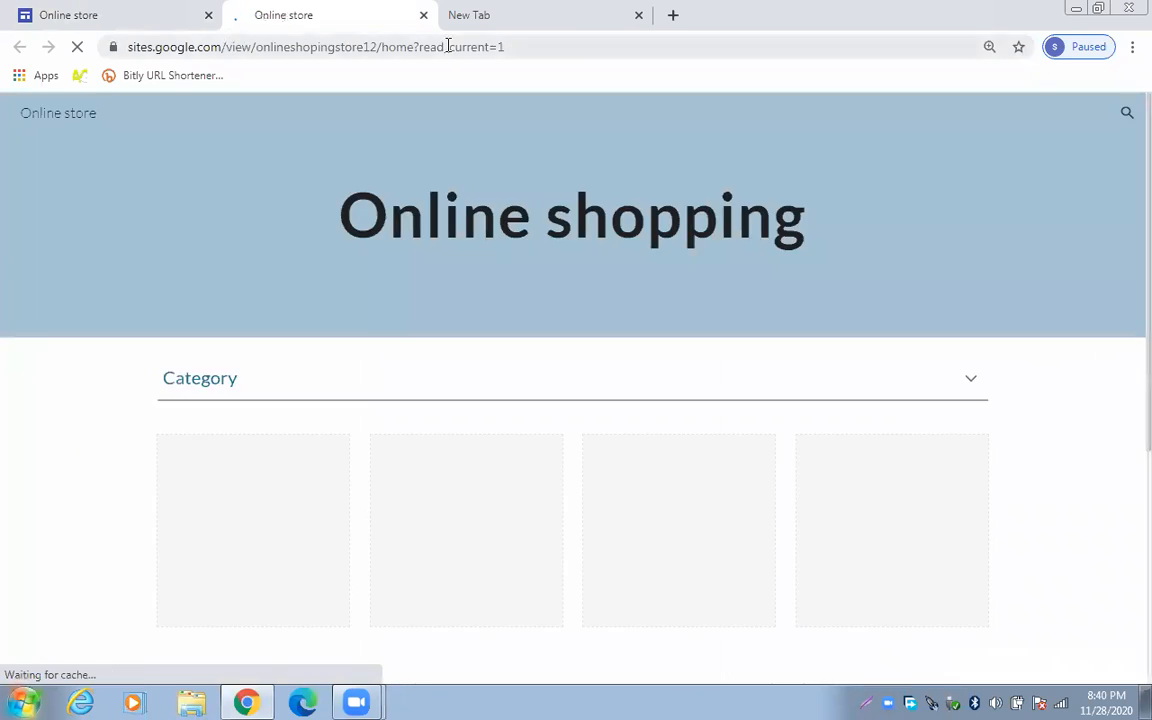
# Copy the published URL sites.google.com/view/onlineshopingstore12/home and return to the Online store editor
pyautogui.click(437, 46)
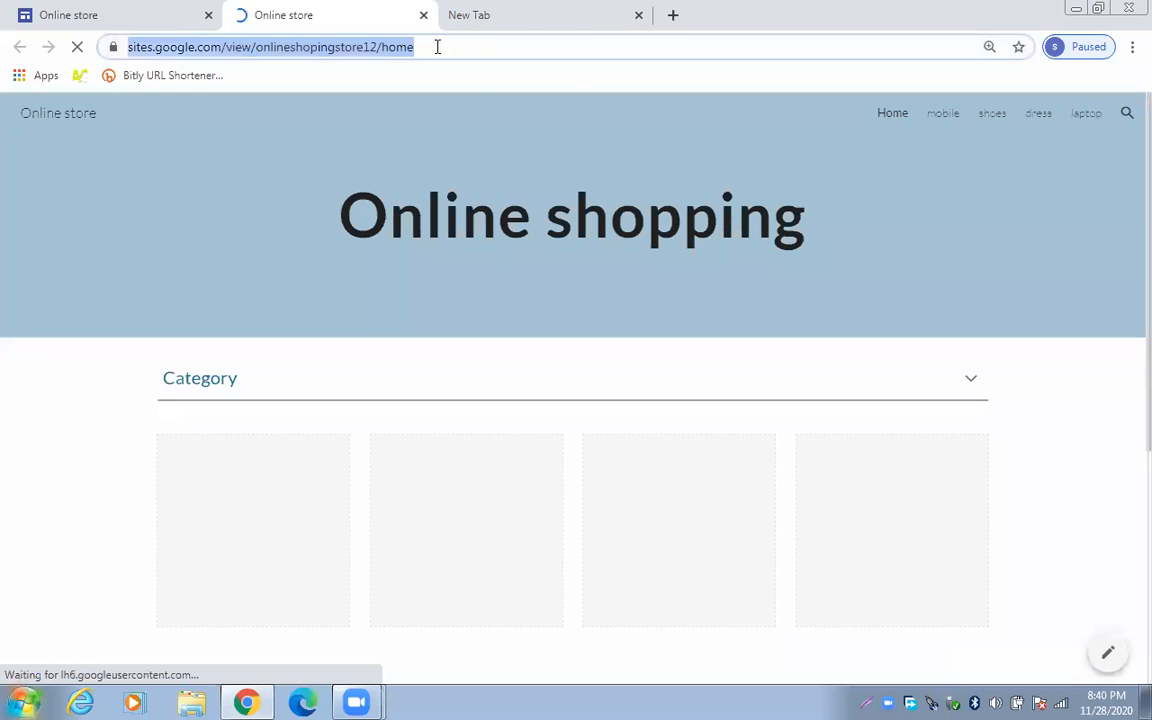
pyautogui.rightClick(370, 47)
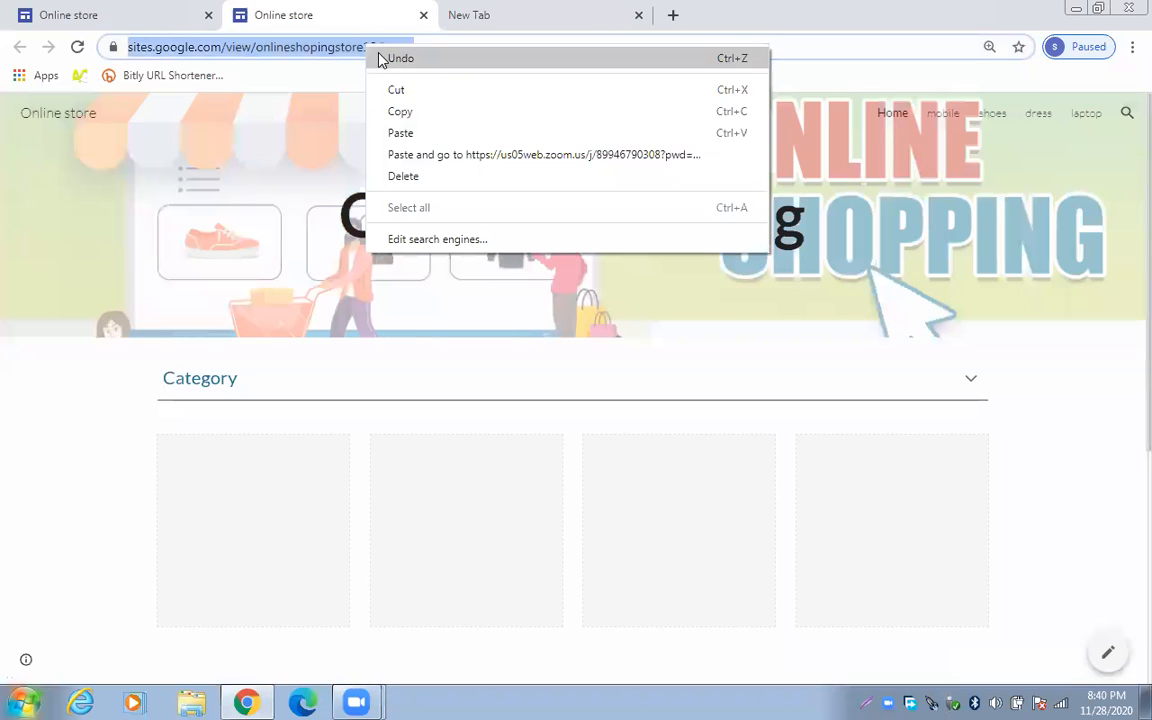
pyautogui.click(400, 111)
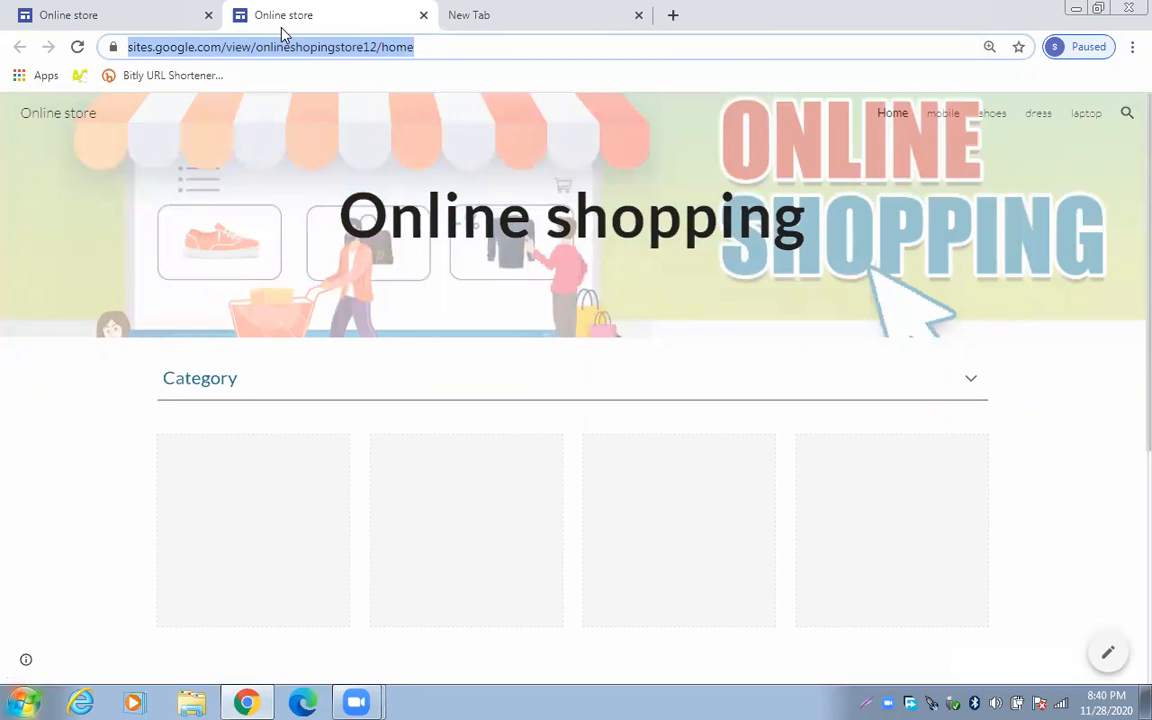
pyautogui.click(118, 15)
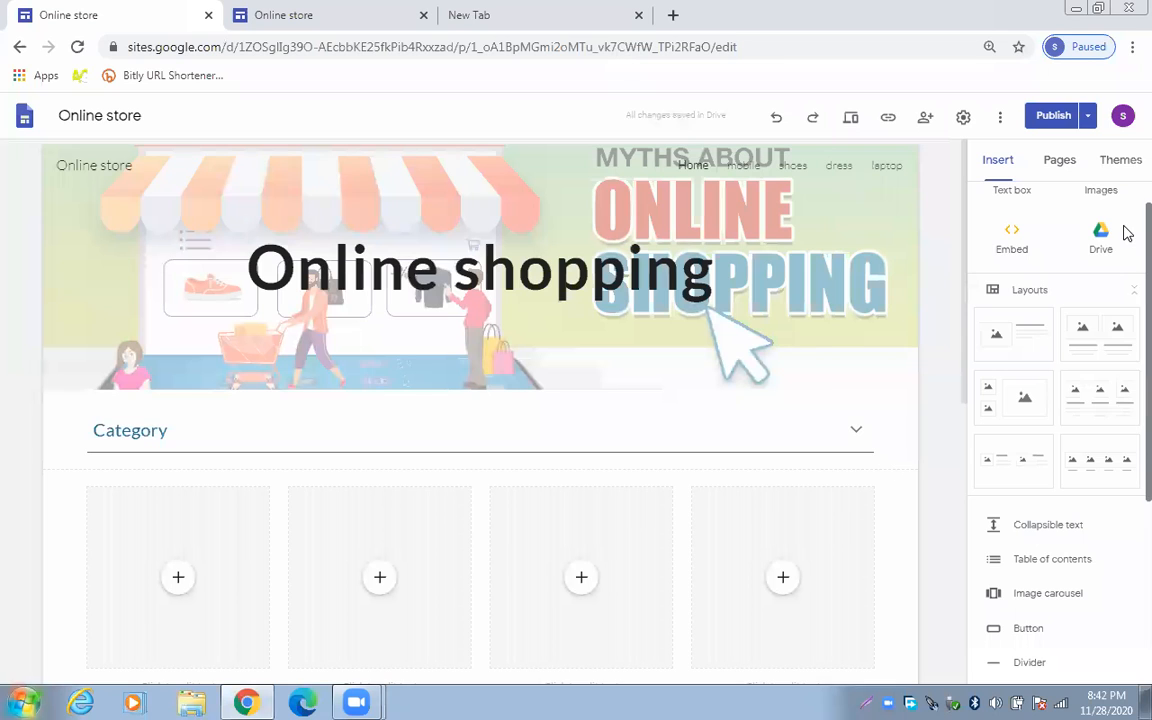
pyautogui.scroll(-1, 1058, 346)
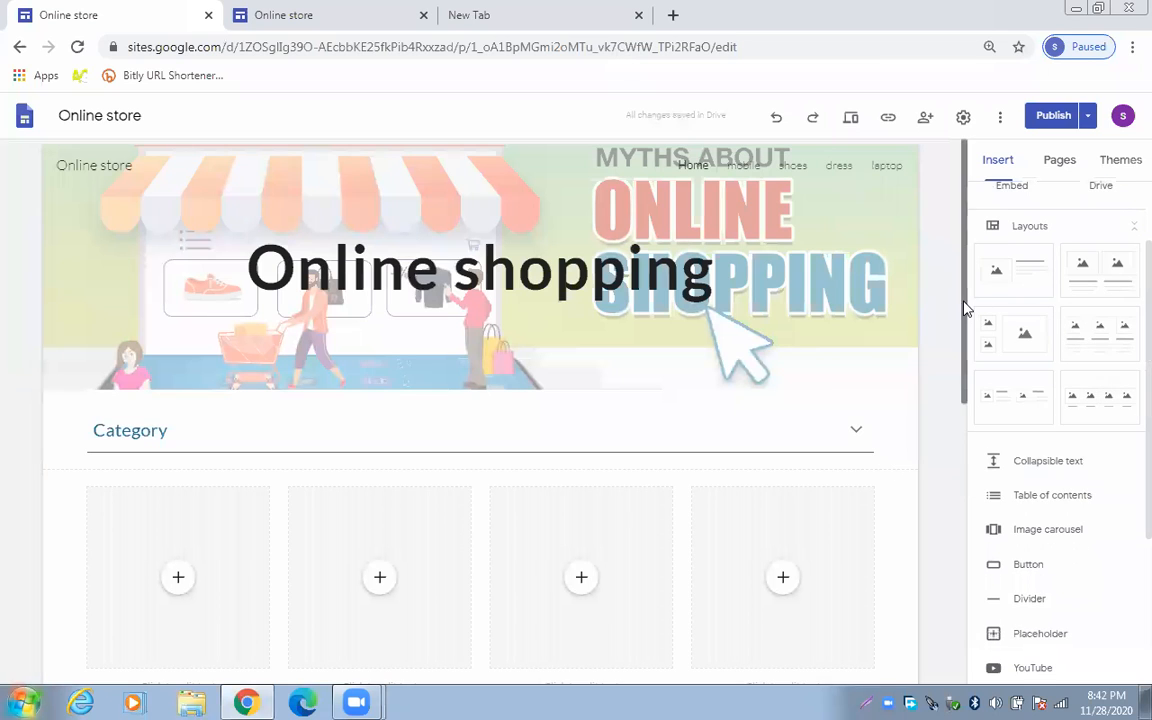
pyautogui.scroll(-2, 521, 566)
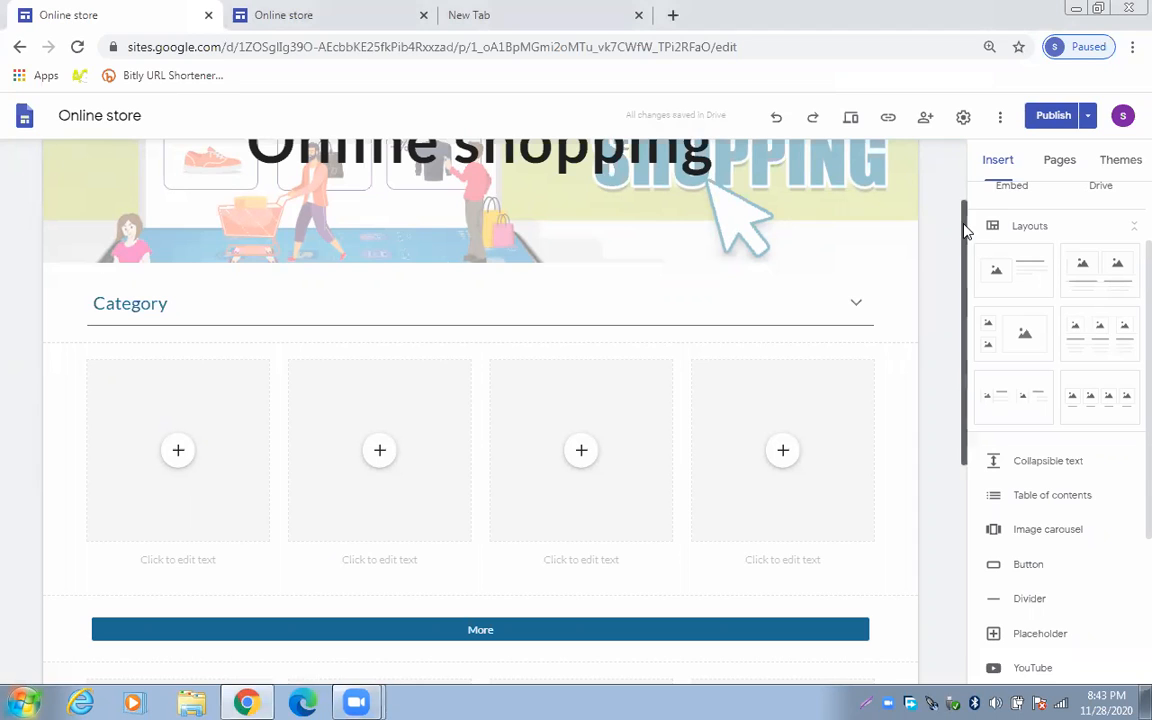
pyautogui.moveTo(966, 230); pyautogui.dragTo(957, 172)
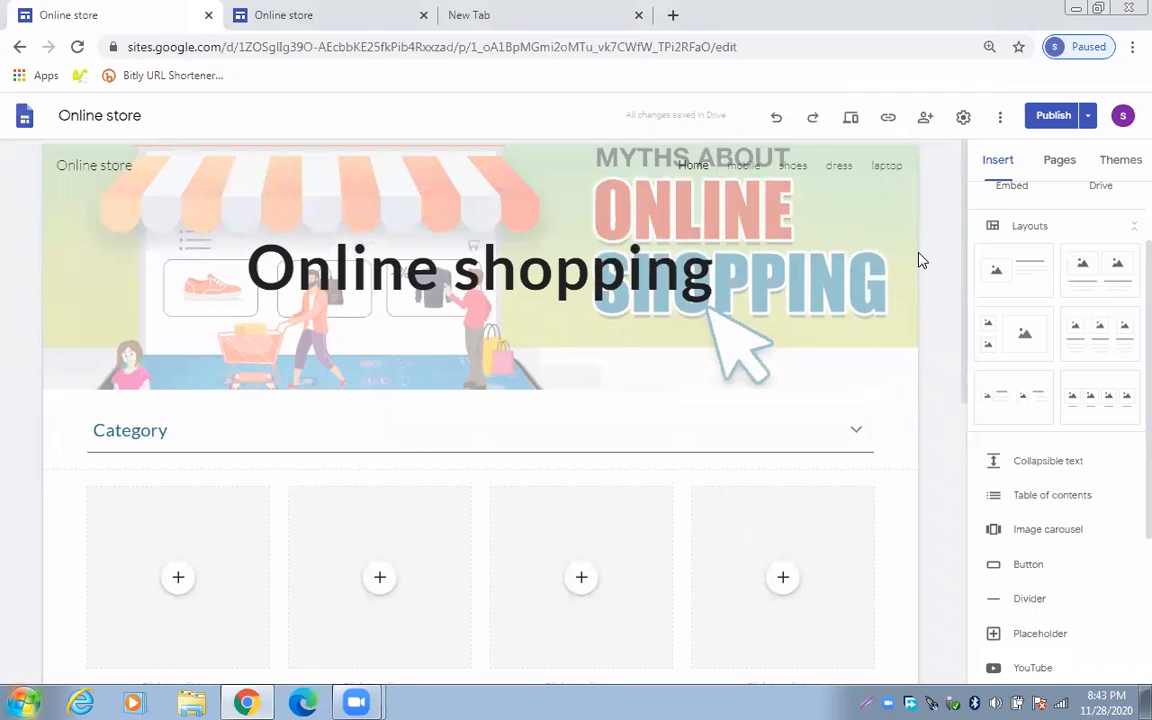
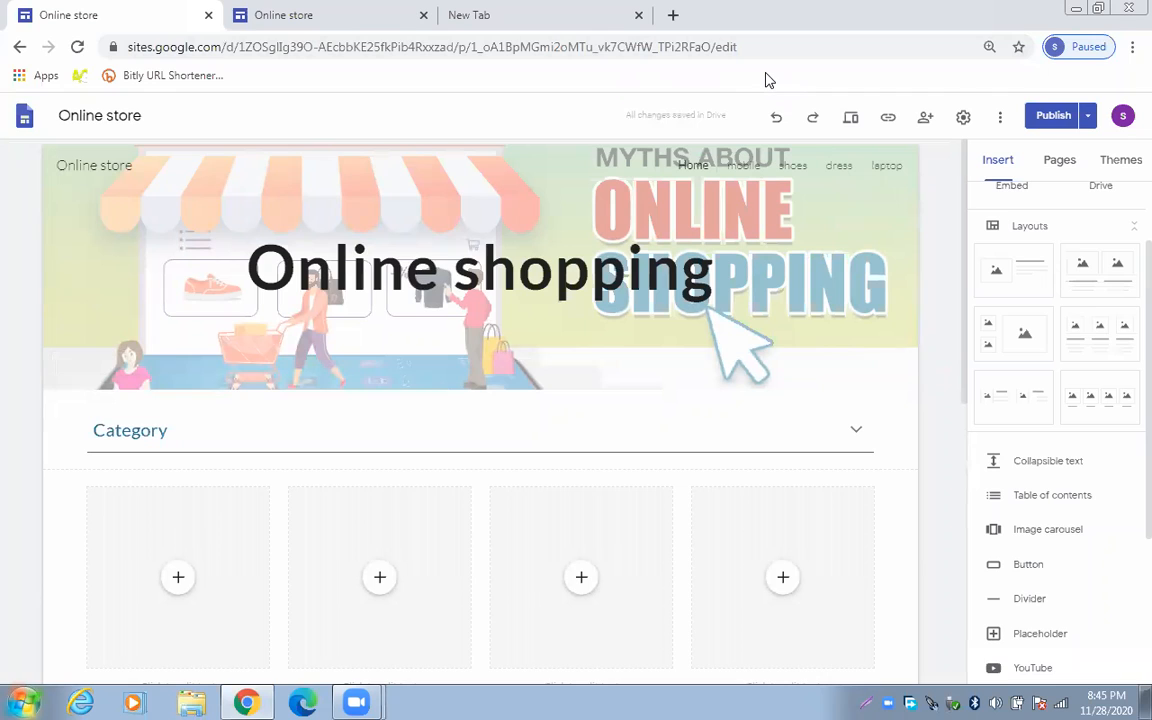
# Select the Online store editor's page address, then deselect it
pyautogui.hotkey('ctrl', 'l')
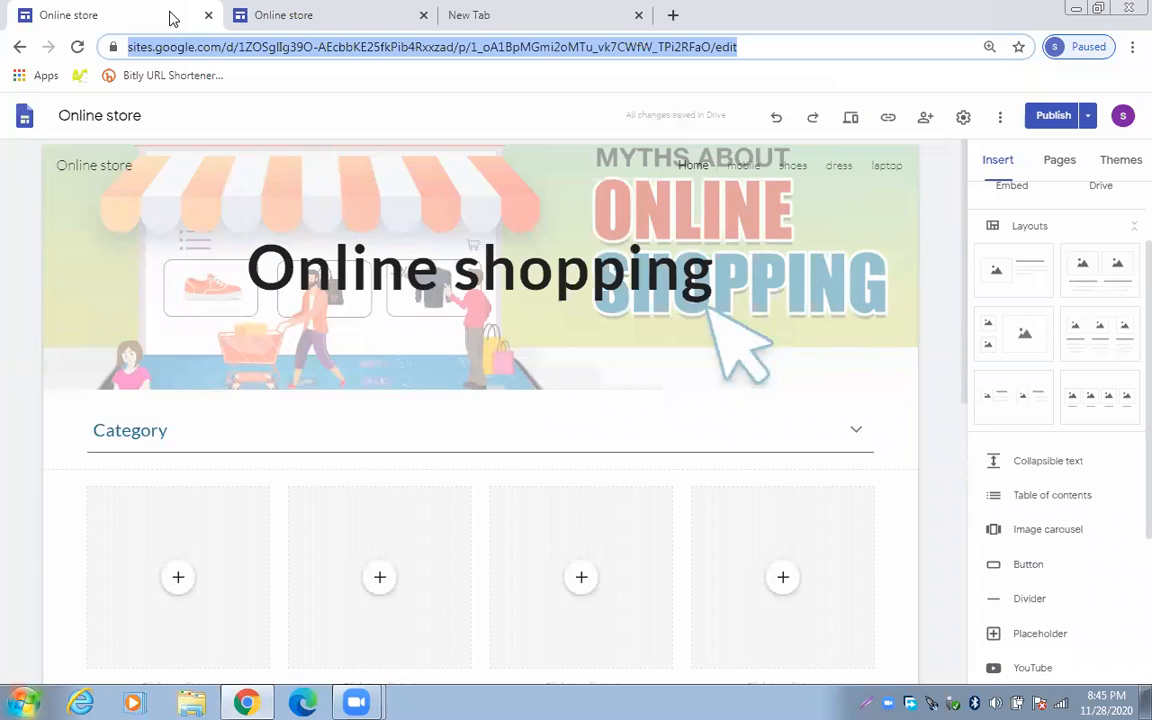
pyautogui.click(938, 391)
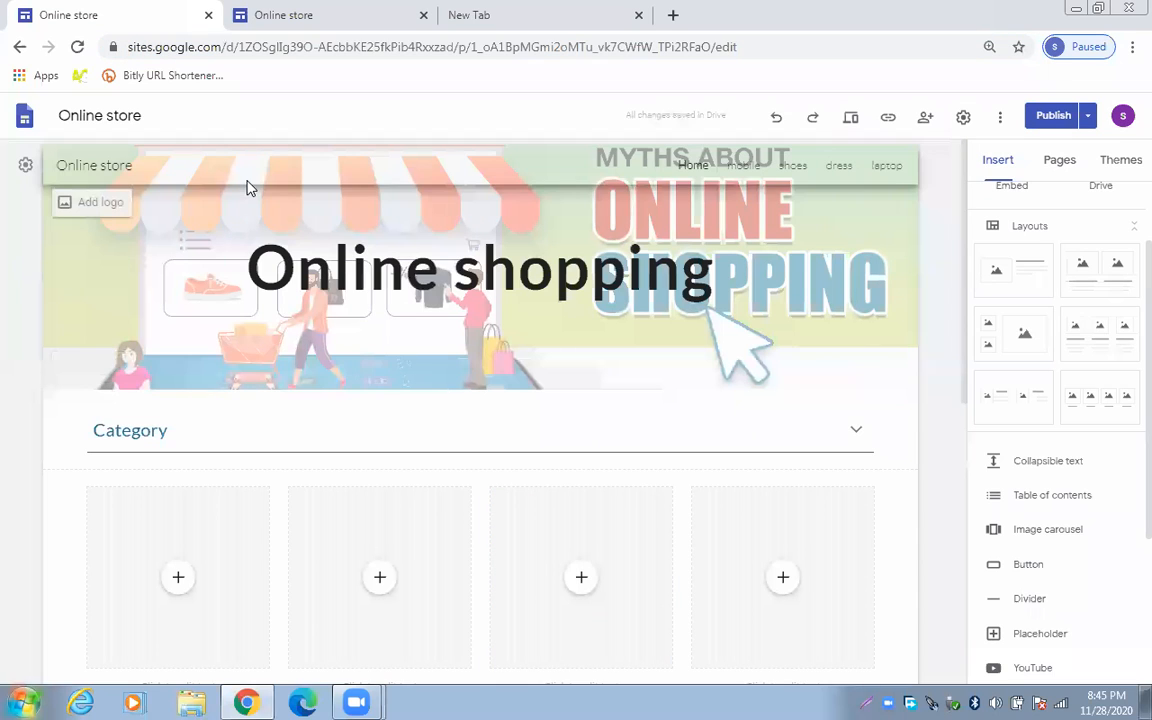
# Restore the editor window, move it across the desktop, then maximize it again
pyautogui.click(1097, 10)
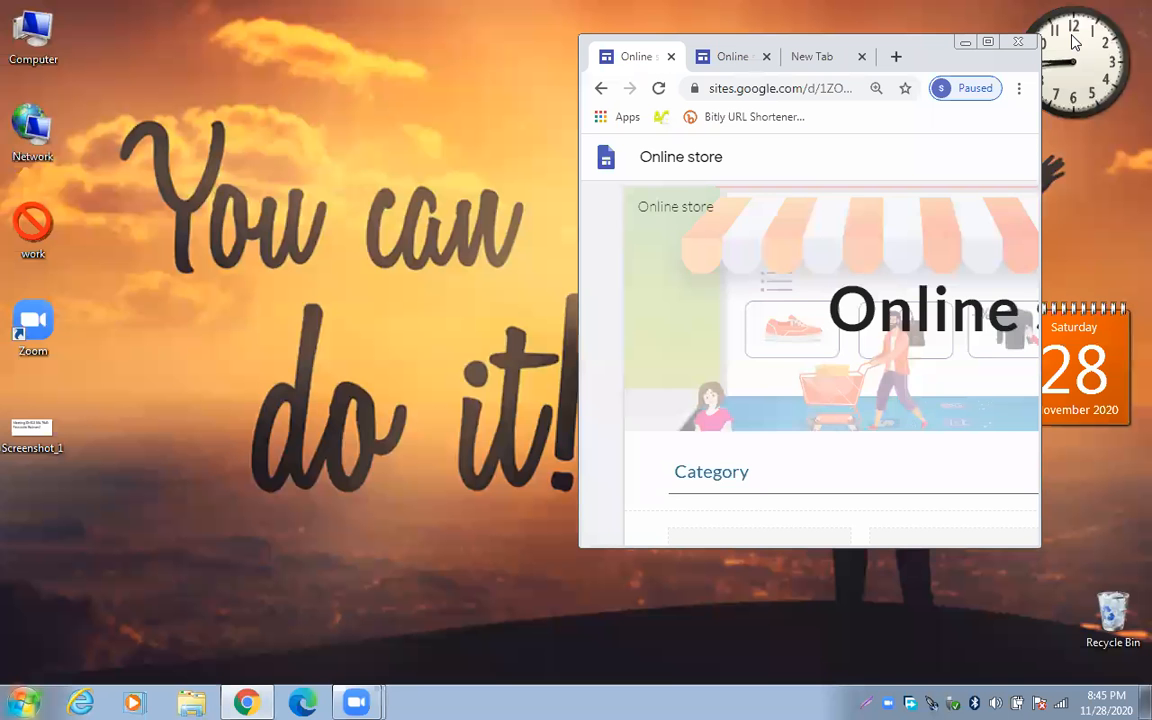
pyautogui.moveTo(1010, 67); pyautogui.dragTo(581, 116)
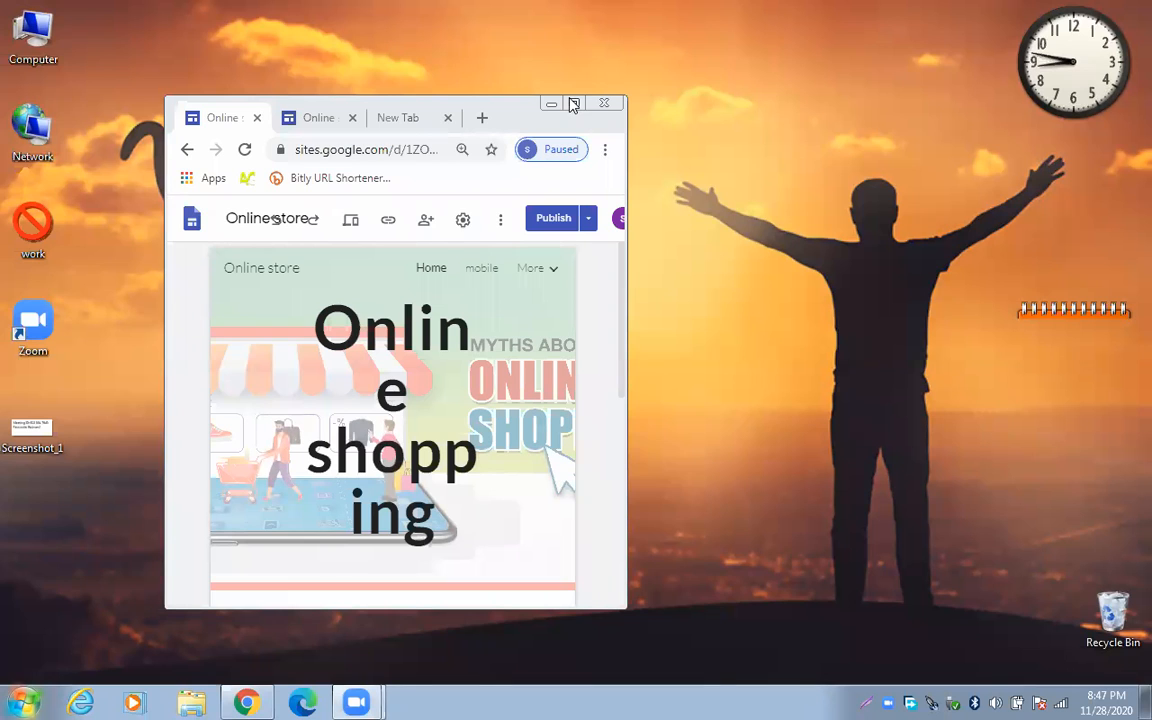
pyautogui.doubleClick(330, 100)
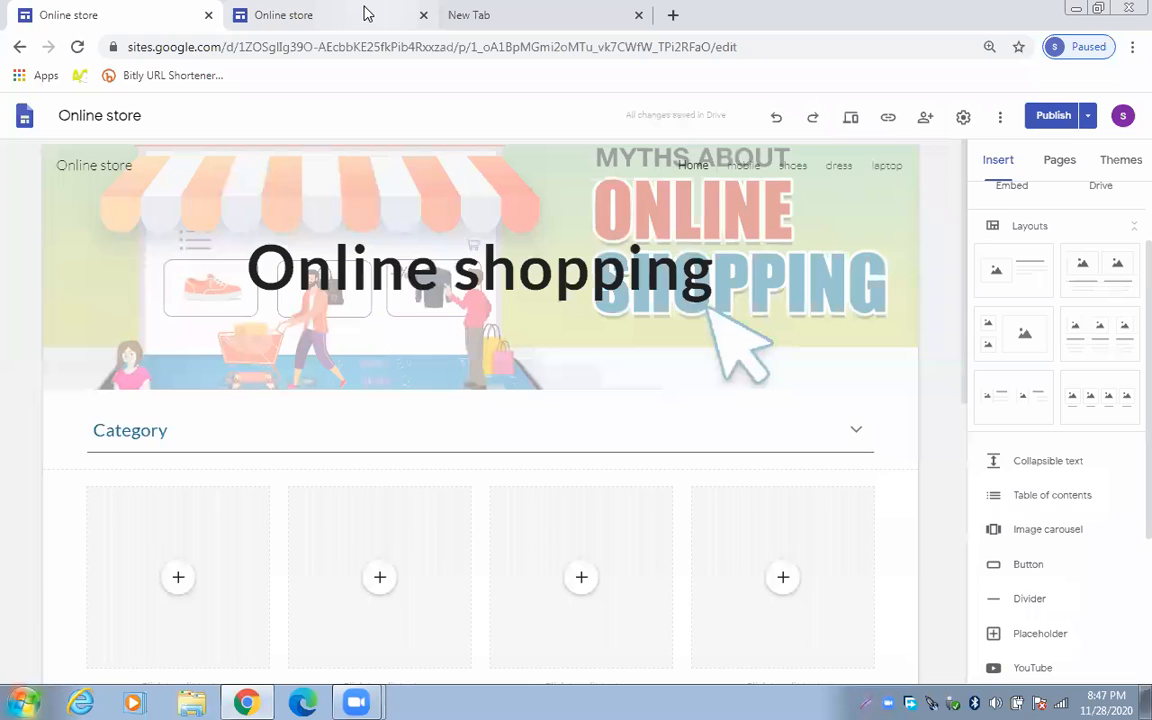
# Search Google for 'amazon' in the new tab and open the Amazon.com result
pyautogui.click(493, 14)
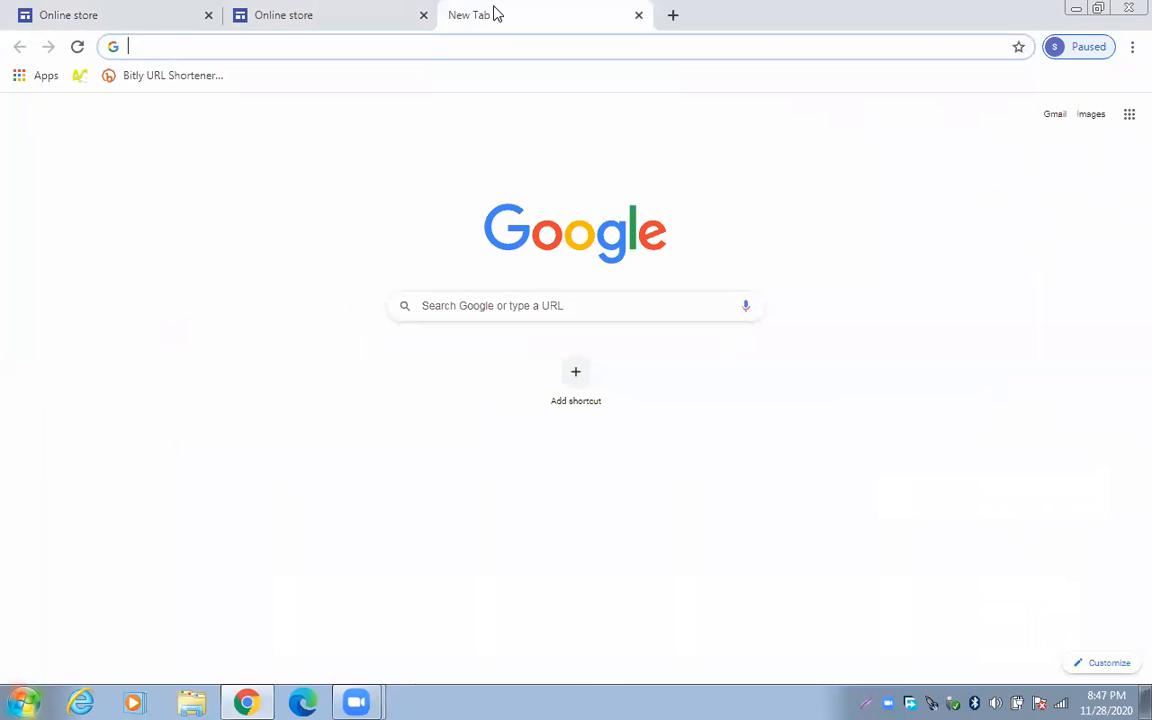
pyautogui.write('amazon')
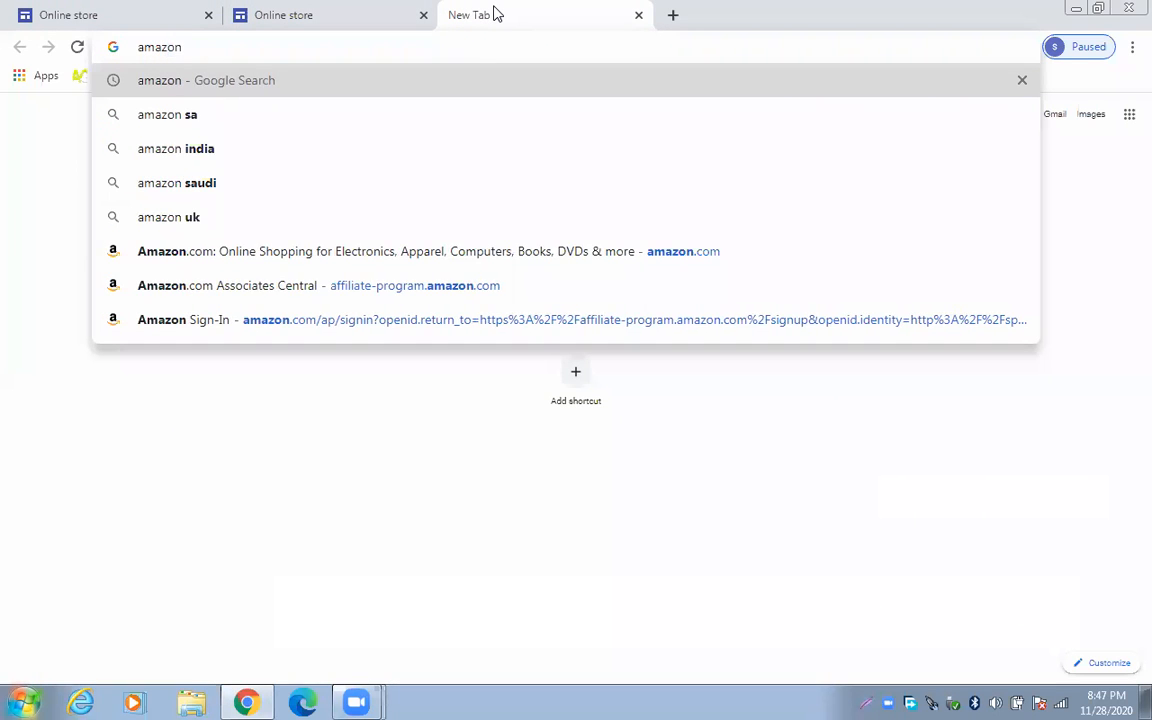
pyautogui.press('Return')
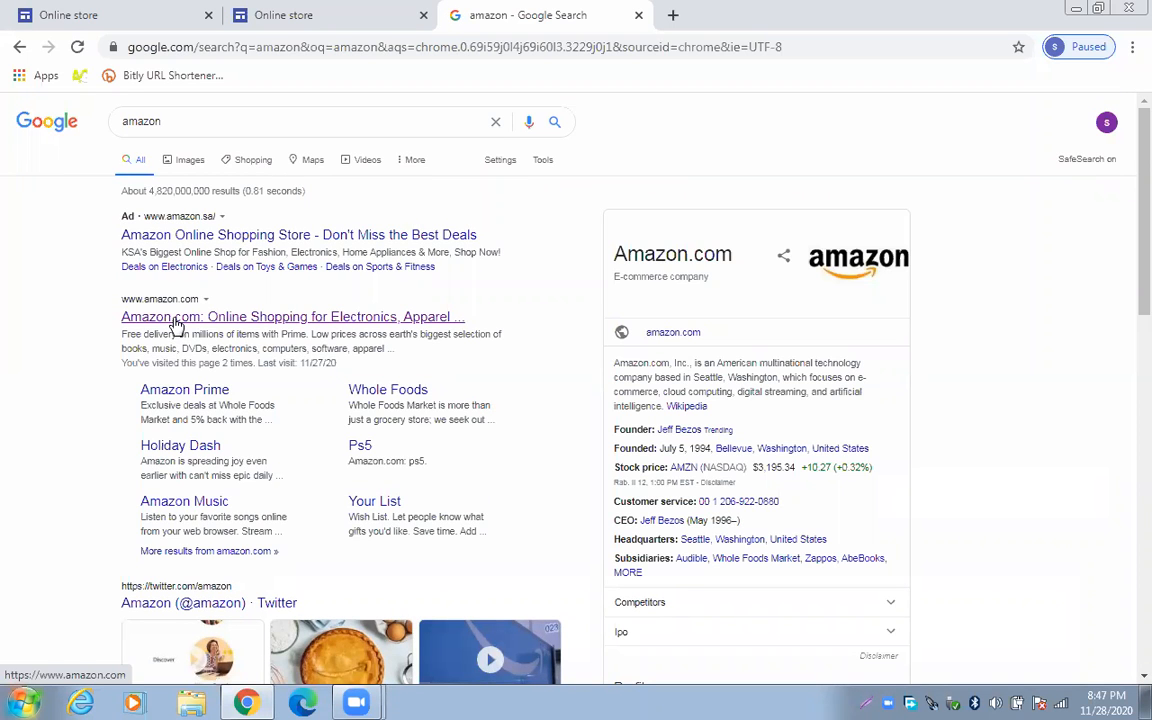
pyautogui.click(175, 318)
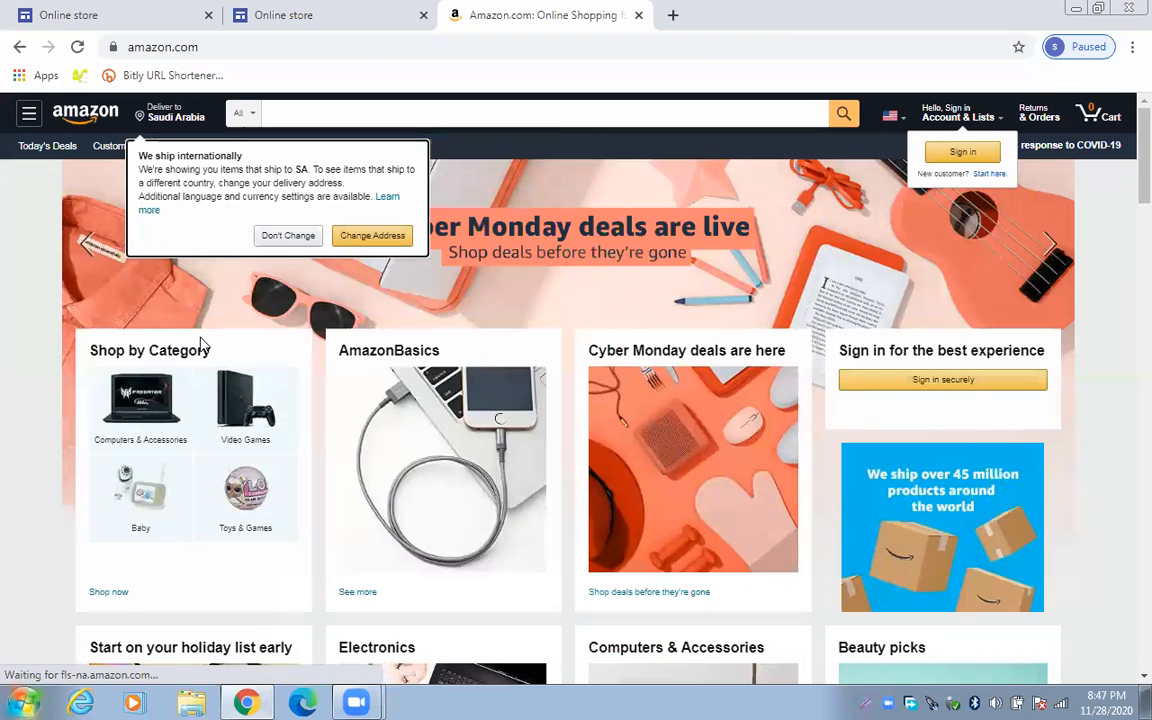
# Keep the current delivery country on Amazon's shipping notice and scroll the home page to its footer
pyautogui.click(290, 237)
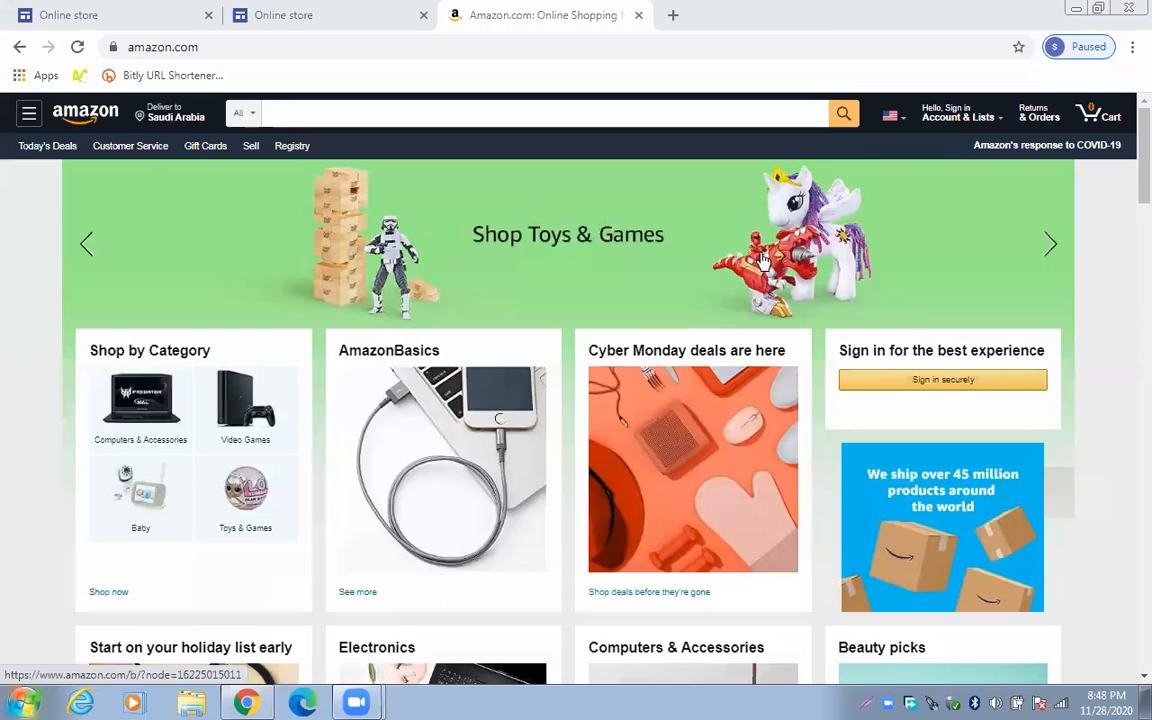
pyautogui.scroll(-15, 1127, 157)
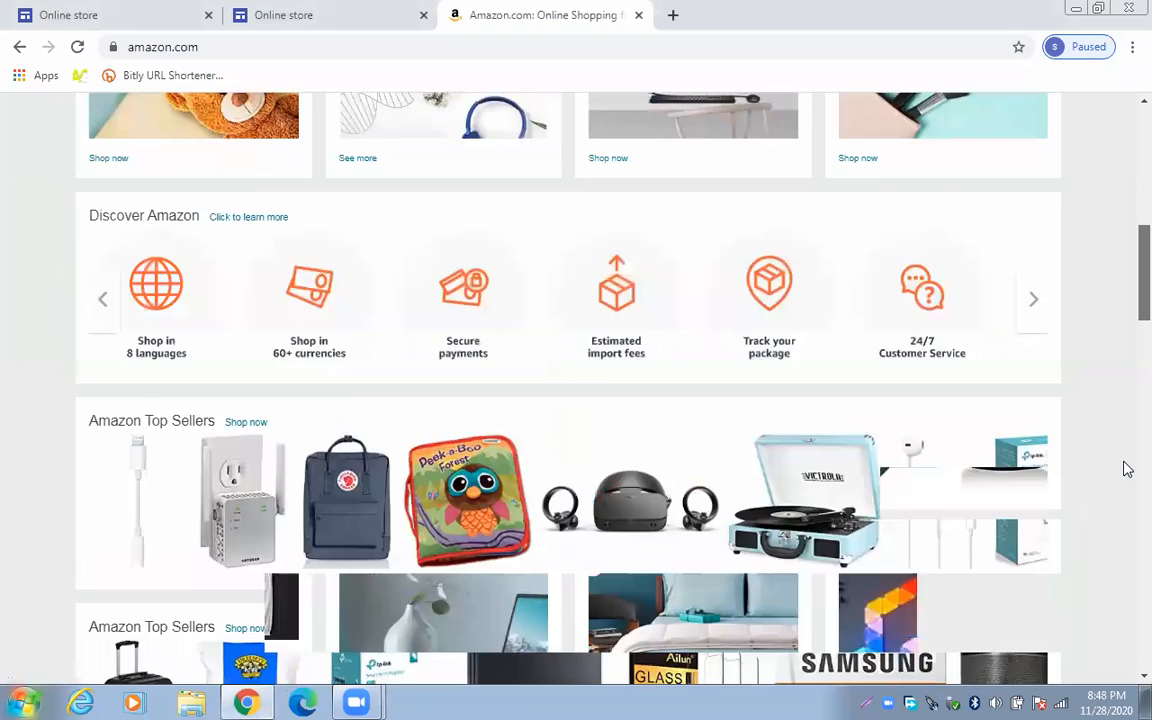
pyautogui.scroll(20, 1124, 380)
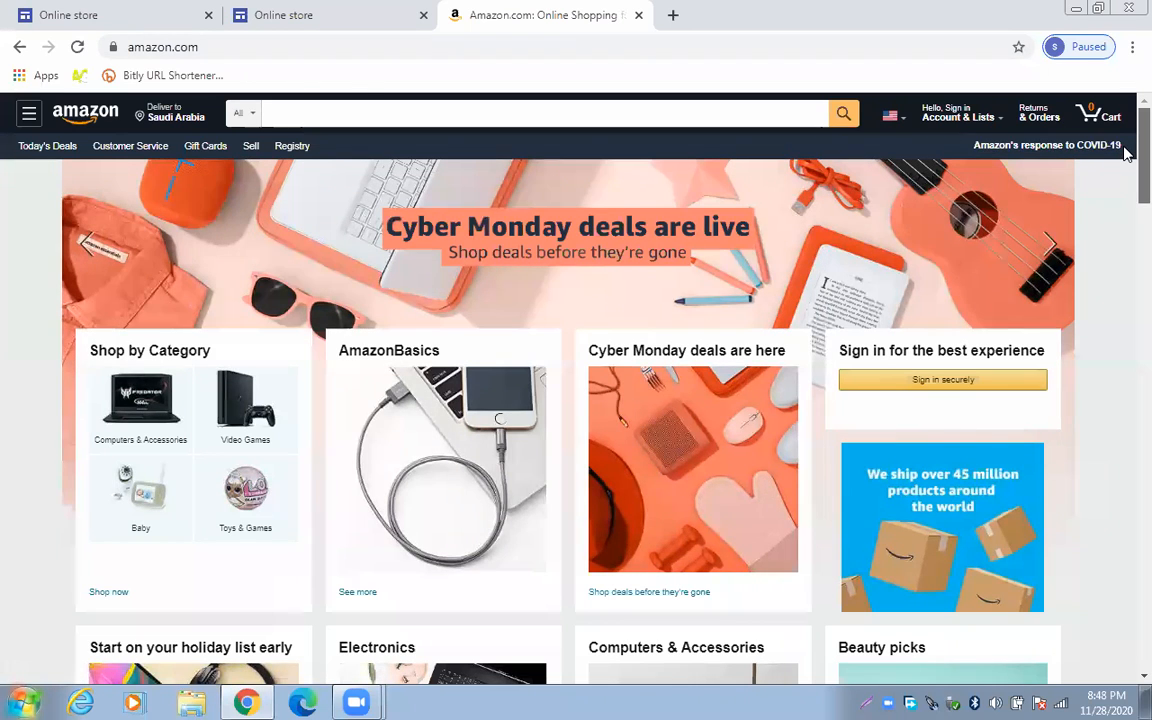
pyautogui.scroll(-2, 1127, 316)
pyautogui.scroll(-20, 1127, 316)
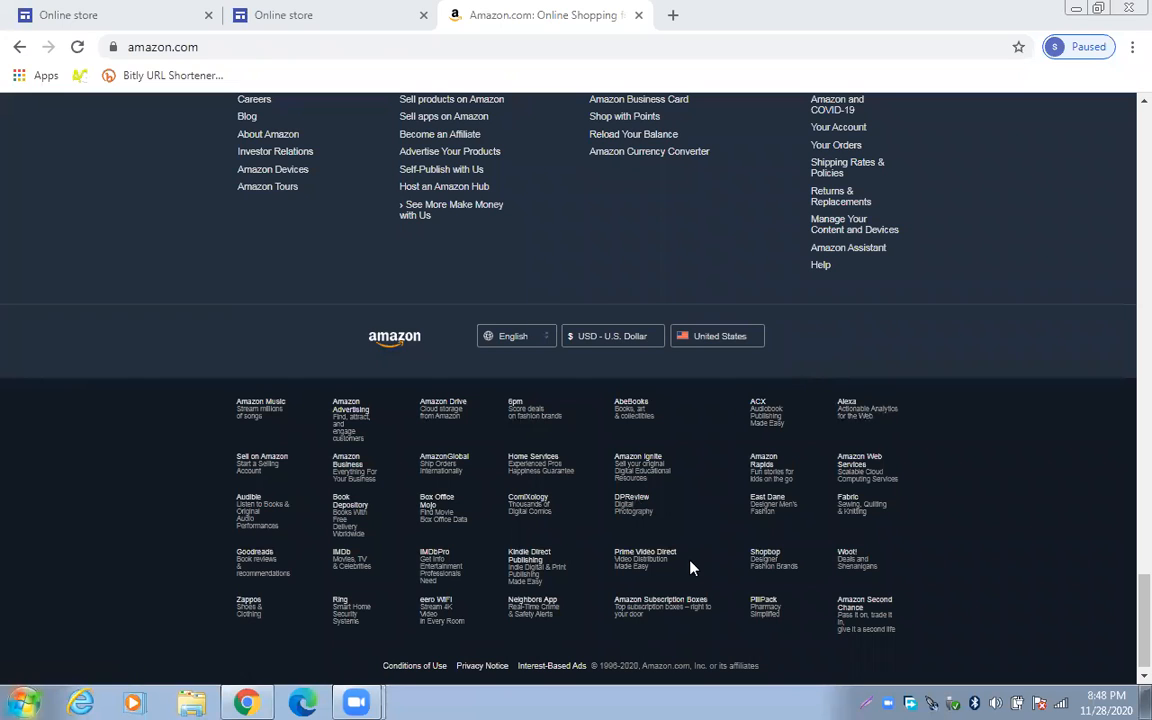
pyautogui.moveTo(356, 698)
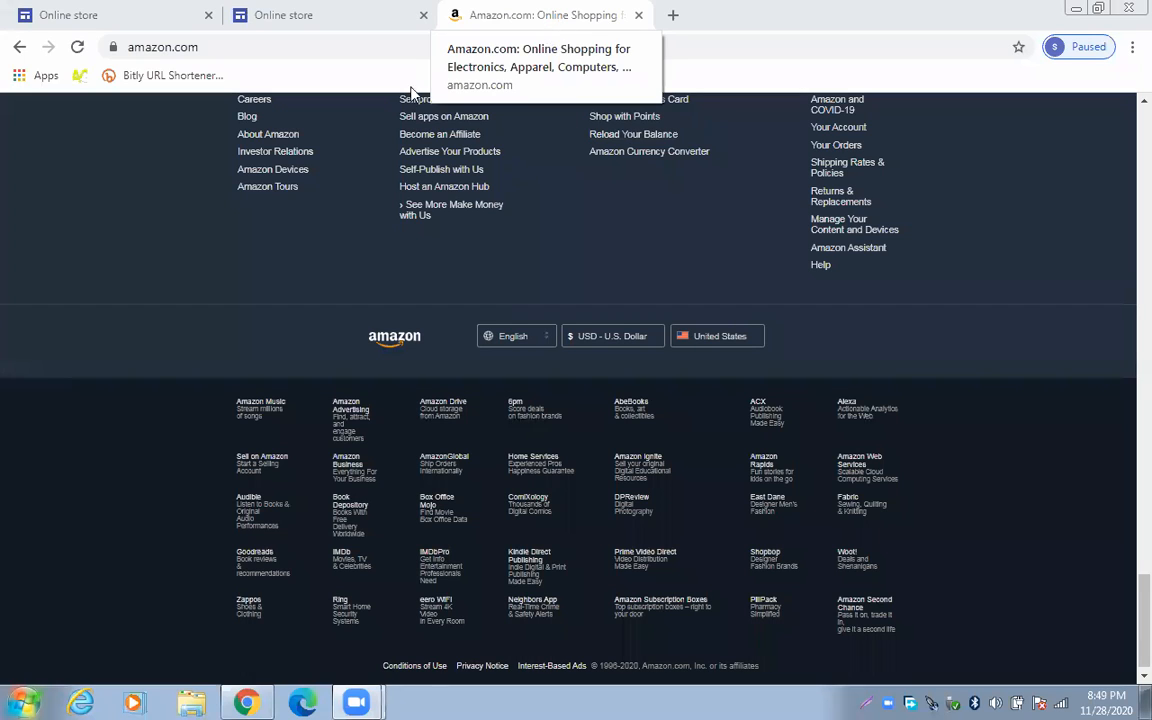
# Reload amazon.com and scroll down to the footer's Make Money with Us column
pyautogui.click(253, 50)
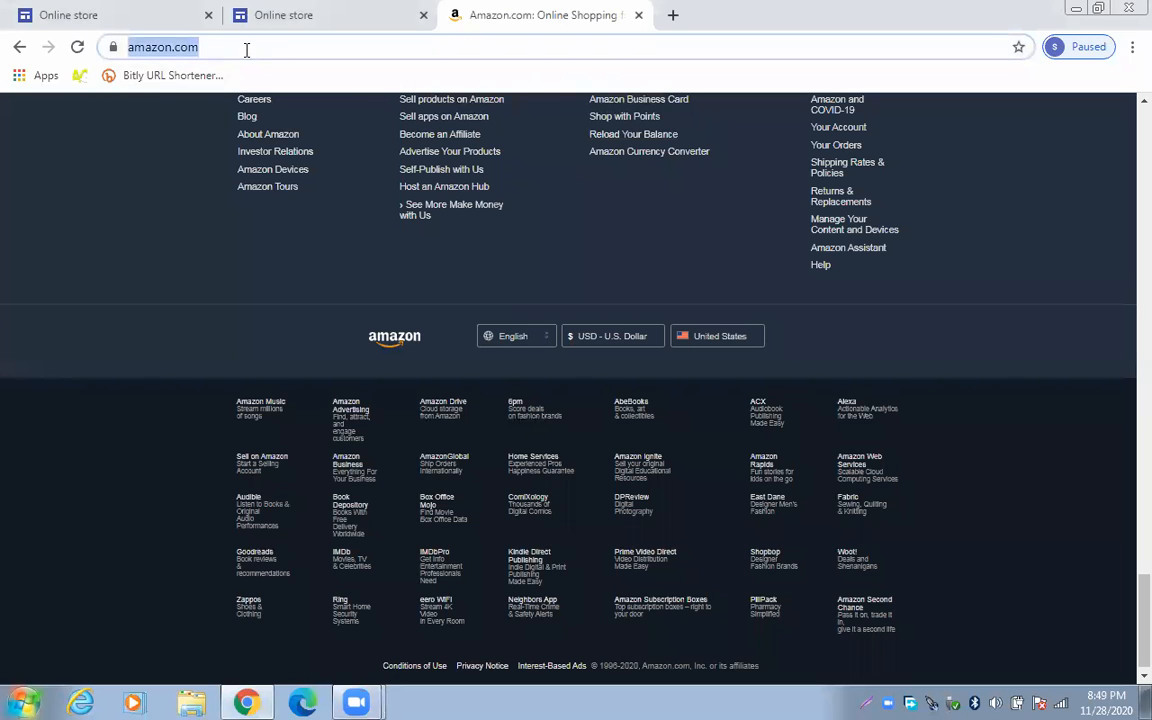
pyautogui.press('Return')
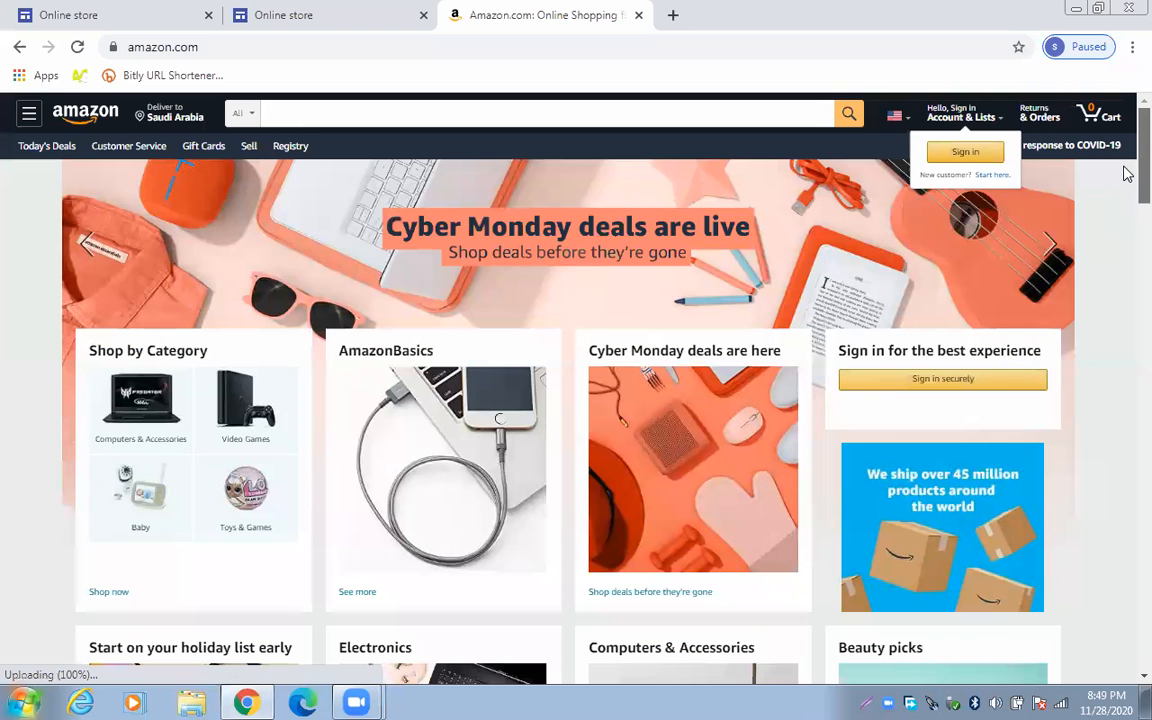
pyautogui.scroll(-1, 1127, 240)
pyautogui.scroll(-20, 1127, 263)
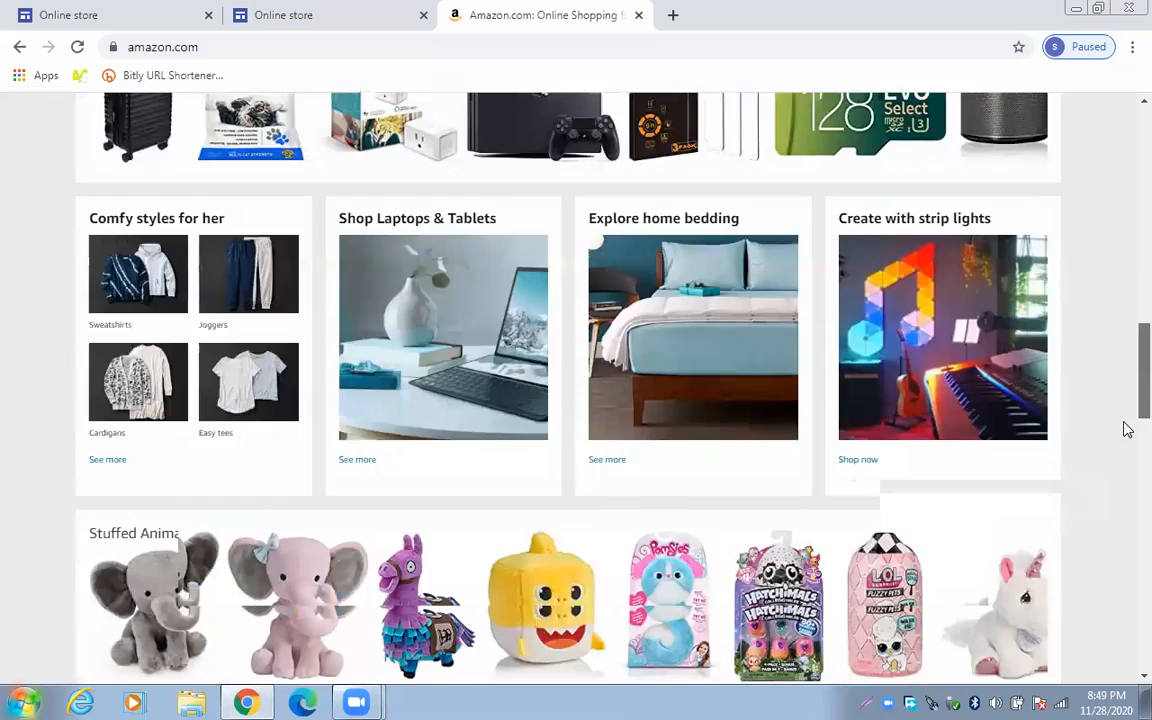
pyautogui.scroll(-5, 1127, 596)
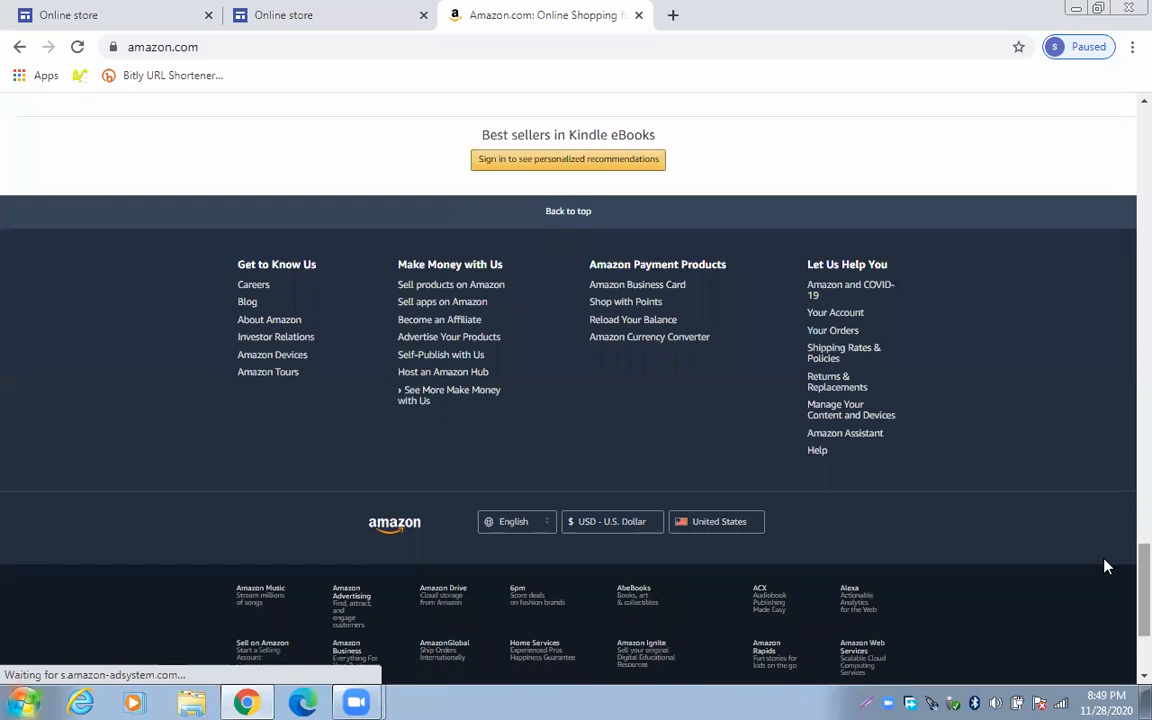
# Open 'Become an Affiliate' from the footer and scroll through the Amazon Associates page
pyautogui.click(457, 326)
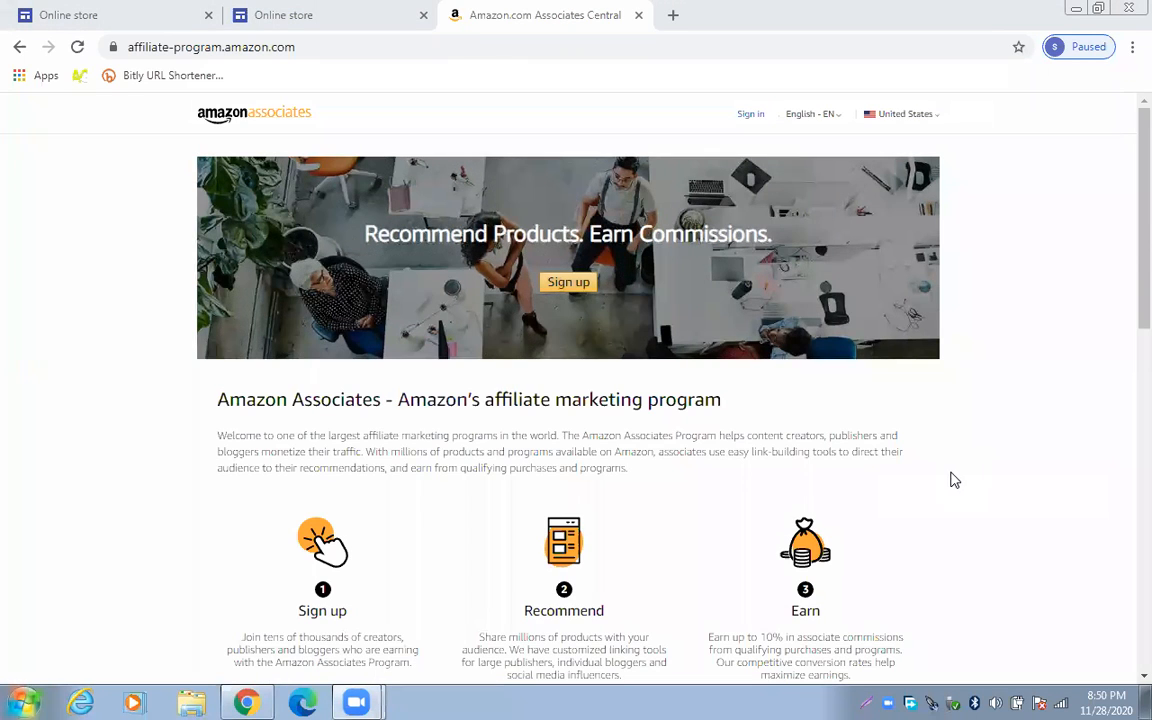
pyautogui.moveTo(356, 702)
pyautogui.scroll(-2, 1127, 206)
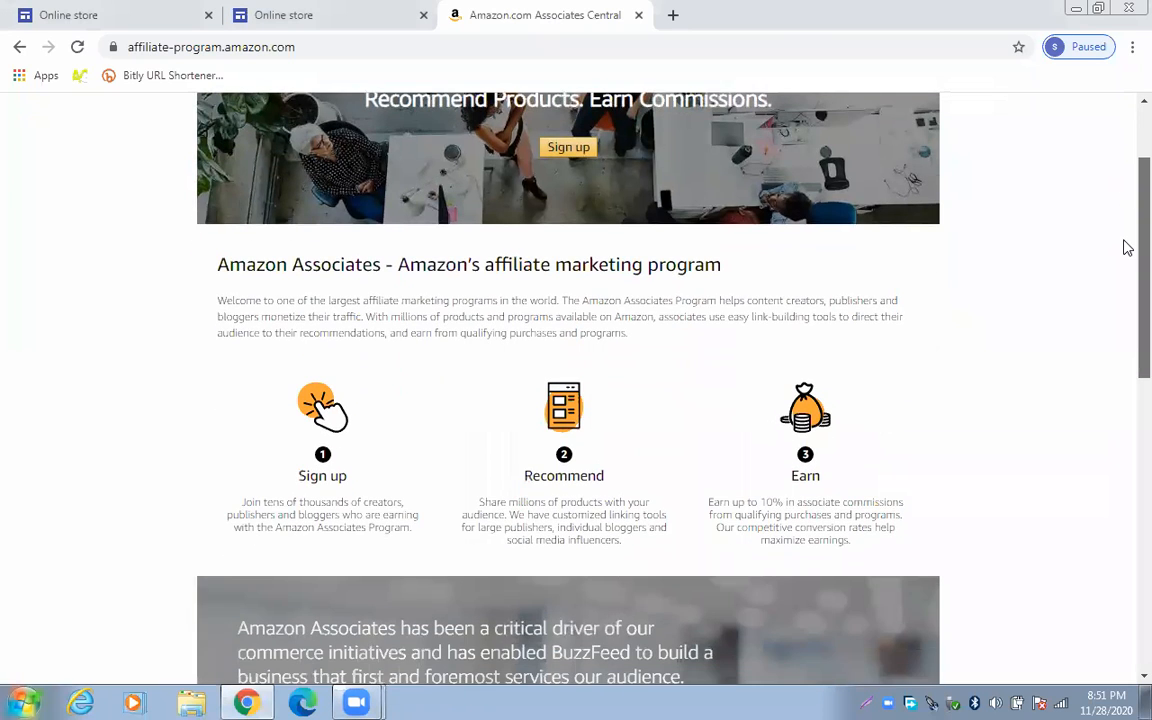
pyautogui.scroll(-1, 1124, 244)
pyautogui.scroll(3, 1124, 200)
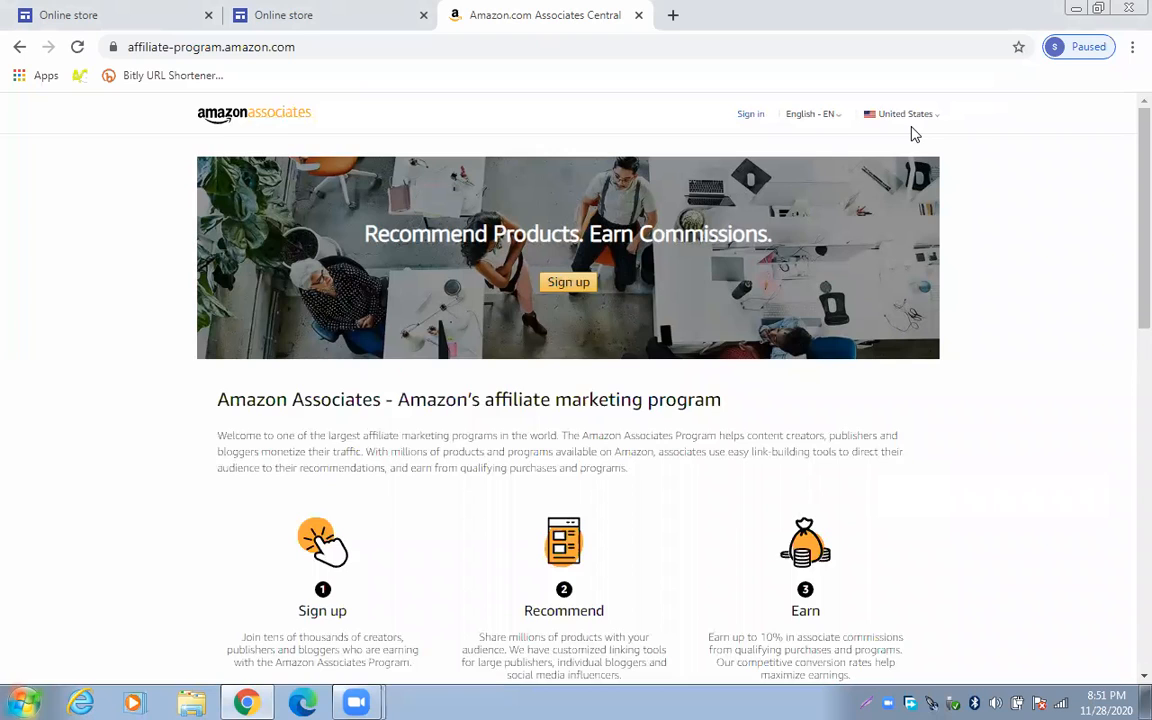
# Start the Associates sign-up and choose to create a new Amazon account
pyautogui.click(575, 284)
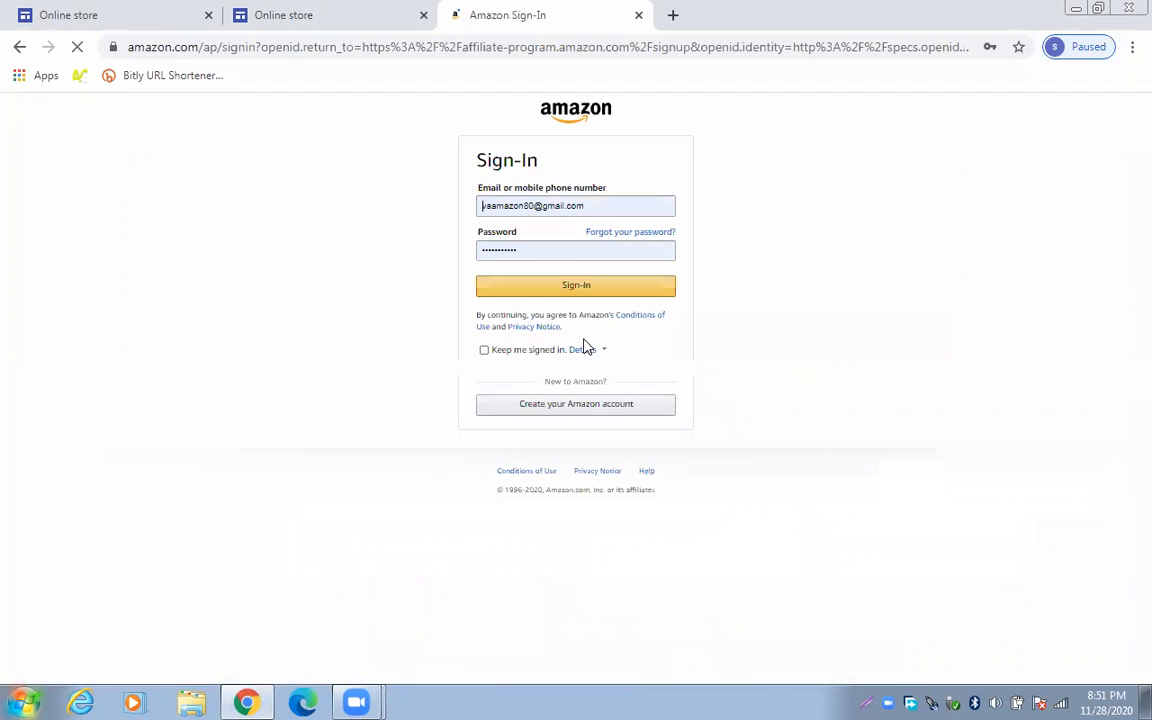
pyautogui.click(610, 409)
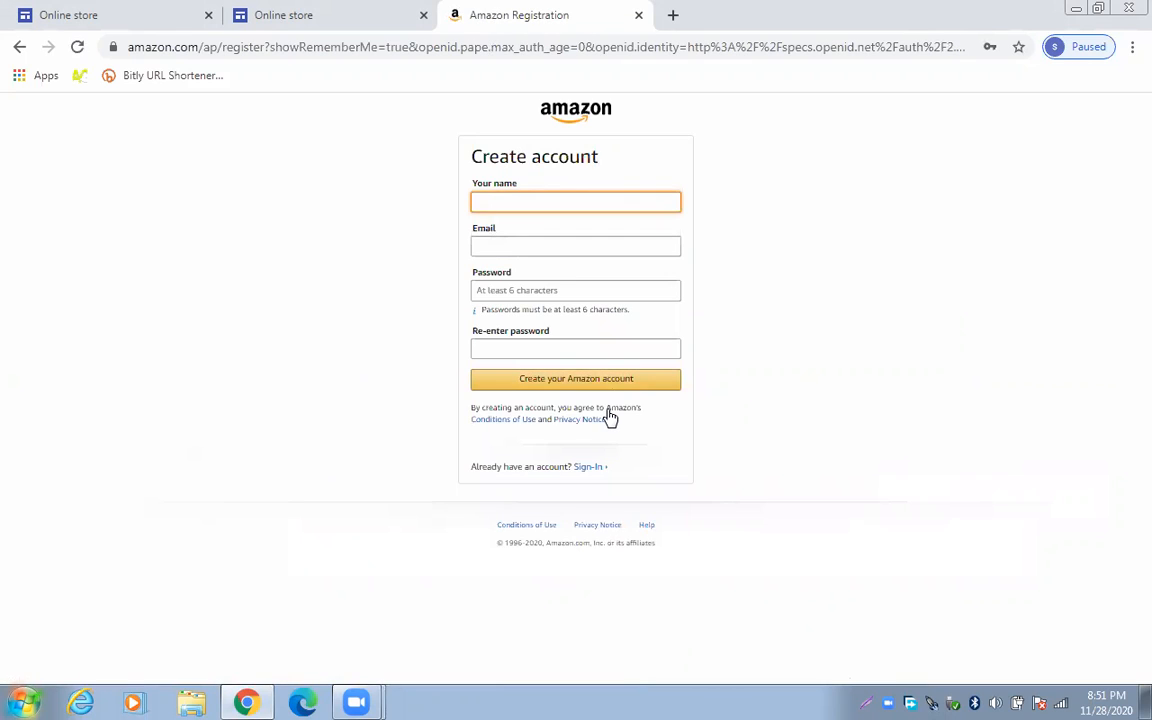
# Register with your name, a saved e-mail and a confirmed password, then submit and save the password
pyautogui.write('syed zaryab')
pyautogui.click(569, 246)
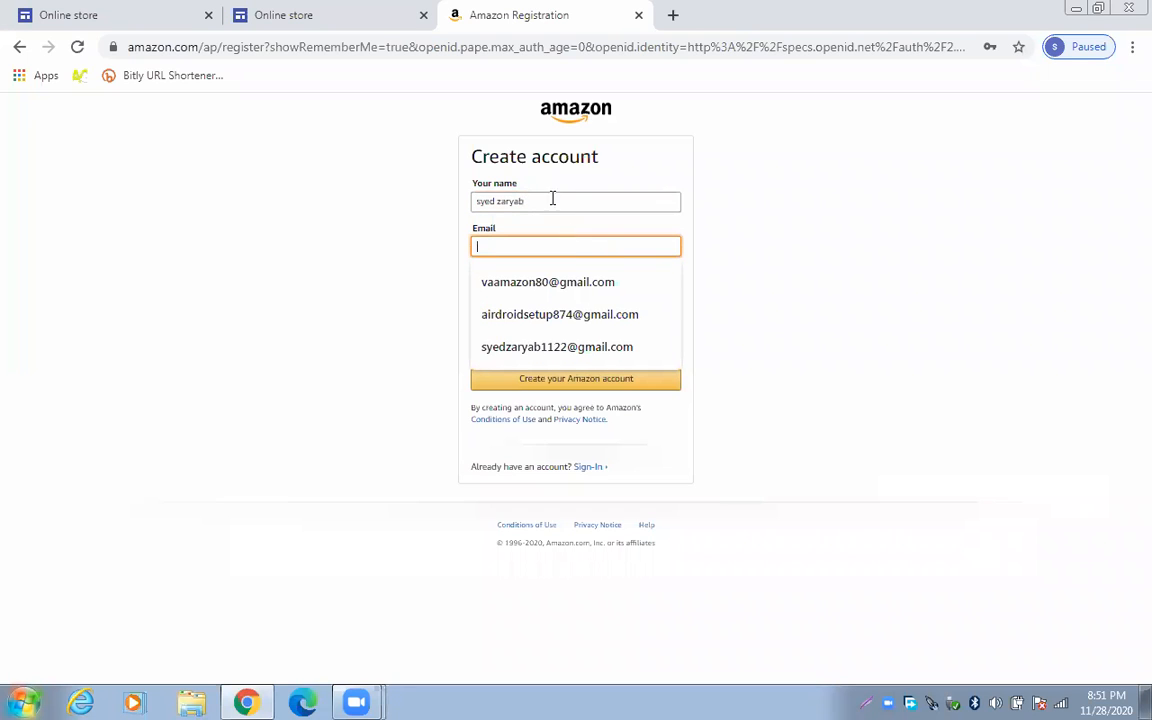
pyautogui.click(618, 346)
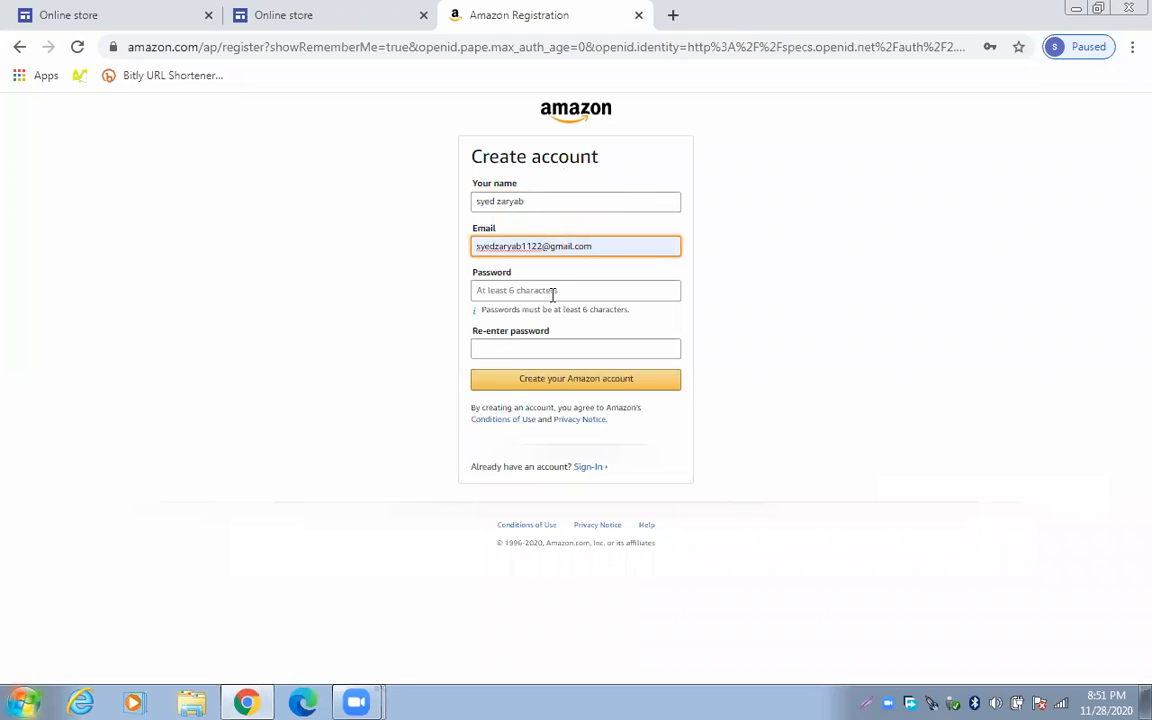
pyautogui.click(554, 291)
pyautogui.write('******')
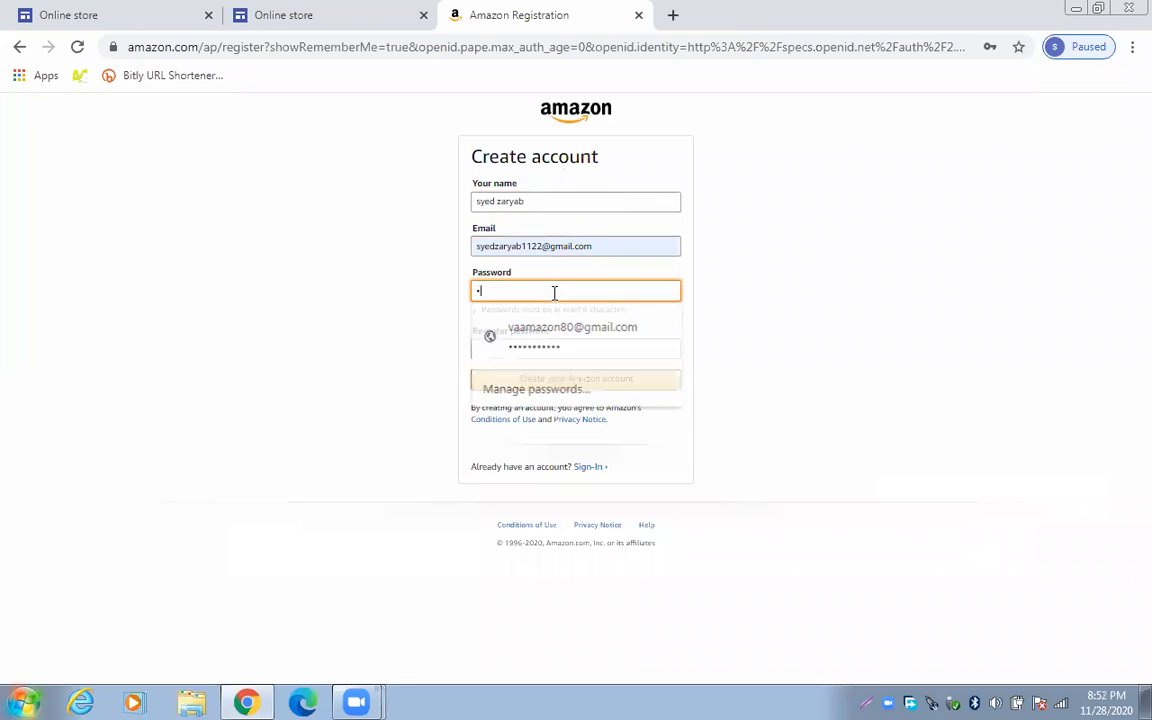
pyautogui.write('*****')
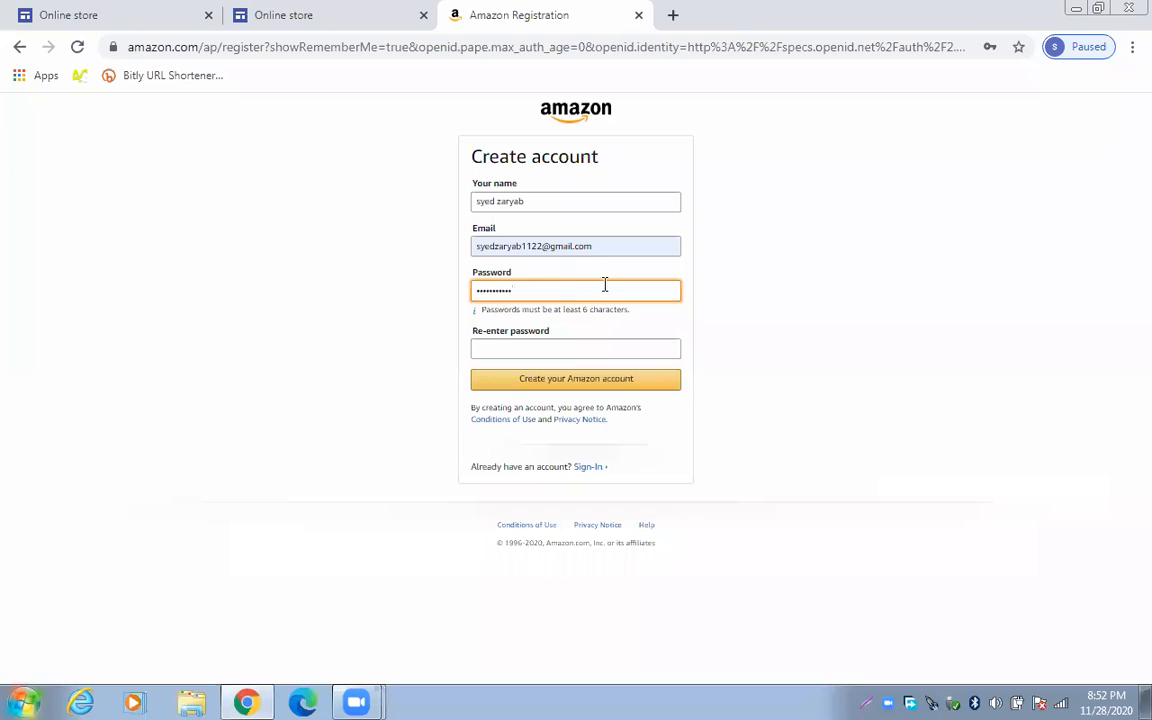
pyautogui.click(558, 347)
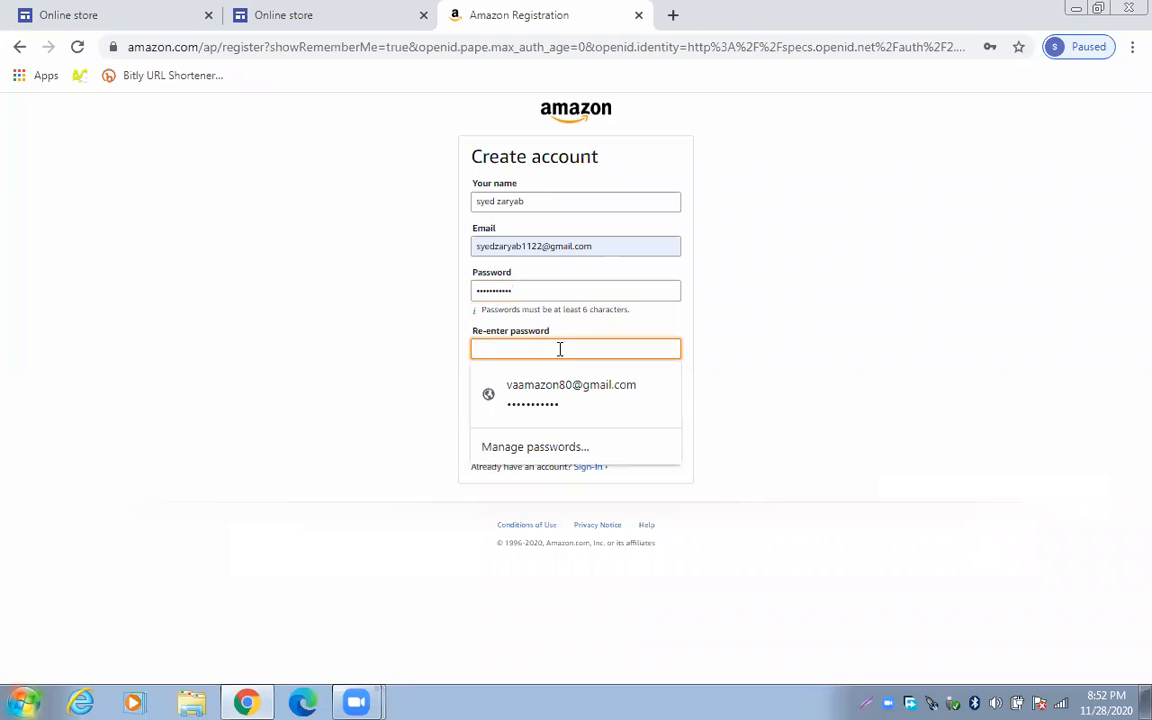
pyautogui.write('******')
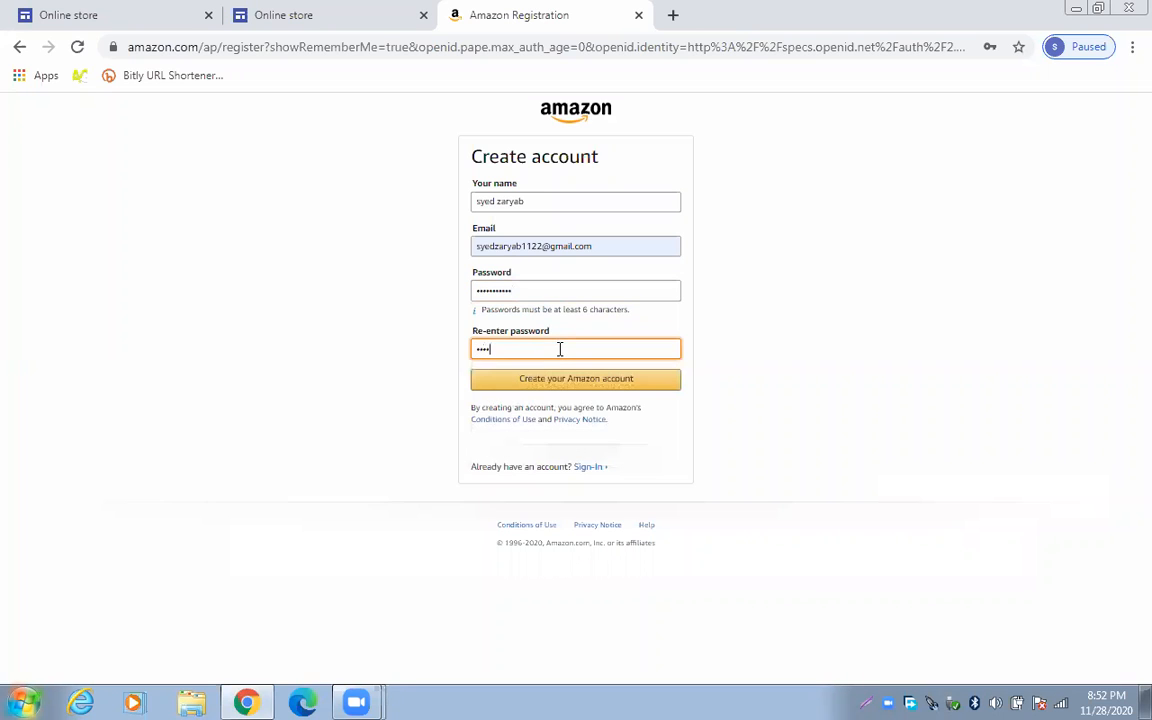
pyautogui.write('*****')
pyautogui.press('BackSpace')
pyautogui.press('BackSpace')
pyautogui.press('BackSpace')
pyautogui.press('BackSpace')
pyautogui.press('BackSpace')
pyautogui.press('BackSpace')
pyautogui.press('BackSpace')
pyautogui.press('BackSpace')
pyautogui.press('BackSpace')
pyautogui.press('BackSpace')
pyautogui.press('BackSpace')
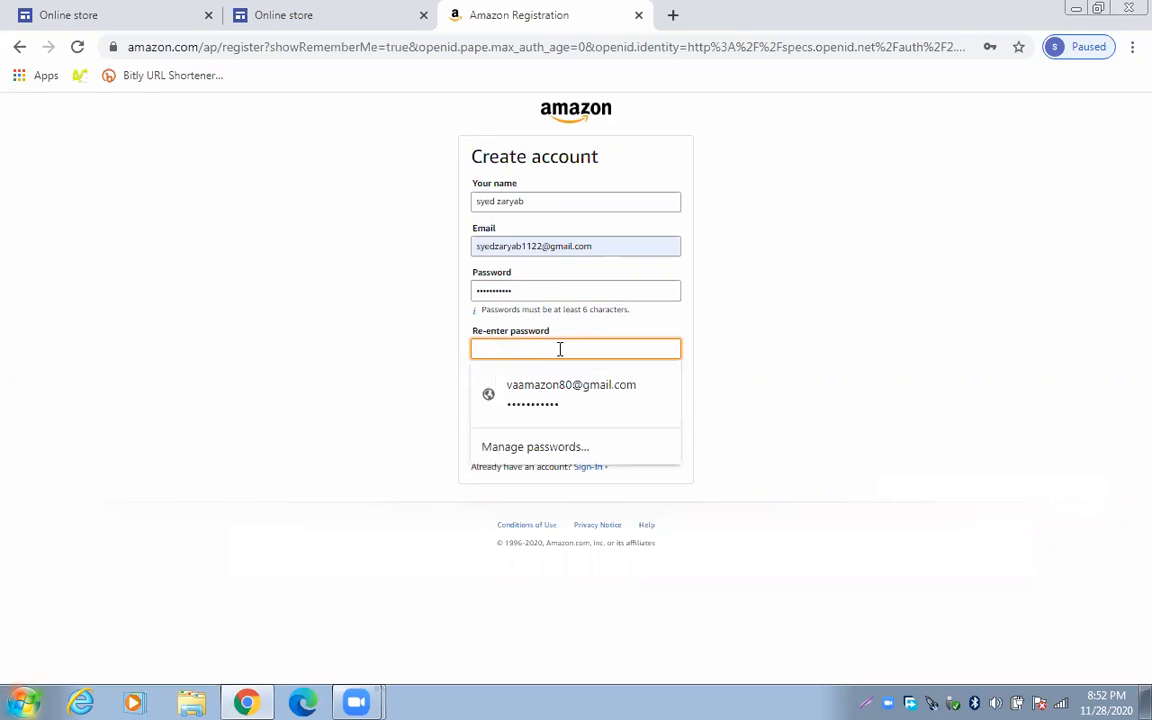
pyautogui.write('******')
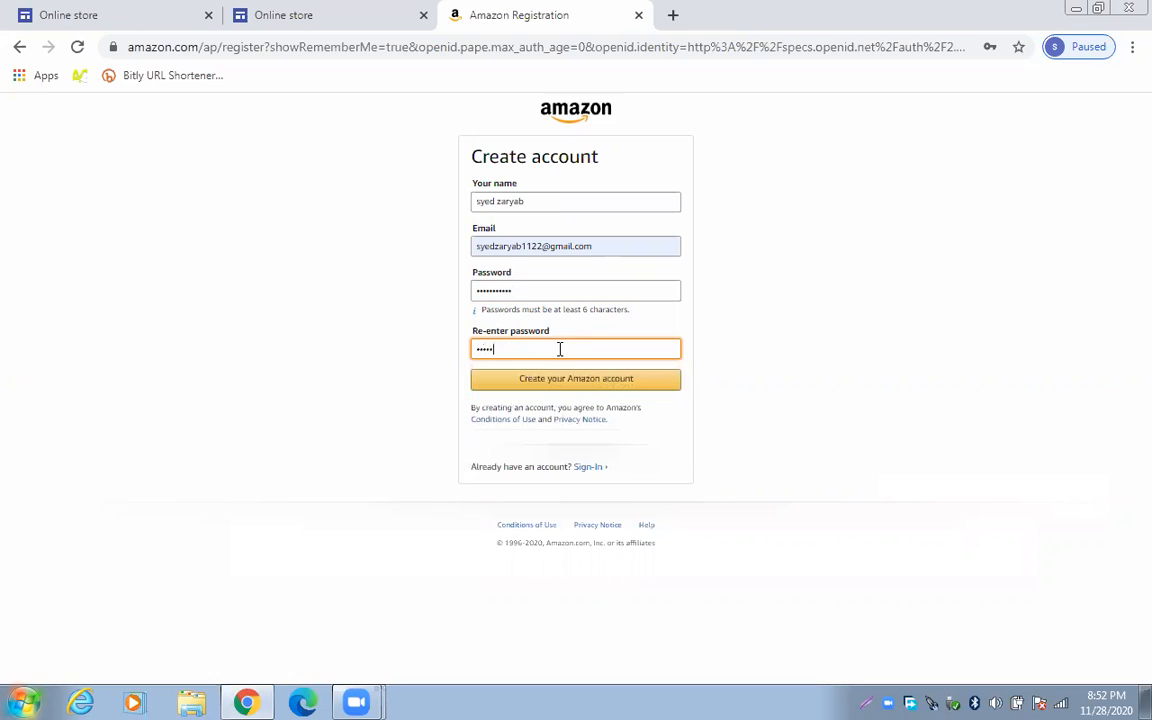
pyautogui.write('*****')
pyautogui.click(614, 381)
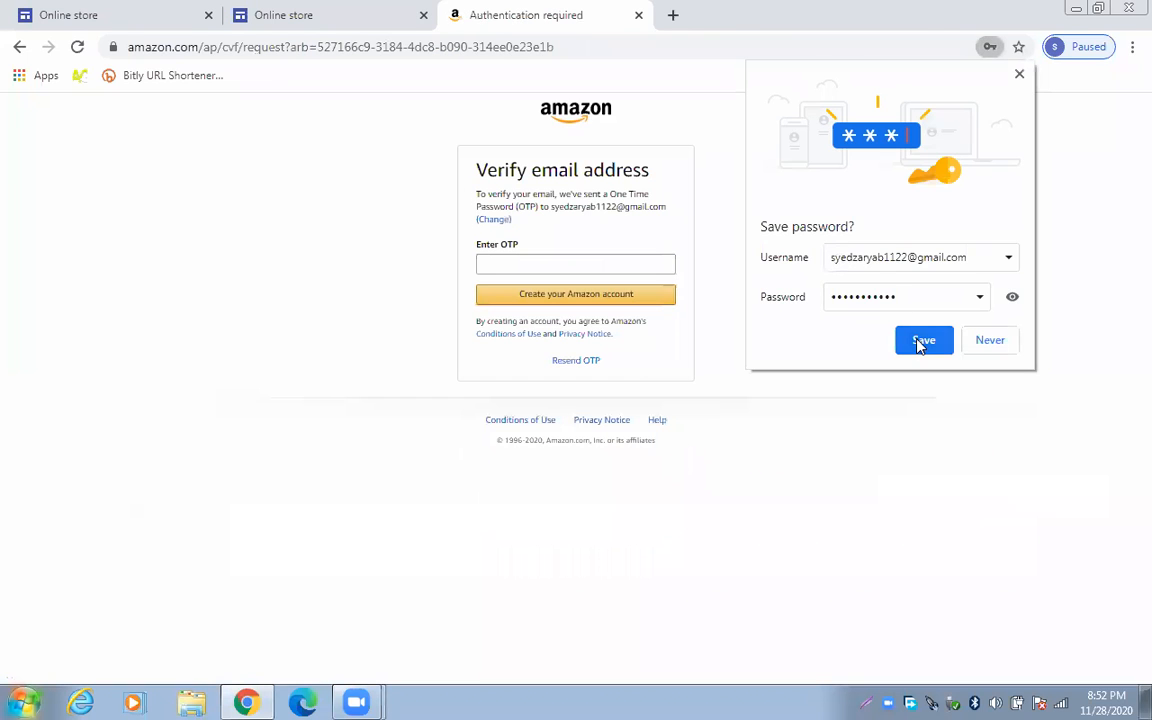
pyautogui.click(922, 341)
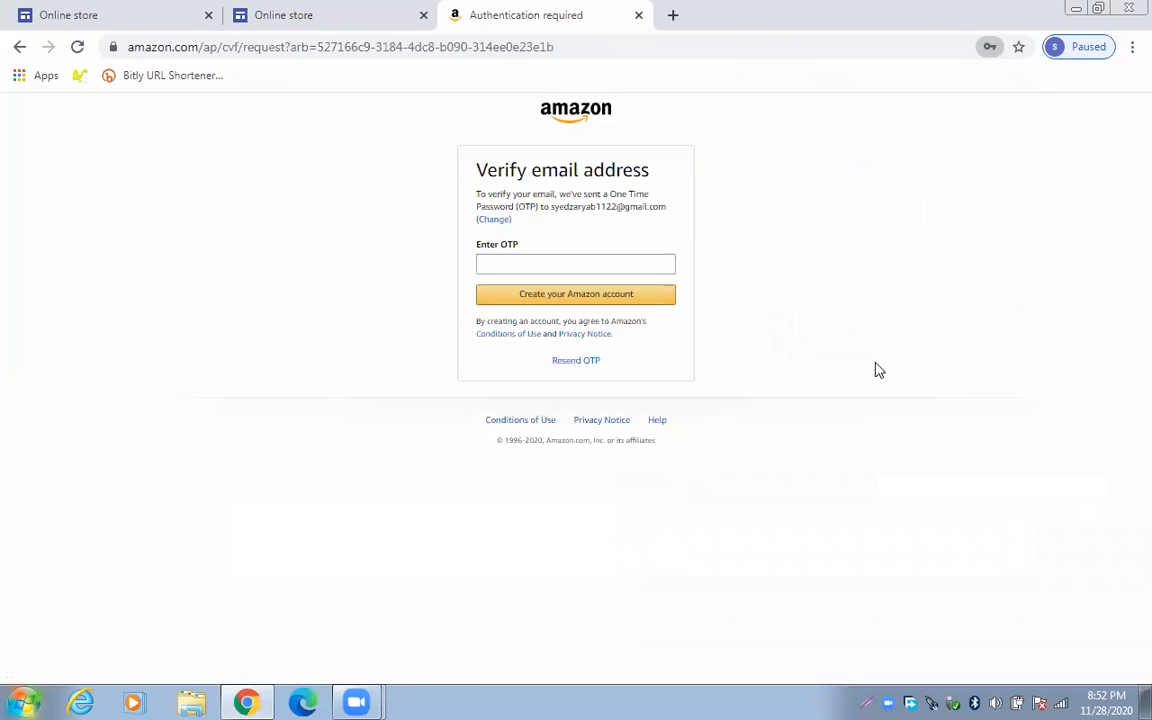
# Search 'email' in a new tab and open Gmail from the results
pyautogui.click(674, 16)
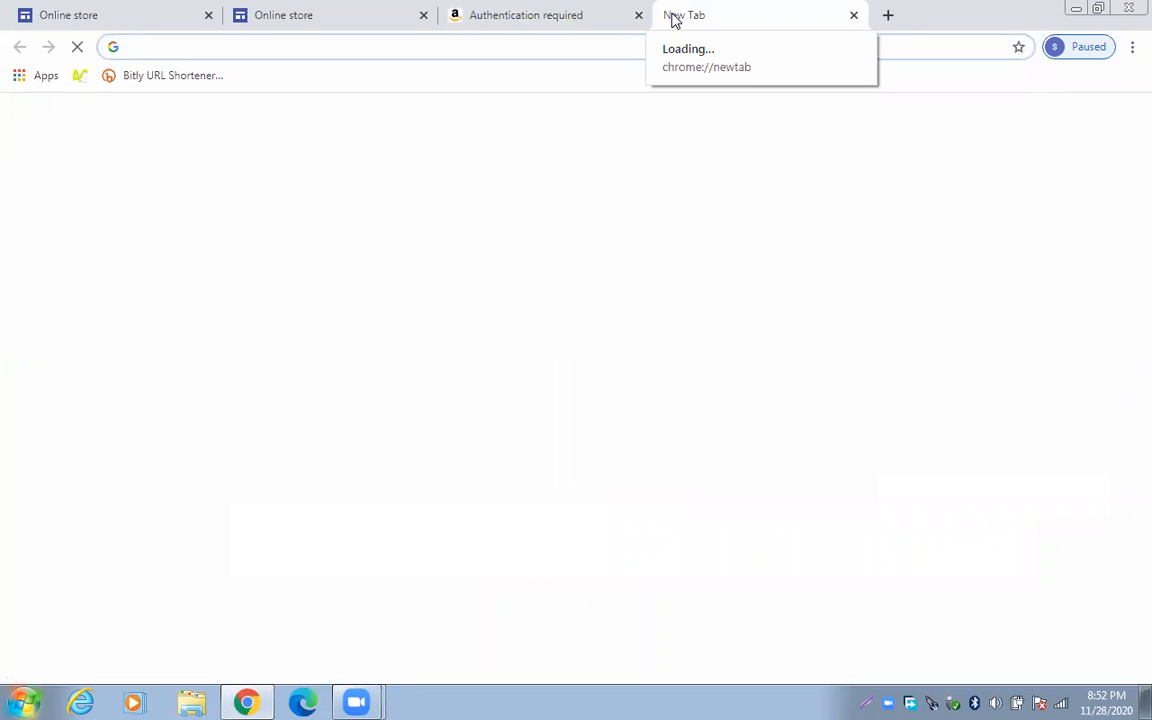
pyautogui.write('em')
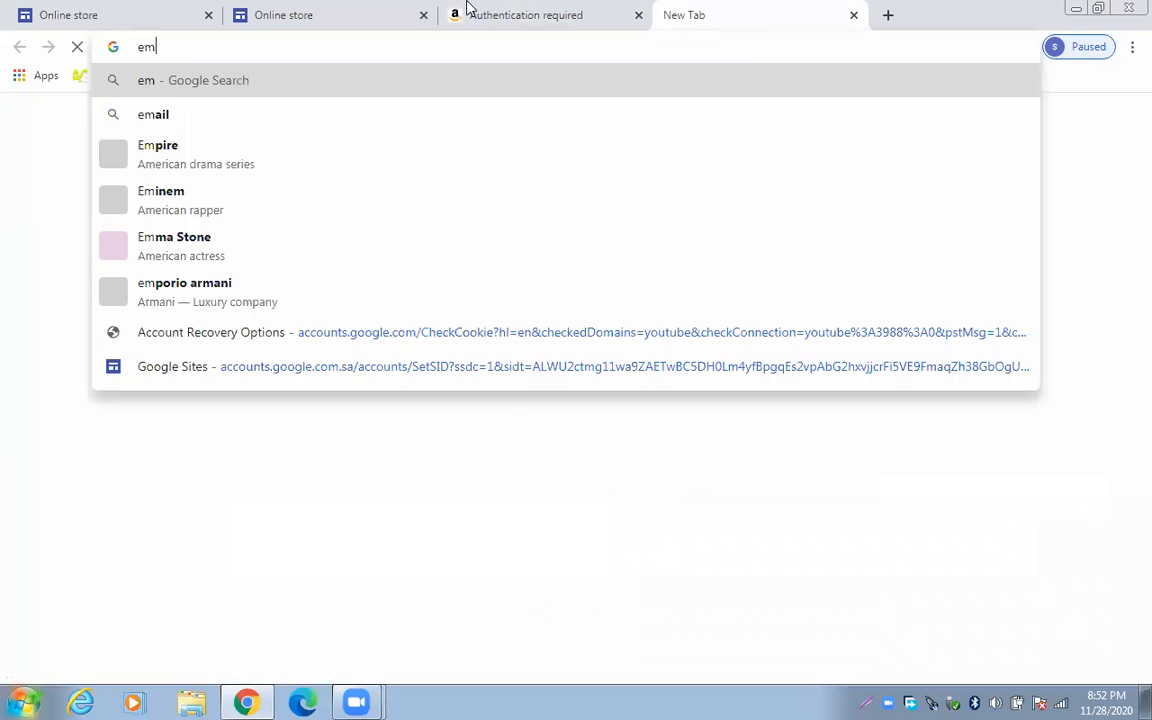
pyautogui.click(333, 113)
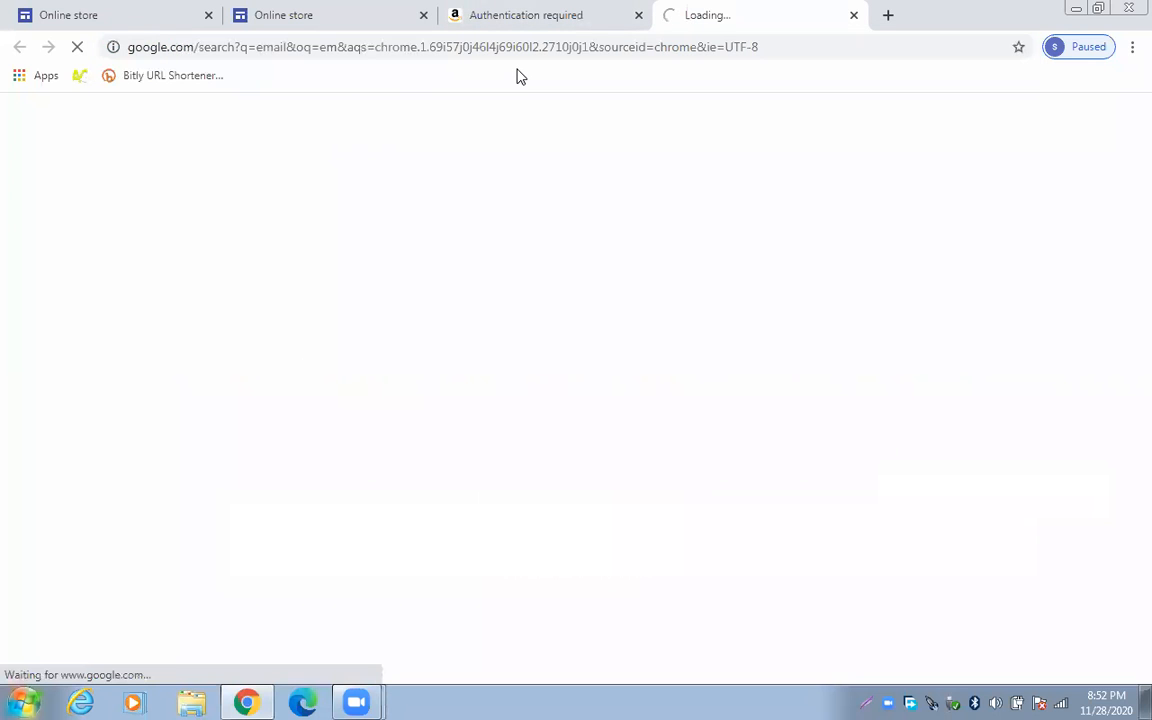
pyautogui.click(565, 40)
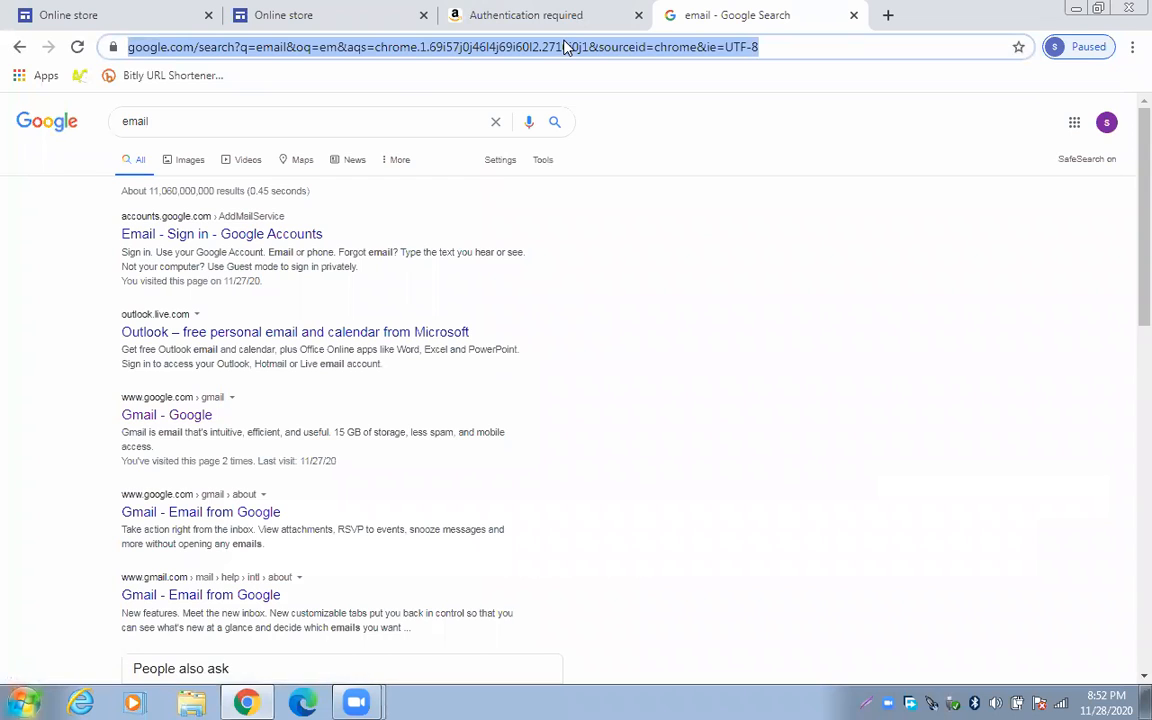
pyautogui.click(172, 414)
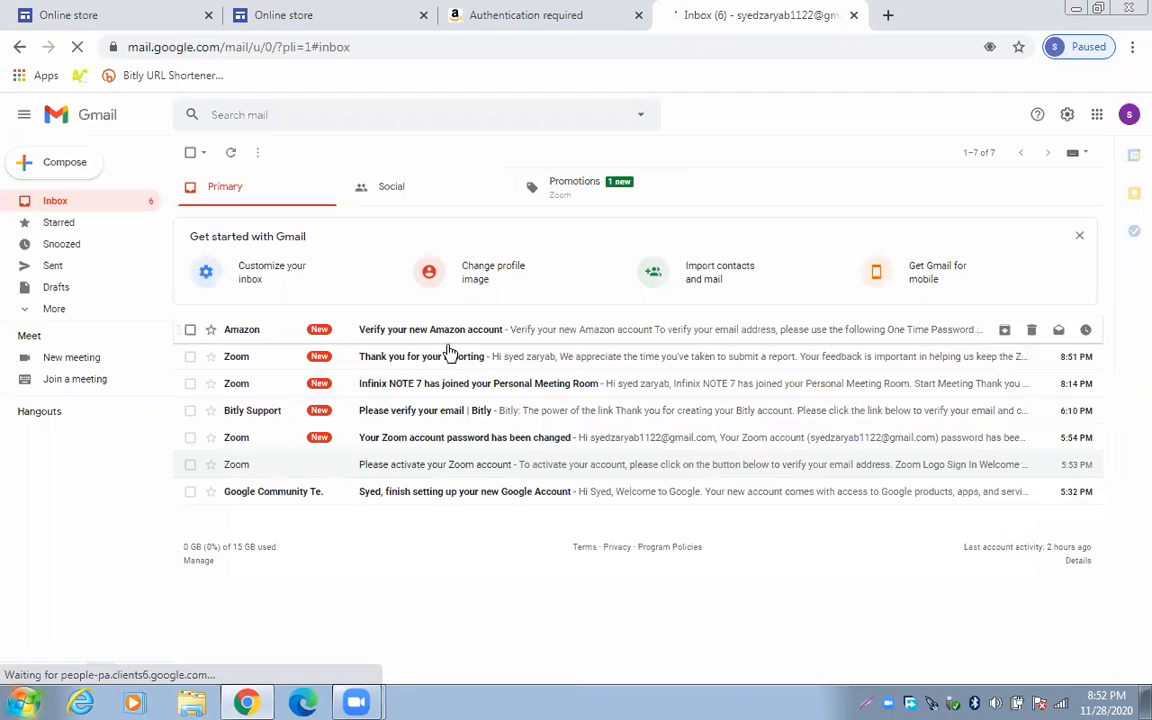
# Copy the one-time password from Amazon's verification email and return to the Amazon tab
pyautogui.click(452, 331)
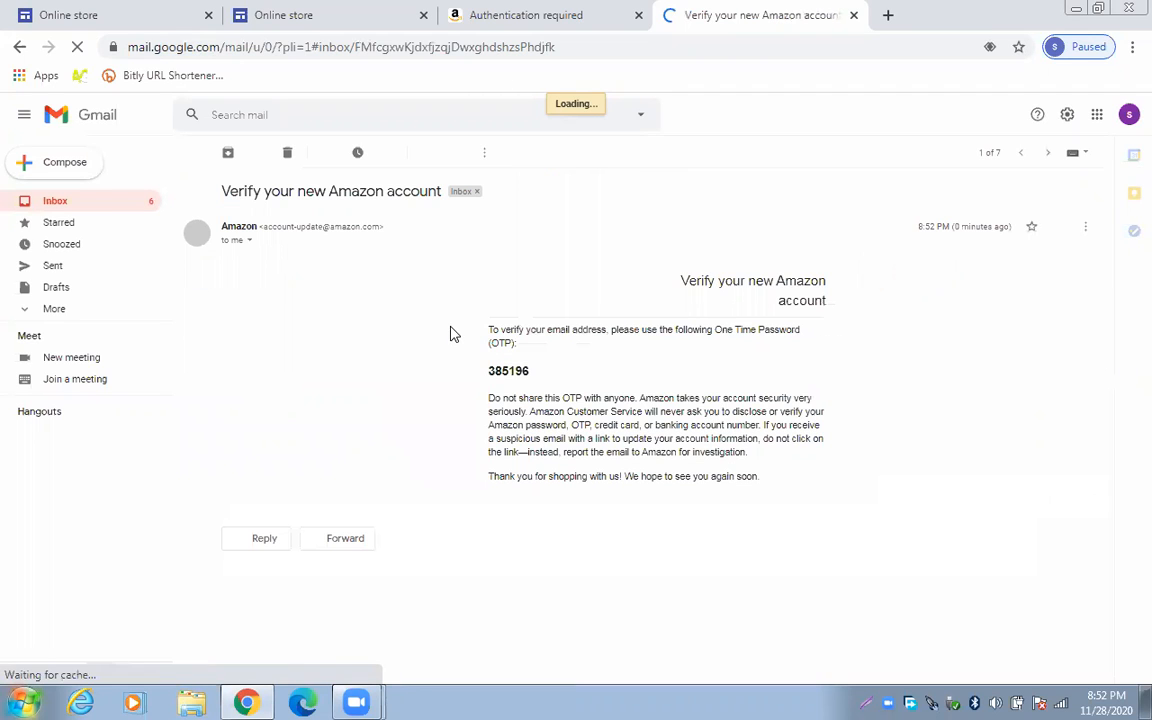
pyautogui.doubleClick(505, 370)
pyautogui.hotkey('ctrl', 'c')
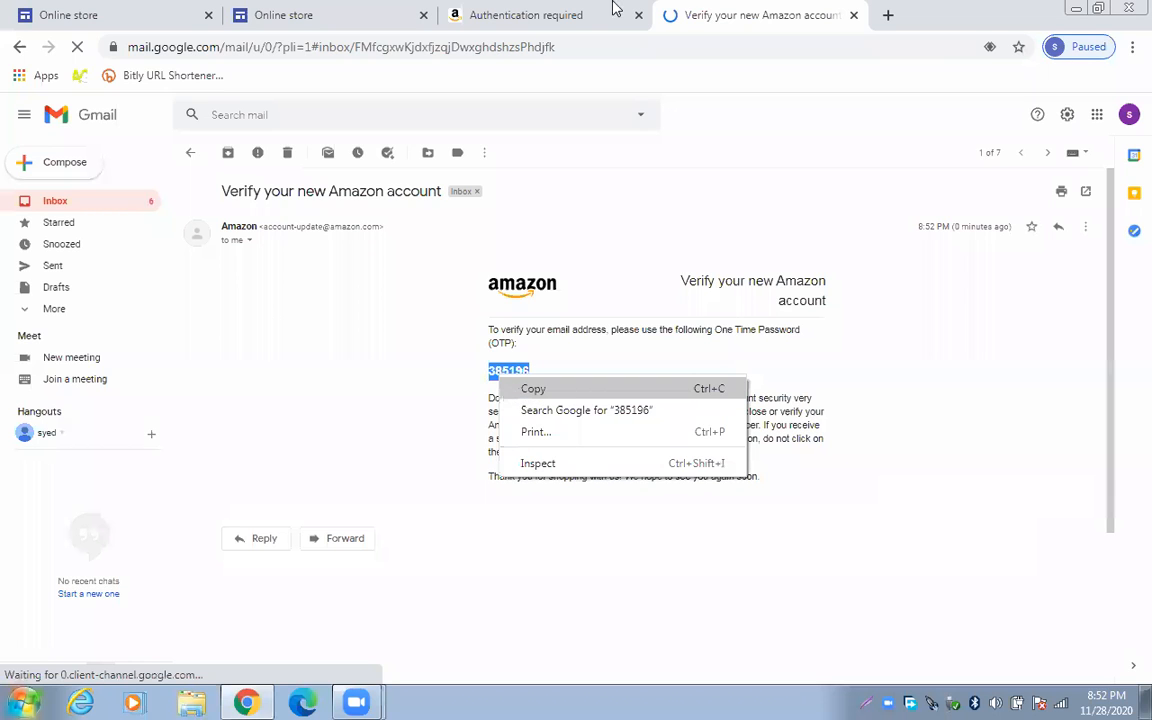
pyautogui.click(616, 8)
# Paste the emailed one-time password into the Enter OTP box and submit it
pyautogui.rightClick(541, 265)
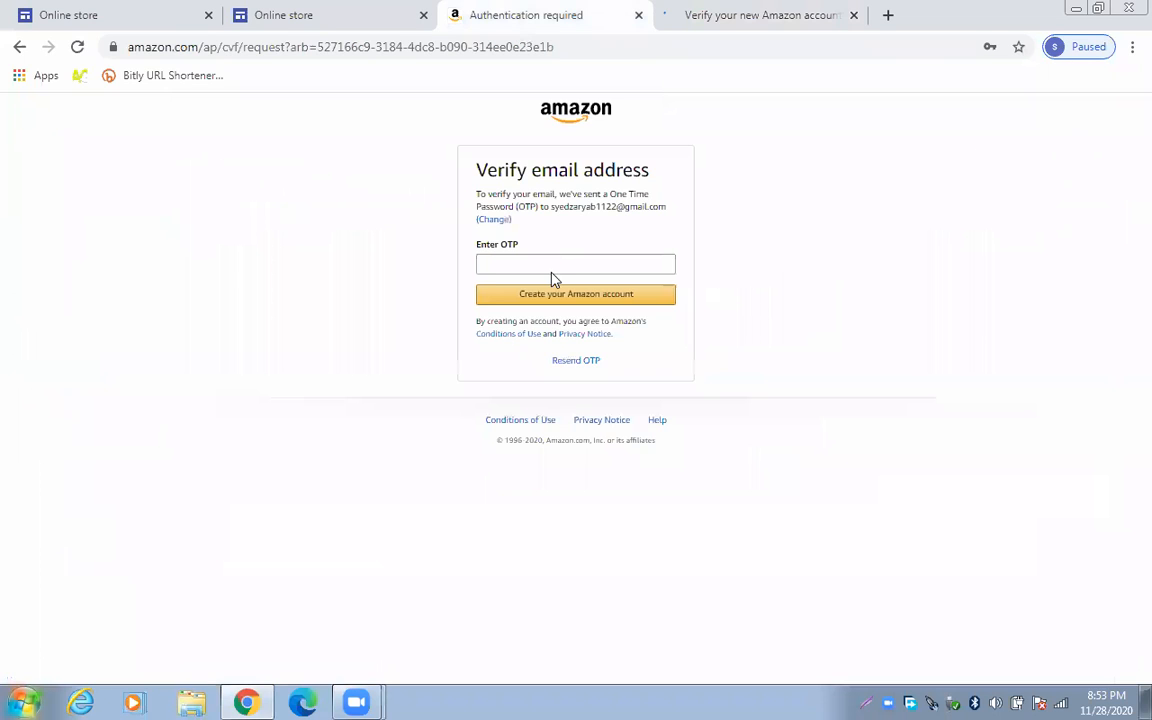
pyautogui.click(586, 376)
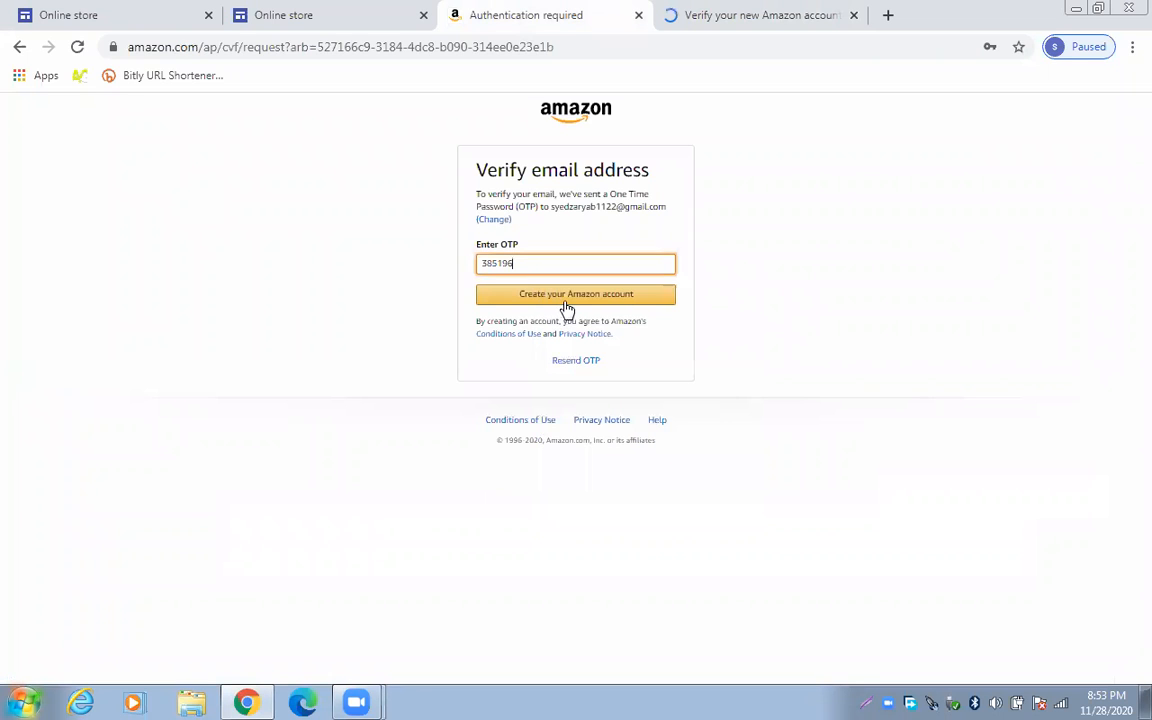
pyautogui.press('Return')
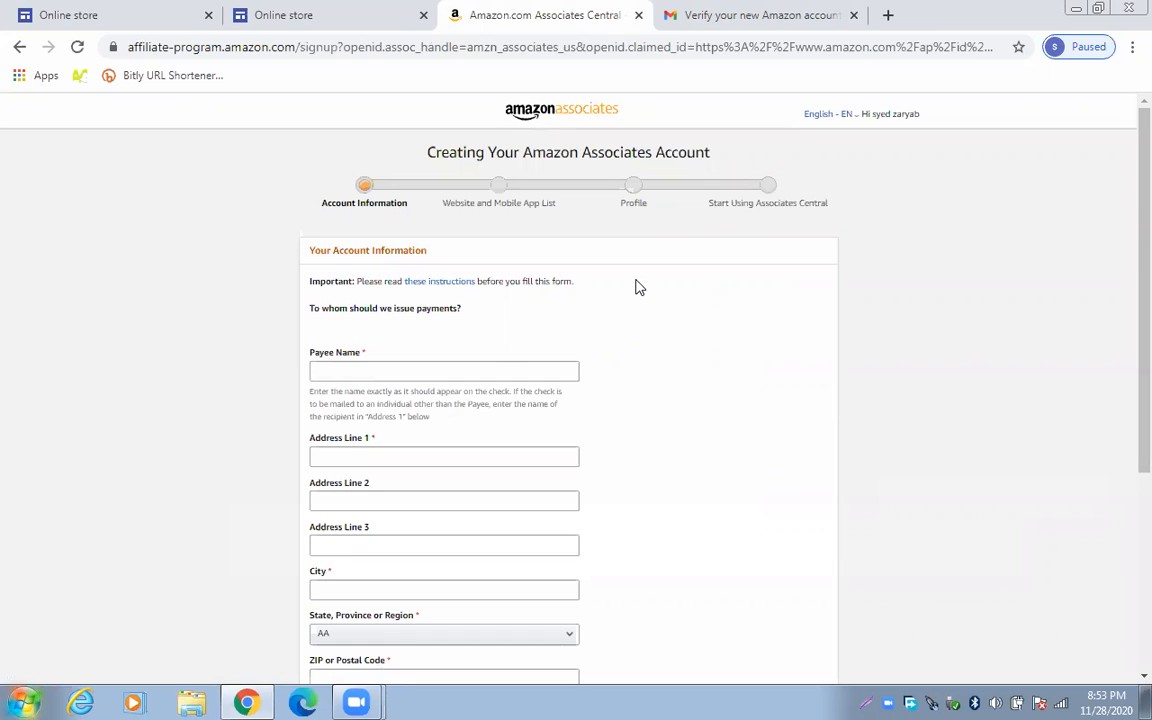
# Enter the payee's full name in the Payee Name field, correcting the initial typo
pyautogui.moveTo(1125, 224); pyautogui.dragTo(1124, 300)
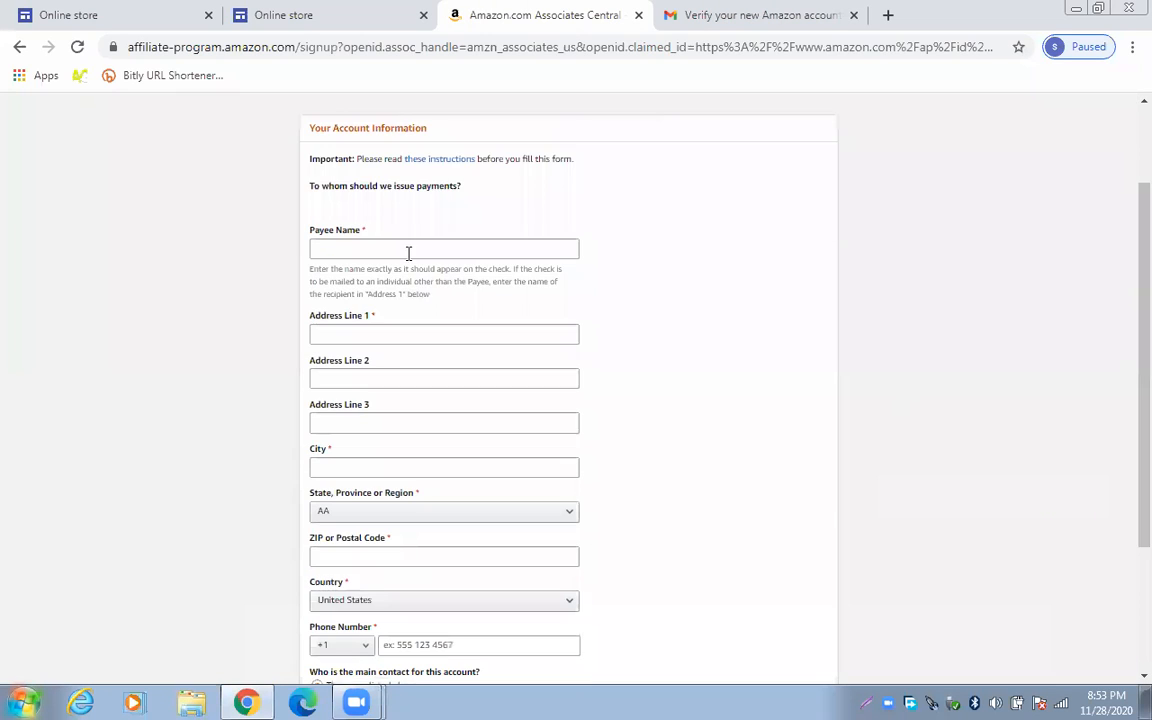
pyautogui.click(410, 247)
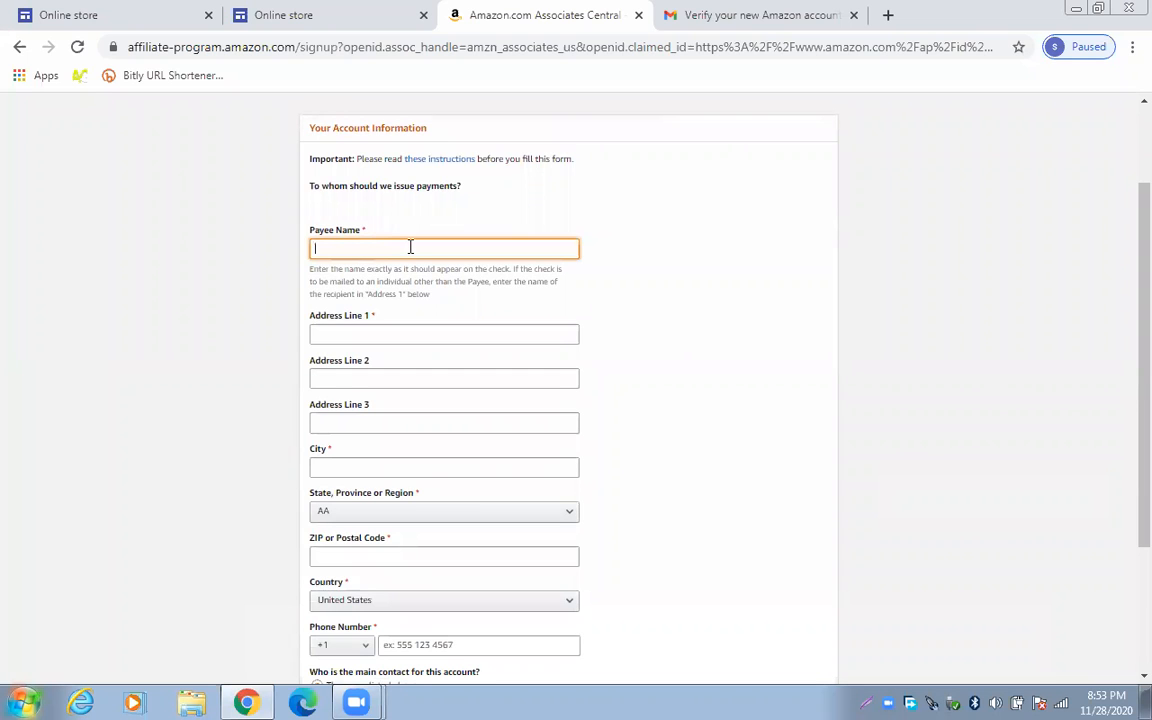
pyautogui.write('S')
pyautogui.write('ary')
pyautogui.write('ab')
pyautogui.write('al')
pyautogui.write('i')
pyautogui.moveTo(360, 252); pyautogui.dragTo(311, 247)
pyautogui.write('syed zaryab')
pyautogui.click(494, 333)
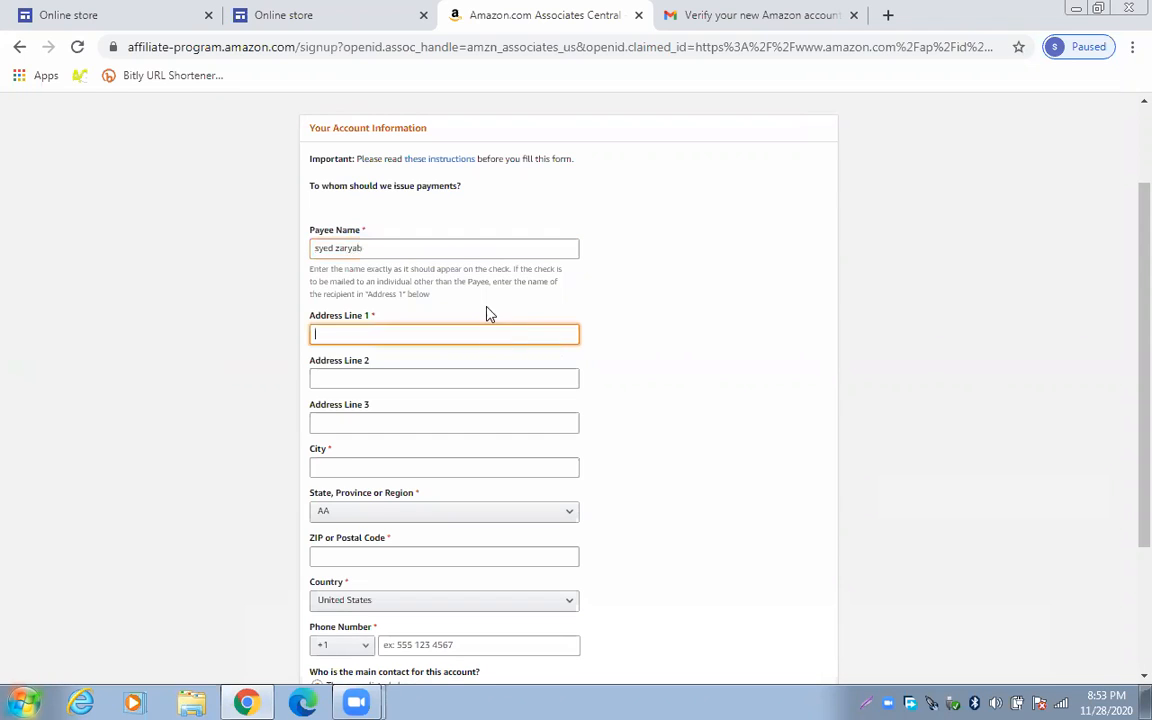
pyautogui.click(464, 250)
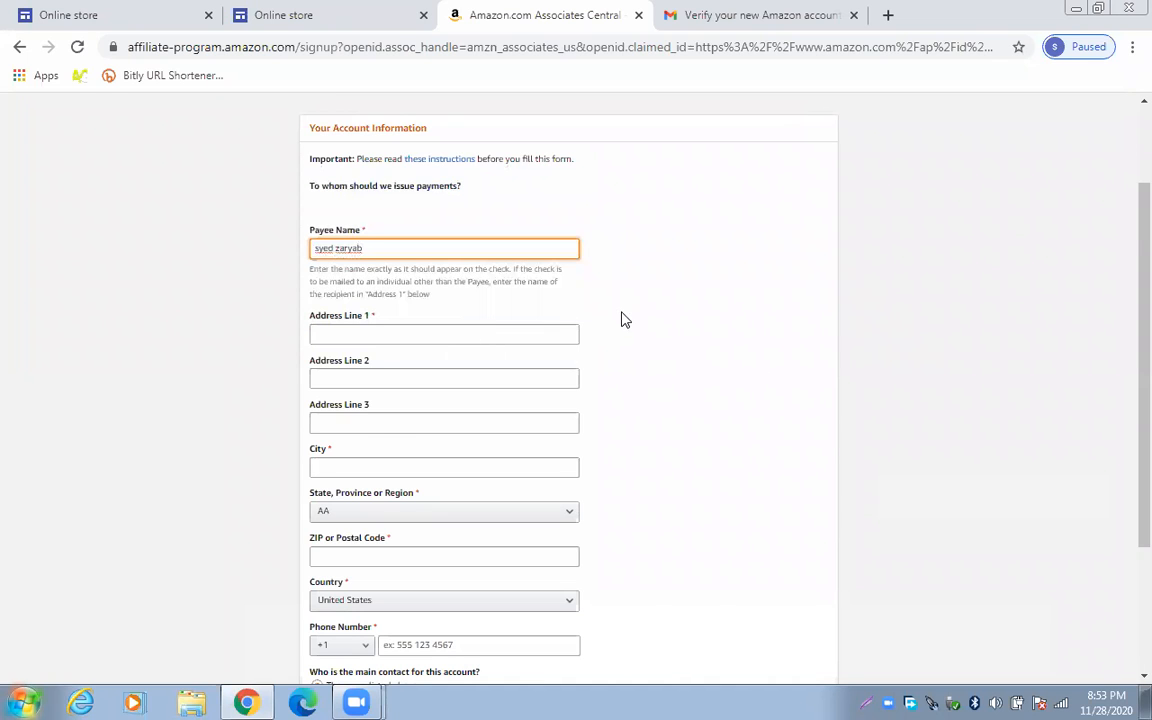
pyautogui.scroll(-1, 621, 319)
# Fill in the payee's three address lines and enter Riyadh as the city
pyautogui.click(492, 244)
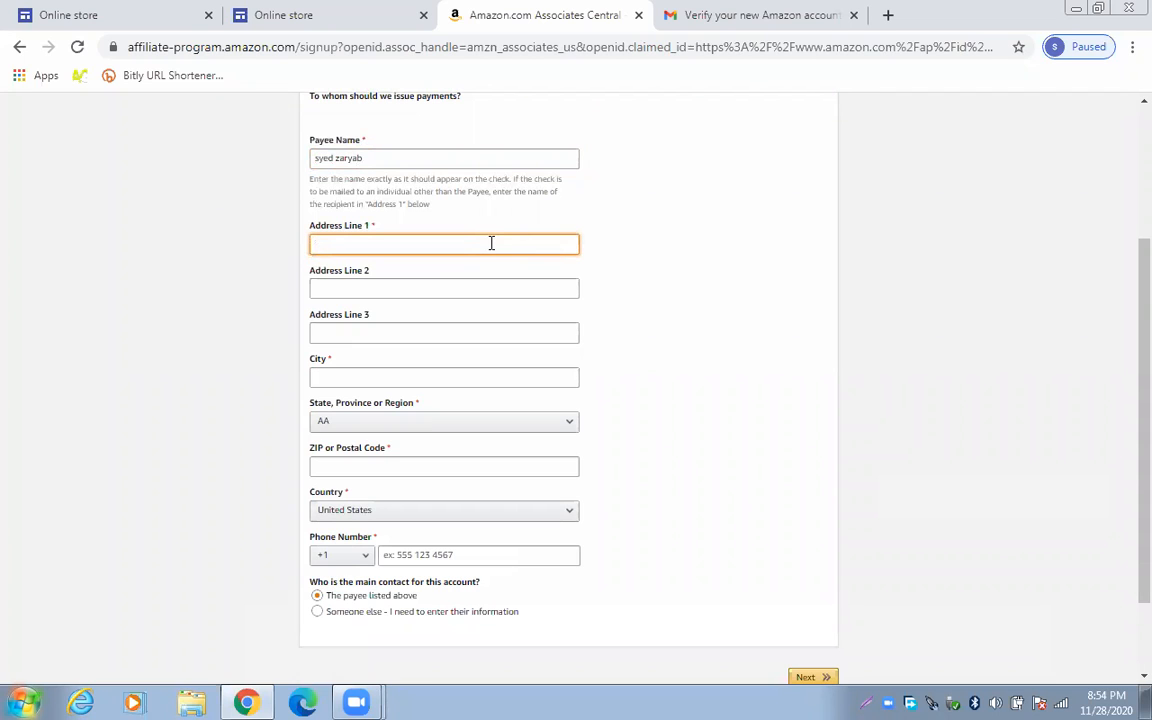
pyautogui.write('Bagh azad kashmir')
pyautogui.click(366, 288)
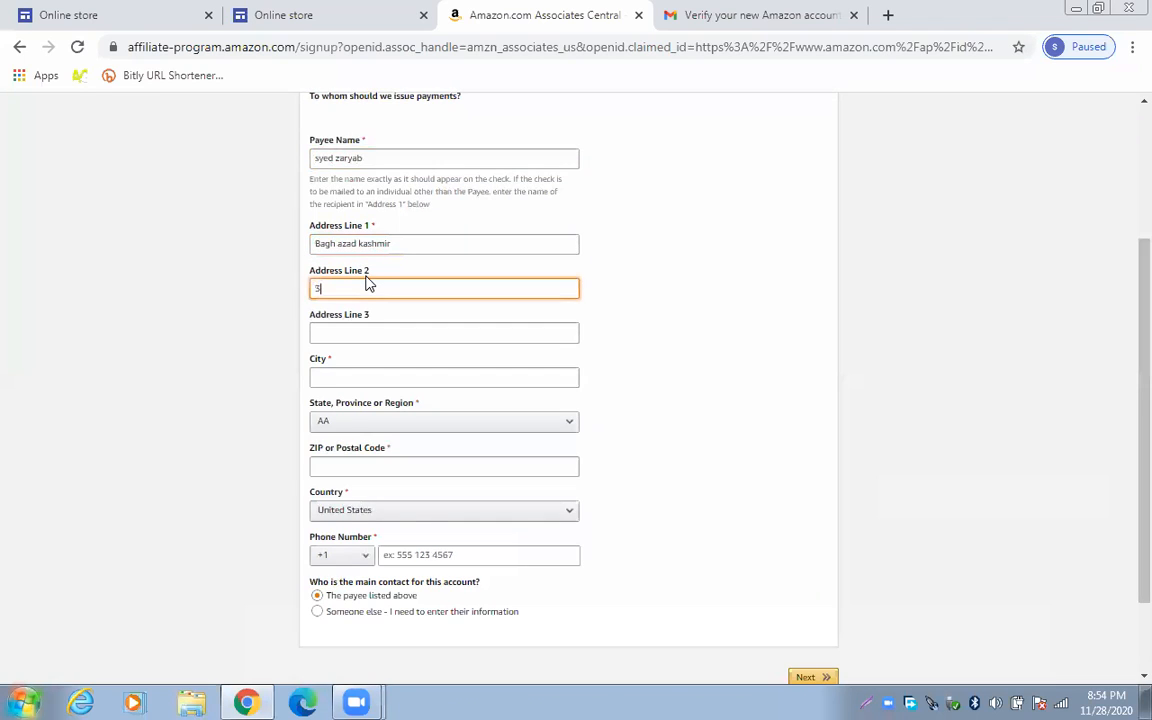
pyautogui.click(407, 323)
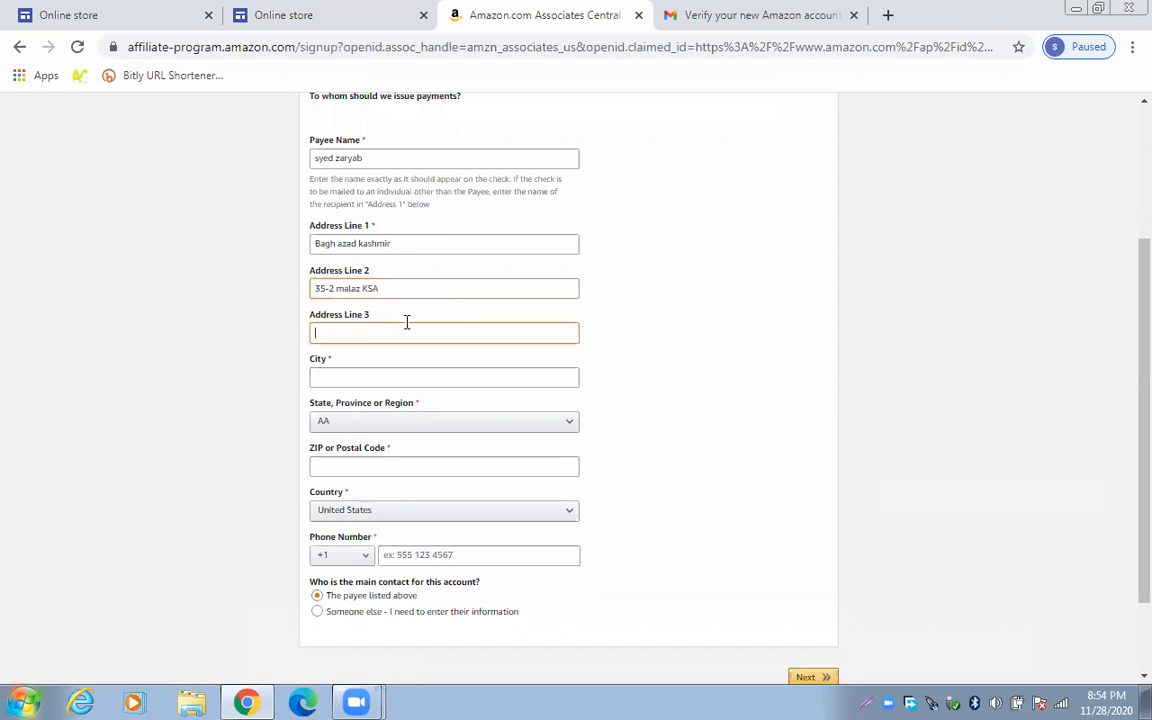
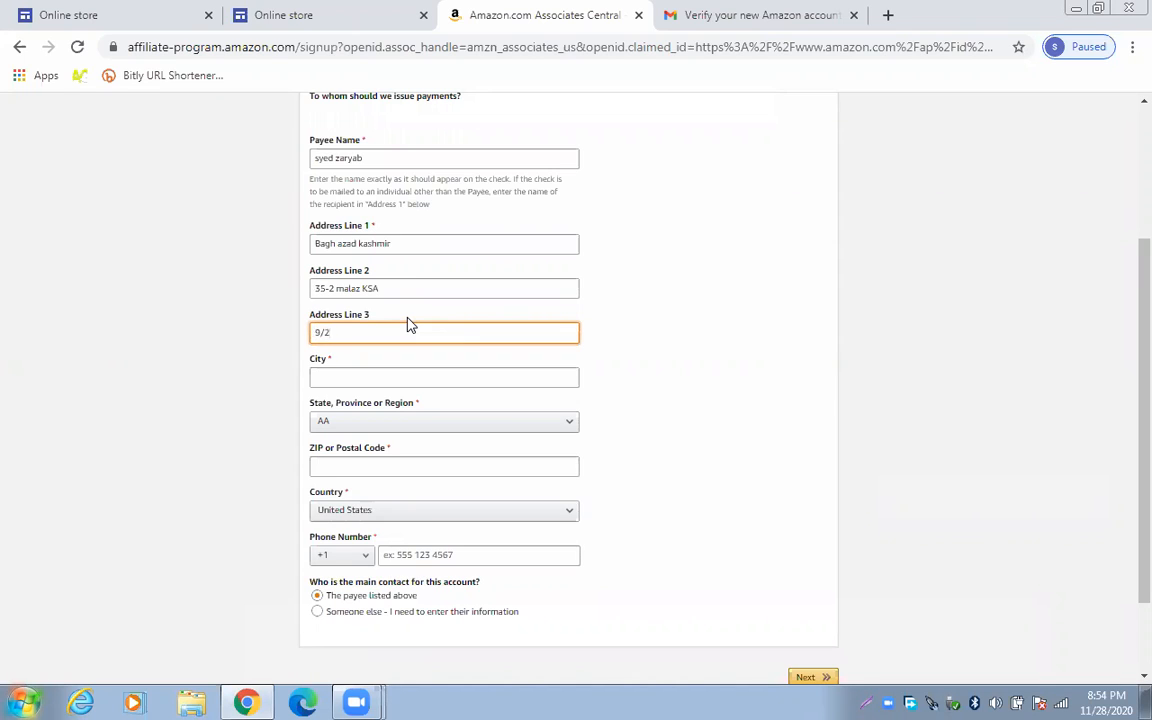
pyautogui.click(406, 374)
pyautogui.write('Riyadh')
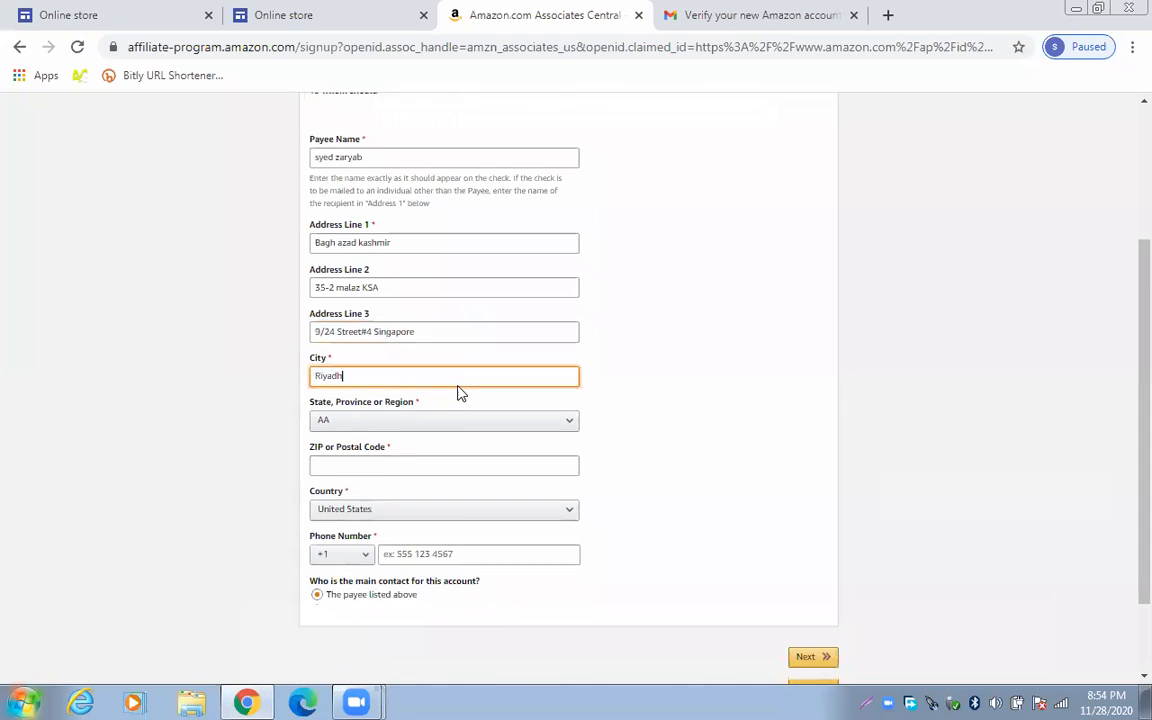
pyautogui.scroll(-1, 460, 393)
# Browse the State/Region list and close it without changing the state
pyautogui.click(468, 337)
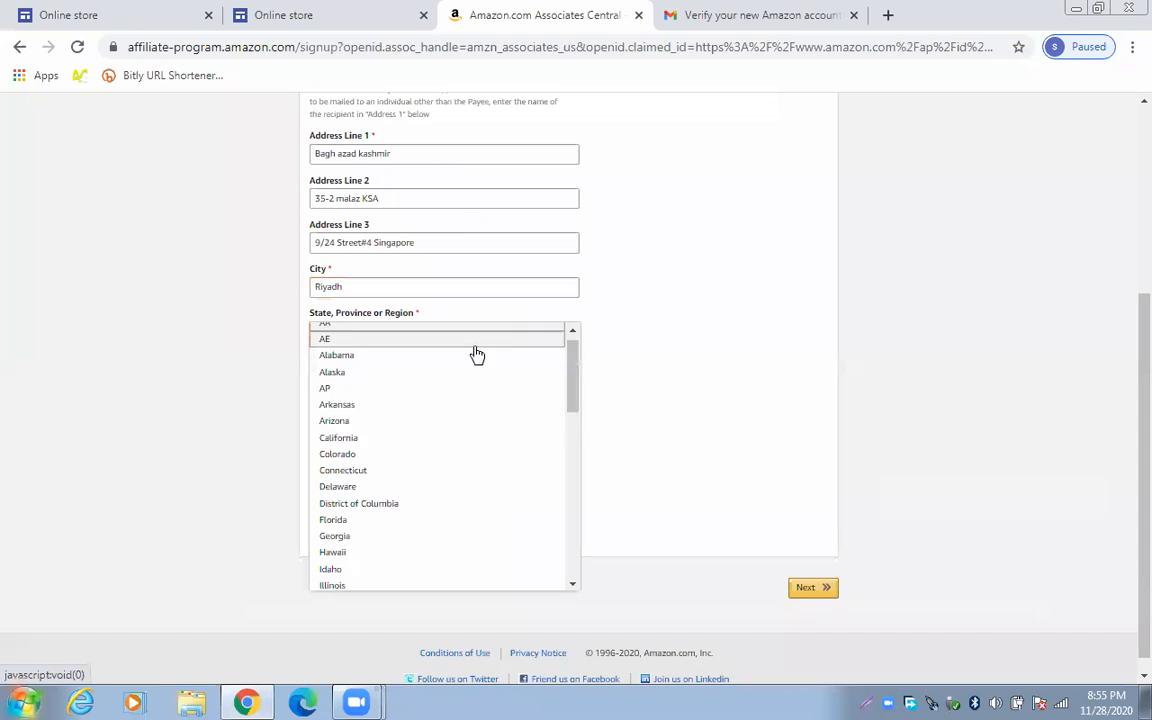
pyautogui.scroll(-5, 477, 355)
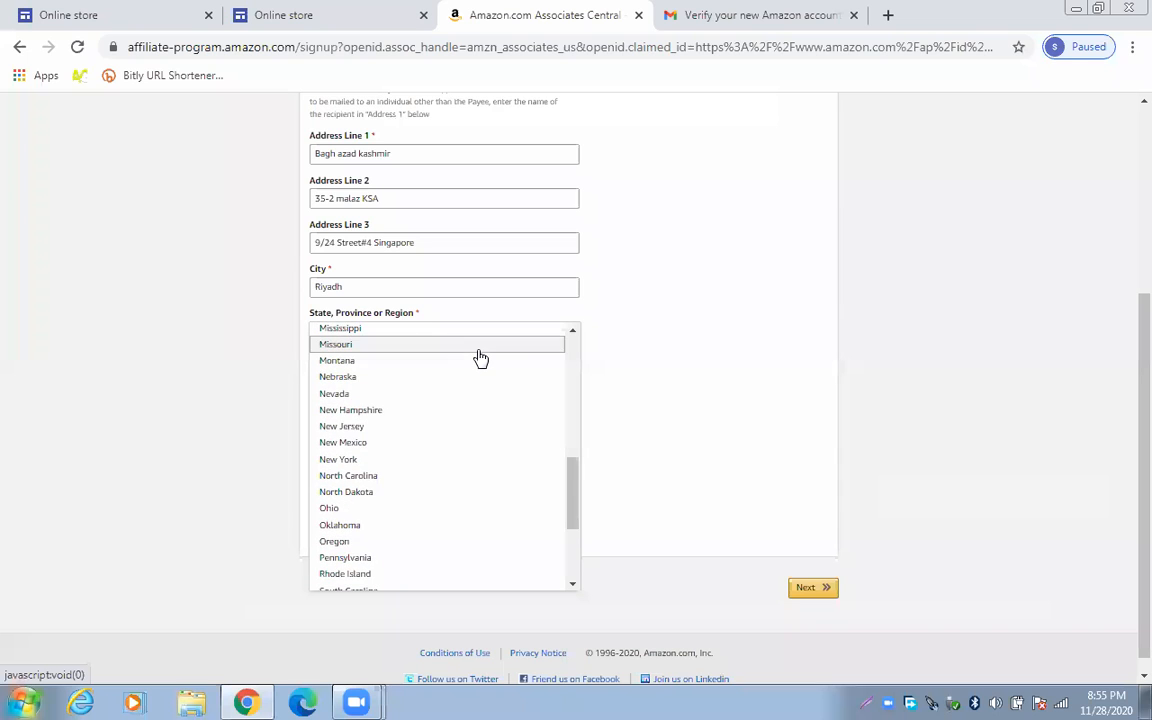
pyautogui.scroll(-3, 480, 358)
pyautogui.scroll(-3, 480, 358)
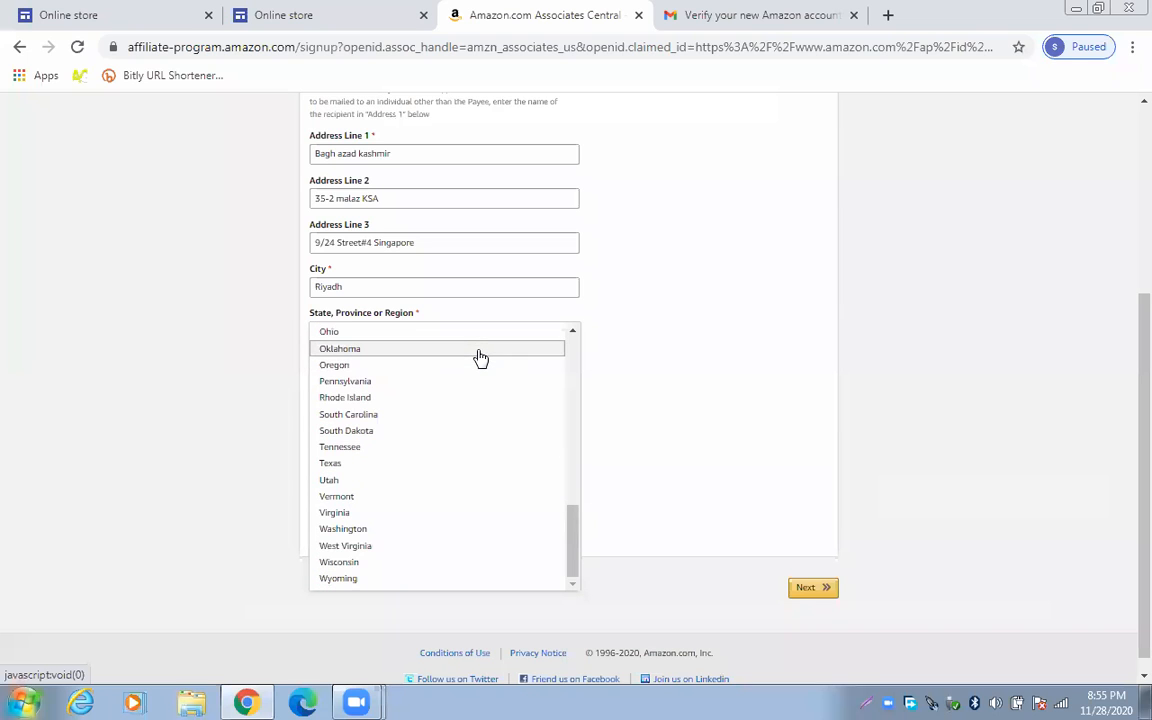
pyautogui.scroll(-1, 480, 358)
pyautogui.scroll(2, 478, 357)
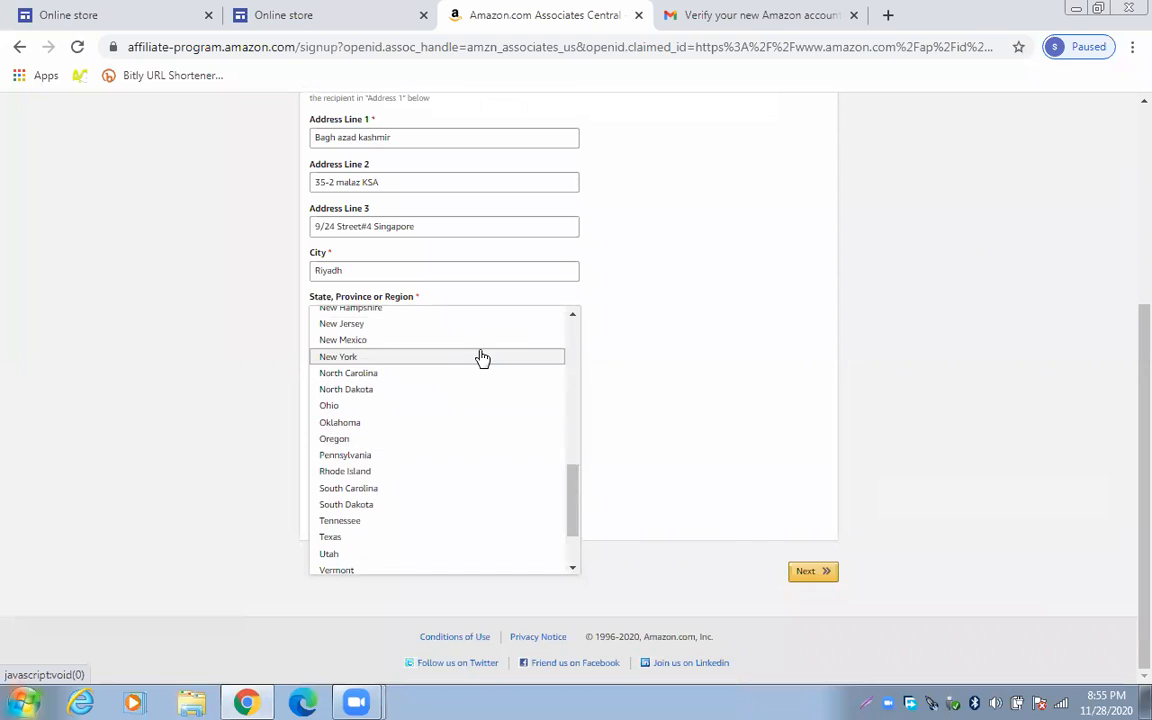
pyautogui.scroll(1, 481, 358)
pyautogui.scroll(2, 481, 358)
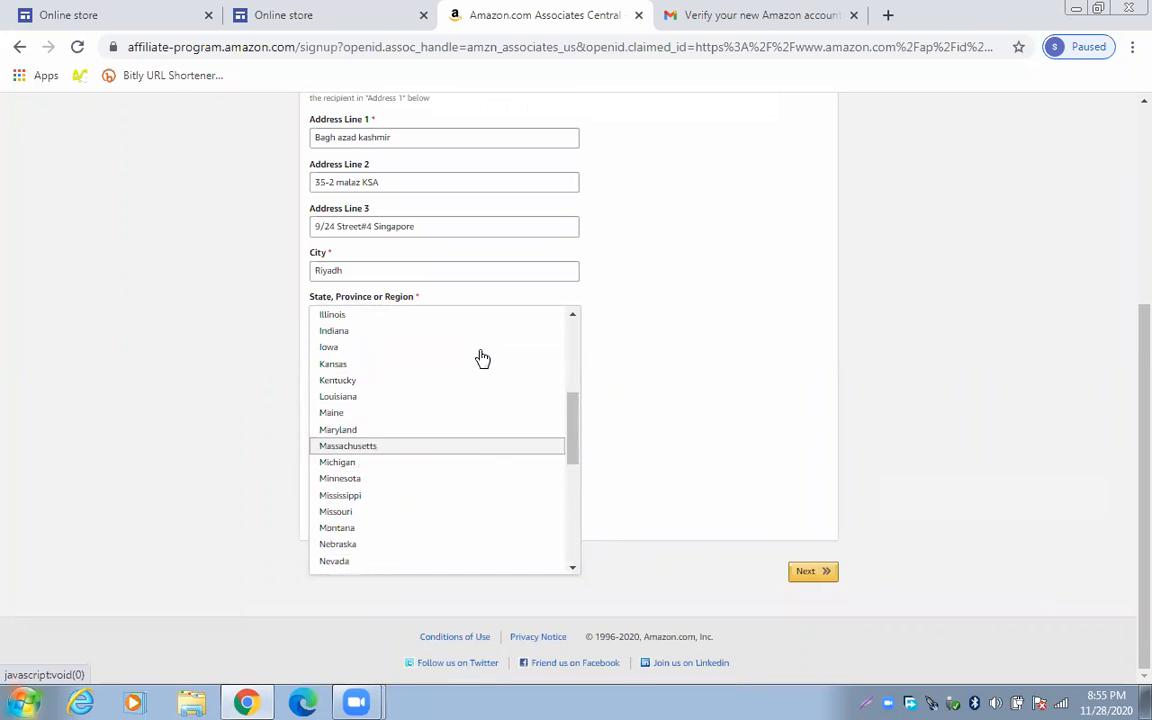
pyautogui.scroll(-3, 481, 358)
pyautogui.scroll(-2, 481, 360)
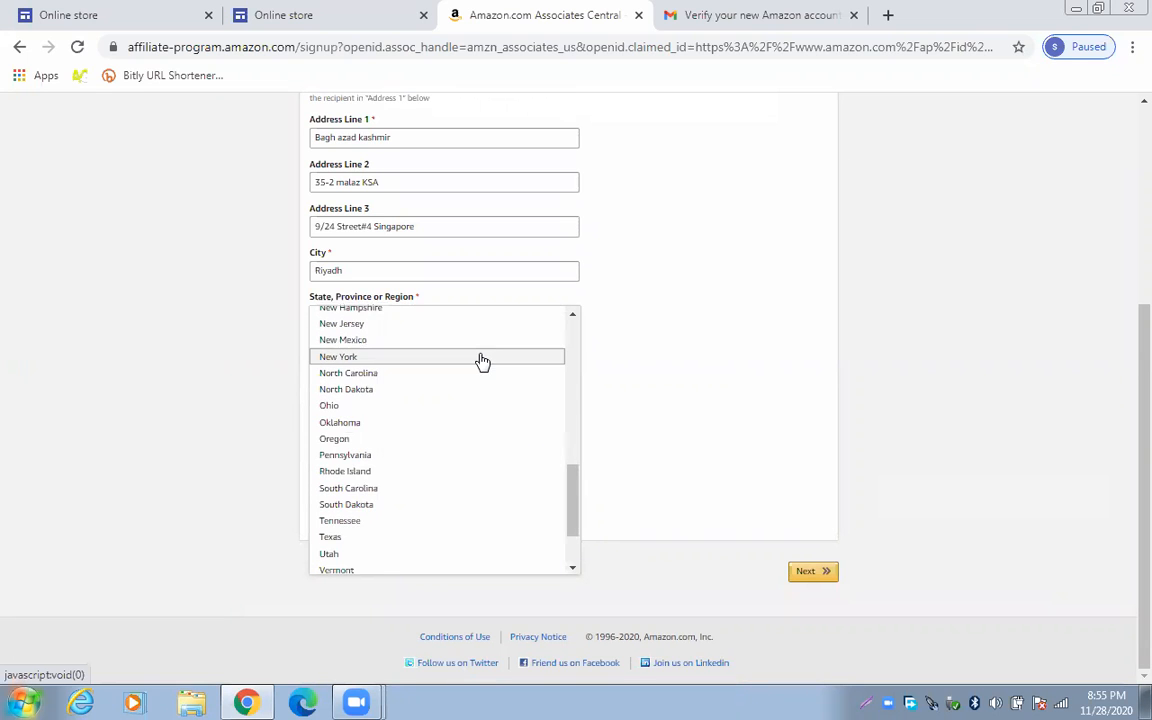
pyautogui.scroll(-2, 481, 360)
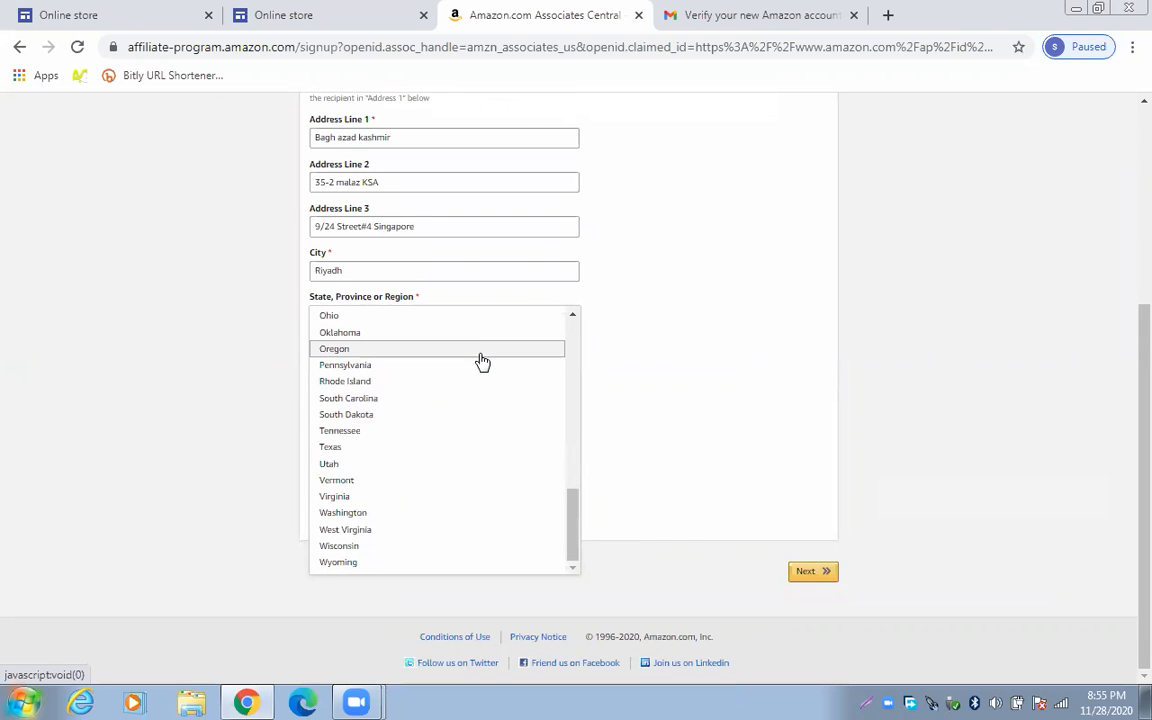
pyautogui.scroll(5, 481, 361)
pyautogui.scroll(5, 481, 361)
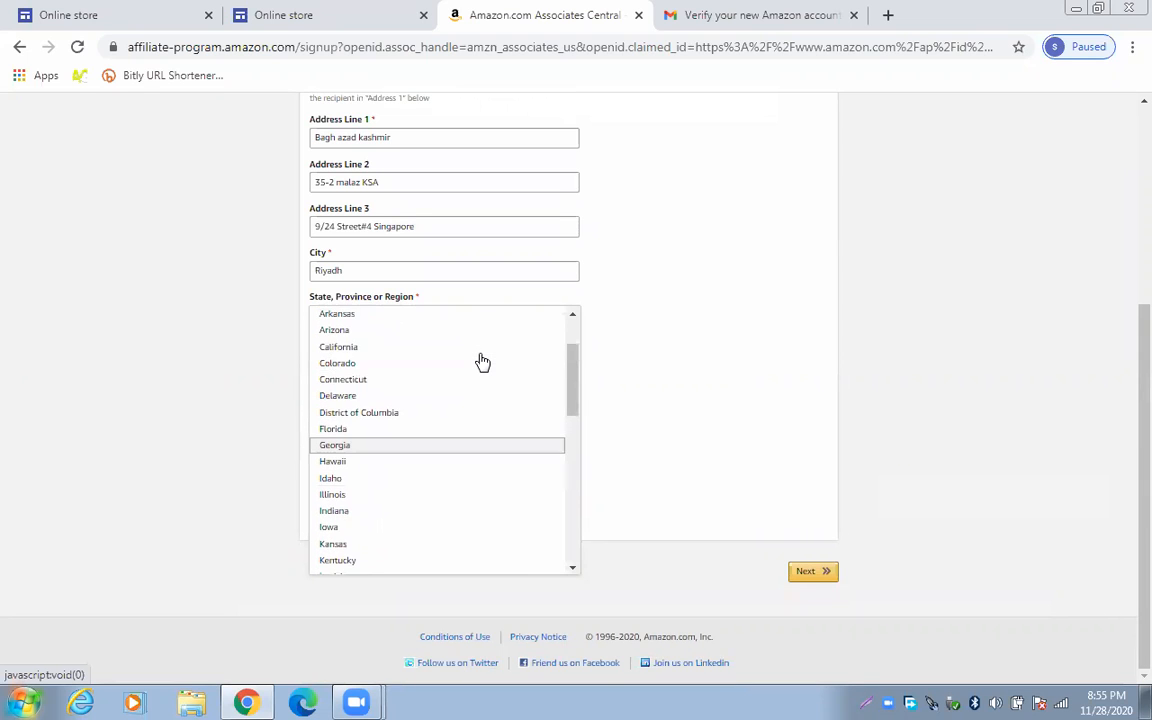
pyautogui.scroll(2, 481, 361)
pyautogui.scroll(1, 481, 361)
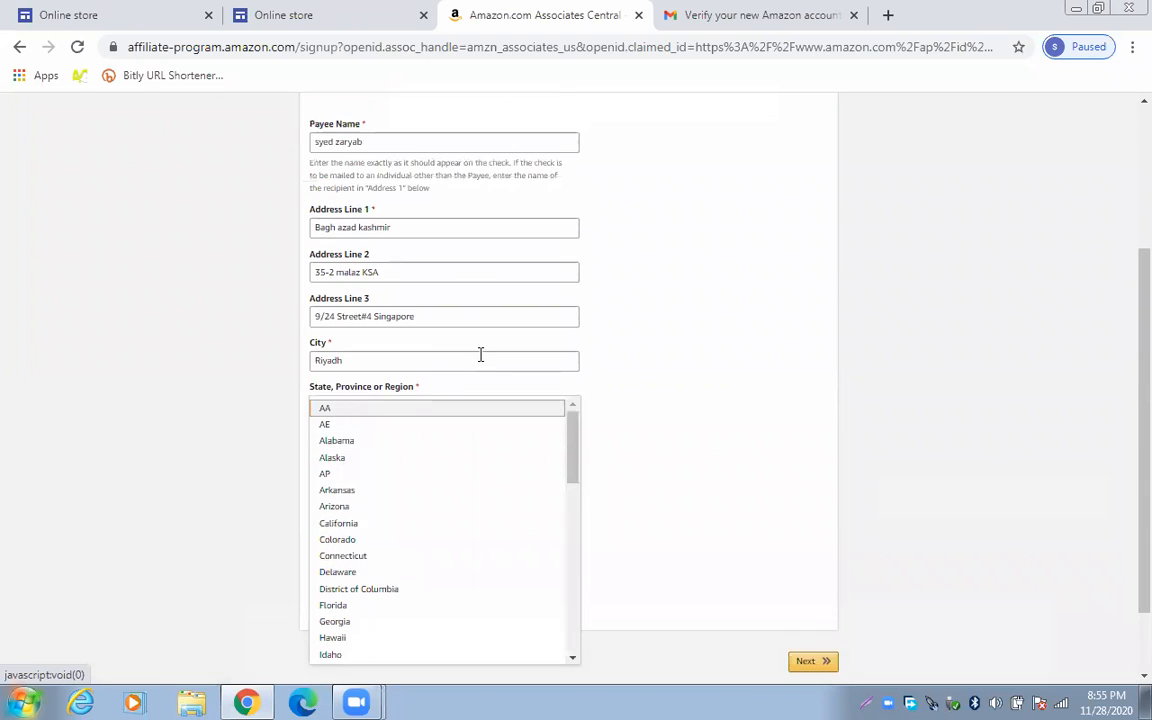
pyautogui.scroll(-3, 481, 361)
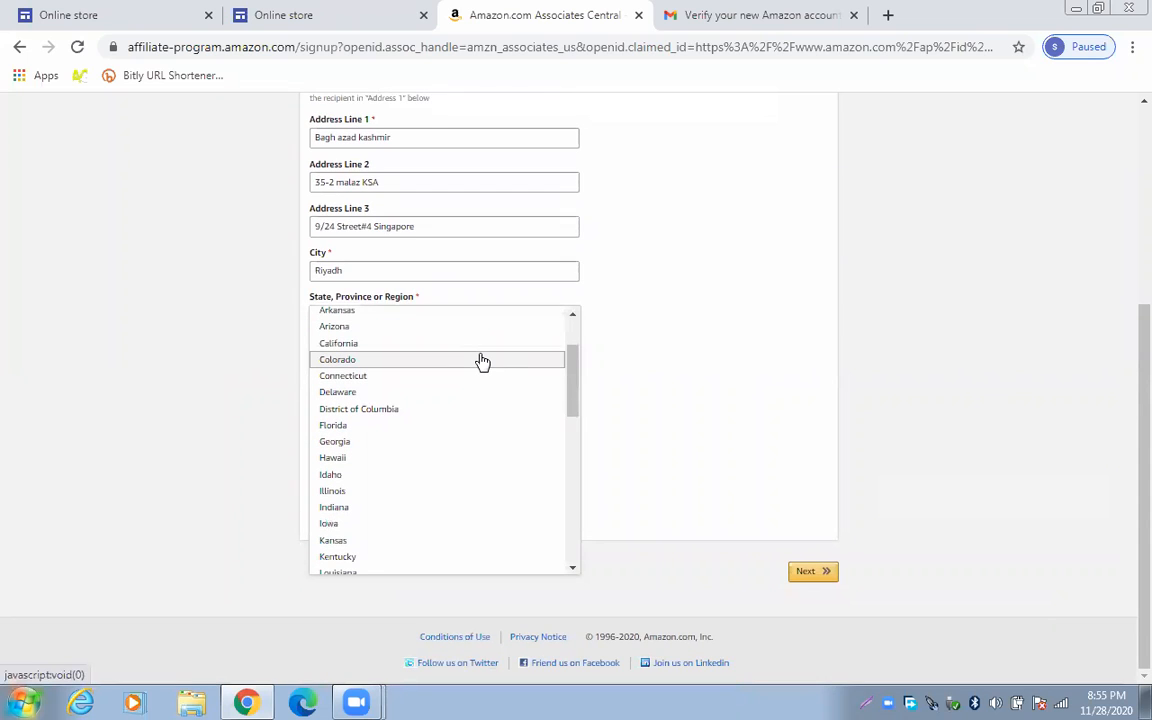
pyautogui.click(420, 227)
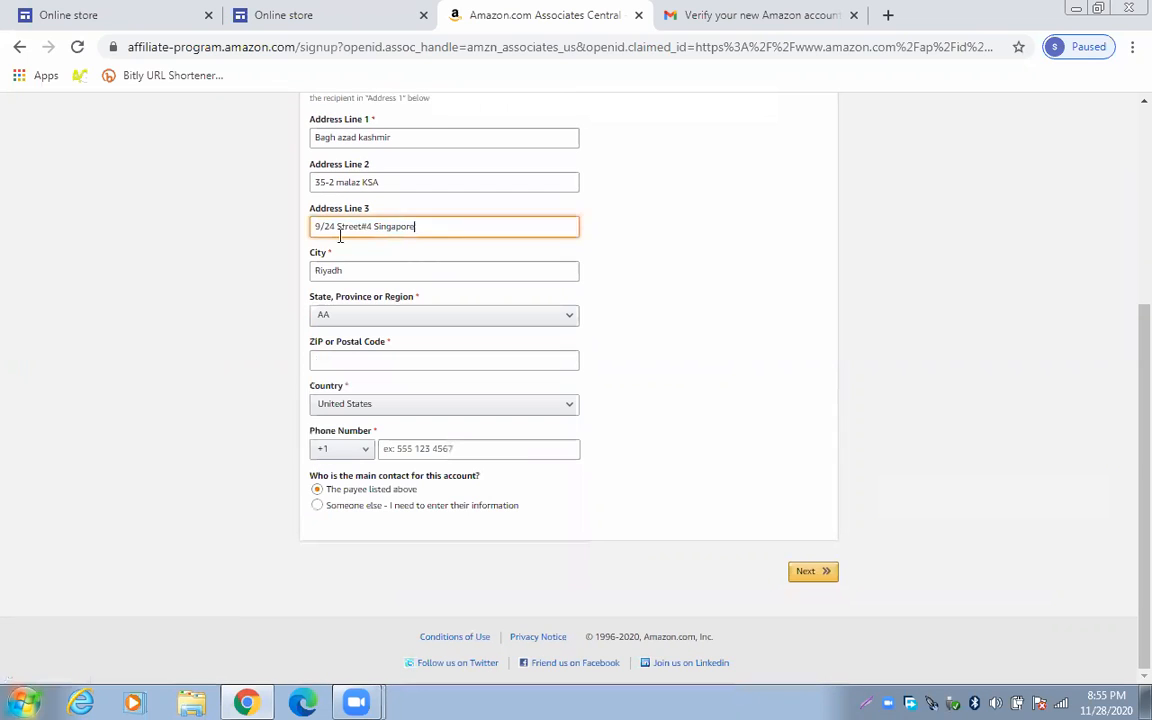
# Erase the third address line and confirm AA remains the chosen state
pyautogui.moveTo(336, 229); pyautogui.dragTo(375, 235)
pyautogui.press('BackSpace')
pyautogui.press('BackSpace')
pyautogui.press('BackSpace')
pyautogui.press('BackSpace')
pyautogui.press('BackSpace')
pyautogui.click(380, 318)
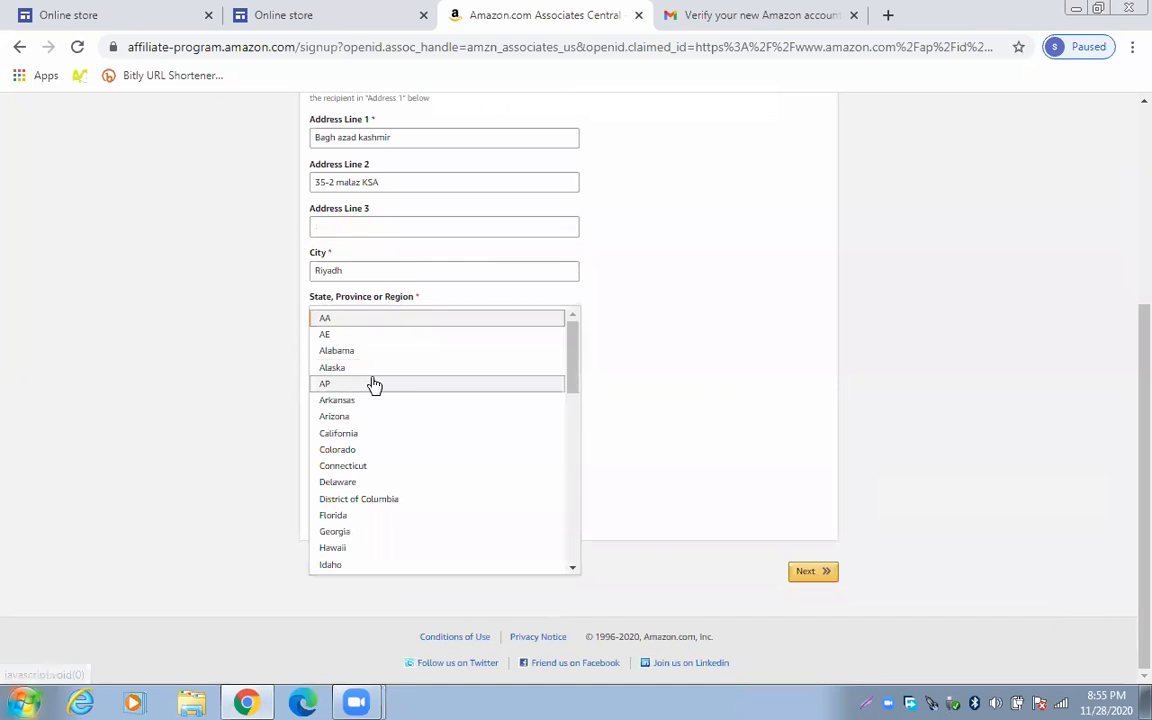
pyautogui.scroll(-5, 372, 385)
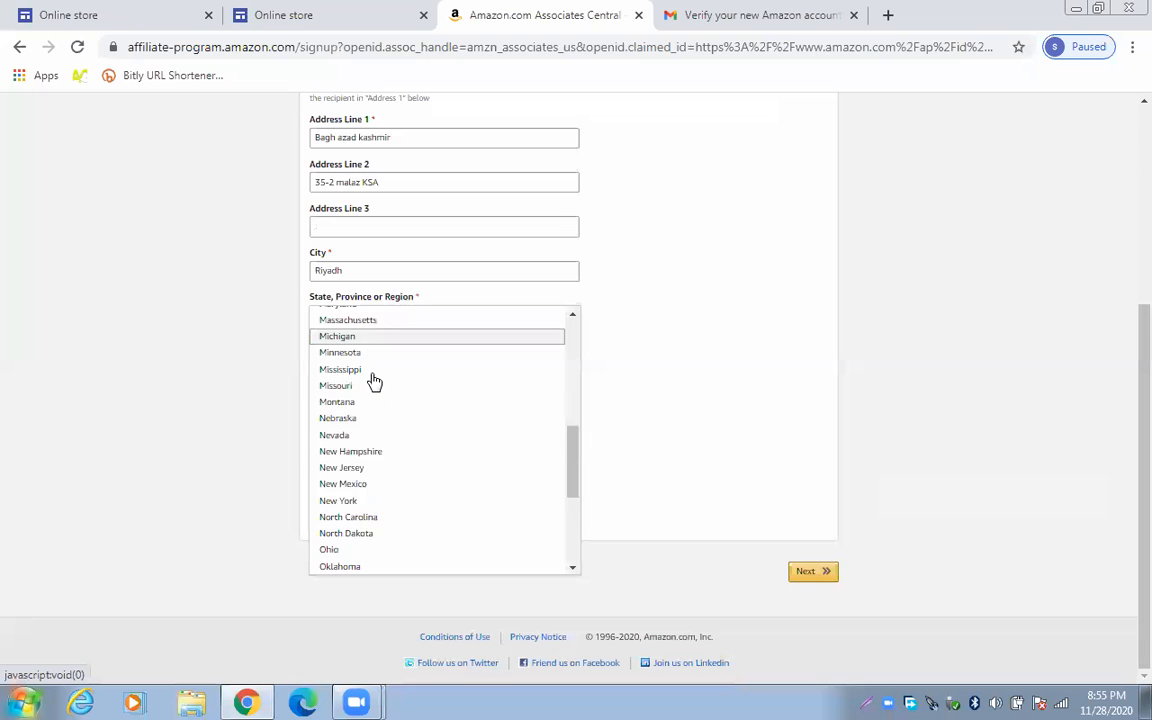
pyautogui.scroll(-2, 373, 381)
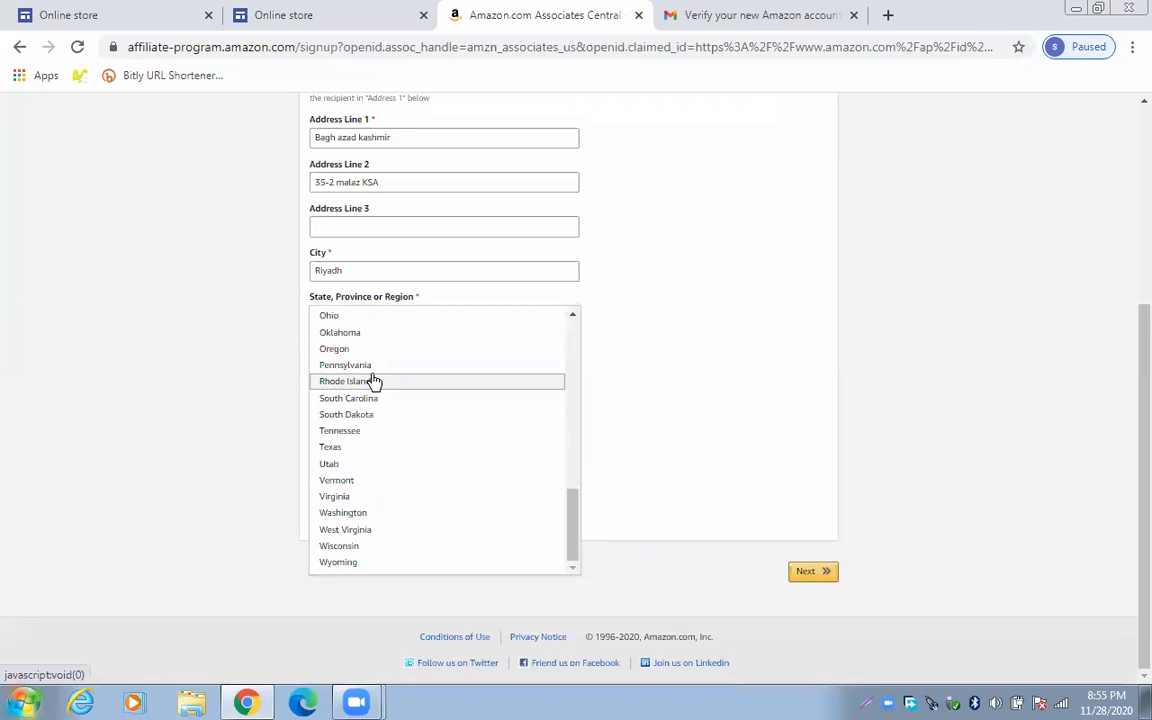
pyautogui.click(300, 378)
# Review the address lines and recheck the State/Region list, keeping AA selected
pyautogui.scroll(1, 386, 270)
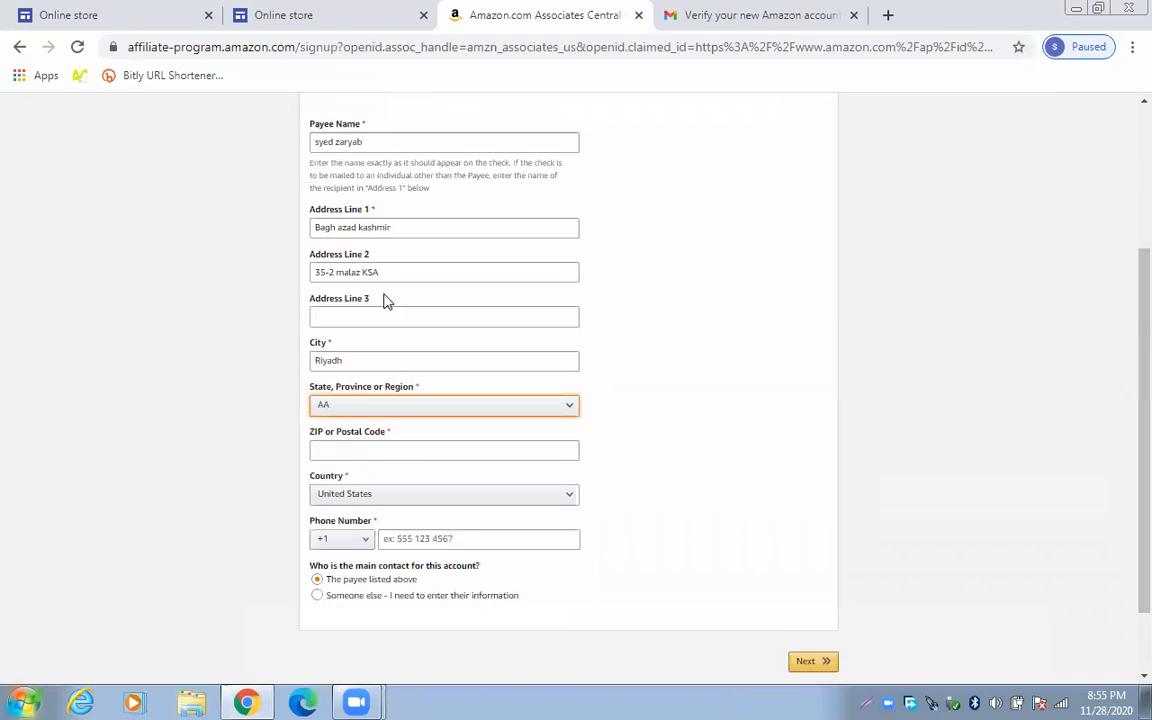
pyautogui.moveTo(385, 275); pyautogui.dragTo(311, 282)
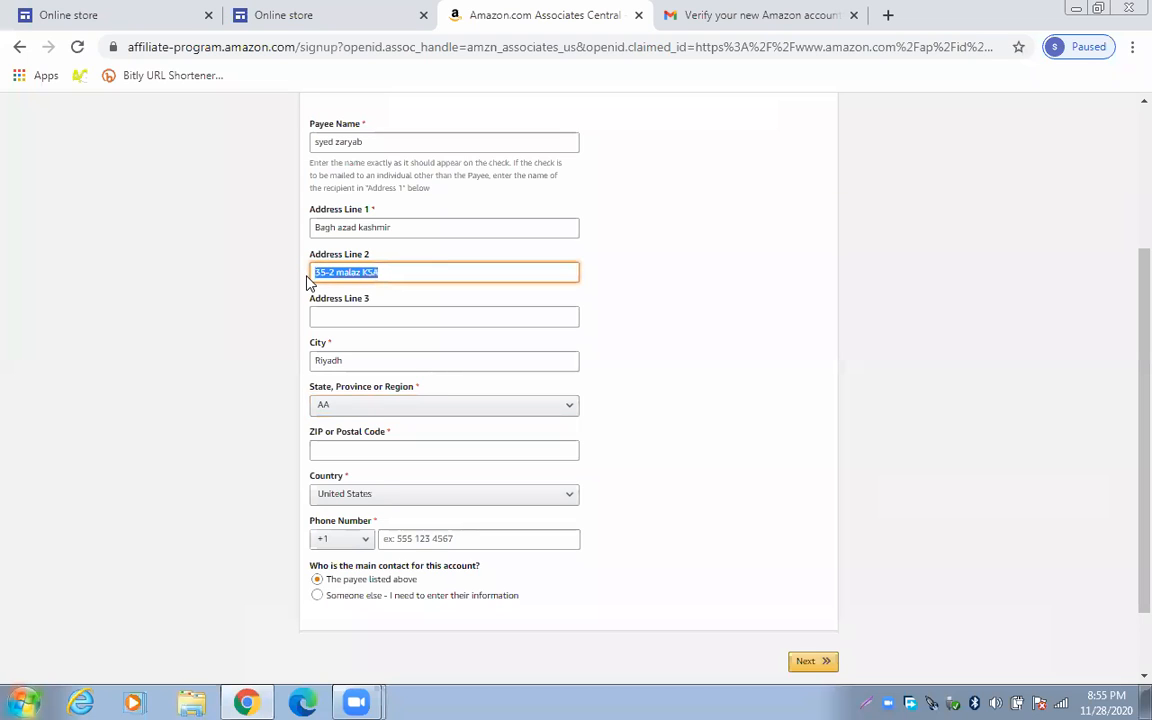
pyautogui.click(401, 227)
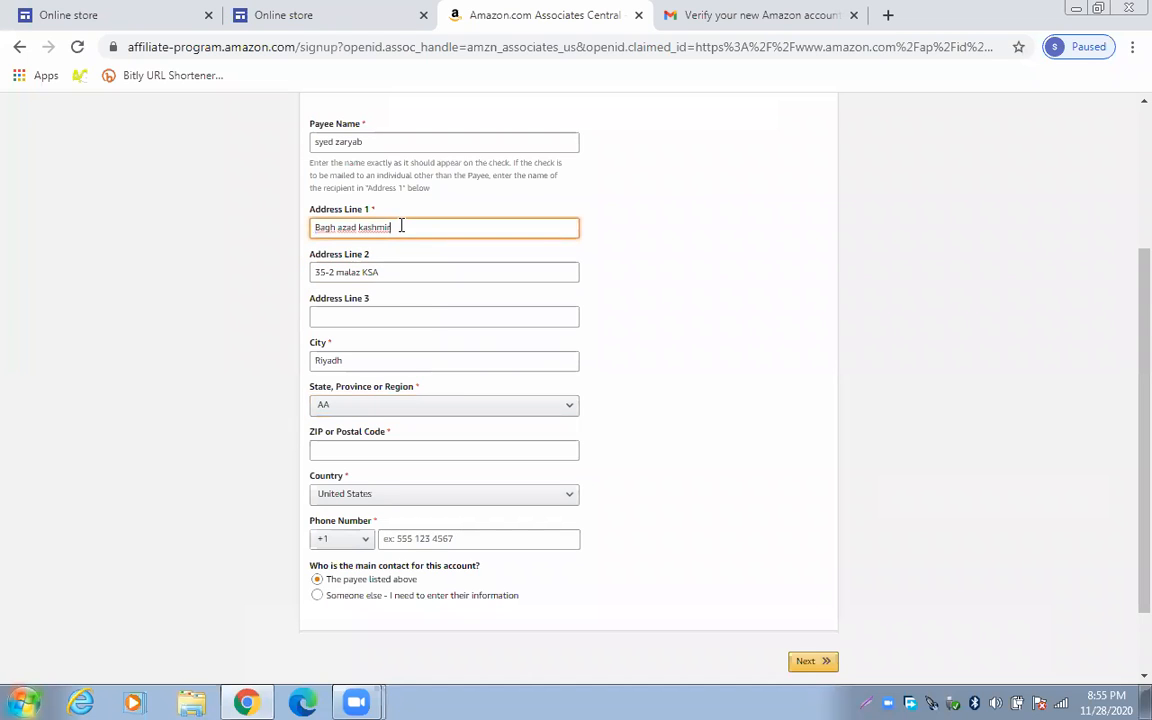
pyautogui.scroll(-1, 425, 335)
pyautogui.click(404, 318)
pyautogui.scroll(-2, 401, 365)
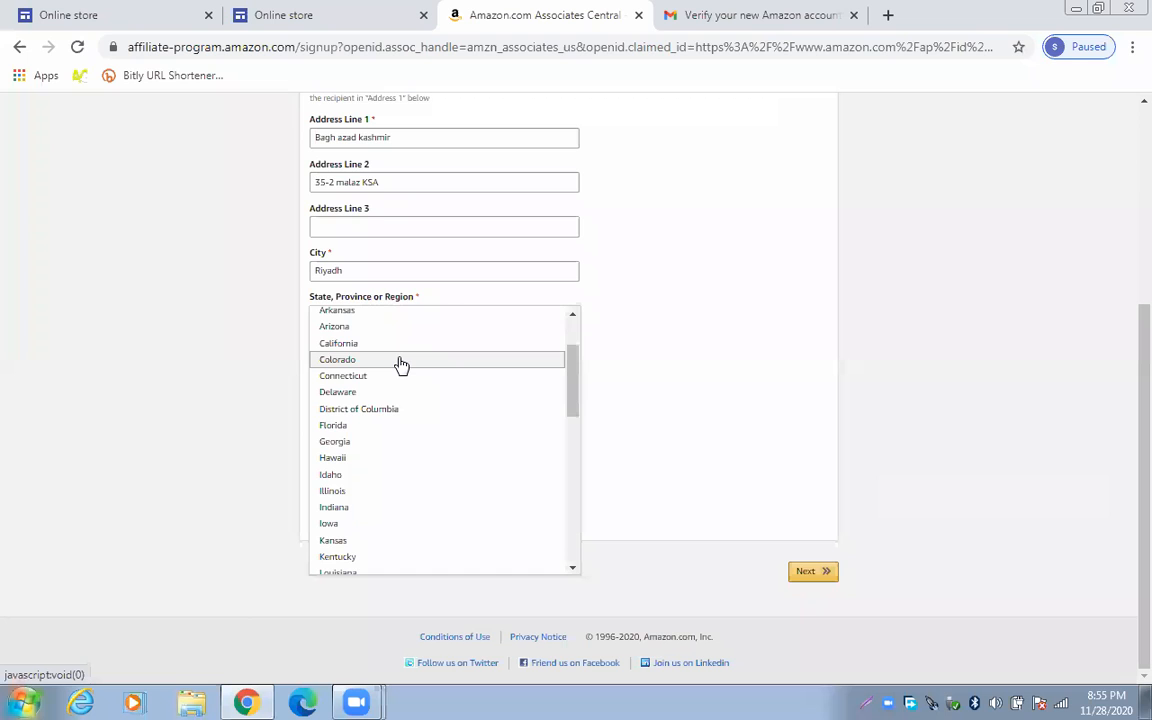
pyautogui.scroll(2, 400, 365)
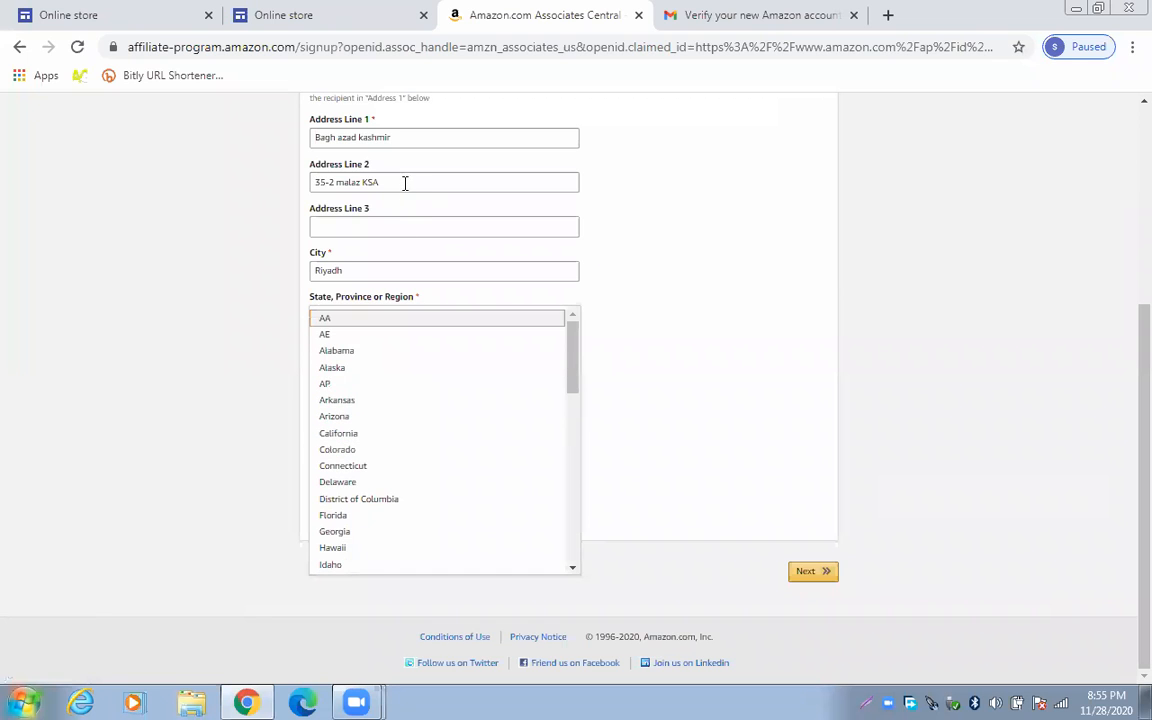
pyautogui.click(377, 213)
pyautogui.scroll(3, 476, 303)
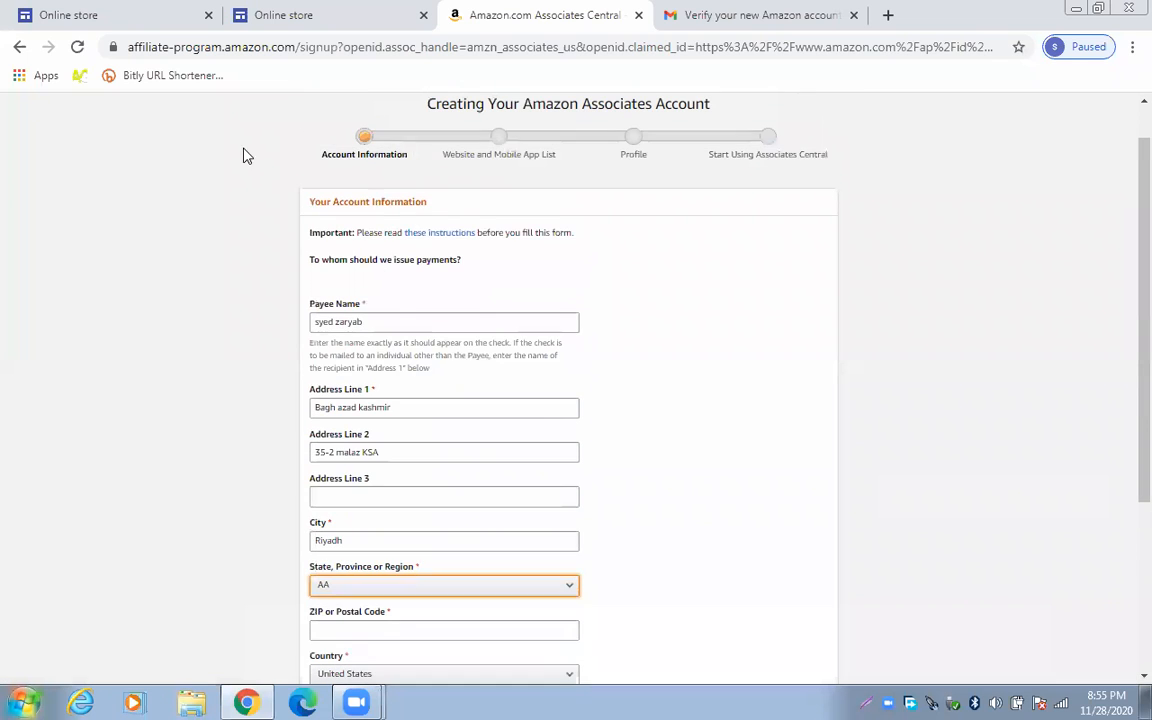
# Reload the signup form and re-enter the payee name and a single-line first address
pyautogui.click(77, 47)
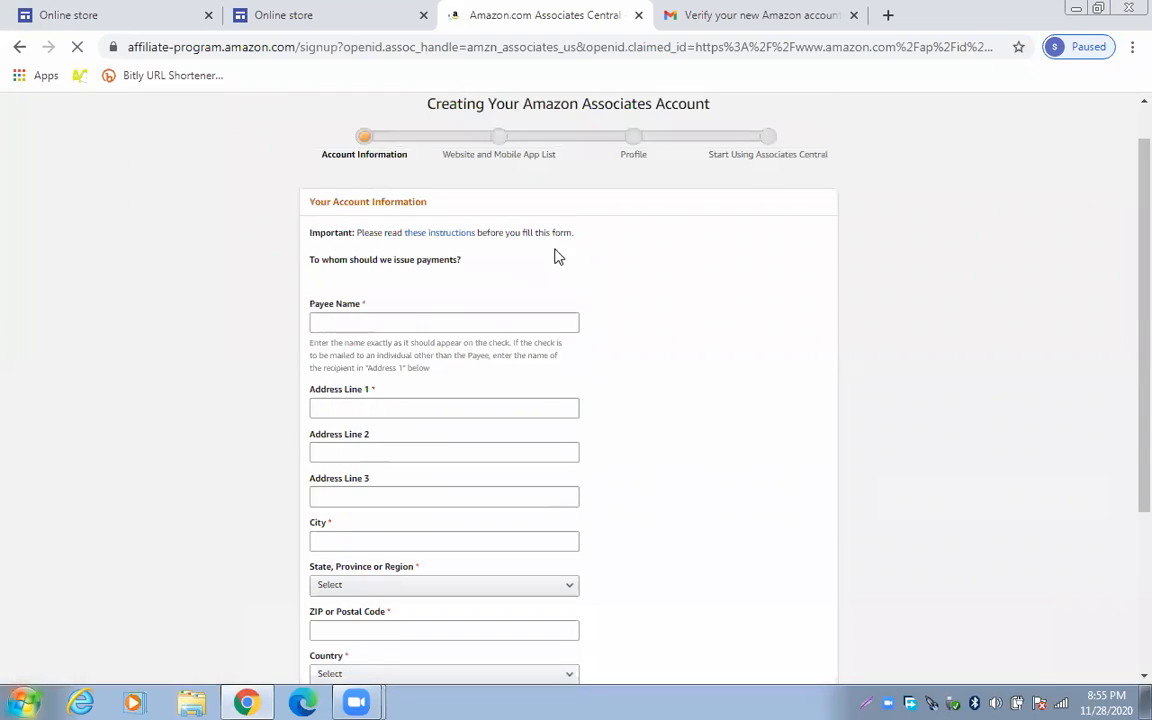
pyautogui.click(424, 319)
pyautogui.write('s')
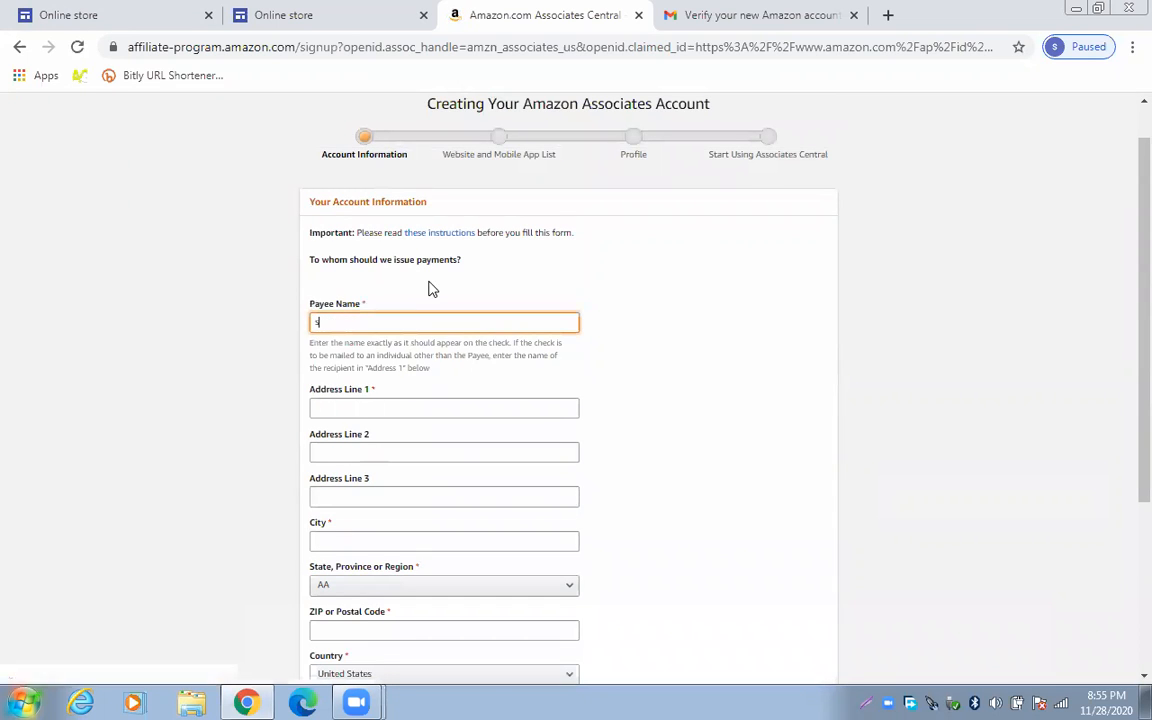
pyautogui.write('yed za')
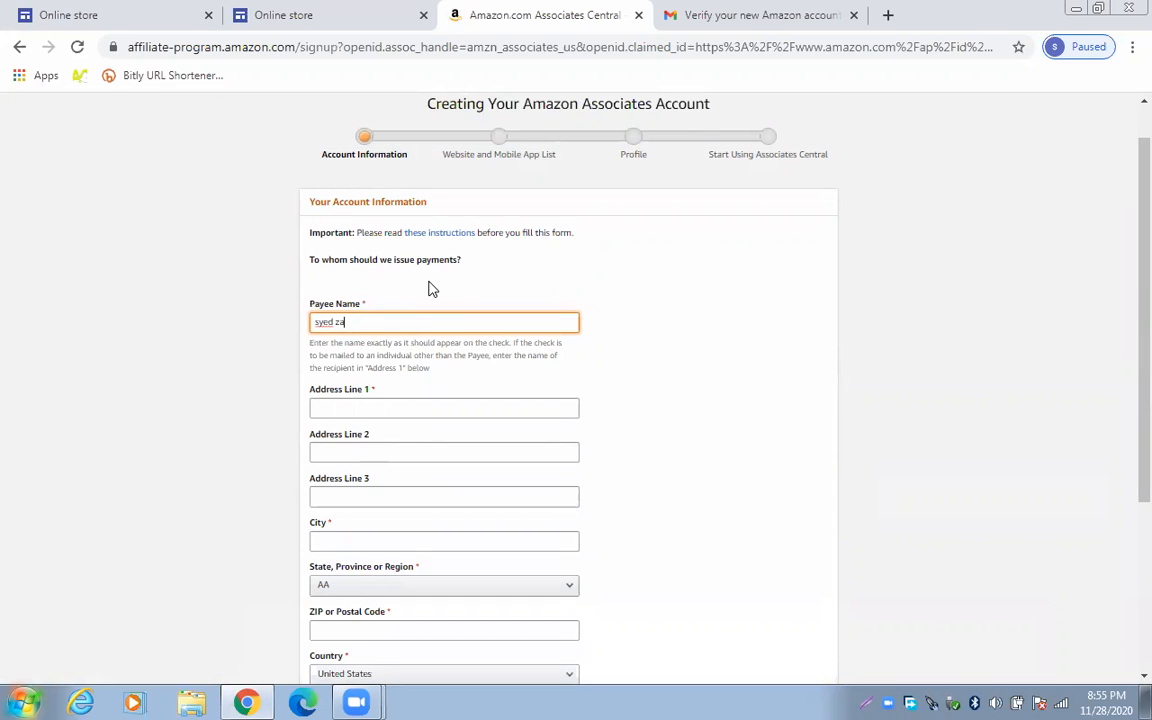
pyautogui.write('ryab')
pyautogui.click(480, 408)
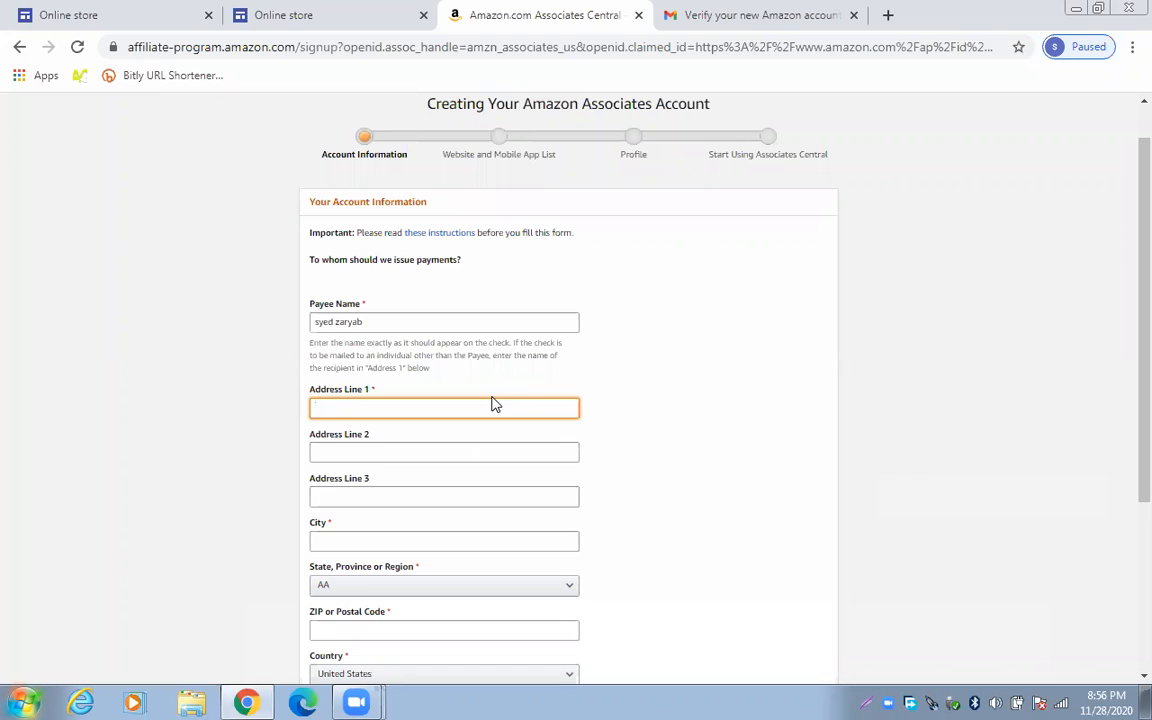
pyautogui.write('Malaz riyadh saudiarabia')
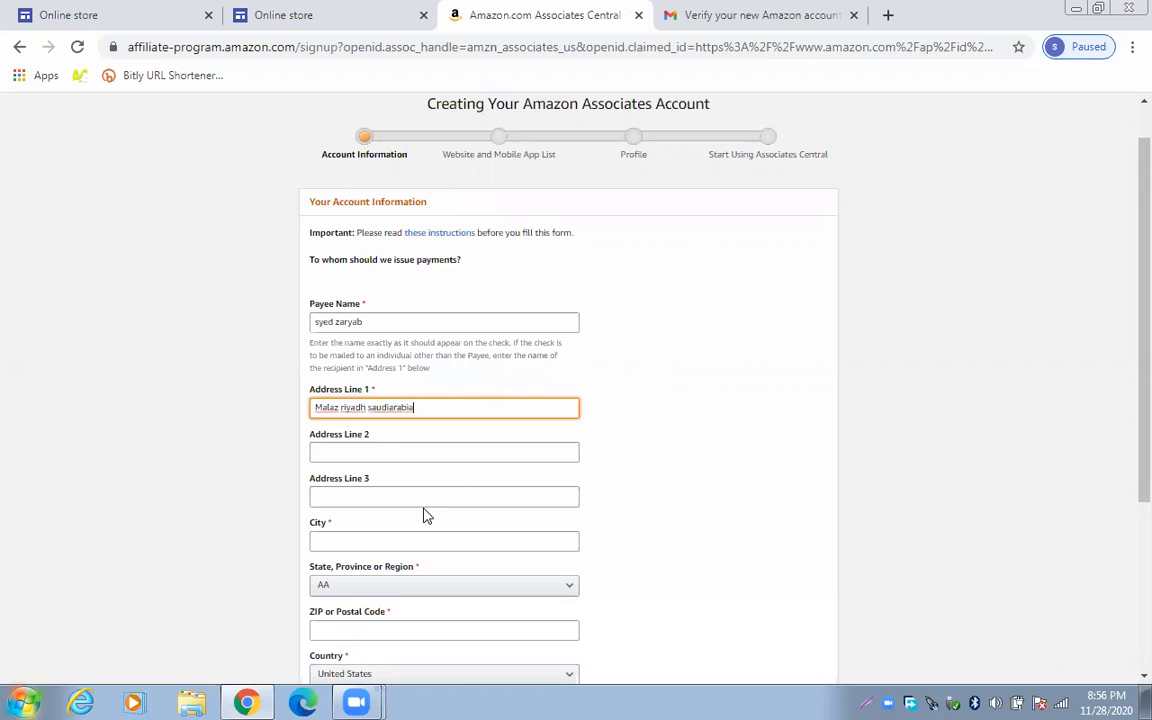
# Keep AA as the state and place the cursor in the ZIP/Postal Code field
pyautogui.scroll(-1, 402, 480)
pyautogui.click(410, 449)
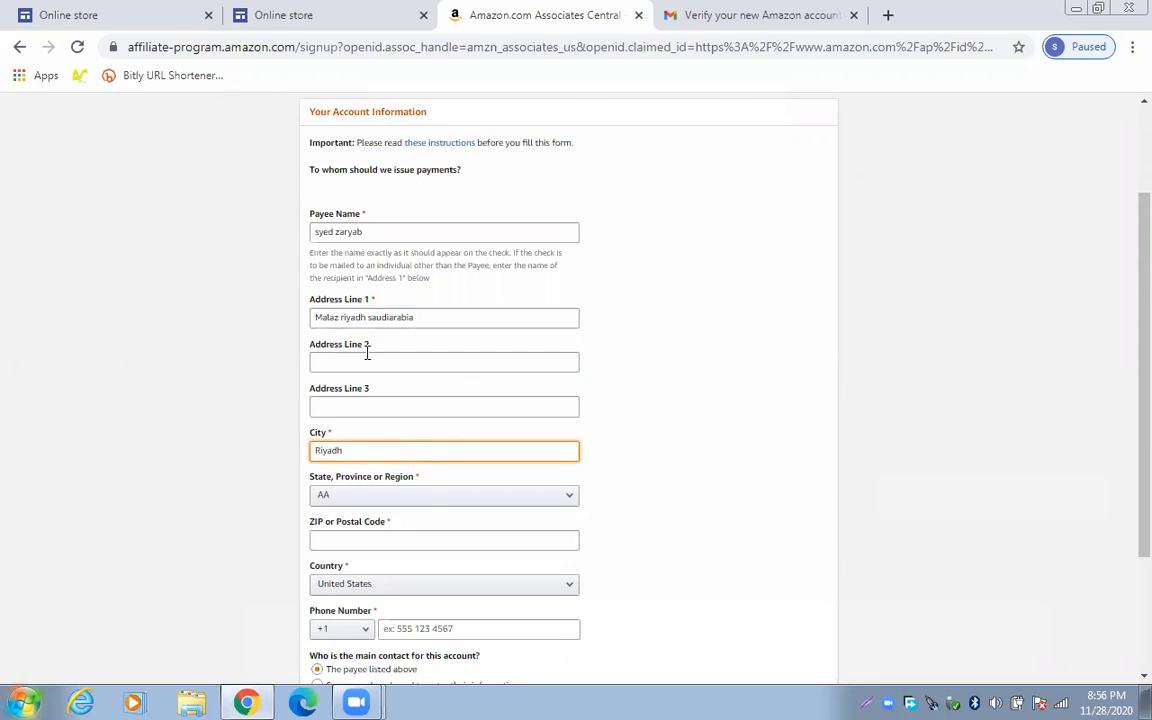
pyautogui.click(432, 494)
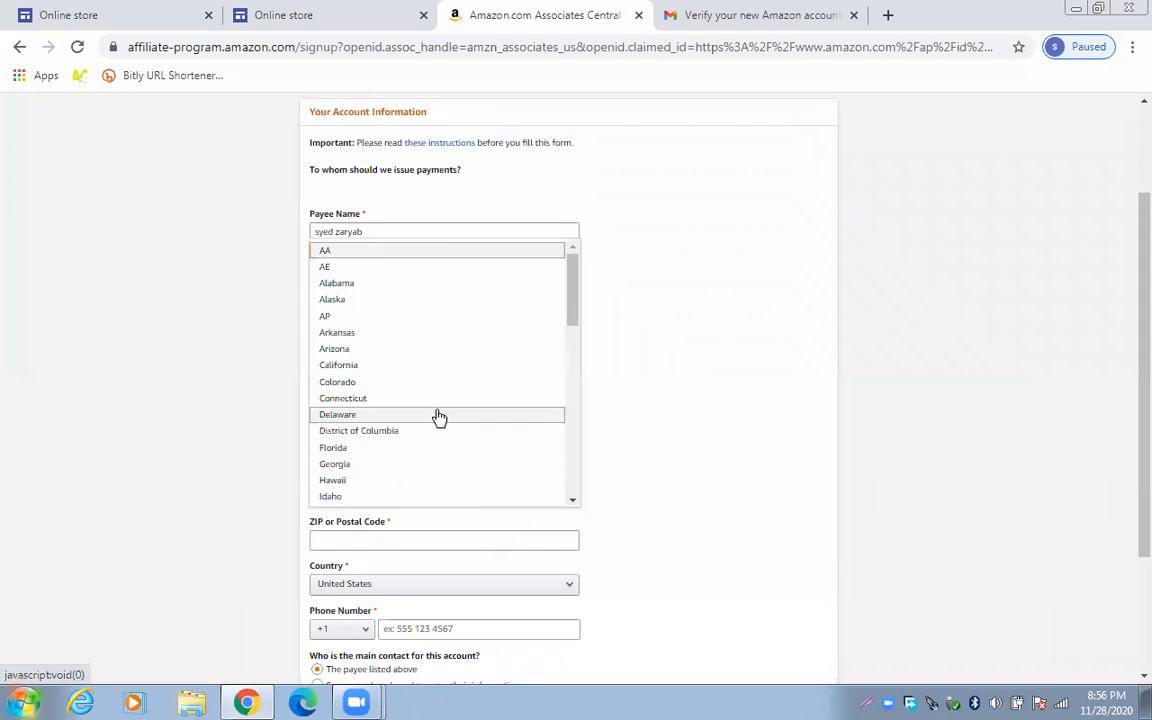
pyautogui.scroll(-5, 438, 415)
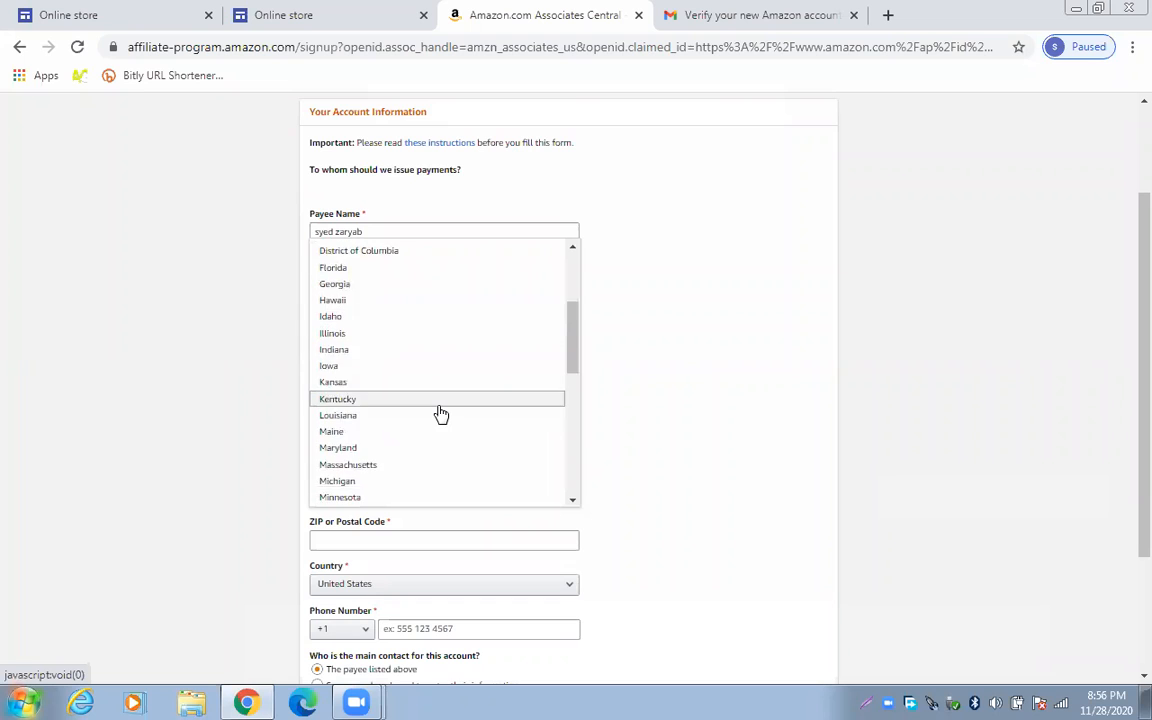
pyautogui.scroll(-5, 441, 410)
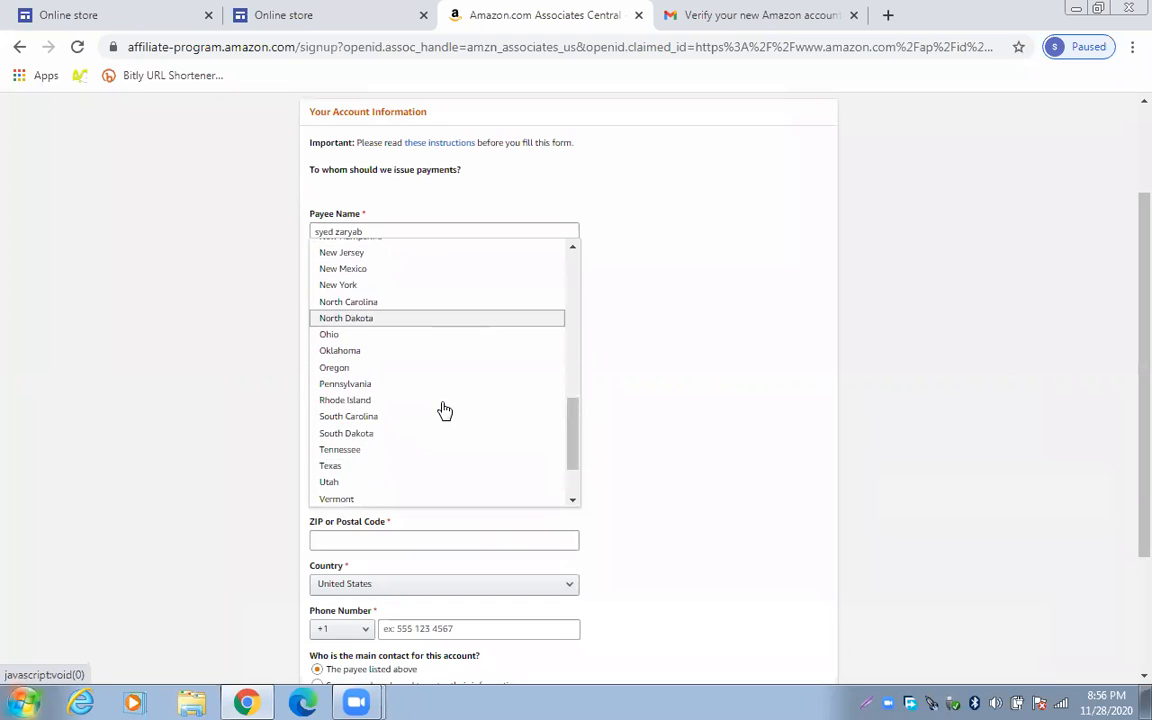
pyautogui.scroll(-5, 443, 410)
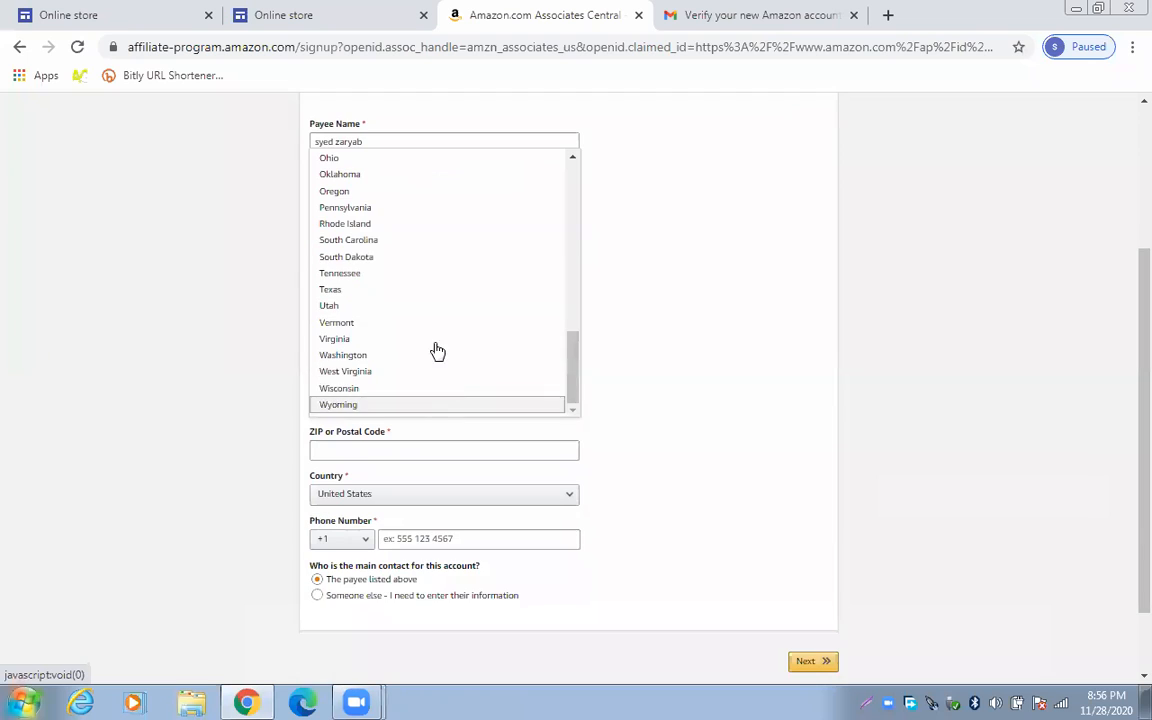
pyautogui.scroll(5, 416, 283)
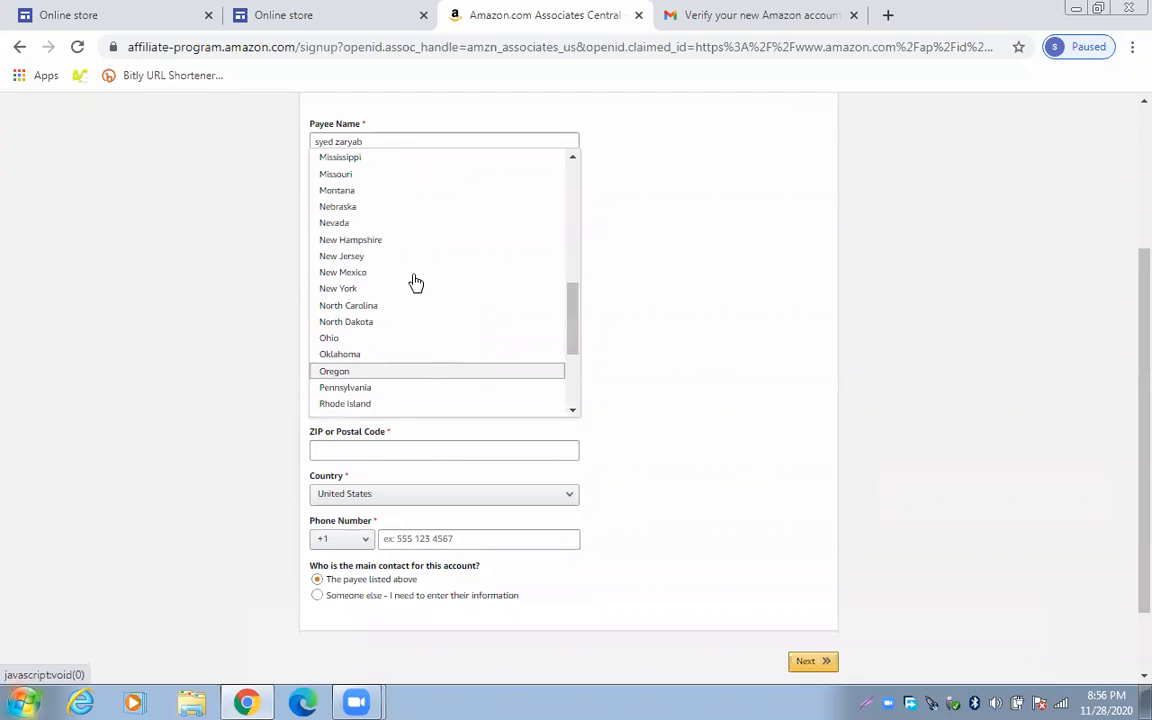
pyautogui.scroll(4, 416, 283)
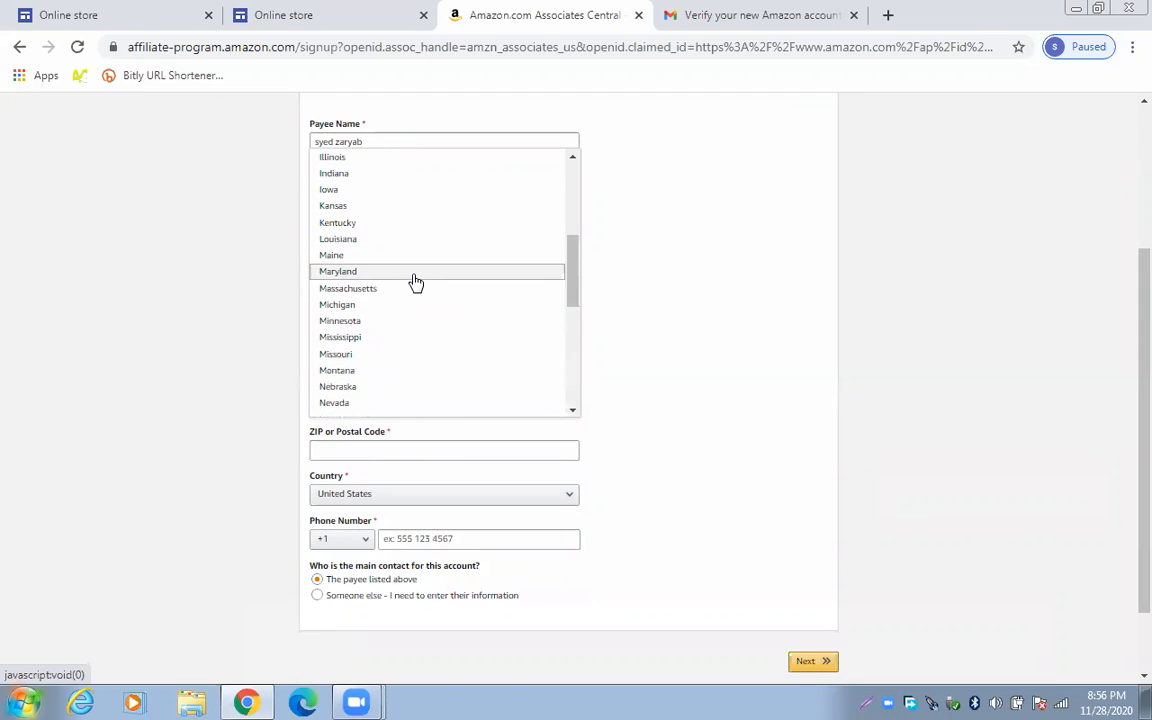
pyautogui.scroll(5, 415, 283)
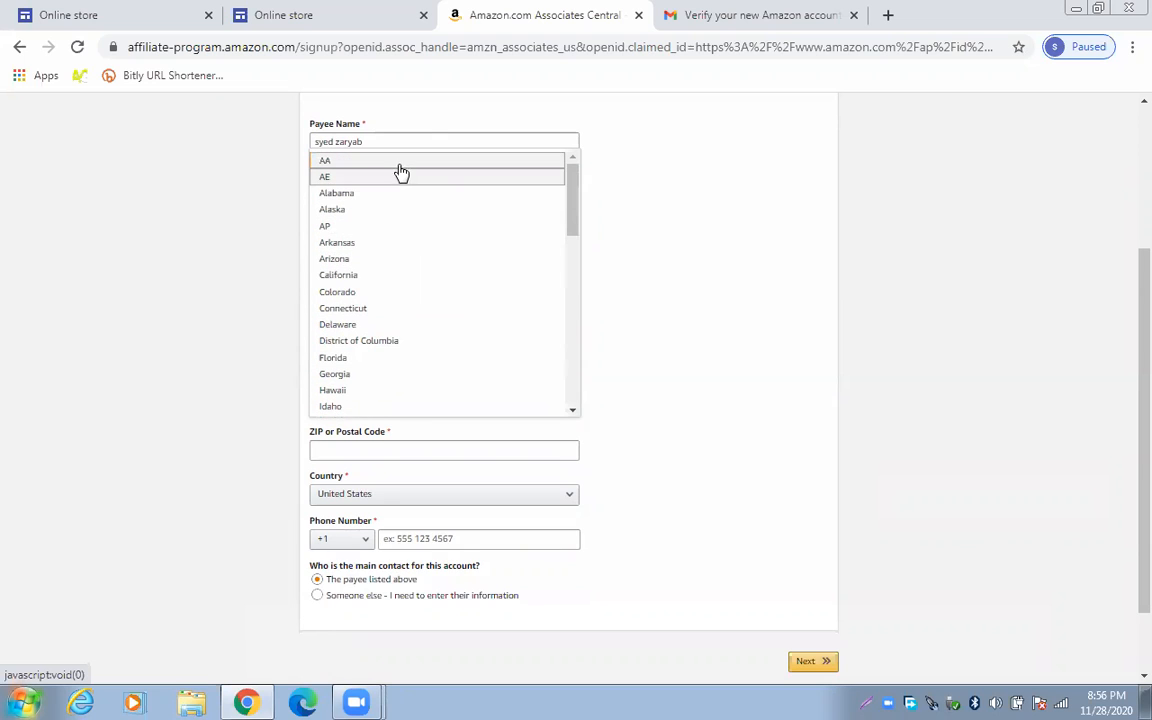
pyautogui.click(399, 163)
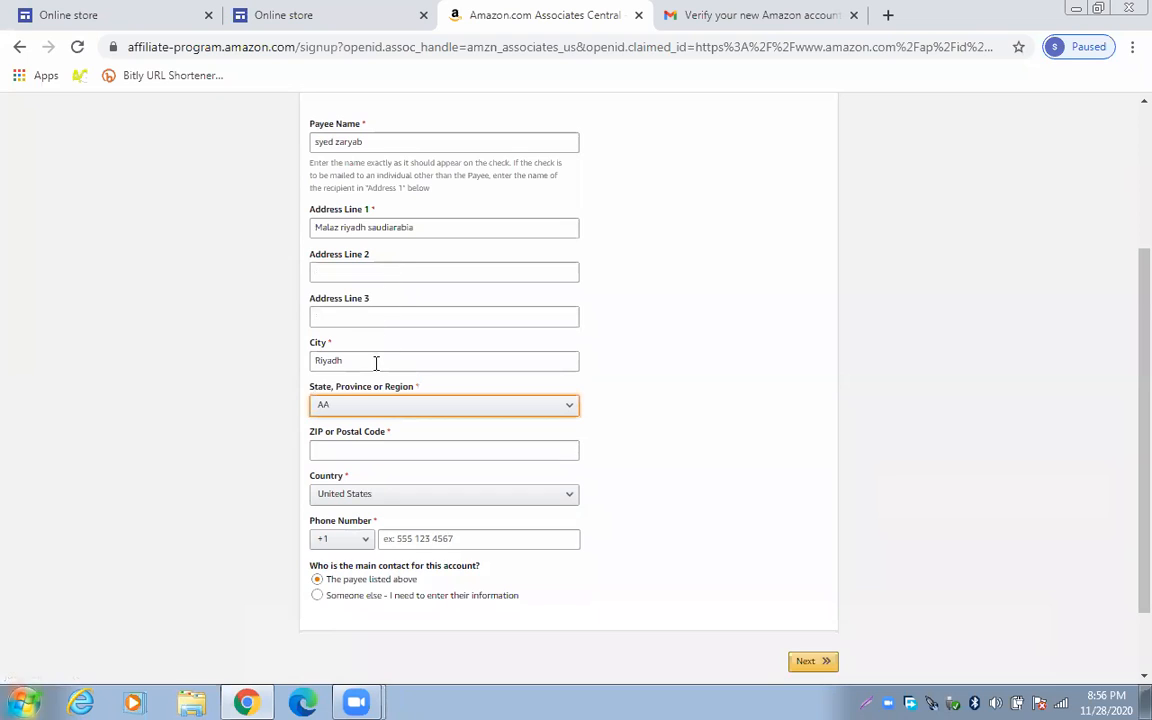
pyautogui.scroll(-2, 376, 362)
pyautogui.click(387, 358)
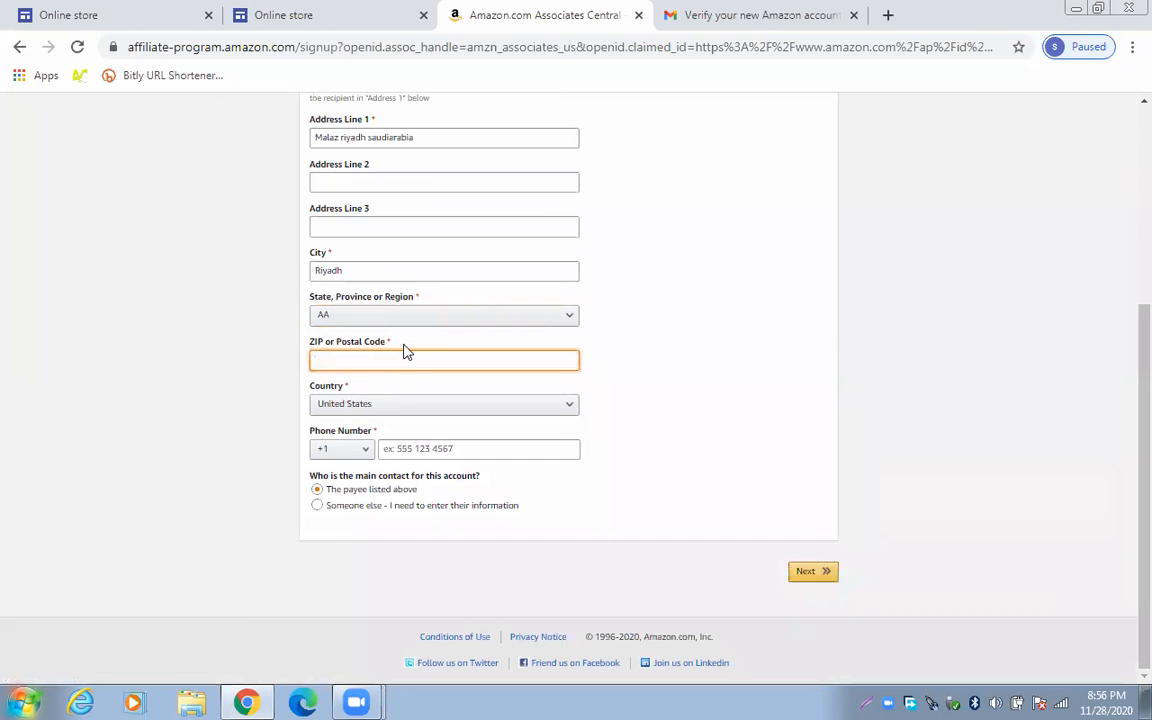
# Google 'riyadh post' in a new tab for Riyadh postal codes, then return to the signup form
pyautogui.click(888, 15)
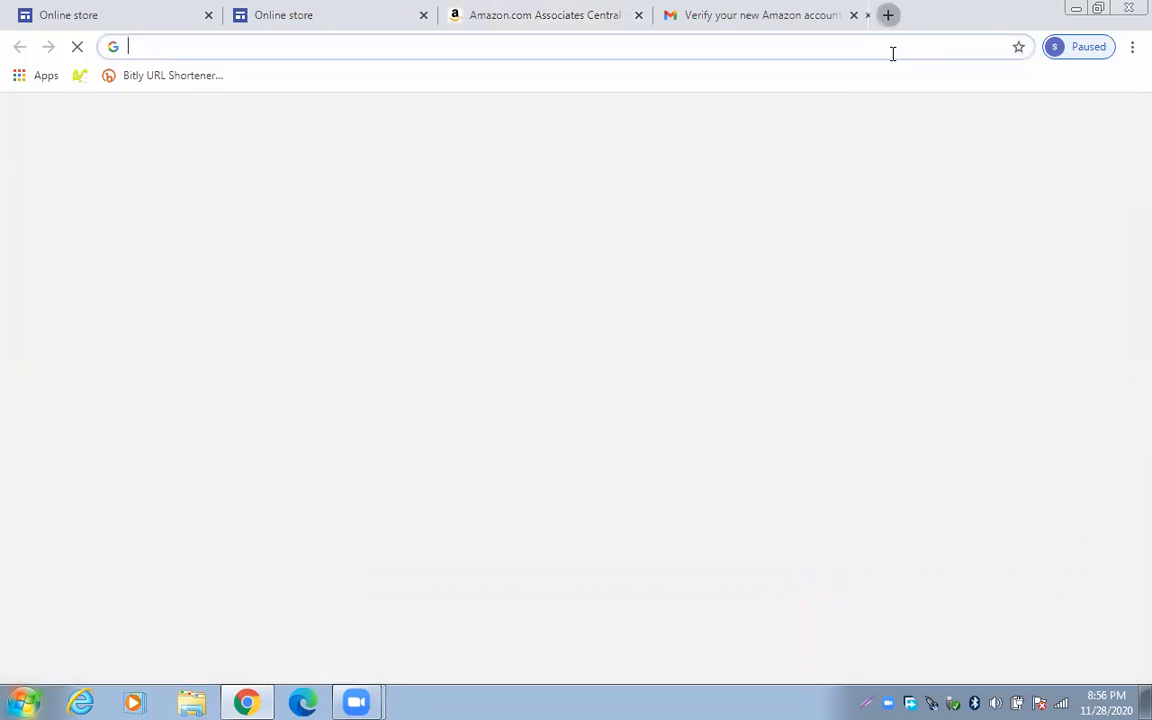
pyautogui.write('ri')
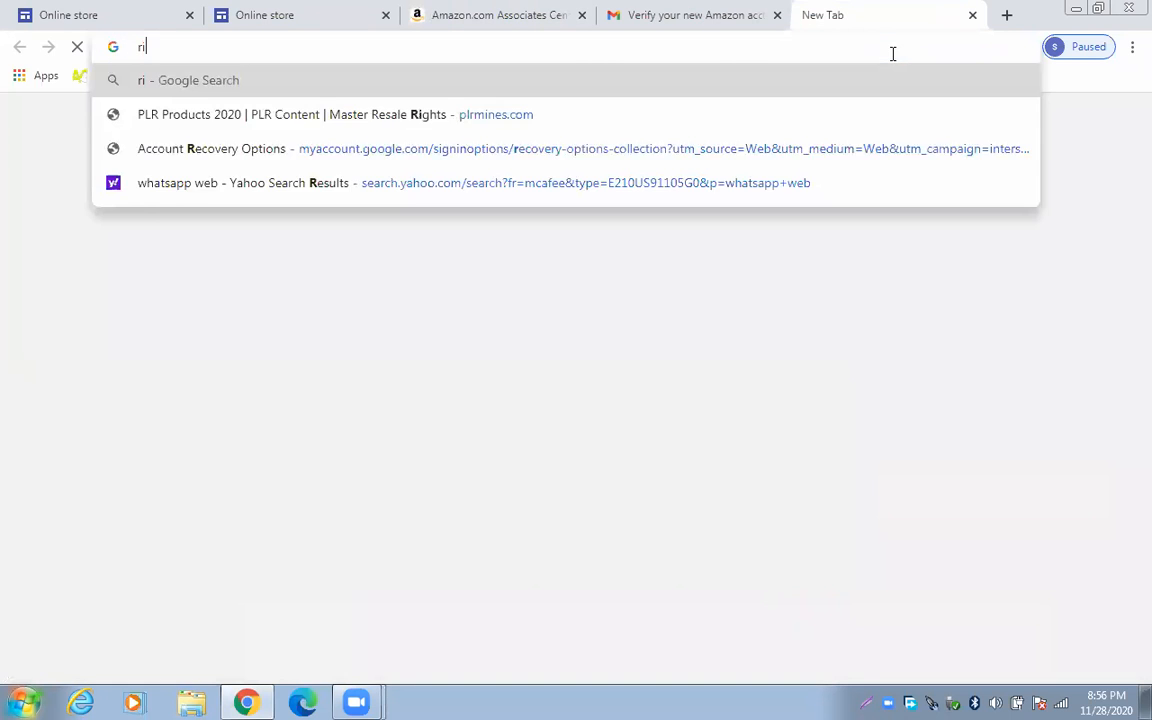
pyautogui.write('yadh post')
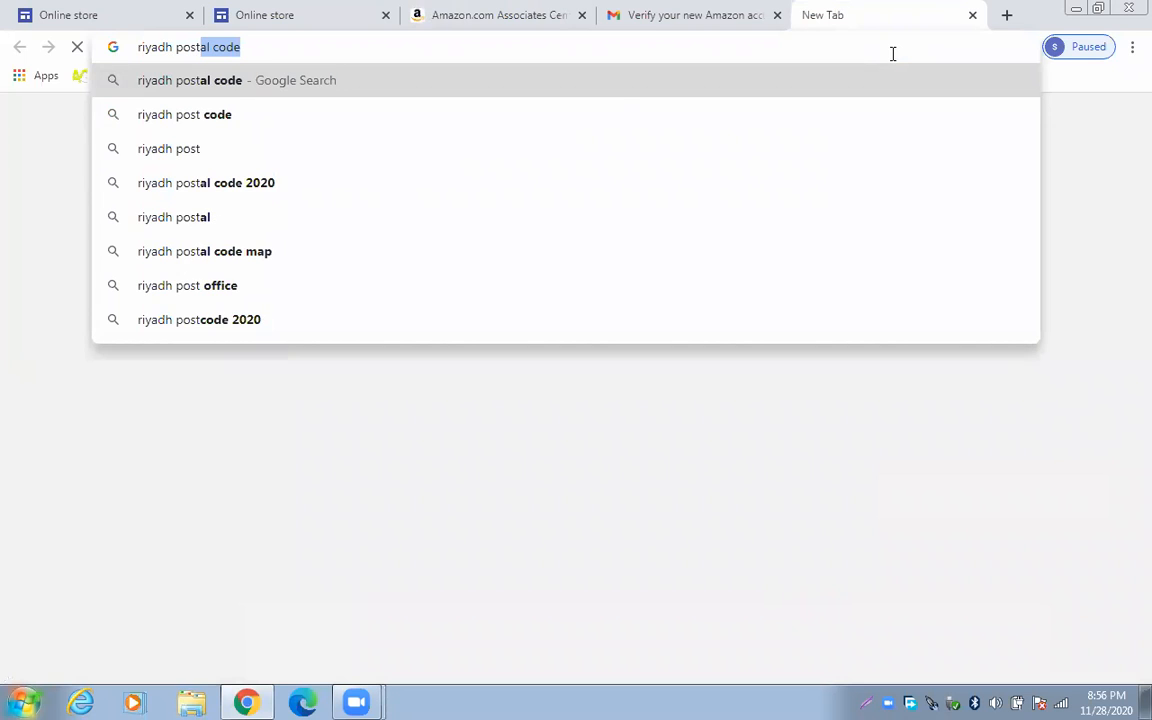
pyautogui.click(607, 94)
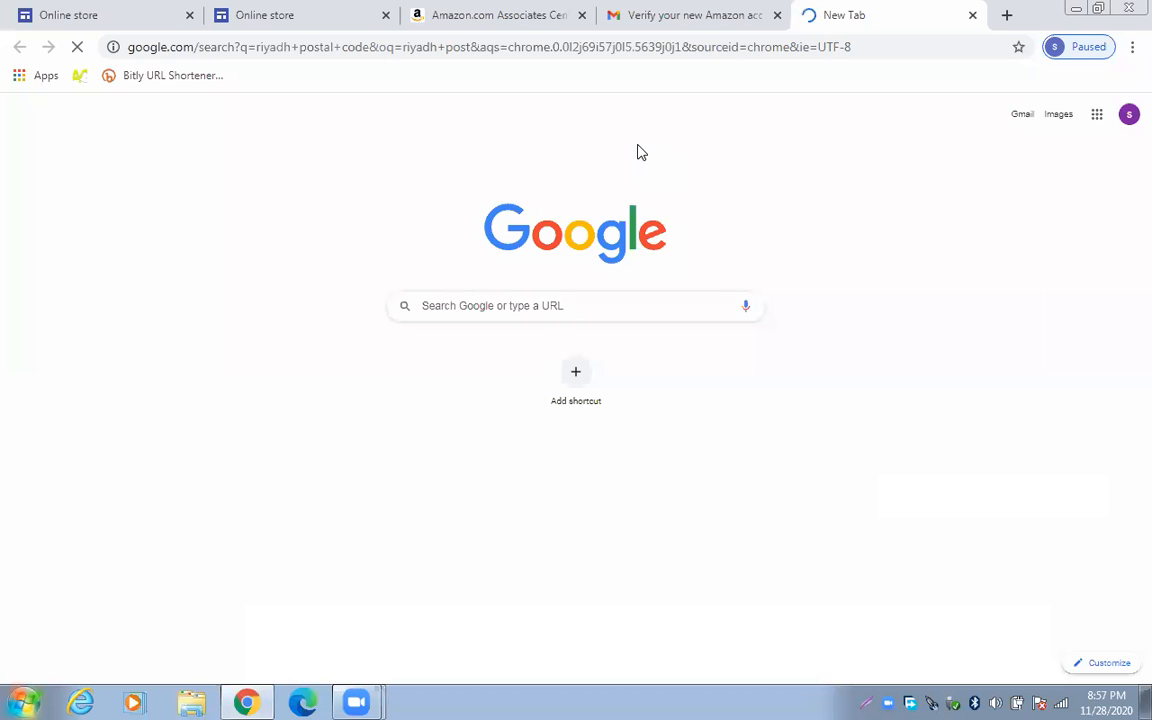
pyautogui.click(658, 24)
pyautogui.click(856, 6)
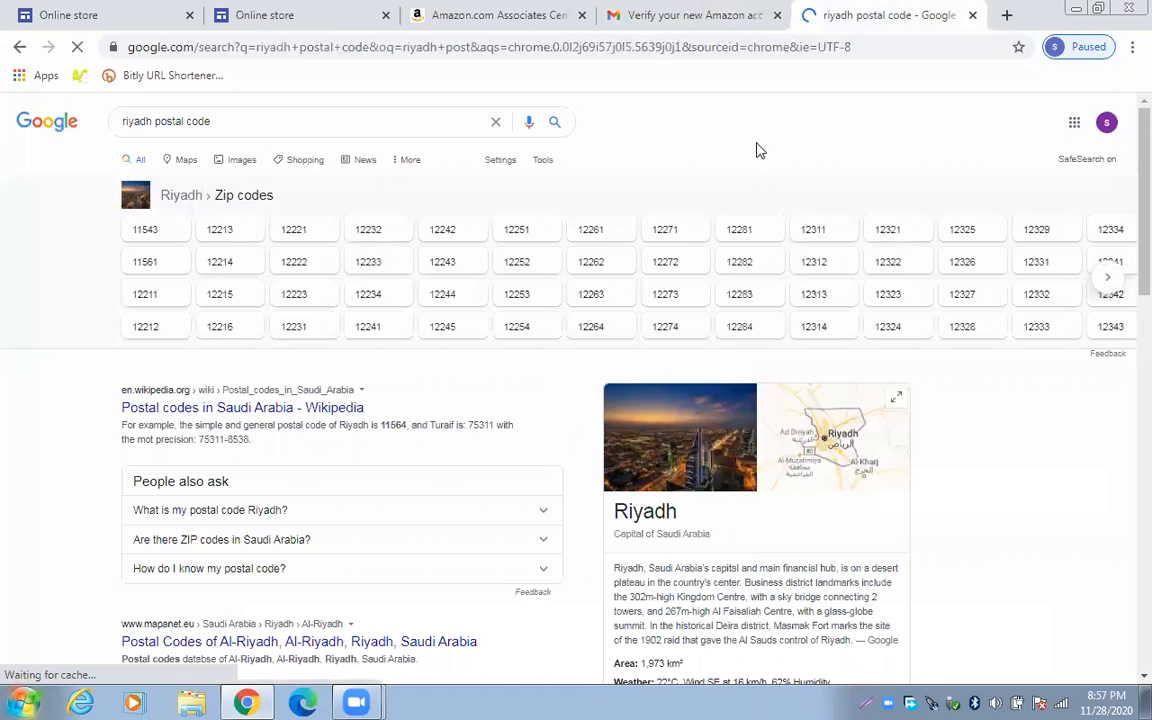
pyautogui.click(405, 12)
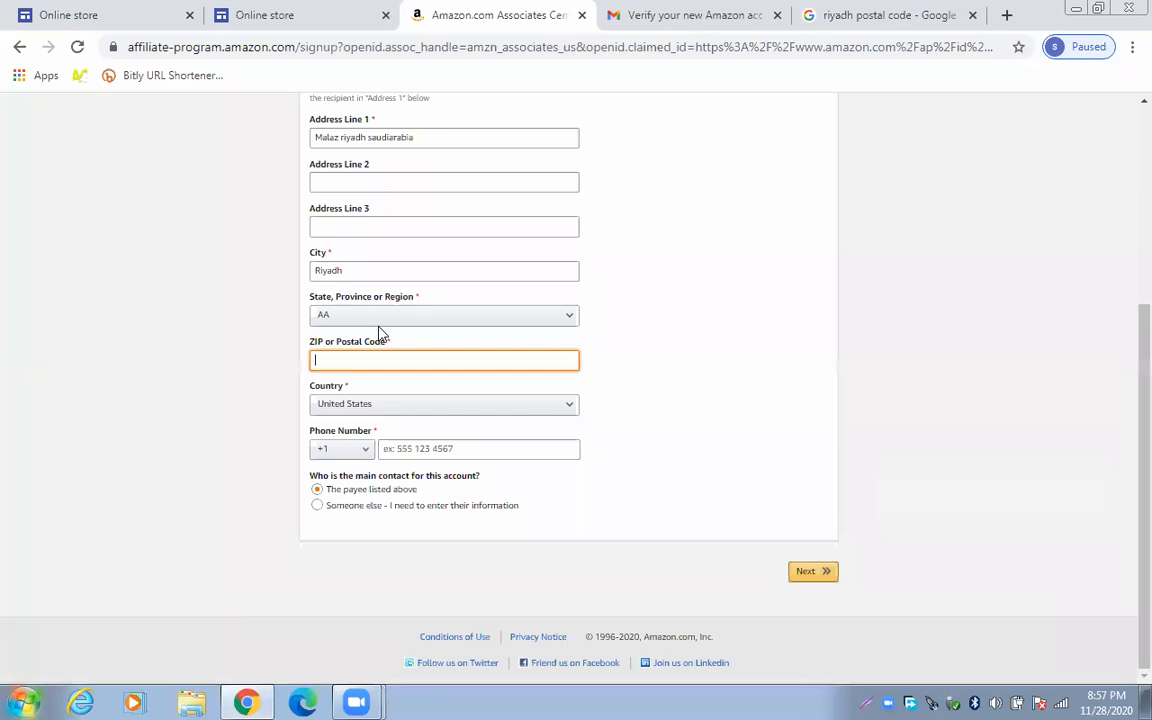
# Enter 11543 as the ZIP code after checking it against the Riyadh results
pyautogui.write('11543')
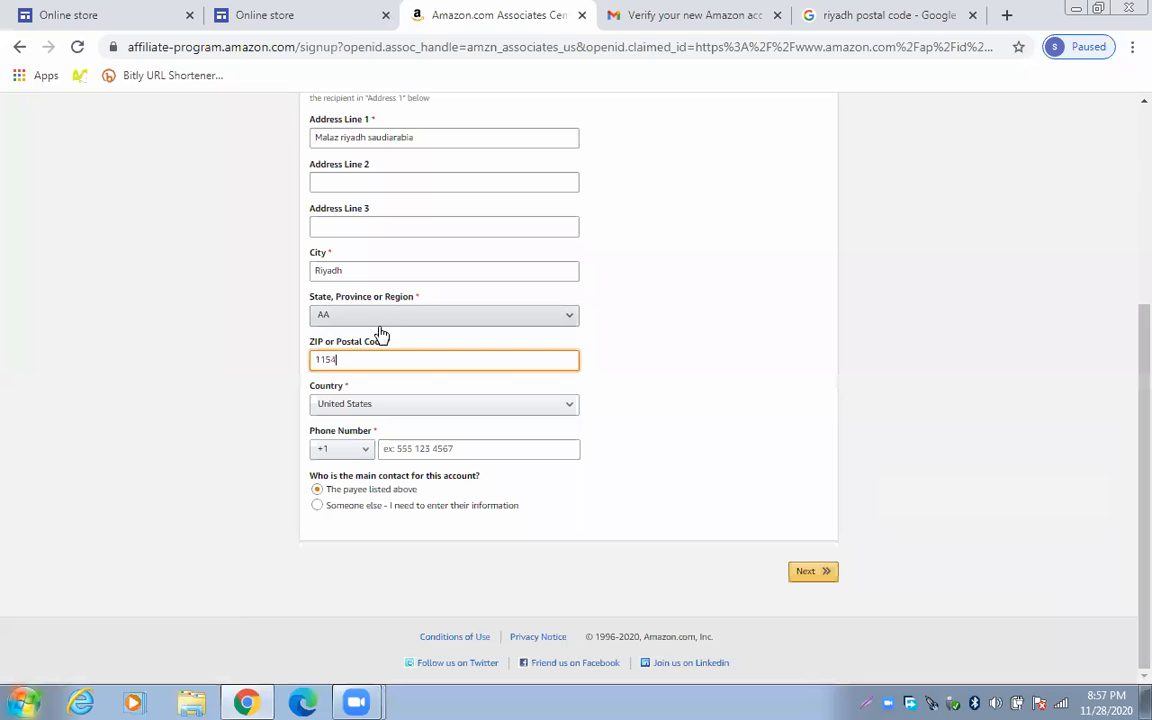
pyautogui.click(860, 20)
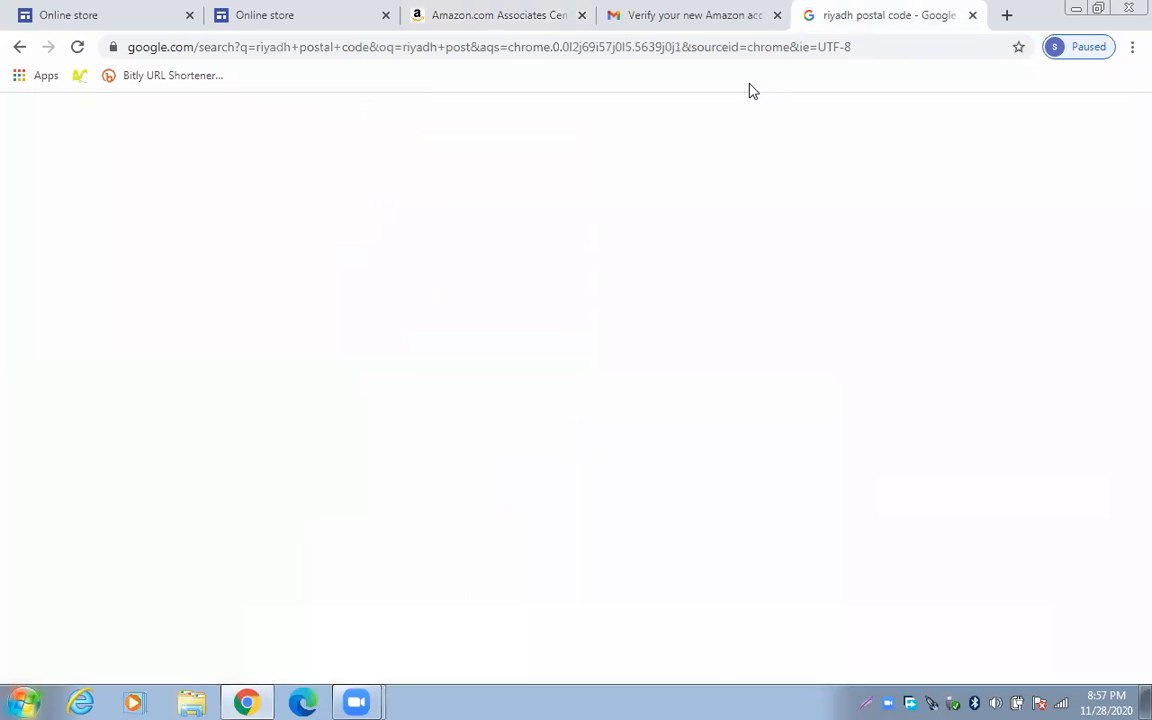
pyautogui.hotkey('ctrl', '3')
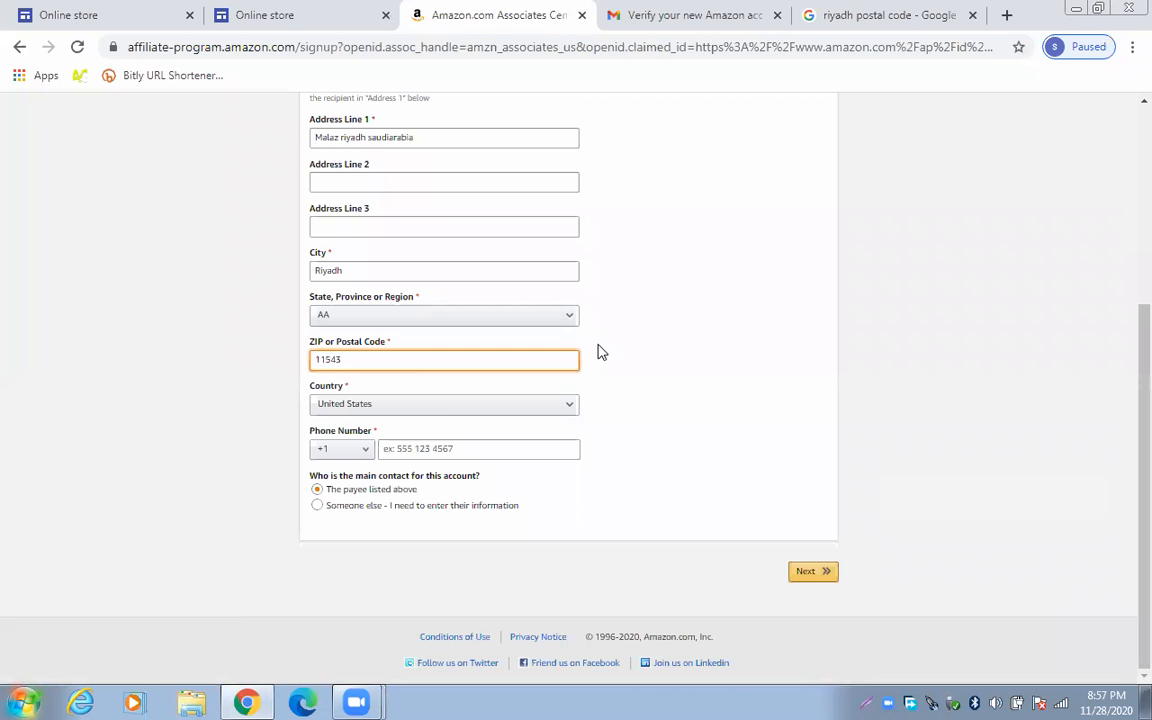
# Scroll through the Country list to locate Saudi Arabia
pyautogui.click(478, 398)
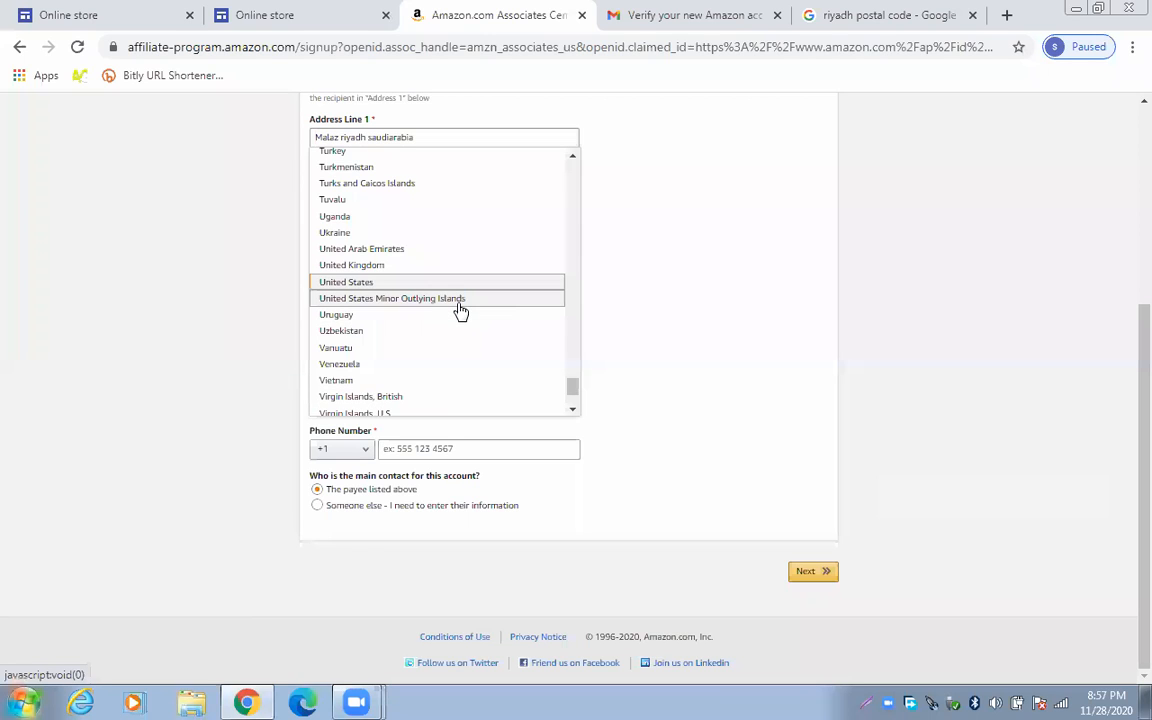
pyautogui.scroll(-2, 463, 311)
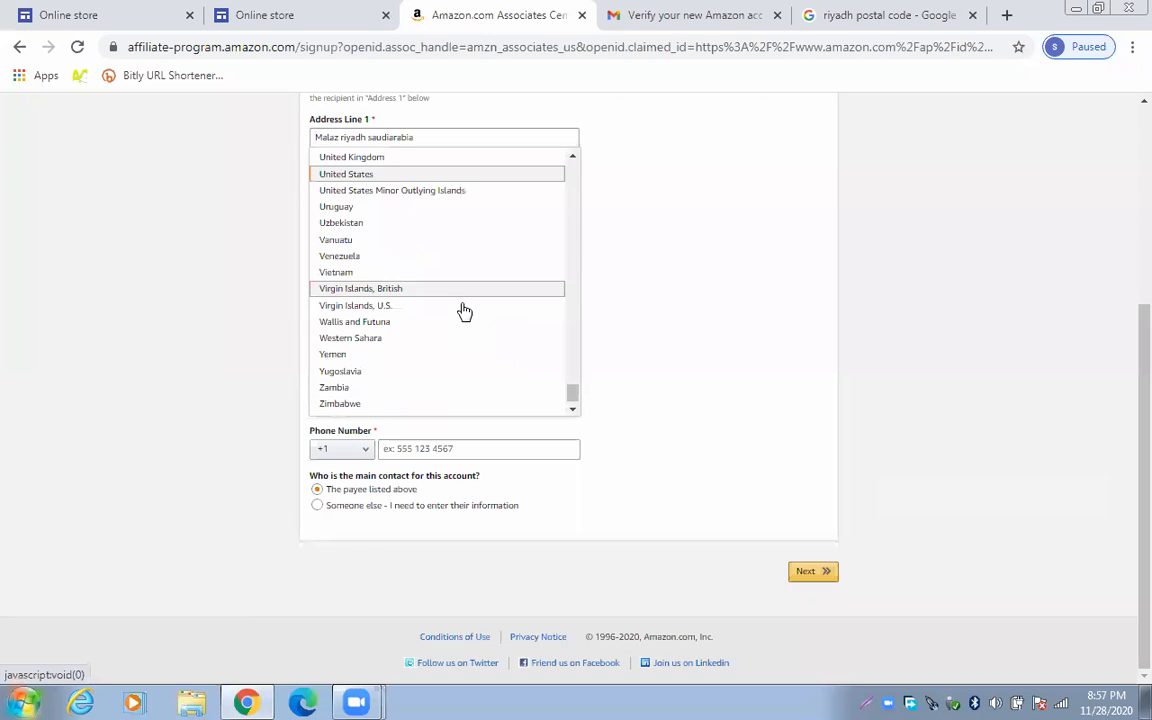
pyautogui.scroll(3, 463, 311)
pyautogui.scroll(5, 463, 311)
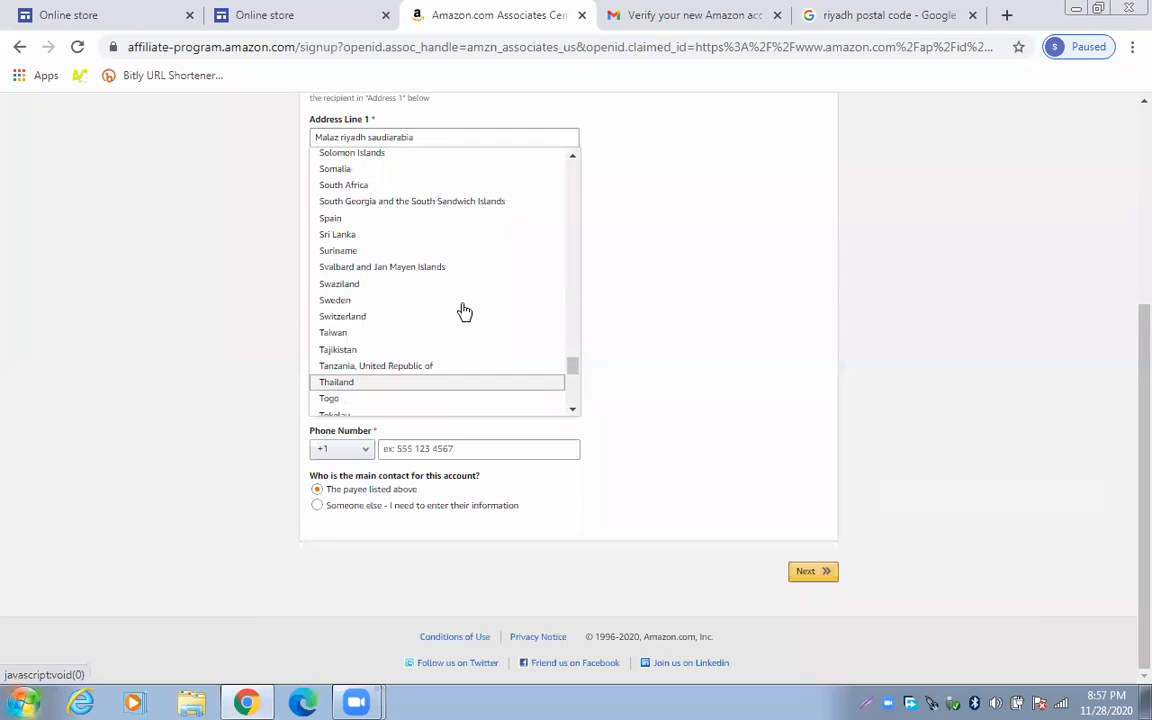
pyautogui.scroll(2, 463, 311)
pyautogui.scroll(5, 465, 311)
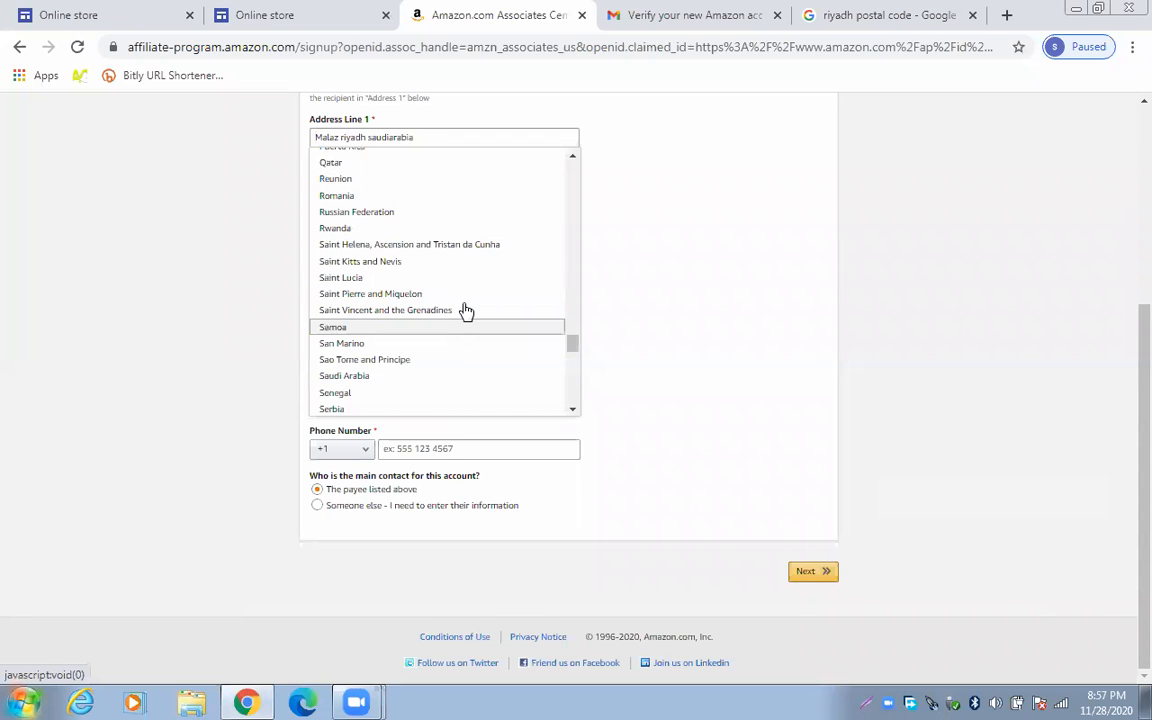
pyautogui.scroll(3, 465, 311)
pyautogui.scroll(1, 414, 264)
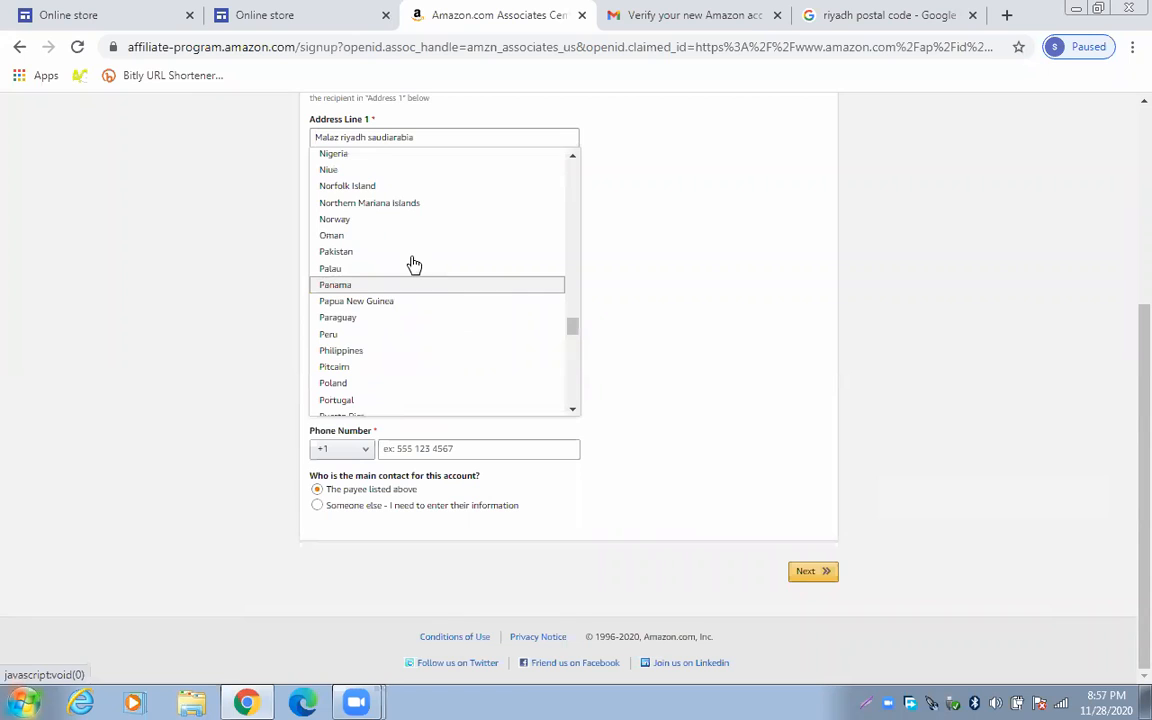
pyautogui.scroll(-1, 419, 267)
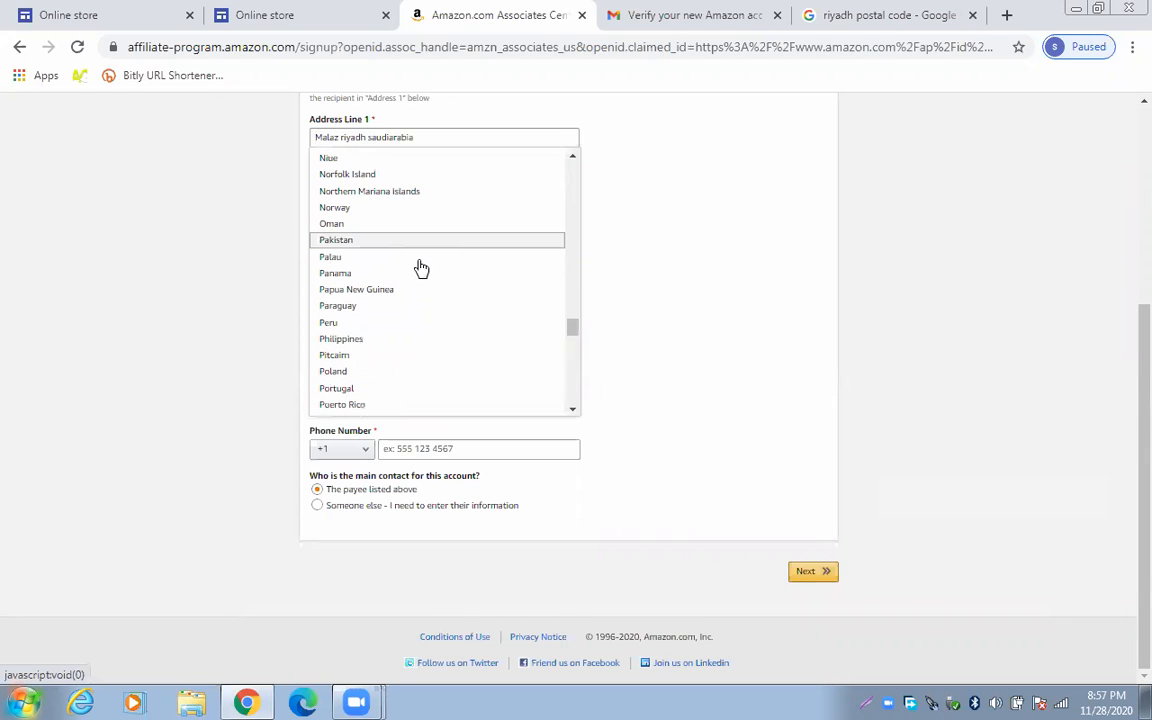
pyautogui.scroll(-5, 421, 267)
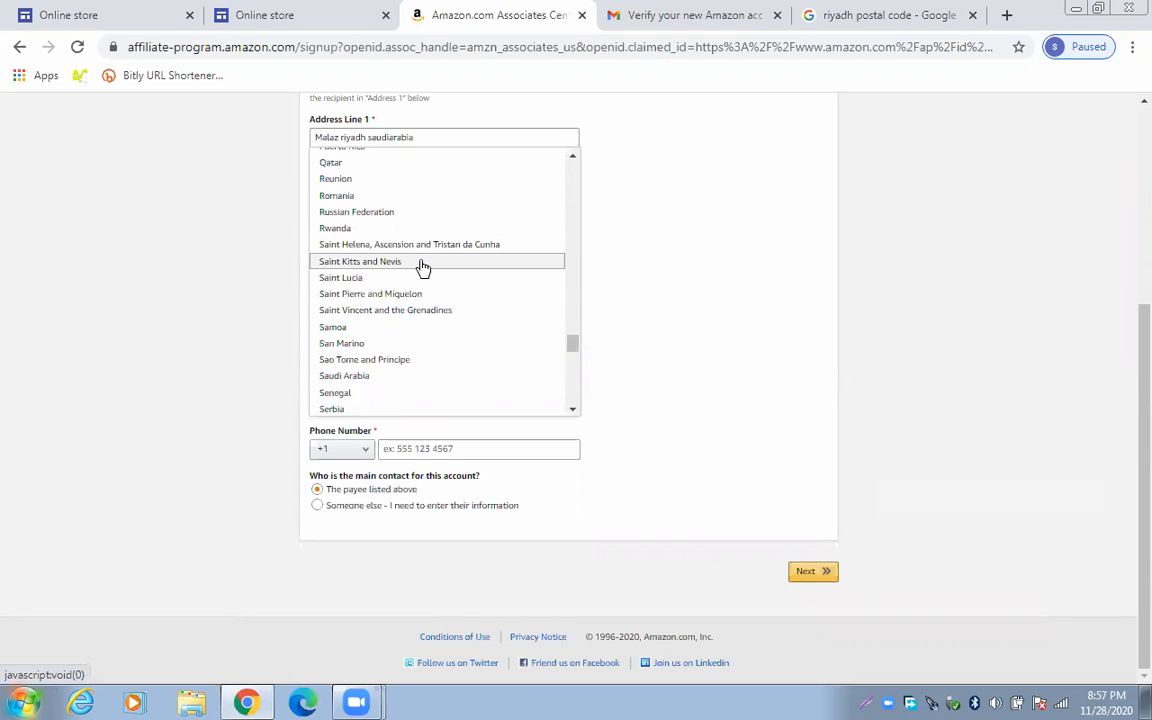
pyautogui.scroll(-1, 423, 267)
pyautogui.scroll(-2, 424, 268)
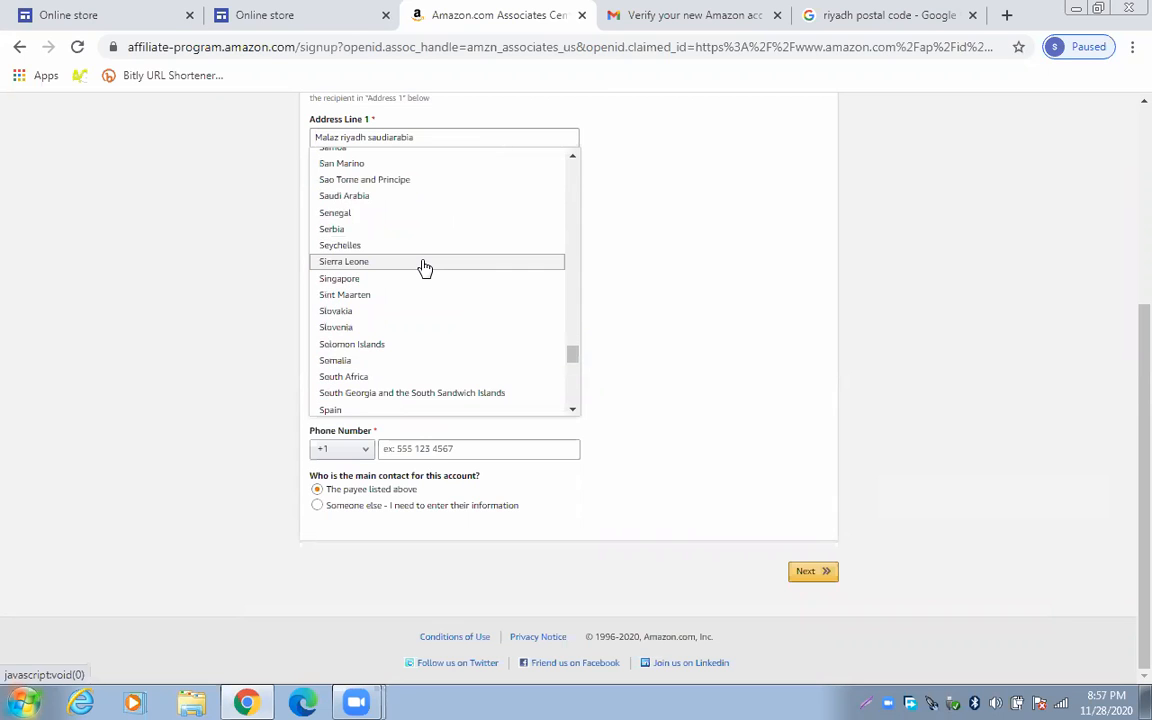
pyautogui.scroll(-2, 426, 268)
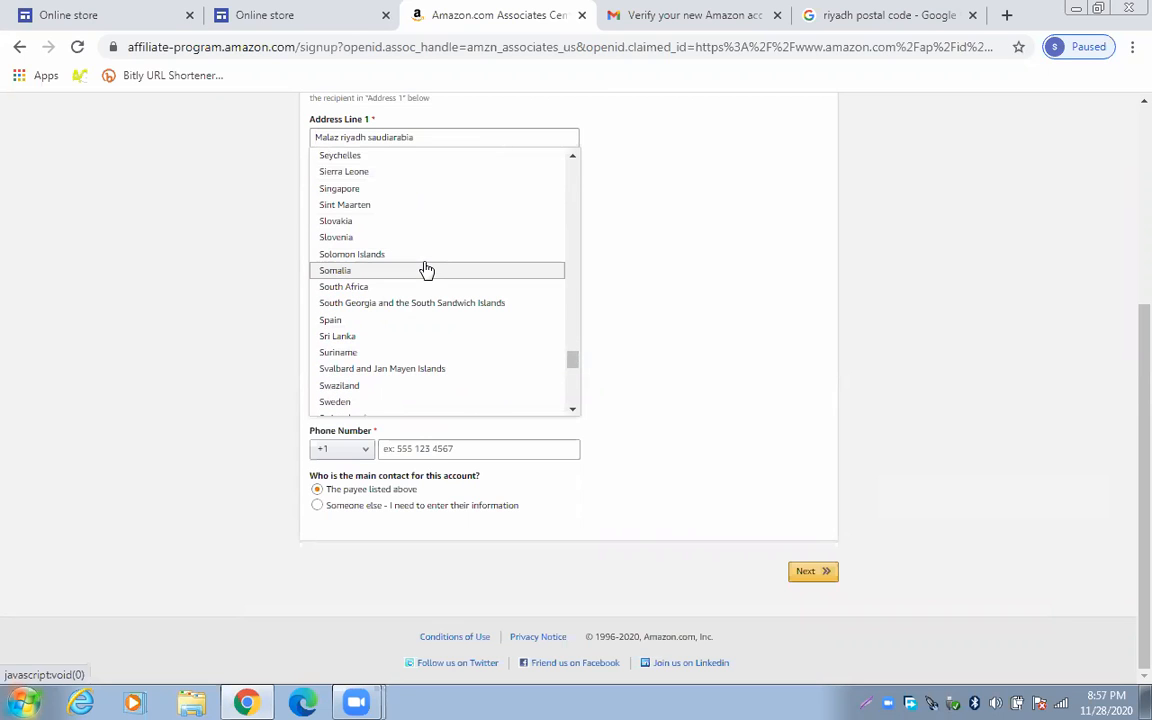
pyautogui.scroll(-1, 426, 270)
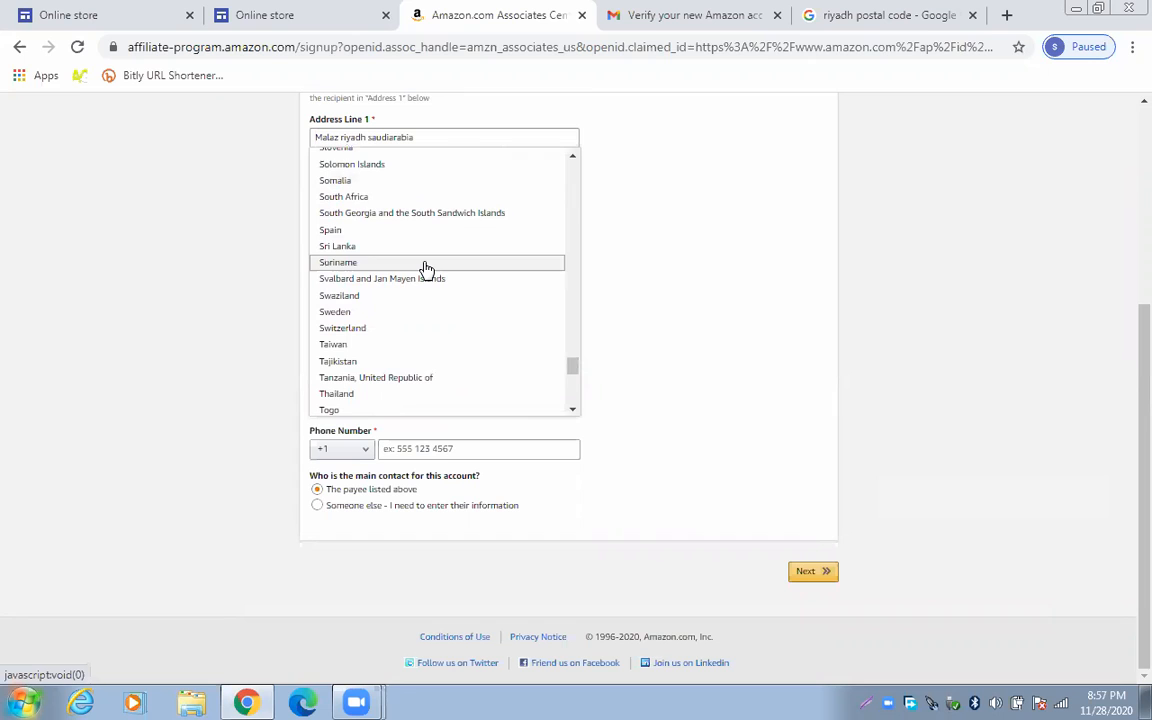
pyautogui.scroll(1, 426, 268)
pyautogui.scroll(1, 426, 270)
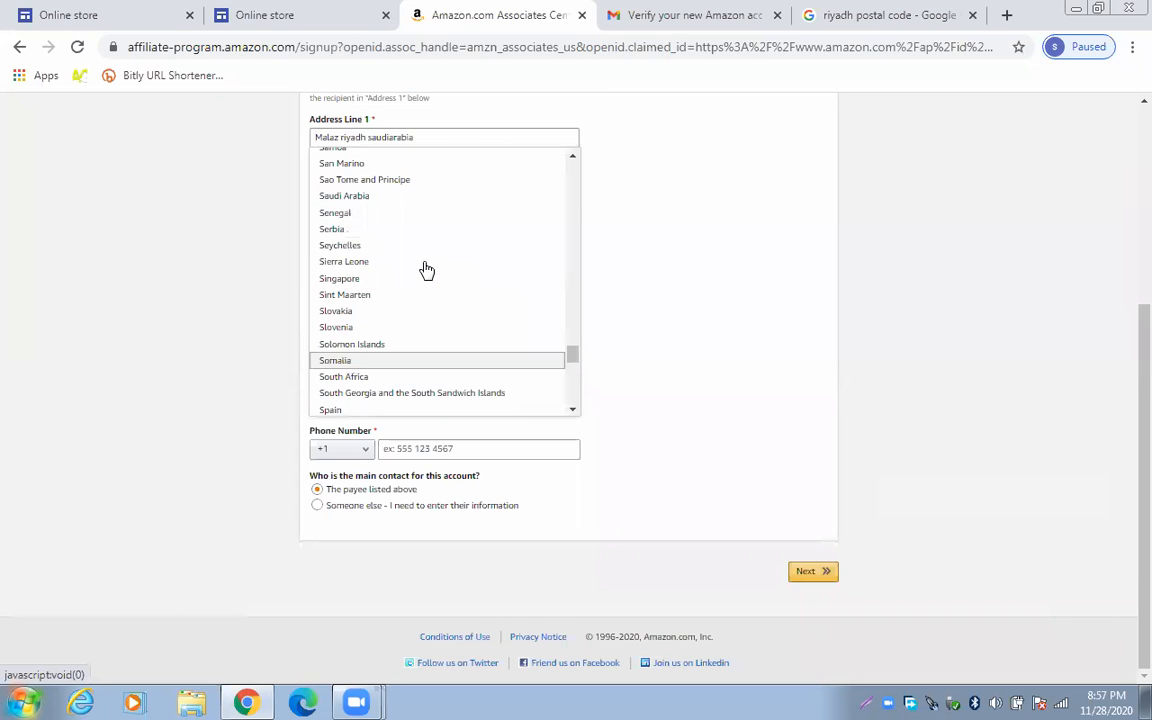
# Set the country to Saudi Arabia and enter the payee's phone number with code +966
pyautogui.click(390, 196)
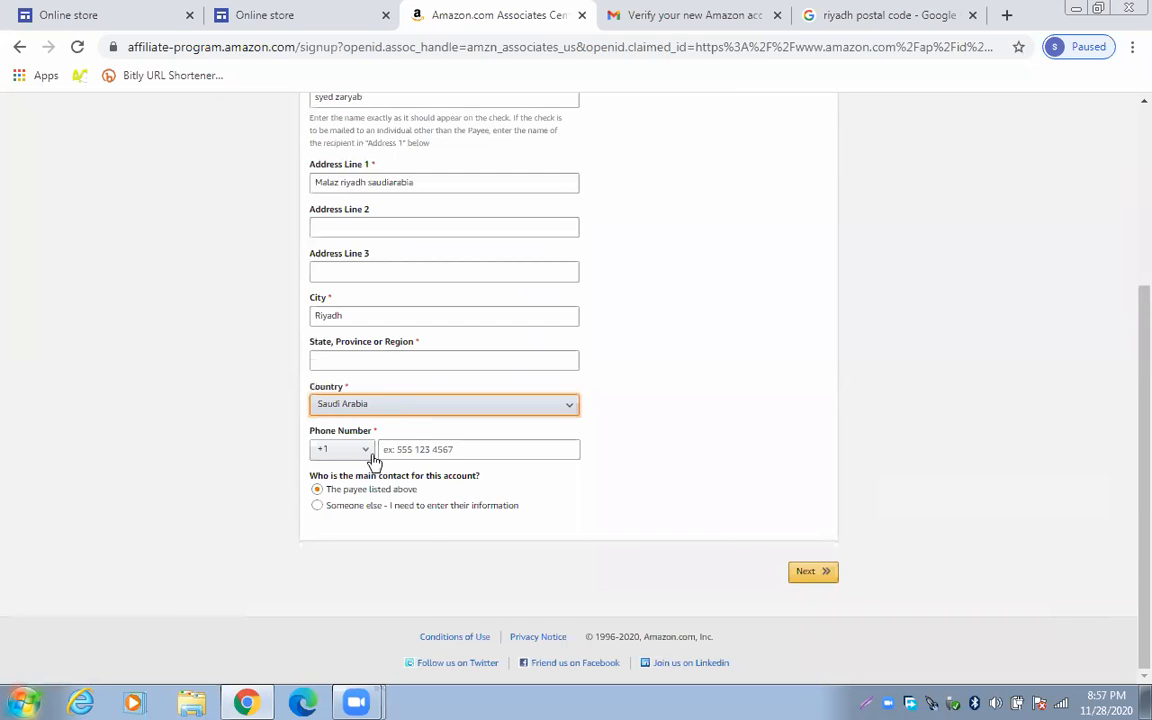
pyautogui.click(367, 452)
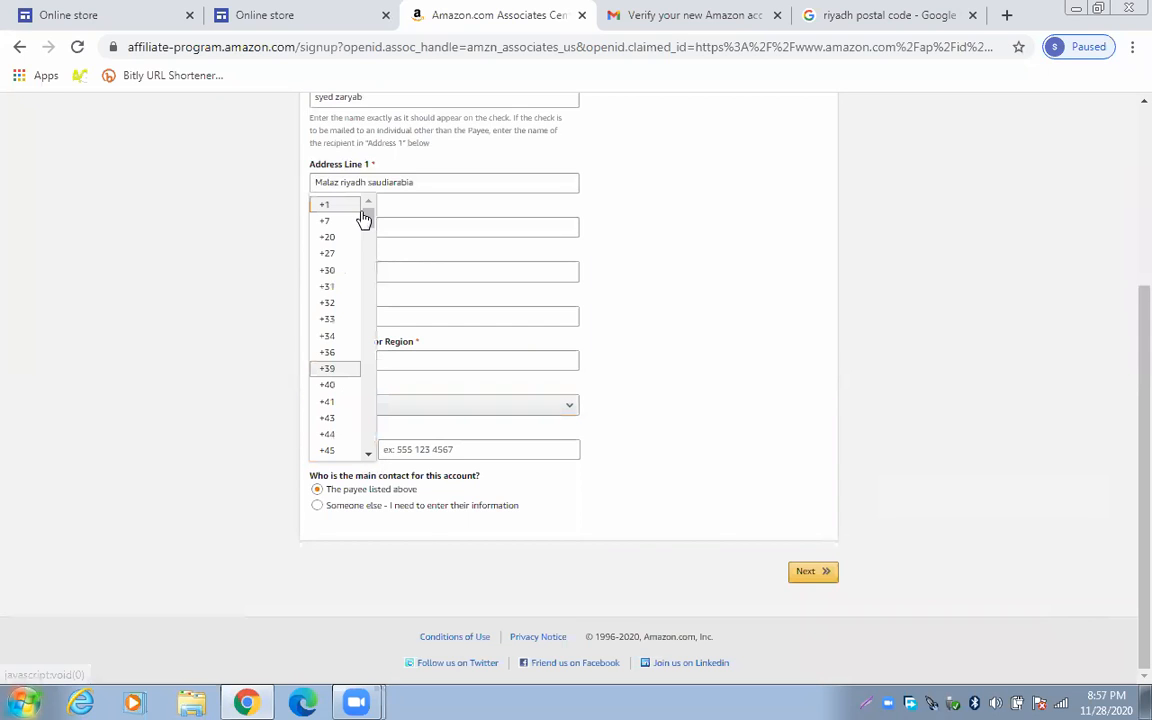
pyautogui.moveTo(367, 220); pyautogui.dragTo(380, 432)
pyautogui.click(332, 378)
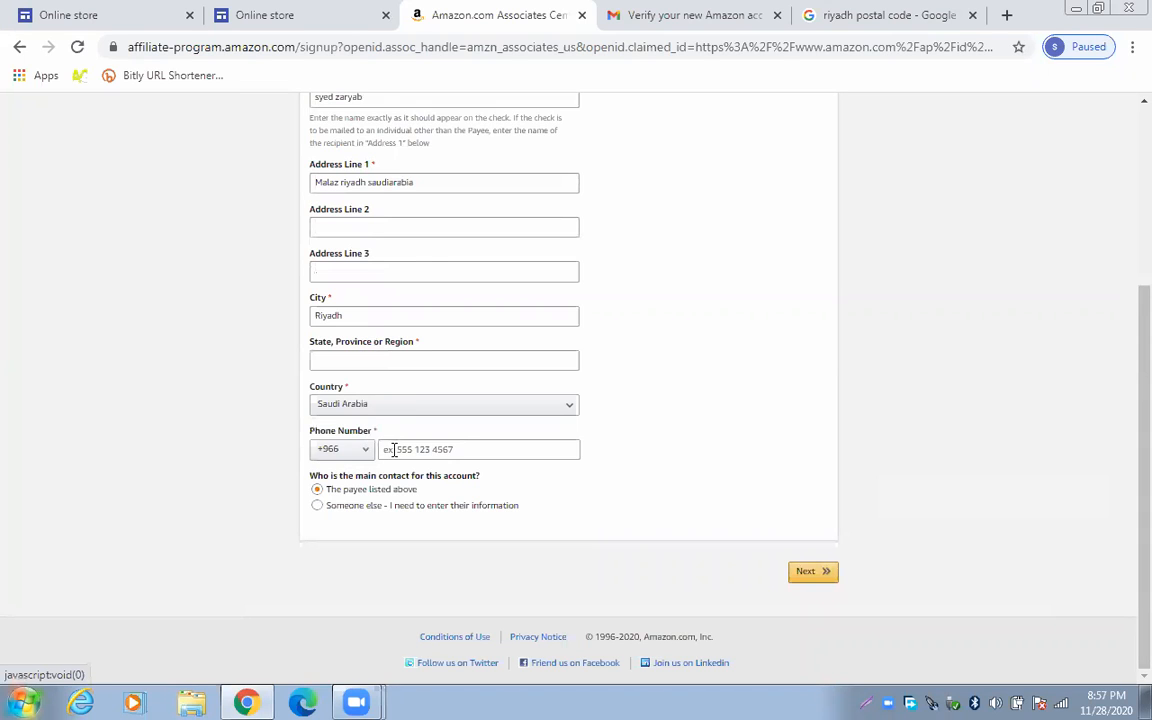
pyautogui.click(396, 451)
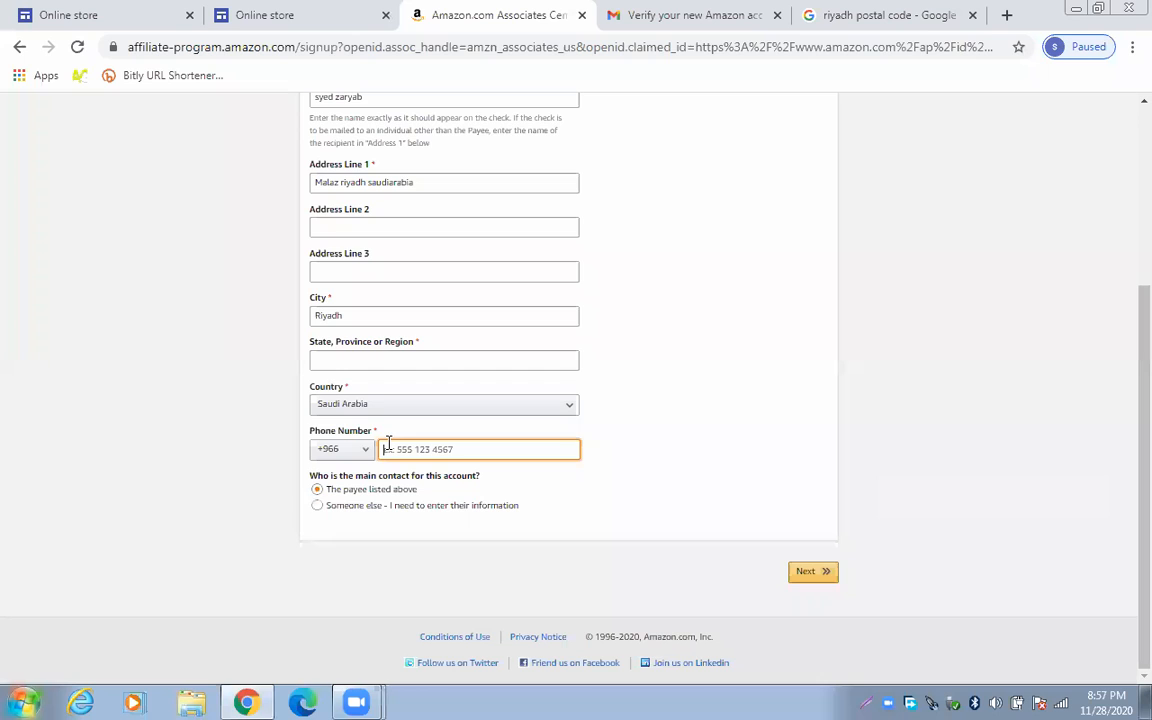
# Fill in the required state/region, submit the account information, and return to the Online store editor
pyautogui.click(795, 578)
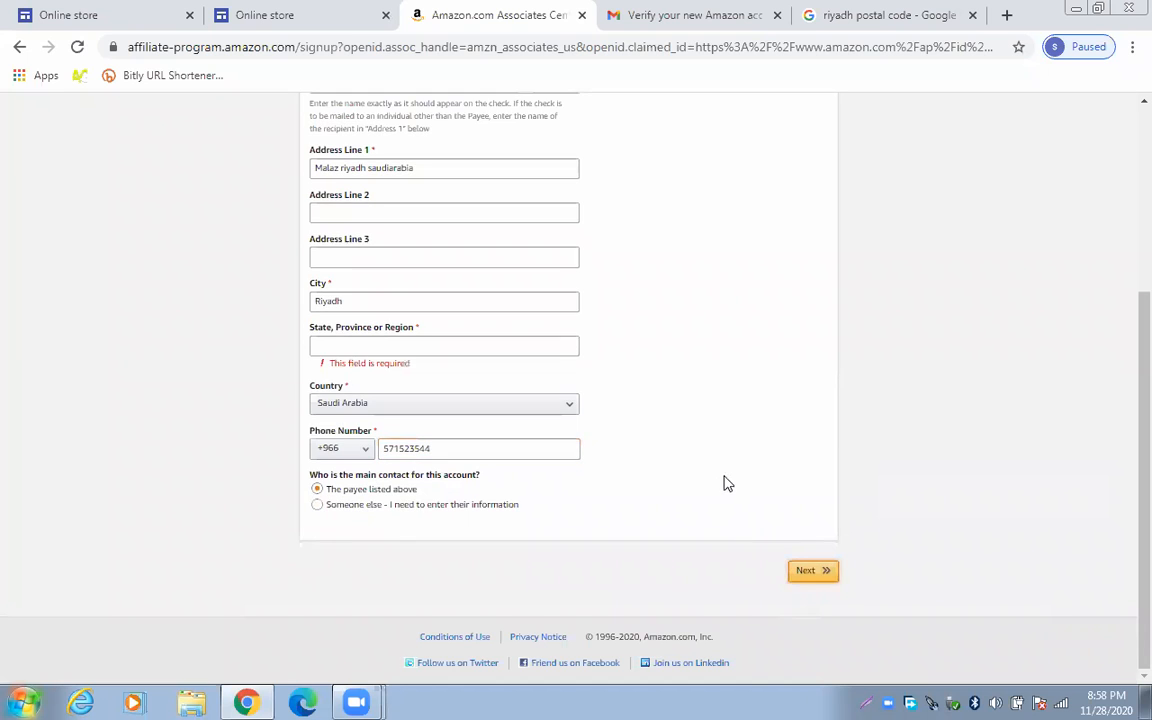
pyautogui.scroll(1, 729, 473)
pyautogui.scroll(2, 729, 473)
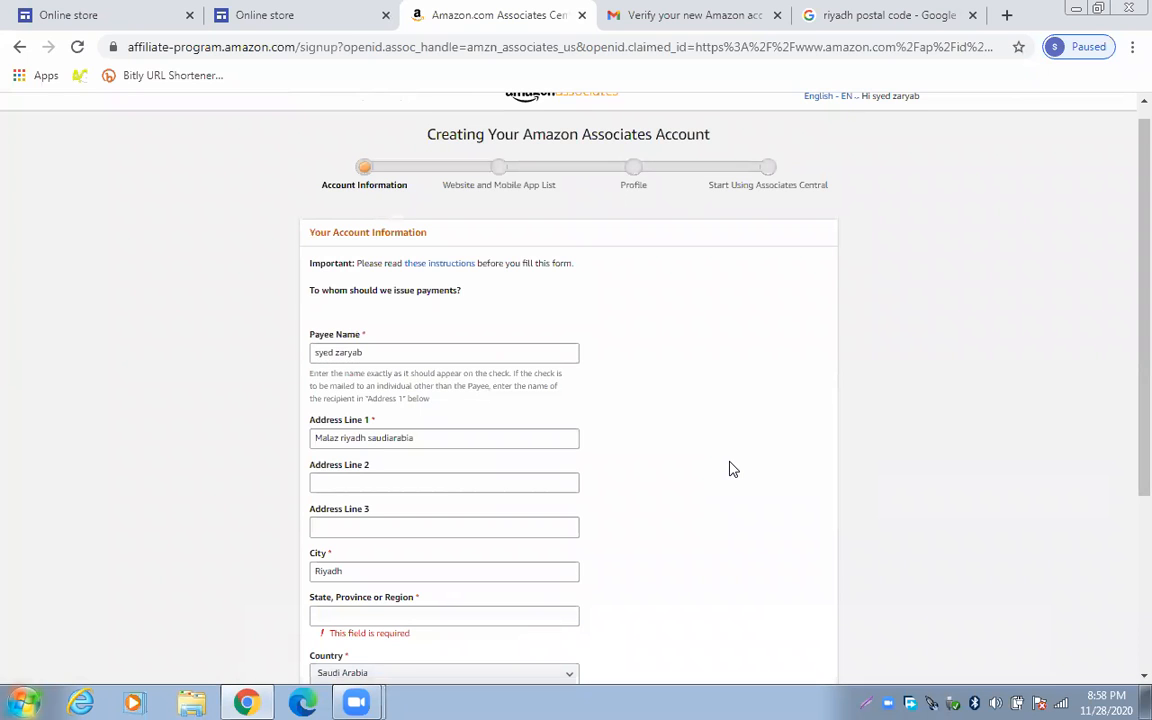
pyautogui.scroll(-3, 731, 469)
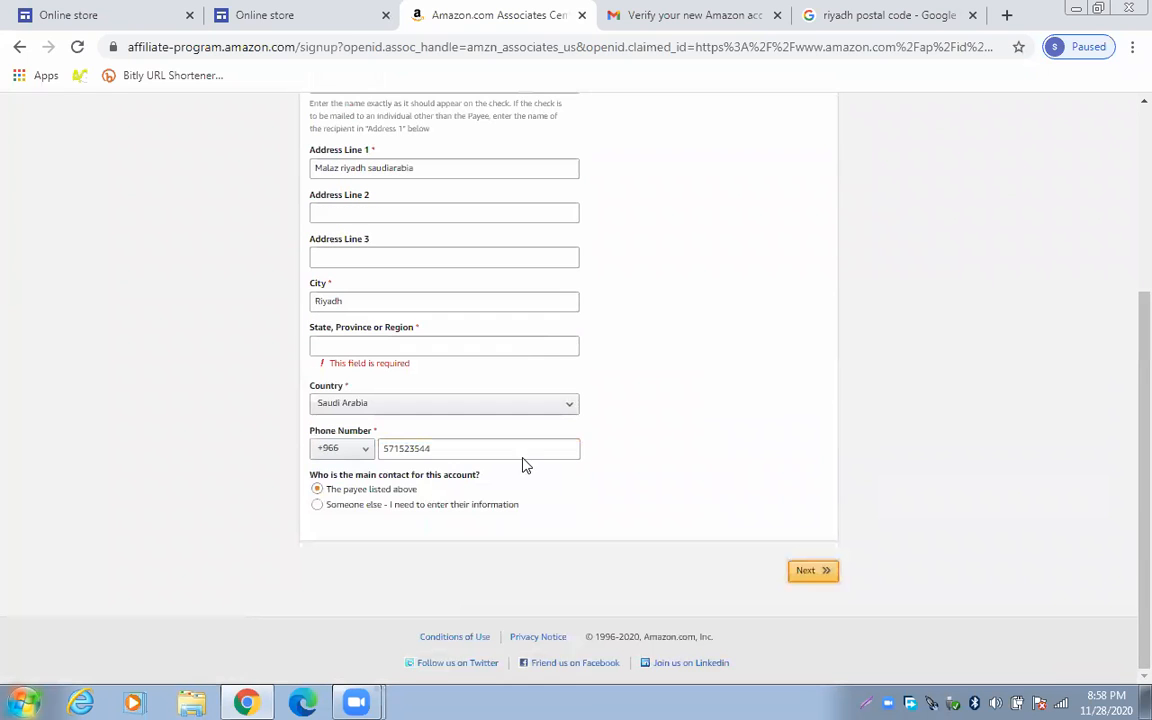
pyautogui.click(415, 345)
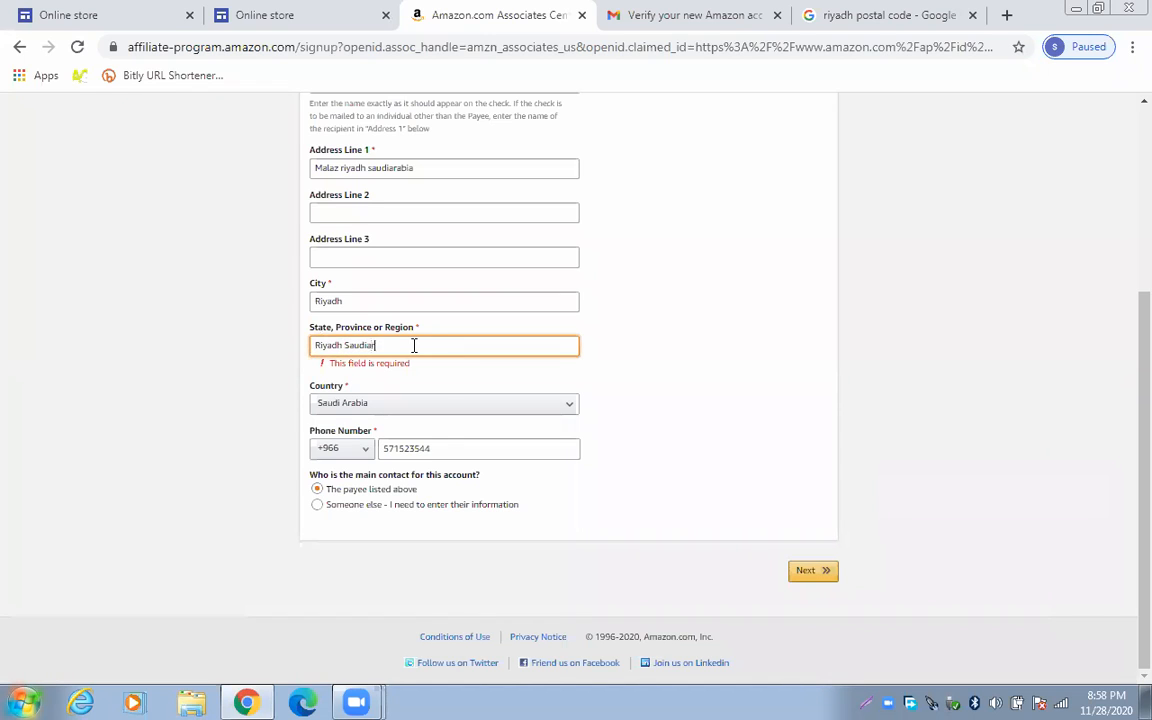
pyautogui.click(812, 571)
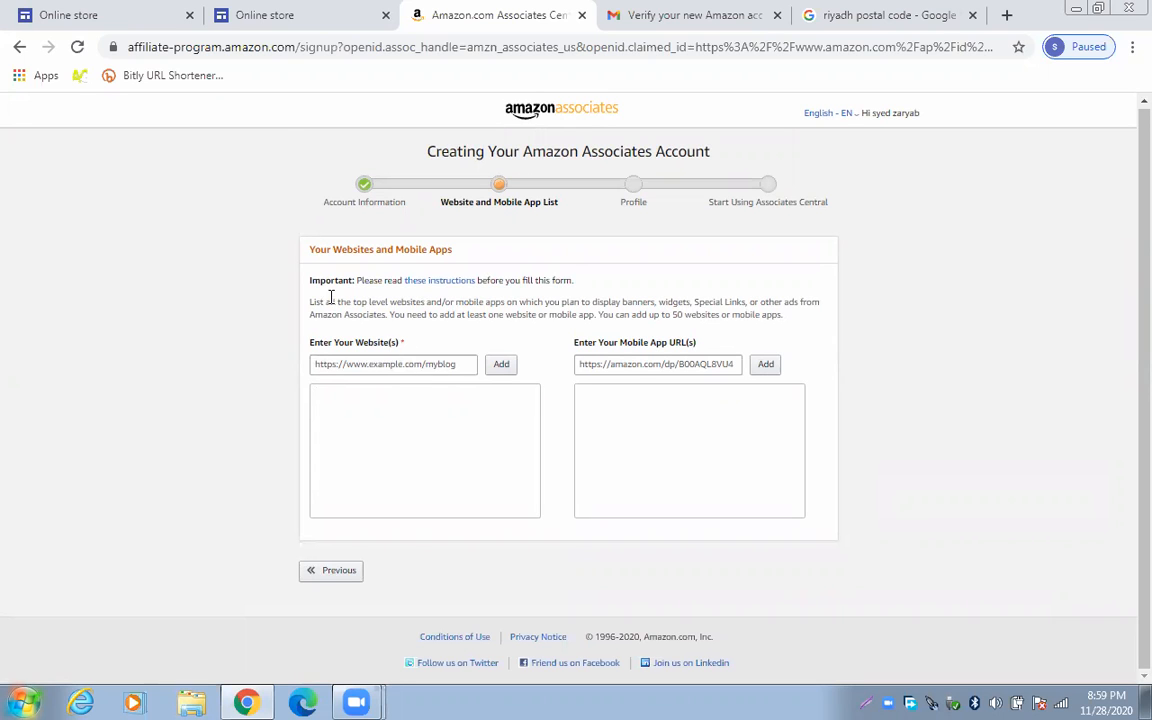
pyautogui.click(142, 10)
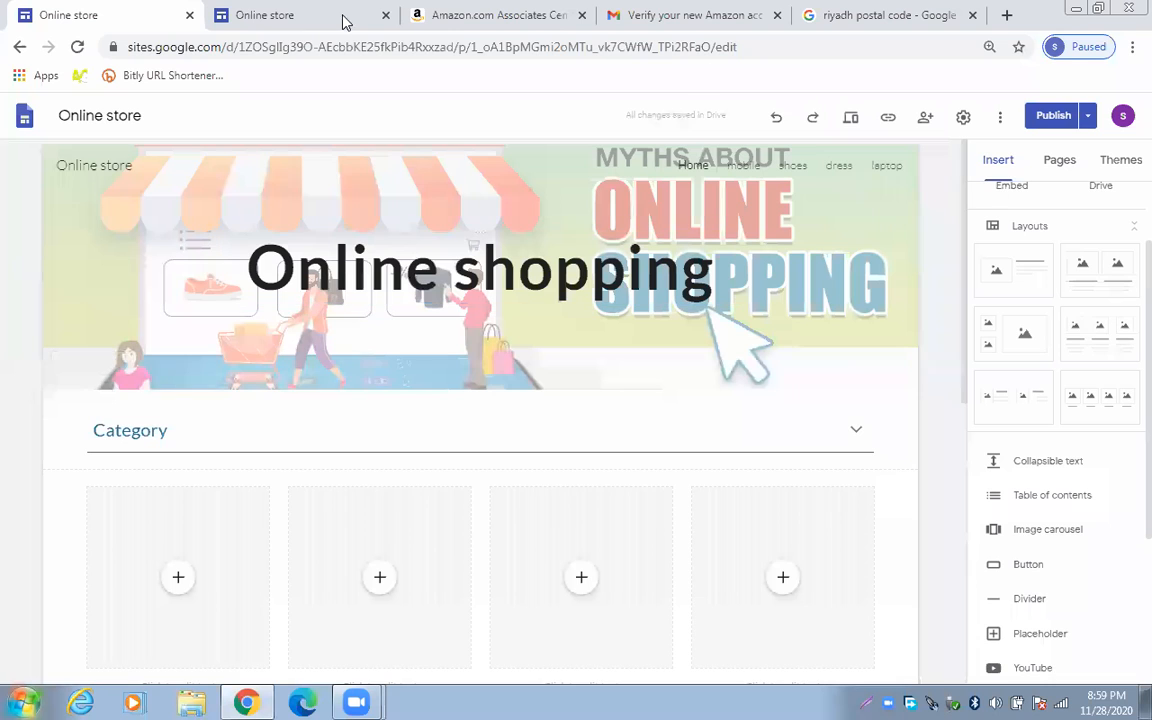
# Copy the published Online store site's URL and switch back to the Amazon Associates tab
pyautogui.click(272, 21)
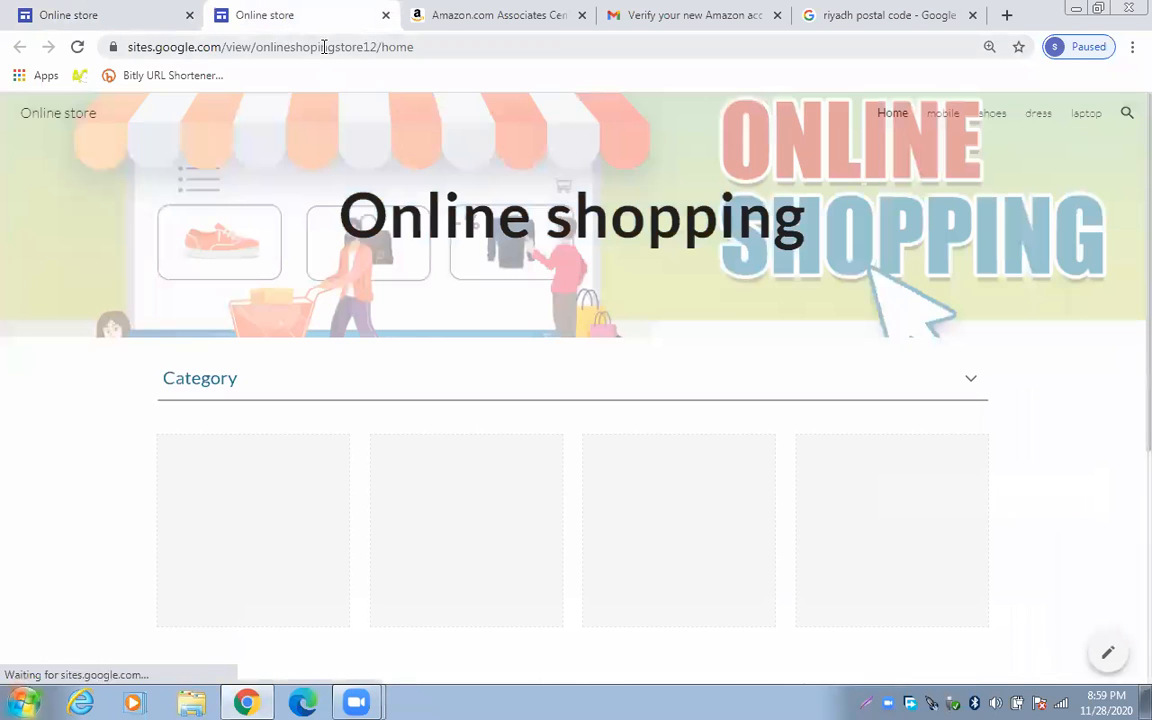
pyautogui.click(324, 50)
pyautogui.rightClick(324, 50)
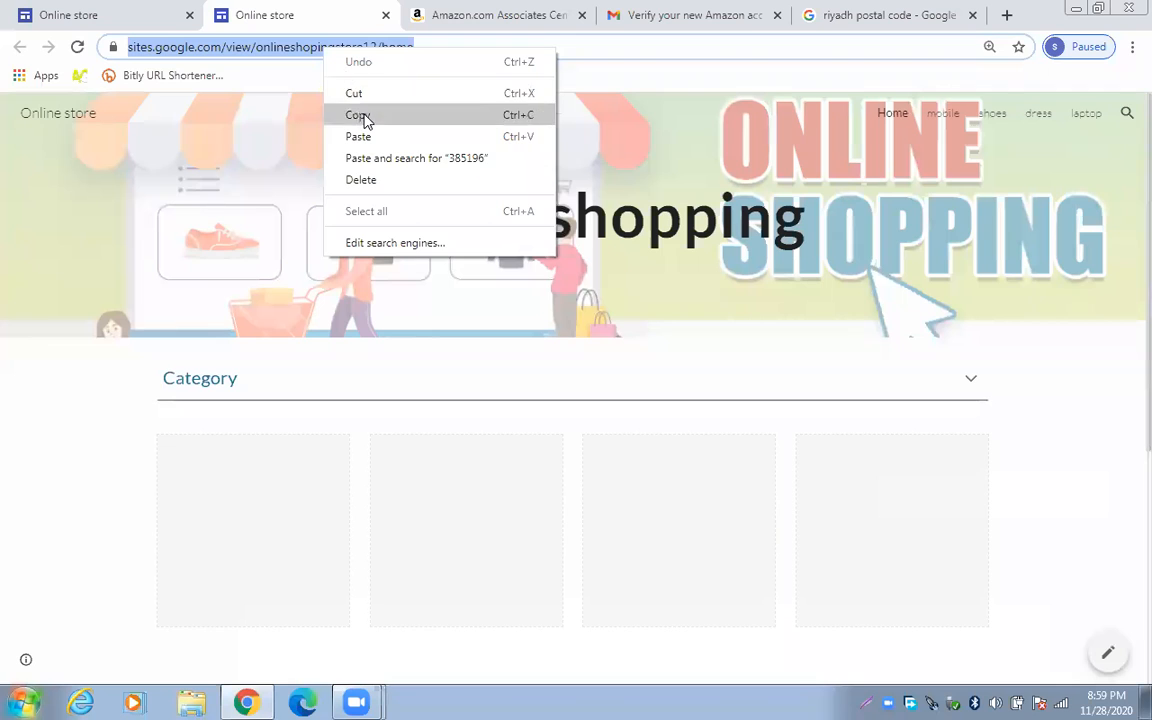
pyautogui.click(365, 114)
pyautogui.click(420, 12)
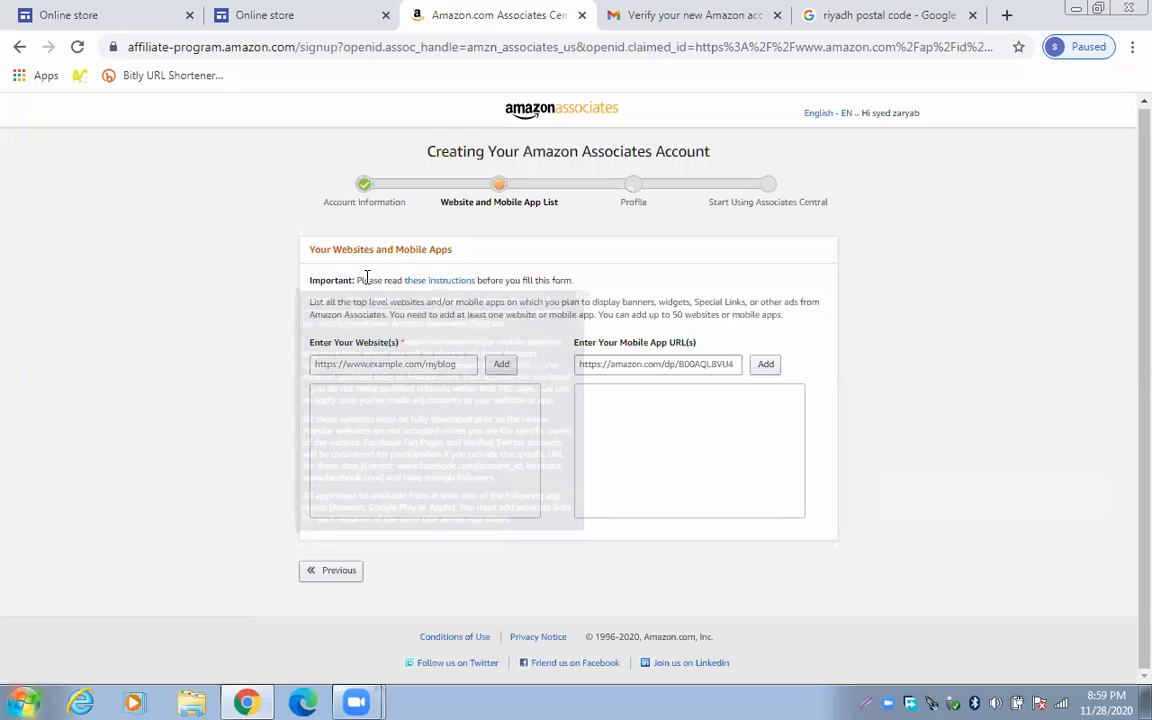
# Paste the Online store URL into the Website and Mobile App fields and add it
pyautogui.rightClick(368, 368)
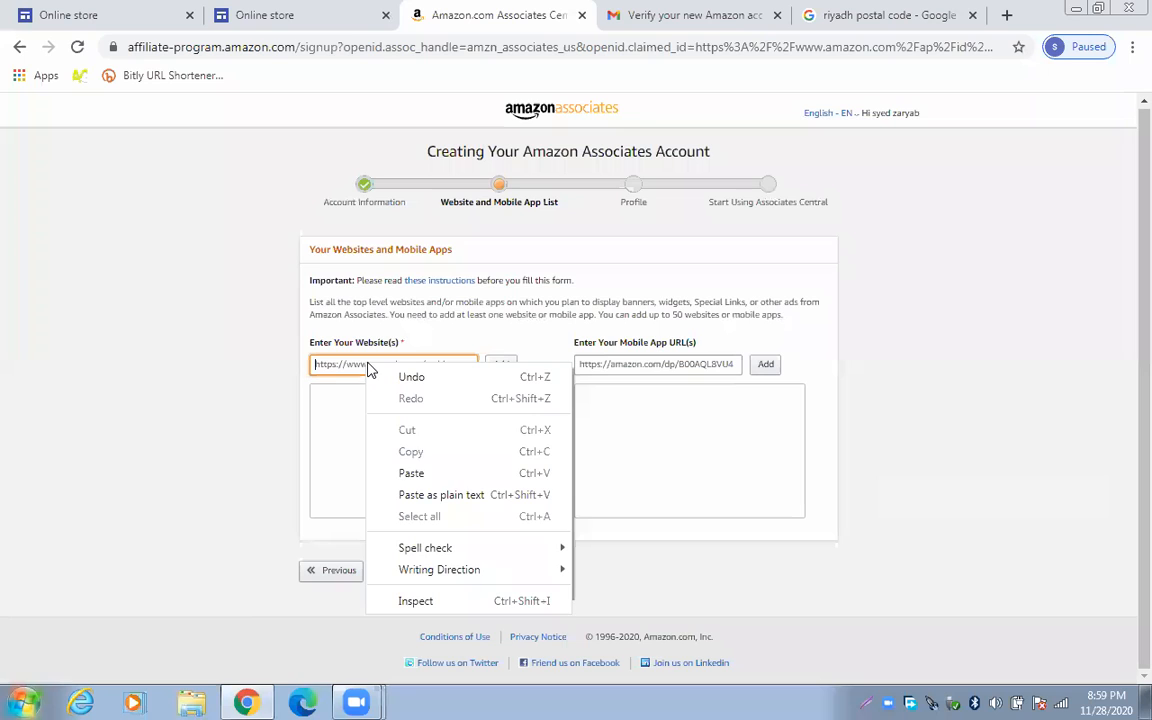
pyautogui.click(422, 472)
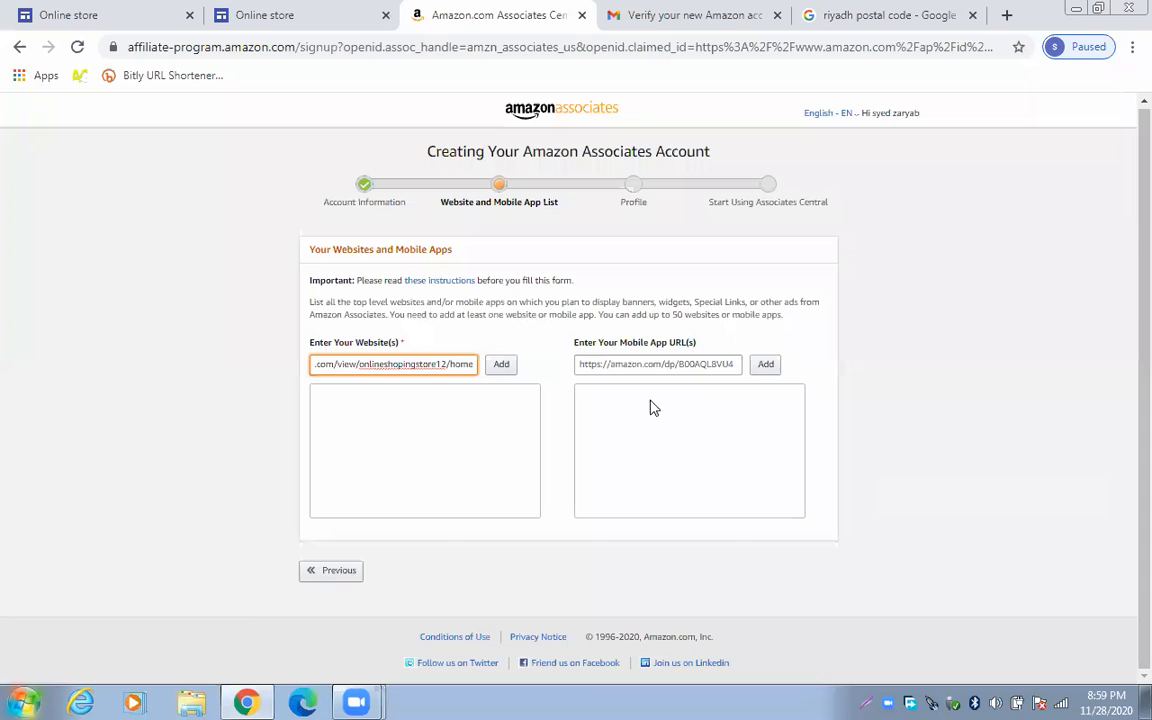
pyautogui.rightClick(652, 366)
pyautogui.click(697, 473)
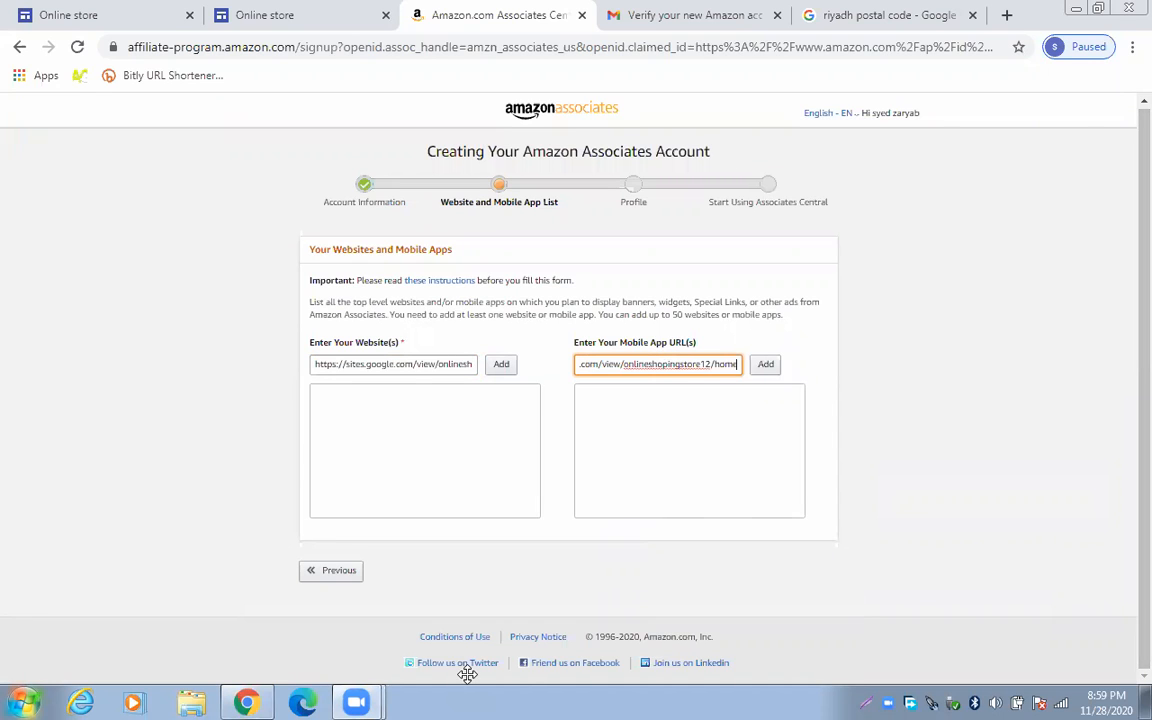
pyautogui.click(500, 366)
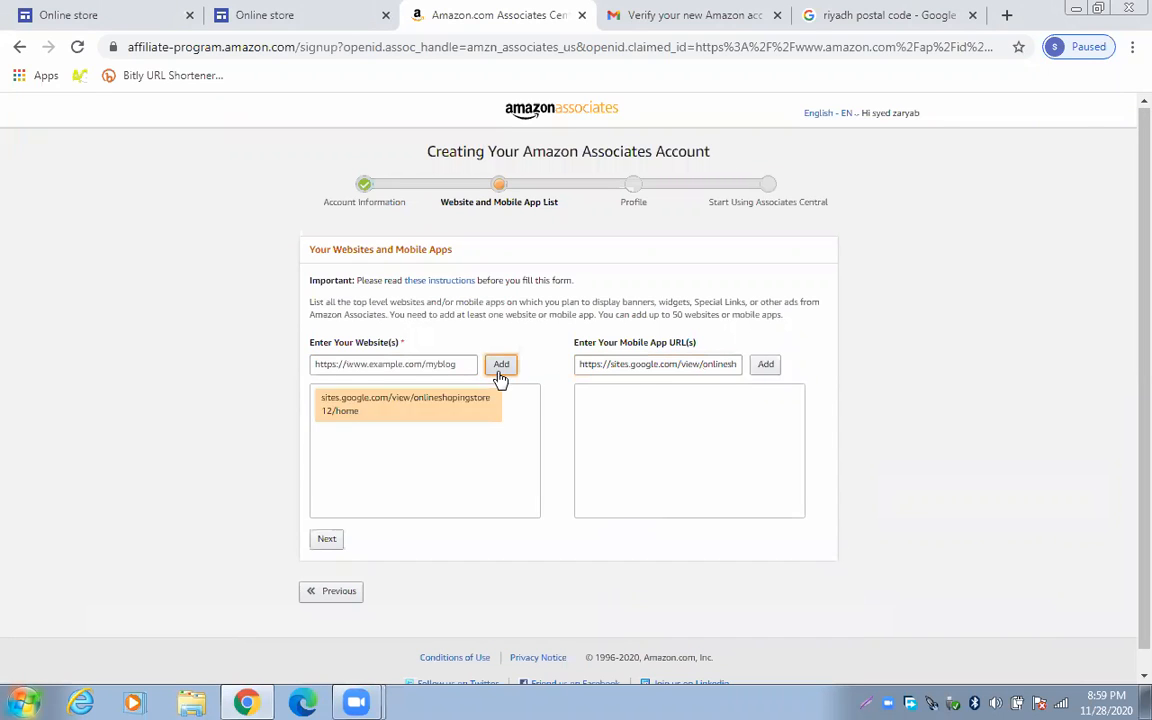
pyautogui.click(764, 366)
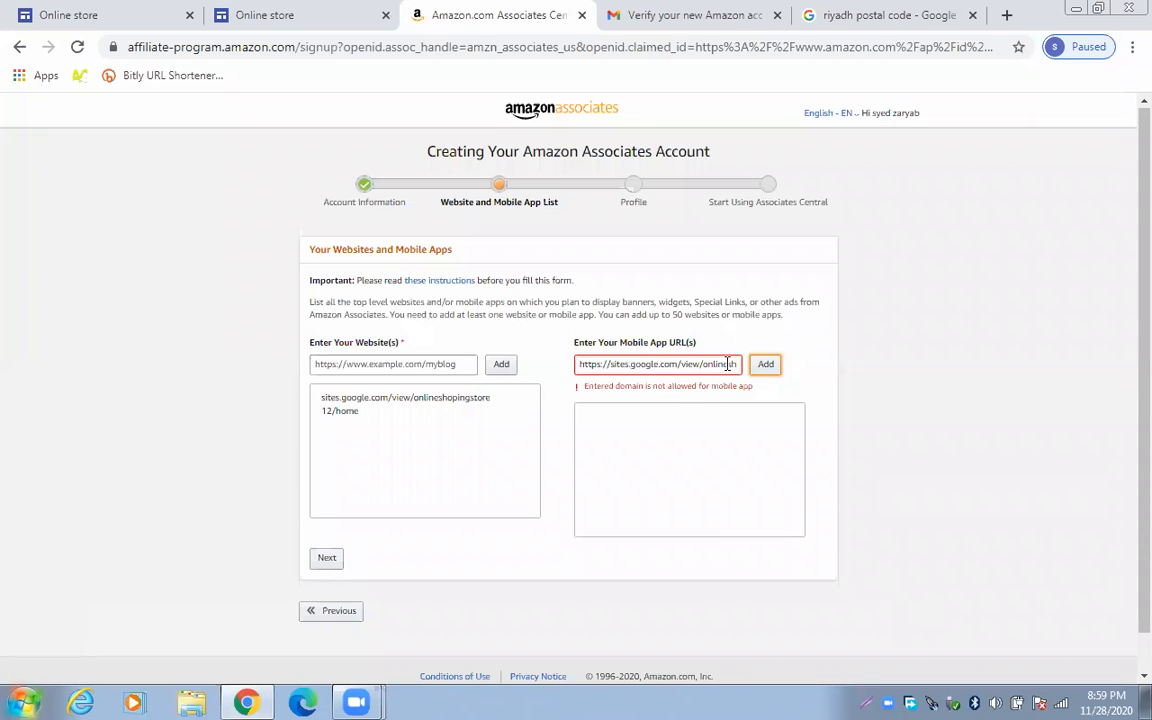
# Clear the rejected Mobile App URL and continue past the website list
pyautogui.moveTo(730, 364); pyautogui.dragTo(582, 364)
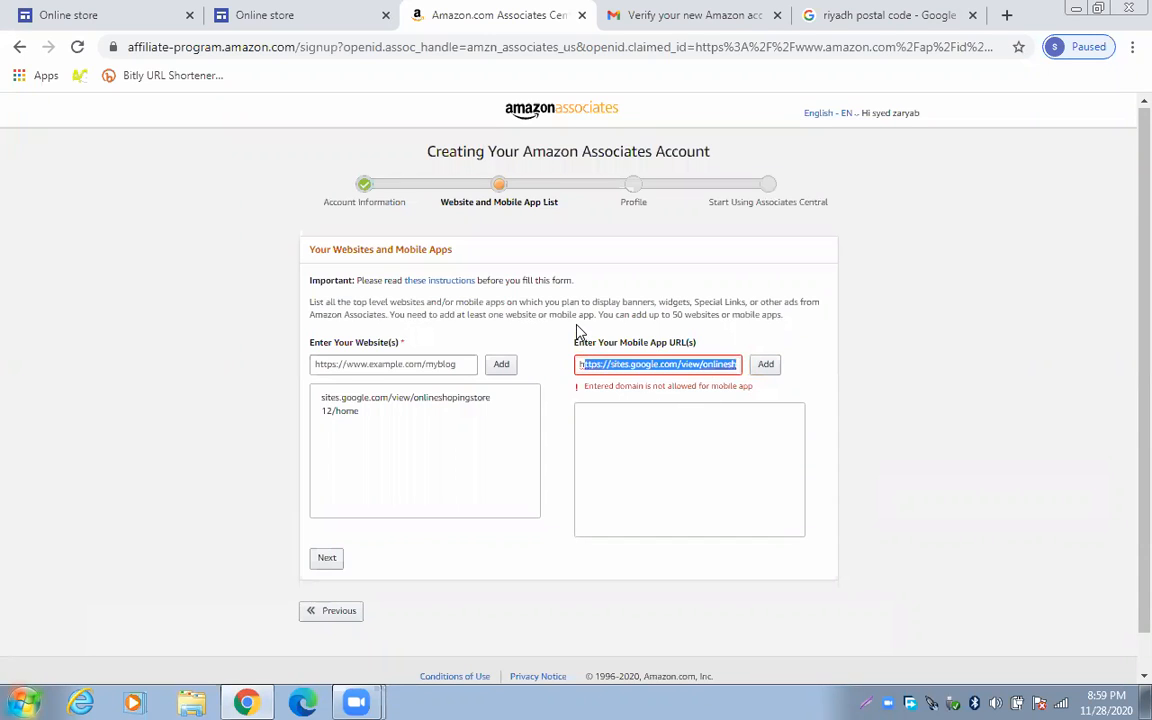
pyautogui.press('BackSpace')
pyautogui.moveTo(680, 362); pyautogui.dragTo(550, 365)
pyautogui.press('BackSpace')
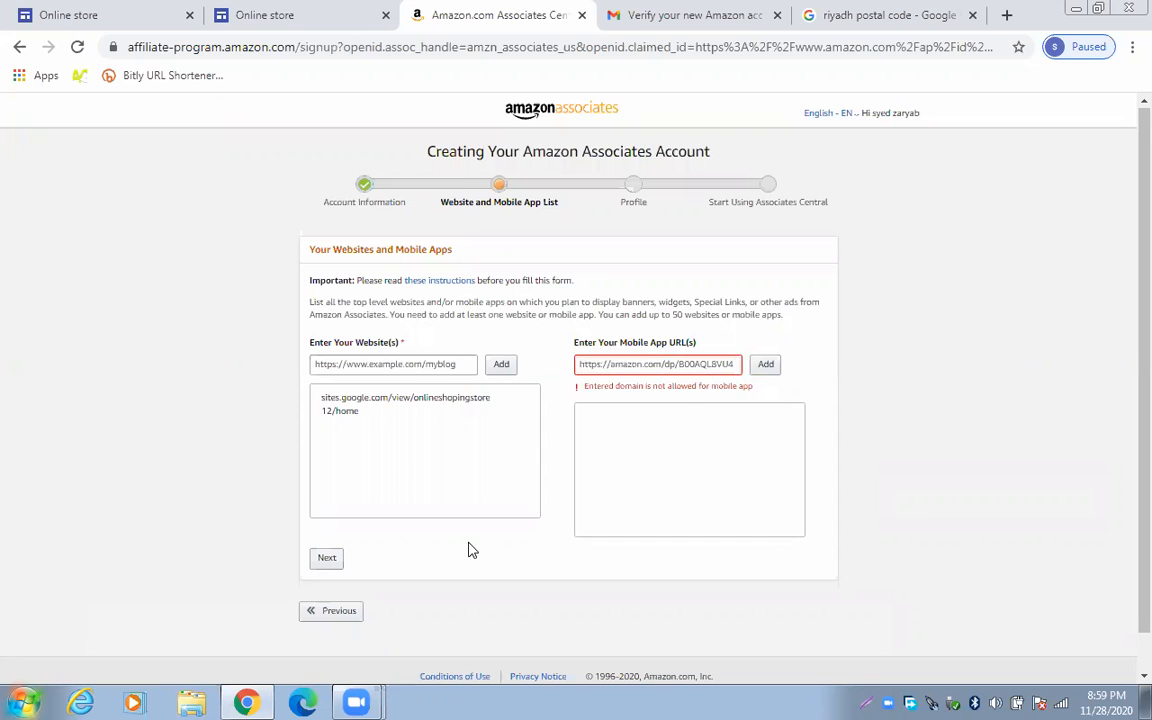
pyautogui.click(326, 557)
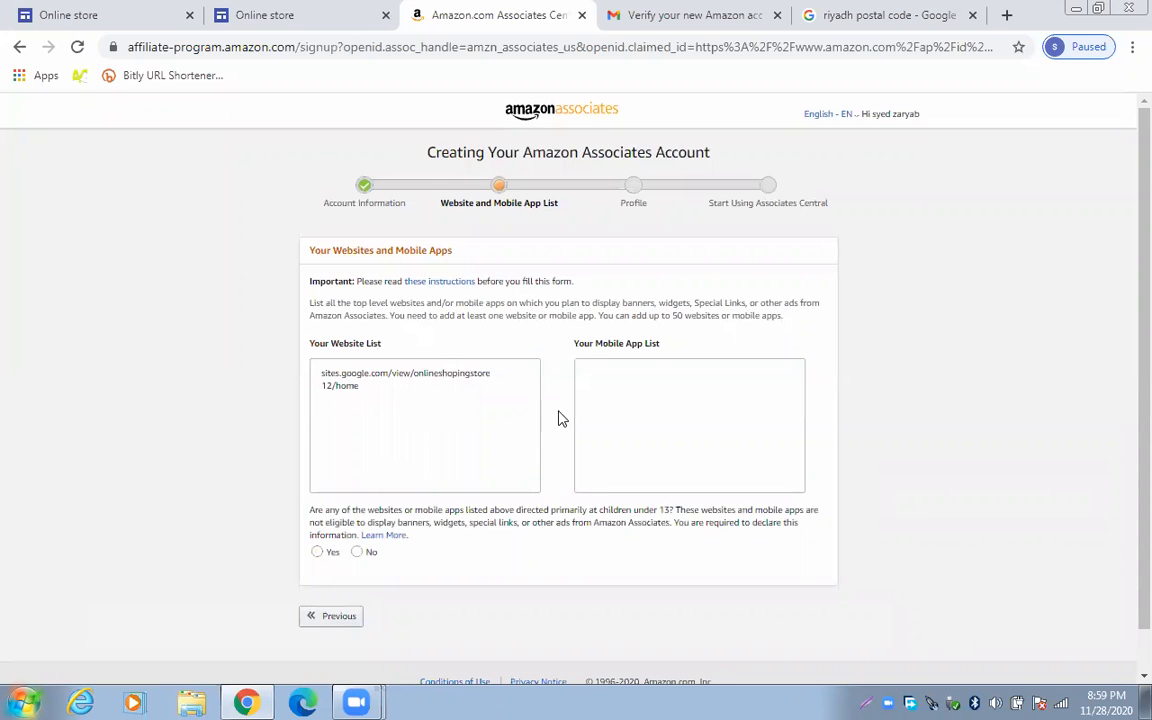
# Answer Yes to the children-under-13 question, tick the Online store site, then go back to website entry
pyautogui.scroll(-1, 1127, 383)
pyautogui.scroll(-1, 1127, 383)
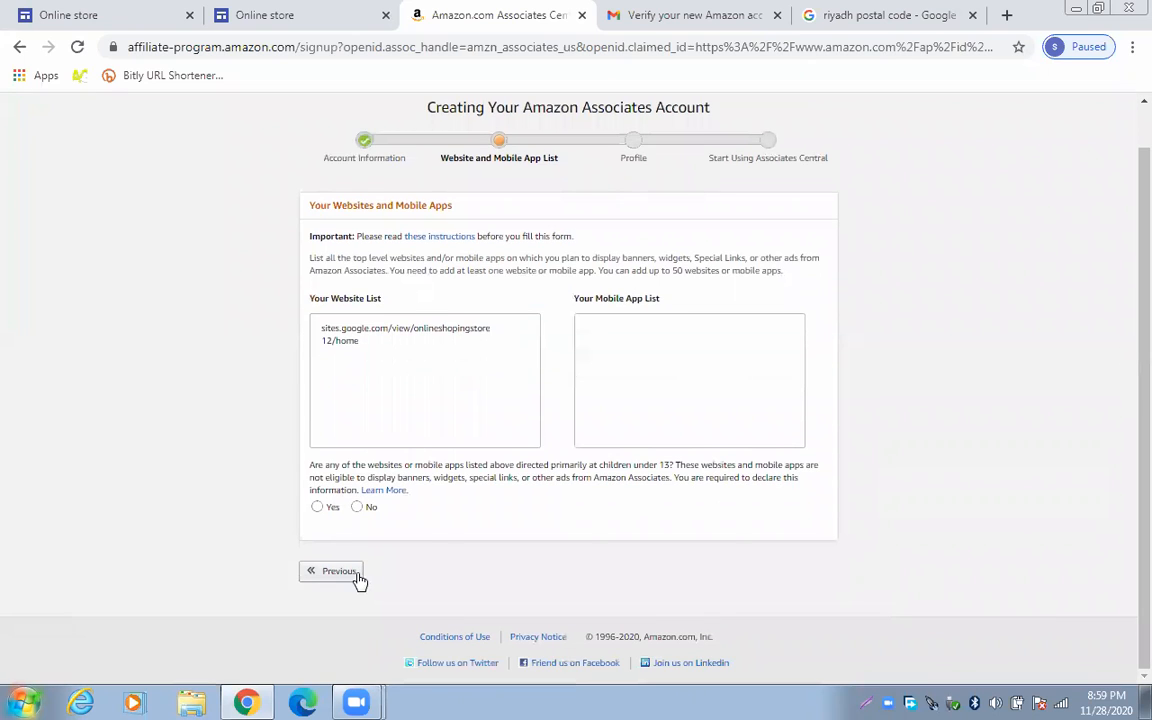
pyautogui.click(328, 509)
pyautogui.click(327, 540)
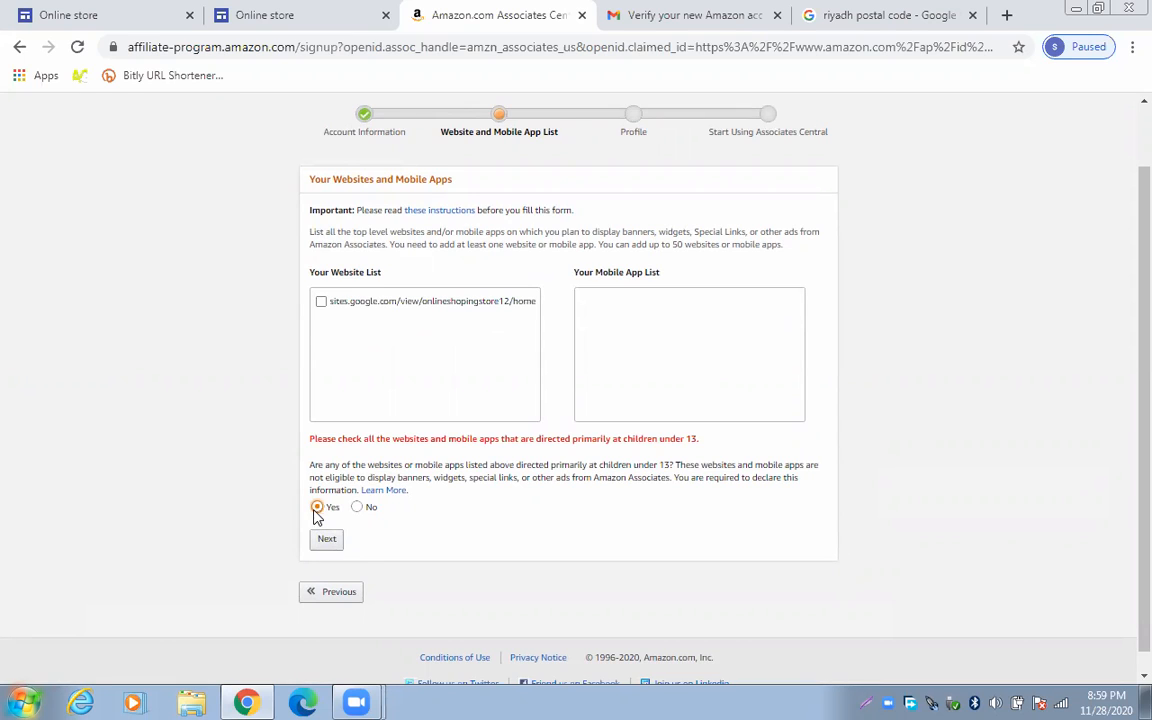
pyautogui.click(321, 301)
pyautogui.click(335, 541)
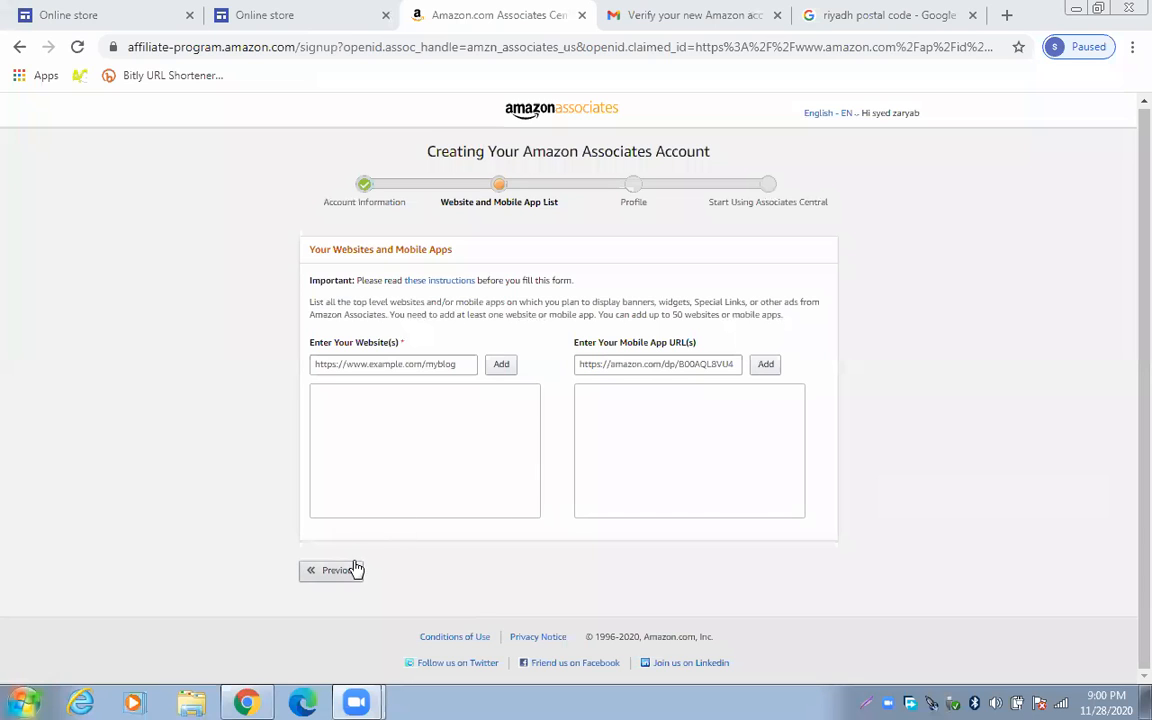
# Paste and add the Online store site address, answer No to the under-13 question, and confirm
pyautogui.click(504, 371)
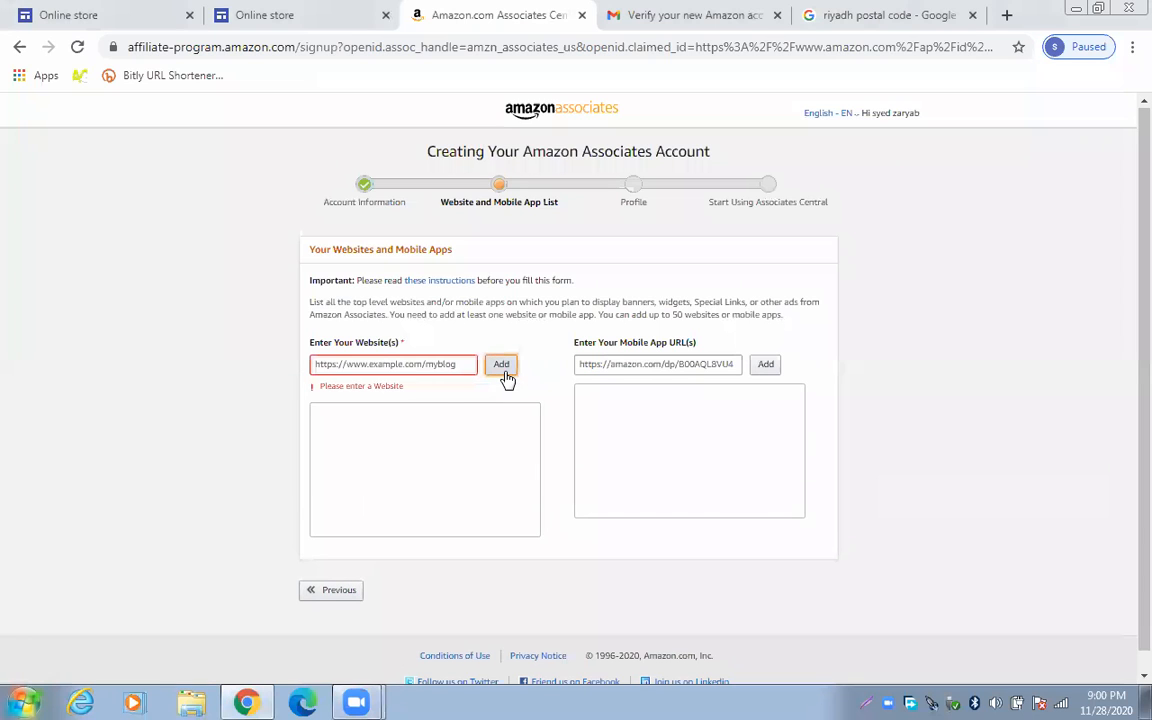
pyautogui.click(383, 365)
pyautogui.rightClick(404, 366)
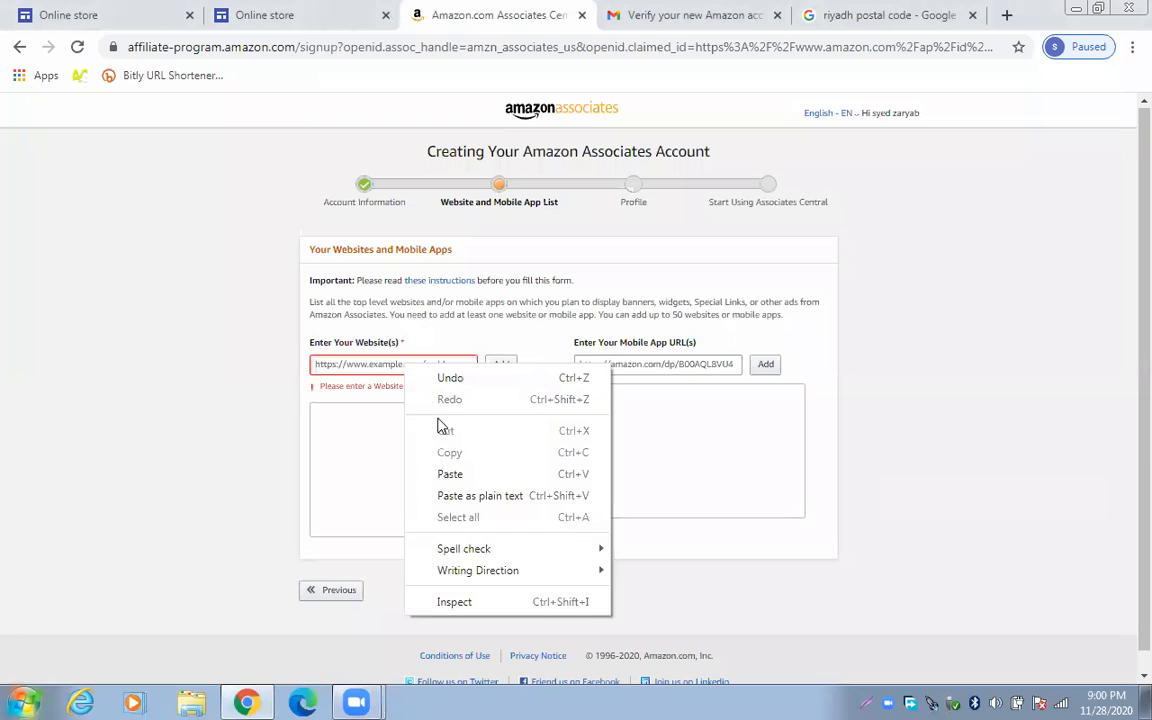
pyautogui.click(449, 474)
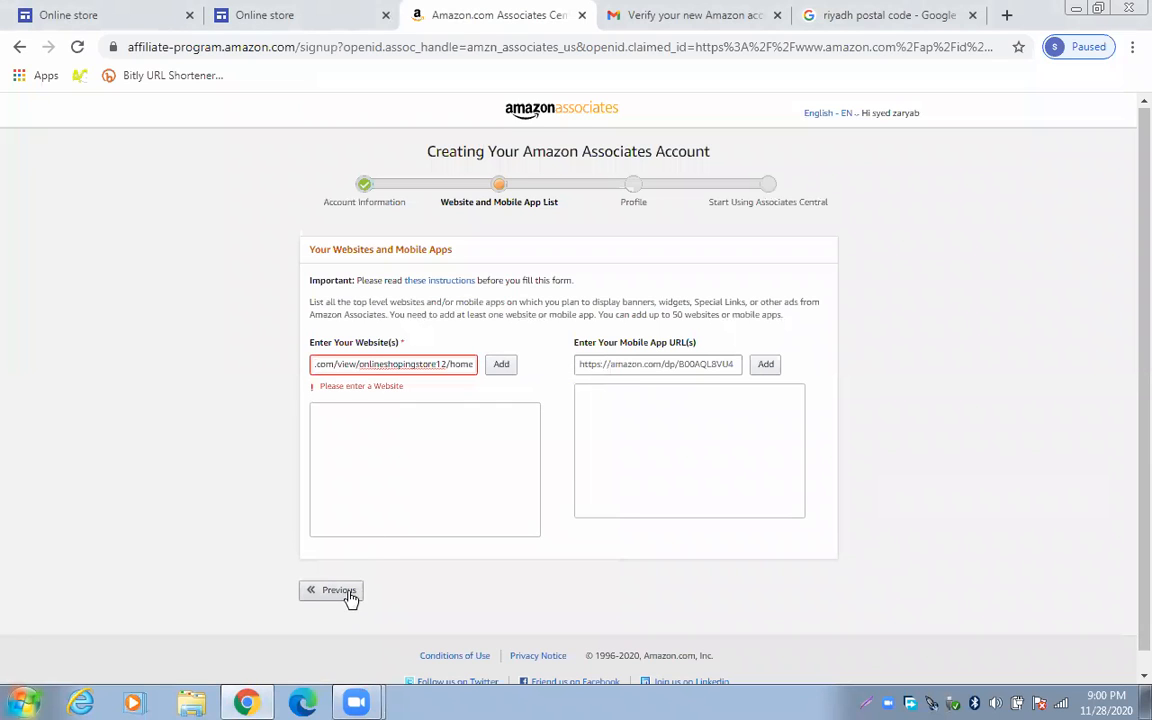
pyautogui.click(492, 366)
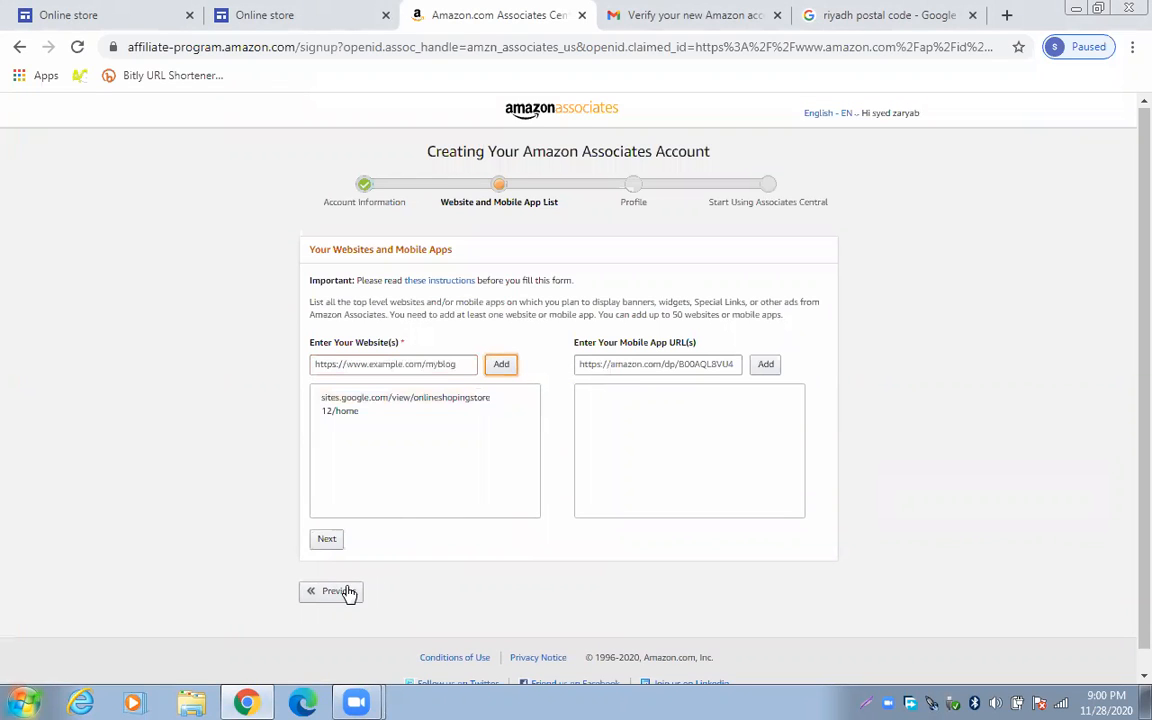
pyautogui.click(326, 540)
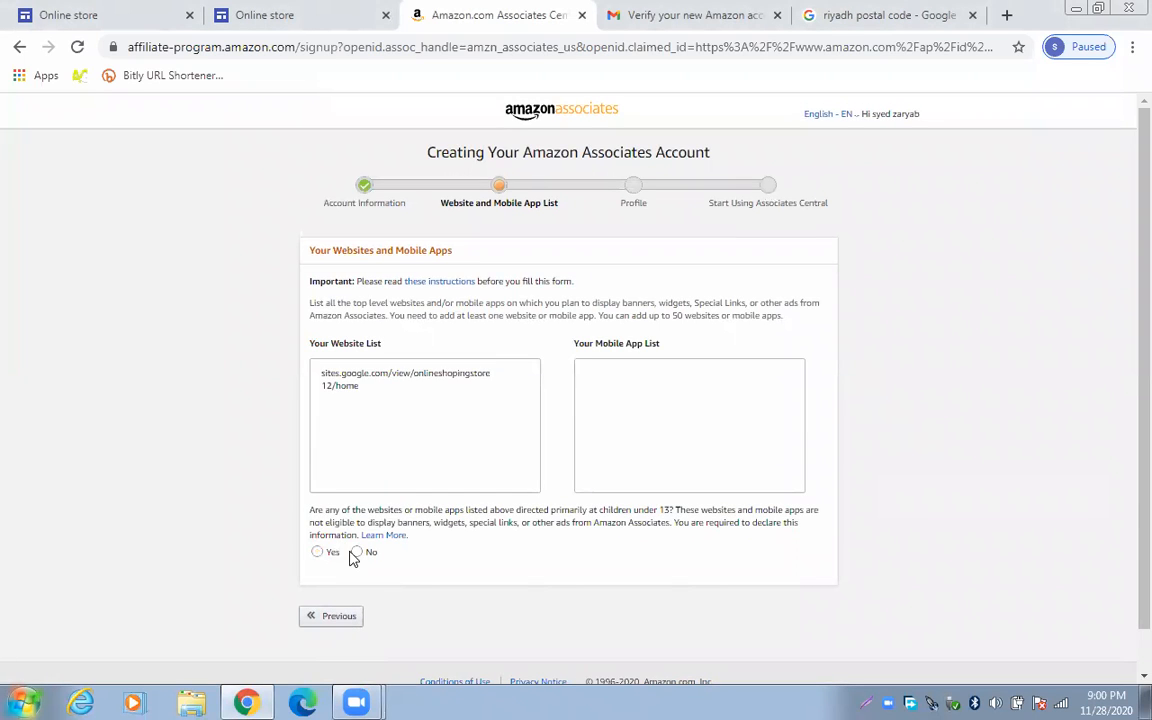
pyautogui.click(358, 553)
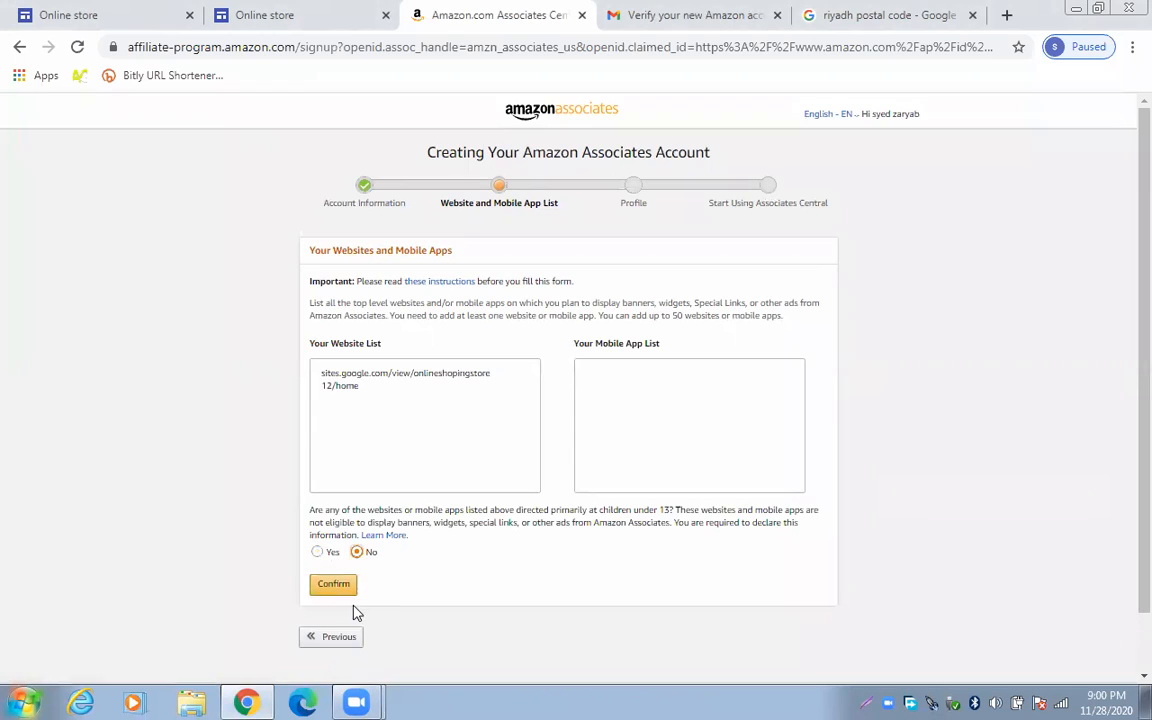
pyautogui.click(340, 586)
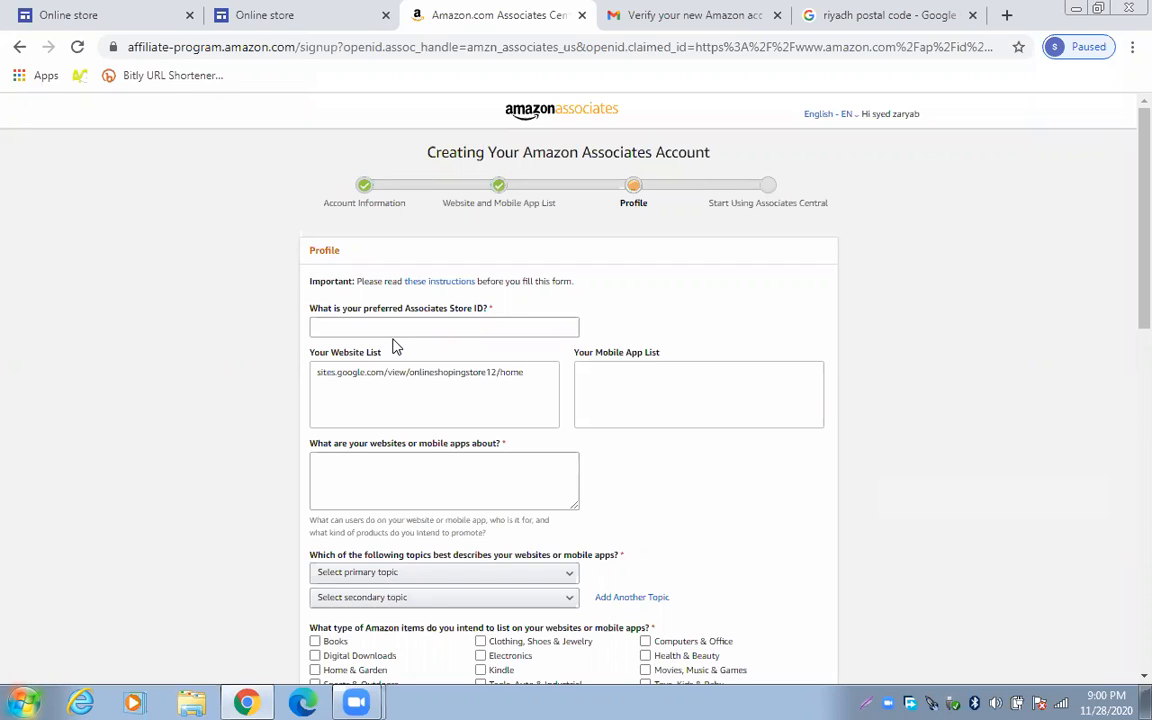
pyautogui.click(317, 328)
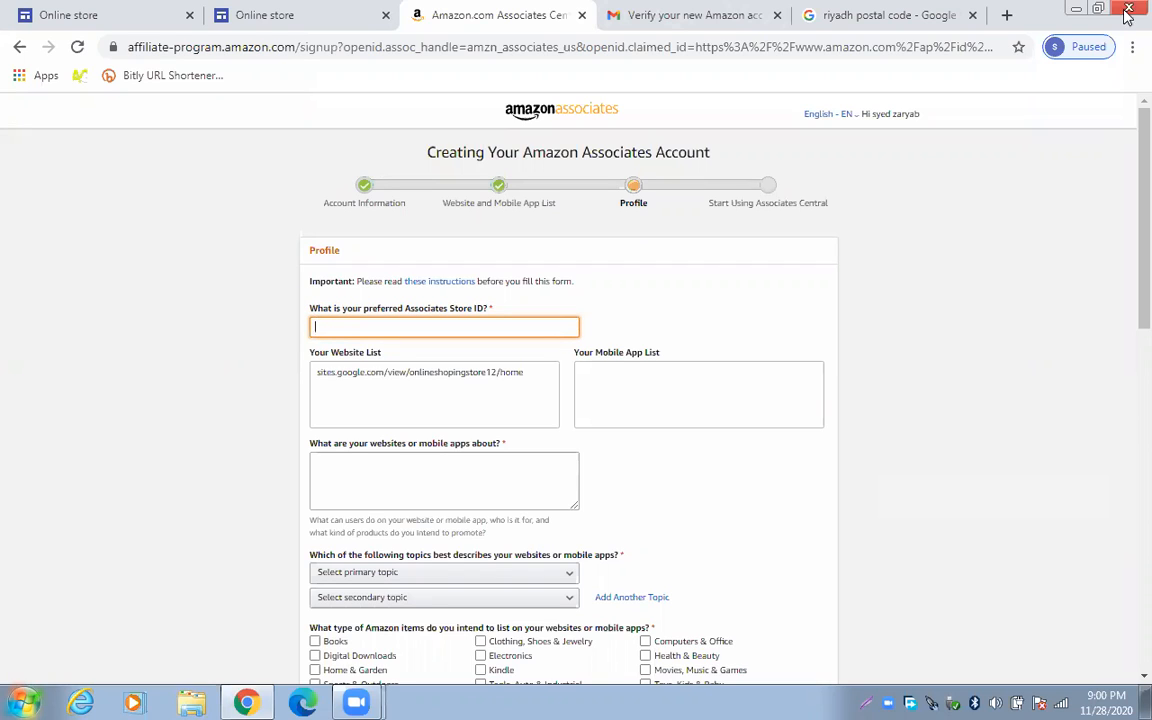
pyautogui.click(970, 130)
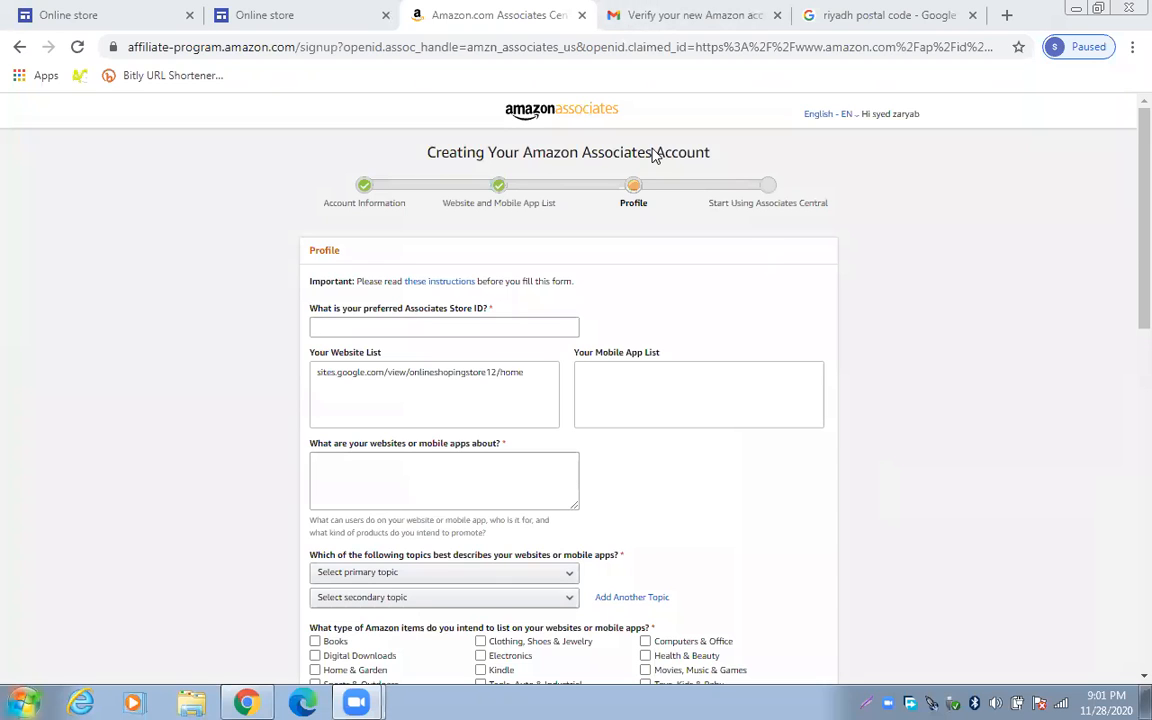
pyautogui.moveTo(356, 702)
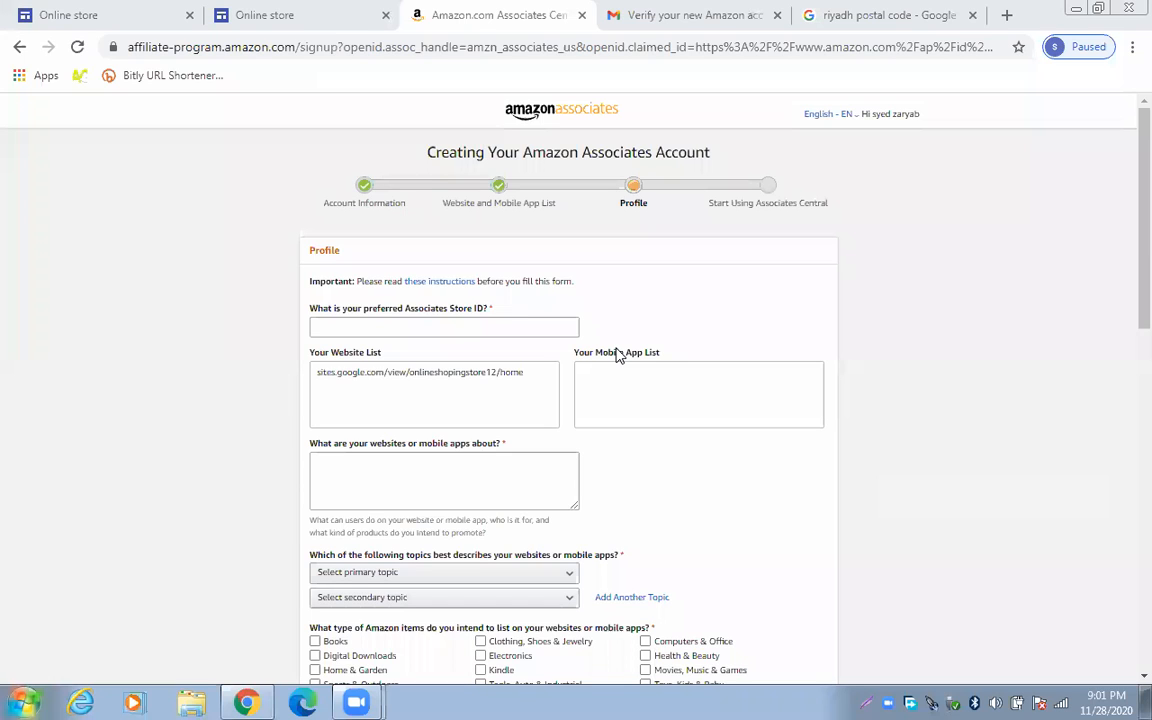
# Enter the preferred Store ID on the Profile step
pyautogui.click(440, 324)
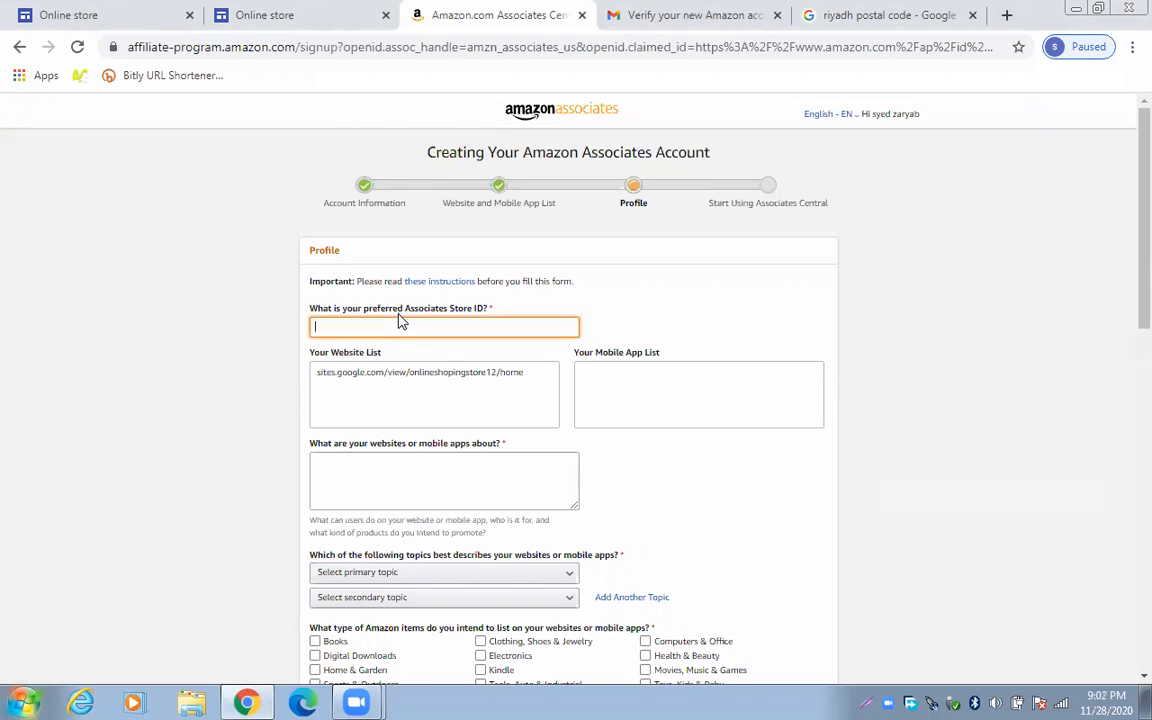
pyautogui.write('zaryabshopping')
pyautogui.moveTo(490, 313)
pyautogui.click(446, 402)
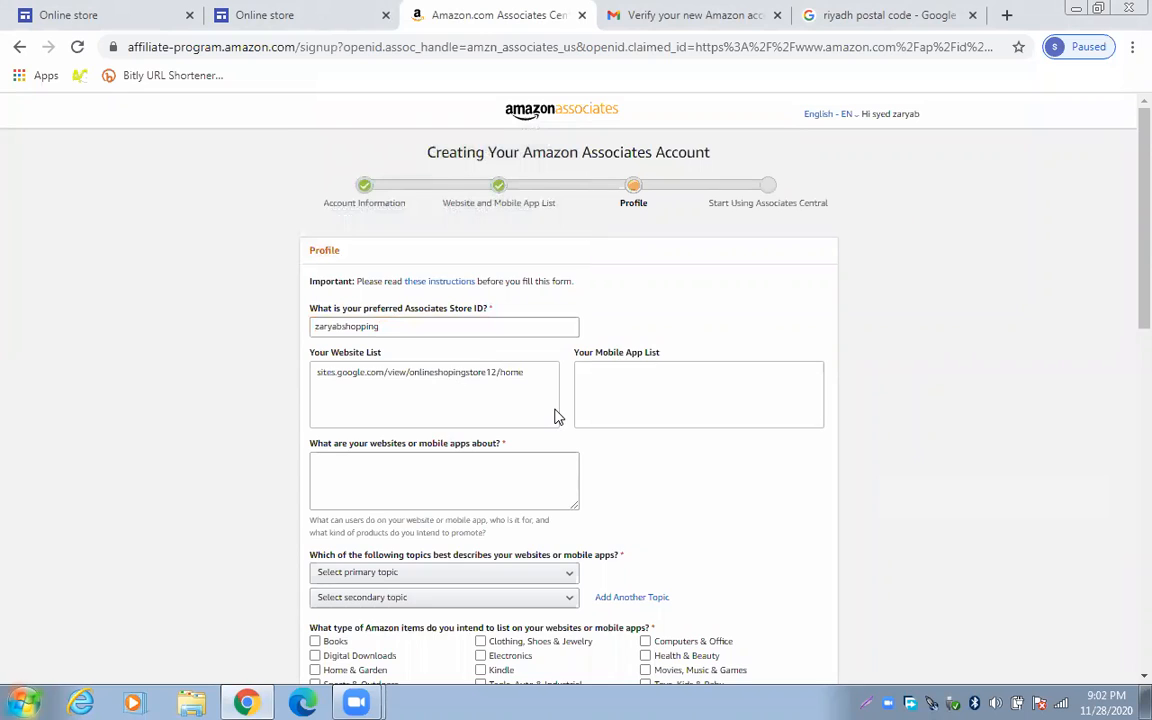
# Describe what the website is about as 'online shopping'
pyautogui.scroll(-1, 496, 334)
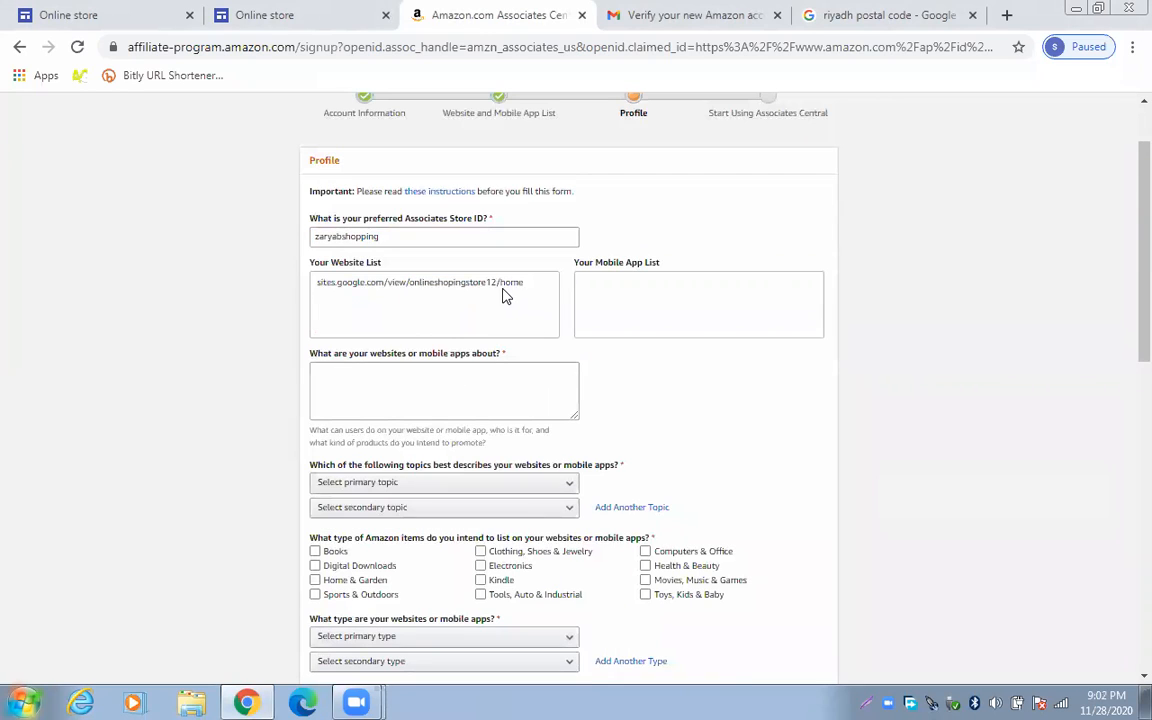
pyautogui.scroll(-1, 504, 383)
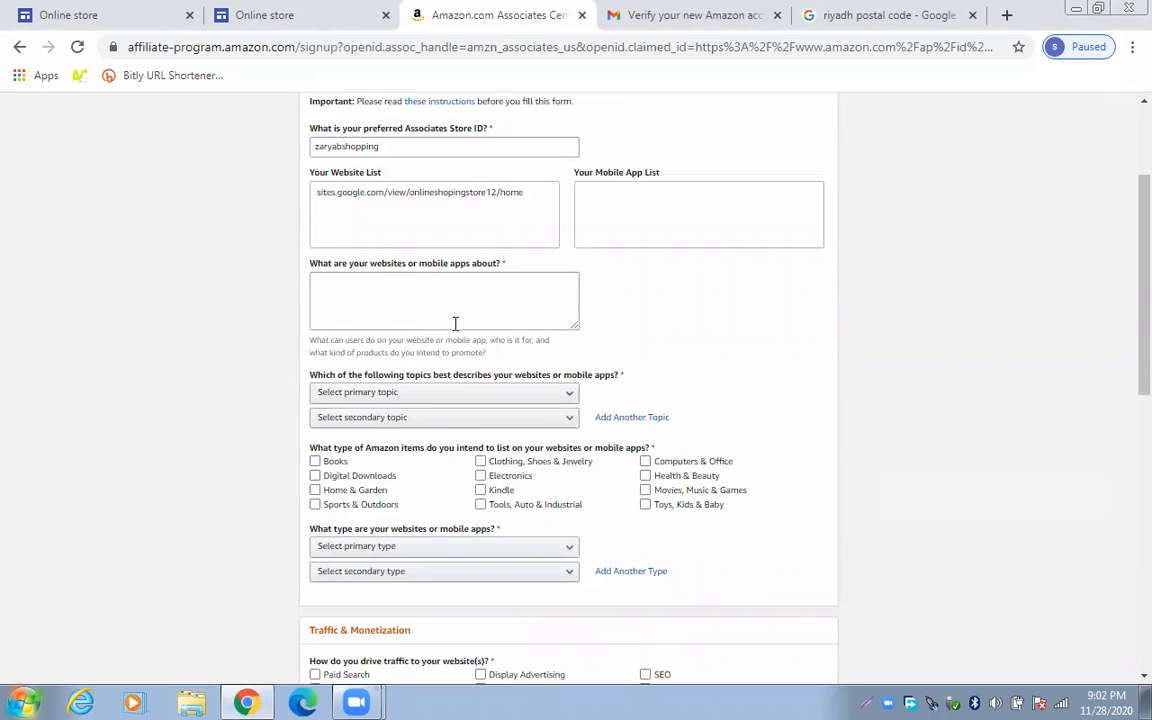
pyautogui.click(428, 293)
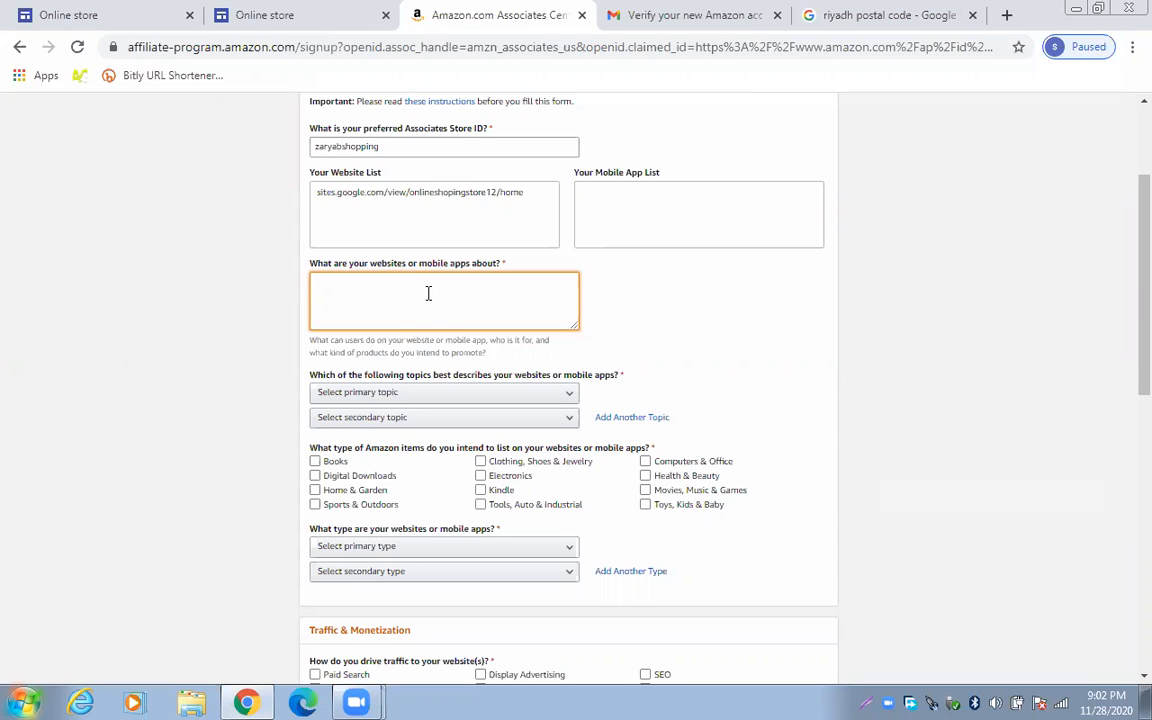
pyautogui.write('online shopping')
# Set both the primary and secondary site topics to Other
pyautogui.scroll(-1, 506, 380)
pyautogui.click(528, 310)
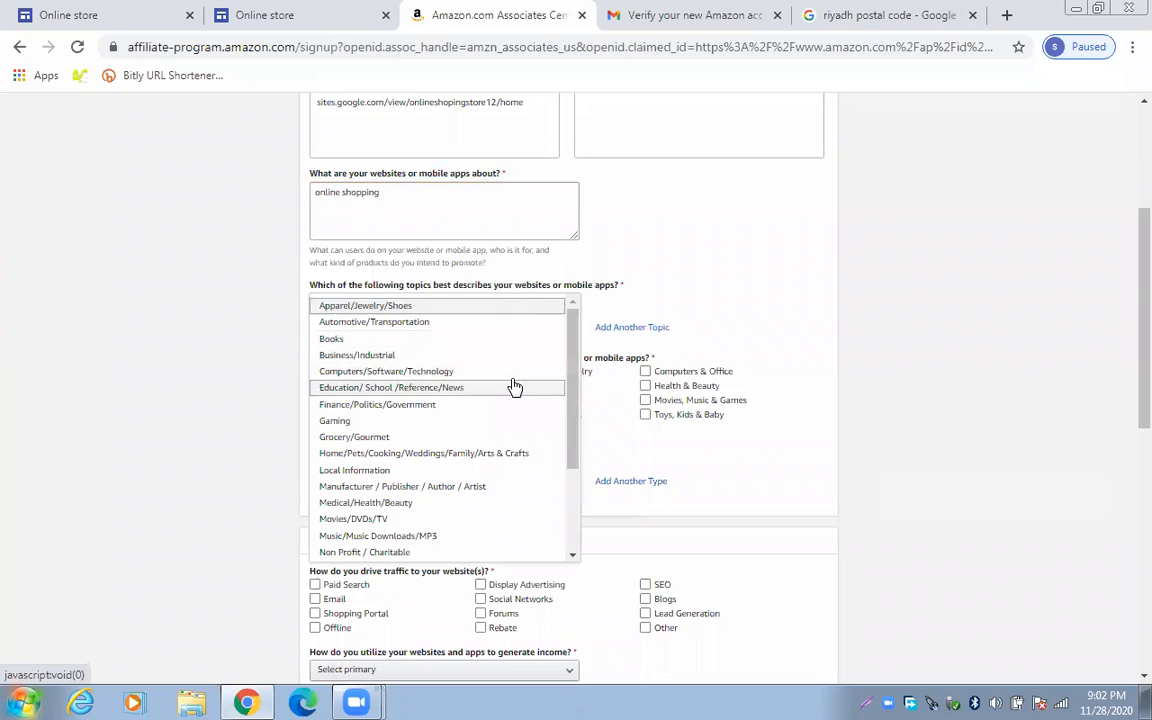
pyautogui.scroll(-2, 514, 387)
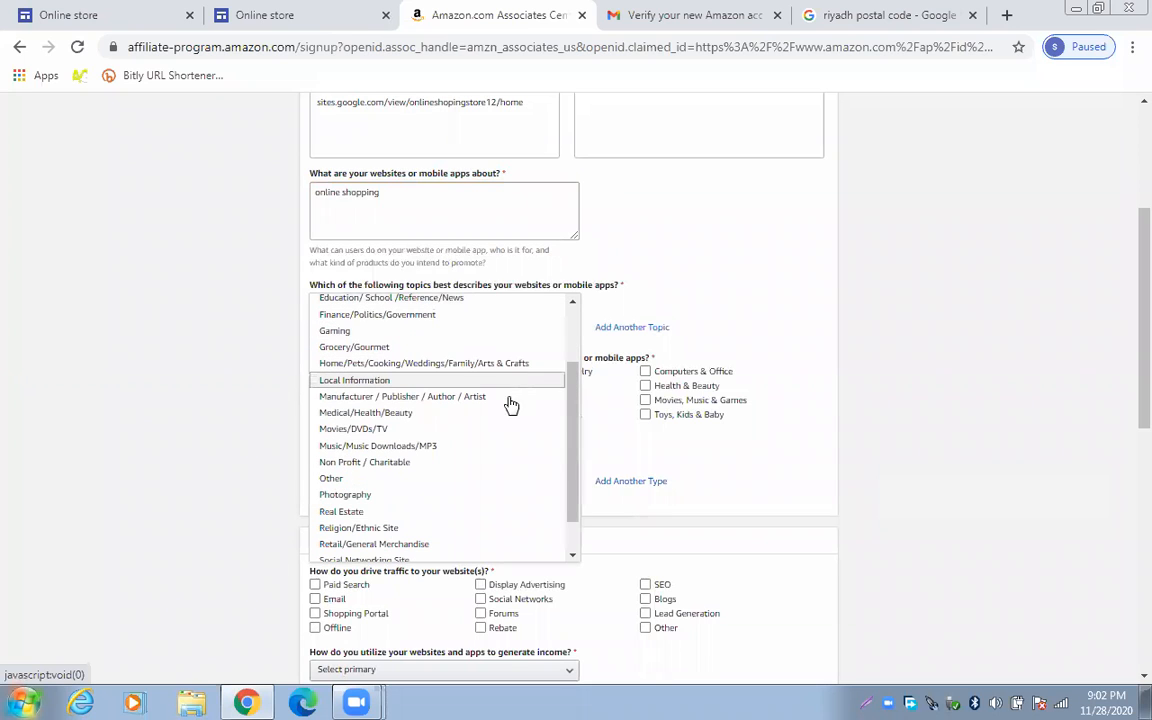
pyautogui.click(428, 479)
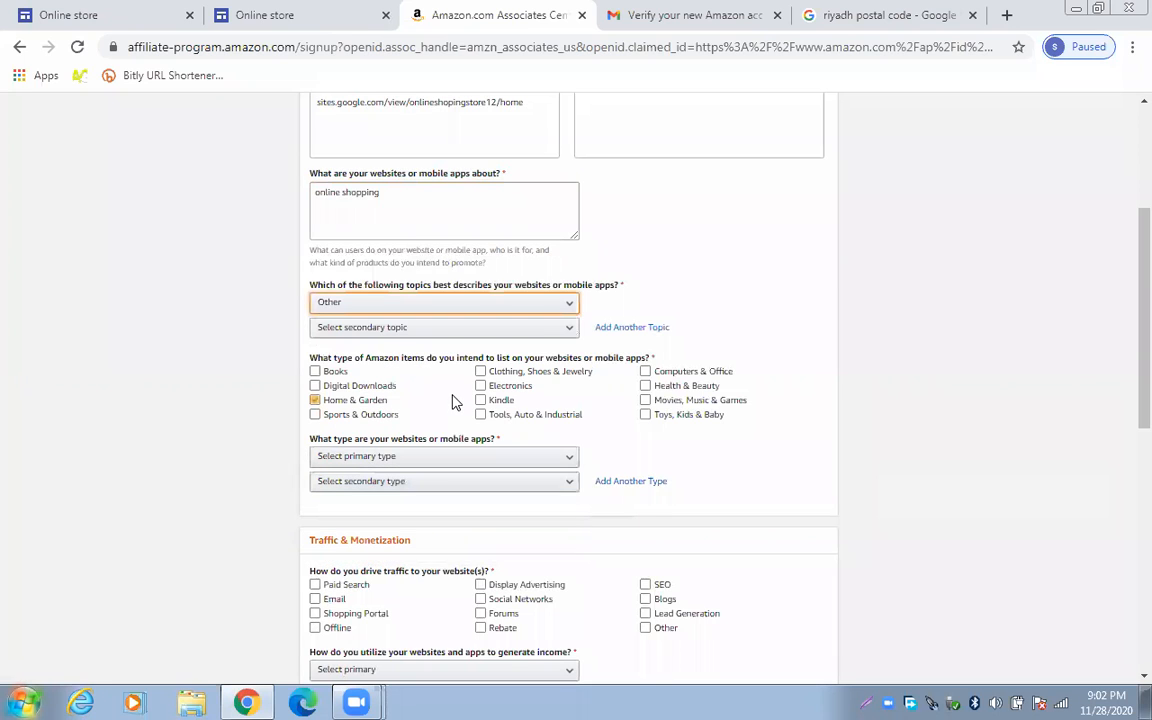
pyautogui.click(490, 334)
pyautogui.scroll(-1, 413, 553)
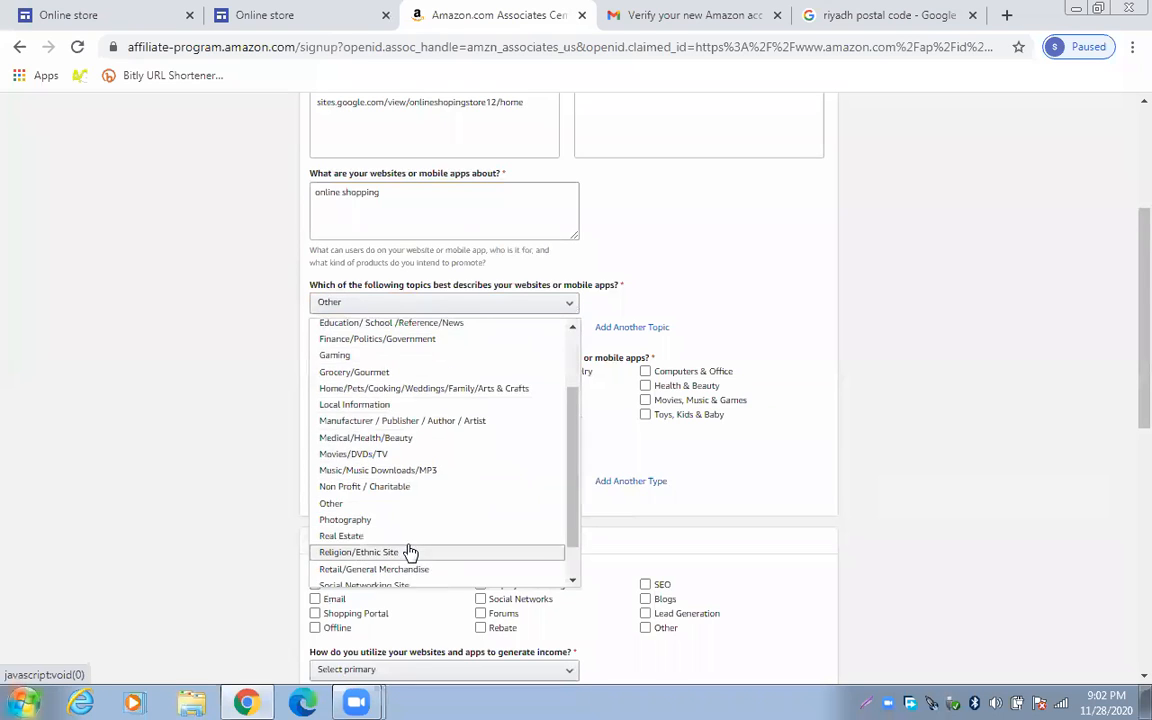
pyautogui.click(406, 502)
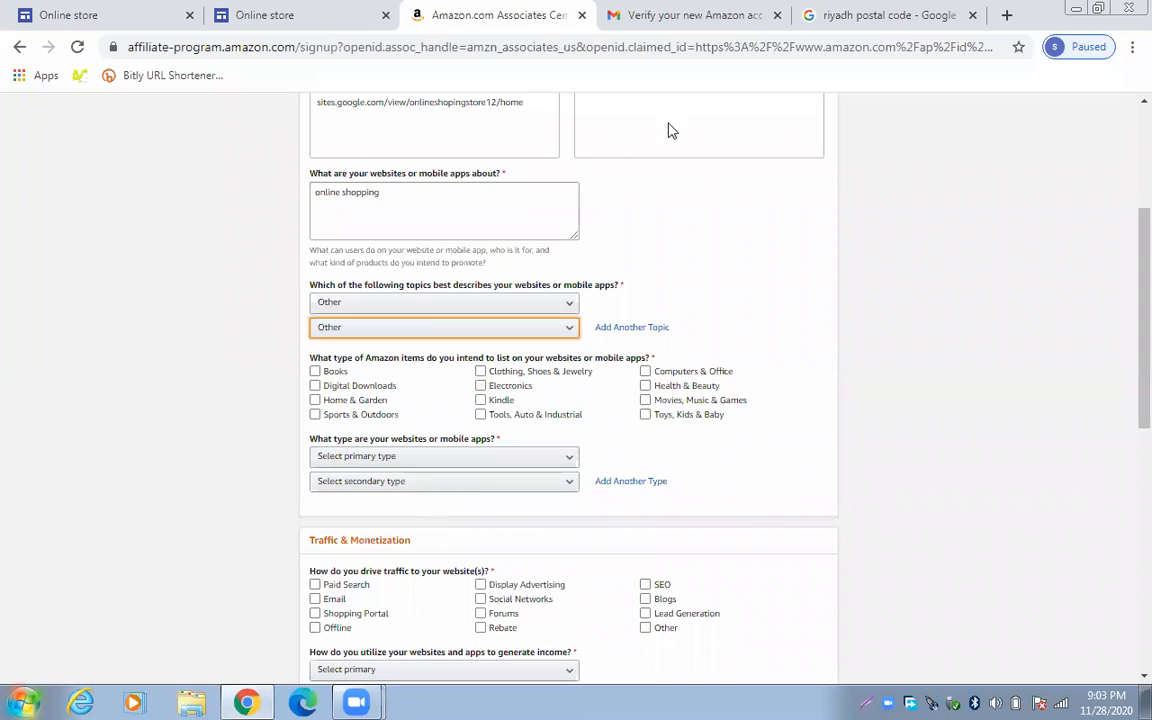
# Tick Clothing, Computers & Office, Home & Garden and Sports & Outdoors as item categories
pyautogui.click(744, 107)
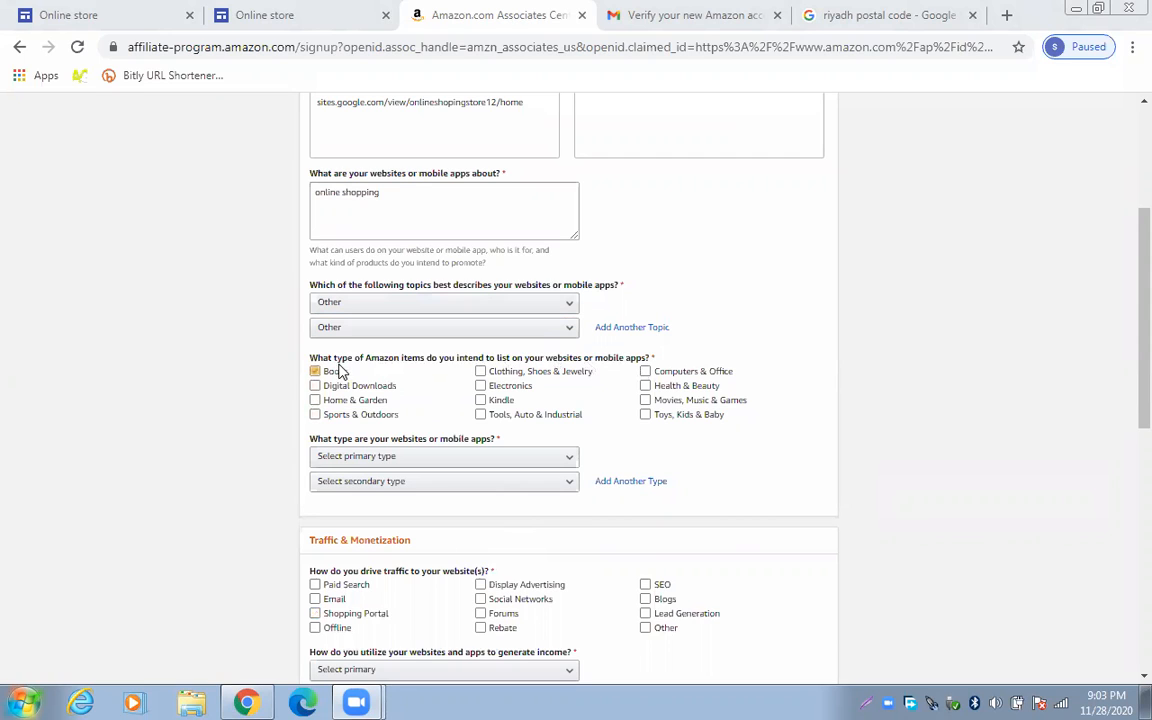
pyautogui.click(480, 385)
pyautogui.click(645, 376)
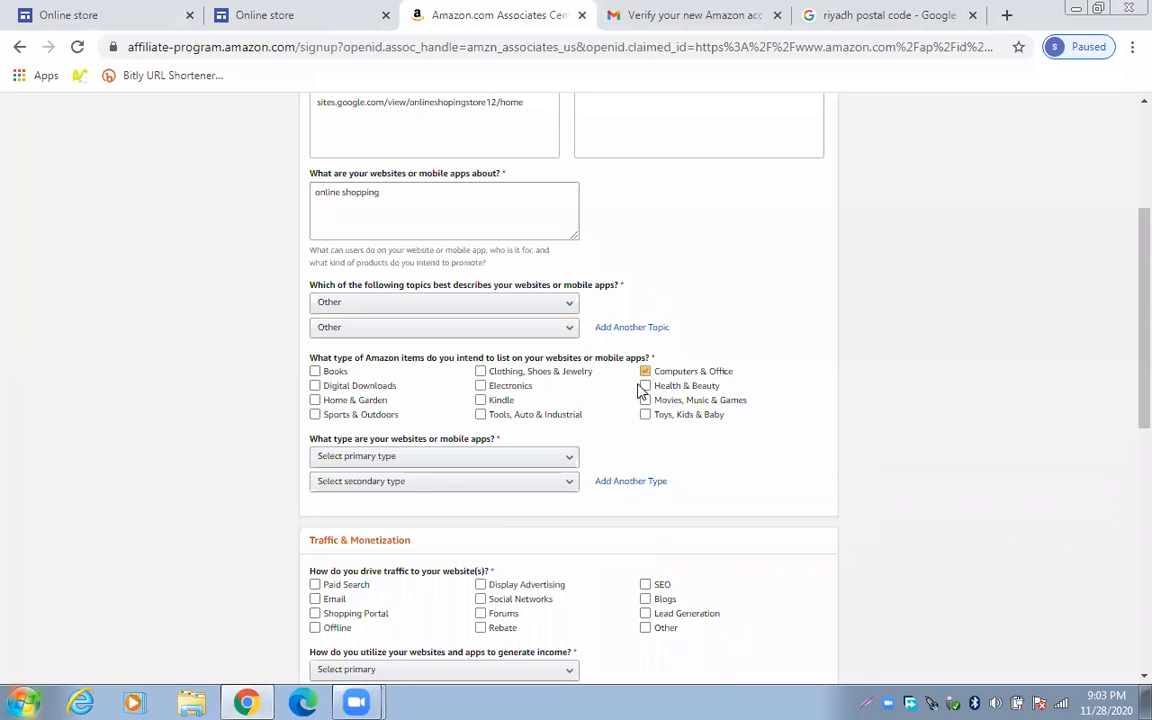
pyautogui.click(482, 376)
pyautogui.click(392, 415)
pyautogui.click(316, 401)
pyautogui.click(315, 414)
pyautogui.click(481, 414)
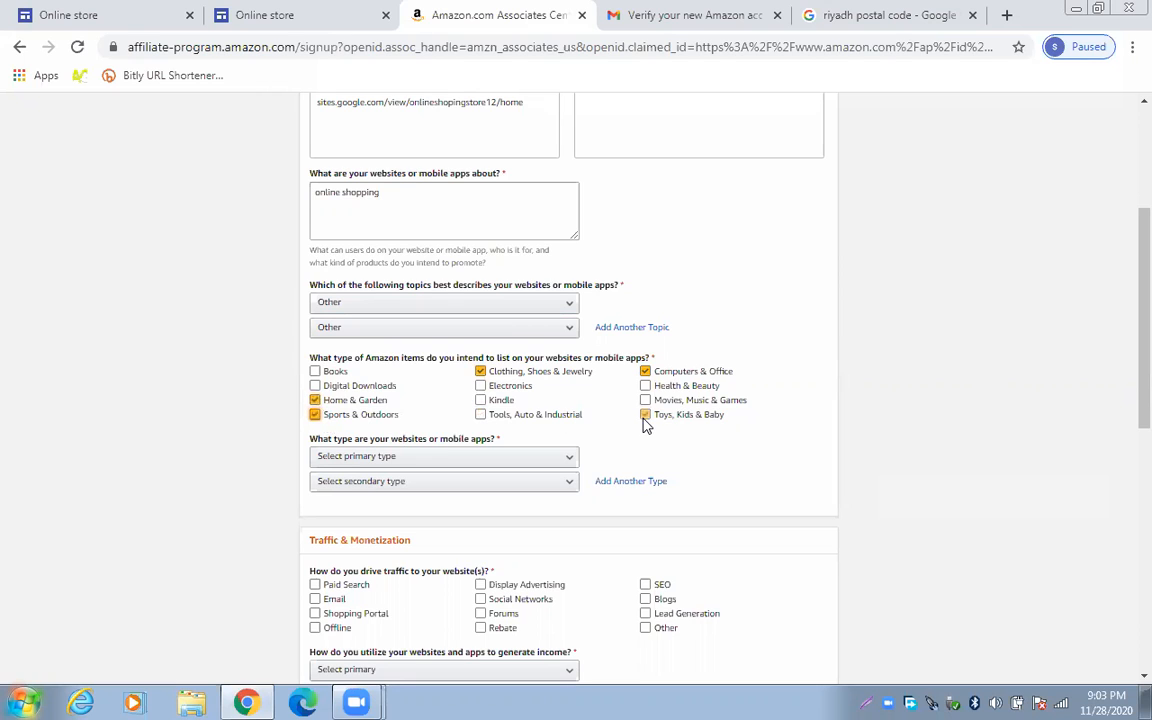
# Set the primary and secondary site types to Comparison Shopping Engine
pyautogui.click(538, 459)
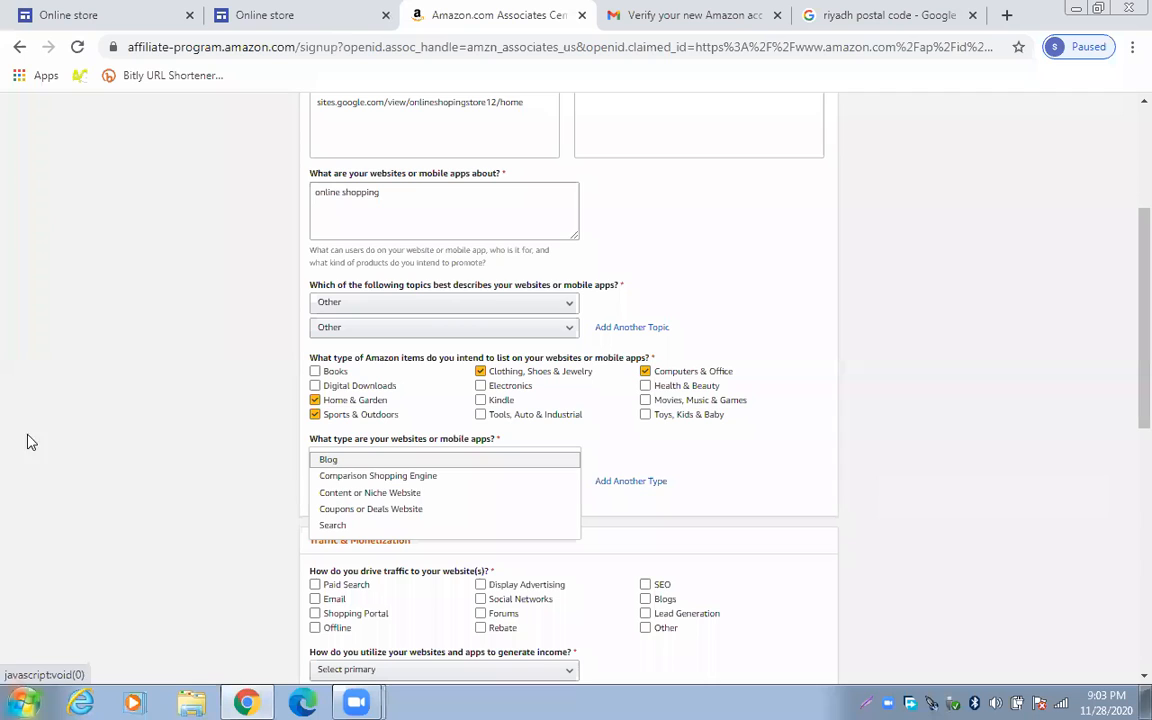
pyautogui.click(80, 368)
pyautogui.click(361, 460)
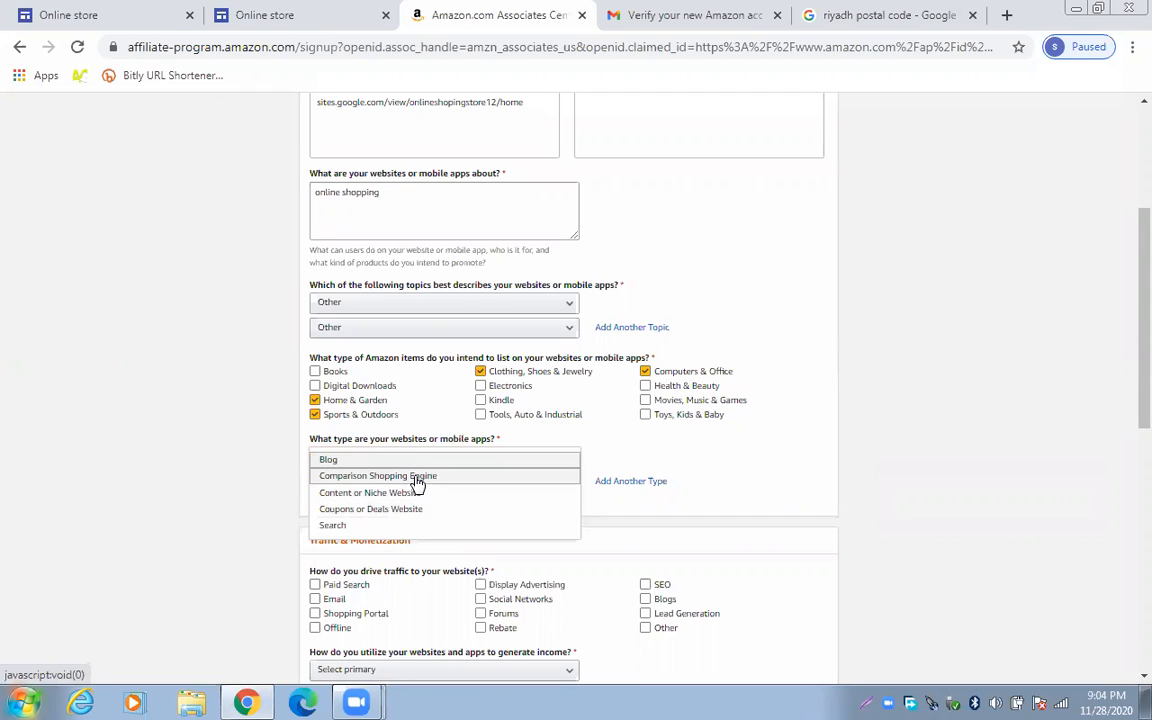
pyautogui.click(416, 477)
pyautogui.click(419, 484)
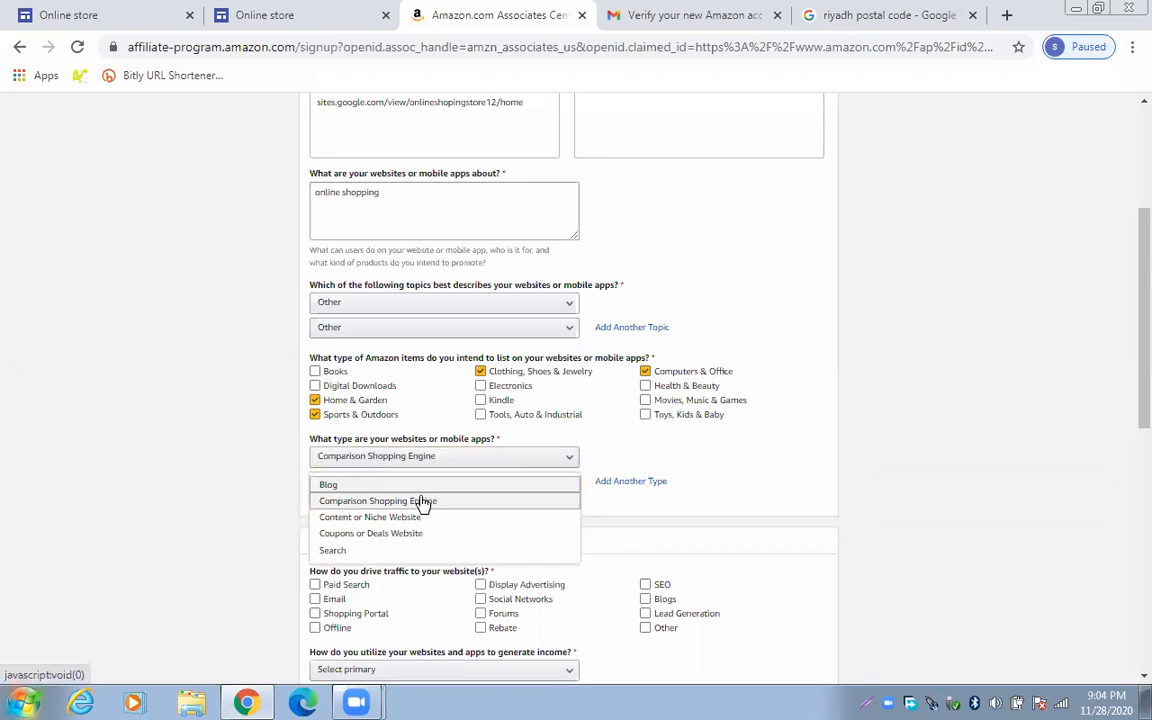
pyautogui.click(422, 501)
pyautogui.scroll(-2, 517, 504)
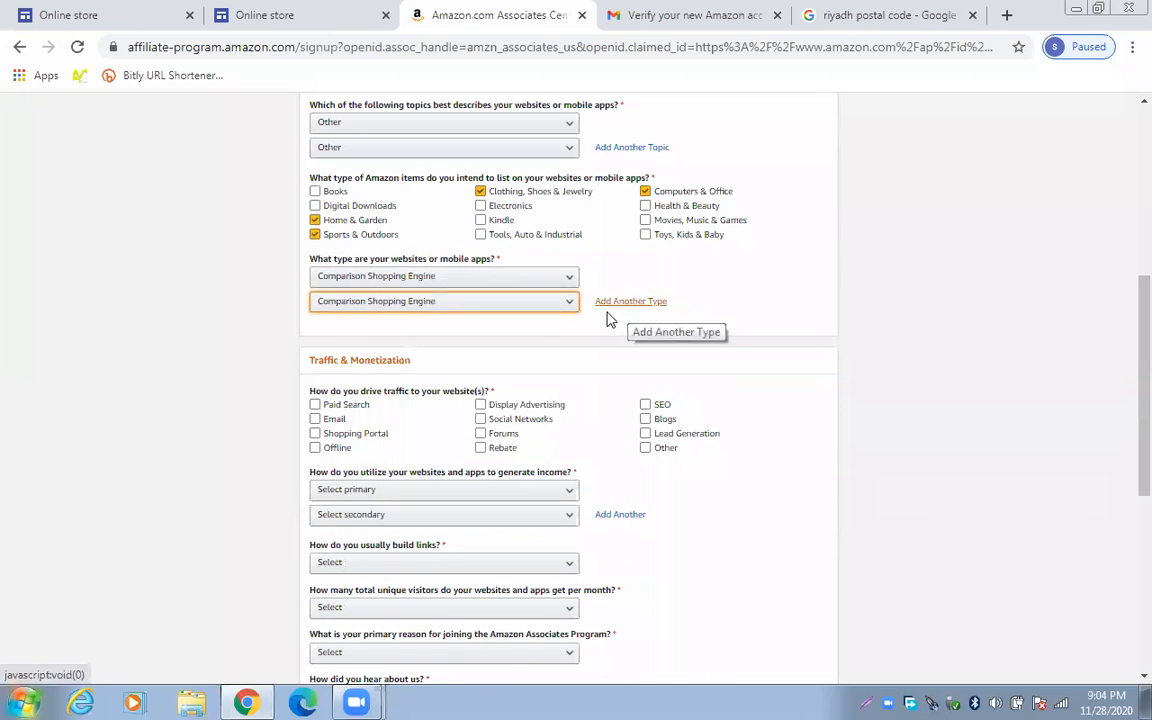
# Mark Display Advertising and Social Networks as the traffic sources, leaving the others unticked
pyautogui.scroll(-1, 287, 358)
pyautogui.click(315, 316)
pyautogui.click(315, 316)
pyautogui.click(481, 316)
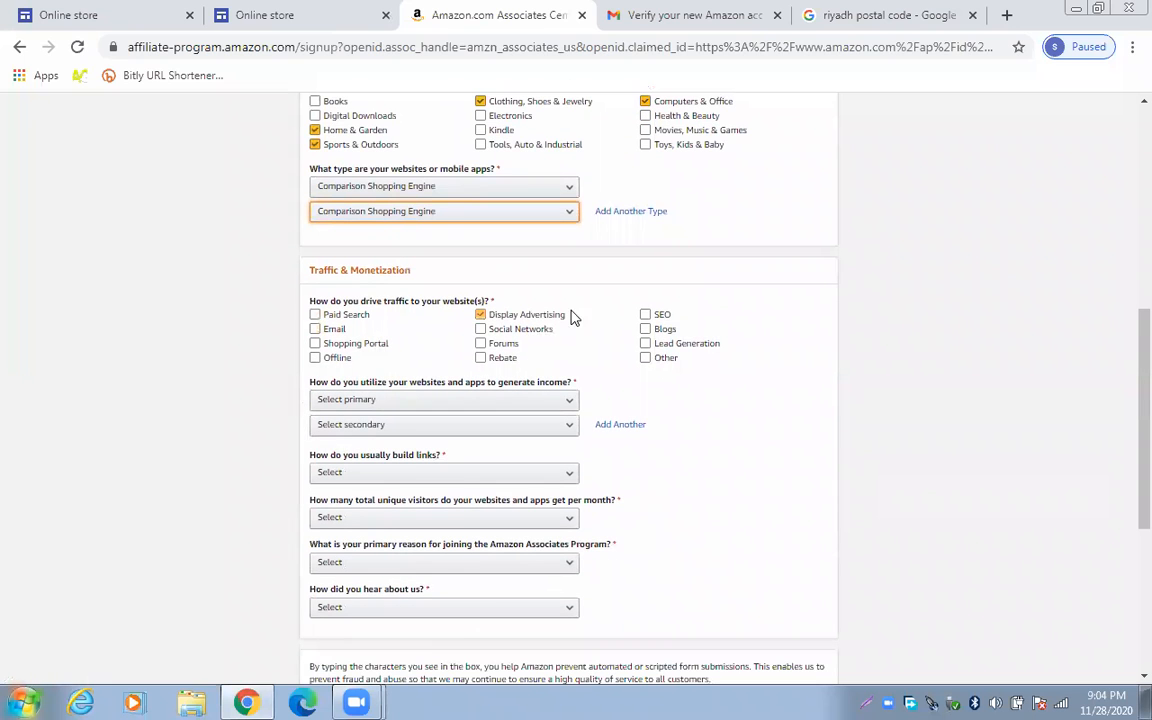
pyautogui.click(646, 359)
pyautogui.click(646, 359)
pyautogui.click(481, 358)
pyautogui.click(315, 358)
pyautogui.click(481, 358)
pyautogui.click(337, 358)
pyautogui.click(355, 343)
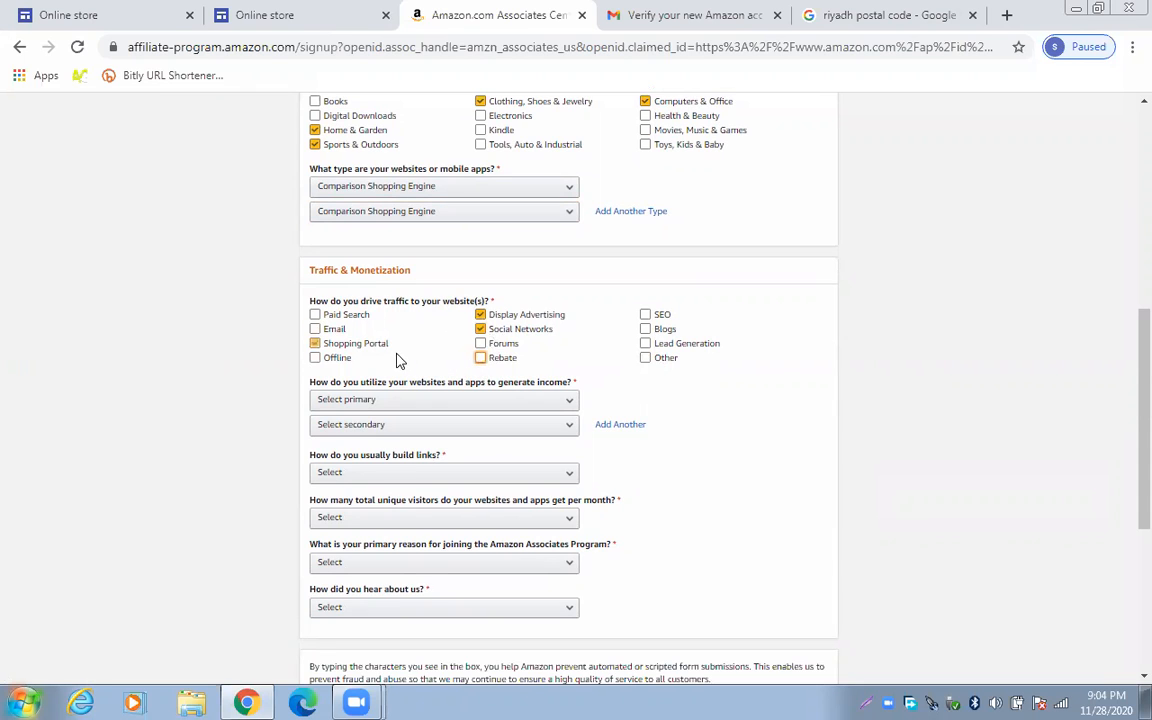
pyautogui.click(376, 341)
pyautogui.scroll(-1, 261, 405)
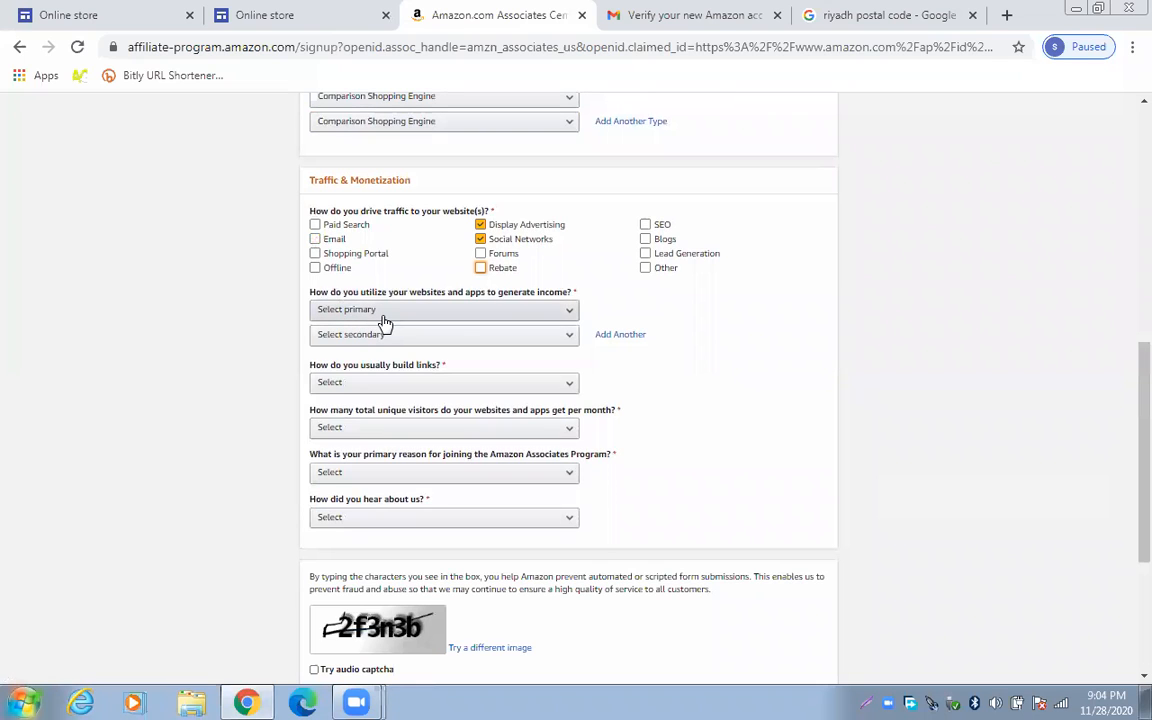
# Set the primary and secondary income methods to Other Affiliate Programs
pyautogui.click(529, 316)
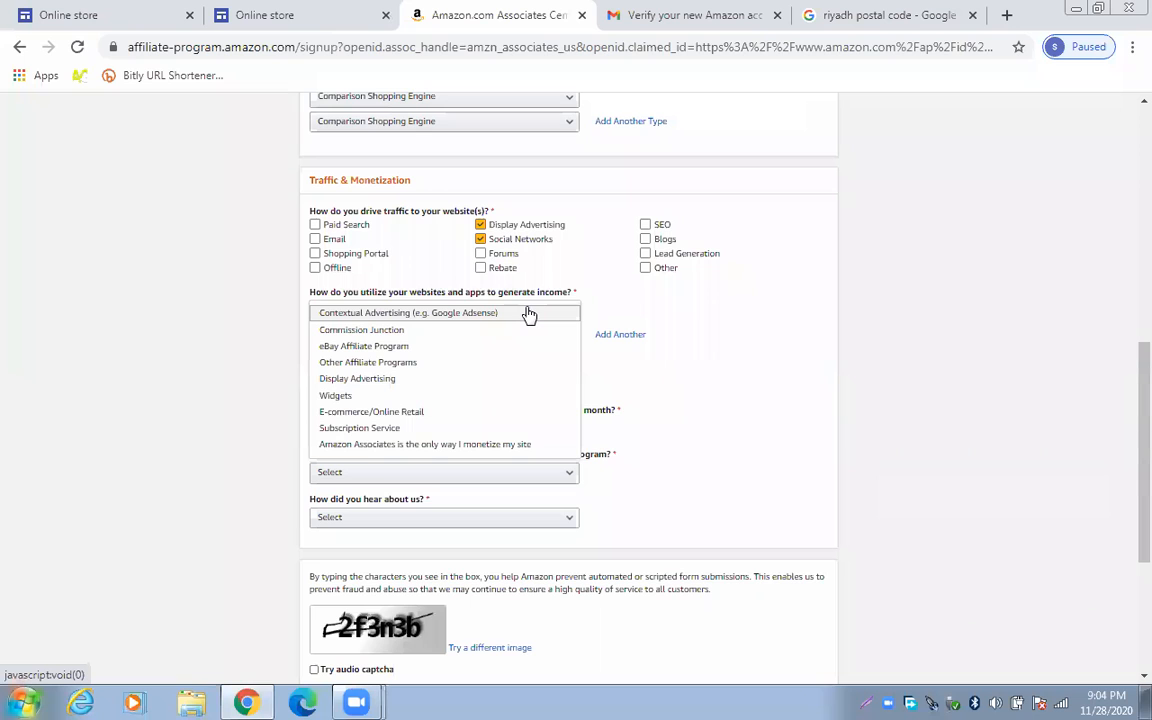
pyautogui.scroll(-1, 514, 372)
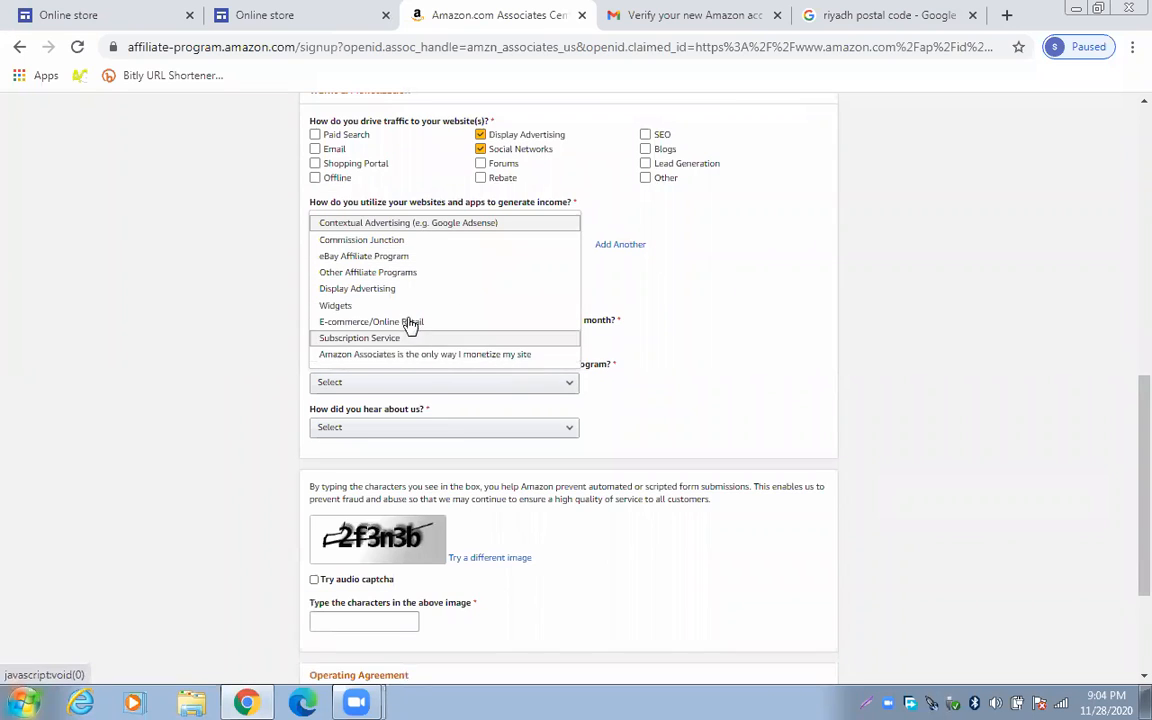
pyautogui.click(398, 274)
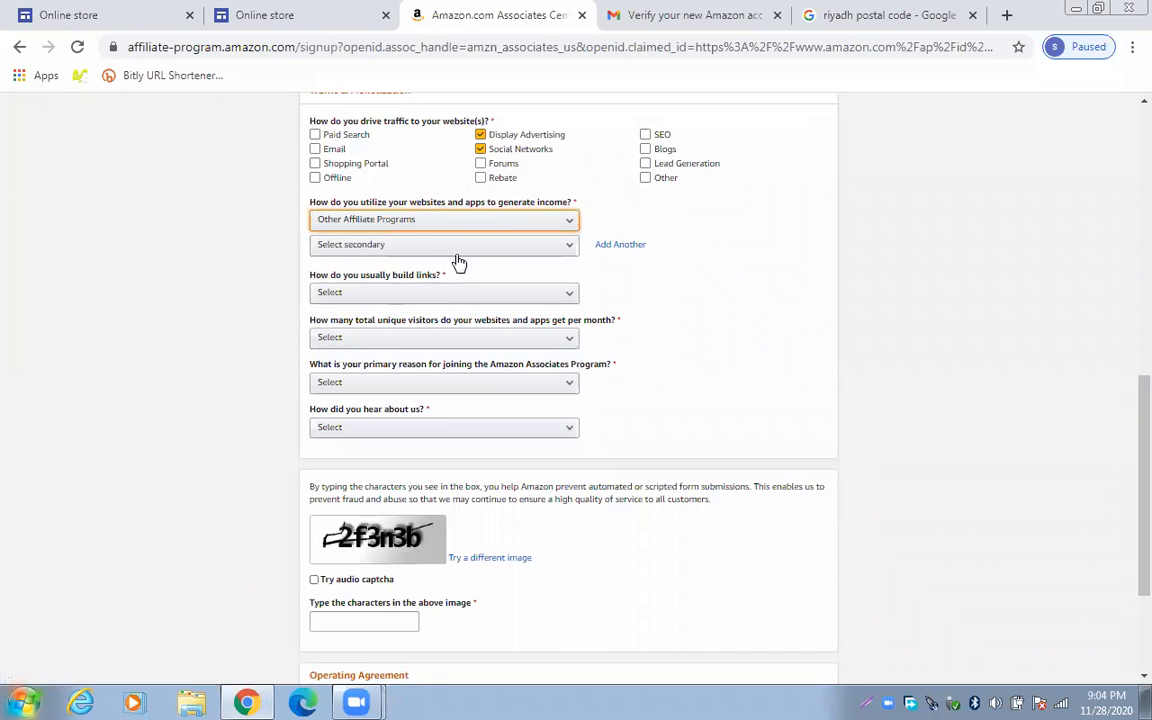
pyautogui.click(459, 251)
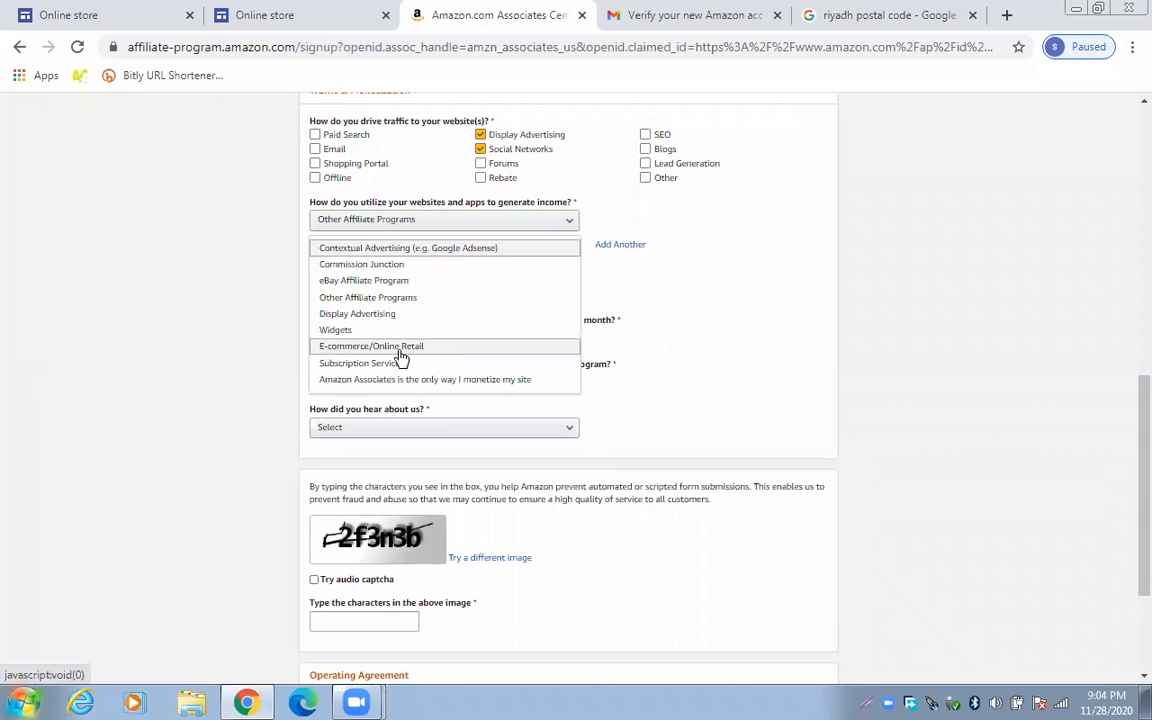
pyautogui.click(408, 298)
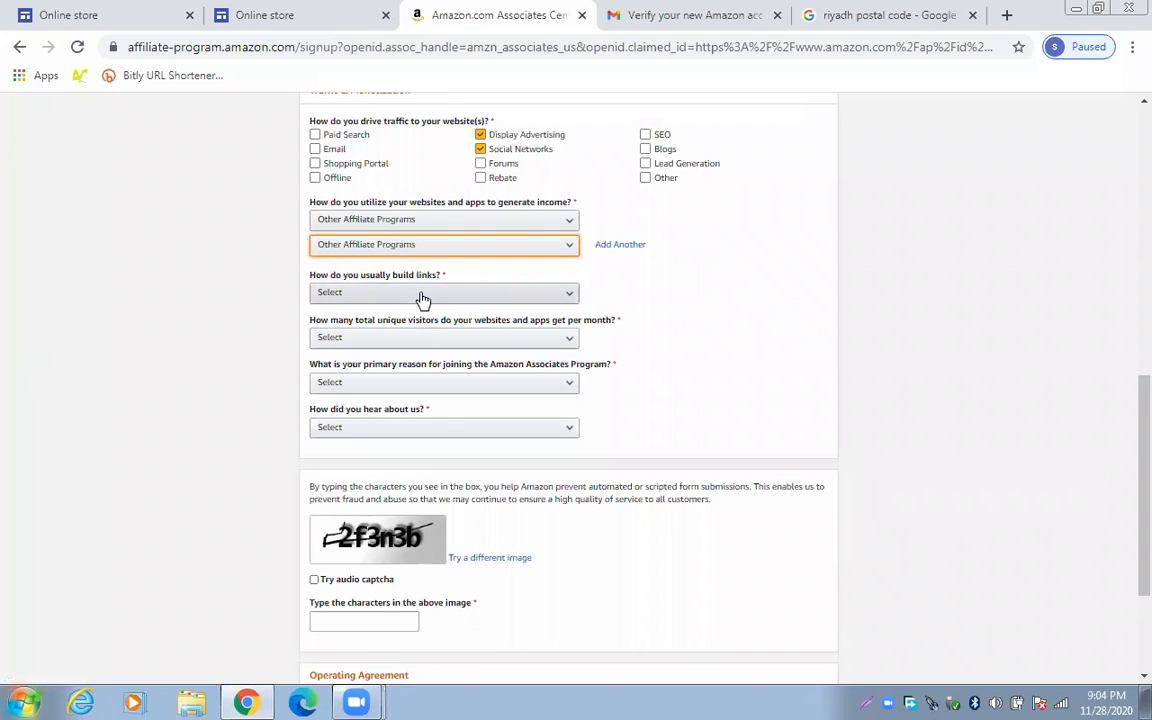
pyautogui.click(423, 294)
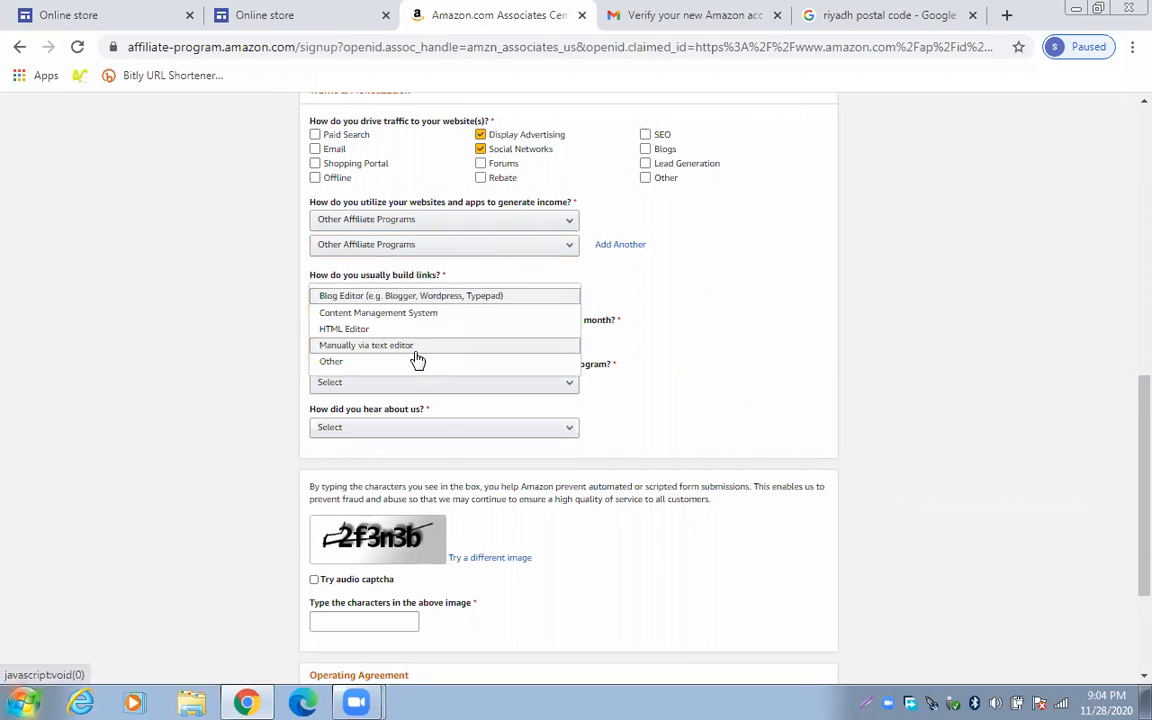
# Choose manual text-editor link building, 501–5,000 monthly visitors, reason Other, and Online Search referral
pyautogui.click(408, 347)
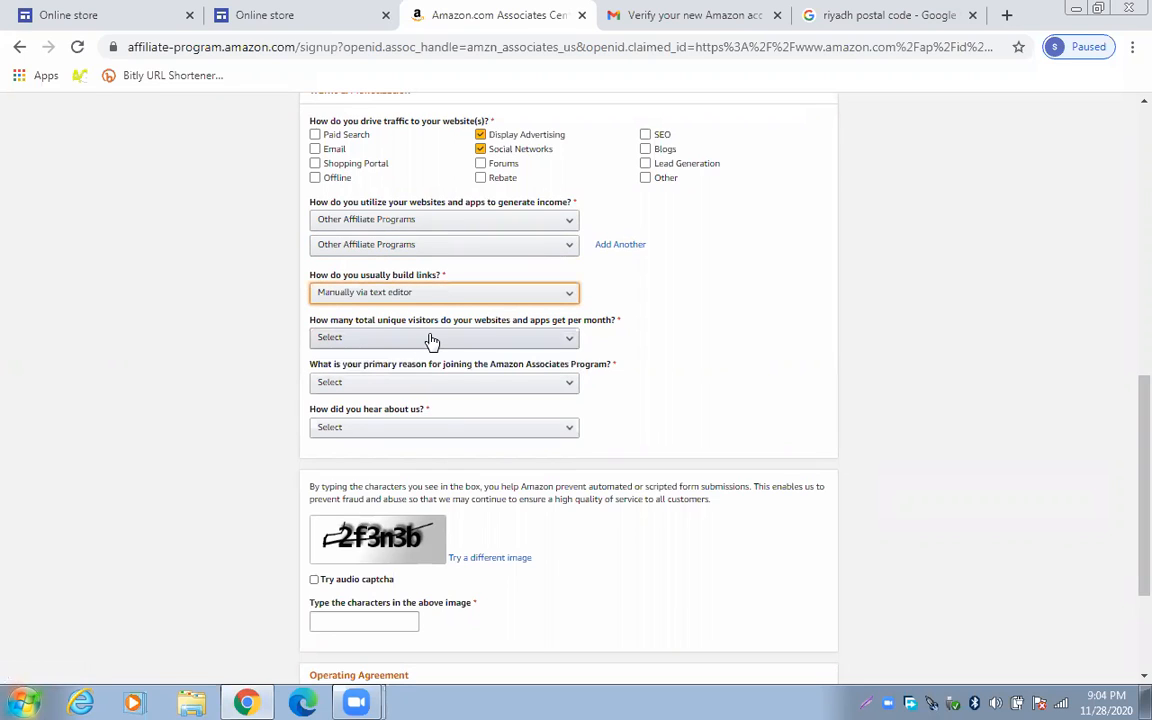
pyautogui.click(431, 338)
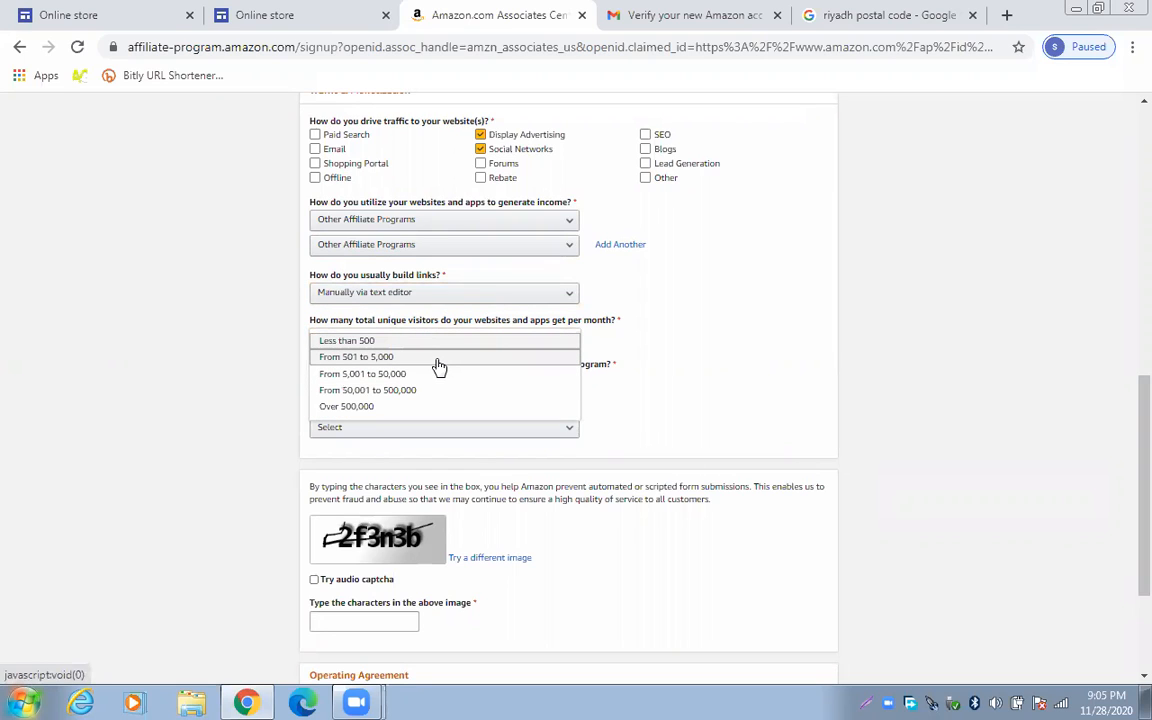
pyautogui.click(438, 360)
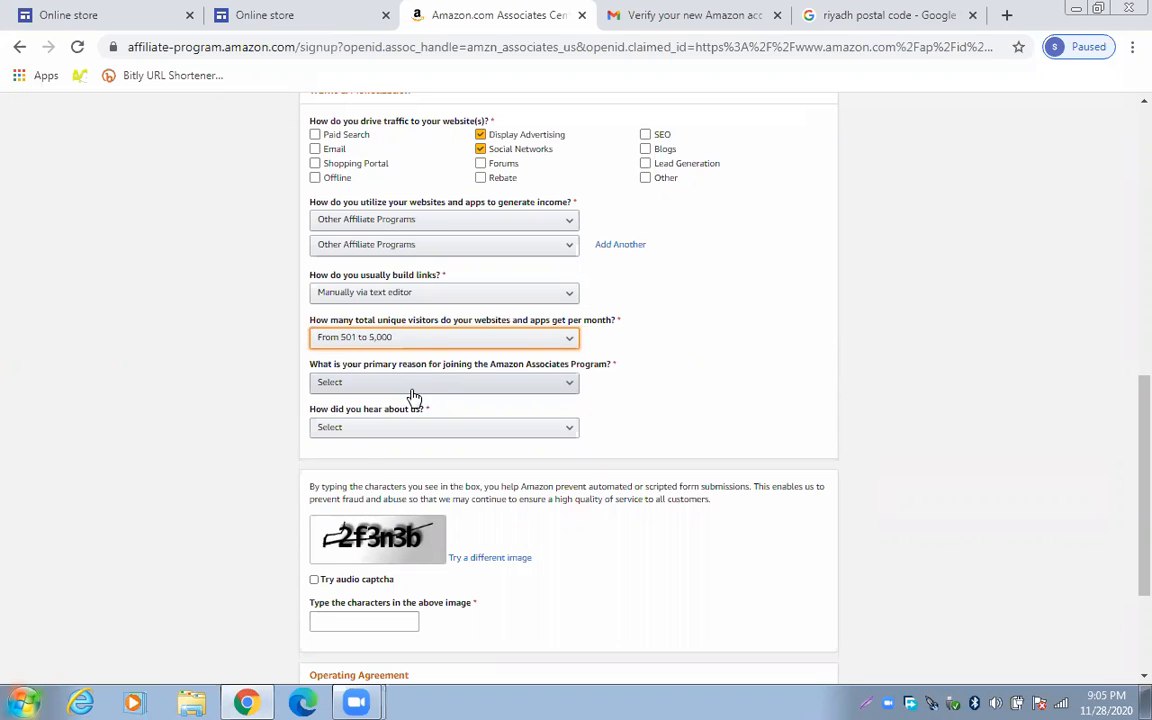
pyautogui.click(412, 389)
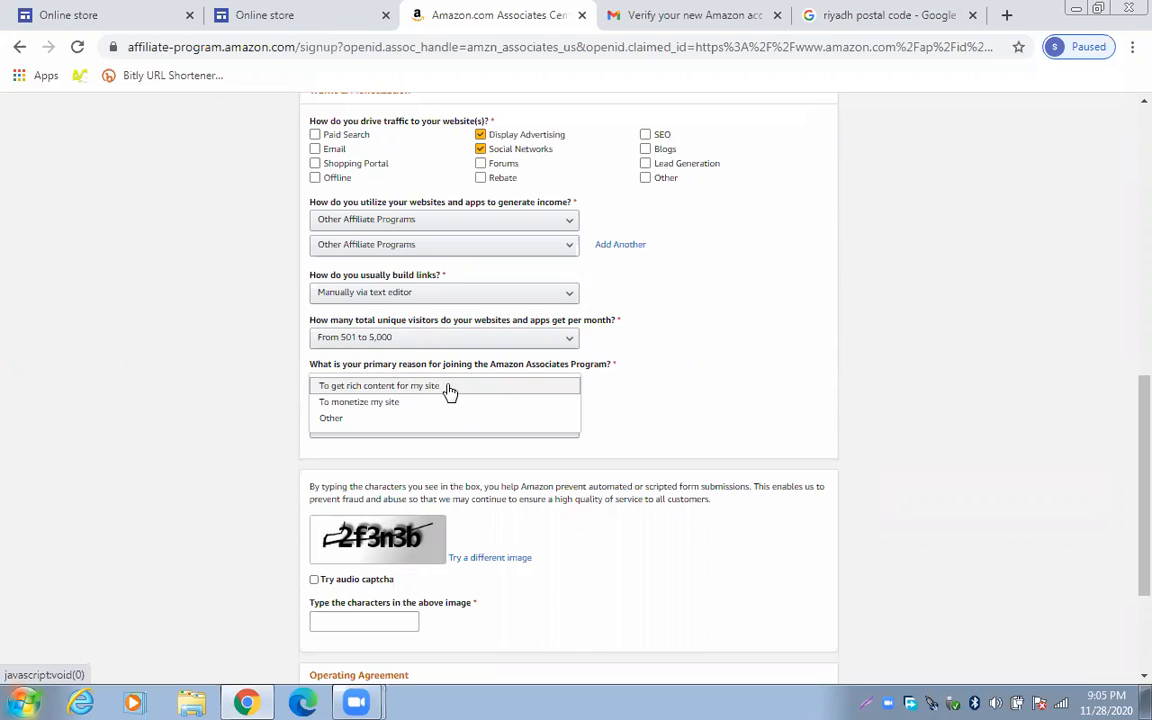
pyautogui.click(392, 420)
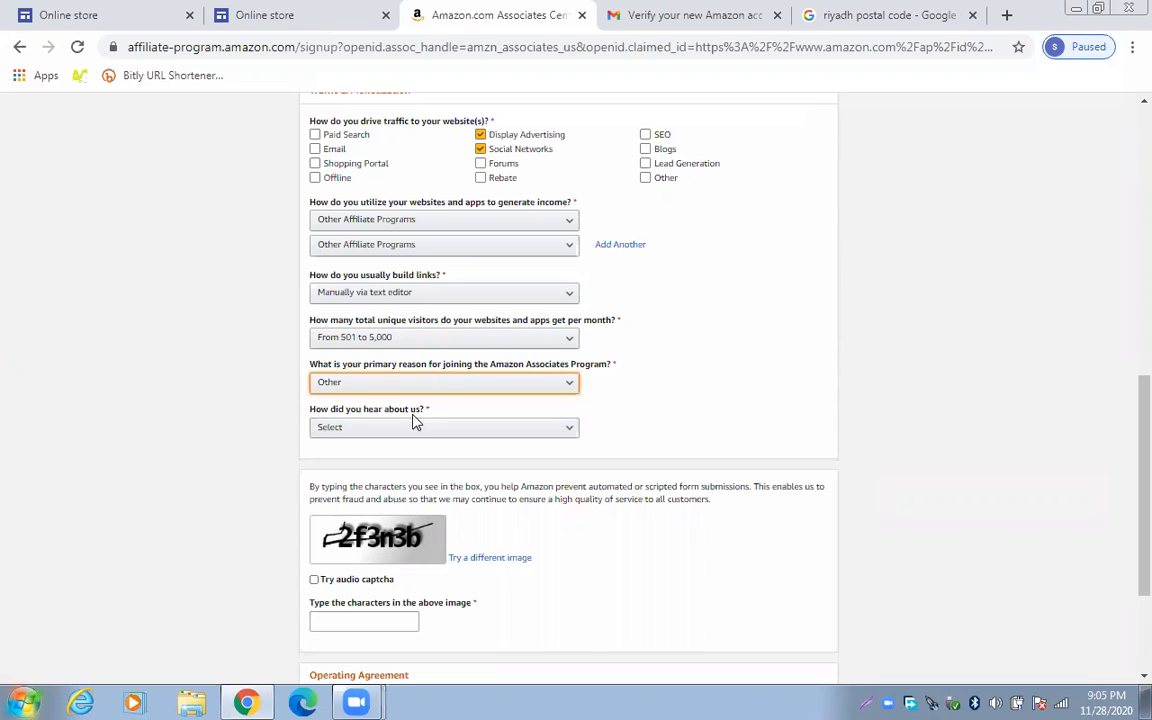
pyautogui.click(424, 430)
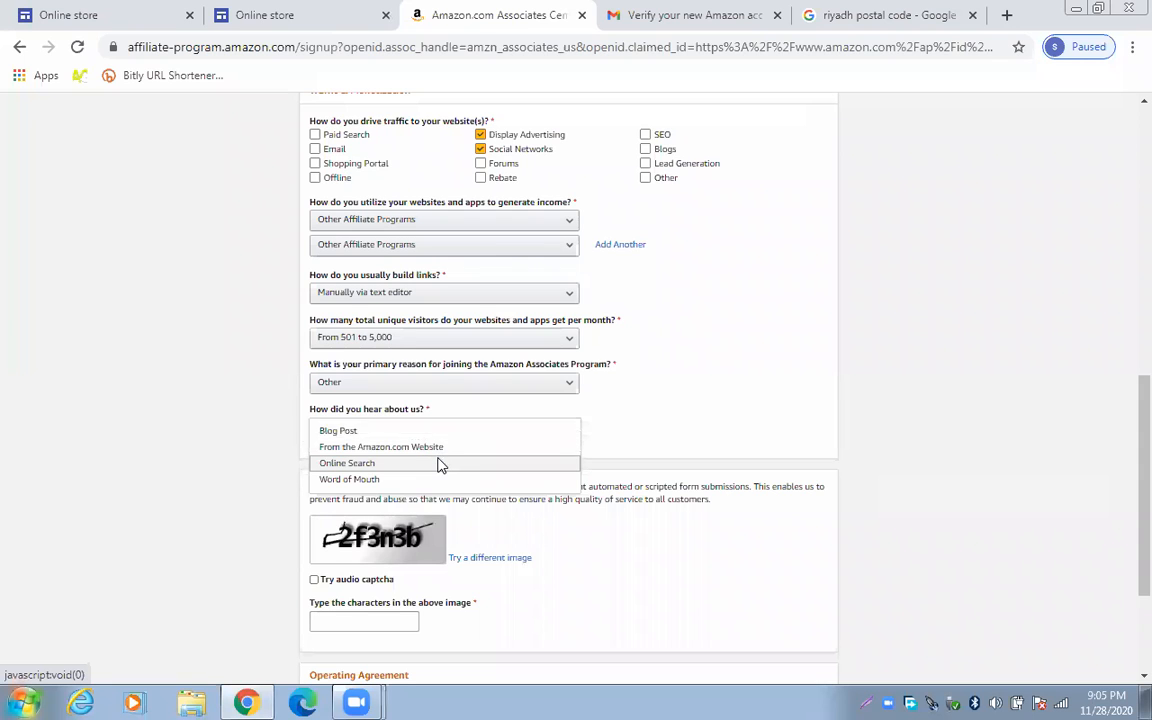
pyautogui.click(441, 464)
pyautogui.scroll(-1, 460, 545)
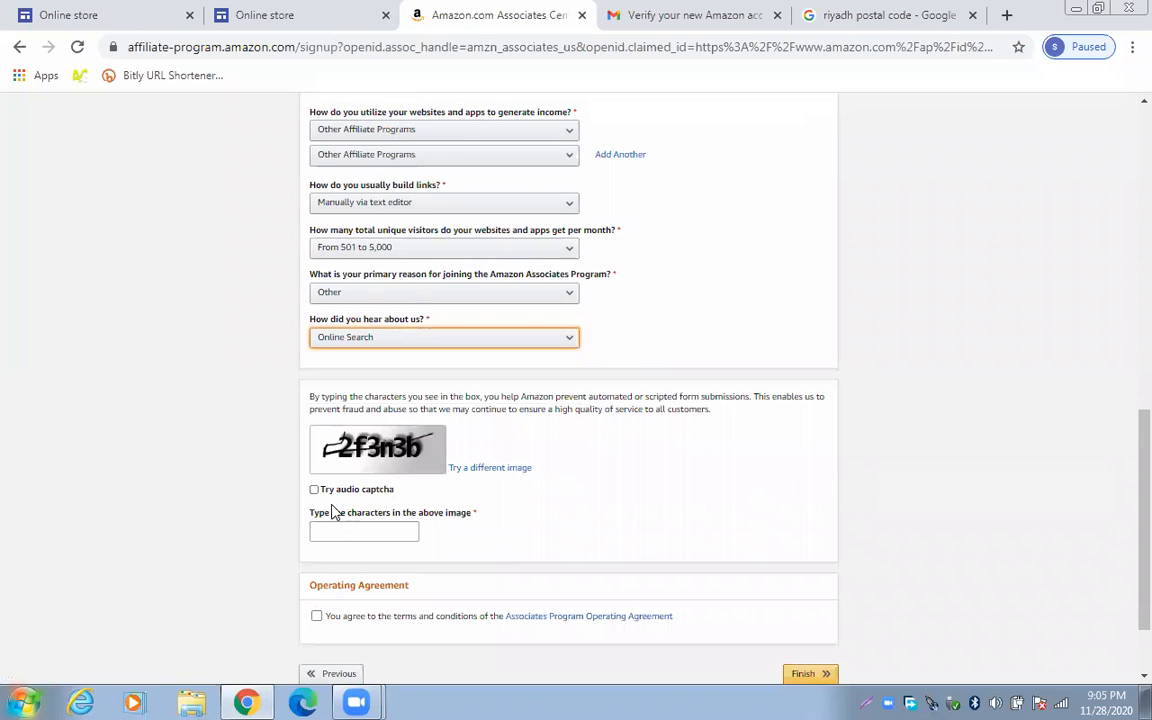
# Enter the captcha characters, accept the Operating Agreement, and submit the signup form
pyautogui.click(329, 533)
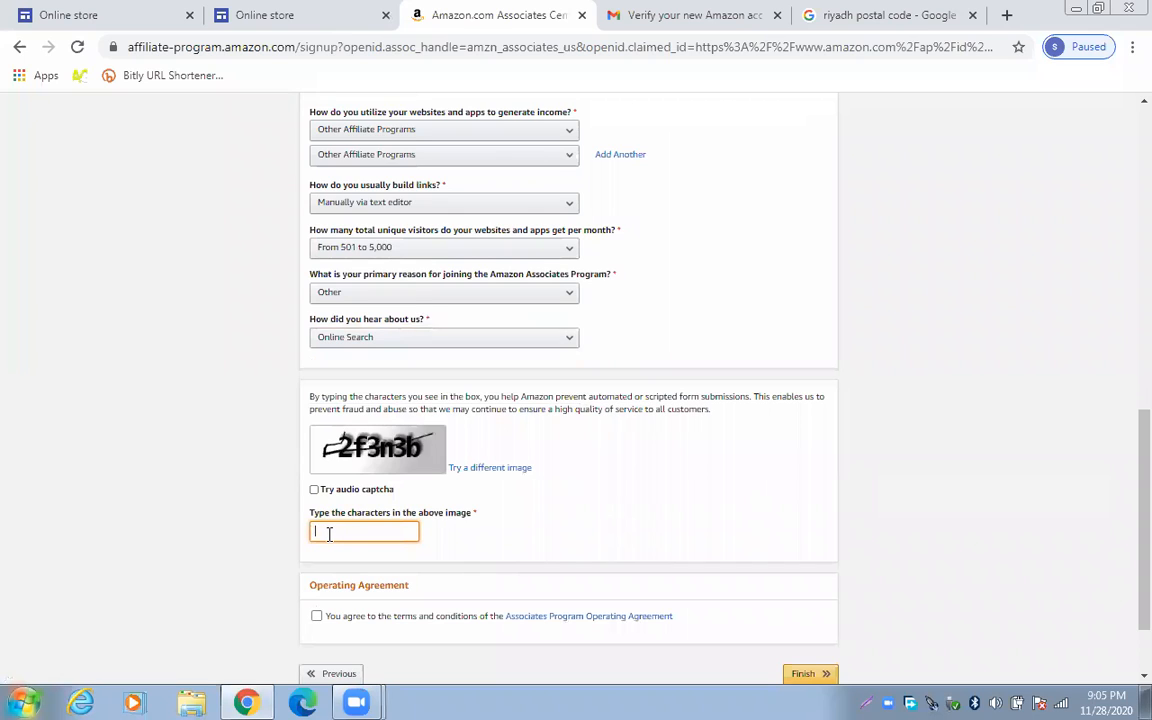
pyautogui.write('2f3n3b')
pyautogui.click(318, 616)
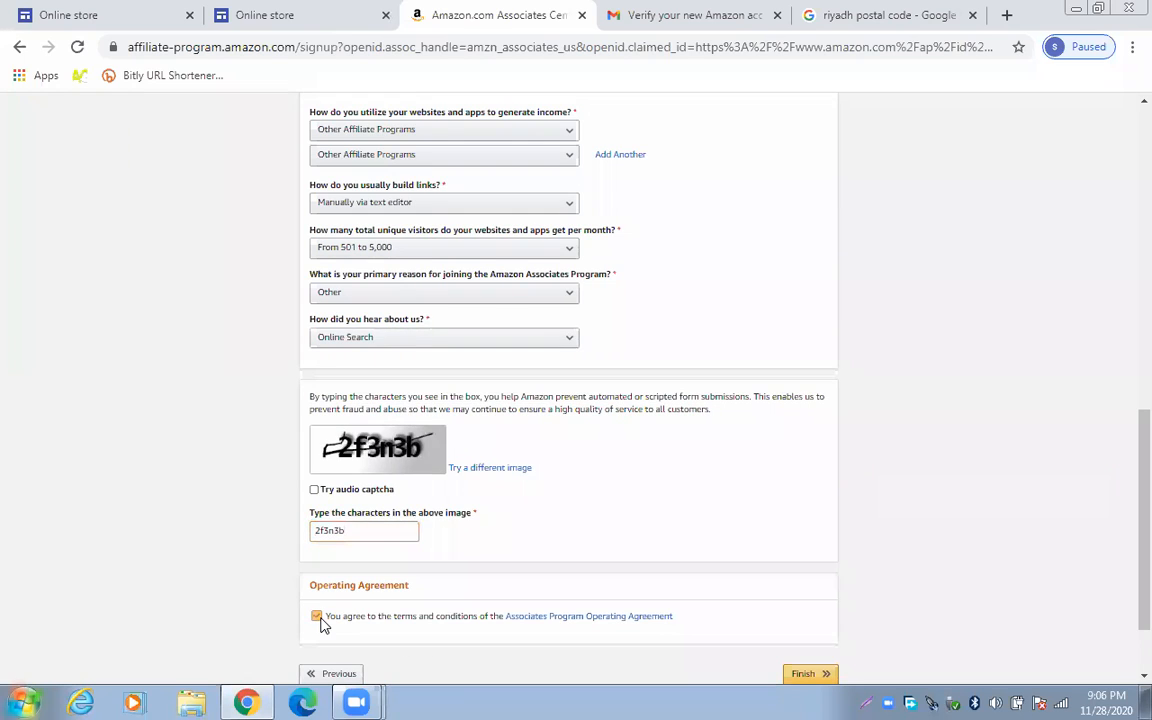
pyautogui.click(804, 673)
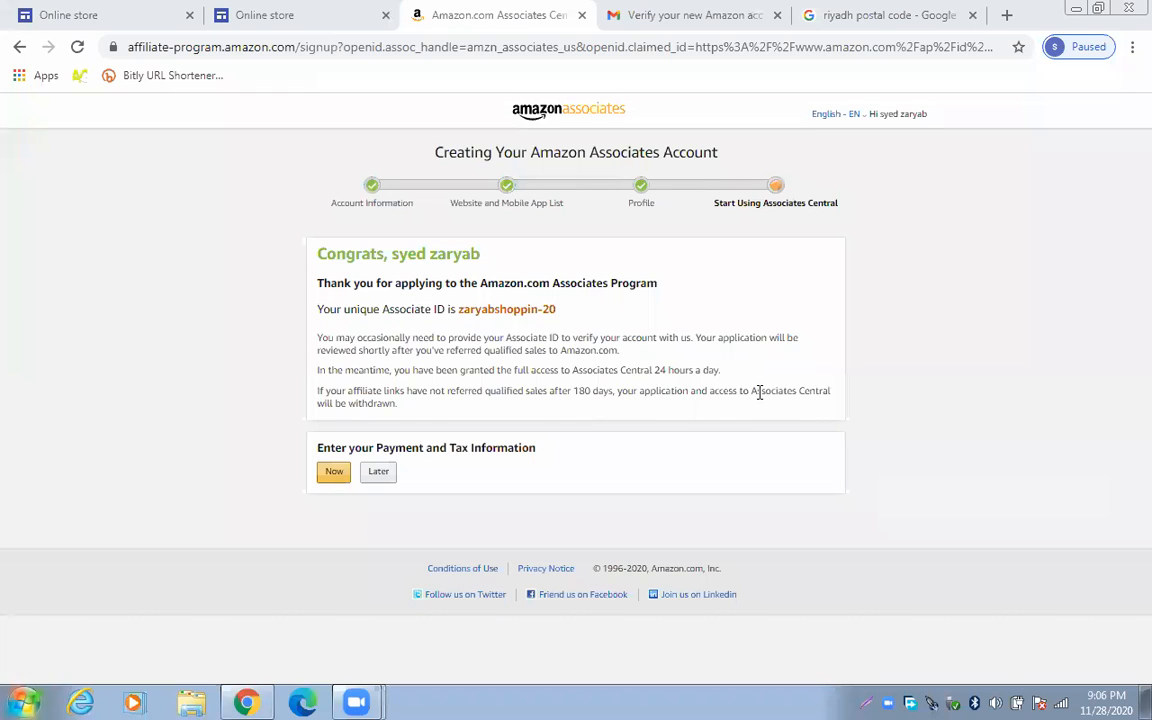
# Choose to enter payment and tax information now from the Congrats page
pyautogui.click(332, 474)
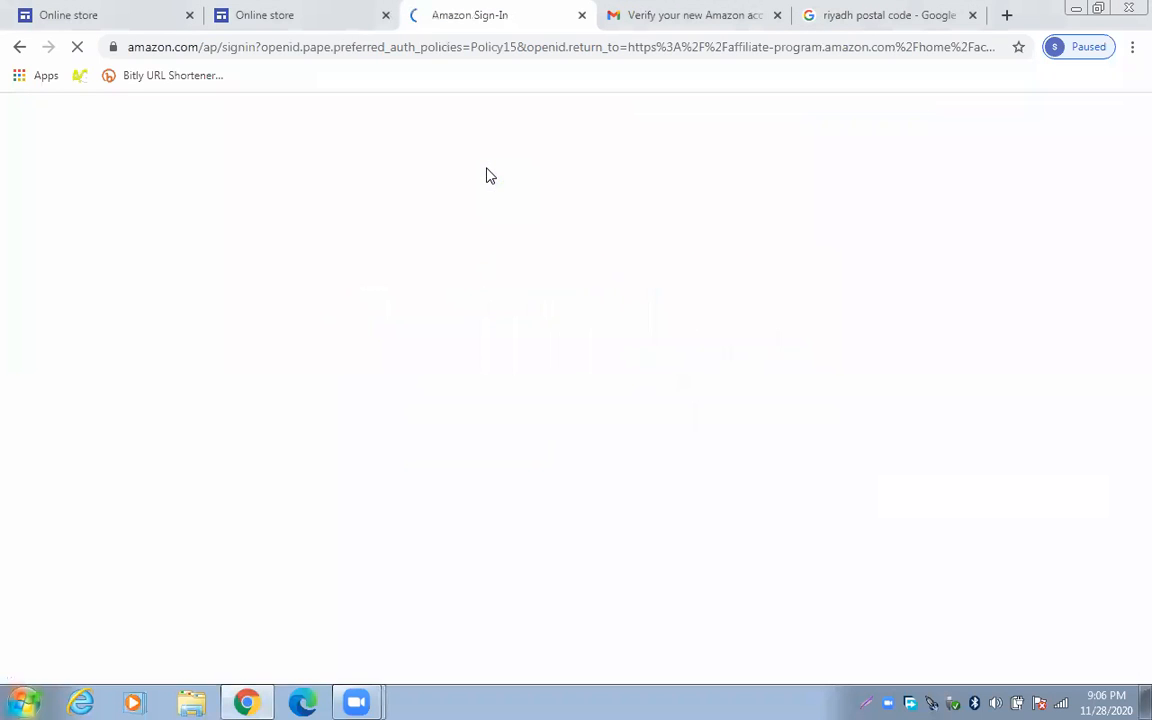
# Fill in the payee name, address line and Riyadh as city from saved suggestions
pyautogui.click(22, 48)
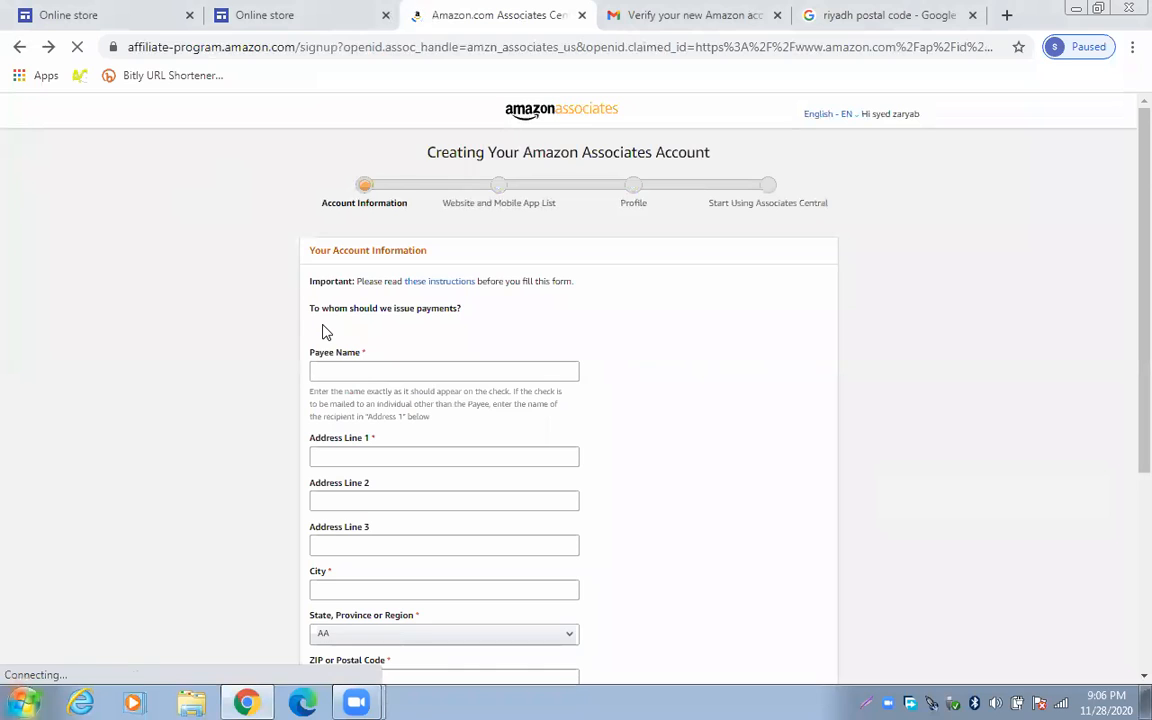
pyautogui.scroll(-2, 320, 320)
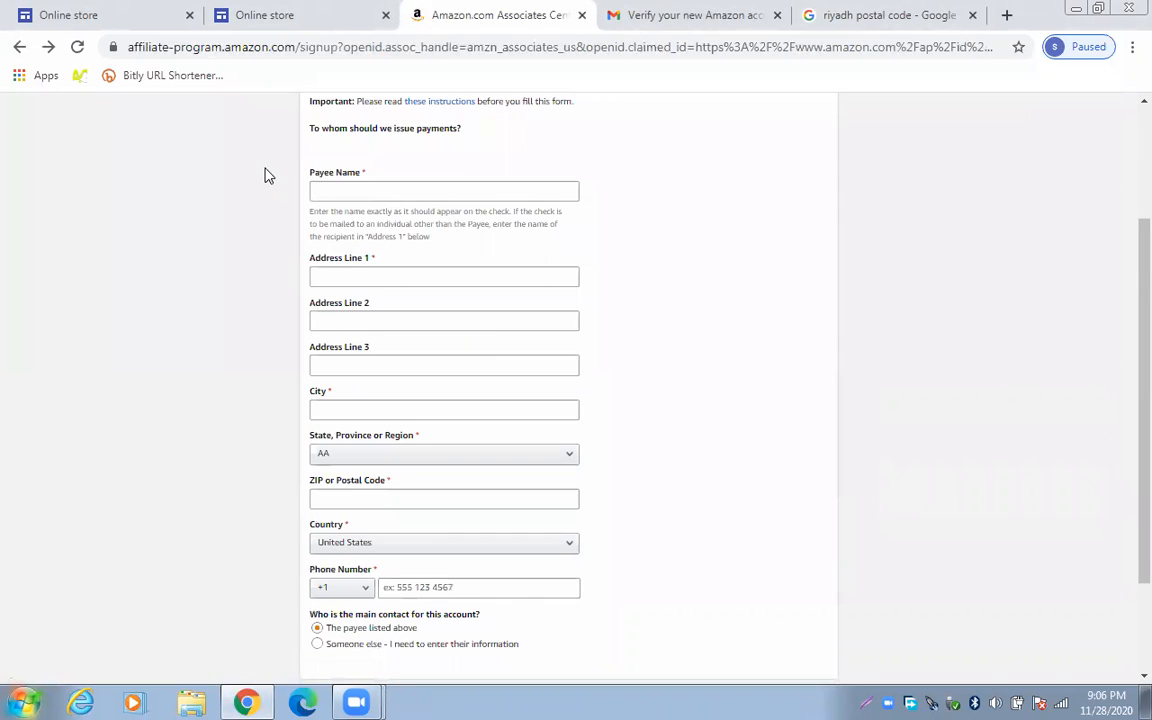
pyautogui.scroll(-2, 118, 135)
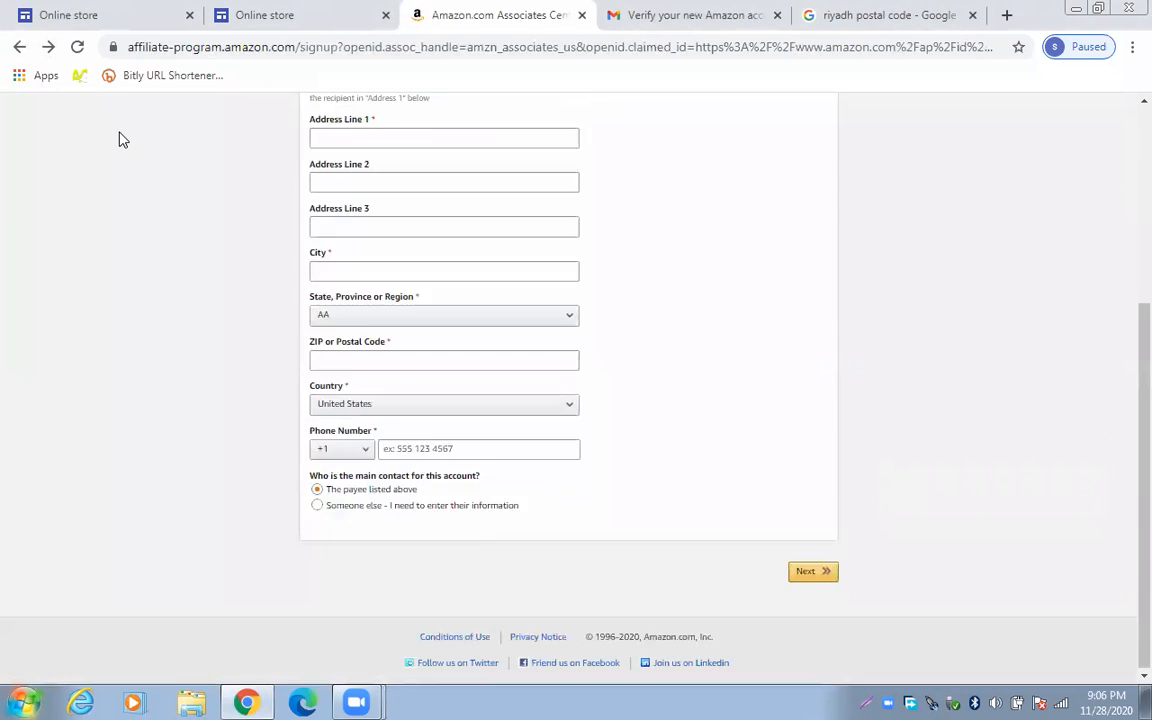
pyautogui.scroll(4, 118, 140)
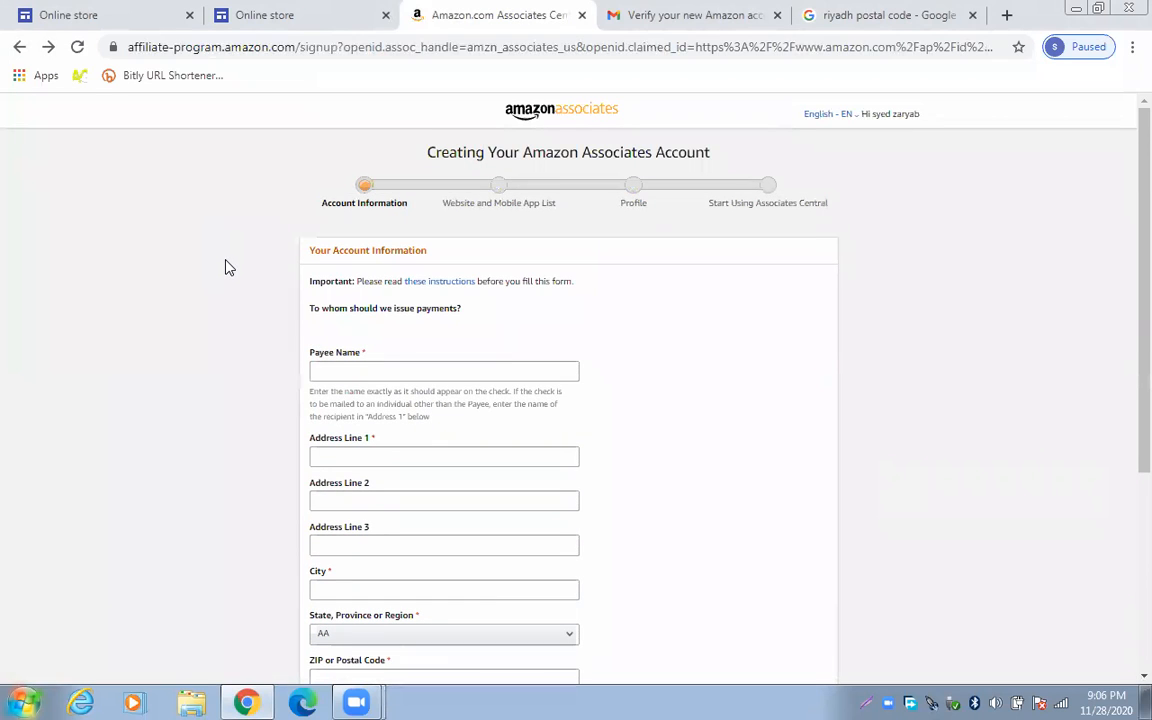
pyautogui.click(349, 371)
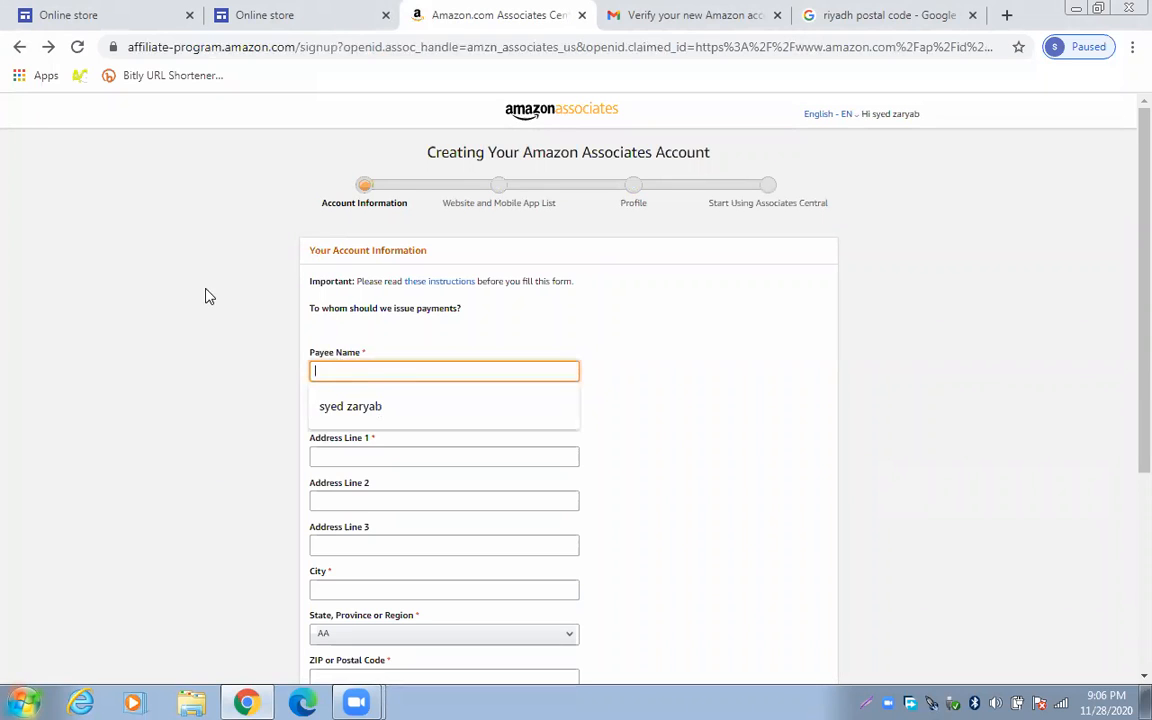
pyautogui.click(336, 408)
pyautogui.click(337, 458)
pyautogui.click(350, 492)
pyautogui.scroll(-1, 347, 489)
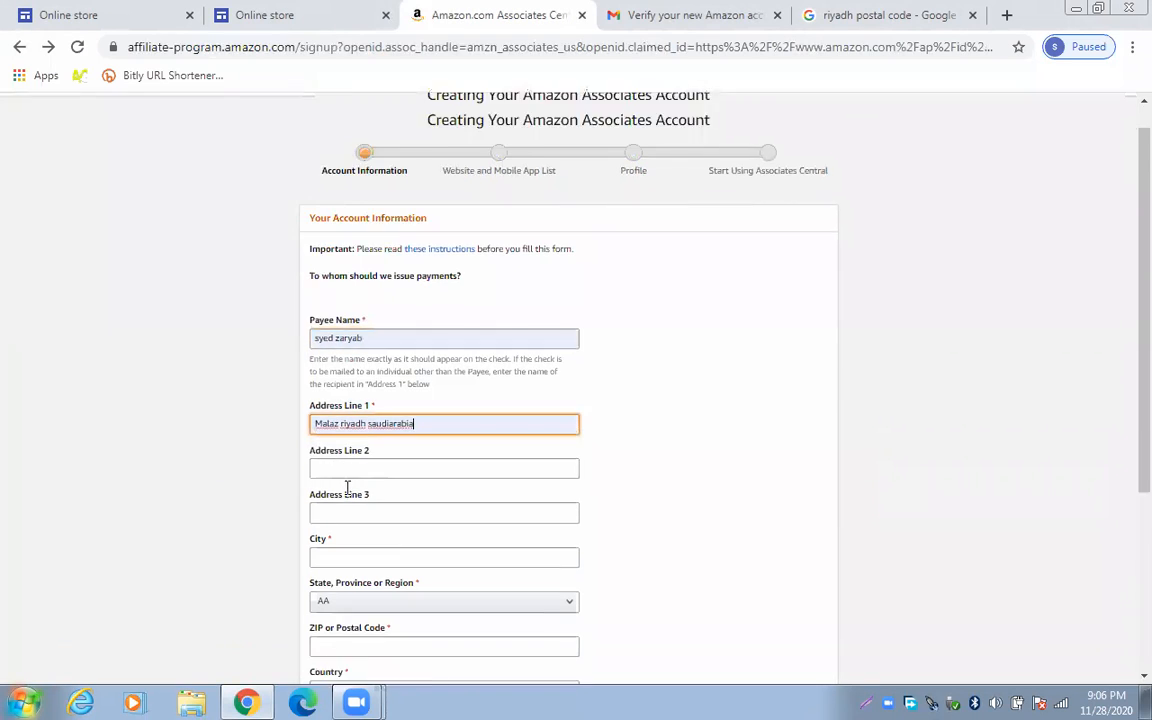
pyautogui.click(354, 497)
pyautogui.click(358, 524)
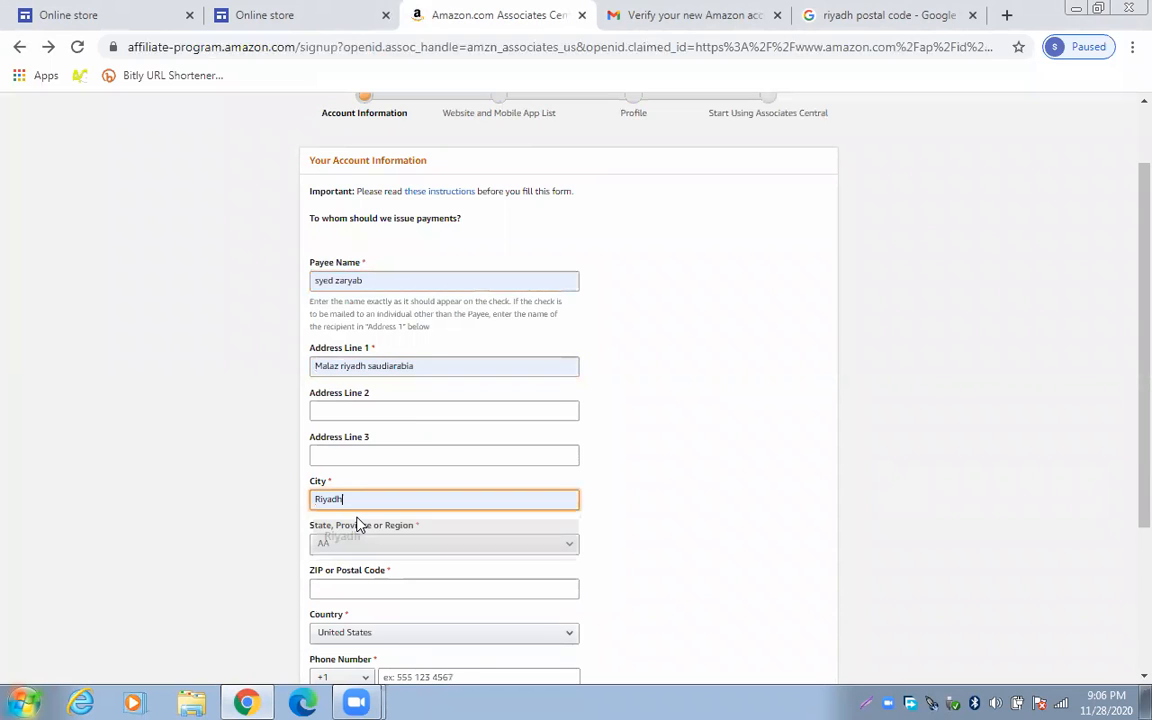
# Enter a Riyadh postal code and set the country to Saudi Arabia
pyautogui.scroll(-2, 357, 519)
pyautogui.click(387, 411)
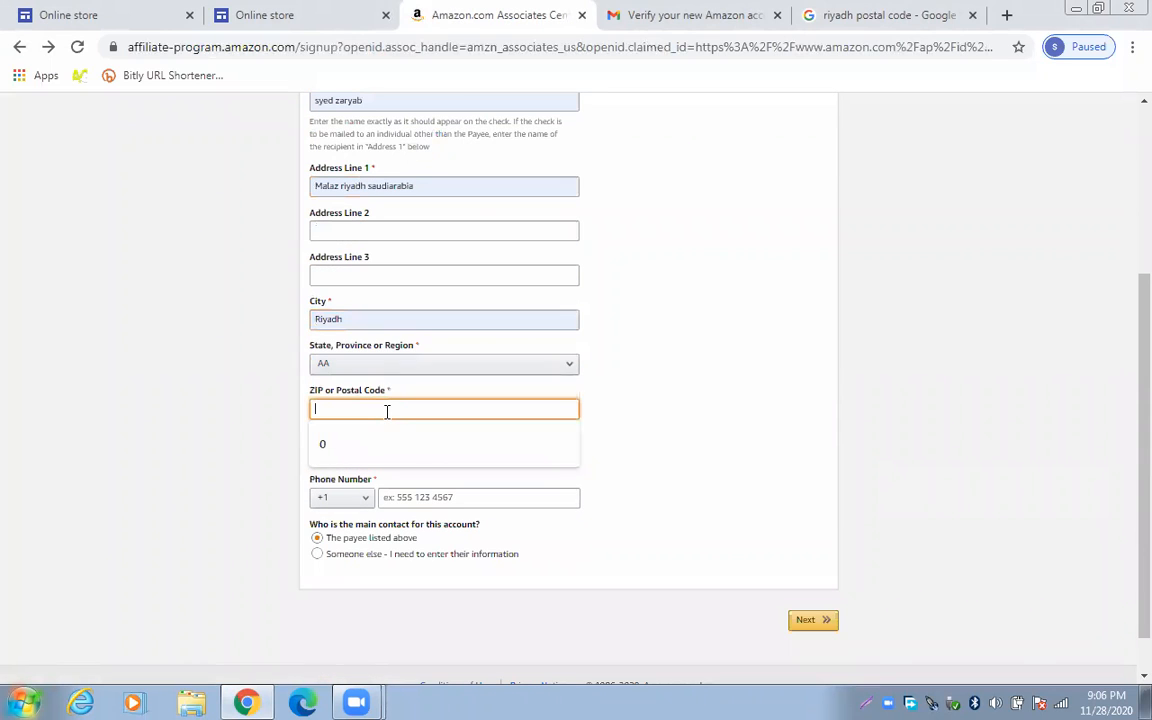
pyautogui.click(823, 17)
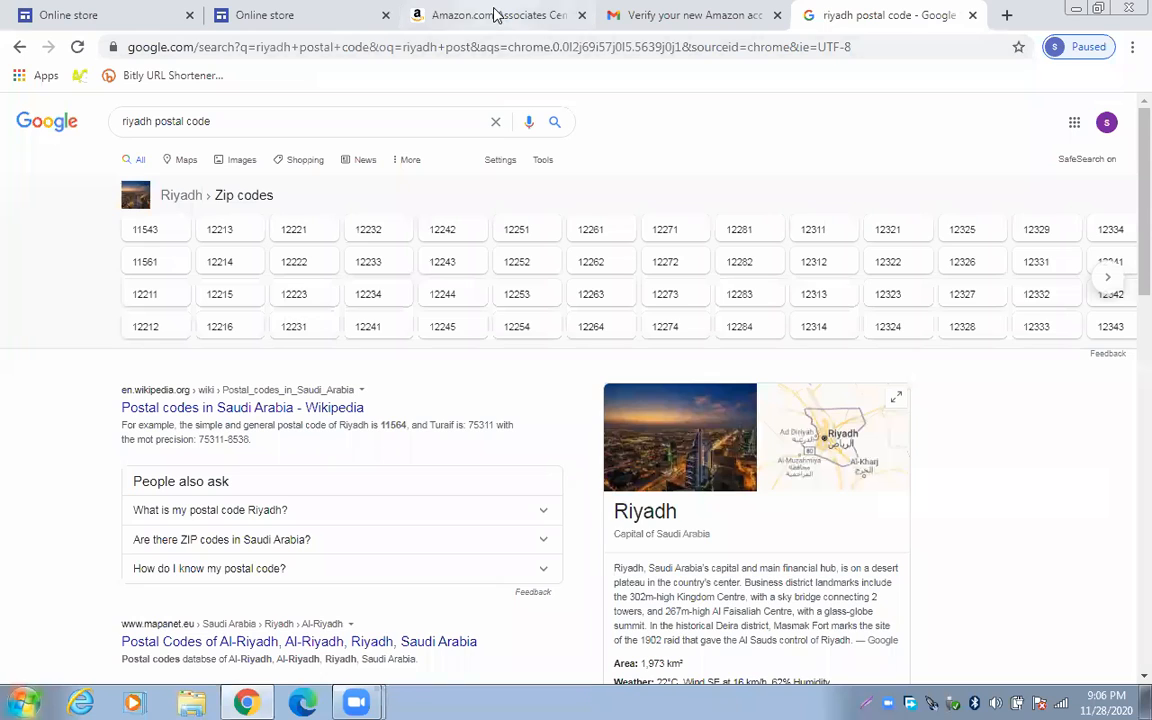
pyautogui.click(492, 12)
pyautogui.write('1154')
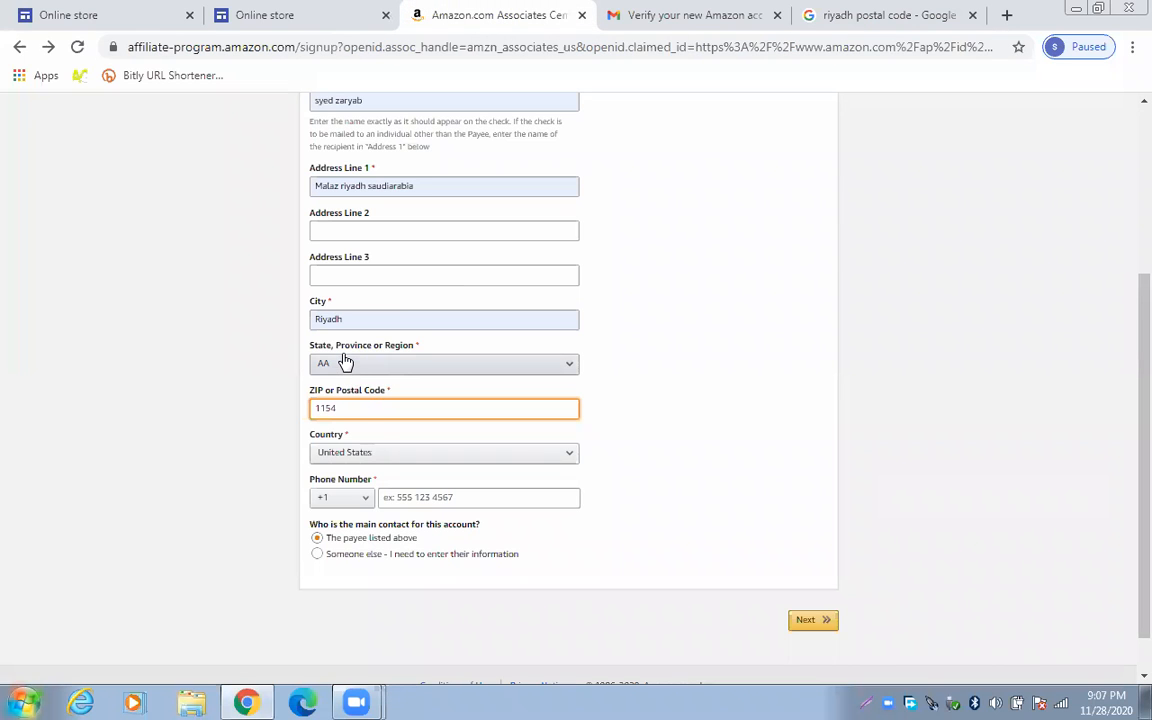
pyautogui.write('5')
pyautogui.click(405, 455)
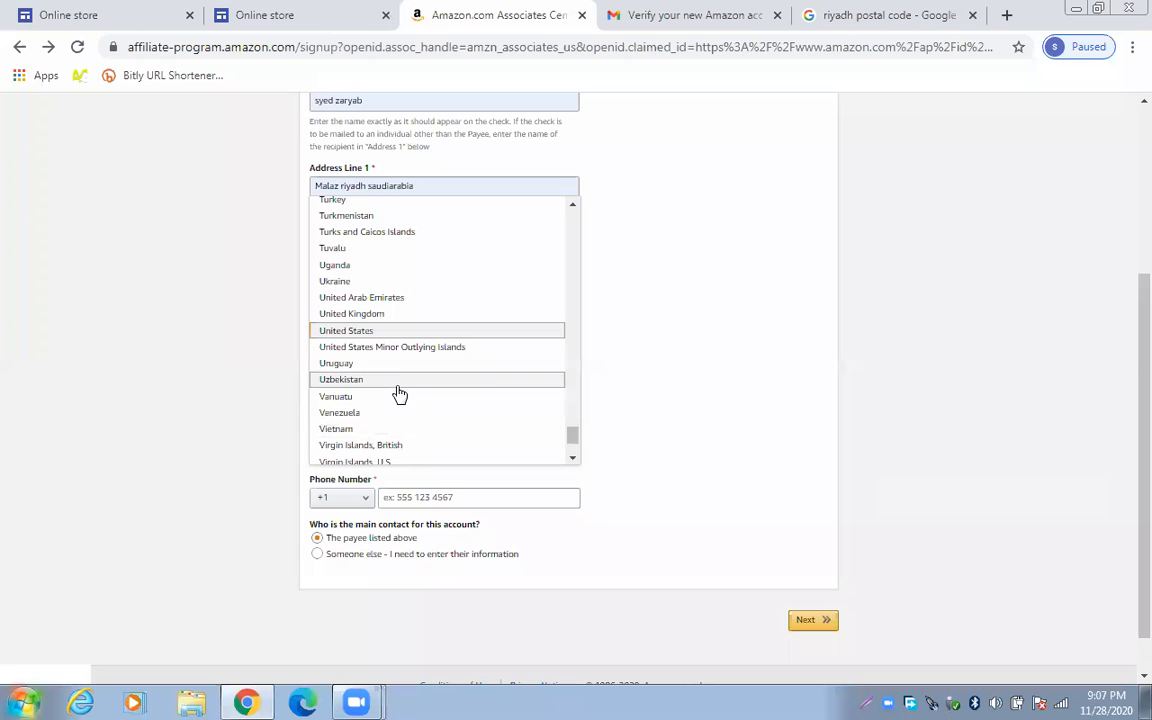
pyautogui.scroll(5, 401, 387)
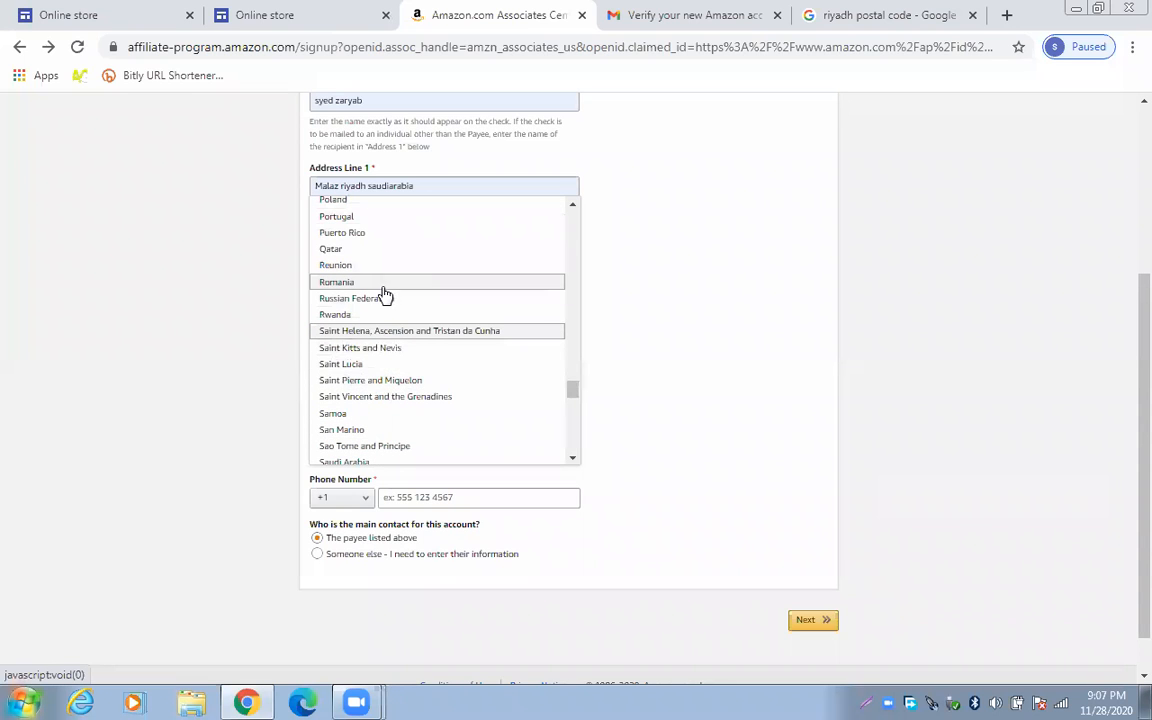
pyautogui.scroll(-2, 384, 320)
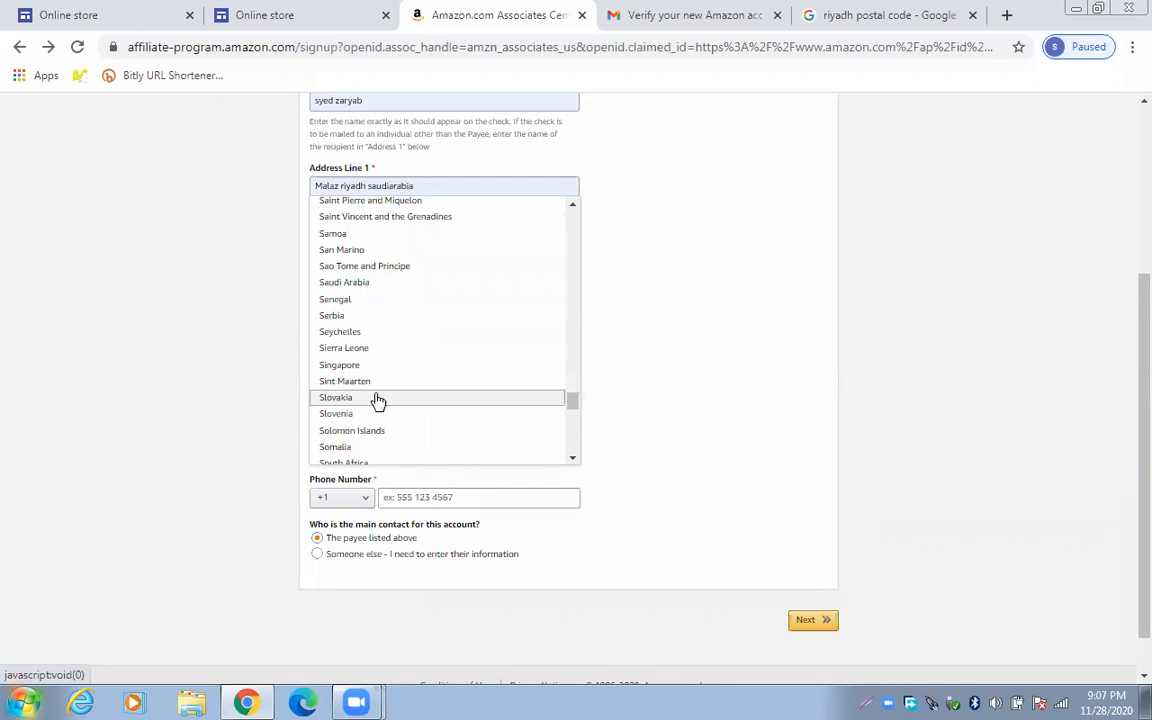
pyautogui.click(381, 284)
# Add a +966 phone number and the state or region, then submit the account information
pyautogui.click(371, 456)
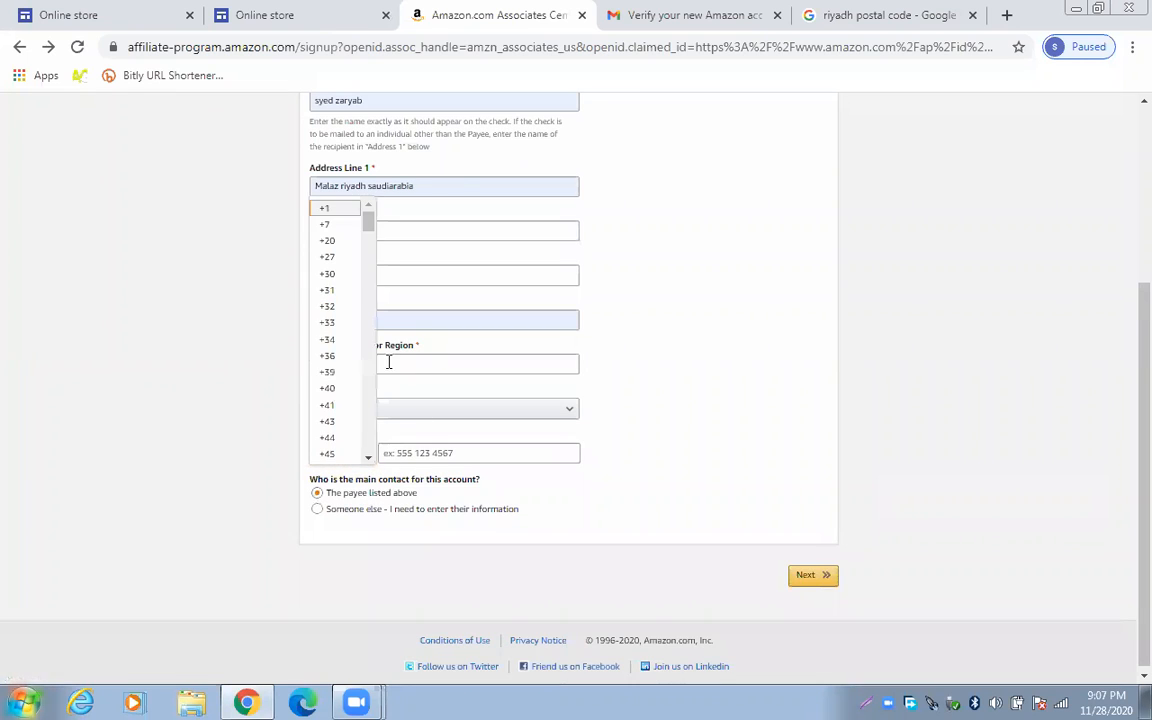
pyautogui.scroll(-5, 371, 398)
pyautogui.scroll(-20, 371, 397)
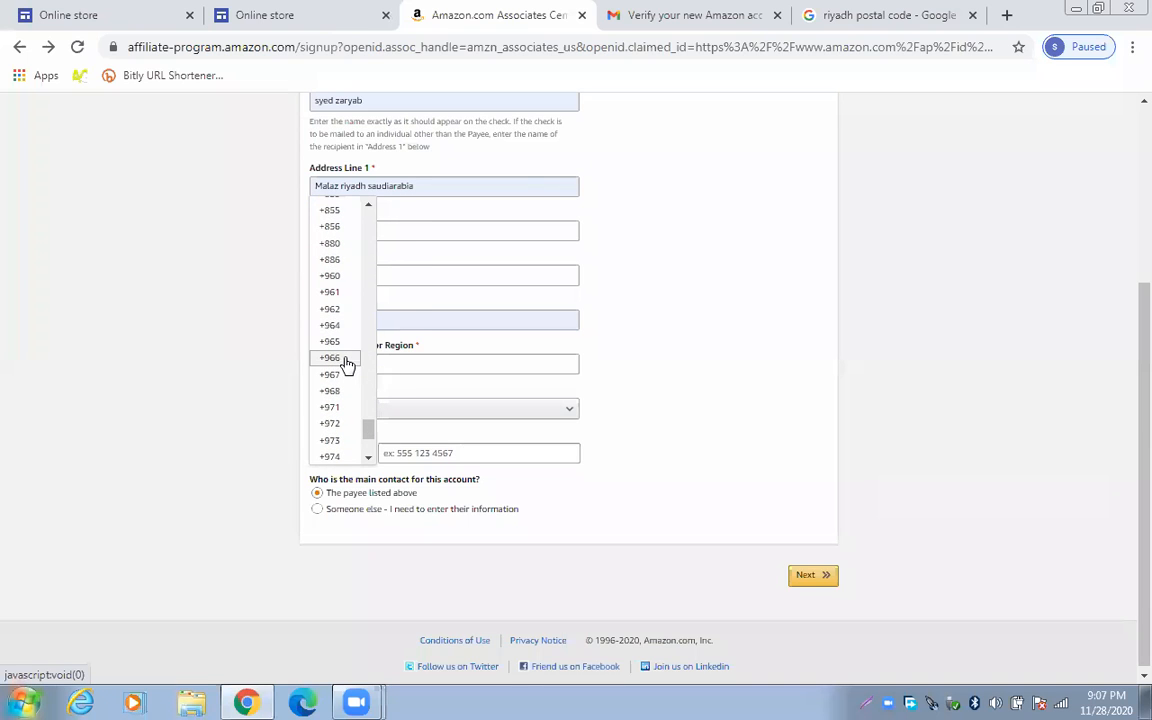
pyautogui.click(343, 359)
pyautogui.click(417, 455)
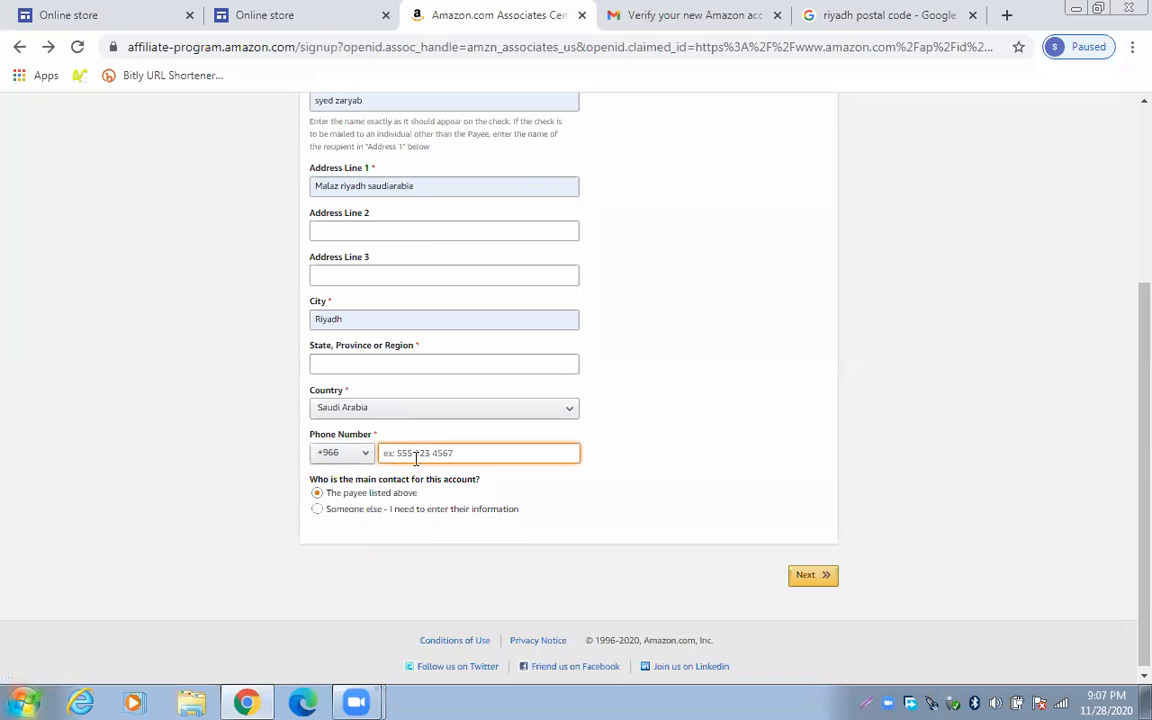
pyautogui.click(806, 578)
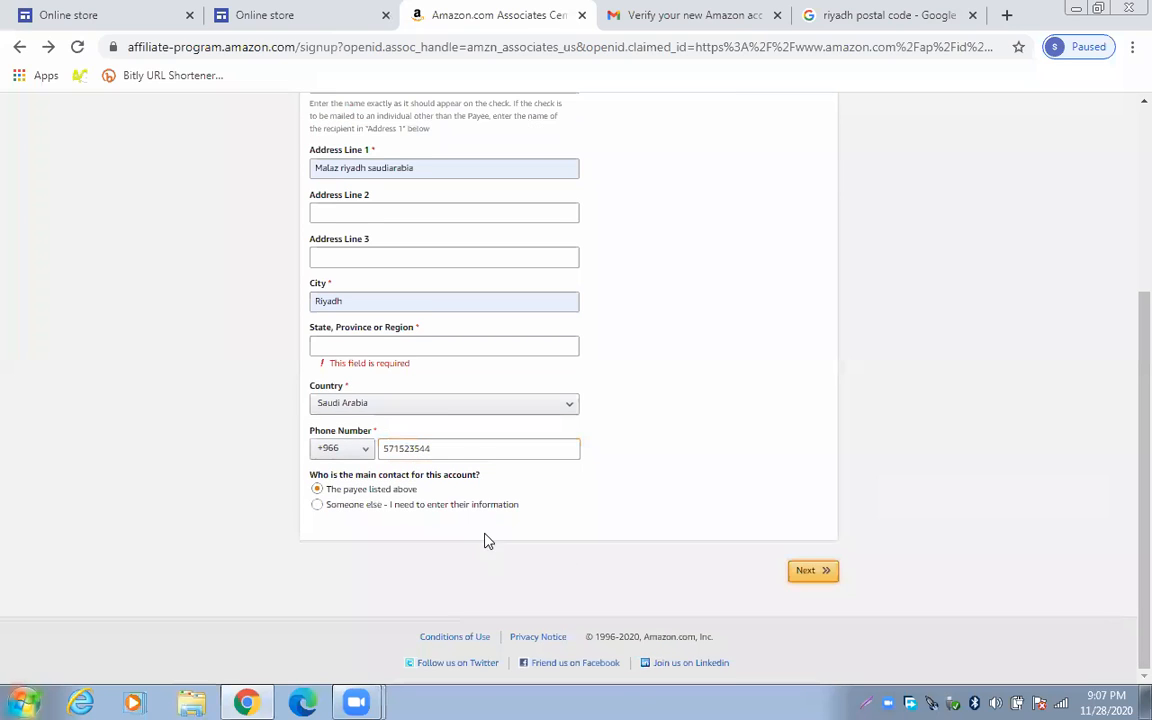
pyautogui.click(440, 345)
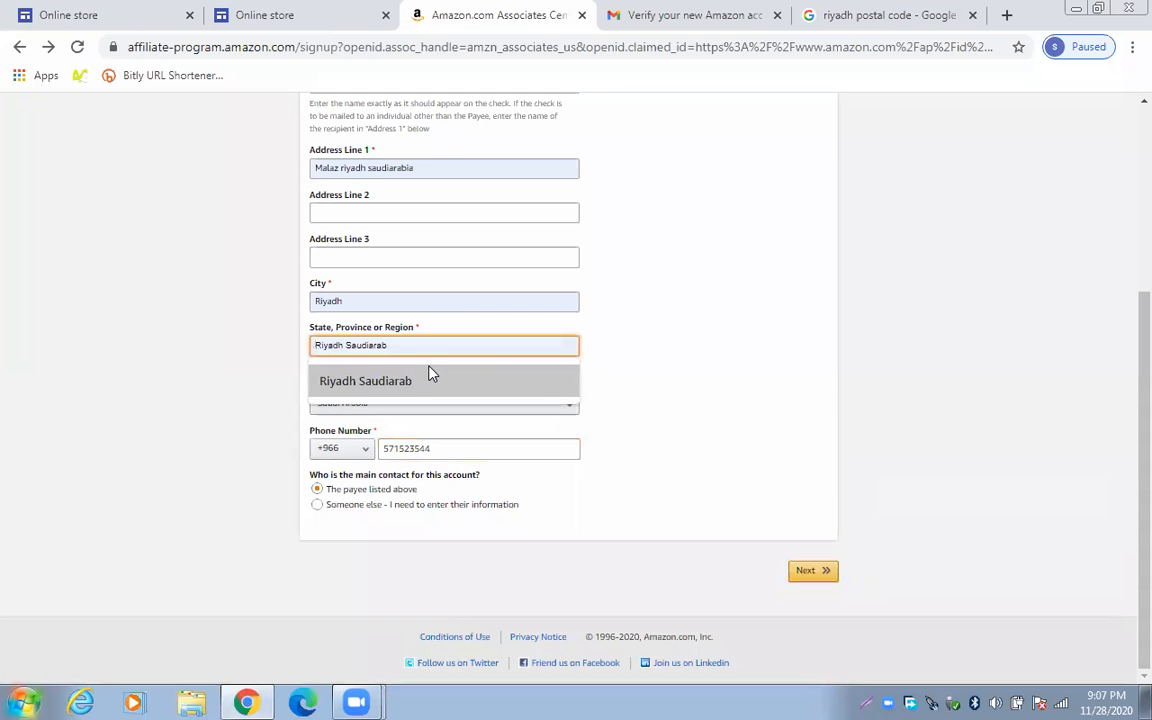
pyautogui.click(419, 378)
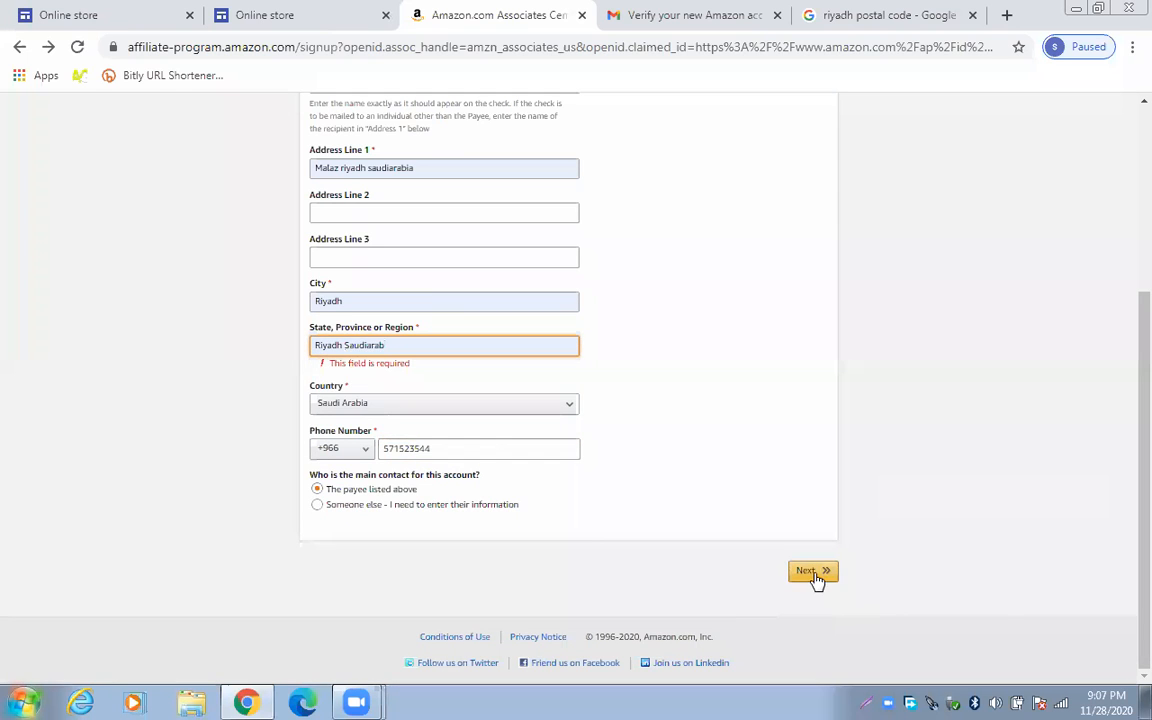
pyautogui.click(814, 576)
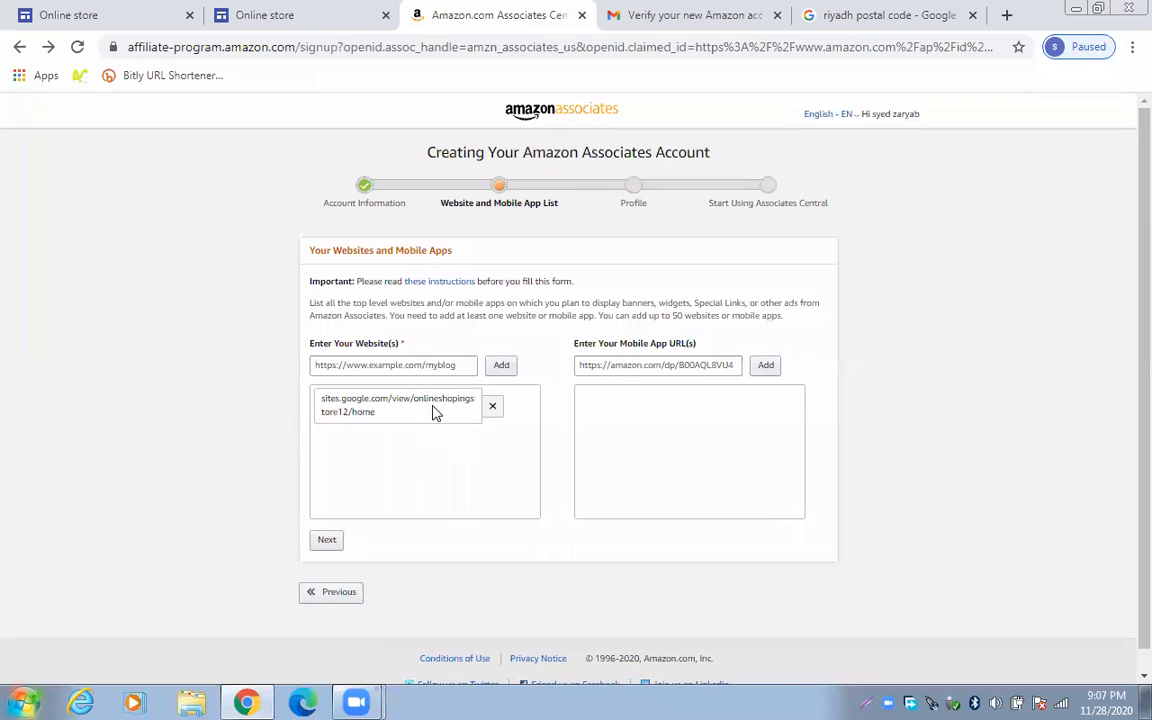
# Continue past the website list, answer No to the under-13 question, and confirm
pyautogui.click(327, 541)
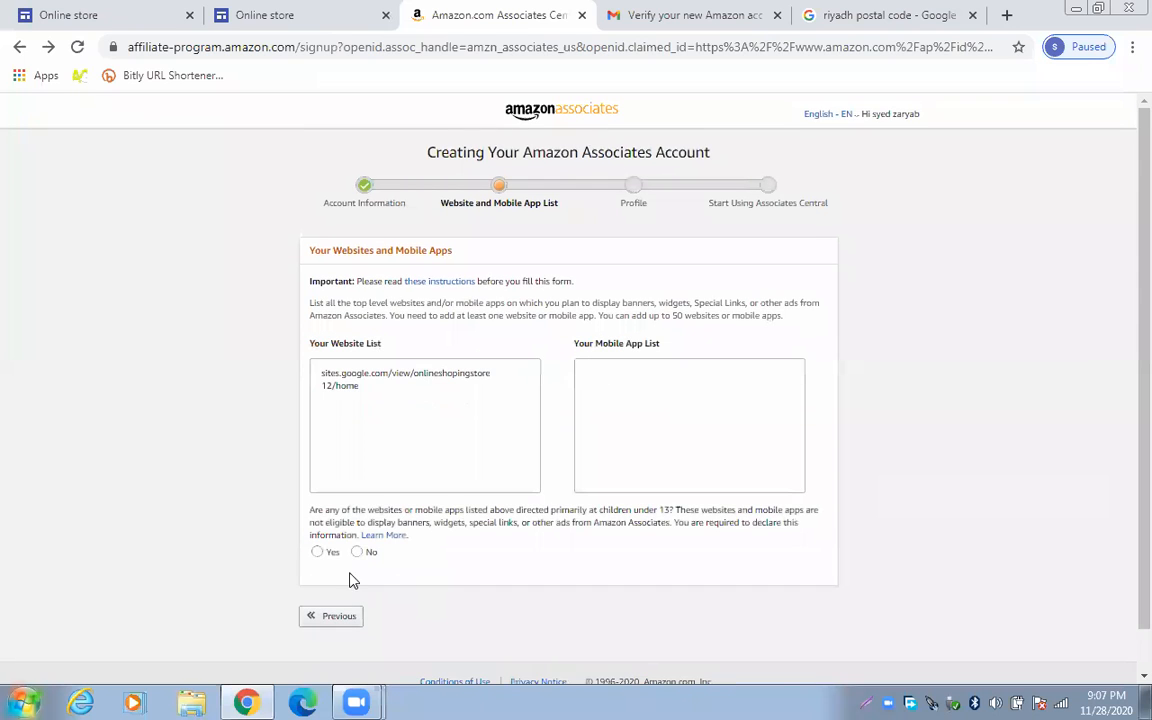
pyautogui.click(357, 552)
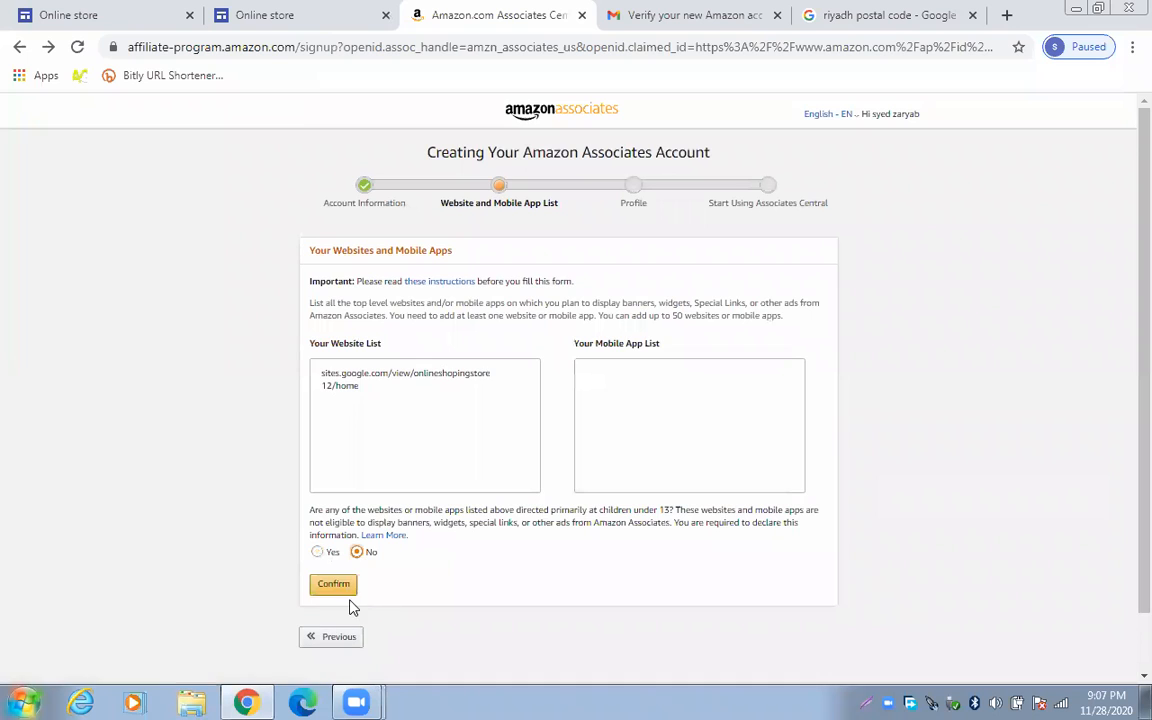
pyautogui.click(345, 586)
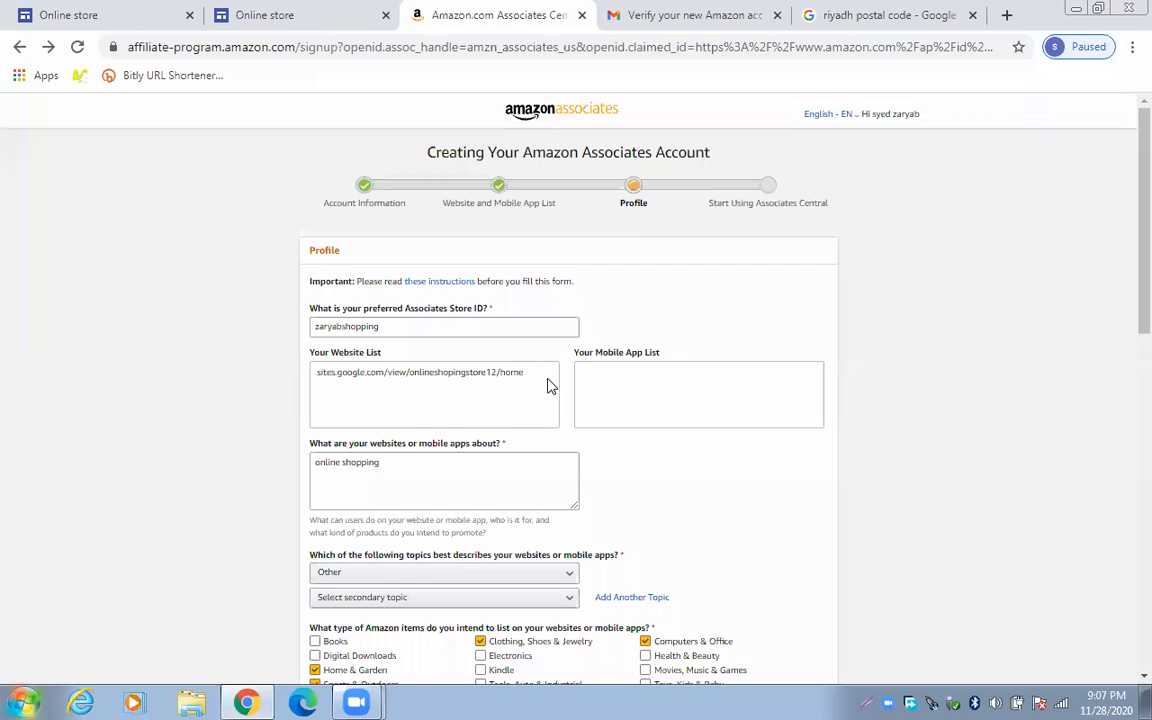
# Enter the captcha characters and accept the Associates Program Operating Agreement
pyautogui.scroll(-5, 456, 378)
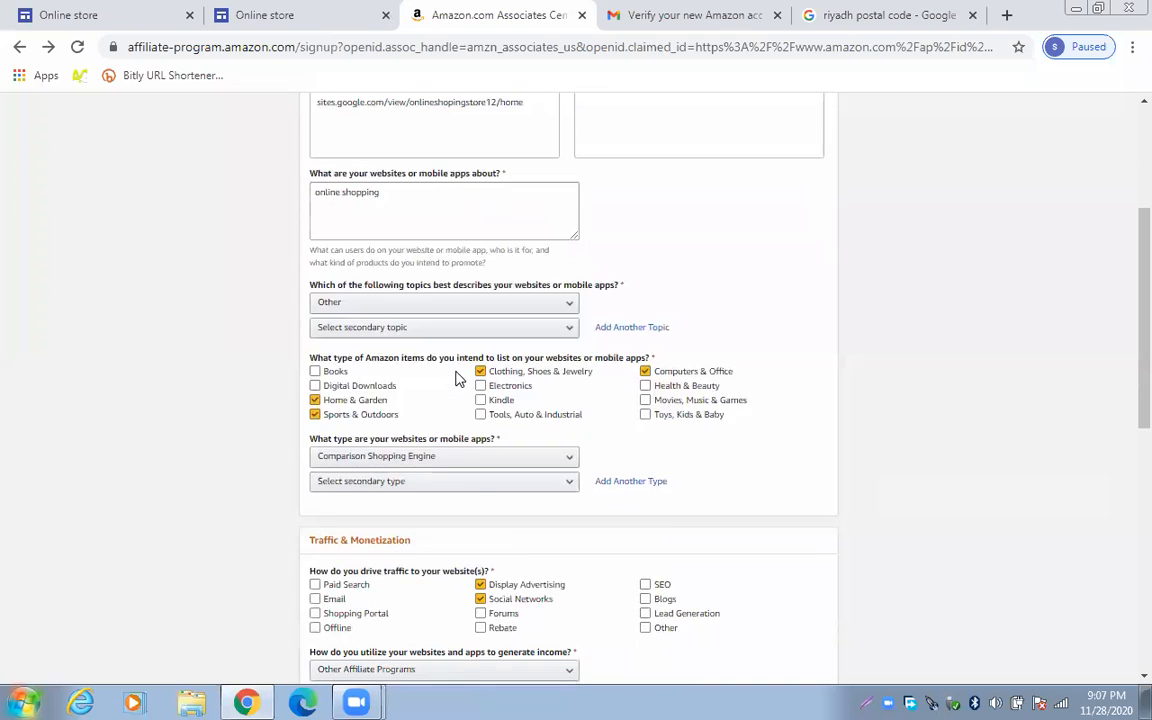
pyautogui.scroll(-10, 458, 380)
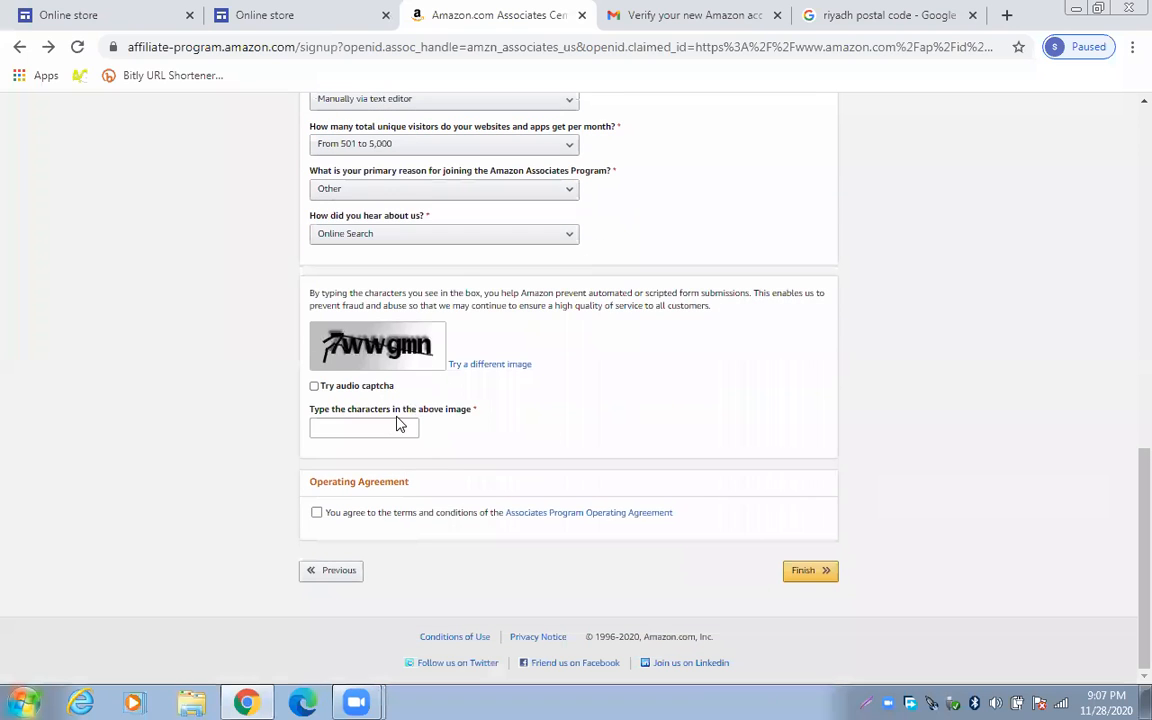
pyautogui.click(381, 428)
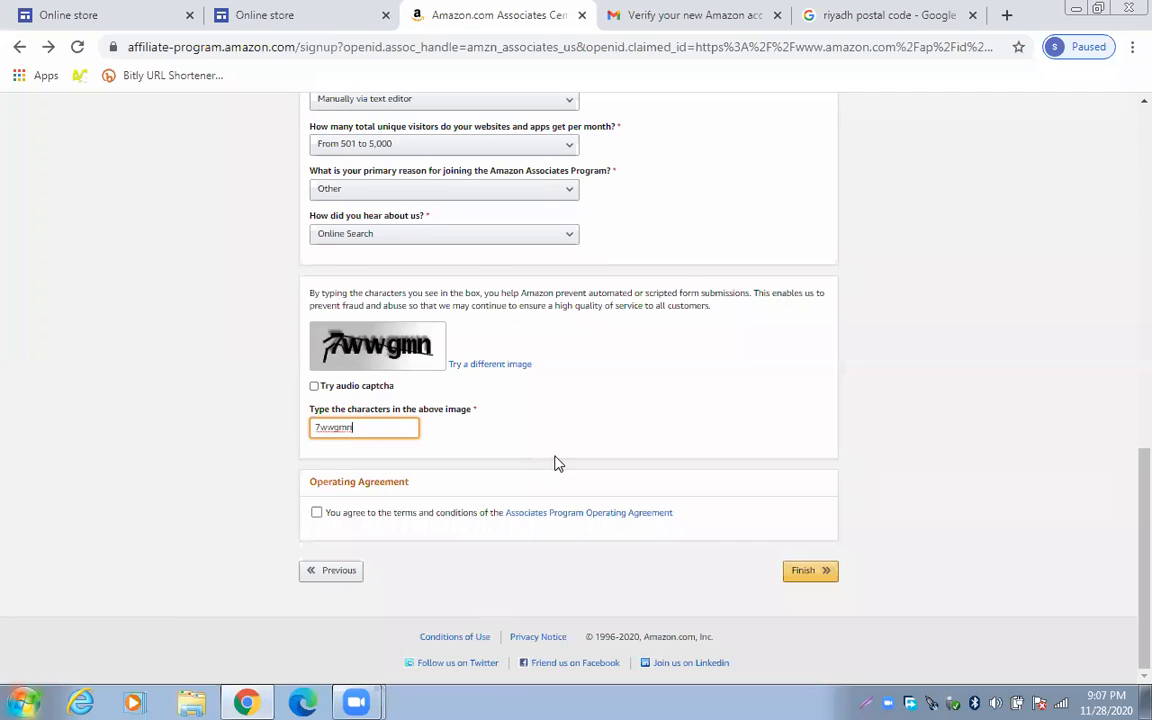
pyautogui.click(316, 514)
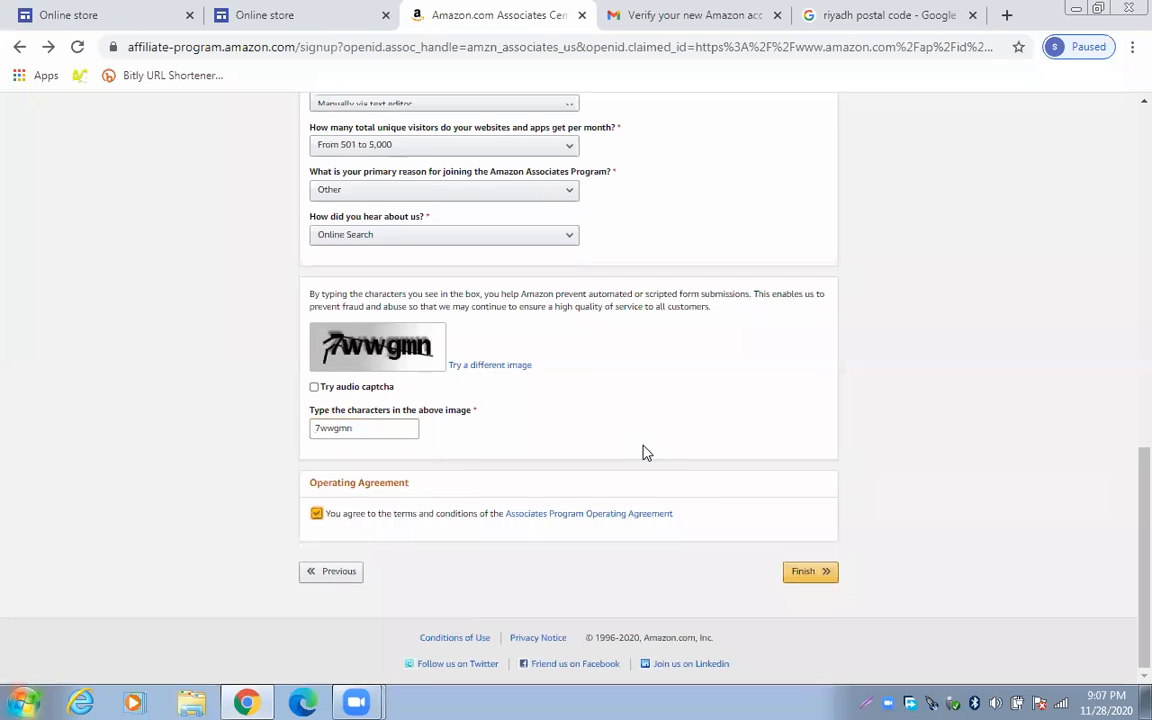
# Set secondary site type to Comparison Shopping Engine and secondary income to Other Affiliate Programs, then finish
pyautogui.scroll(5, 645, 455)
pyautogui.scroll(2, 645, 452)
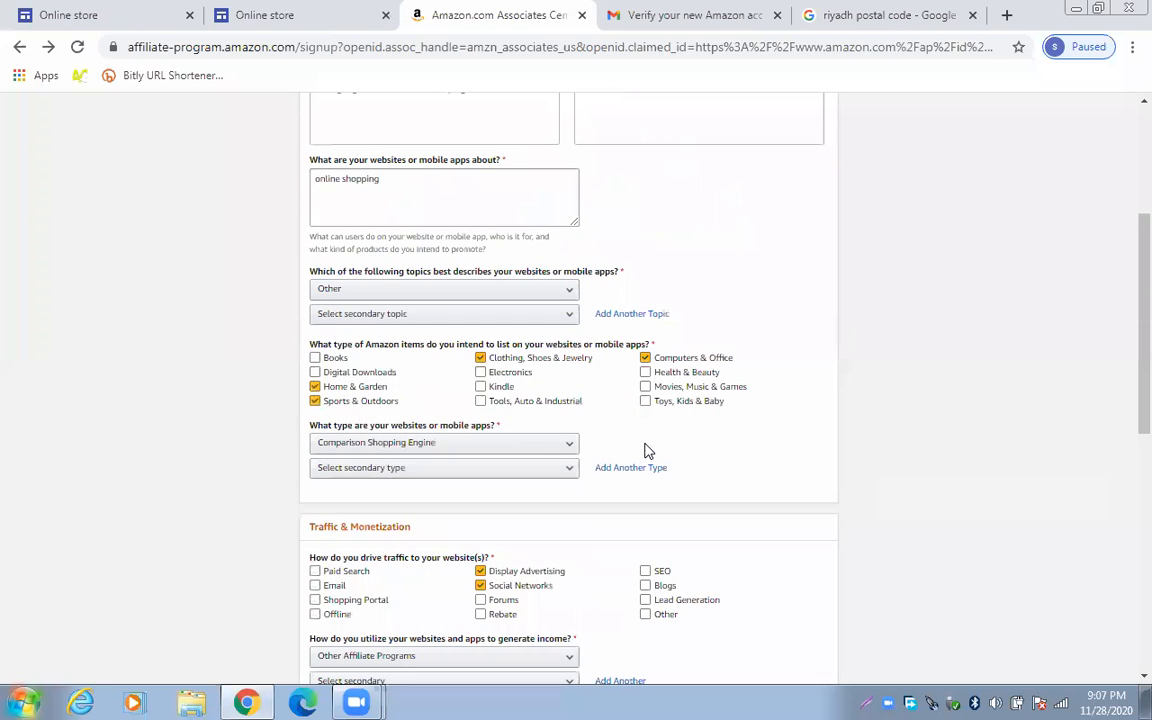
pyautogui.scroll(-1, 568, 459)
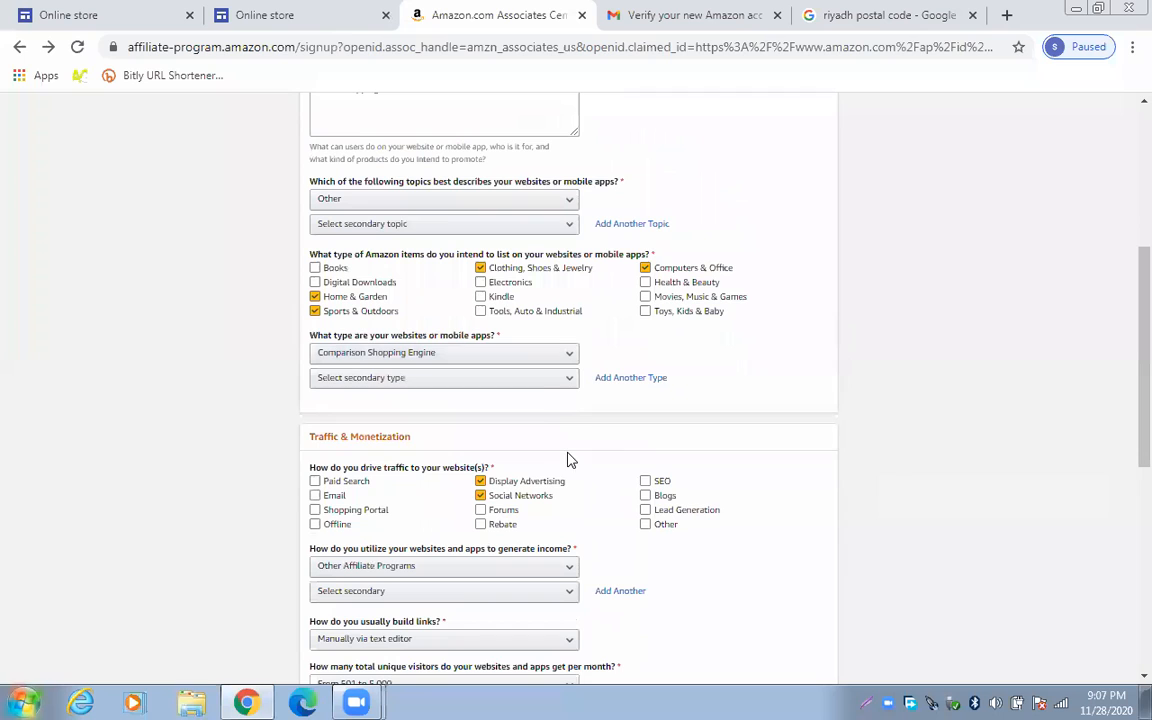
pyautogui.click(544, 384)
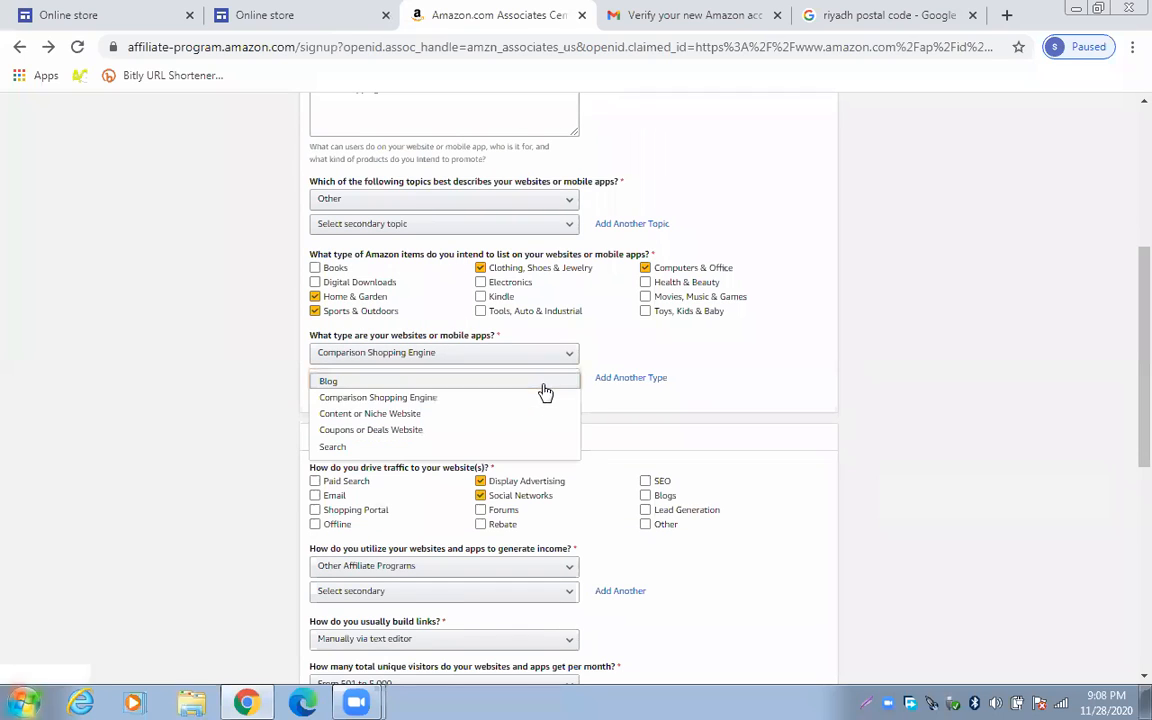
pyautogui.click(434, 399)
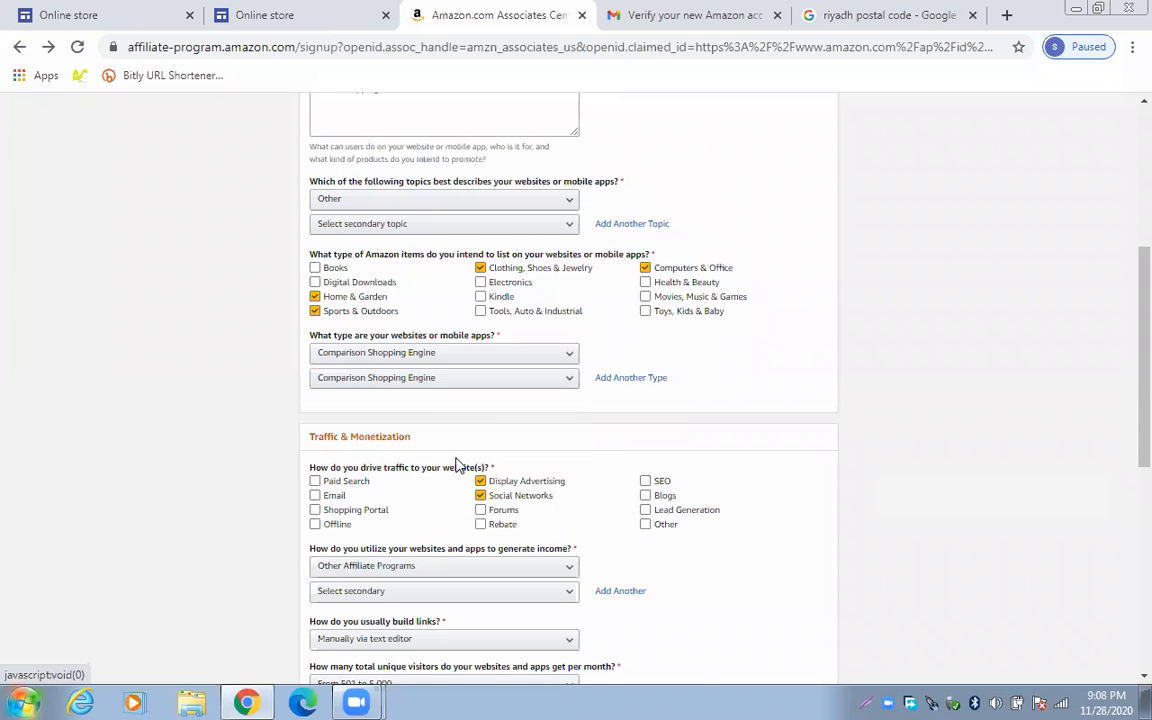
pyautogui.scroll(-2, 458, 468)
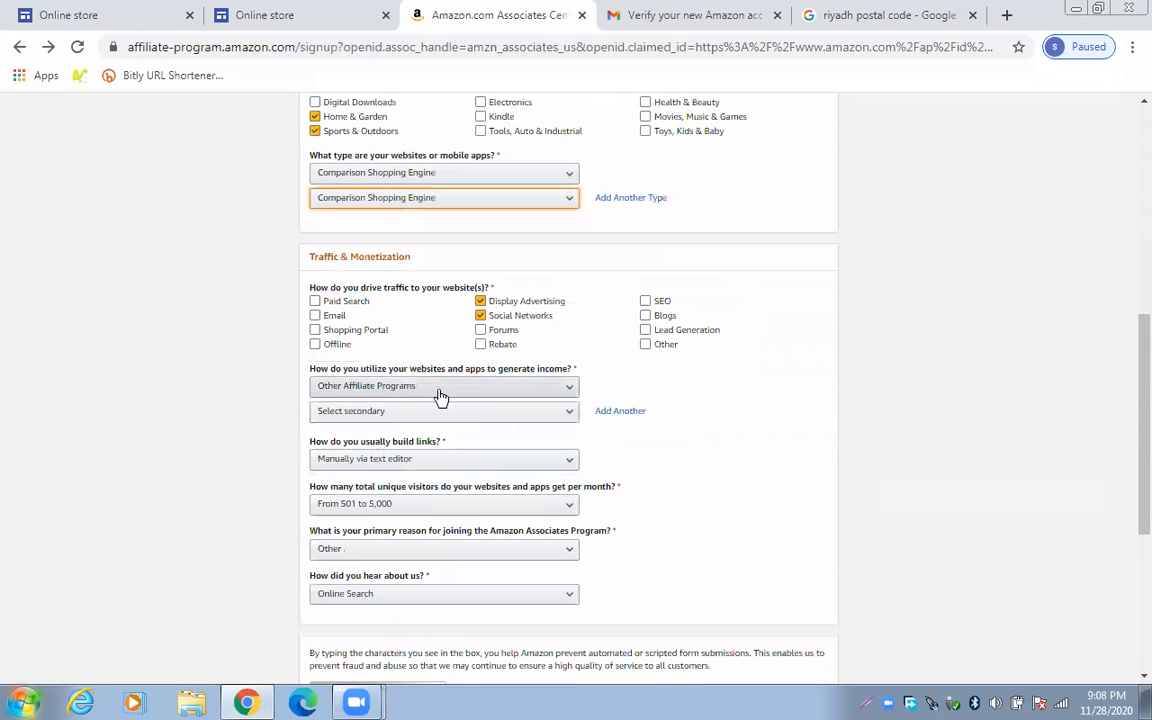
pyautogui.click(415, 411)
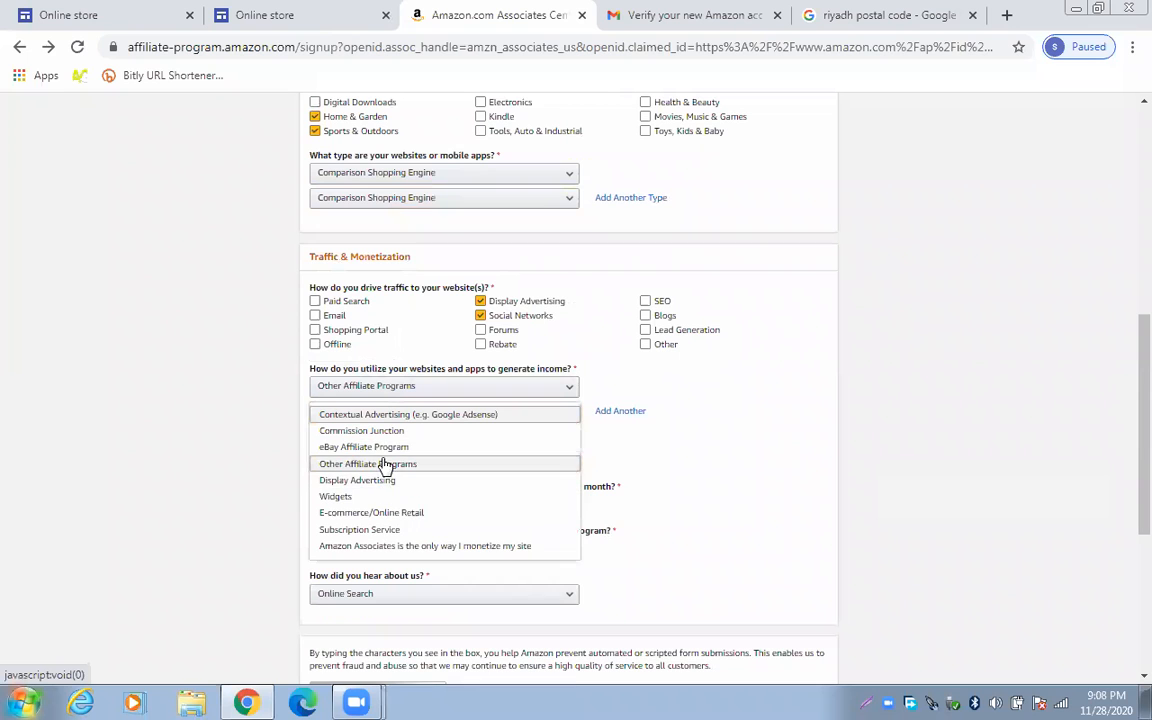
pyautogui.click(386, 464)
pyautogui.scroll(-1, 395, 520)
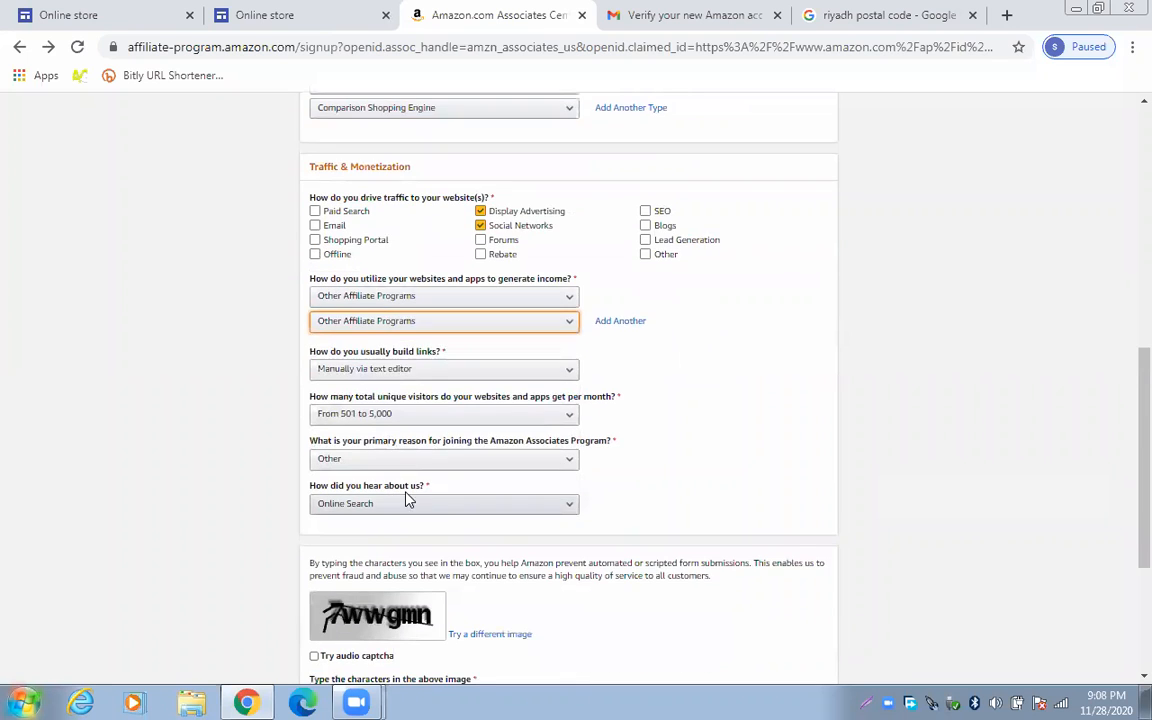
pyautogui.scroll(-3, 775, 645)
pyautogui.click(803, 660)
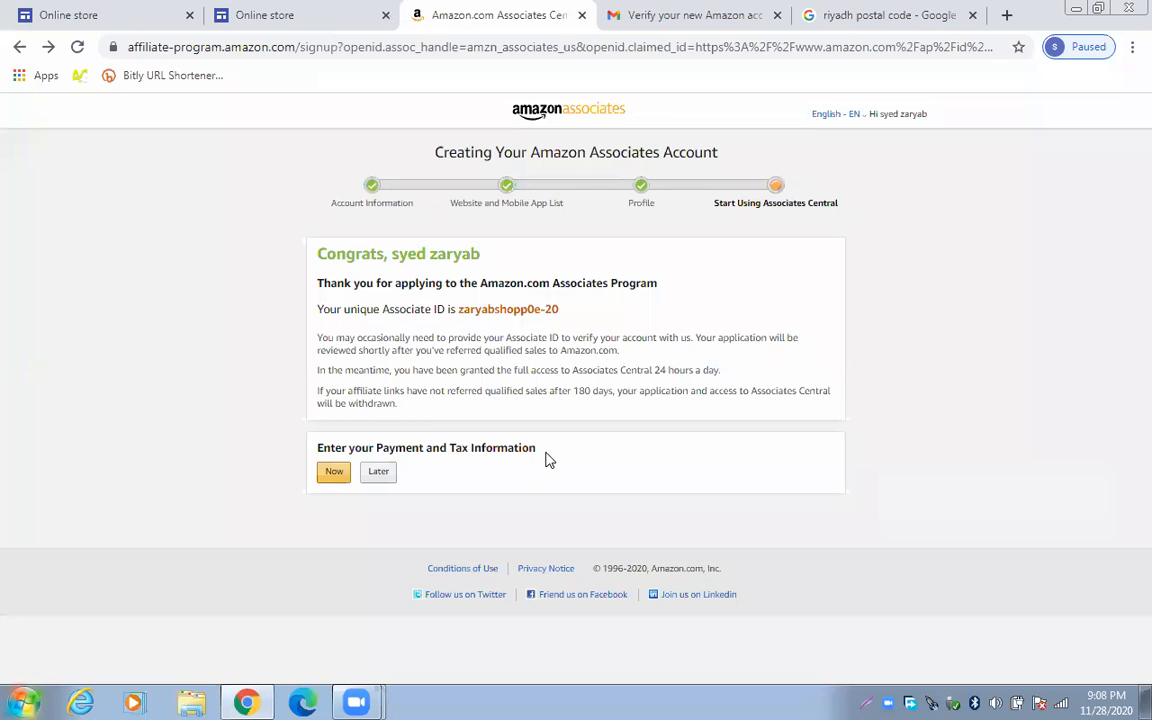
# Postpone payment and tax details and dismiss the dashboard welcome tour
pyautogui.click(378, 473)
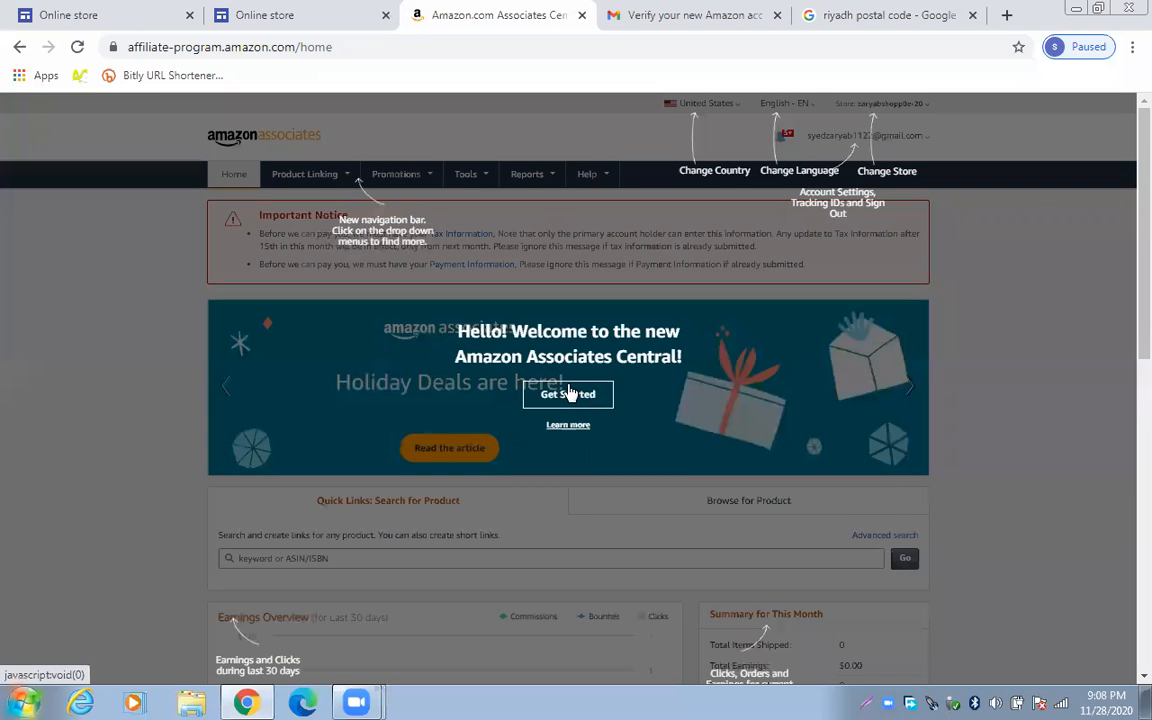
pyautogui.click(568, 394)
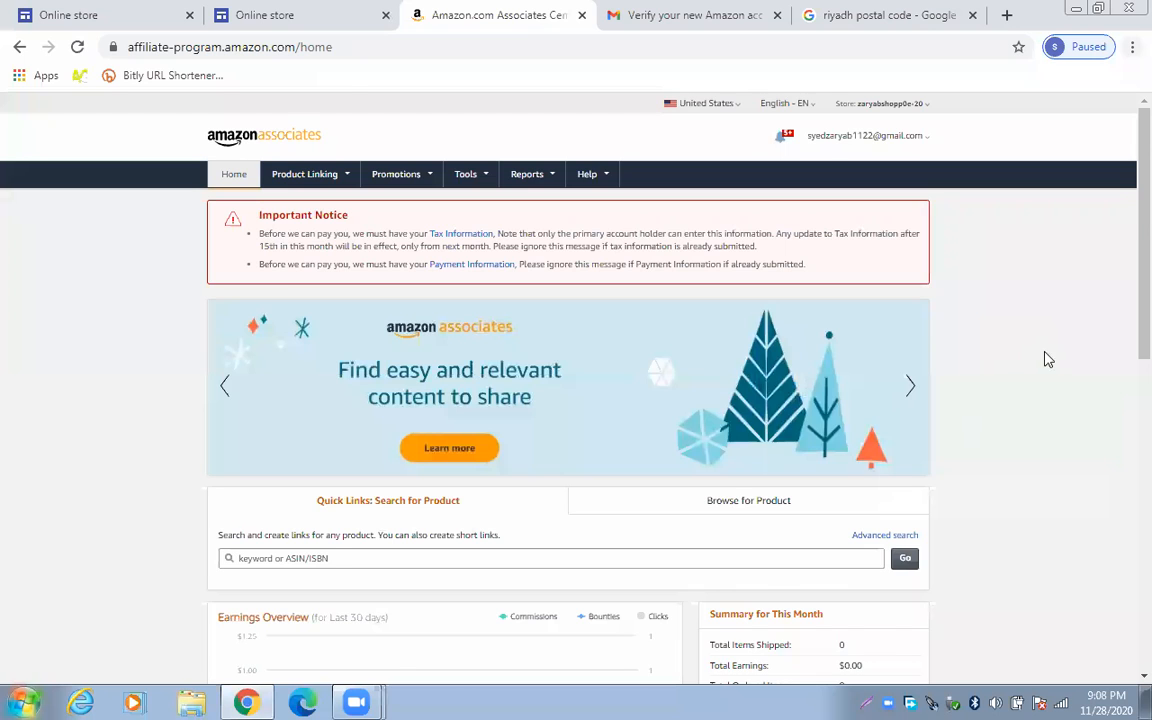
pyautogui.scroll(-3, 1049, 353)
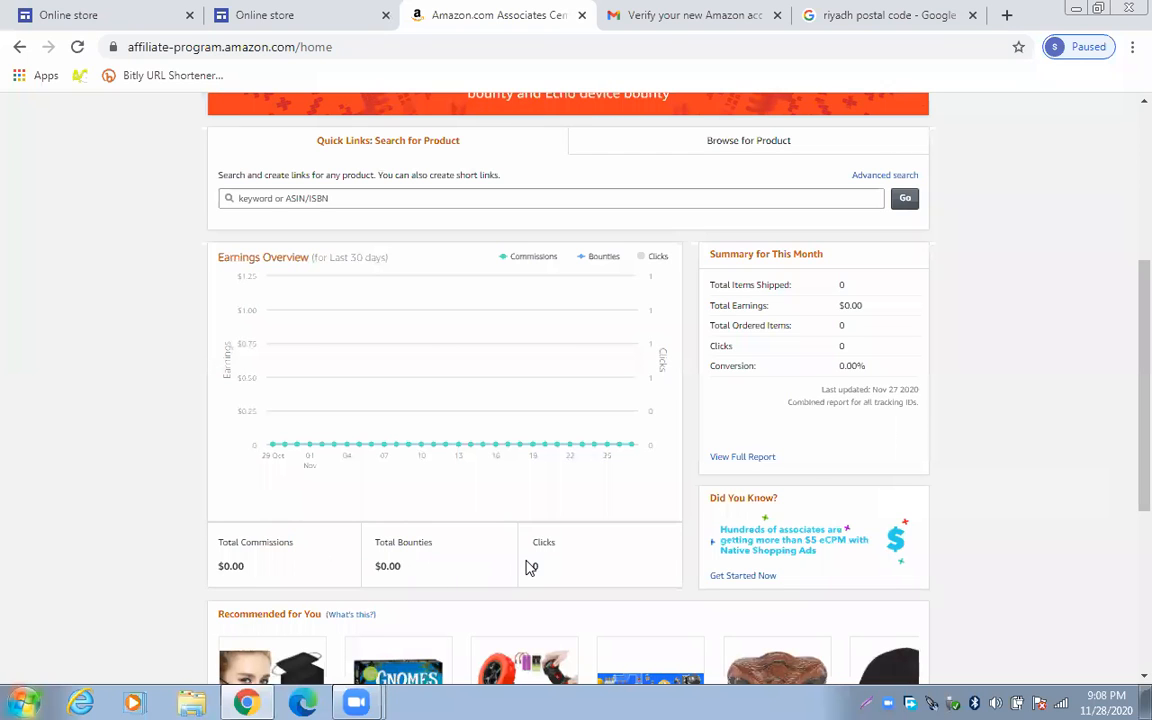
pyautogui.scroll(-1, 535, 540)
pyautogui.scroll(-3, 540, 496)
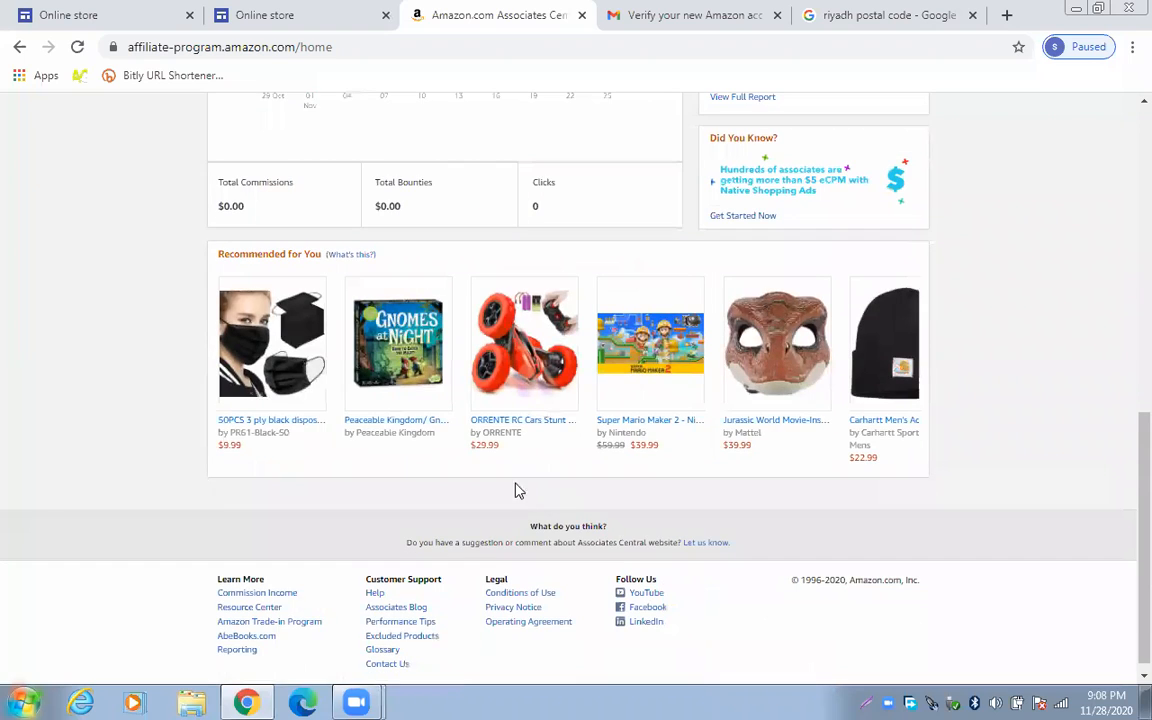
# Scroll through the home dashboard showing $0.00 earnings and the tax/payment notice
pyautogui.moveTo(290, 358)
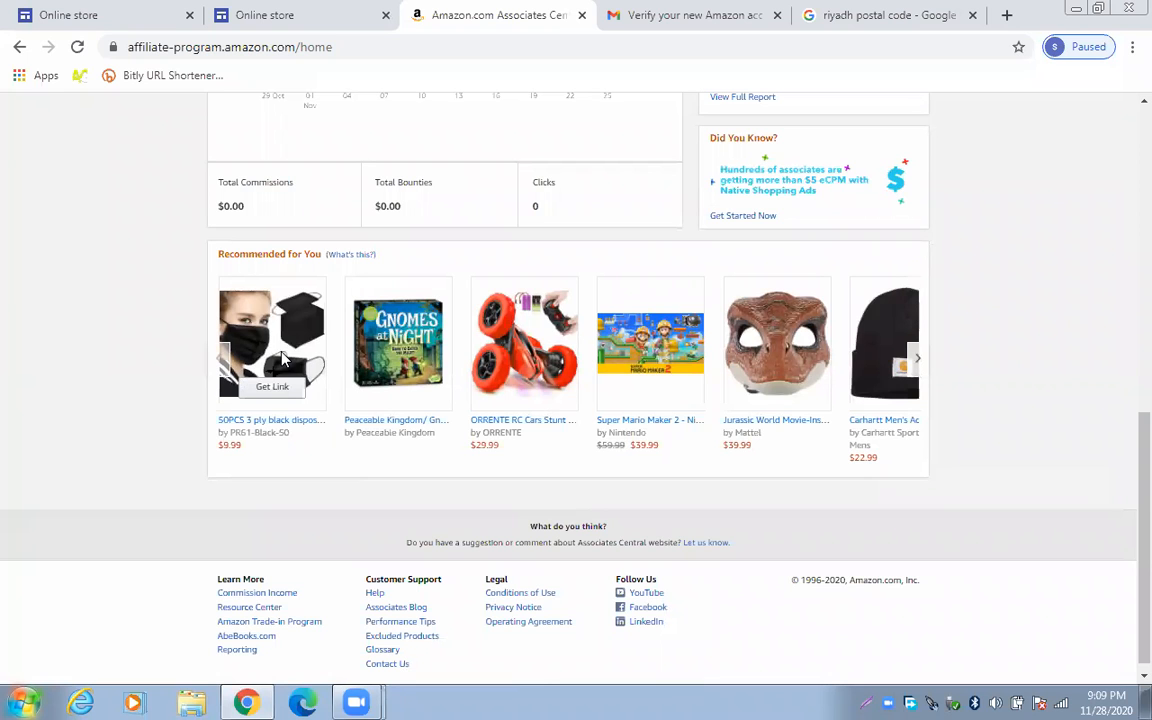
pyautogui.scroll(10, 270, 340)
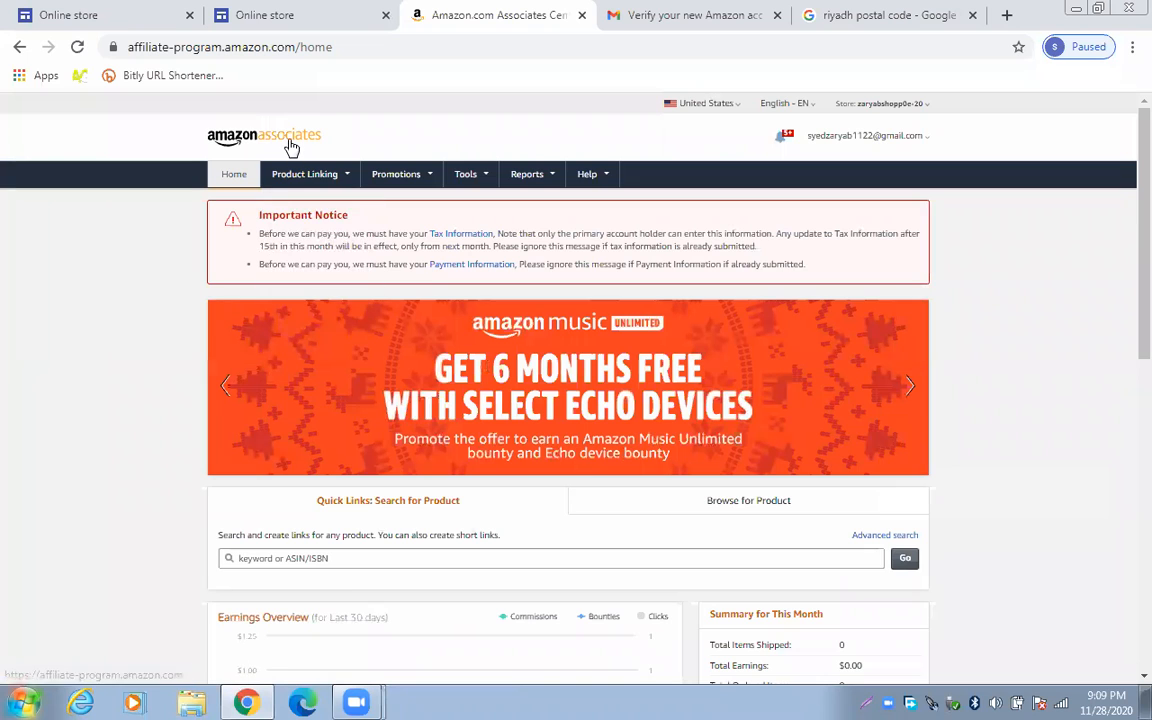
pyautogui.scroll(-3, 333, 301)
pyautogui.scroll(3, 337, 309)
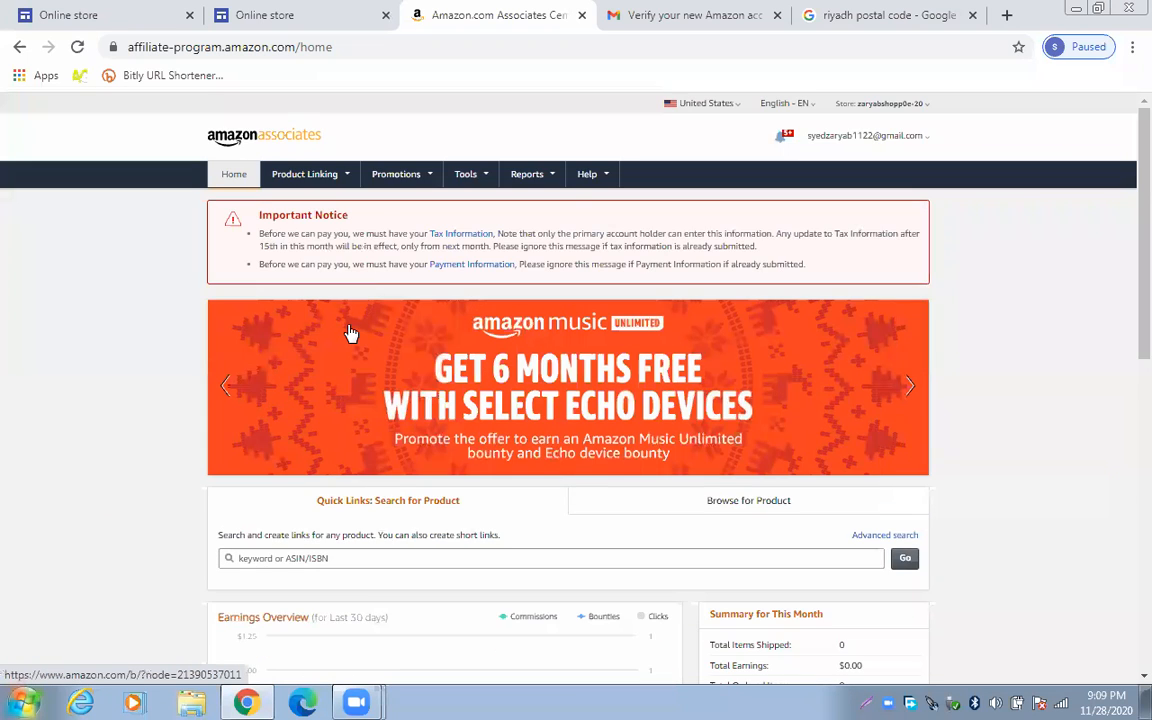
pyautogui.scroll(-4, 350, 332)
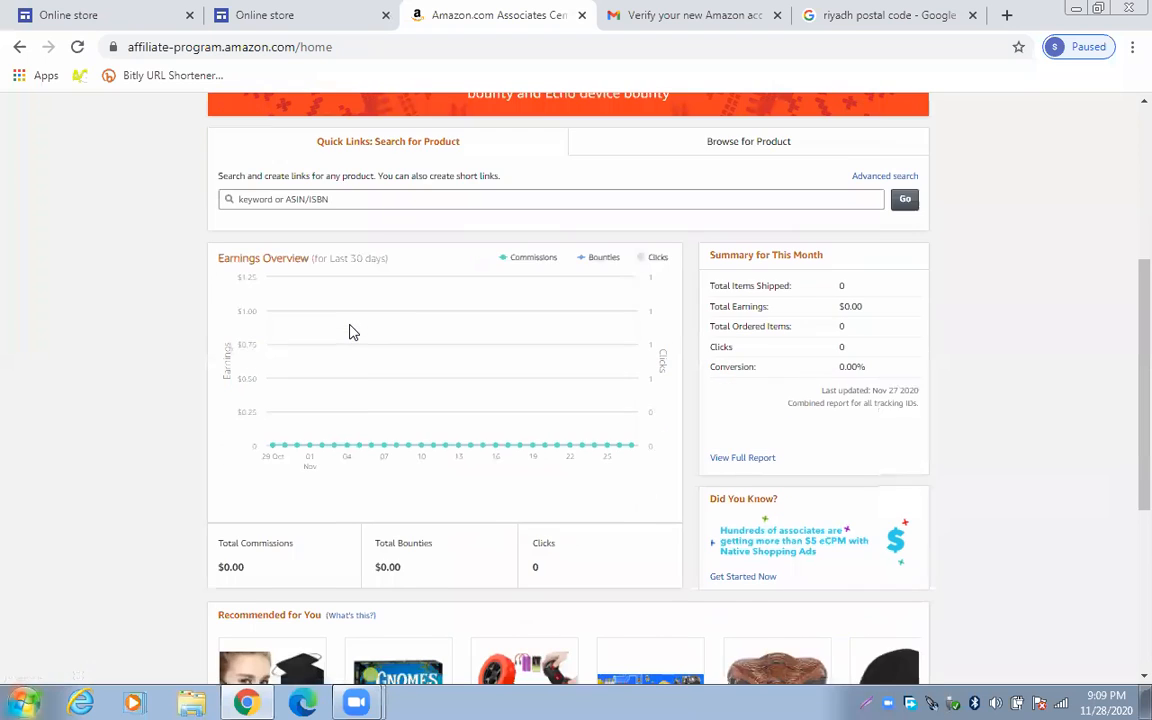
pyautogui.moveTo(350, 332)
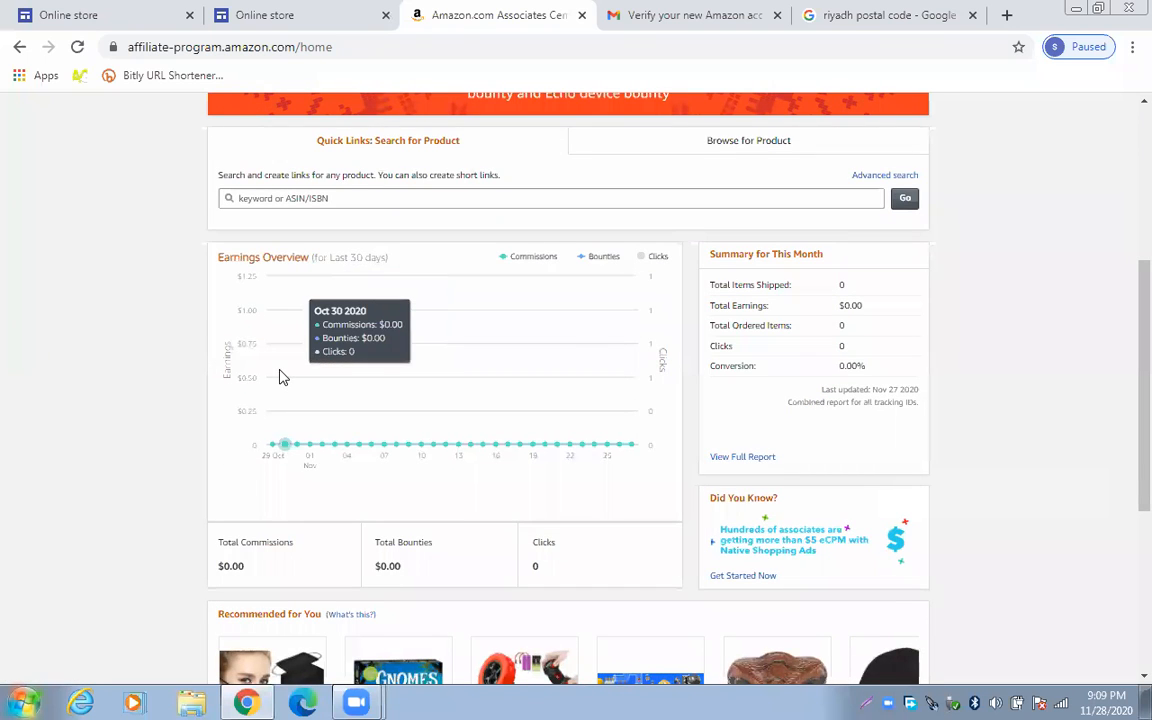
pyautogui.scroll(-2, 282, 375)
pyautogui.scroll(-3, 282, 372)
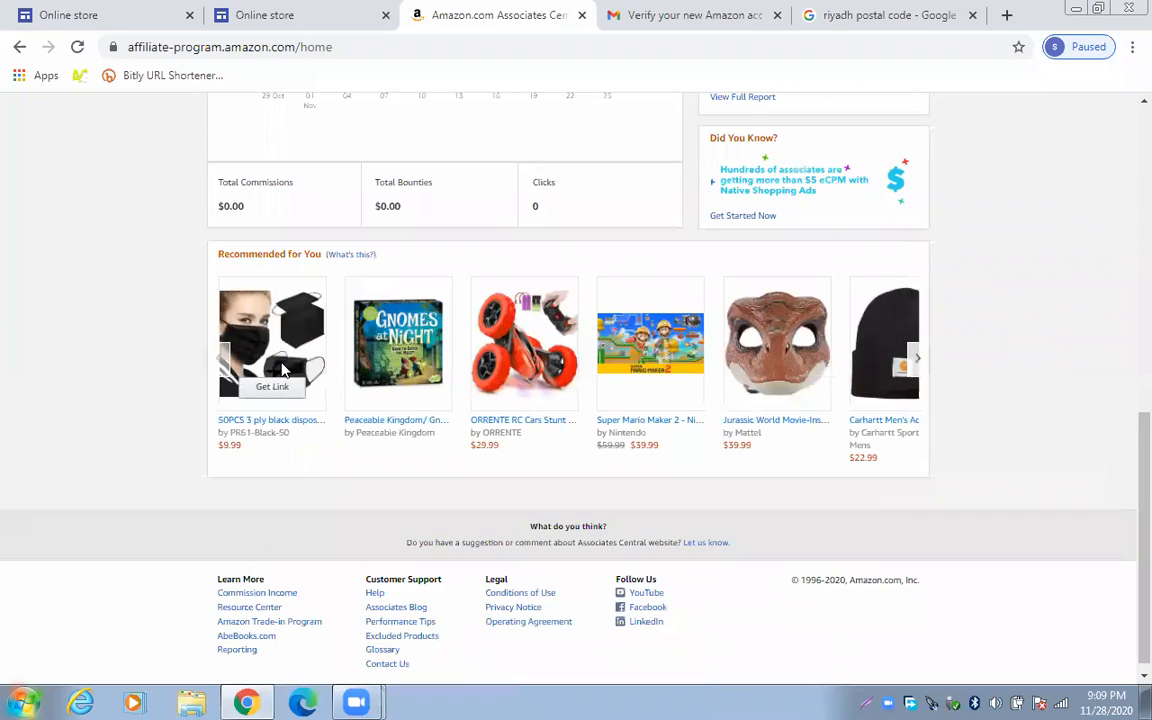
pyautogui.scroll(5, 285, 352)
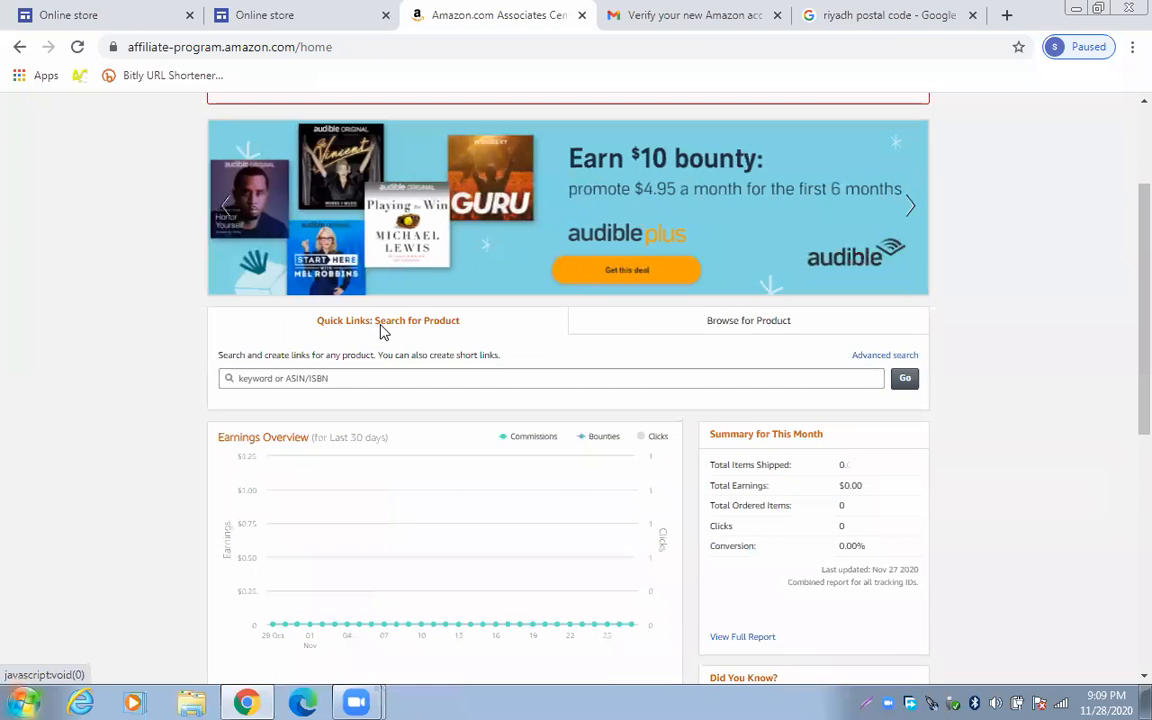
pyautogui.scroll(2, 382, 330)
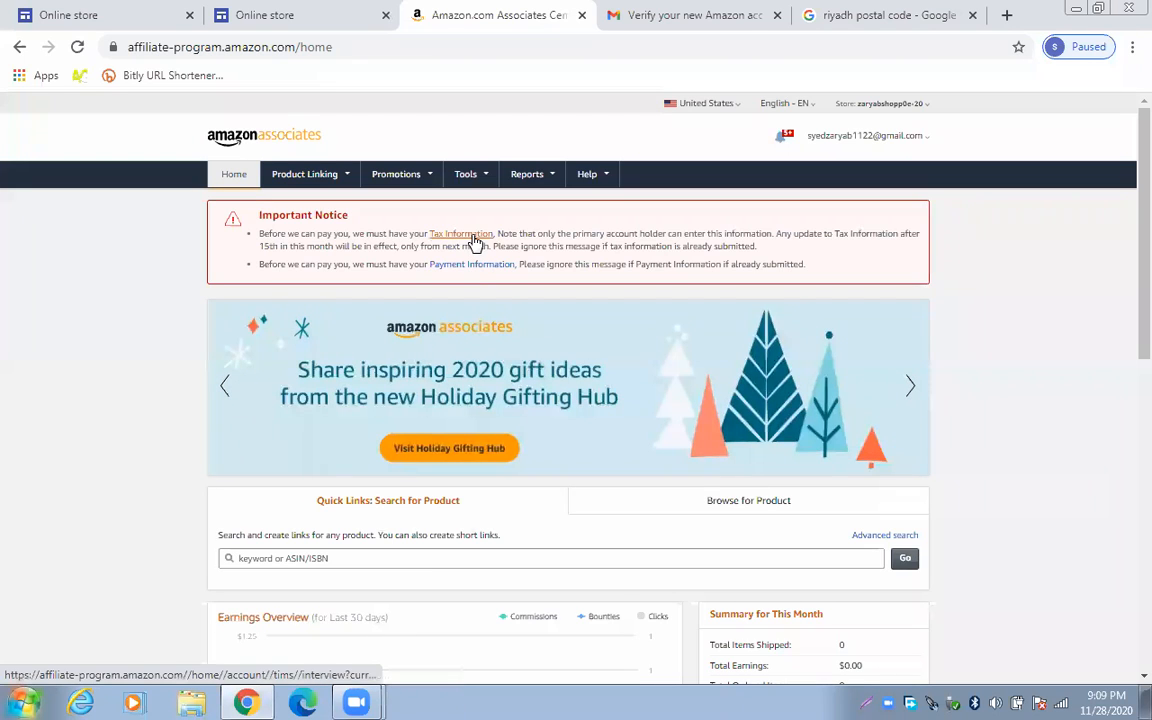
# Open the Tax Information link from the Important Notice on the home dashboard
pyautogui.click(474, 243)
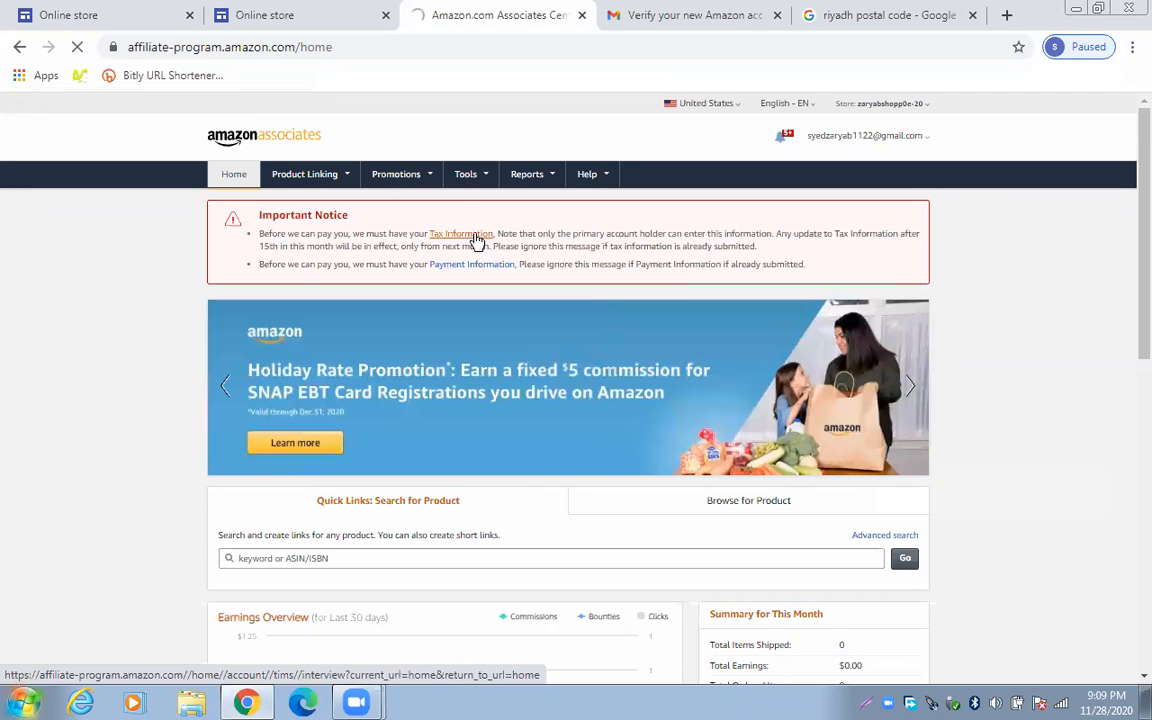
pyautogui.click(477, 240)
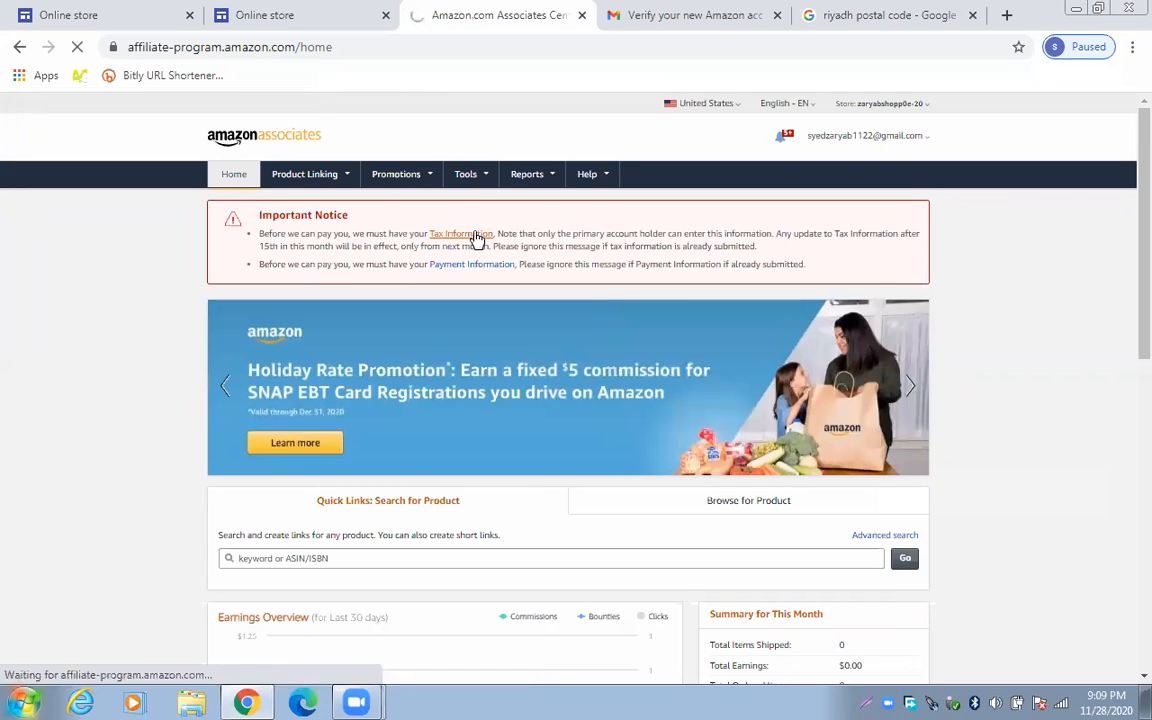
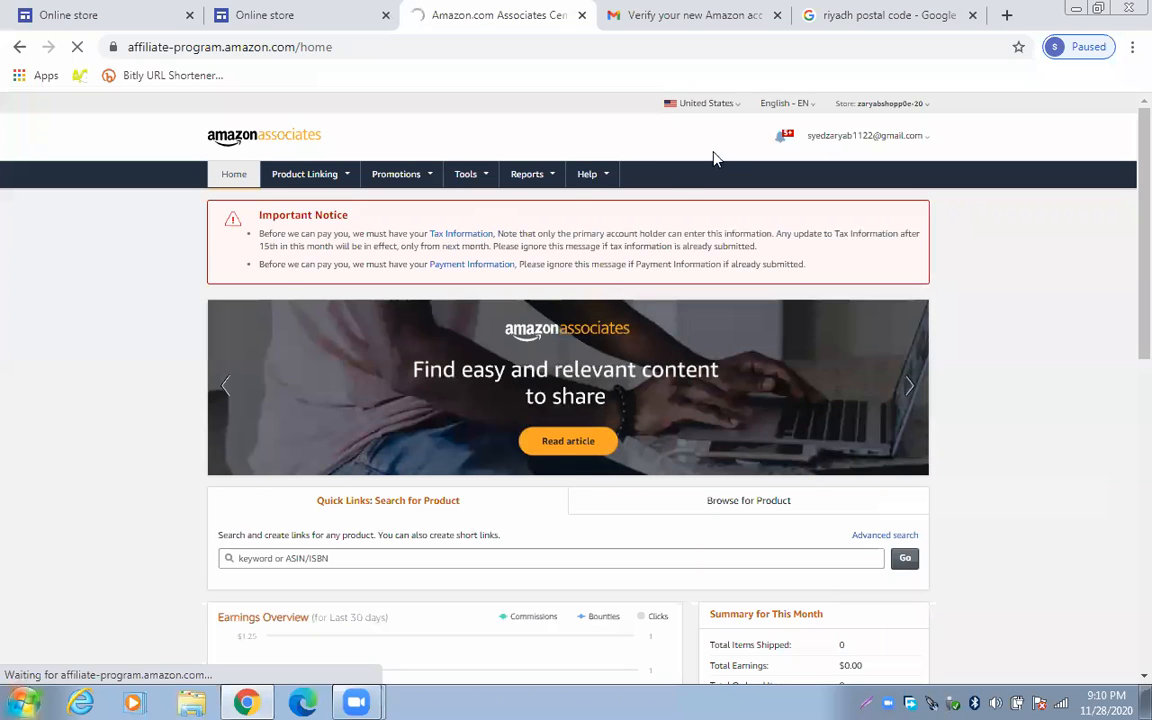
# Check the tax interview's help links, then answer No to being a U.S. person
pyautogui.click(576, 176)
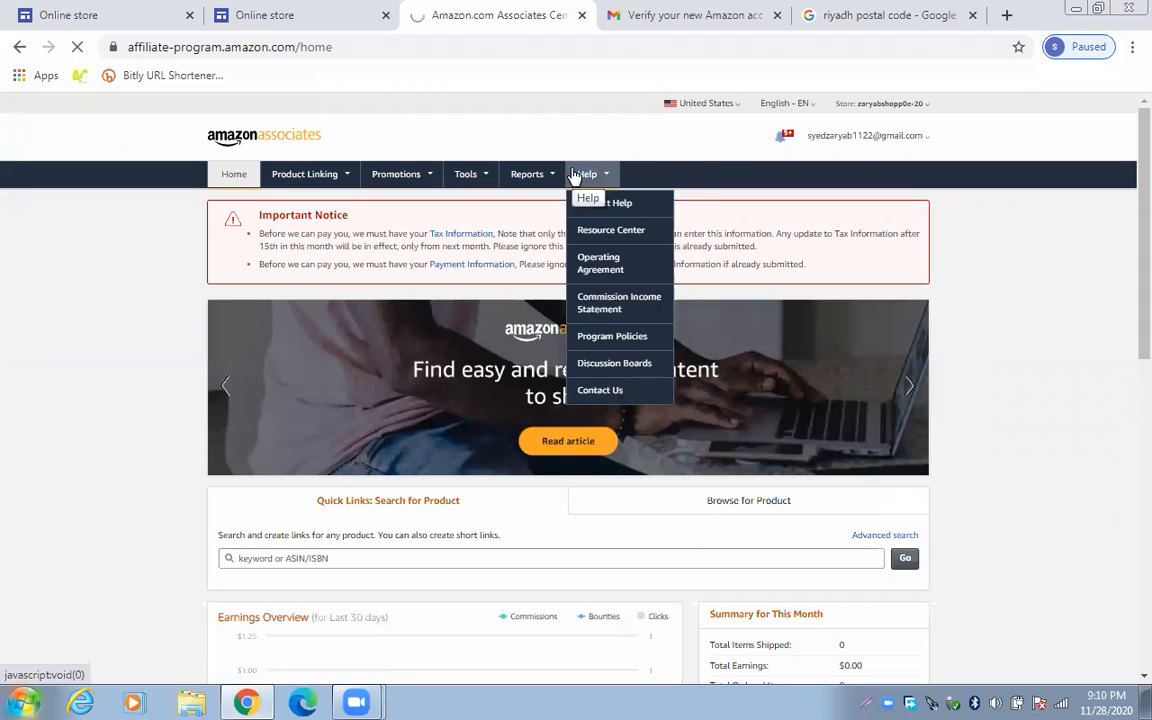
pyautogui.rightClick(600, 205)
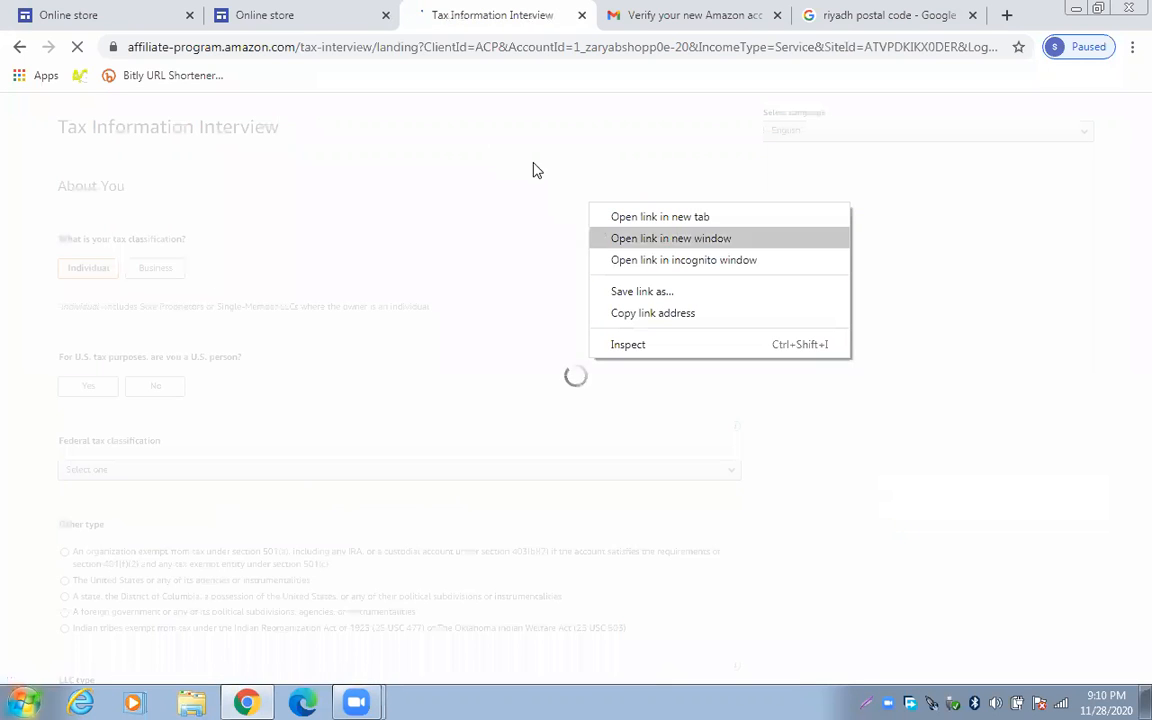
pyautogui.click(498, 130)
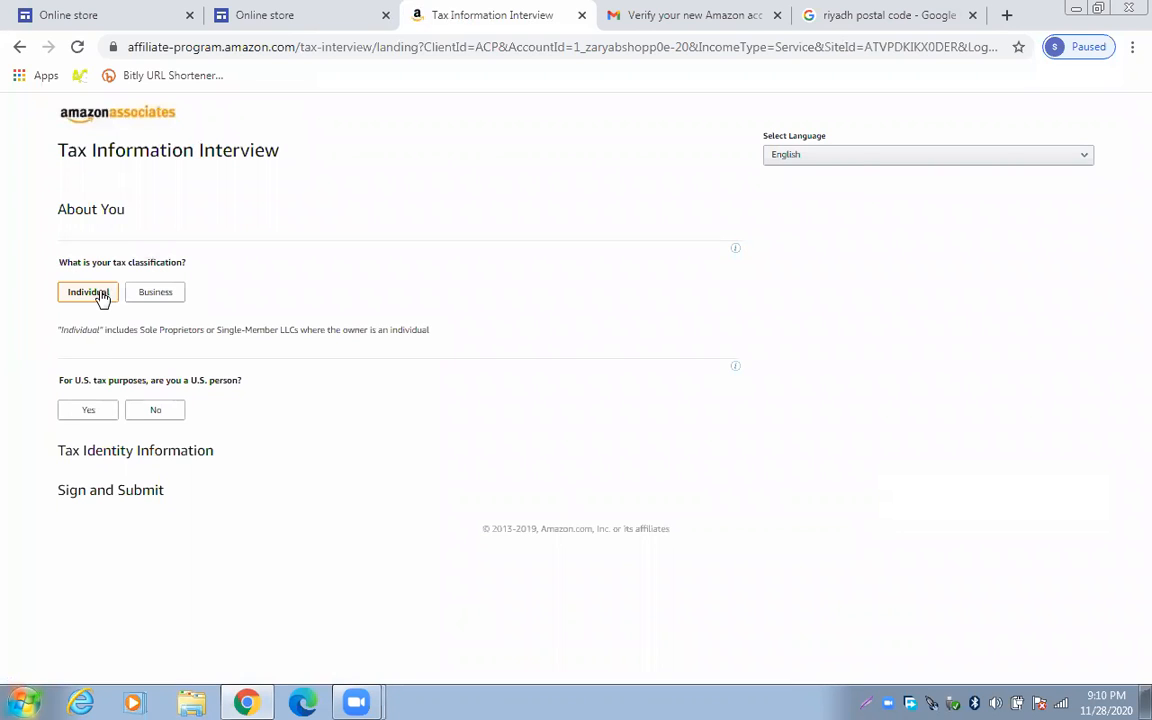
pyautogui.click(108, 410)
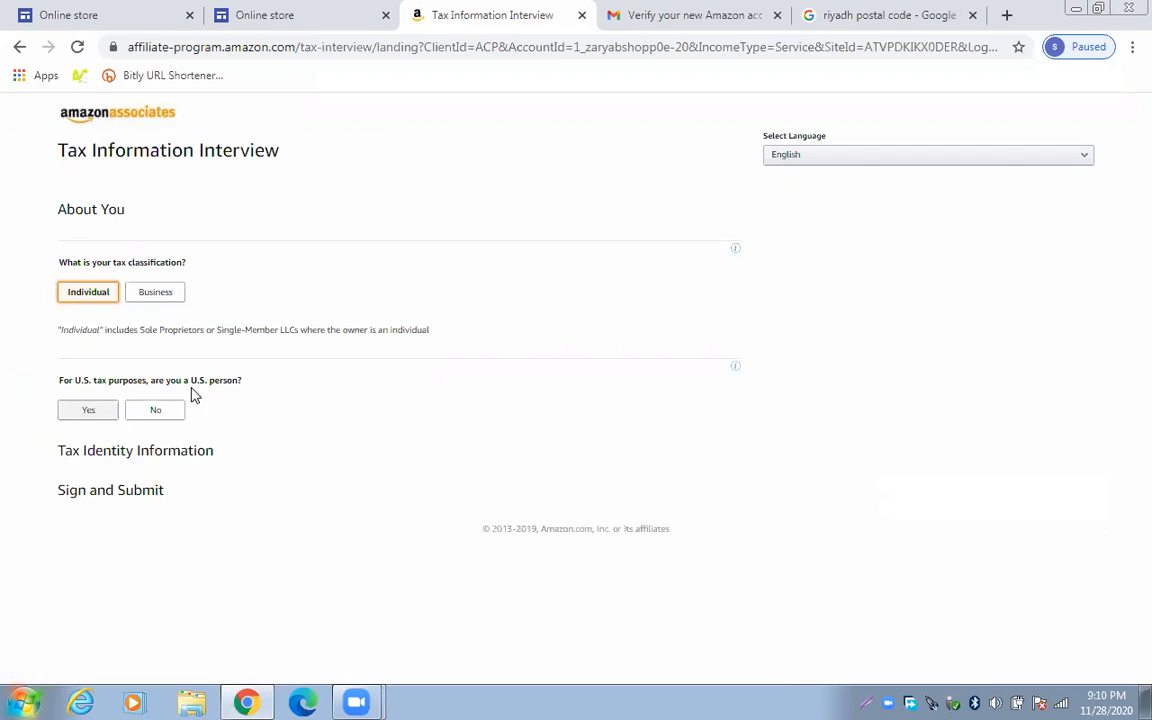
pyautogui.click(143, 414)
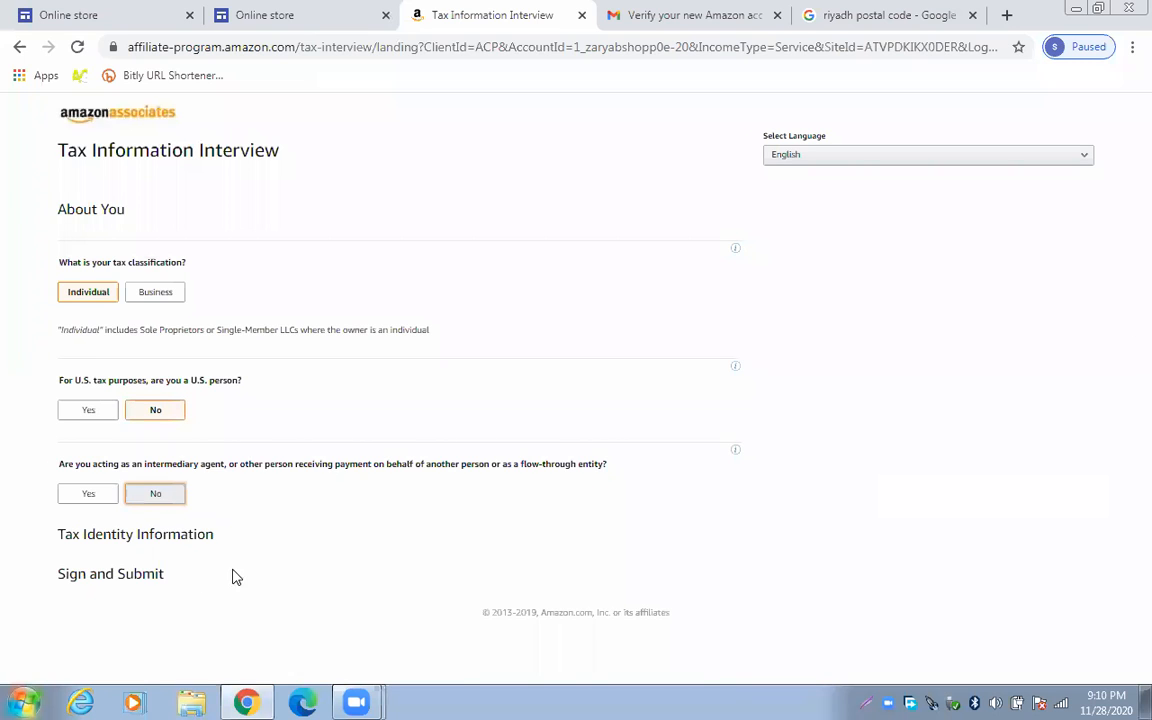
# Enter the account holder's full name in the Tax Identity Information section
pyautogui.scroll(-3, 232, 565)
pyautogui.scroll(-1, 230, 550)
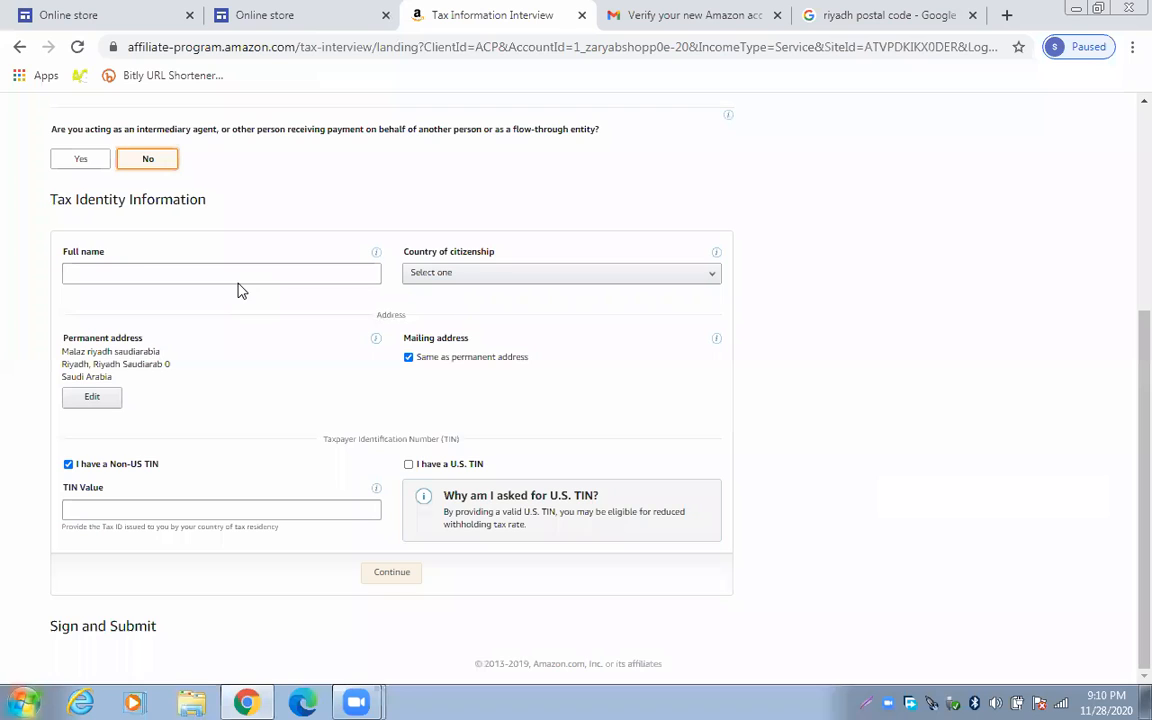
pyautogui.click(148, 262)
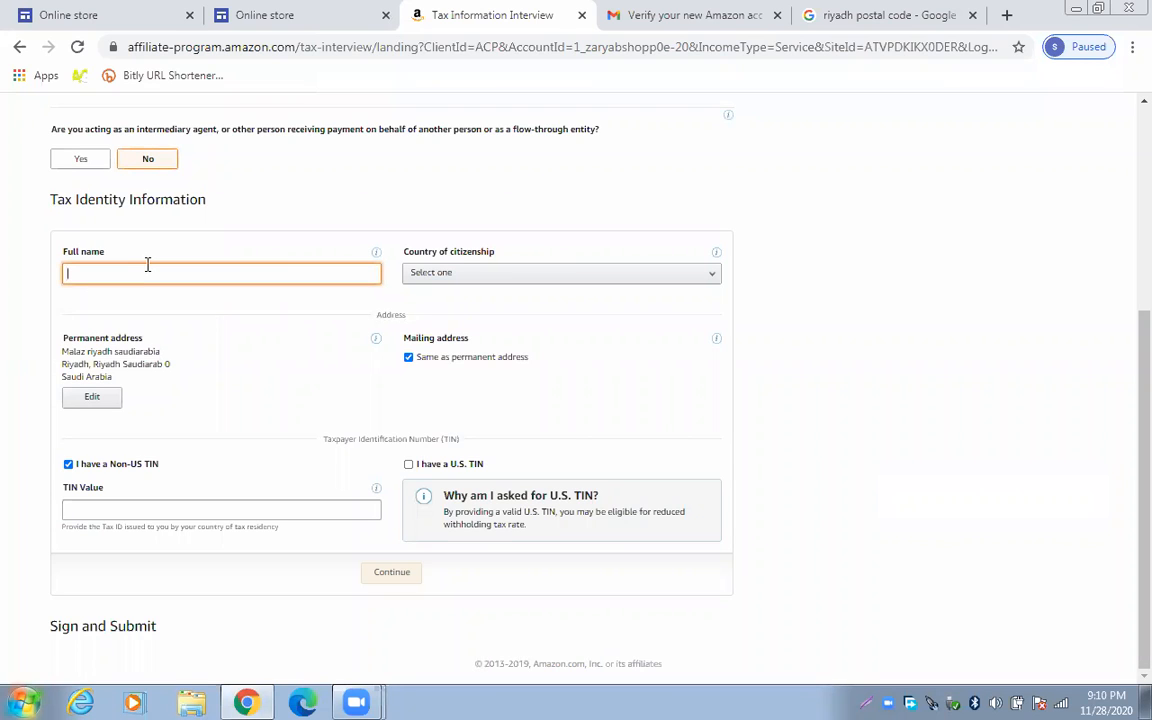
pyautogui.write('syed zaryab')
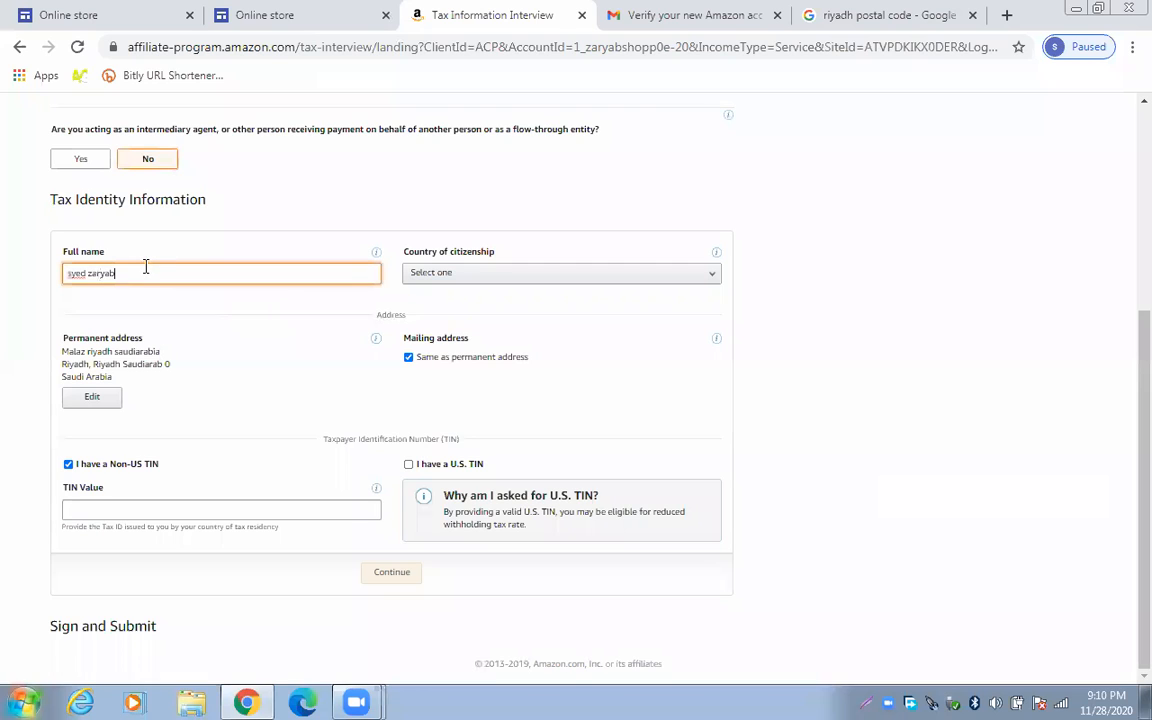
# Pick Saudi Arabia as country of citizenship and try Continue, which flags TIN Value required
pyautogui.click(507, 273)
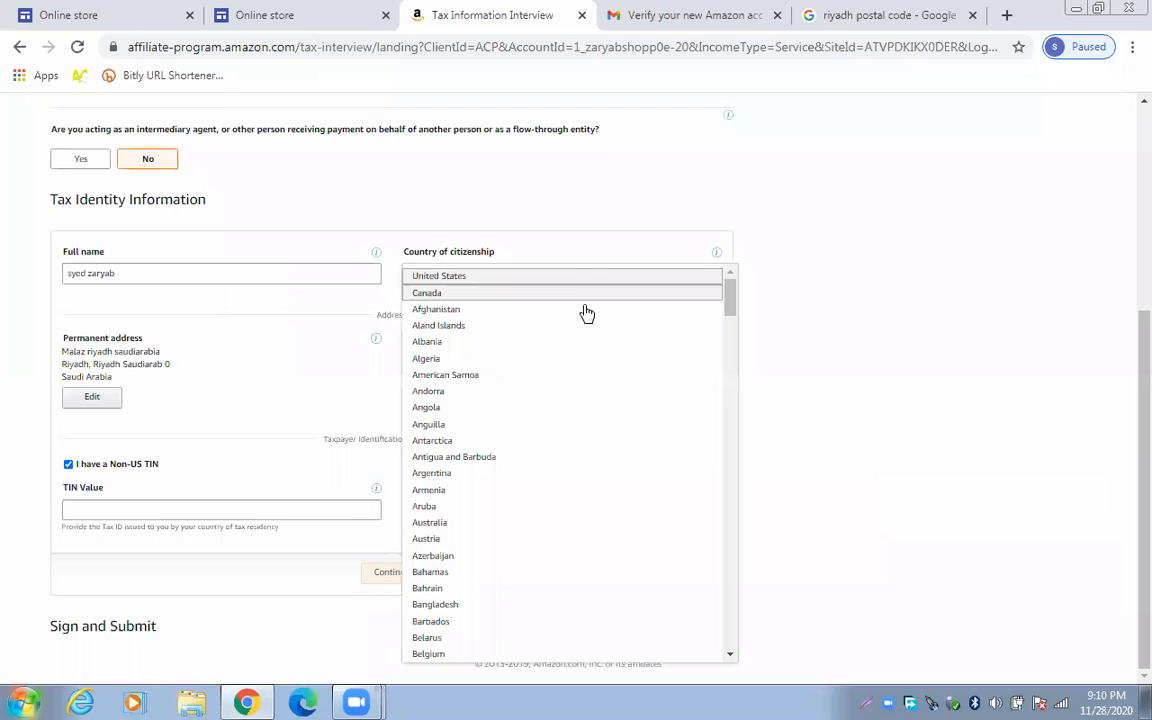
pyautogui.press('s')
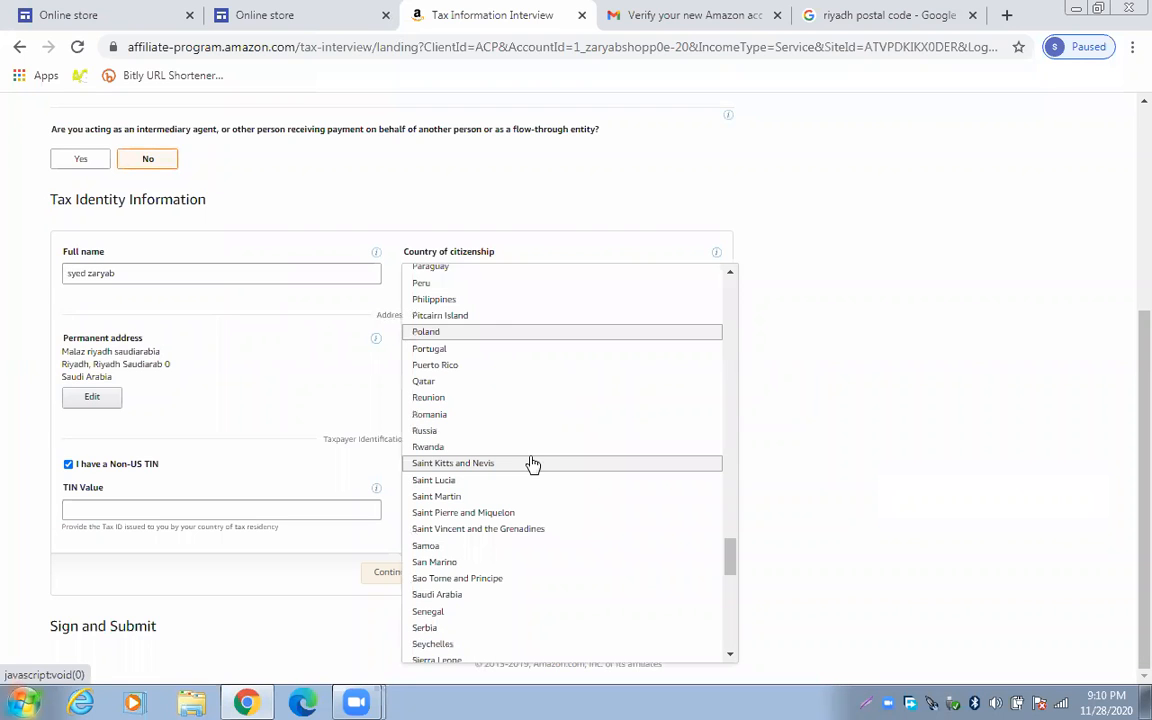
pyautogui.scroll(-3, 528, 465)
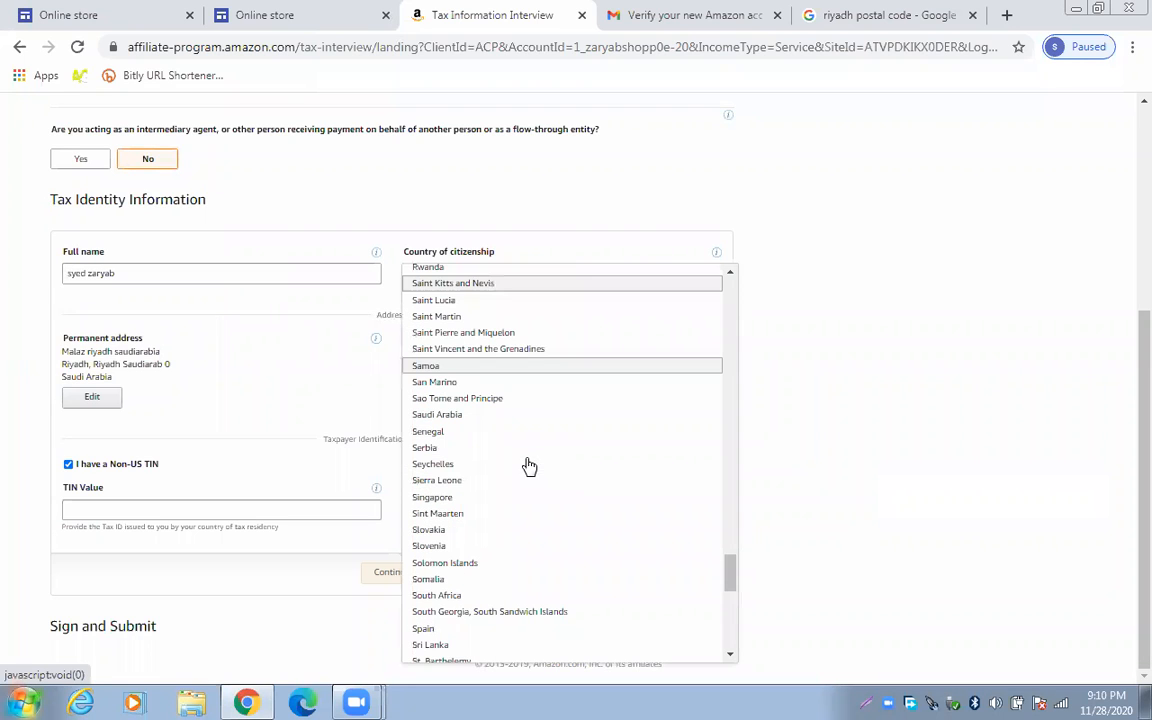
pyautogui.press('Return')
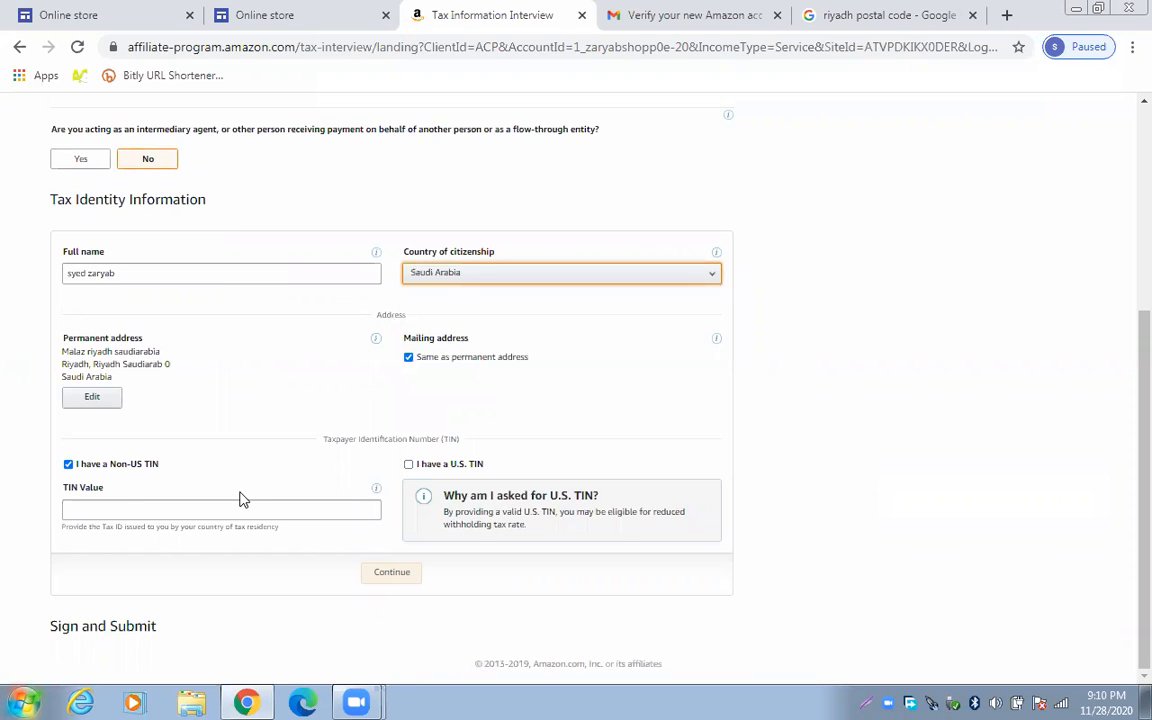
pyautogui.click(403, 581)
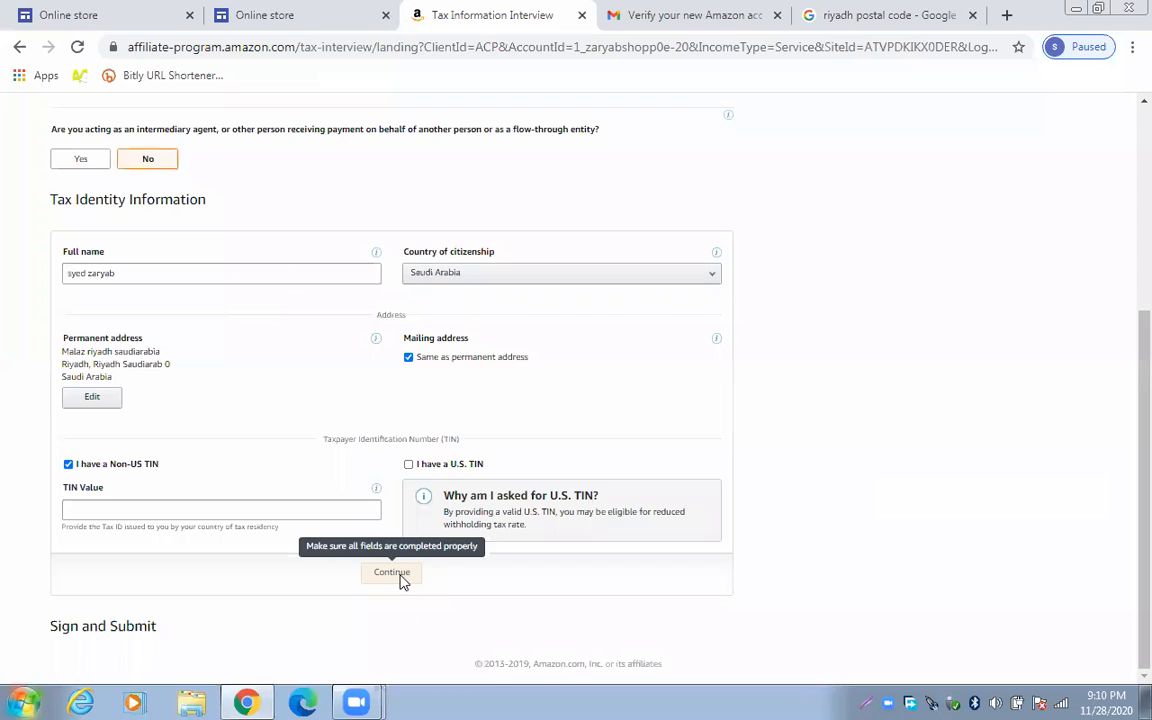
pyautogui.click(88, 508)
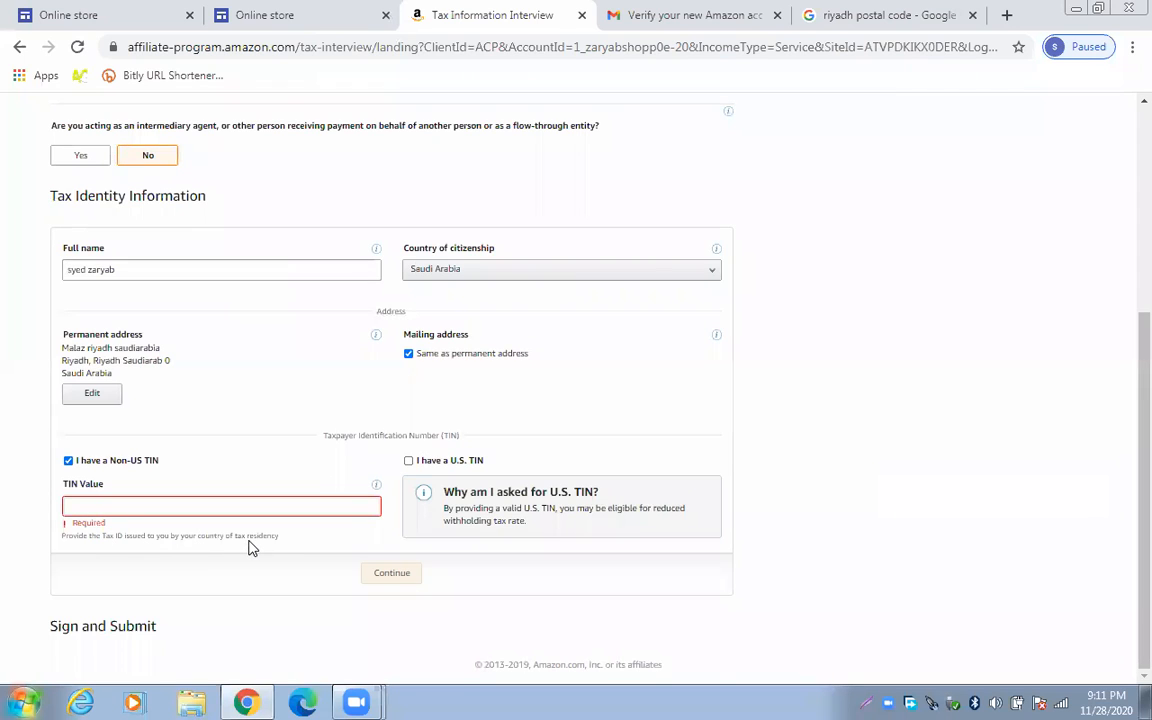
# Go back to the Associates home page and open Tax Information in a new tab
pyautogui.scroll(4, 250, 548)
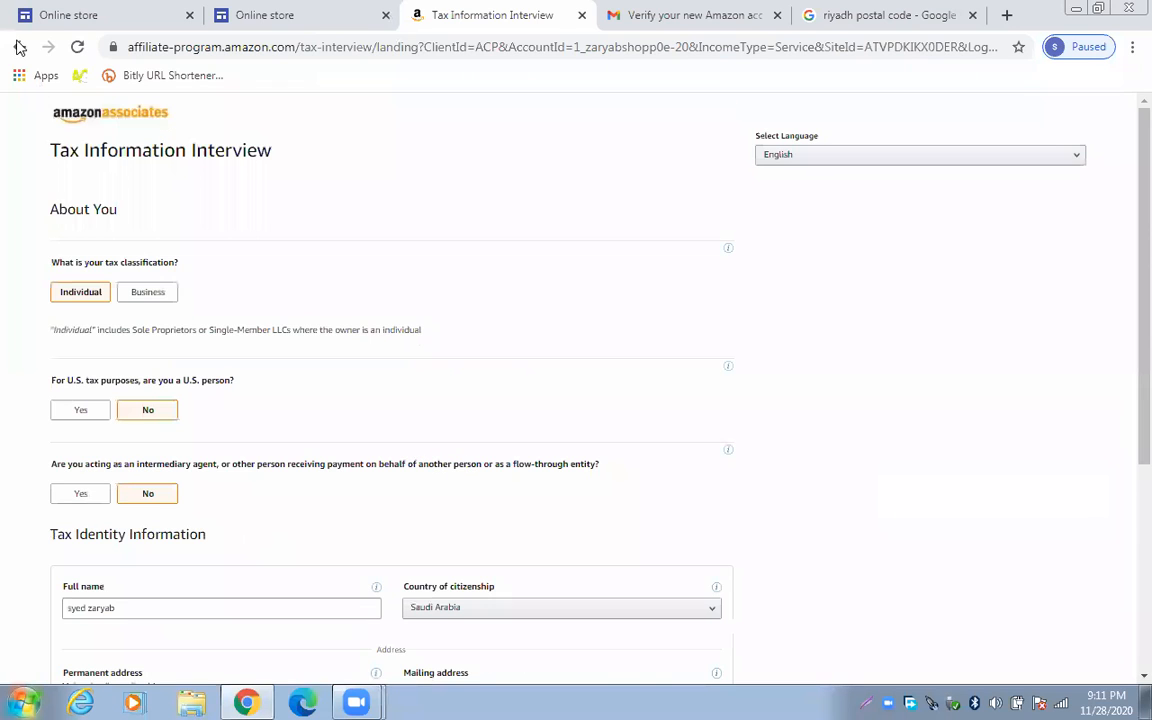
pyautogui.hotkey('alt', 'Left')
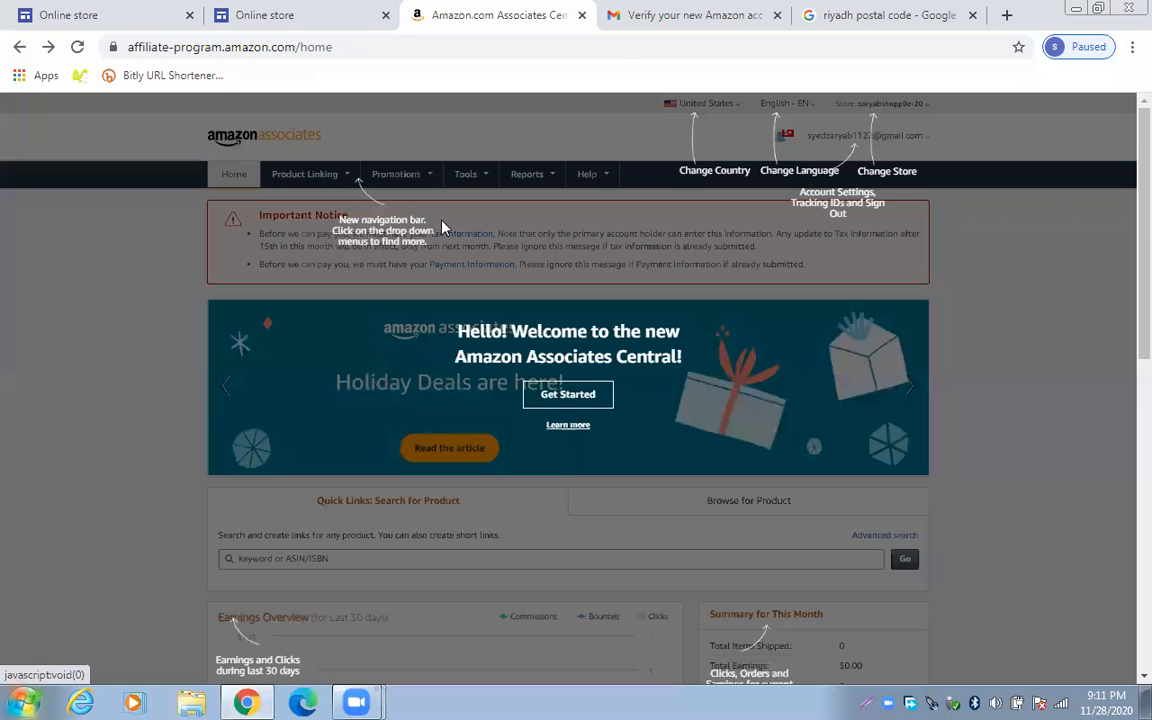
pyautogui.click(397, 197)
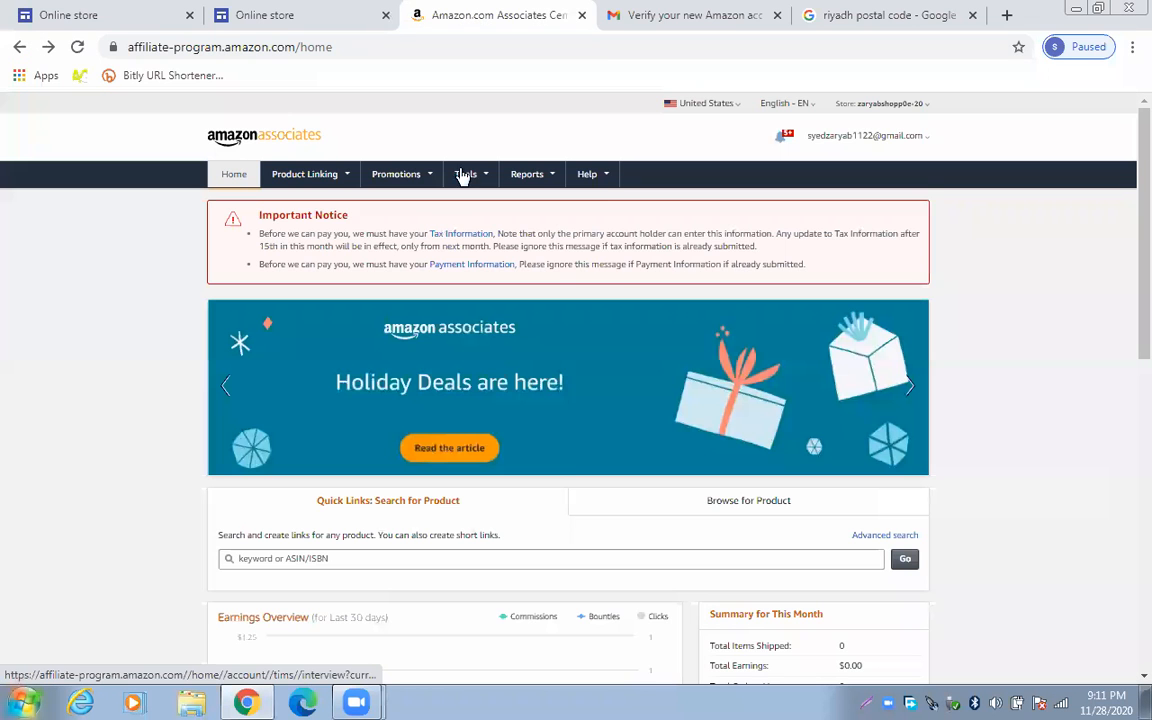
pyautogui.rightClick(451, 235)
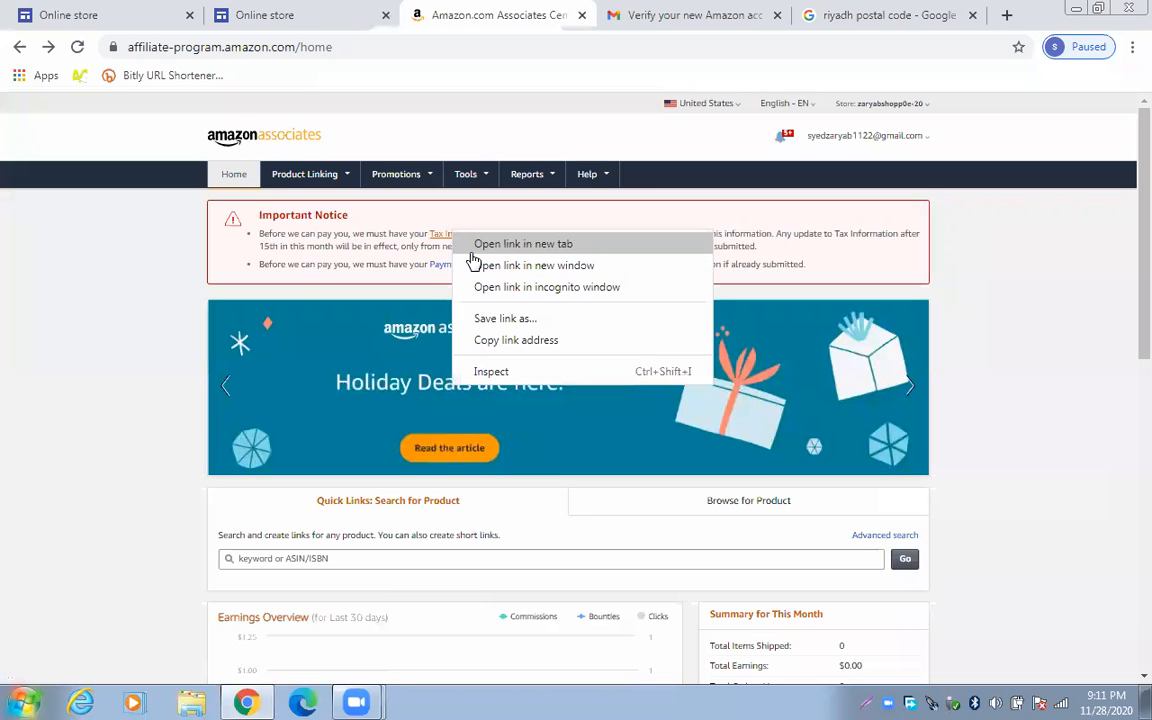
pyautogui.click(537, 10)
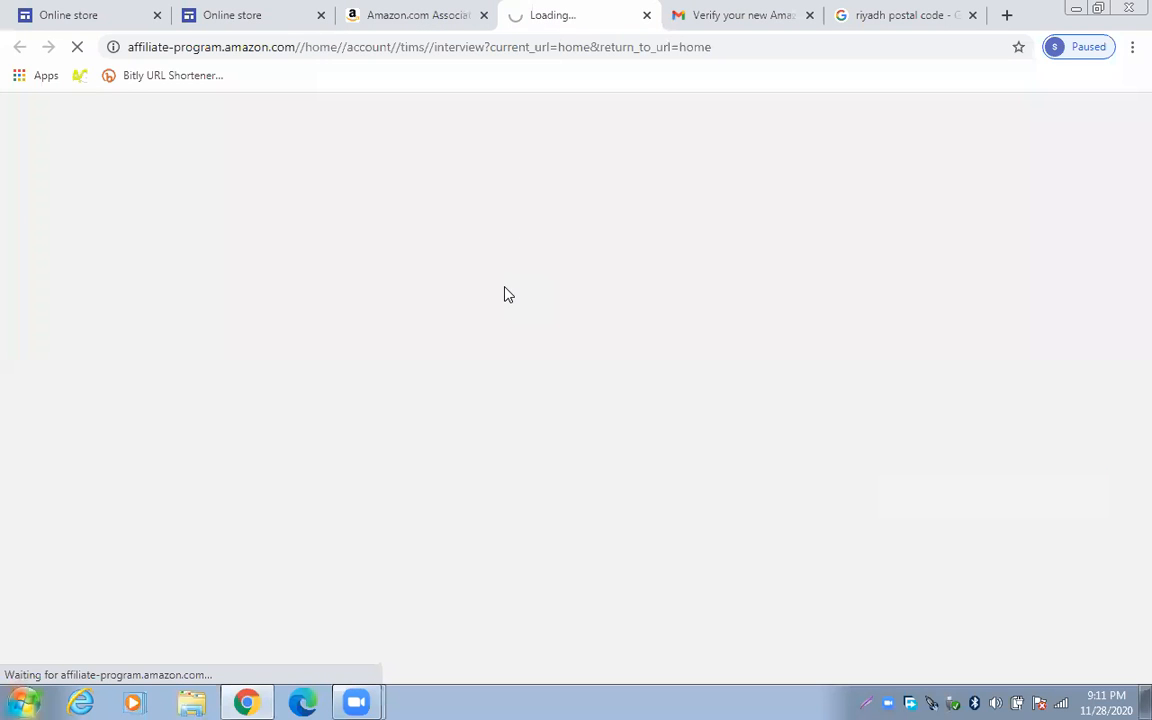
# Check the loading Tax Information Interview tab, ending back on the Associates home page
pyautogui.click(400, 10)
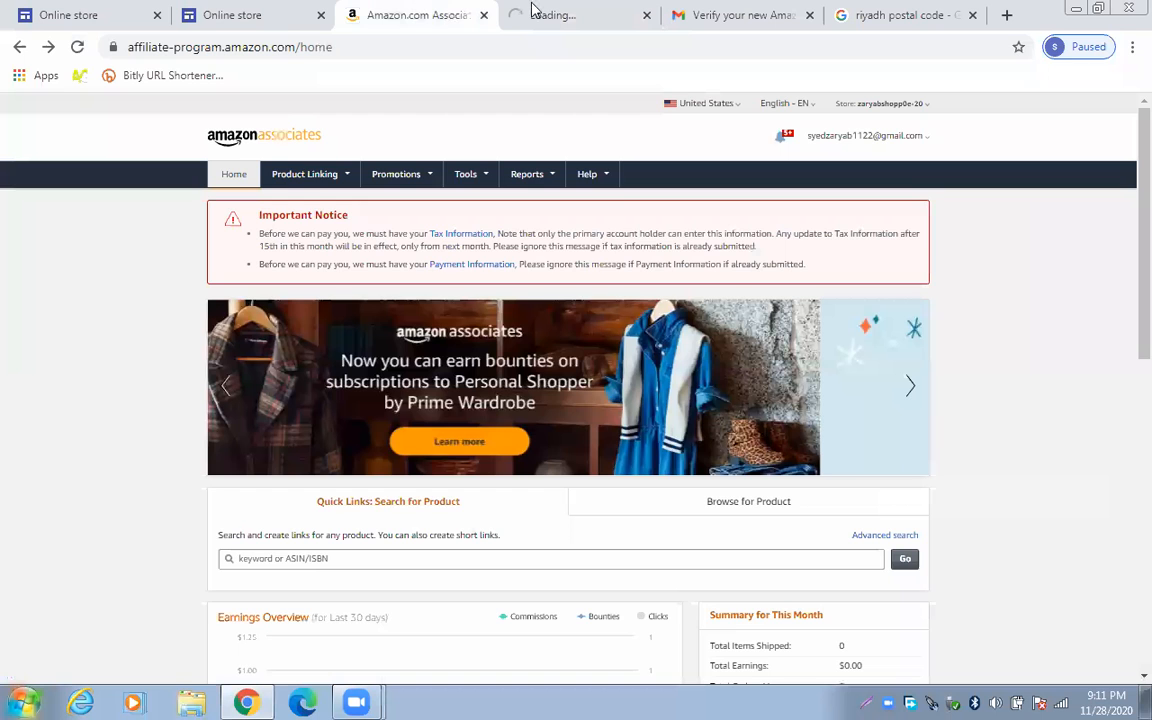
pyautogui.click(533, 10)
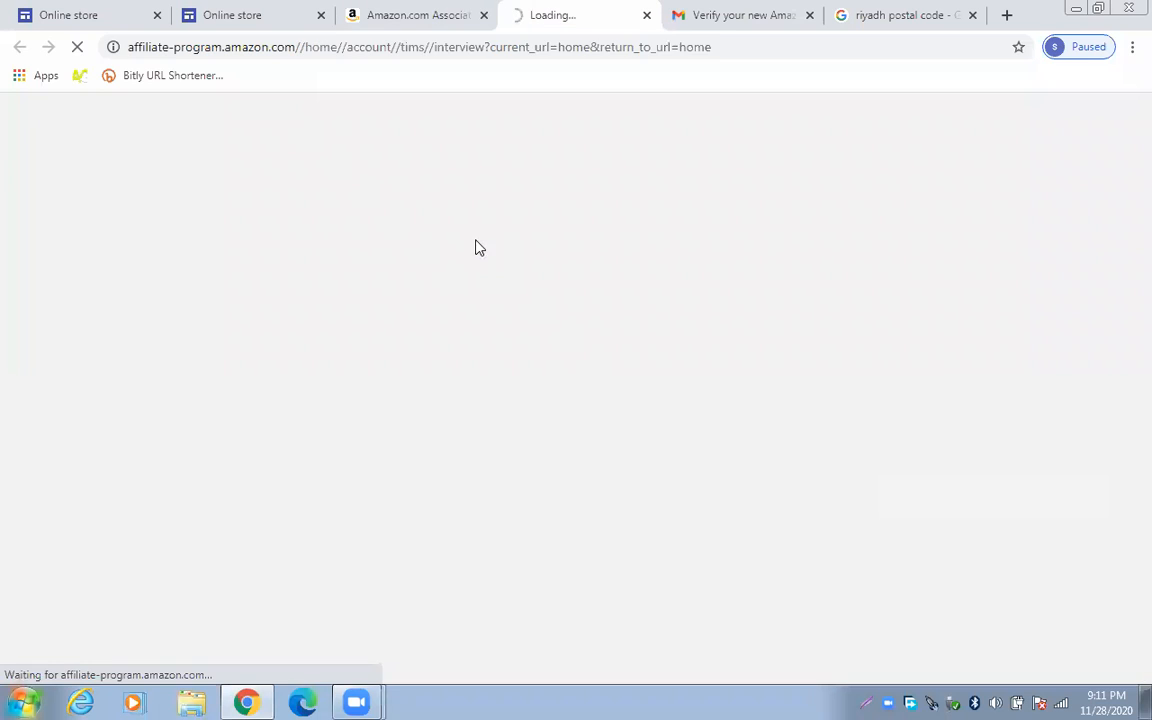
pyautogui.click(433, 12)
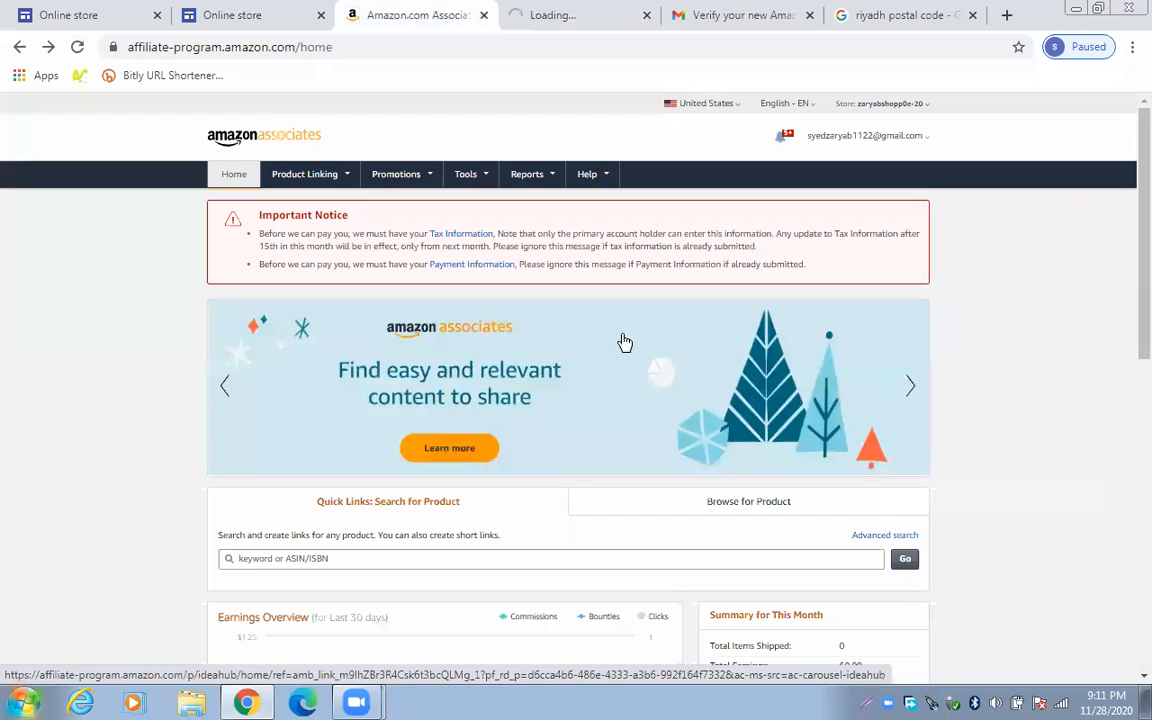
pyautogui.click(553, 12)
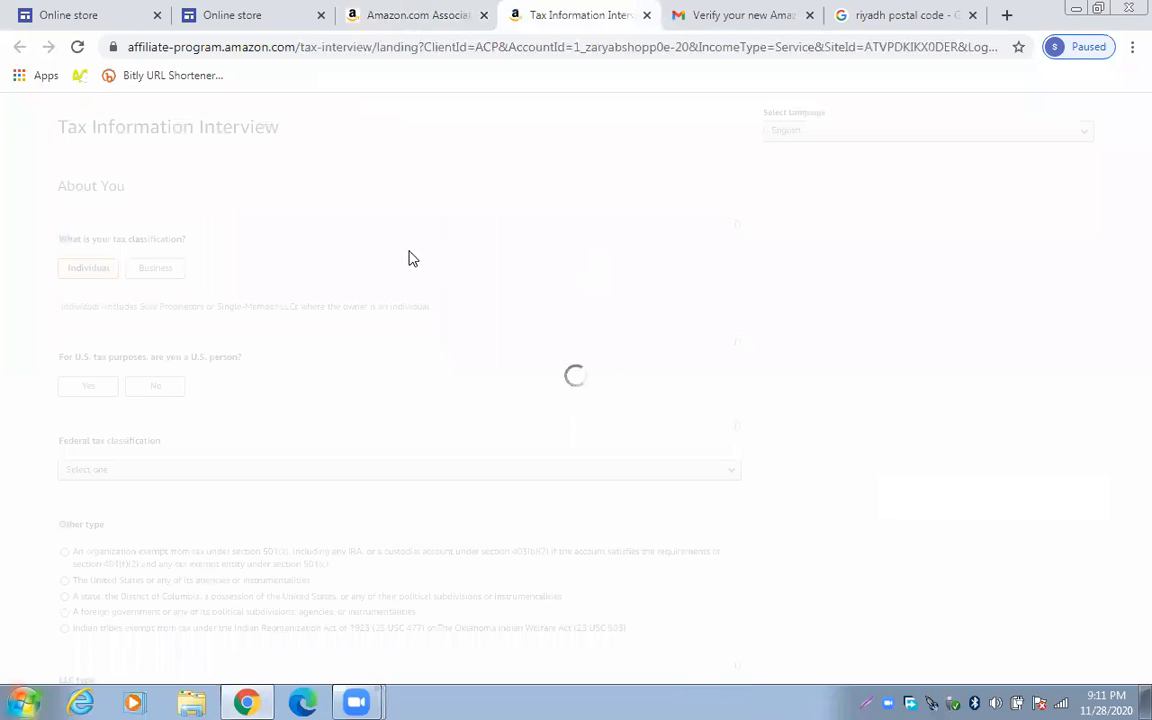
pyautogui.click(432, 12)
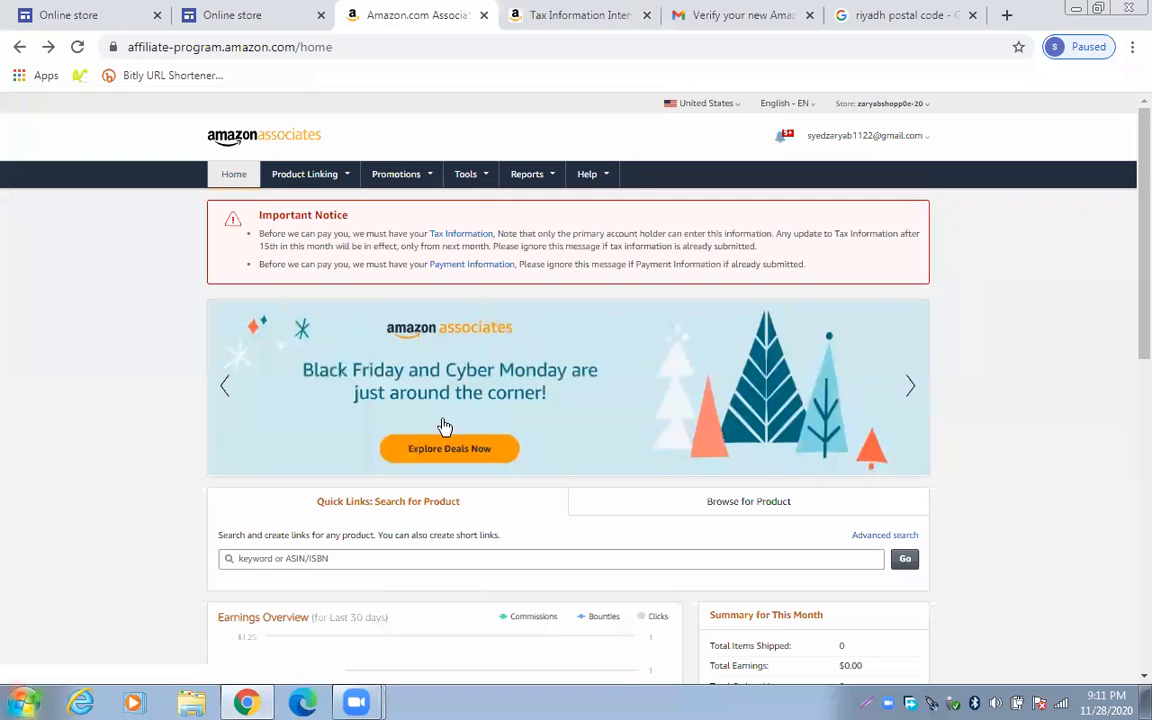
# Open Commission Income under Learn More in a background tab, then return to the top
pyautogui.scroll(-1, 152, 352)
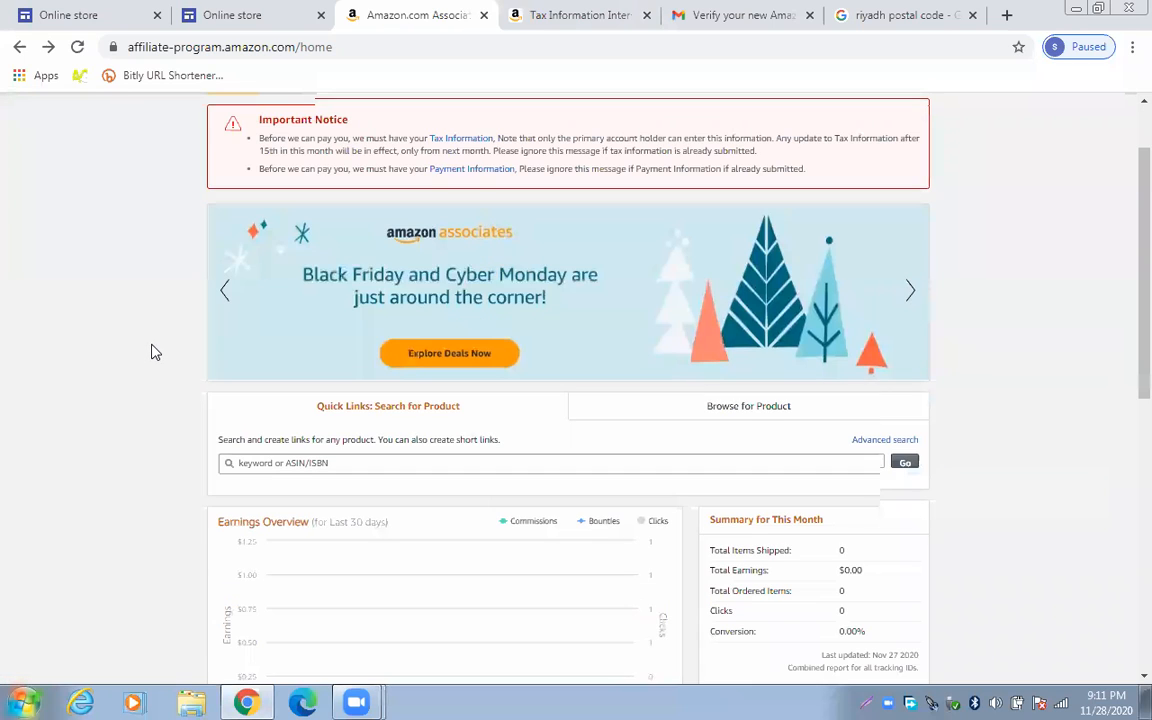
pyautogui.scroll(-3, 155, 352)
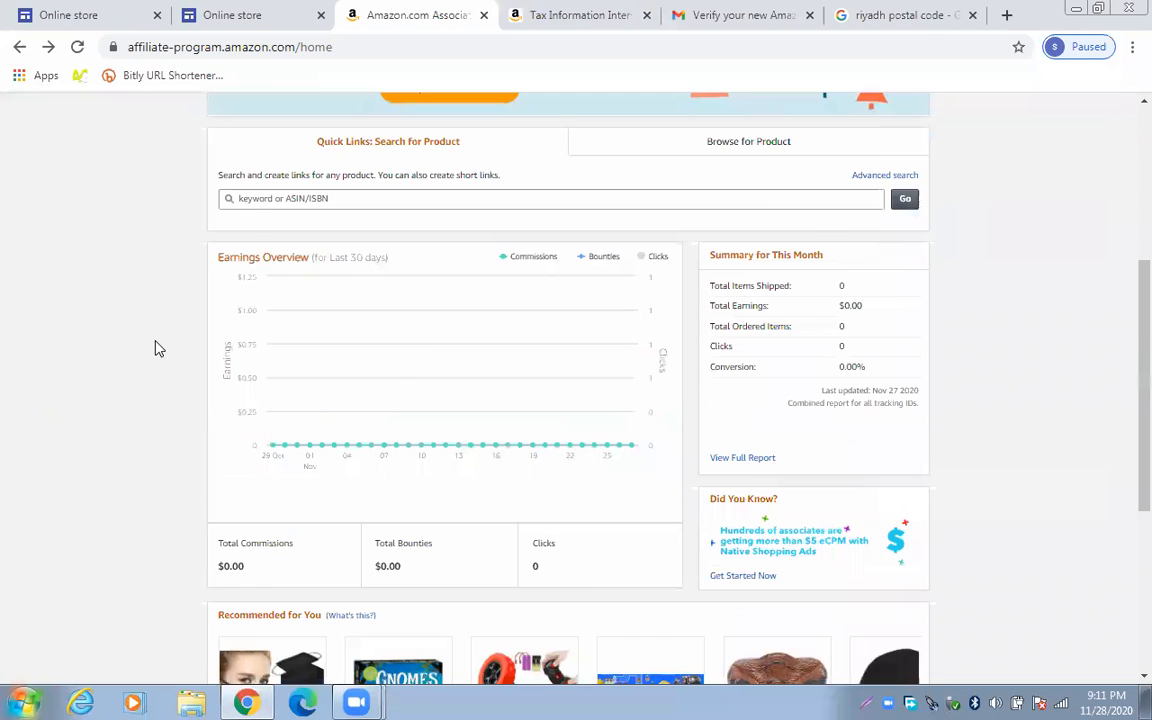
pyautogui.scroll(-2, 165, 355)
pyautogui.scroll(-2, 280, 262)
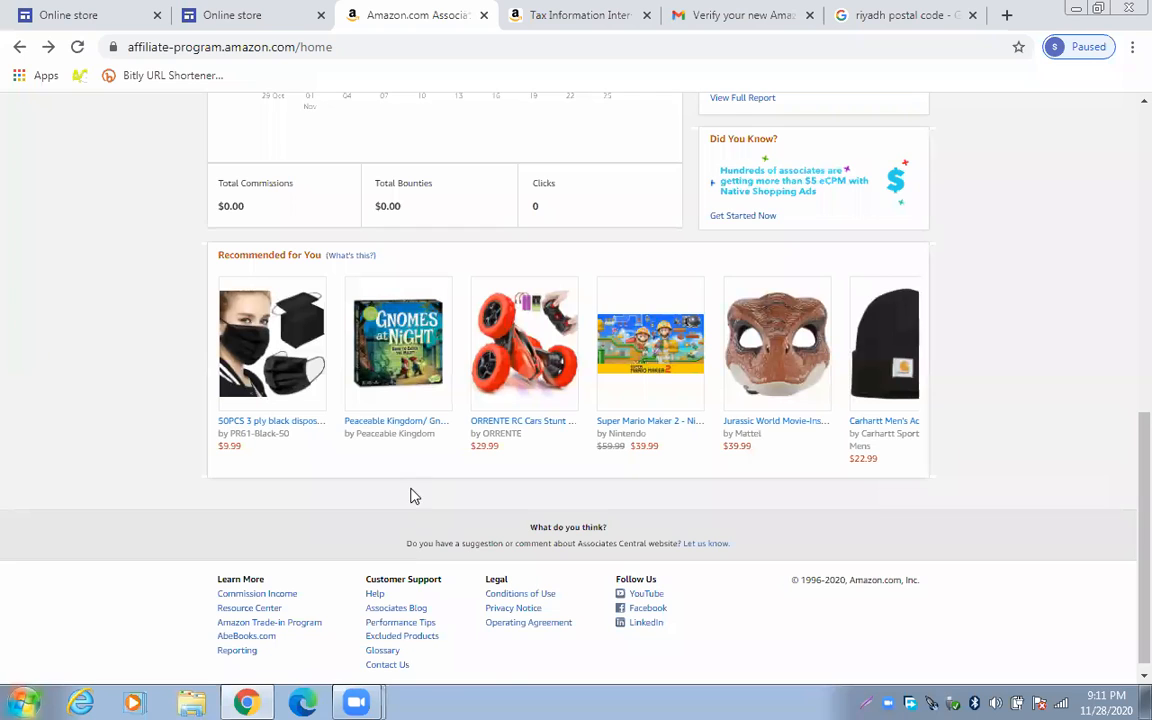
pyautogui.scroll(-1, 285, 590)
pyautogui.rightClick(285, 585)
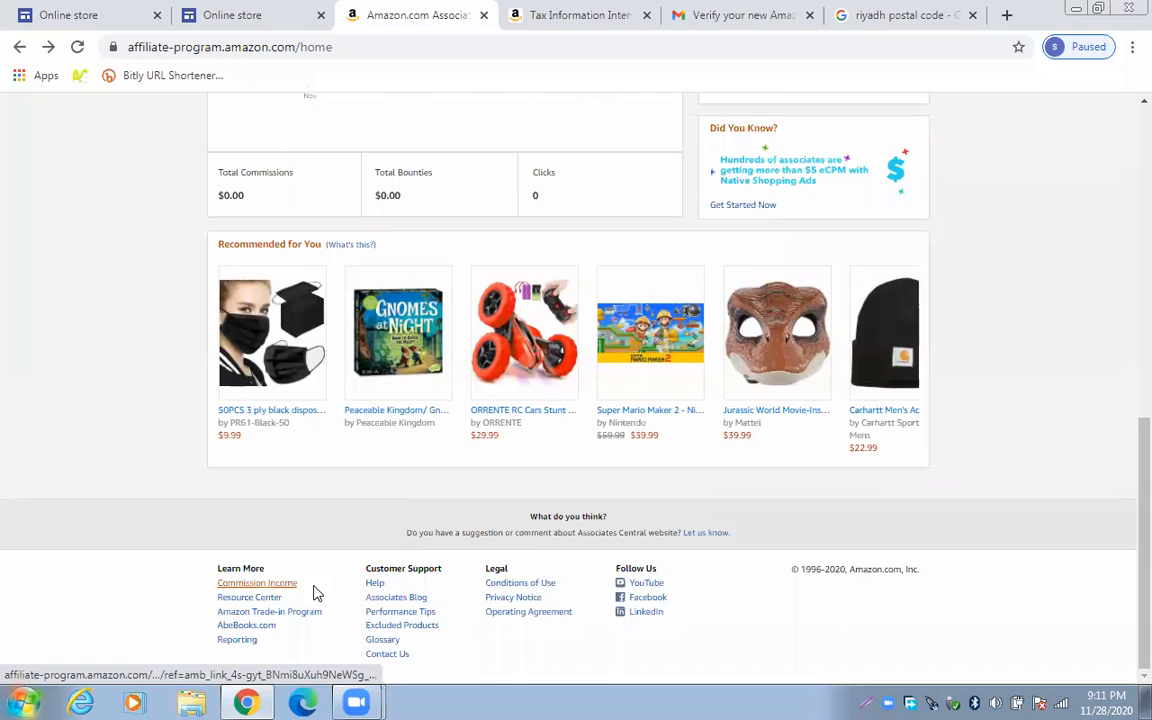
pyautogui.click(352, 443)
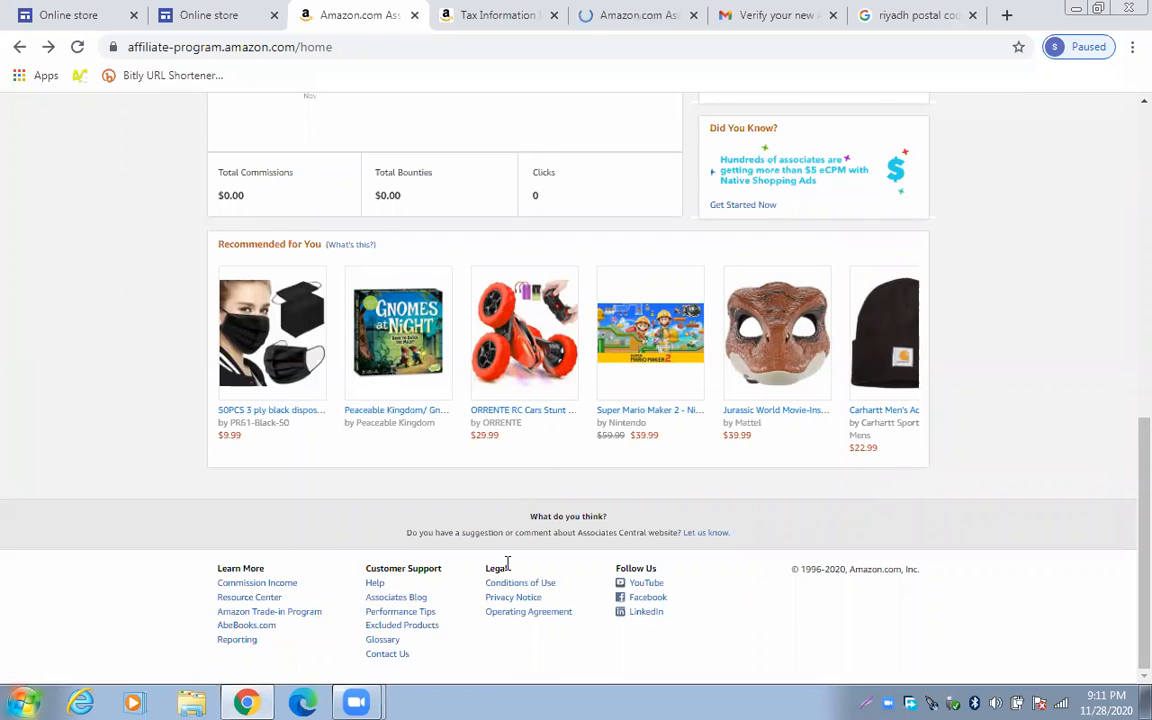
pyautogui.scroll(15, 408, 527)
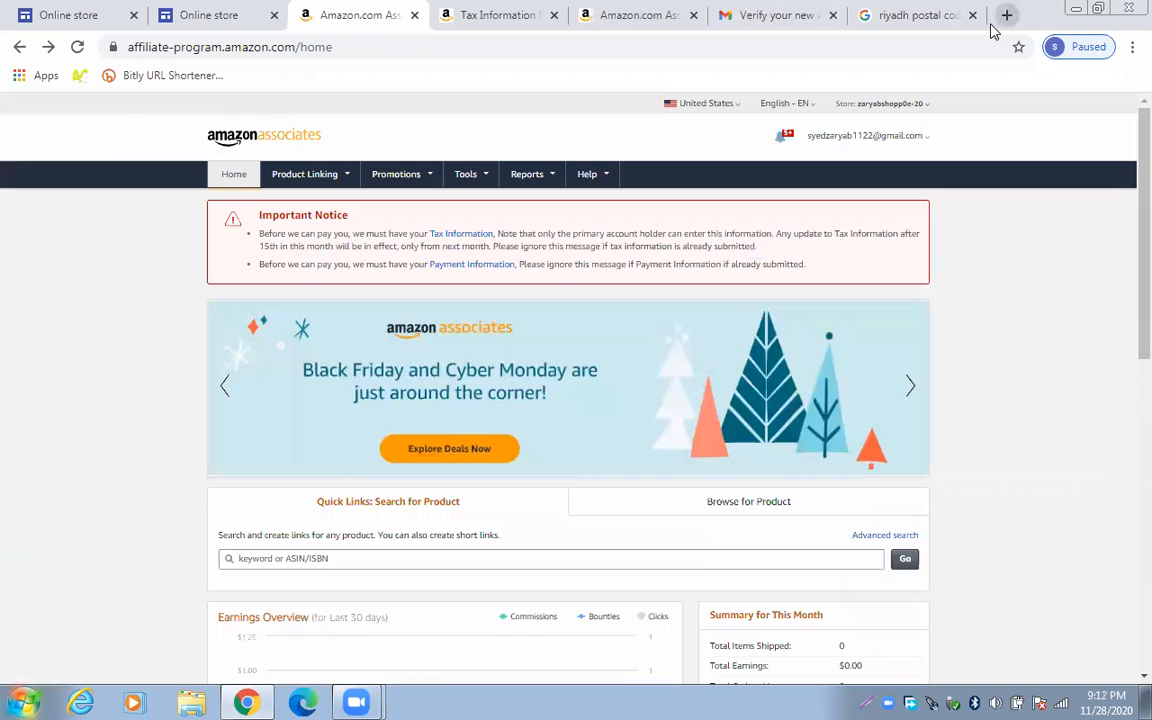
# Search Google for 'amazon' in a new tab and open the Amazon.com: Online Shopping result
pyautogui.click(991, 29)
pyautogui.write('am')
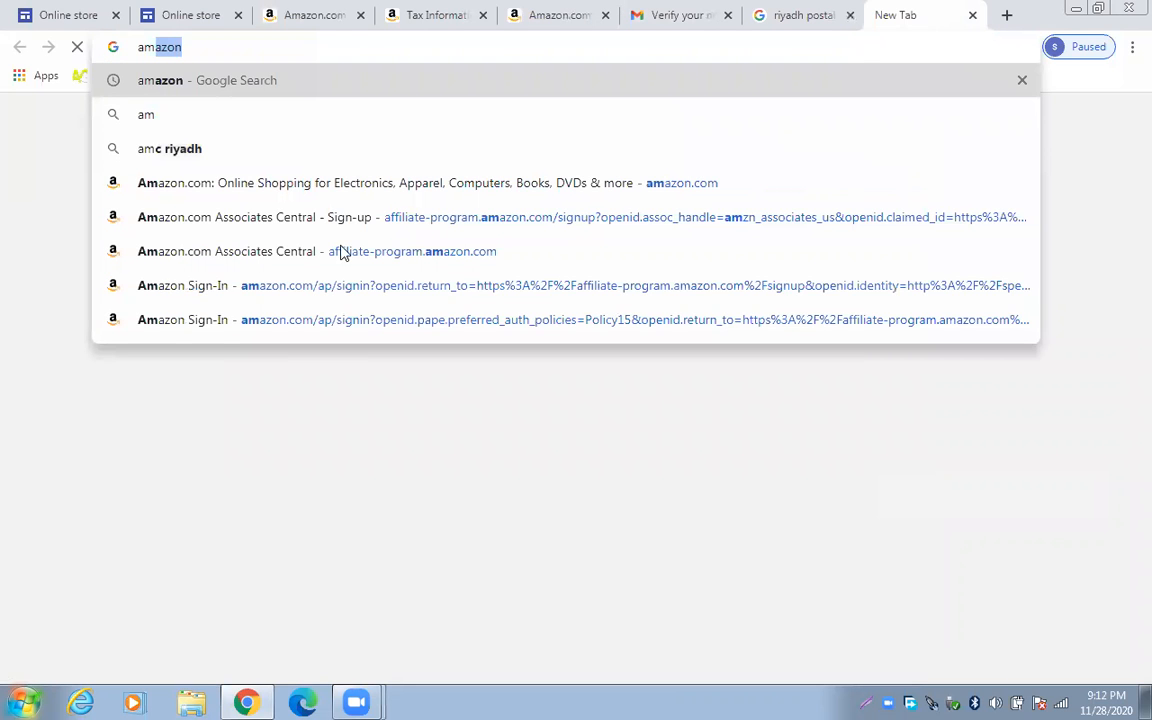
pyautogui.press('Return')
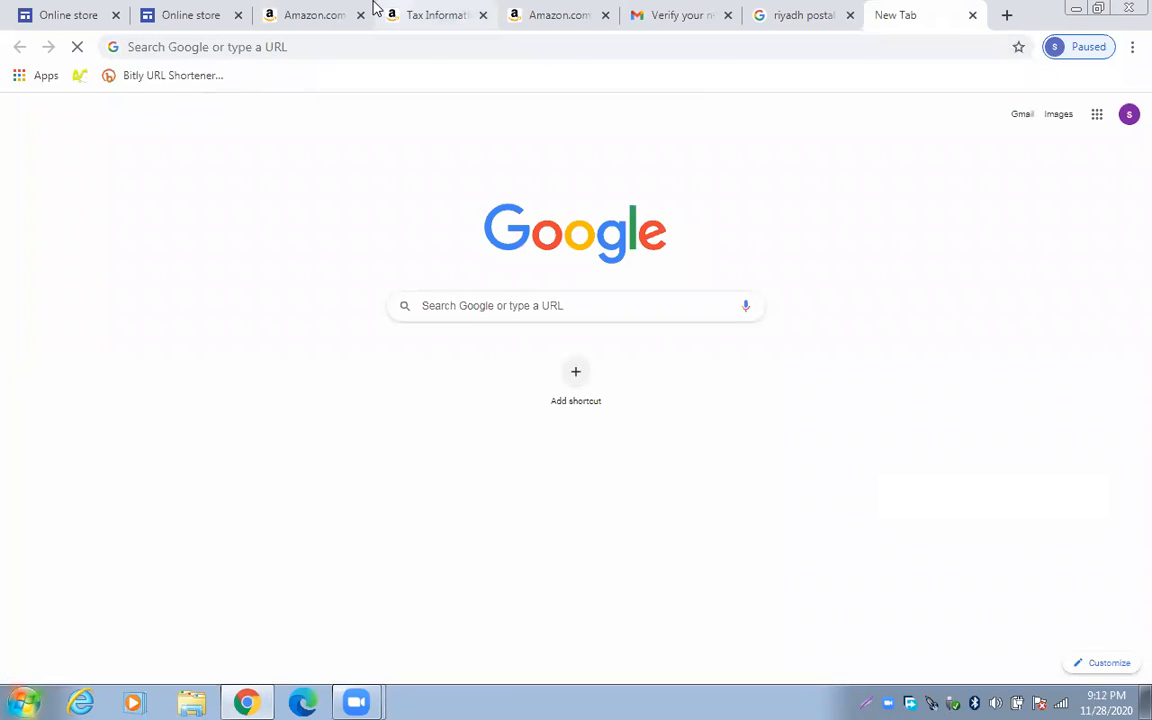
pyautogui.click(305, 14)
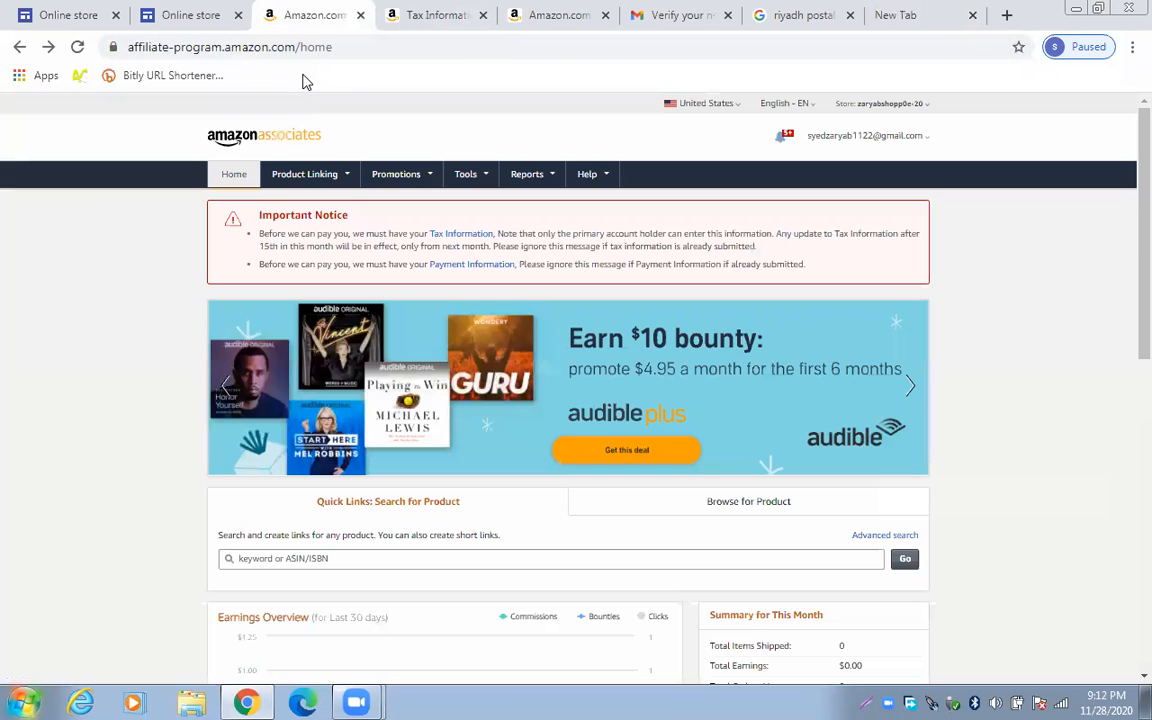
pyautogui.click(875, 10)
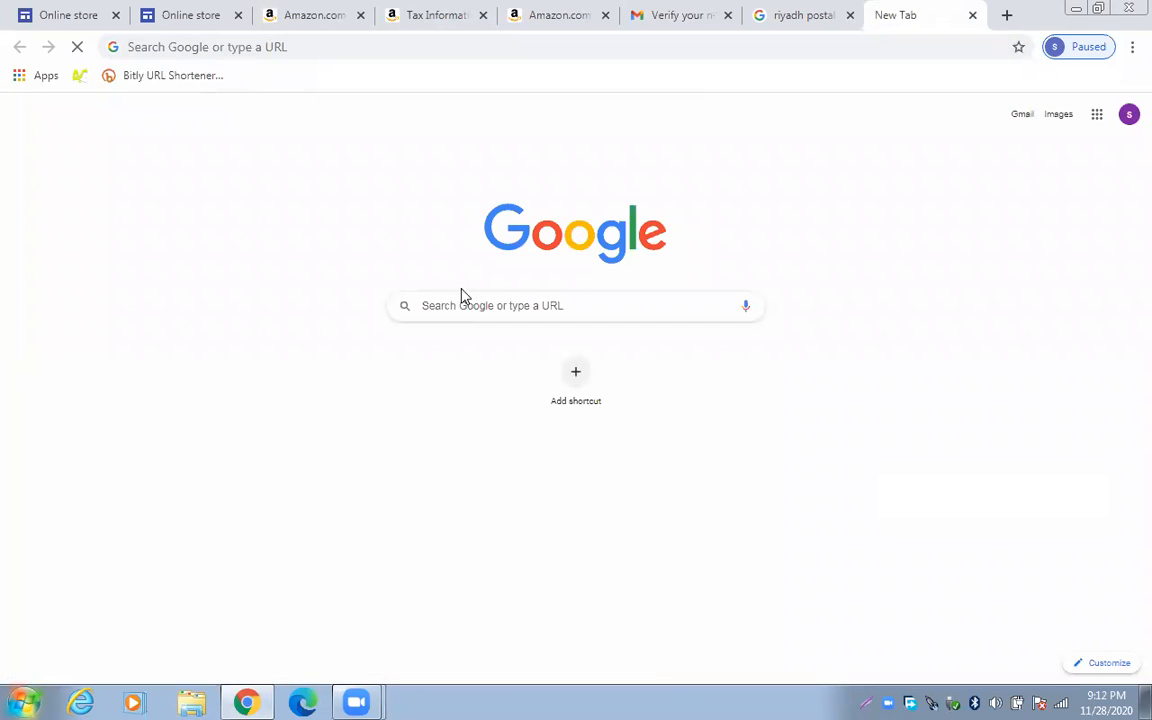
pyautogui.click(232, 50)
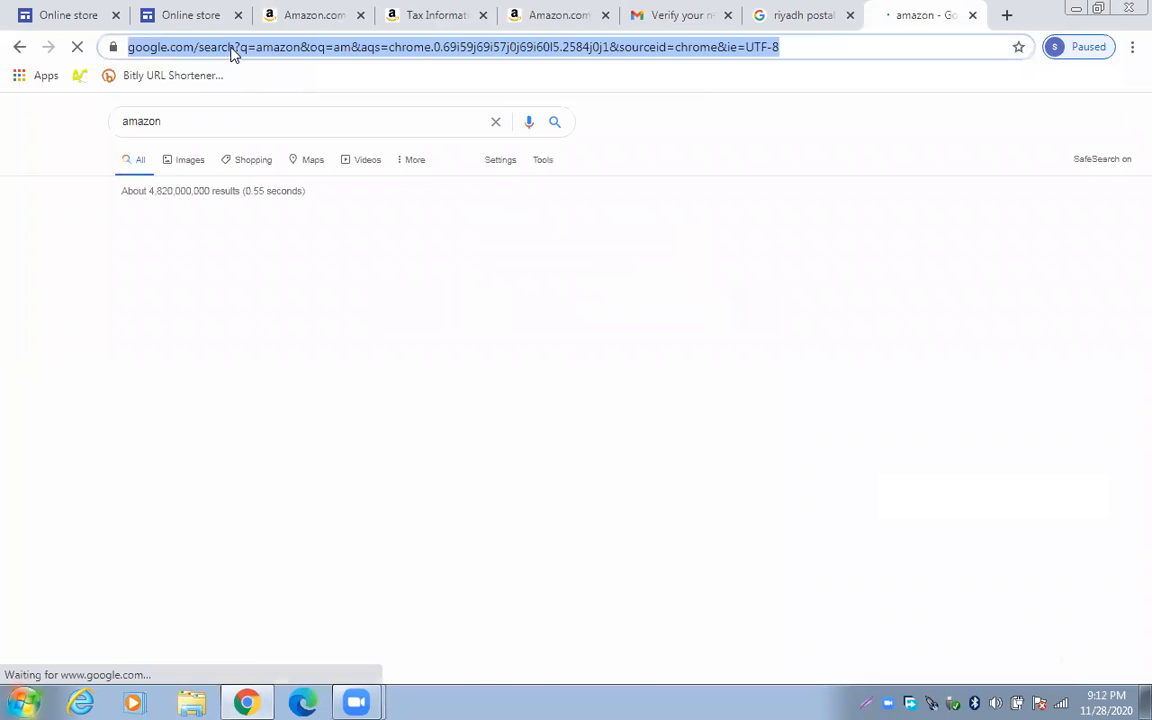
pyautogui.click(191, 318)
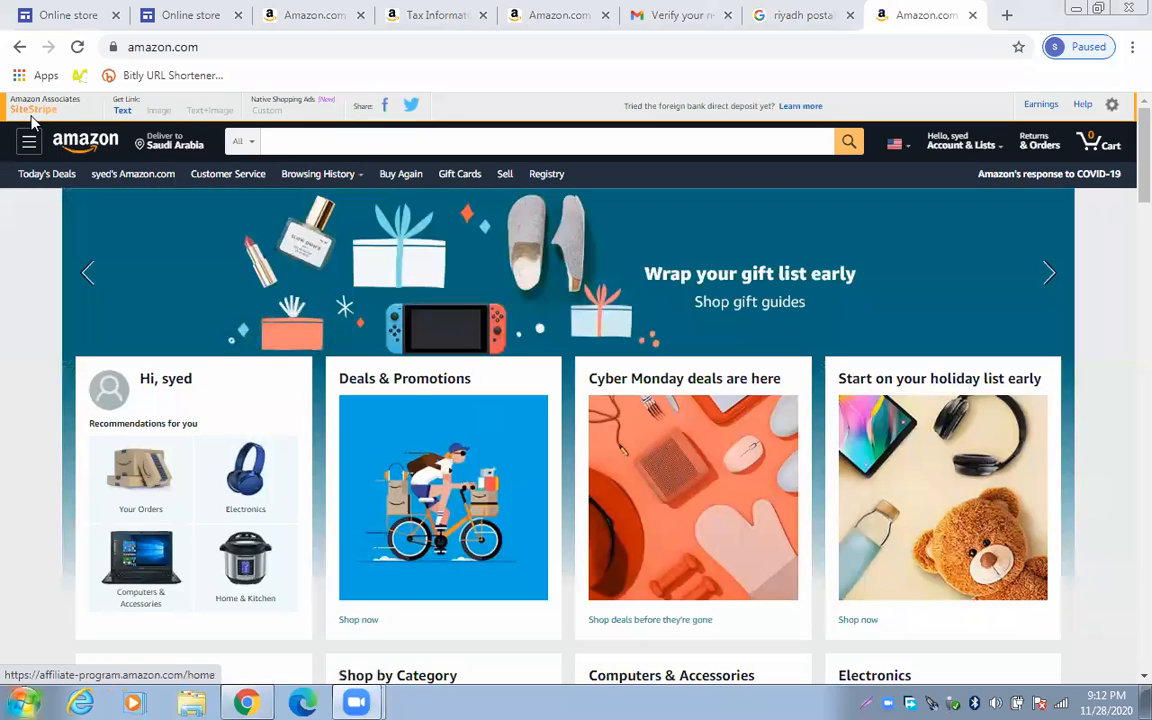
pyautogui.click(126, 112)
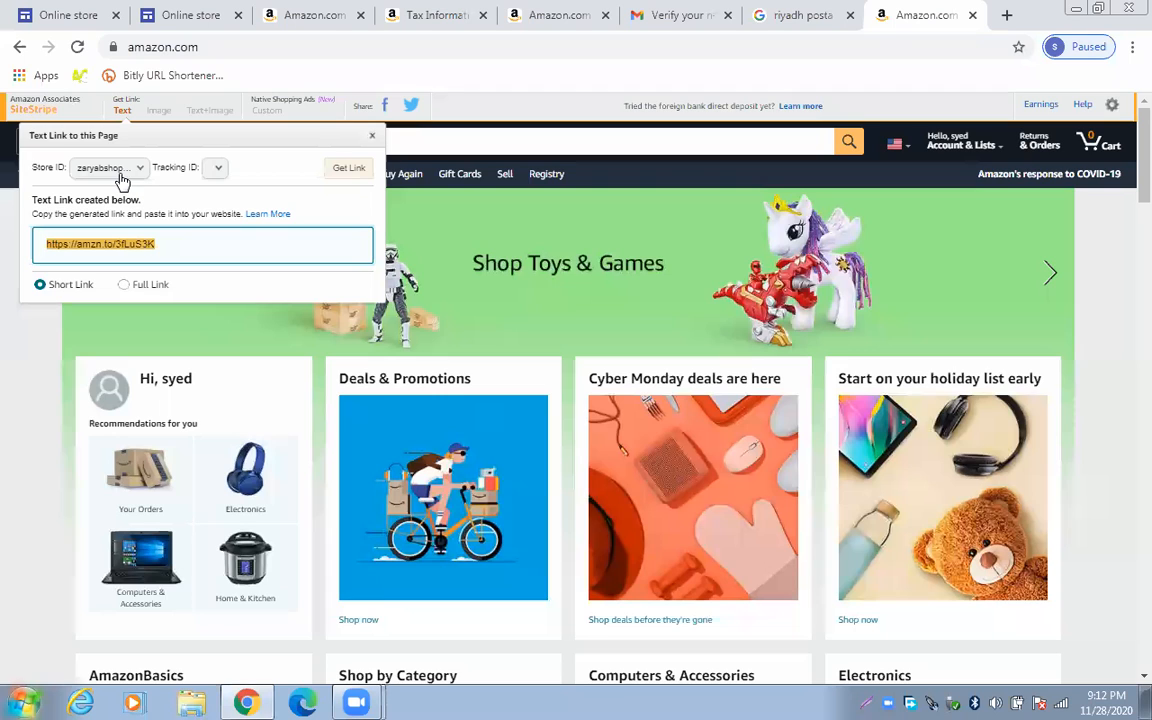
pyautogui.click(42, 355)
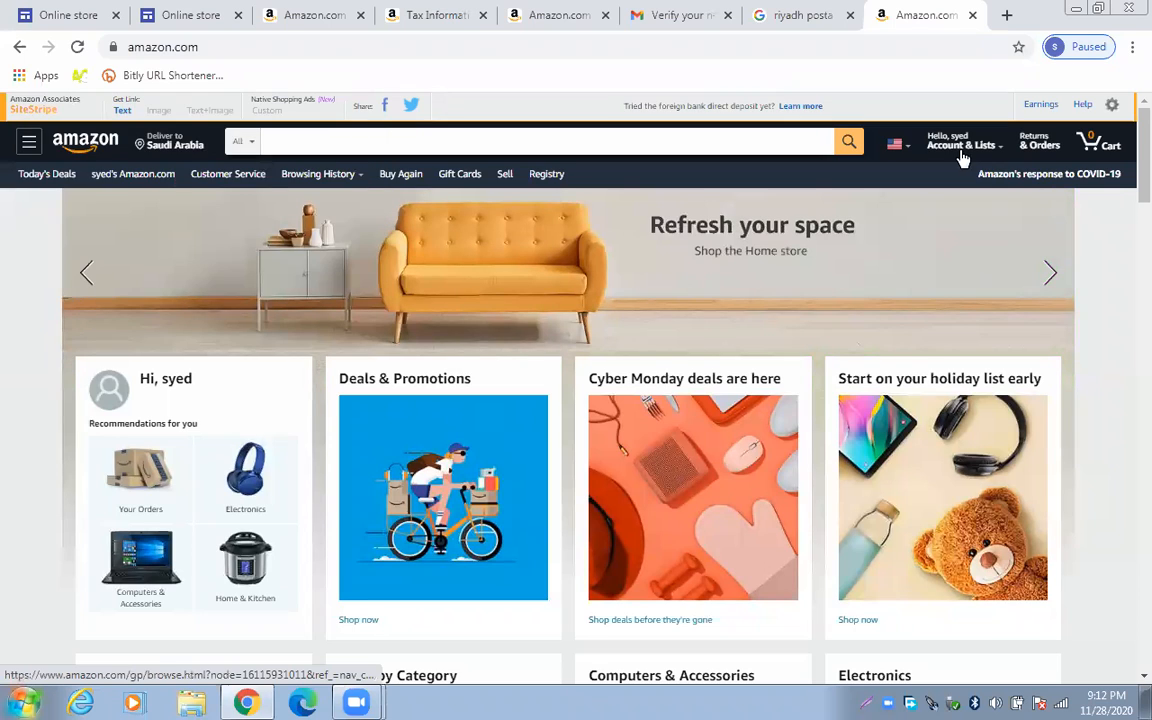
pyautogui.moveTo(957, 147)
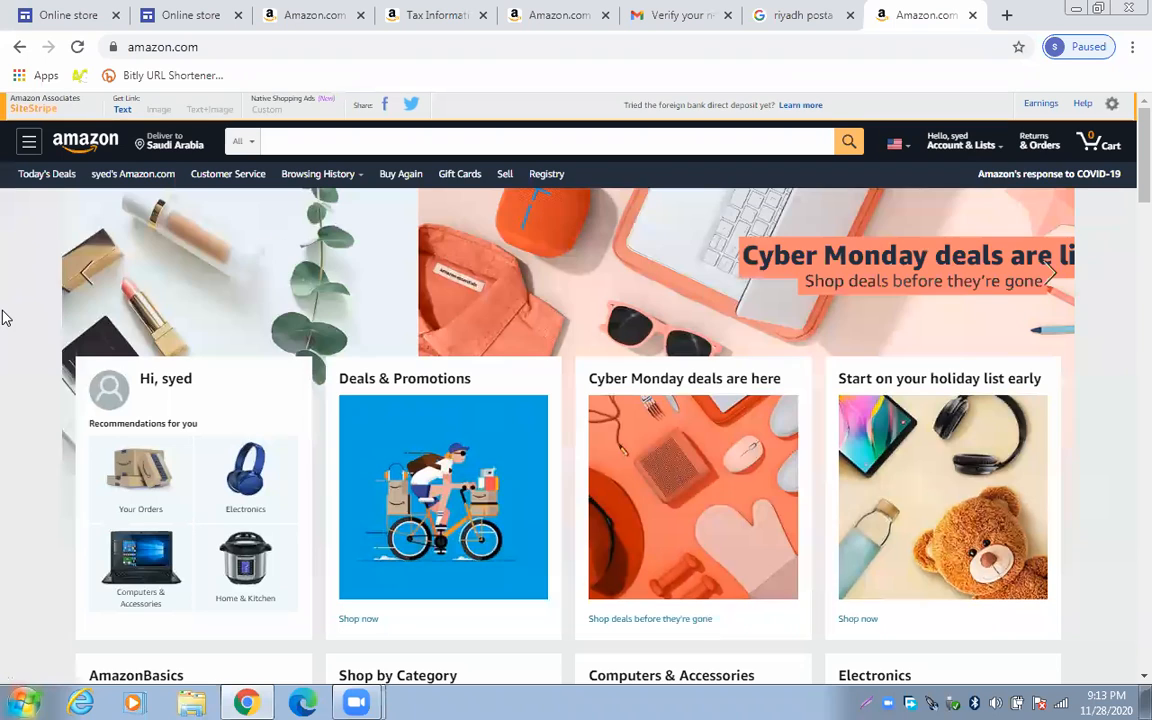
pyautogui.scroll(-4, 5, 317)
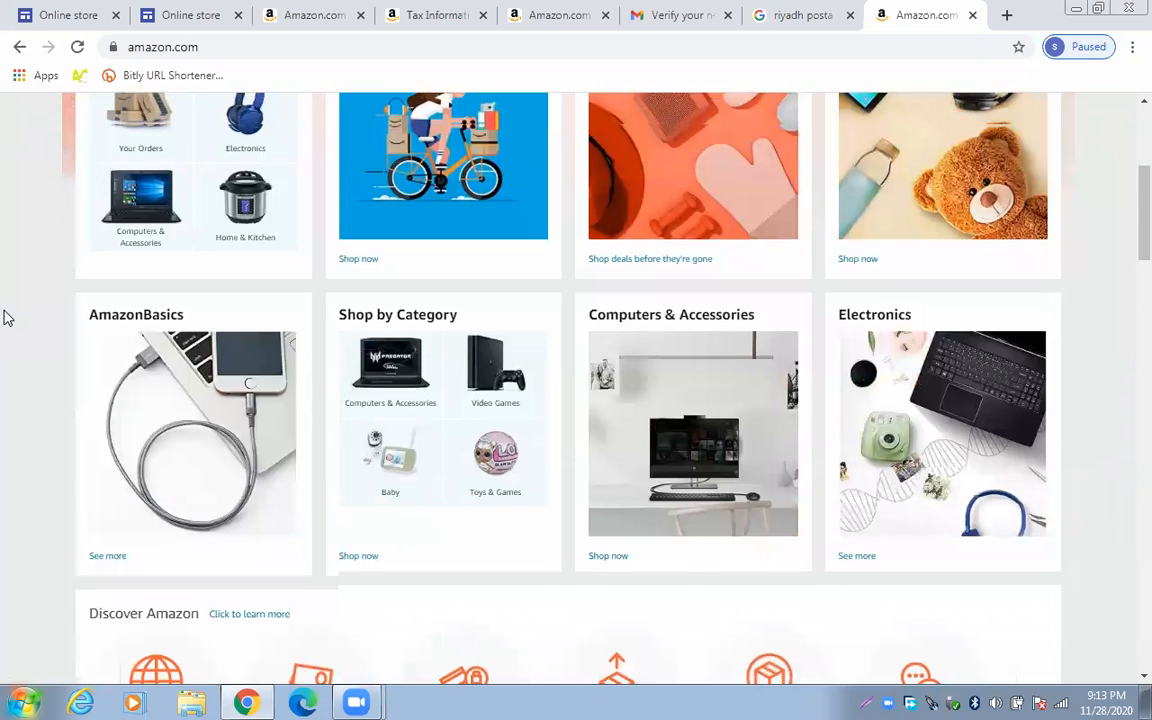
pyautogui.scroll(-3, 5, 317)
pyautogui.scroll(3, 15, 288)
pyautogui.scroll(-3, 14, 282)
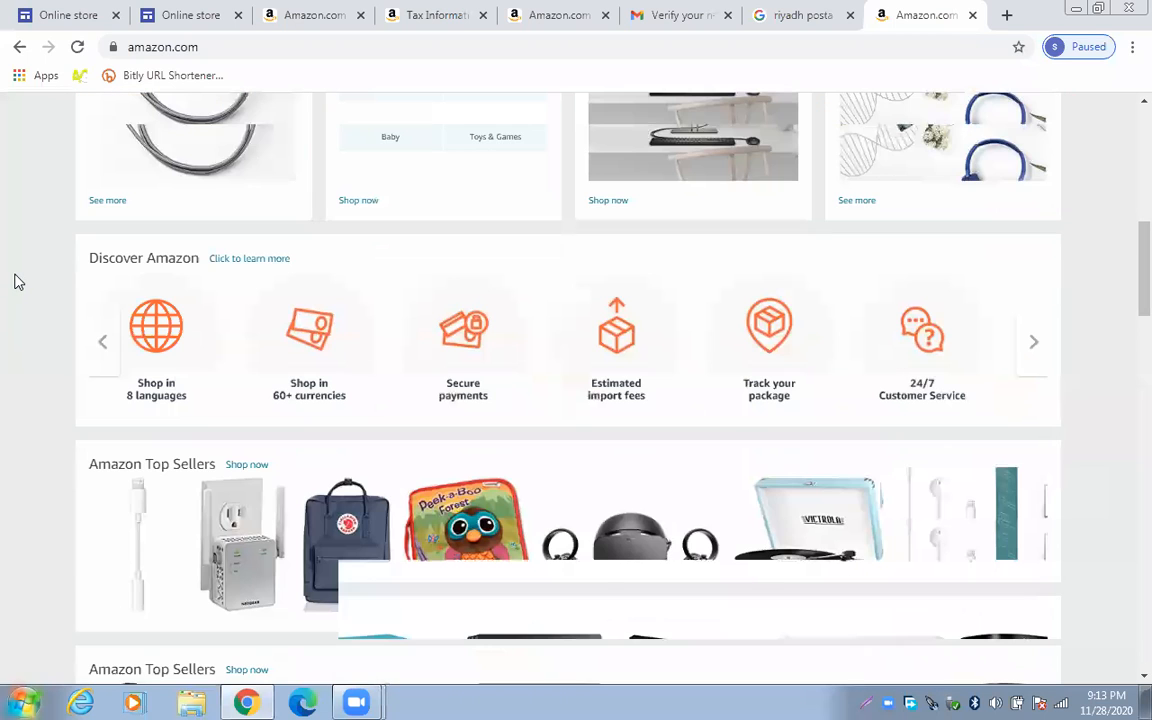
pyautogui.scroll(-4, 14, 282)
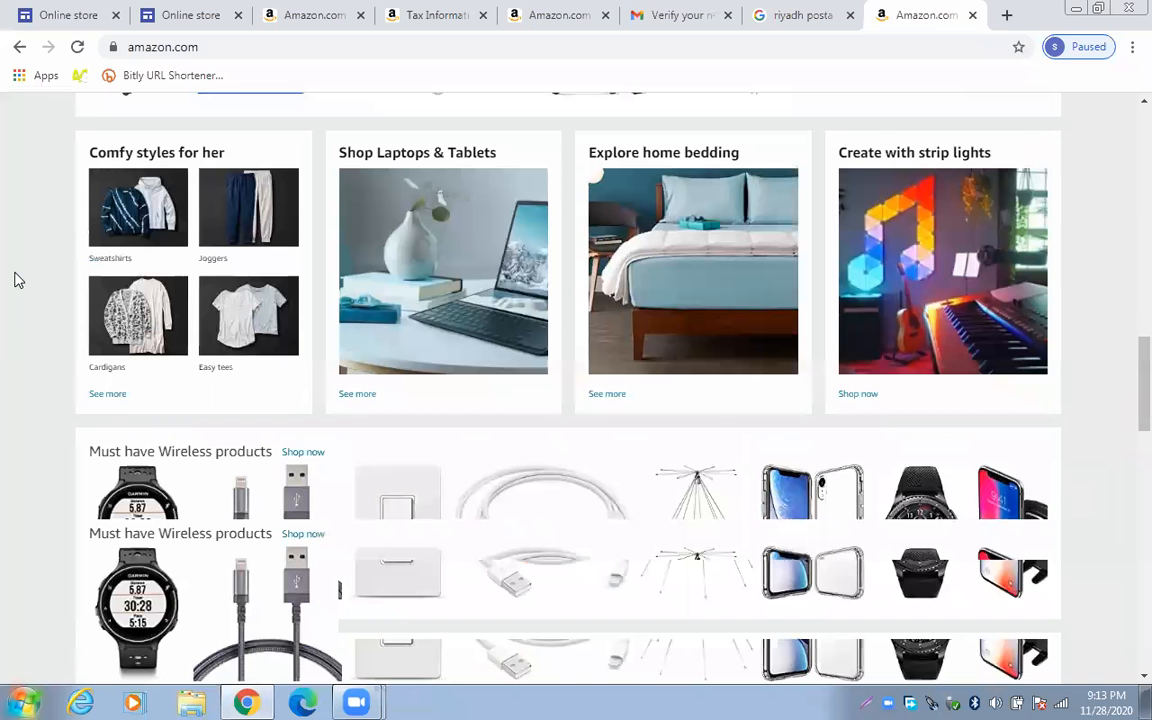
pyautogui.scroll(-5, 14, 280)
pyautogui.scroll(-3, 15, 280)
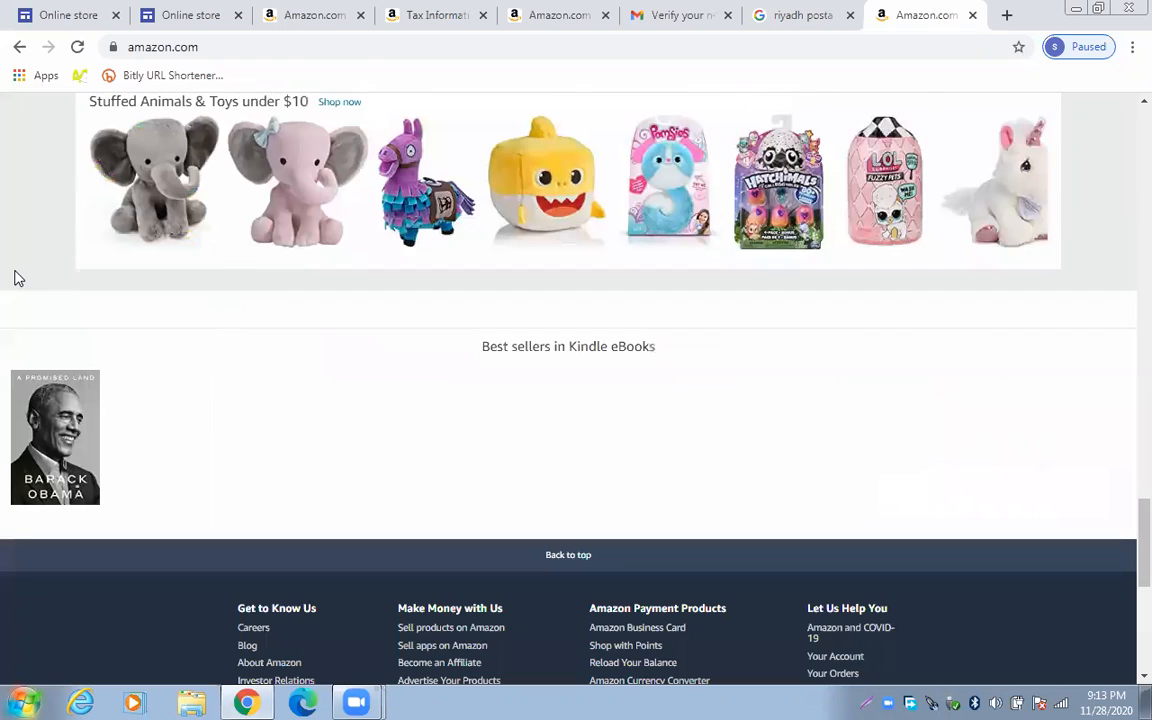
pyautogui.scroll(4, 16, 276)
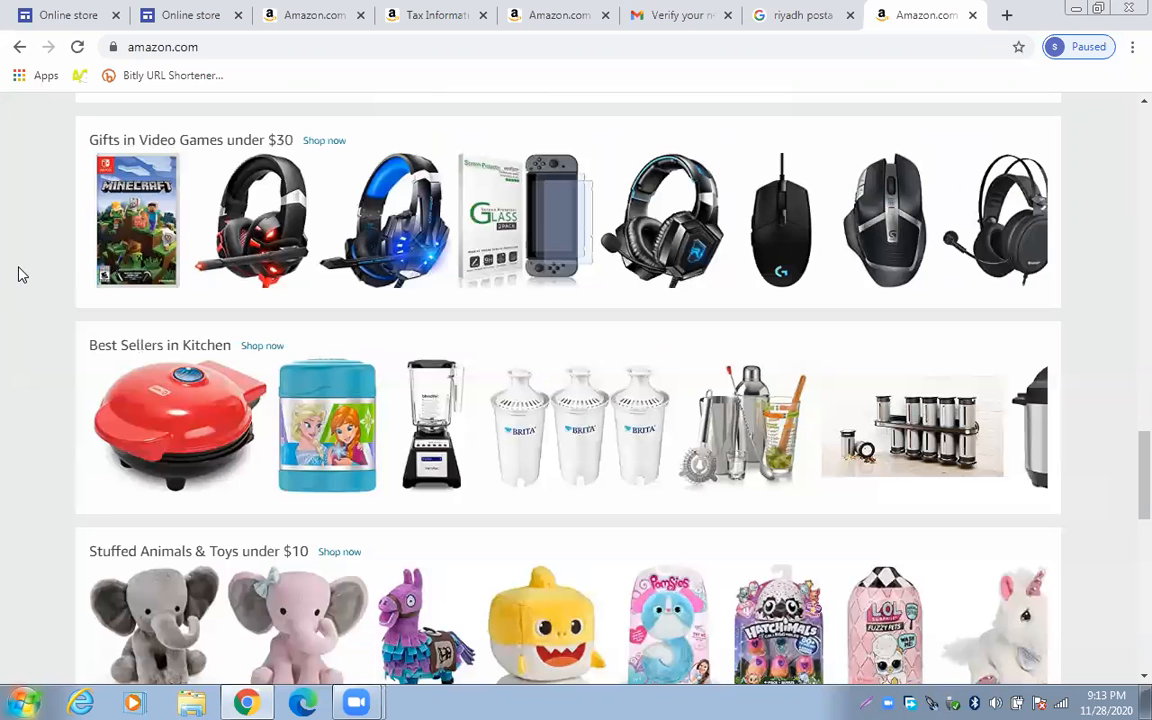
pyautogui.scroll(6, 21, 273)
pyautogui.scroll(-1, 23, 273)
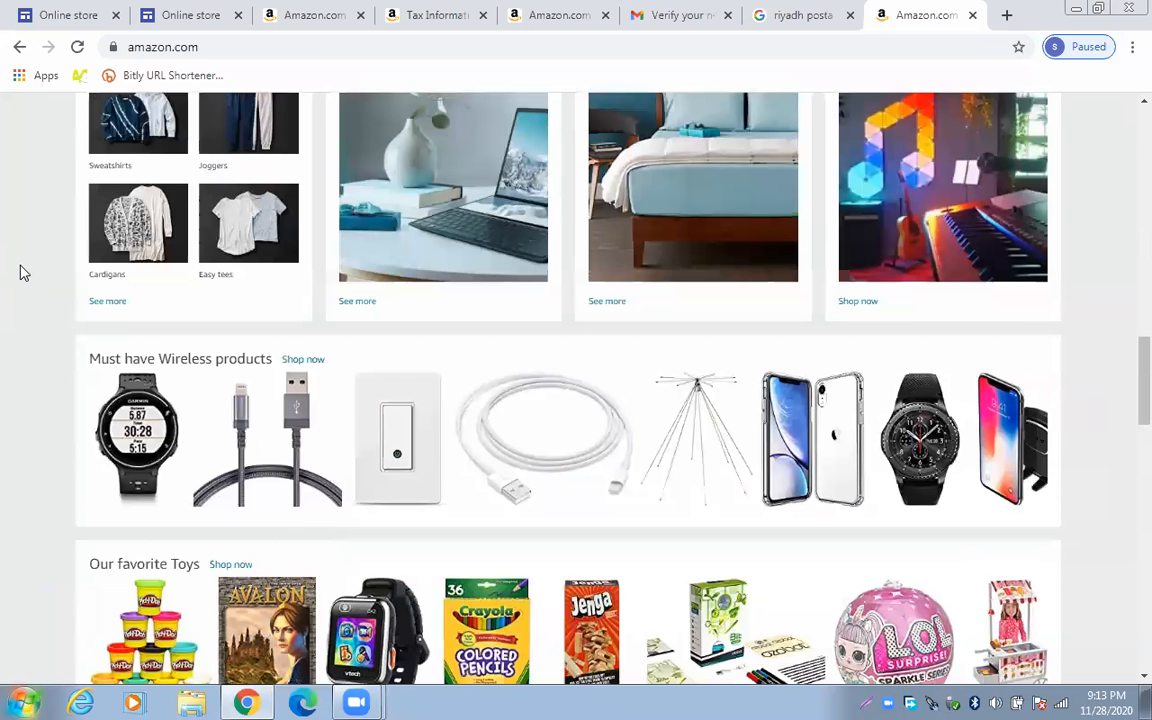
pyautogui.scroll(3, 23, 270)
# Open the Computers & Accessories department from the Amazon home page recommendations card
pyautogui.scroll(-2, 25, 270)
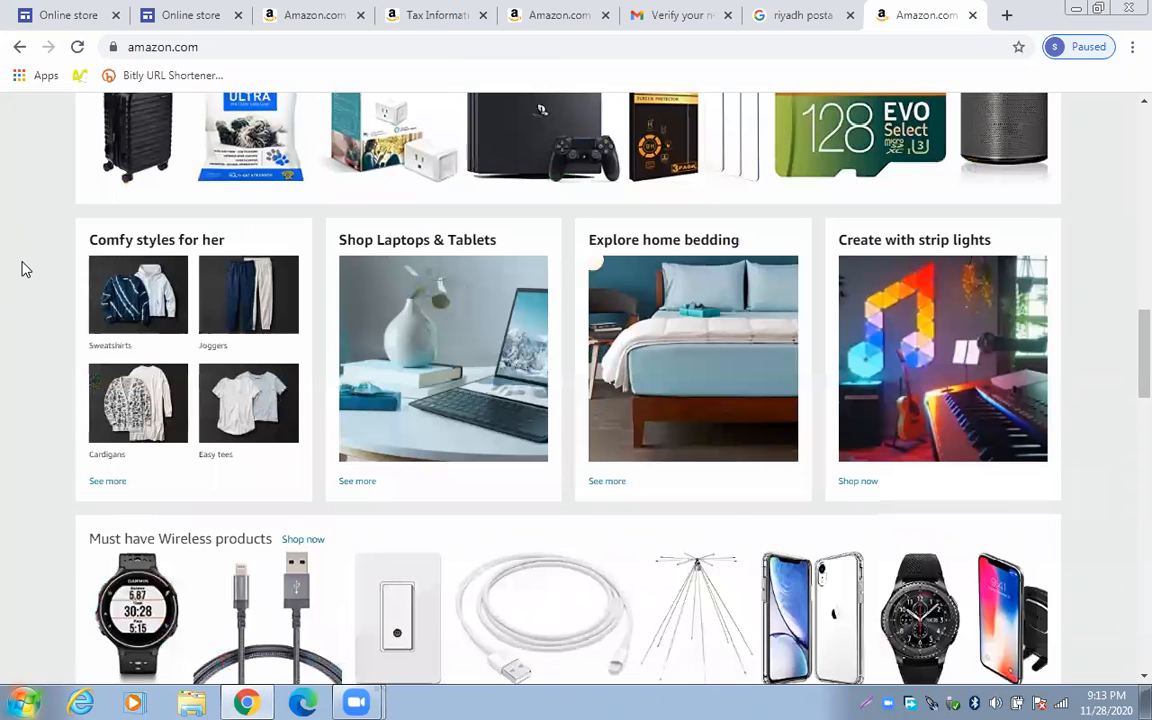
pyautogui.scroll(-3, 38, 250)
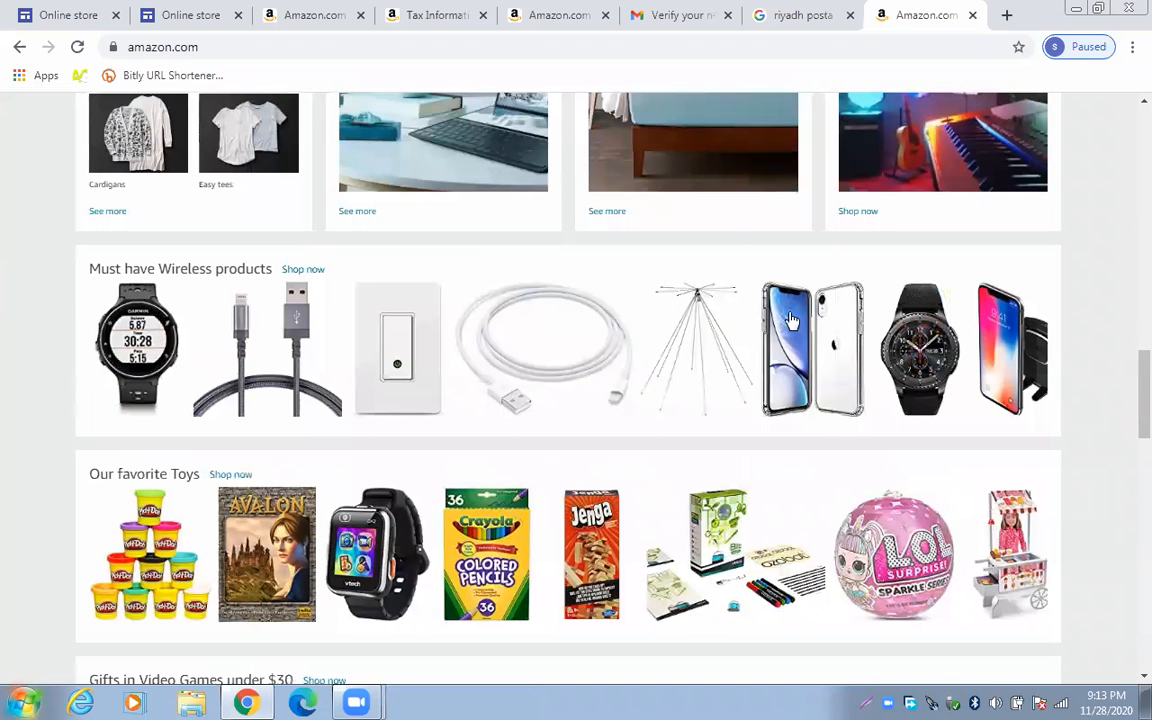
pyautogui.scroll(5, 367, 341)
pyautogui.scroll(1, 367, 341)
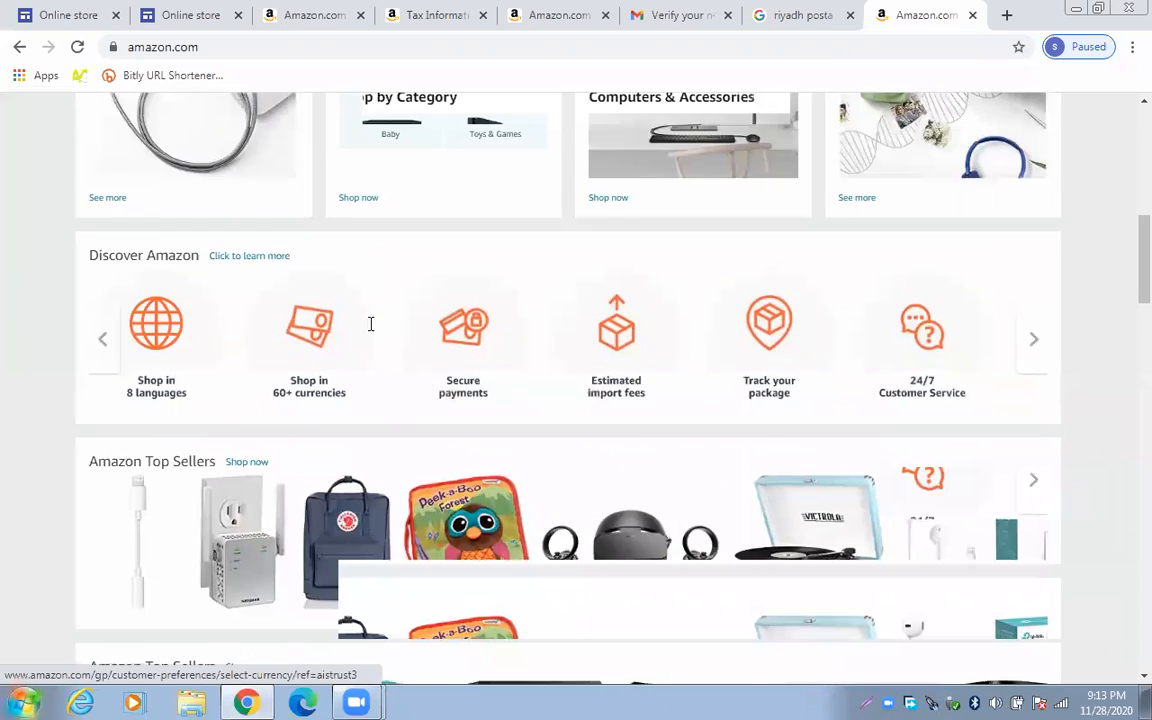
pyautogui.scroll(6, 373, 329)
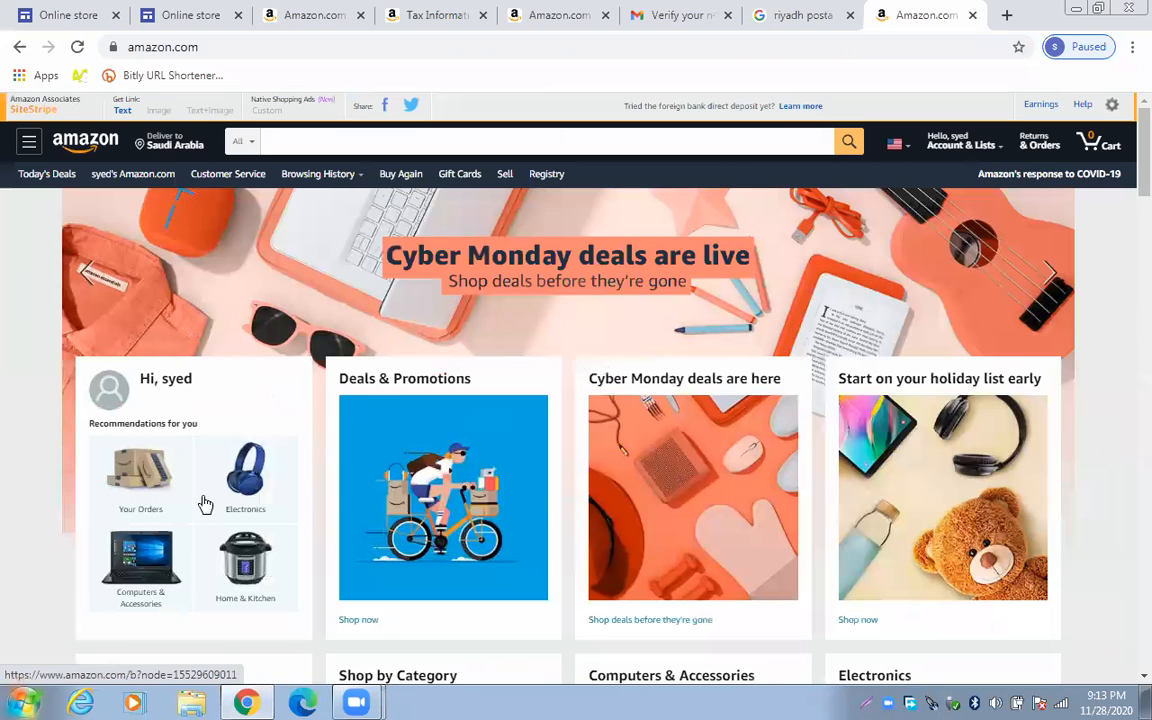
pyautogui.scroll(-1, 128, 430)
pyautogui.click(183, 537)
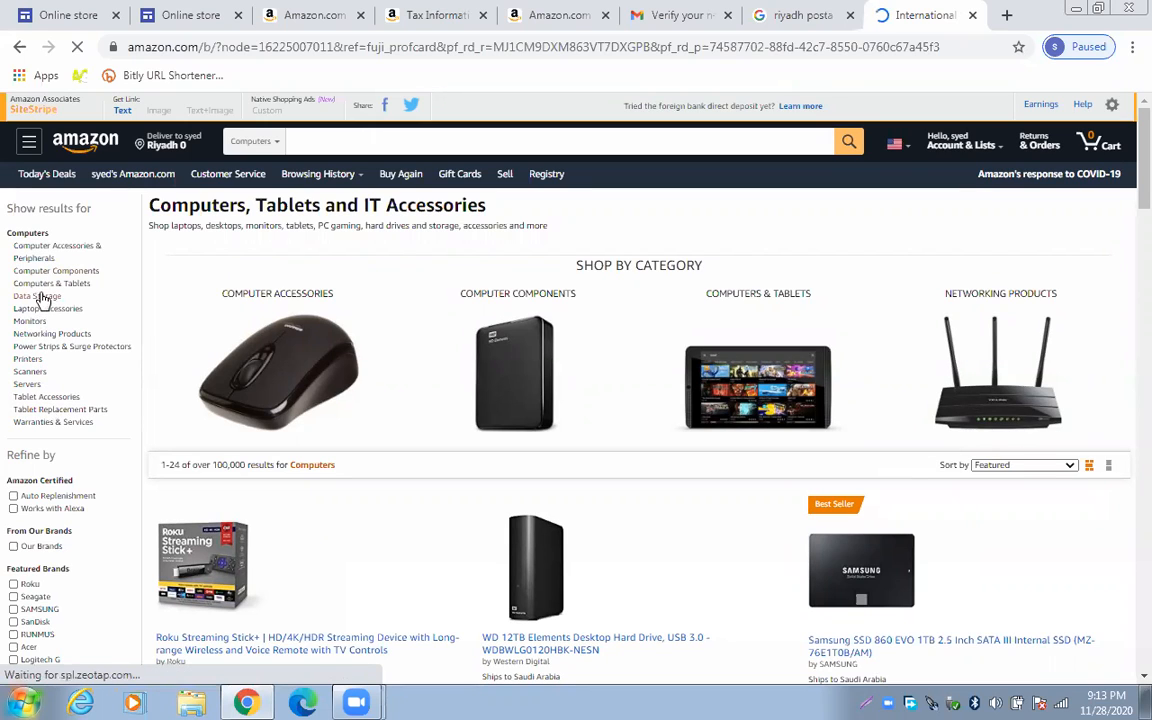
# Filter the Computers results to the SAMSUNG brand, showing 618 items
pyautogui.click(40, 610)
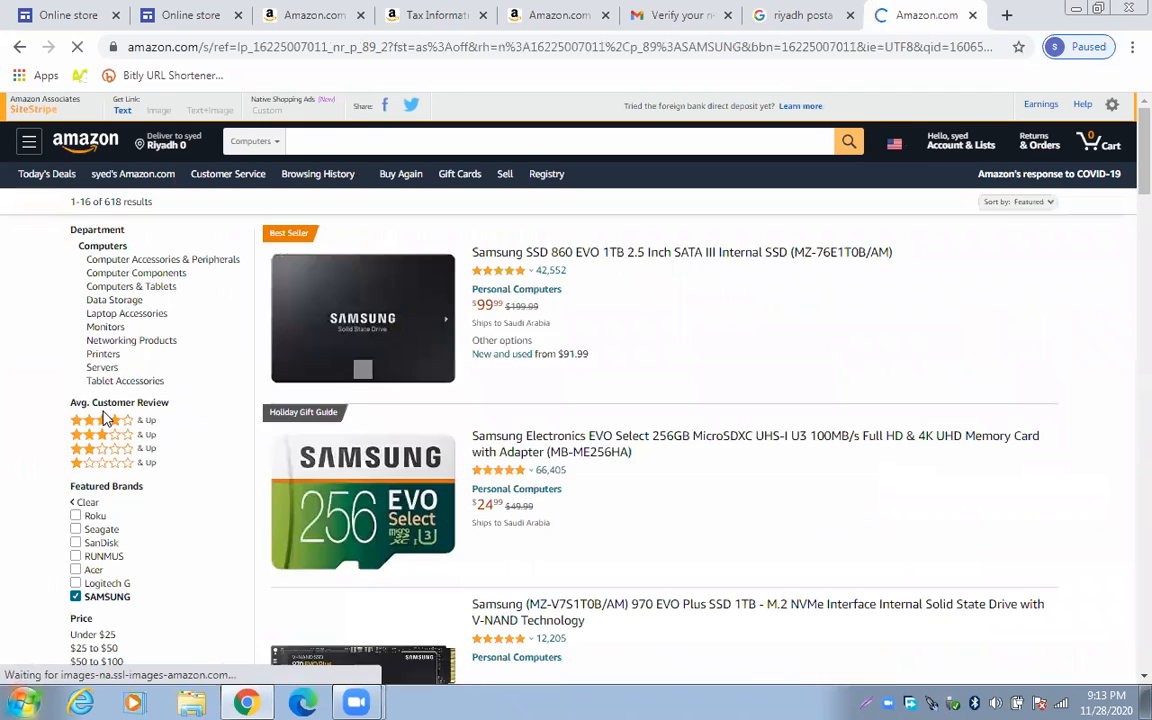
pyautogui.scroll(-3, 340, 447)
pyautogui.scroll(-1, 345, 460)
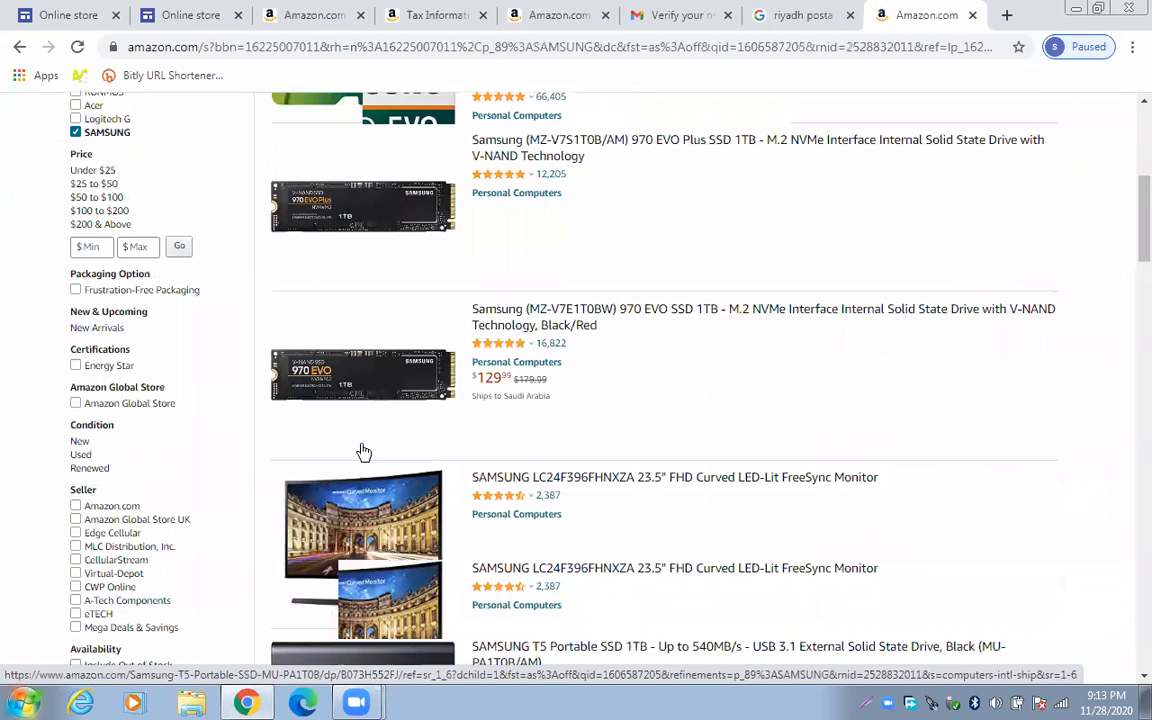
pyautogui.scroll(5, 360, 453)
pyautogui.click(132, 299)
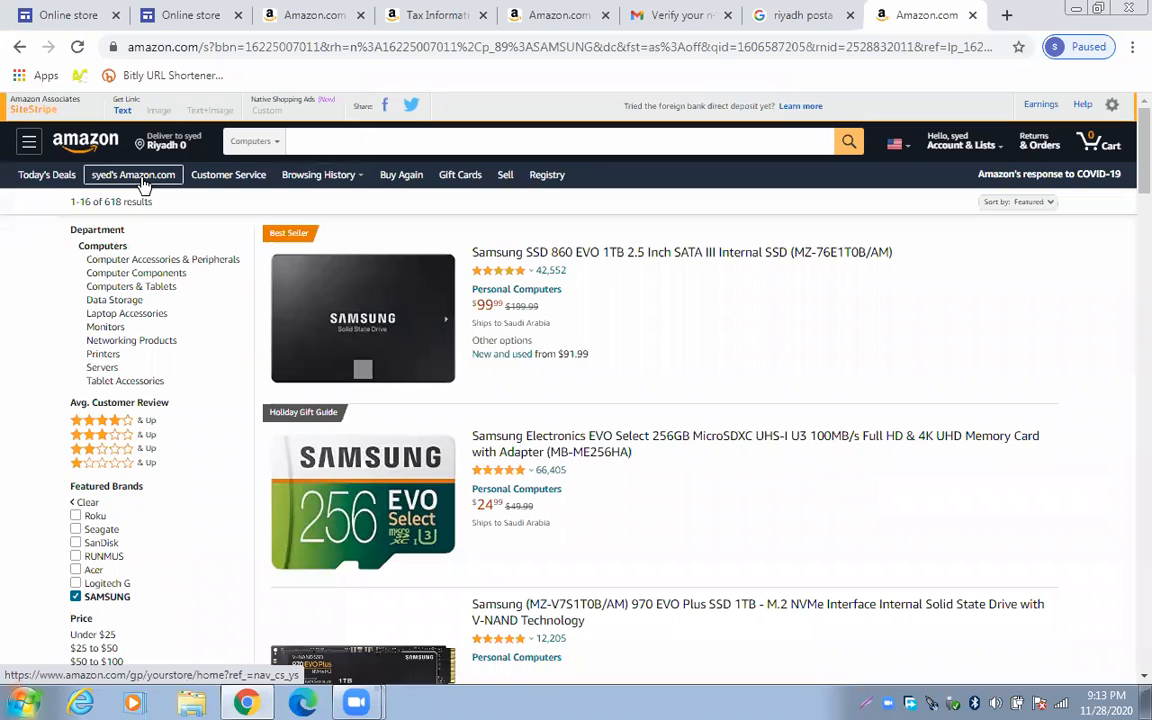
# Open the department side menu and expand it to show every shopping department
pyautogui.click(30, 145)
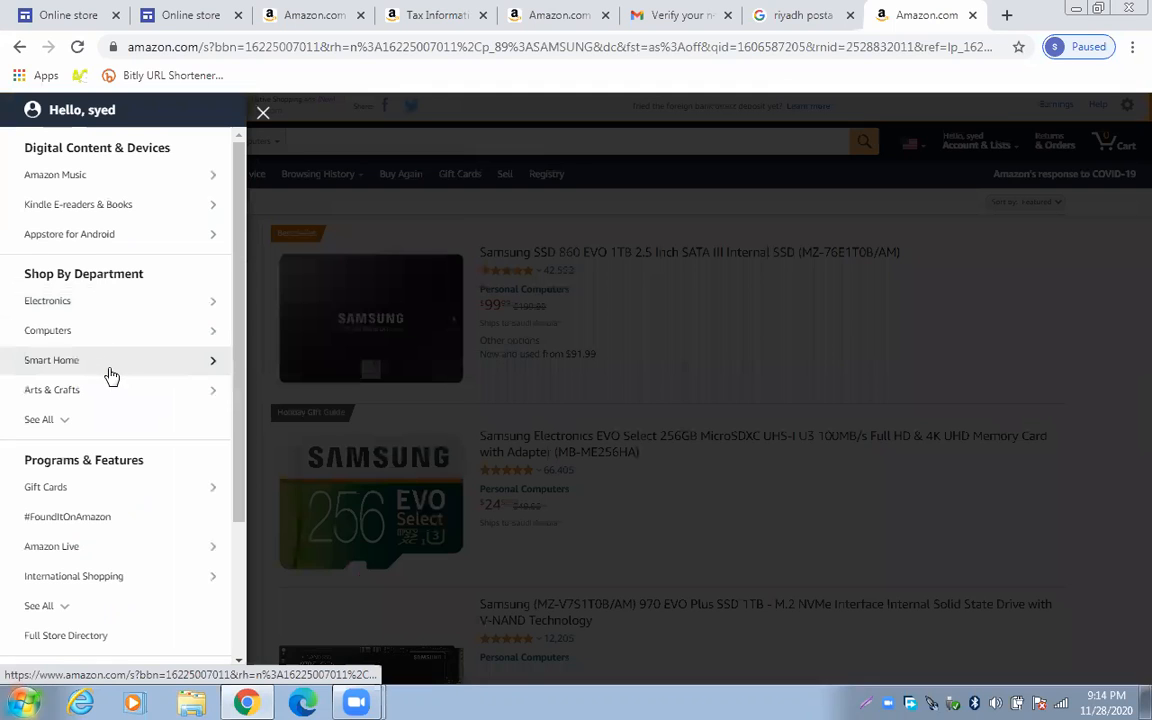
pyautogui.click(112, 374)
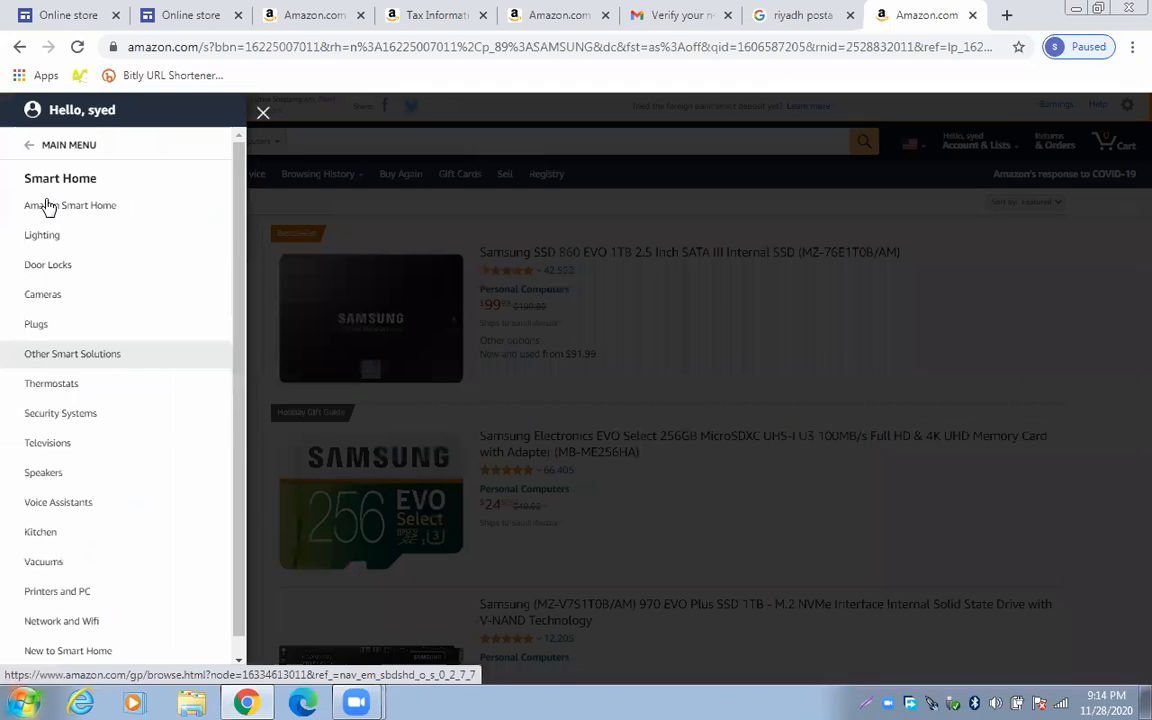
pyautogui.click(38, 150)
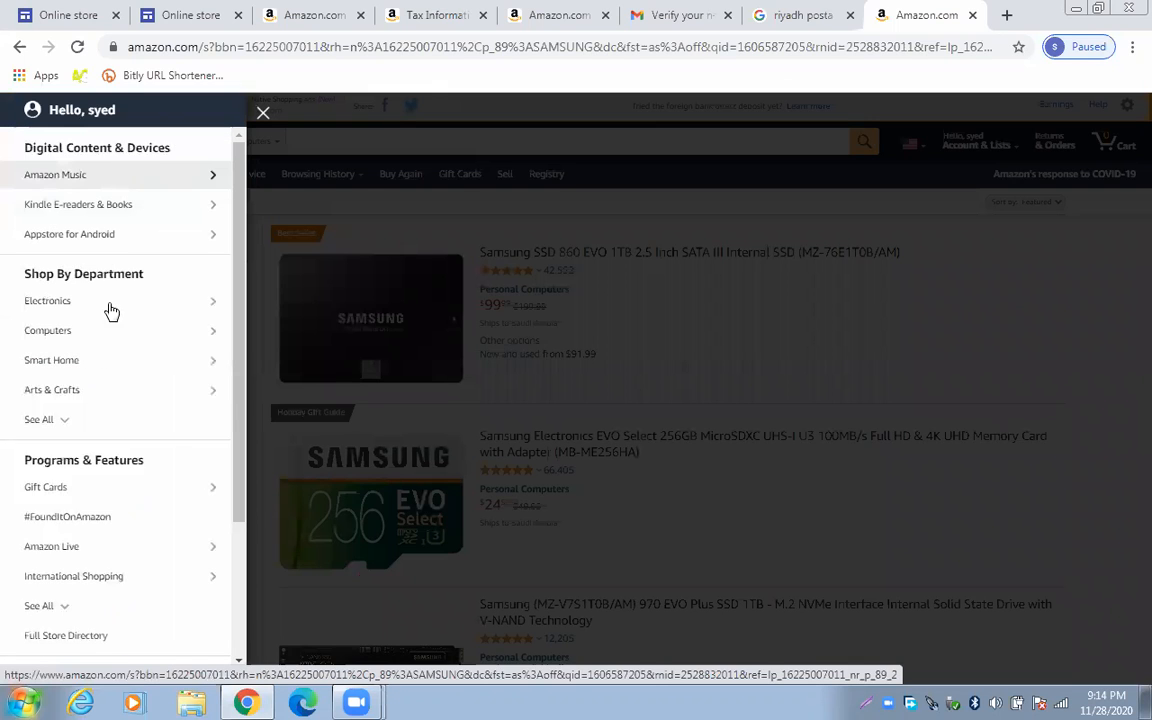
pyautogui.scroll(-2, 108, 507)
pyautogui.scroll(-1, 100, 400)
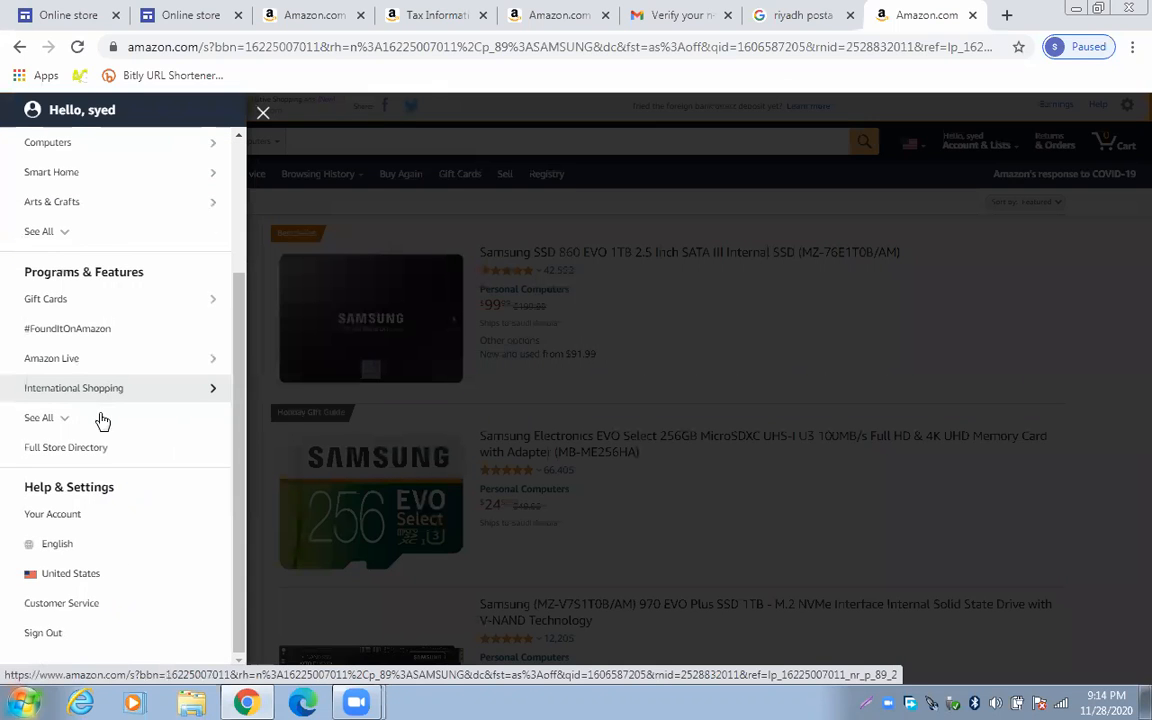
pyautogui.click(66, 418)
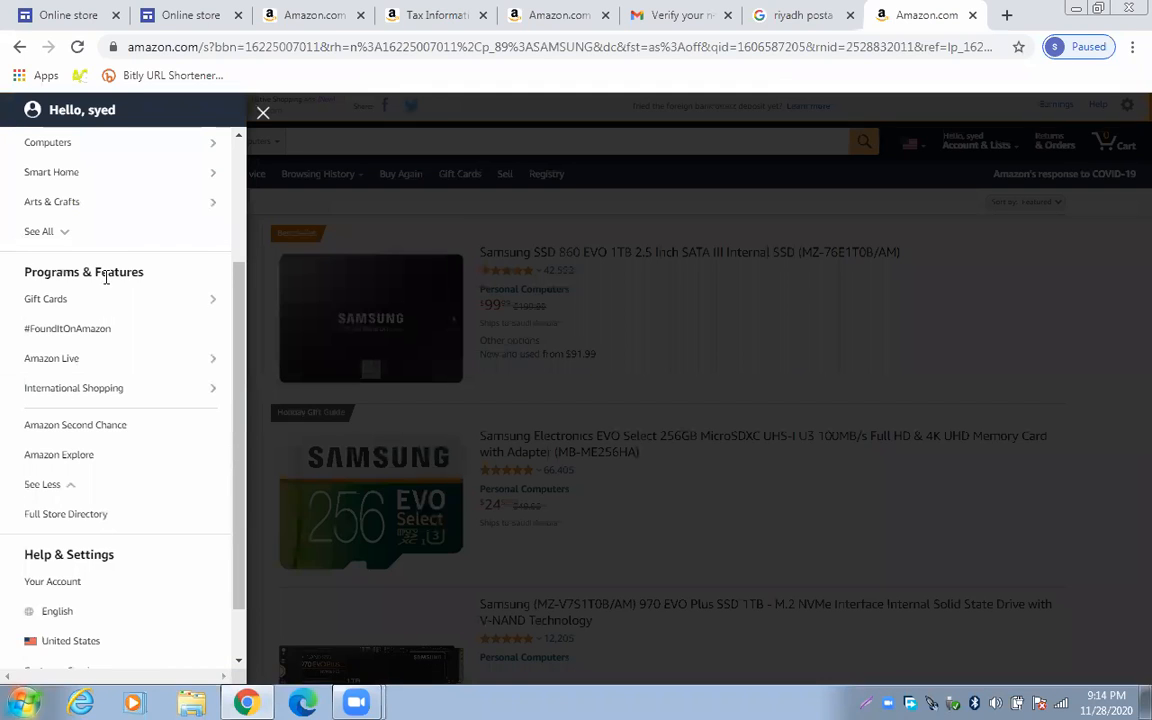
pyautogui.scroll(2, 100, 290)
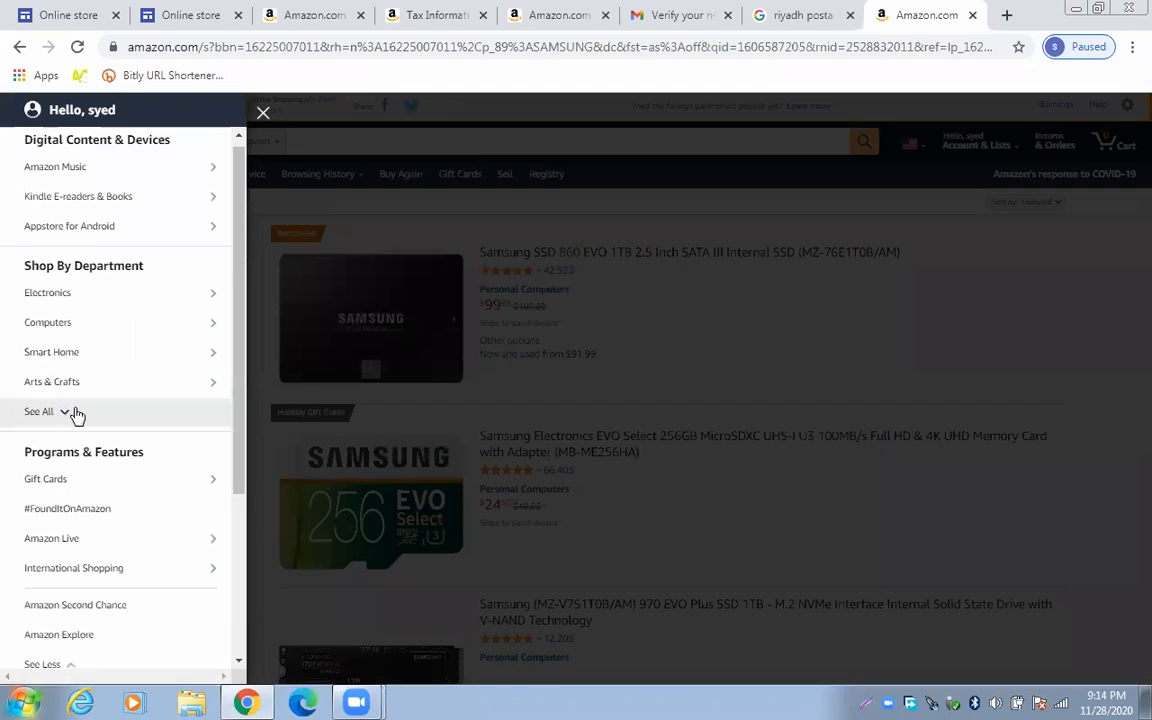
pyautogui.click(75, 418)
# Open Computers, then Computers & Tablets, led by the Acer Aspire 5 Slim Laptop at $364.99
pyautogui.scroll(-1, 77, 433)
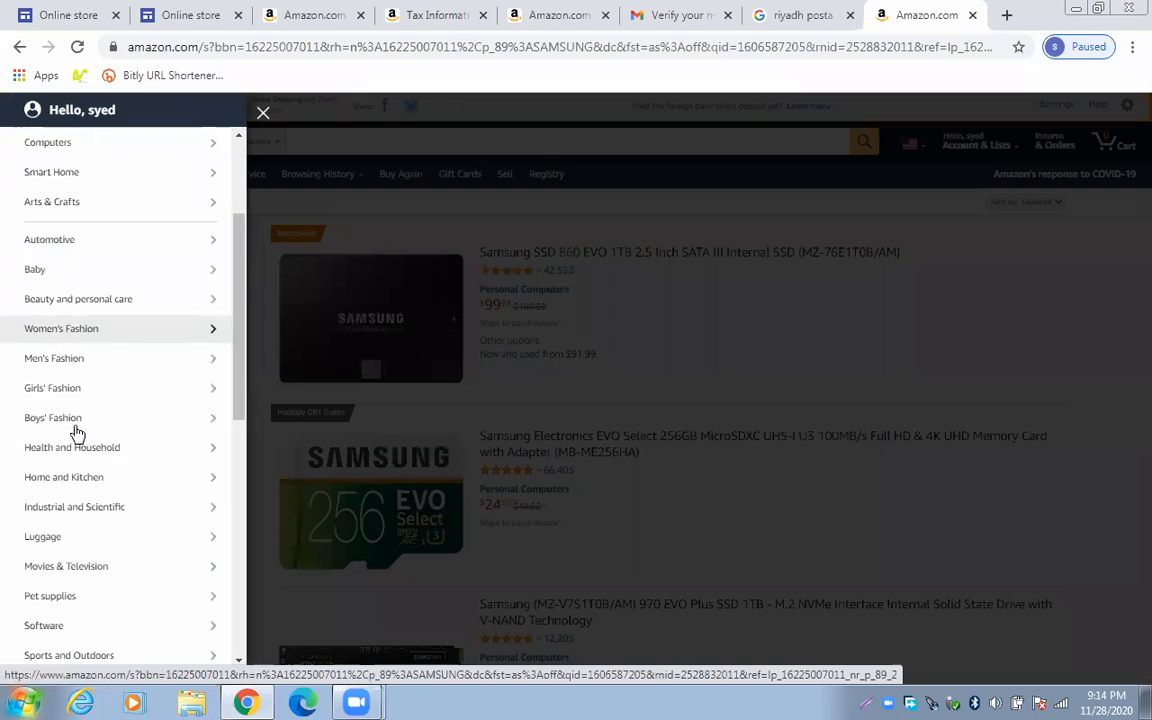
pyautogui.scroll(-2, 77, 433)
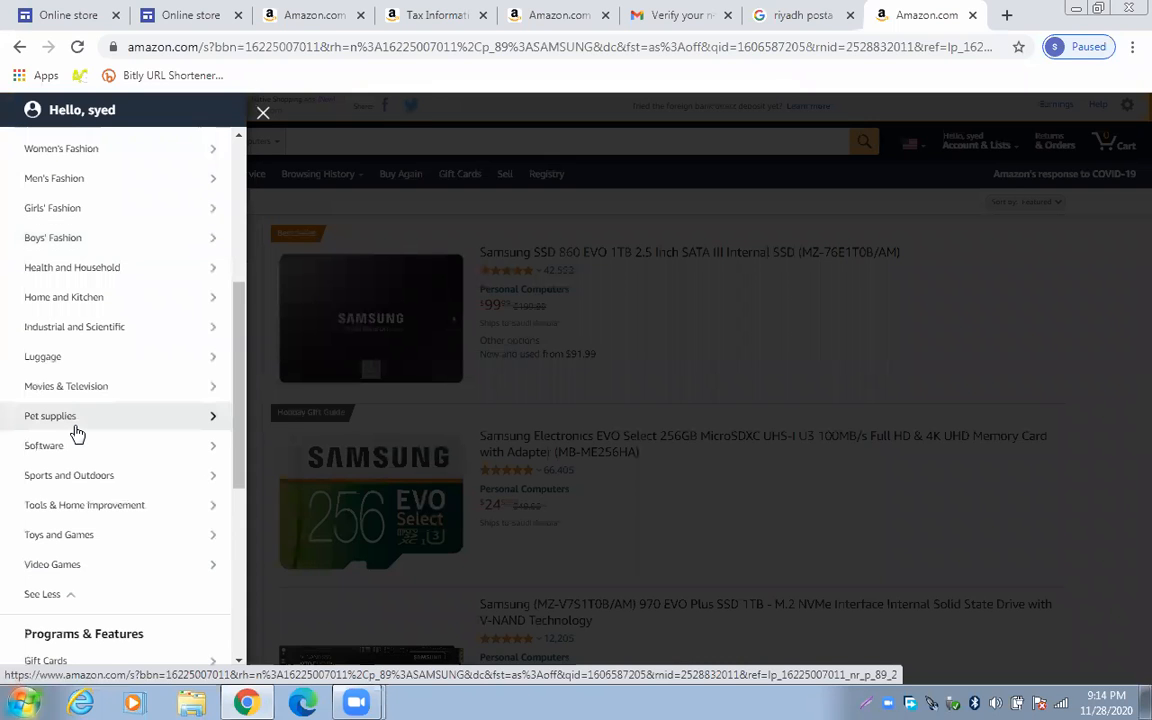
pyautogui.scroll(2, 77, 433)
pyautogui.scroll(1, 77, 433)
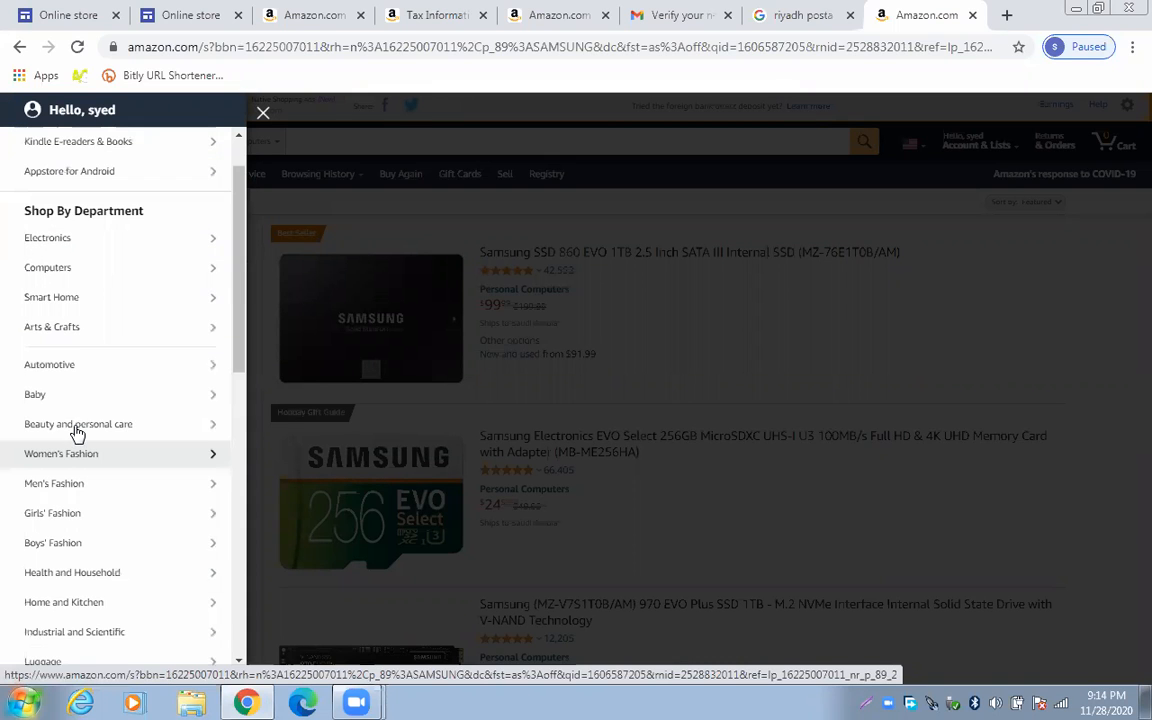
pyautogui.scroll(1, 77, 433)
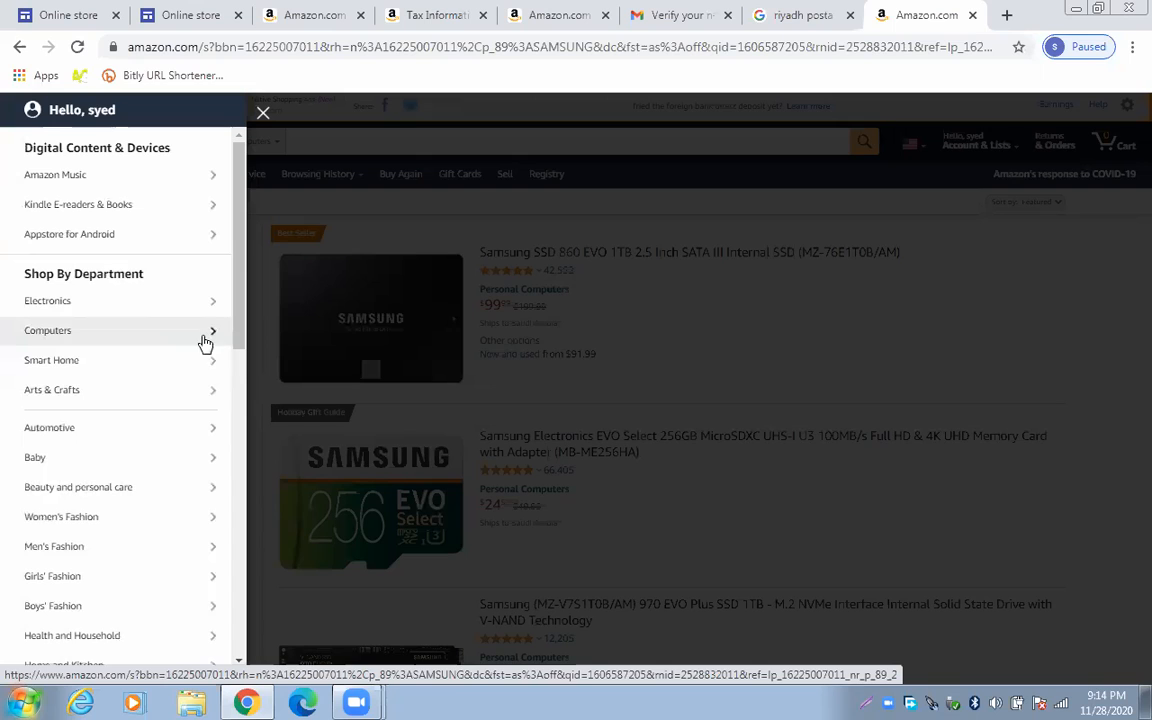
pyautogui.click(90, 330)
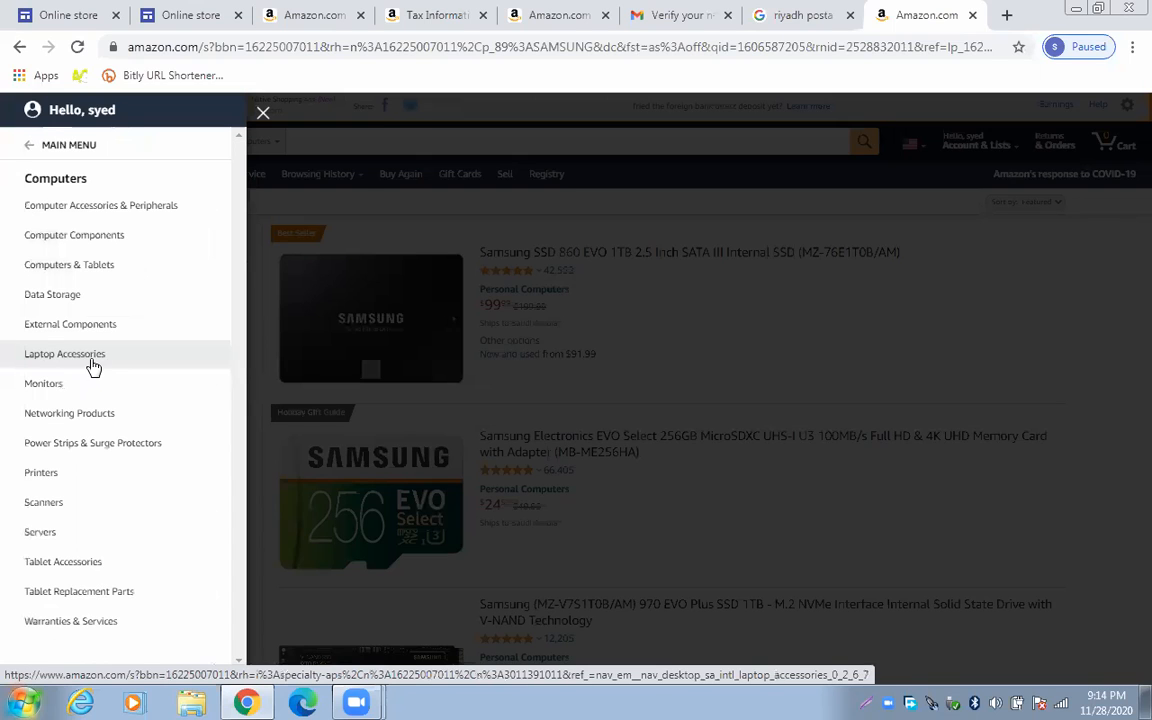
pyautogui.click(85, 266)
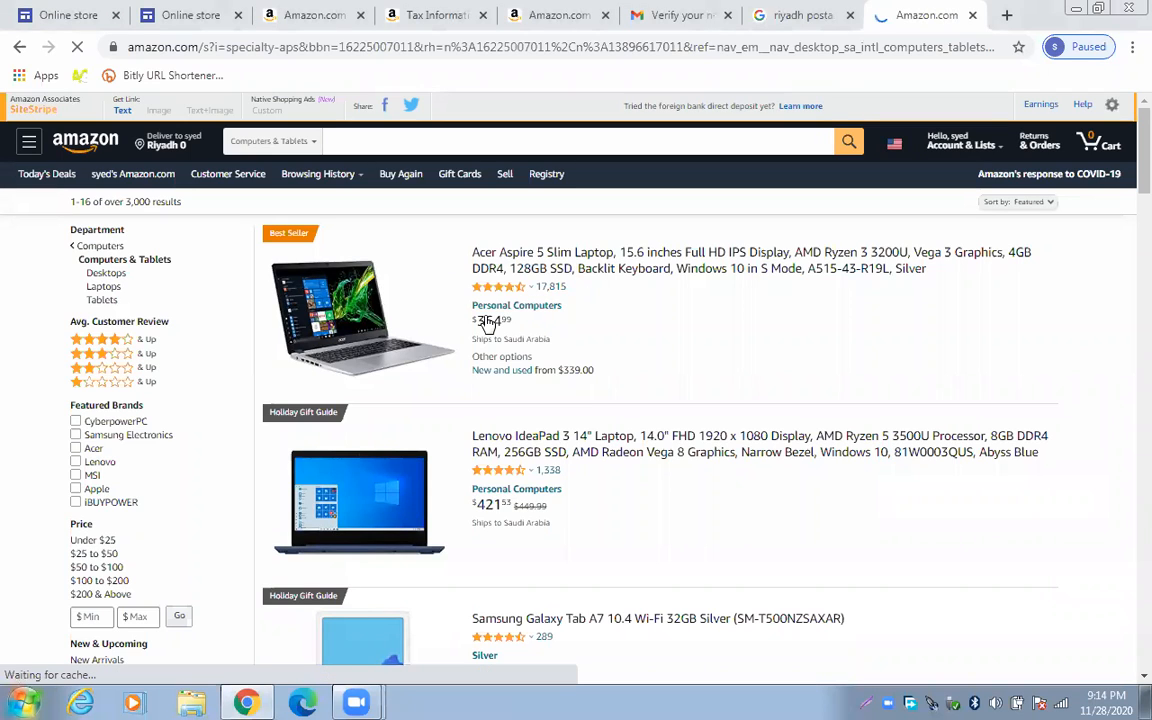
# Open the Acer Aspire 5 Slim Laptop page and bring up SiteStripe's Text link panel
pyautogui.click(351, 301)
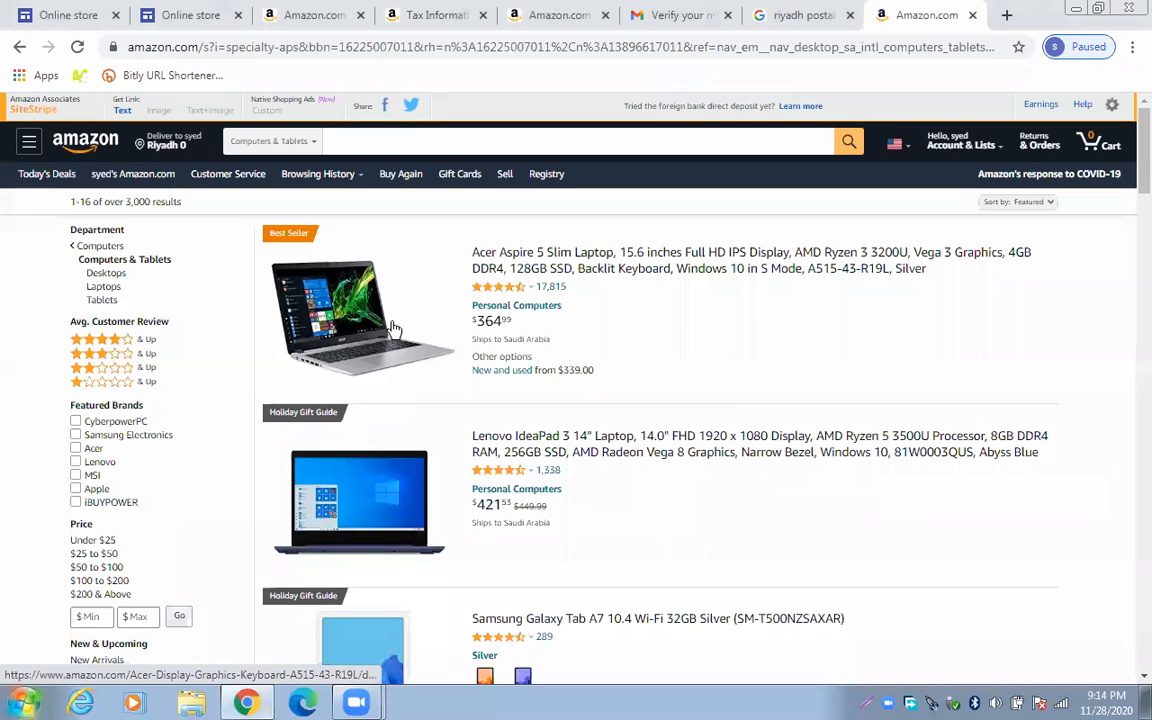
pyautogui.click(385, 322)
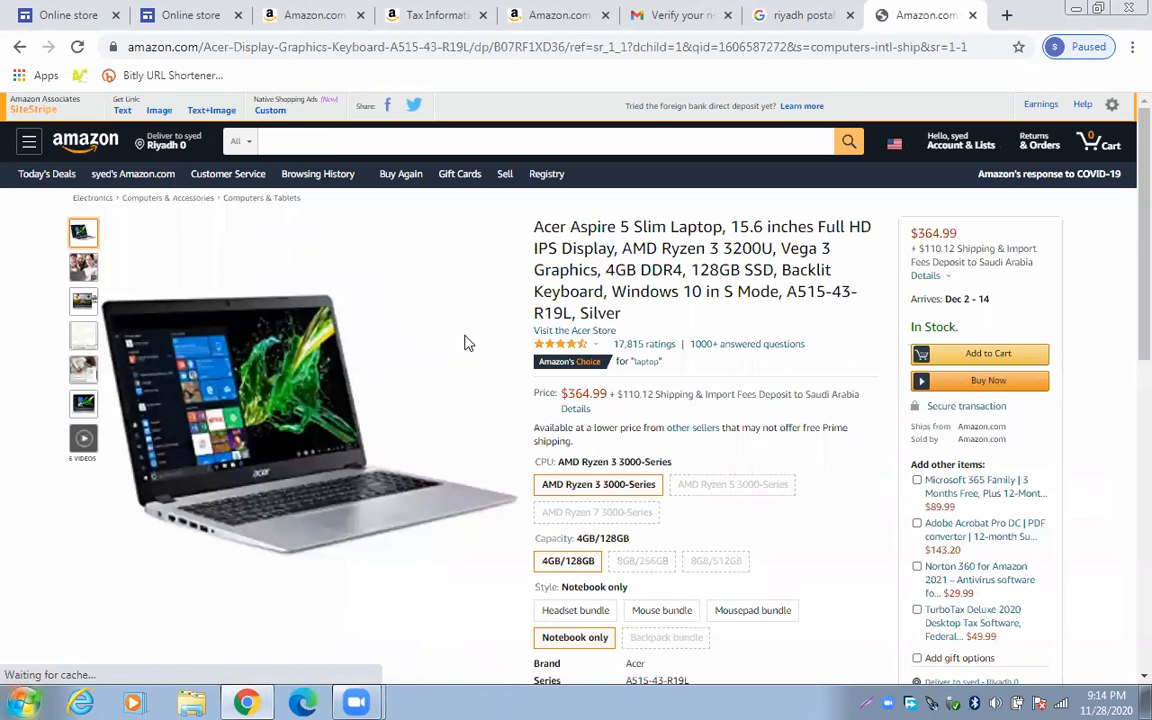
pyautogui.click(123, 112)
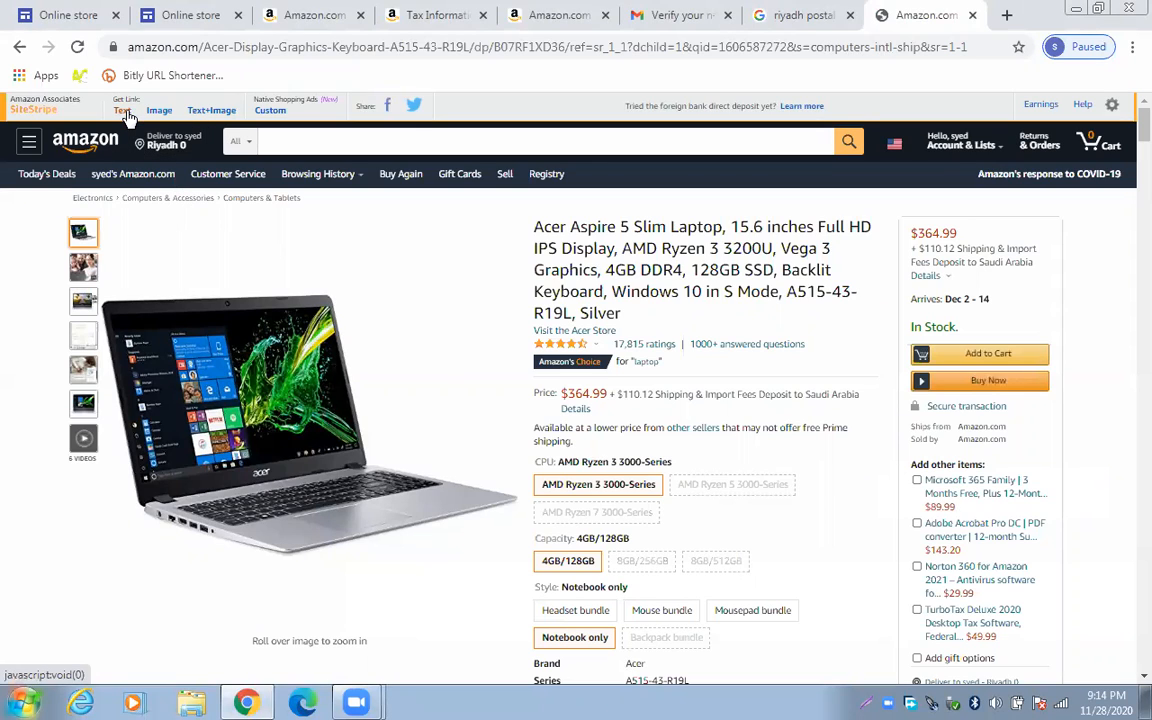
pyautogui.click(121, 112)
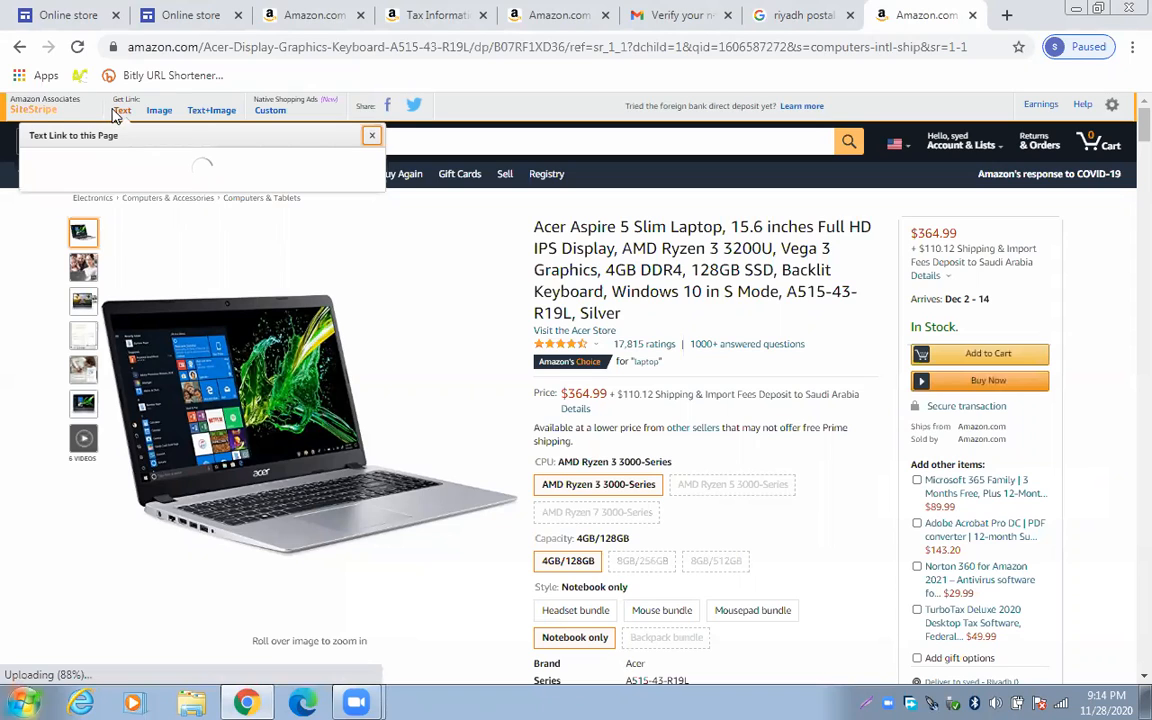
# Select the short affiliate link in the popup and copy it
pyautogui.click(160, 244)
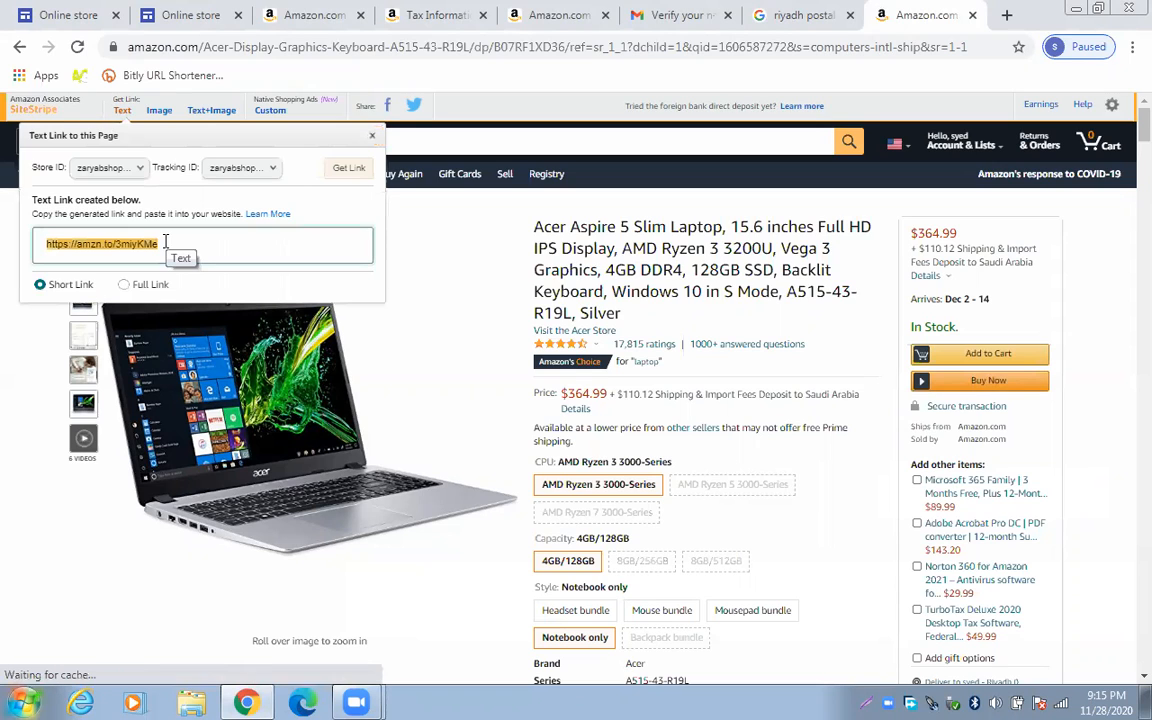
pyautogui.moveTo(156, 243); pyautogui.dragTo(48, 246)
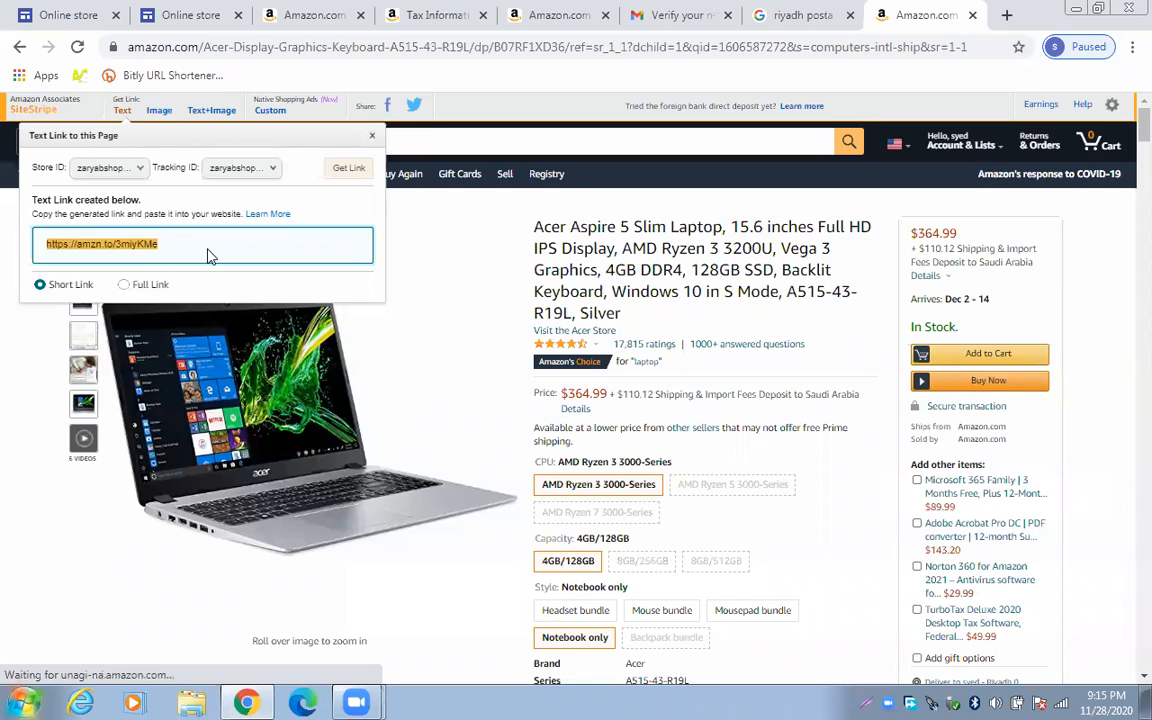
pyautogui.rightClick(76, 240)
pyautogui.click(266, 249)
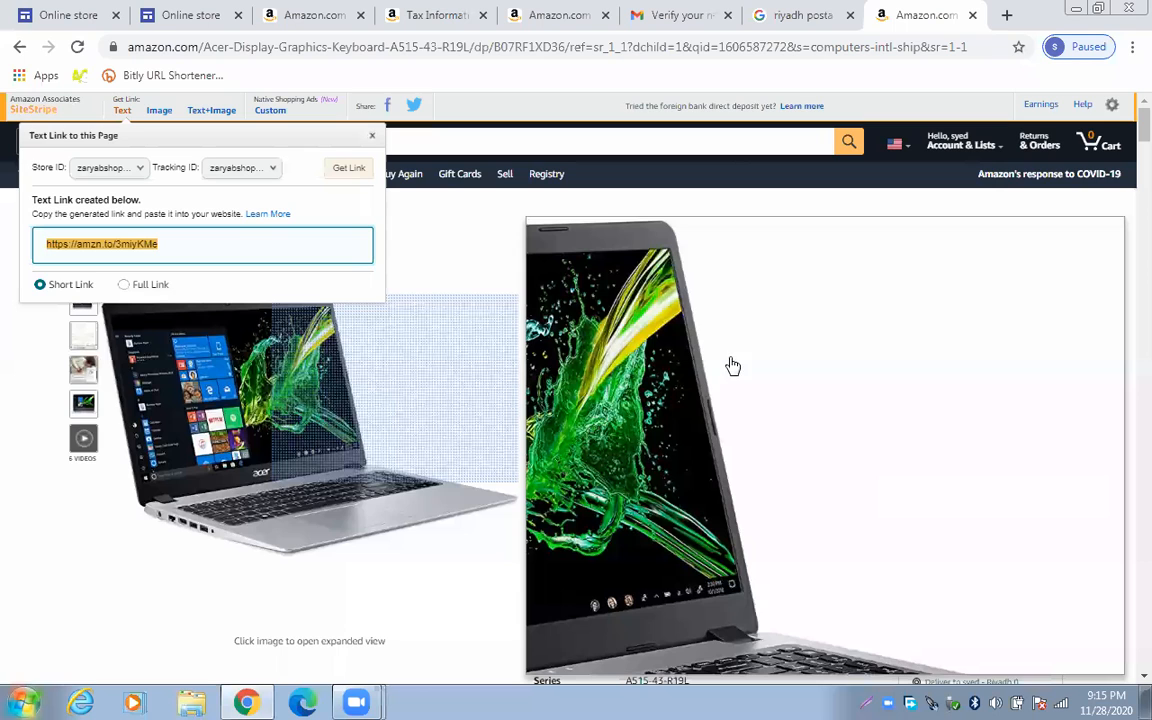
# Save the enlarged Acer laptop photo as a JPEG into Downloads
pyautogui.click(333, 426)
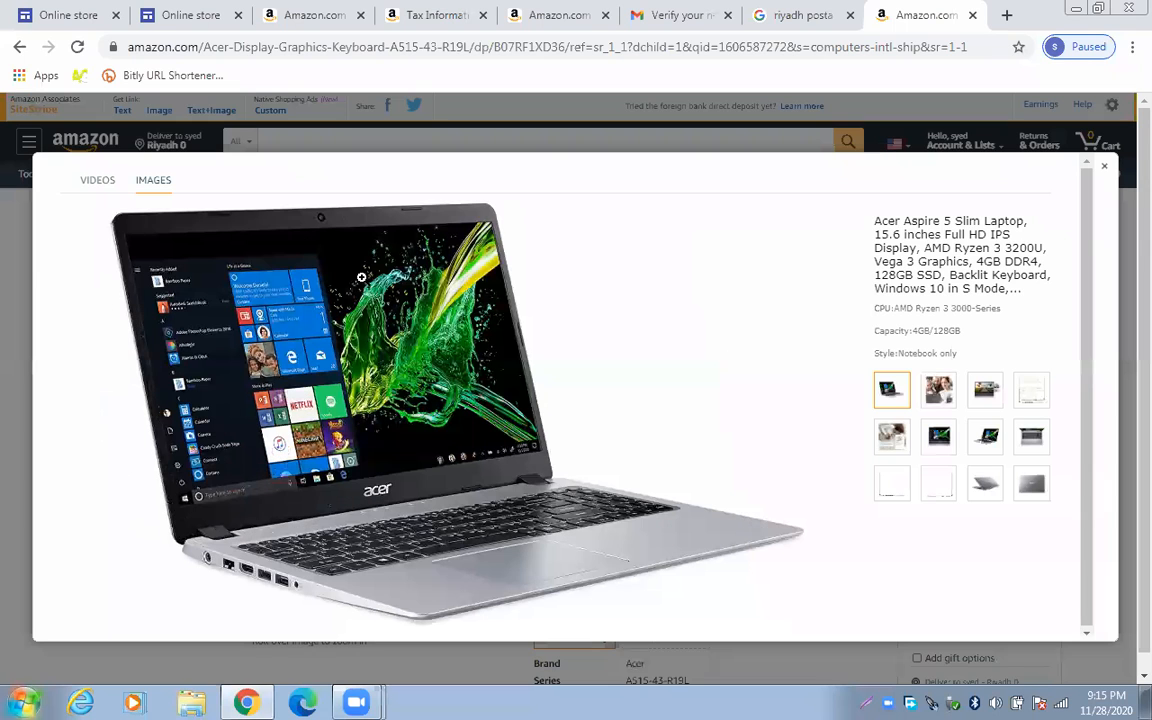
pyautogui.rightClick(383, 396)
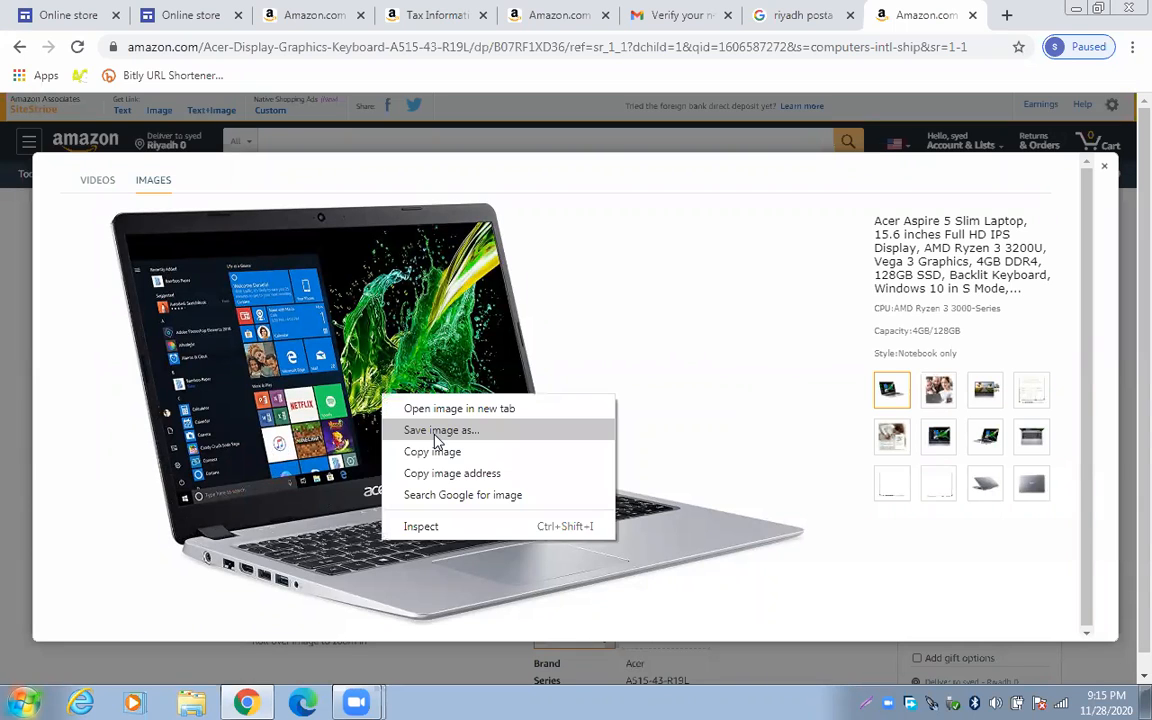
pyautogui.click(433, 433)
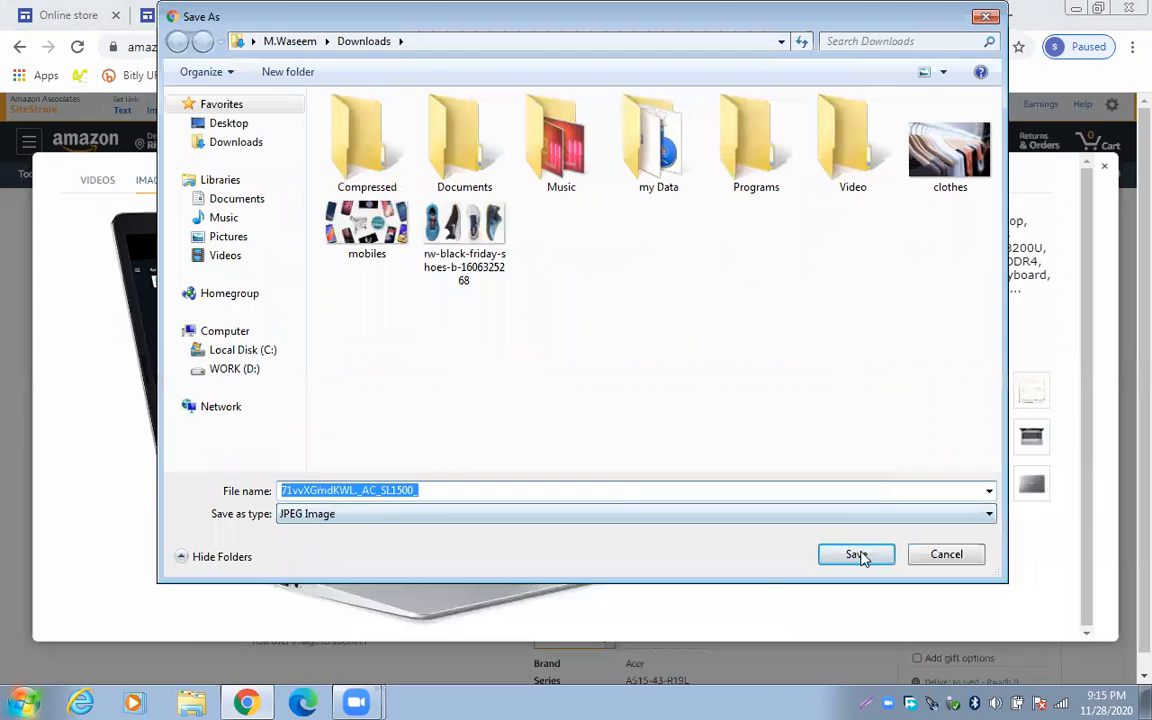
pyautogui.click(856, 555)
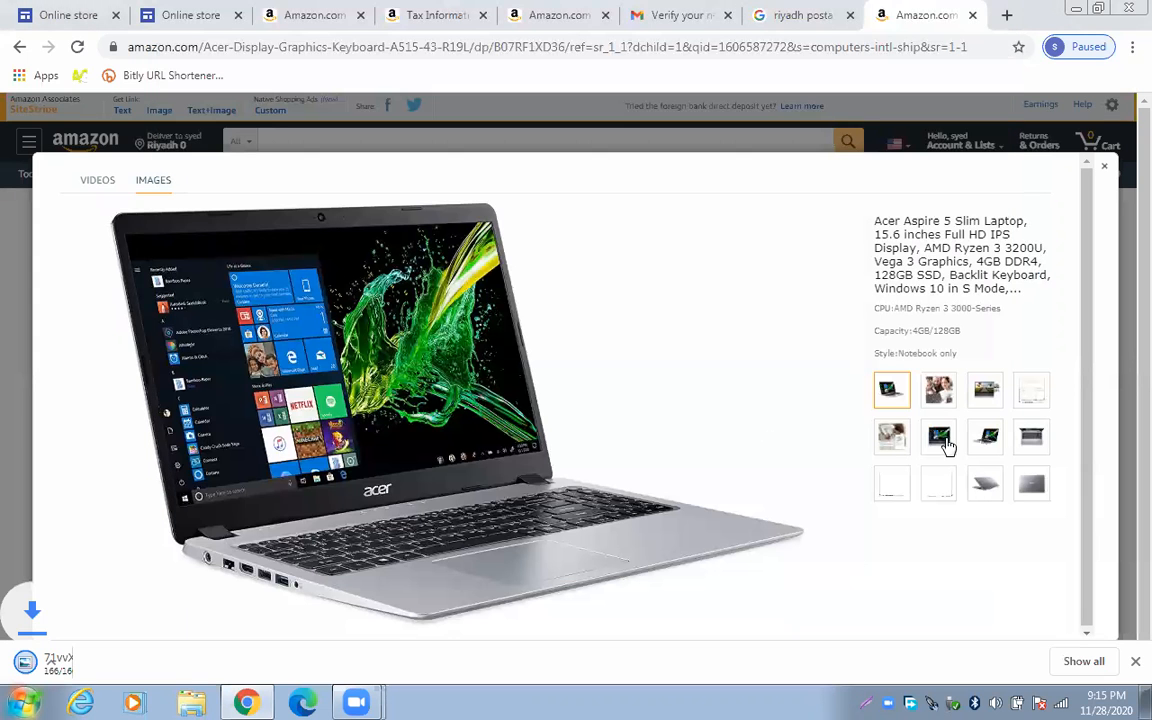
# Save a second Acer laptop photo as a JPEG, then close the image viewer
pyautogui.click(980, 445)
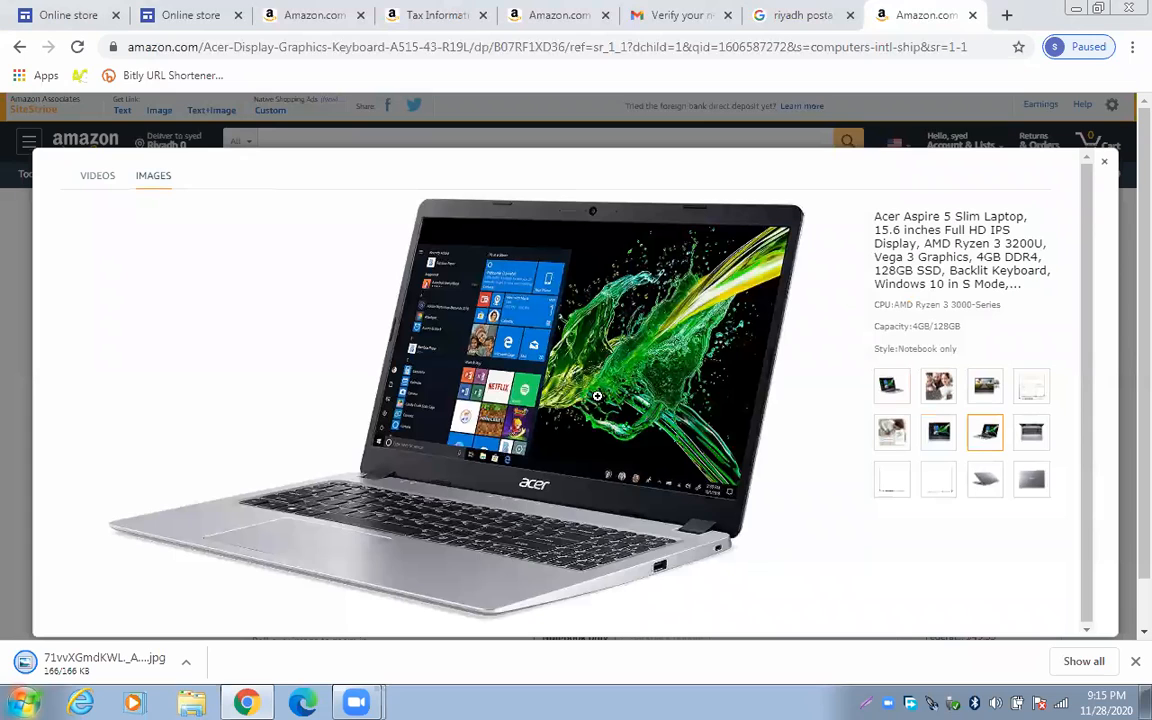
pyautogui.rightClick(597, 397)
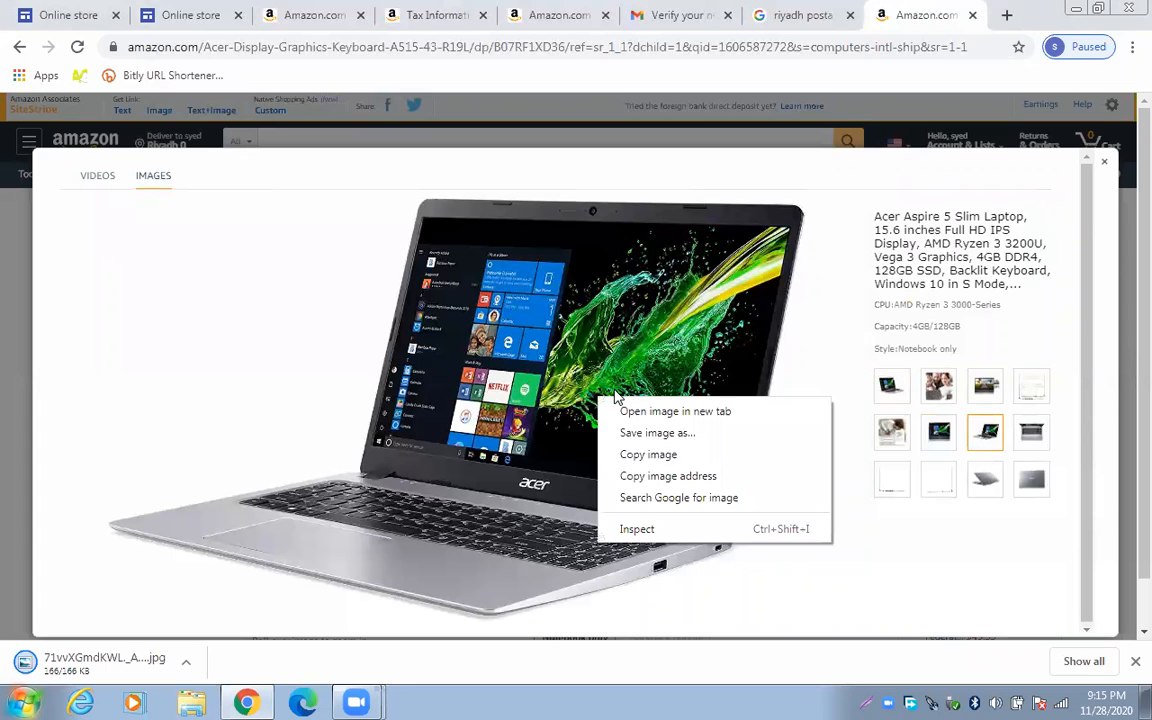
pyautogui.click(640, 434)
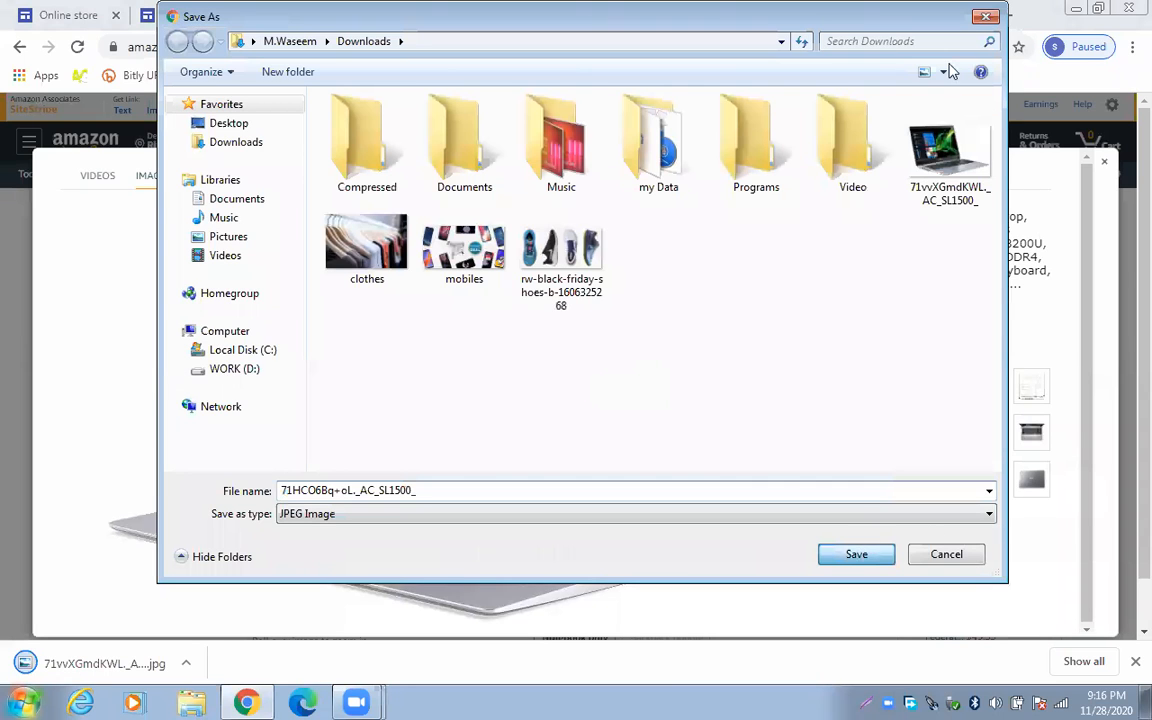
pyautogui.press('Return')
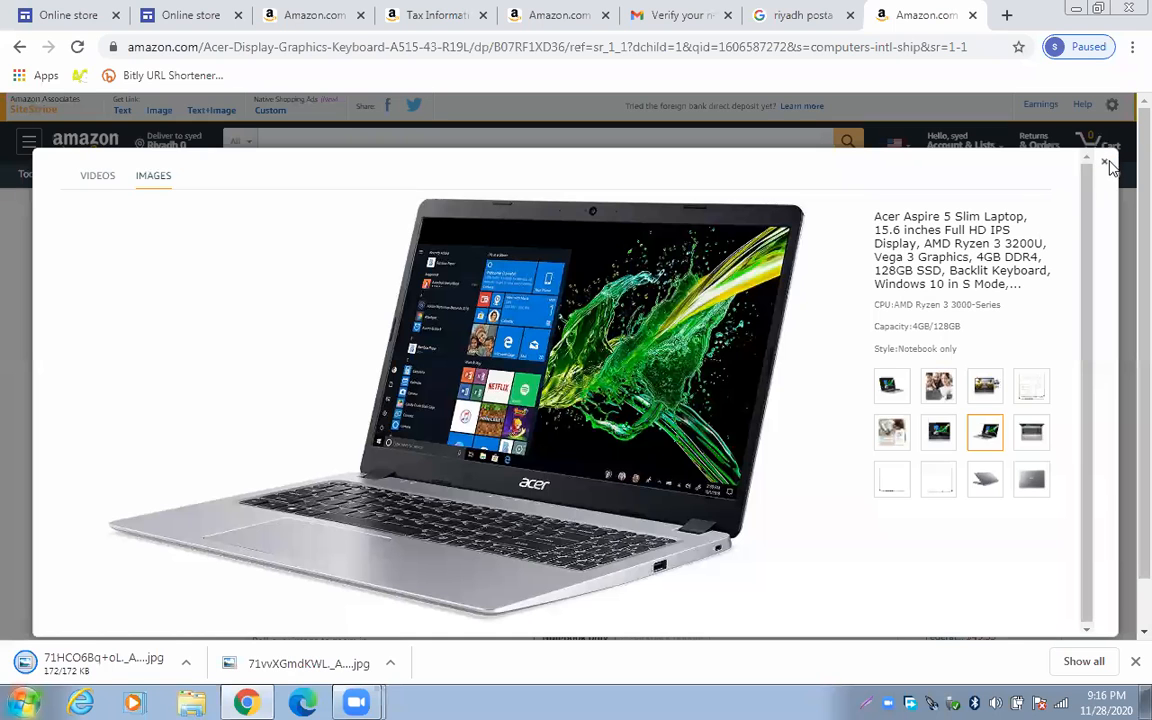
pyautogui.click(1104, 162)
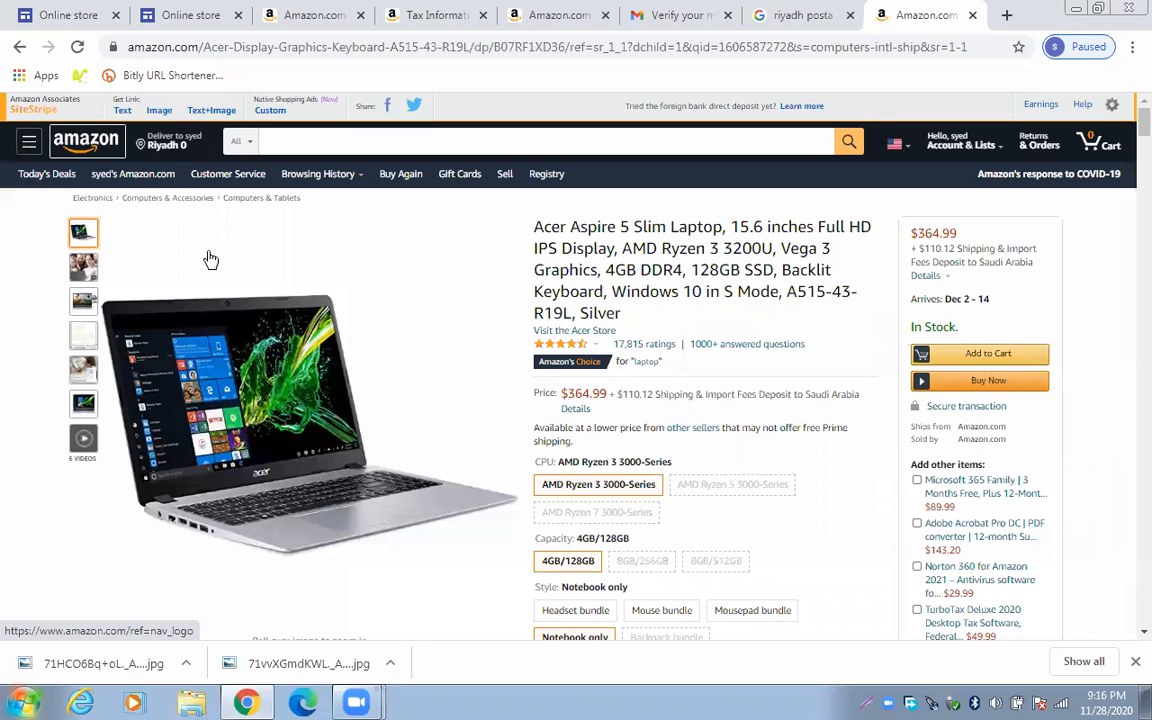
# Scroll the Amazon home page and open the white Apple Lightning to USB Cable (1 m) listing
pyautogui.moveTo(342, 285)
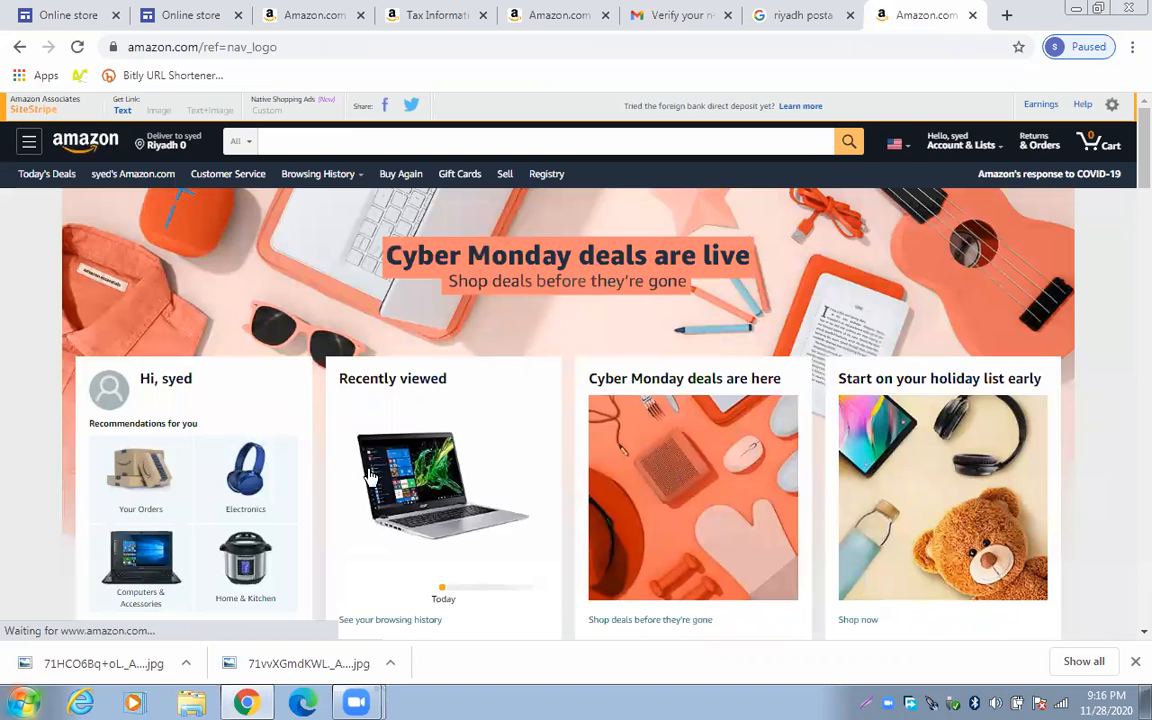
pyautogui.scroll(-2, 360, 460)
pyautogui.scroll(-2, 424, 437)
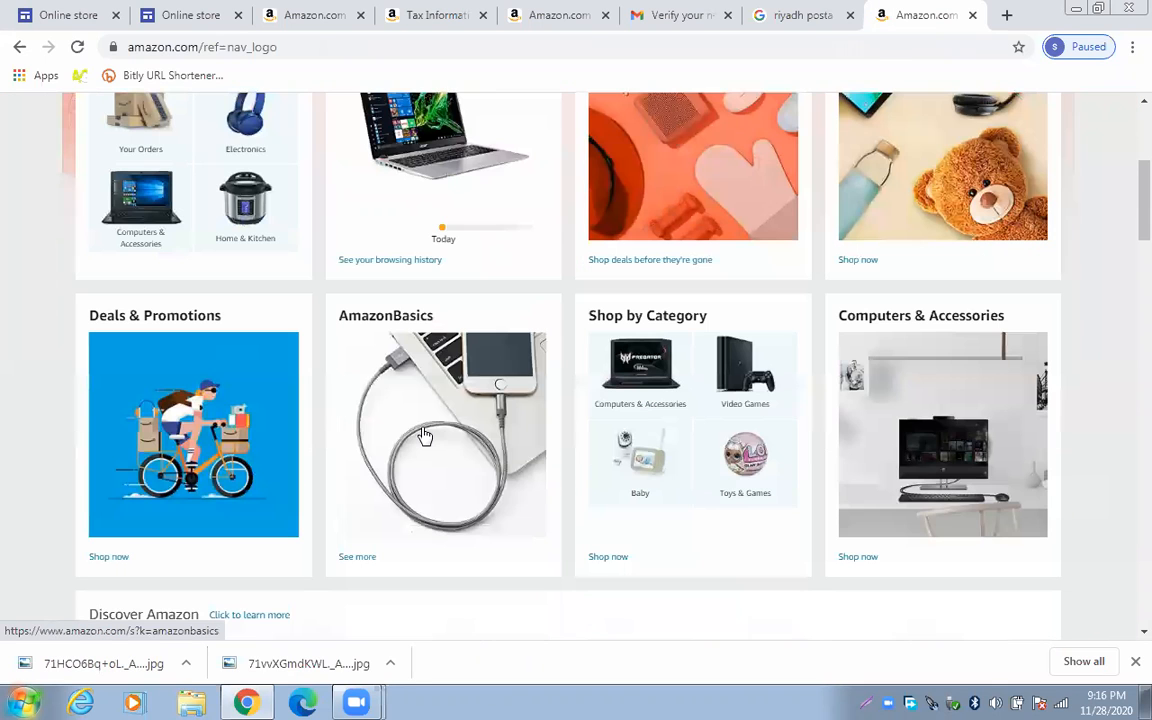
pyautogui.scroll(-6, 424, 437)
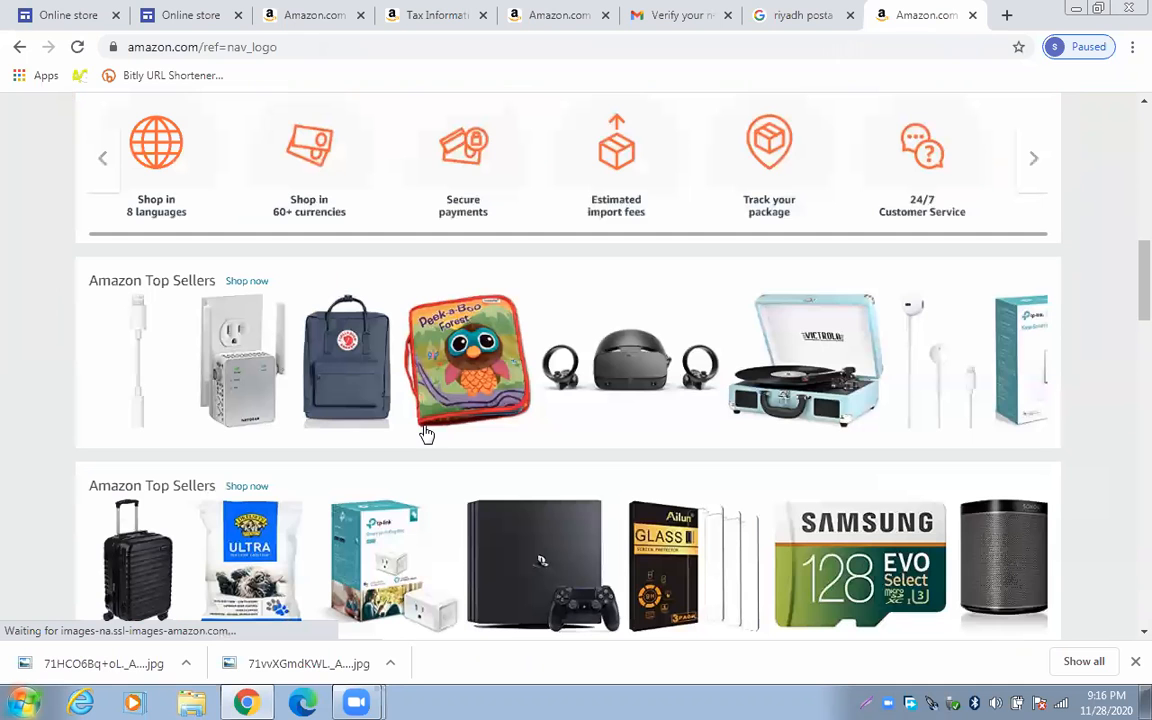
pyautogui.scroll(-3, 424, 430)
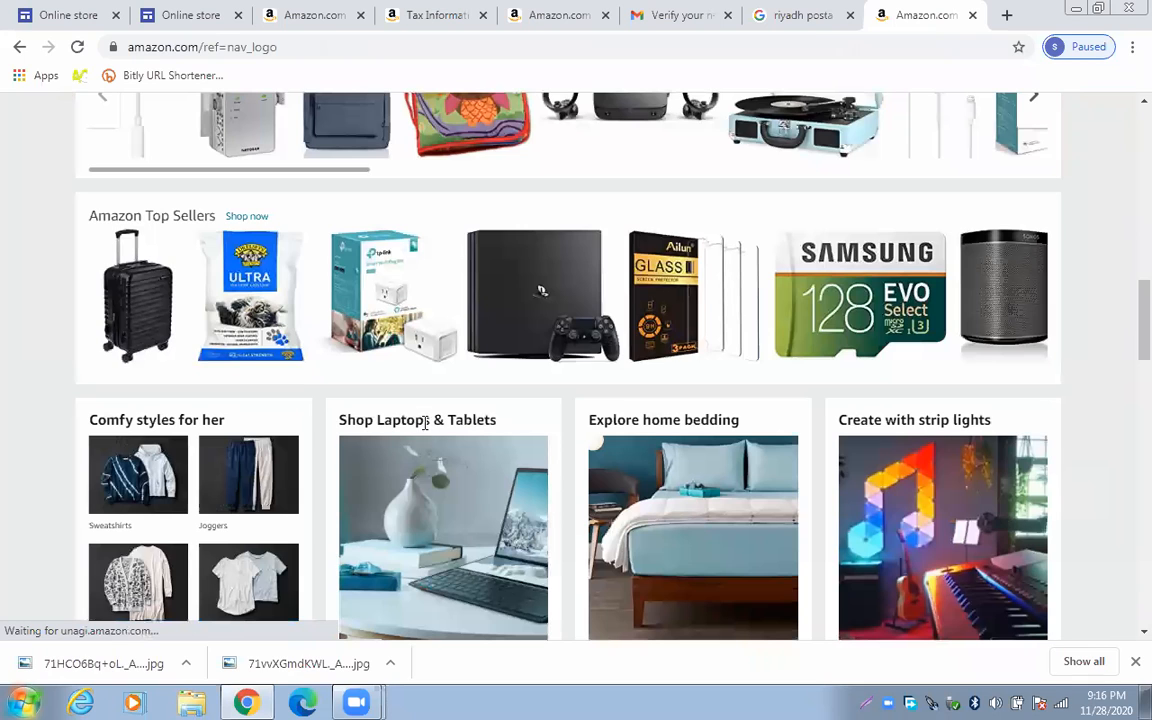
pyautogui.scroll(-4, 426, 428)
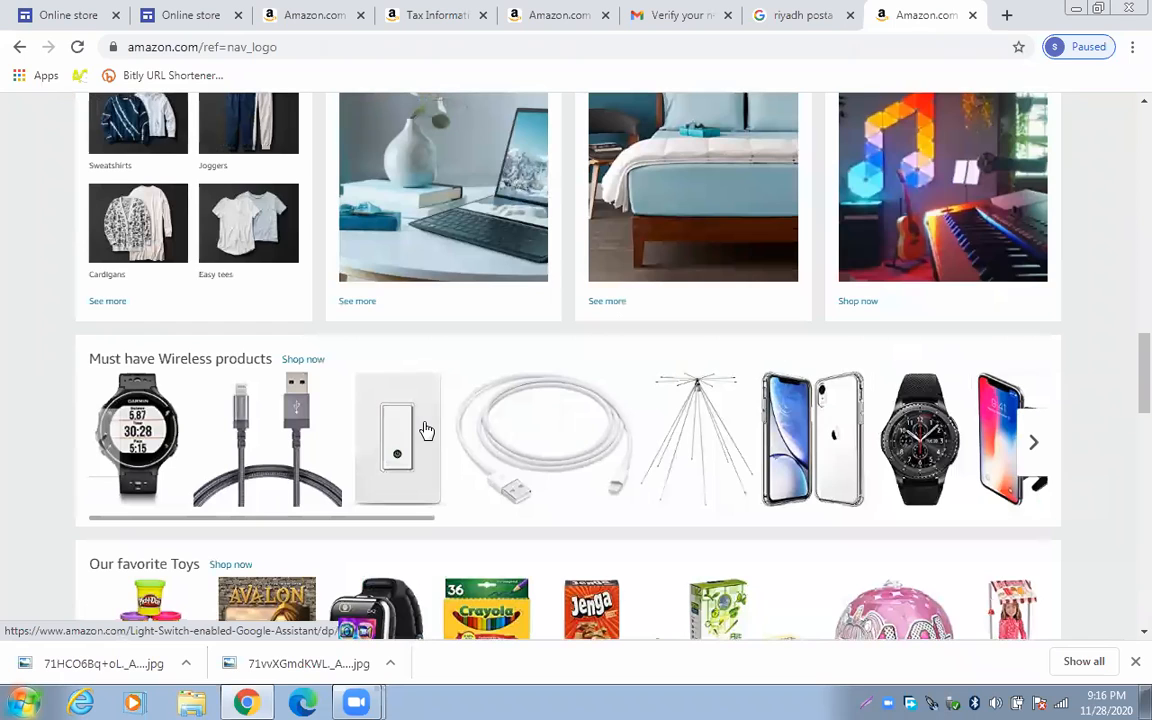
pyautogui.click(518, 445)
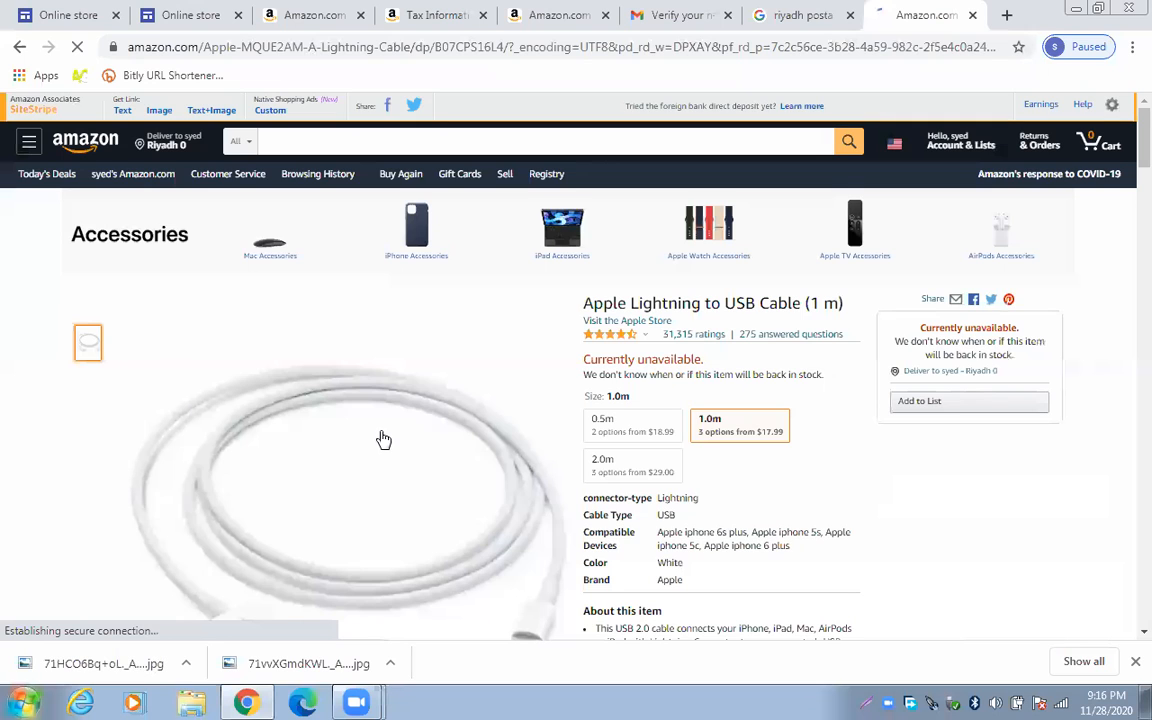
pyautogui.scroll(-1, 426, 339)
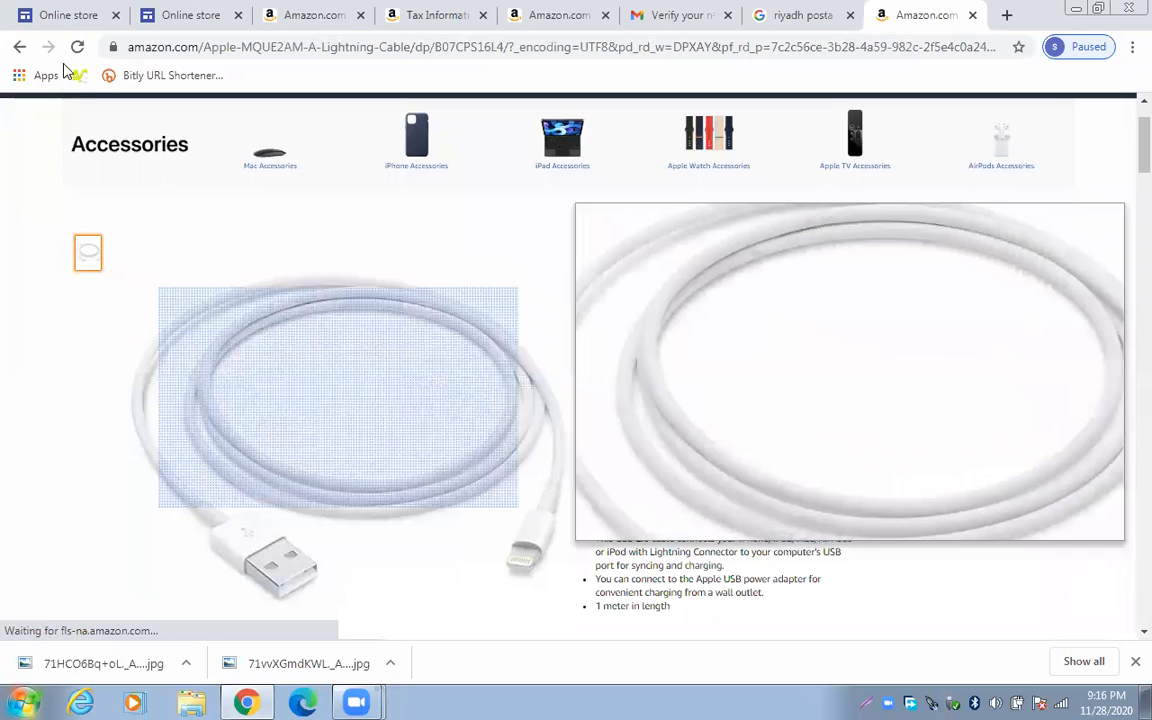
pyautogui.scroll(1, 306, 343)
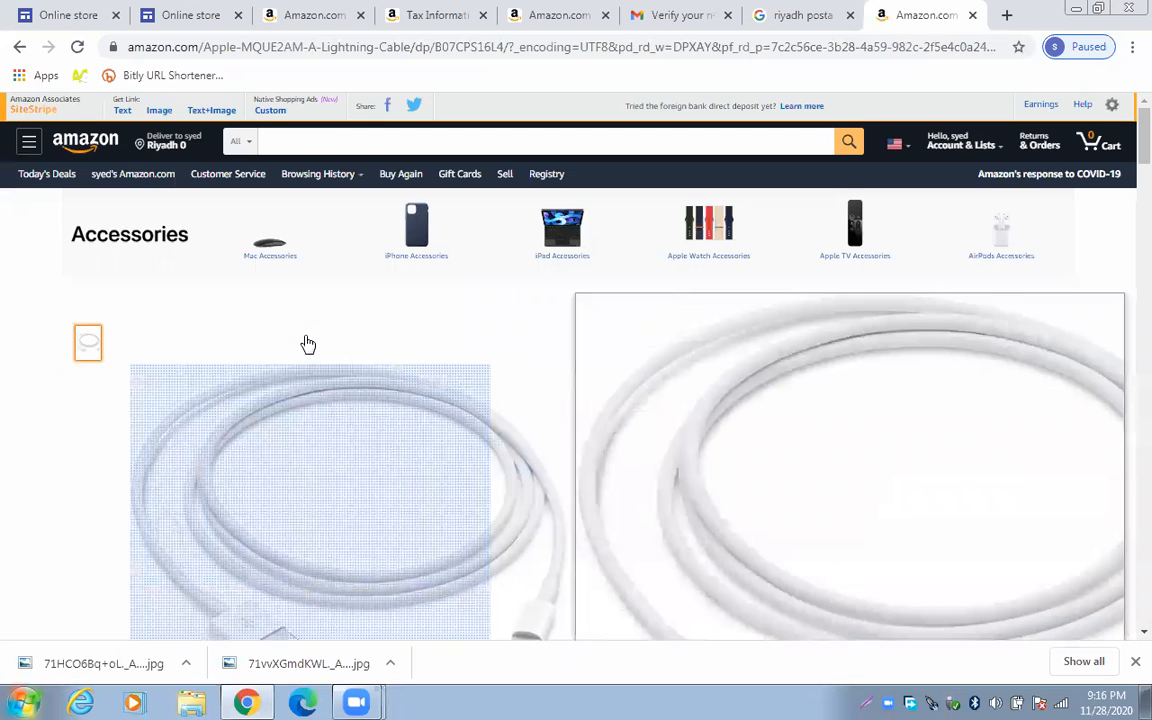
# Generate the Apple Lightning cable's short SiteStripe text link, then go to the Associates help tab
pyautogui.click(122, 110)
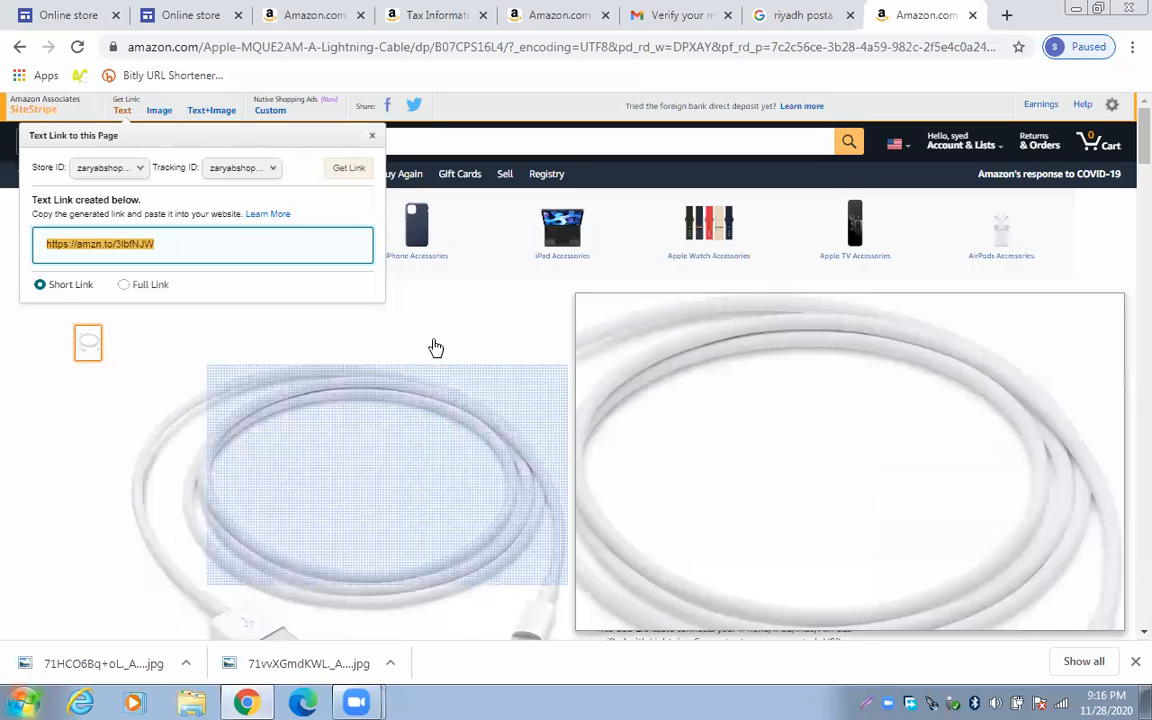
pyautogui.click(160, 244)
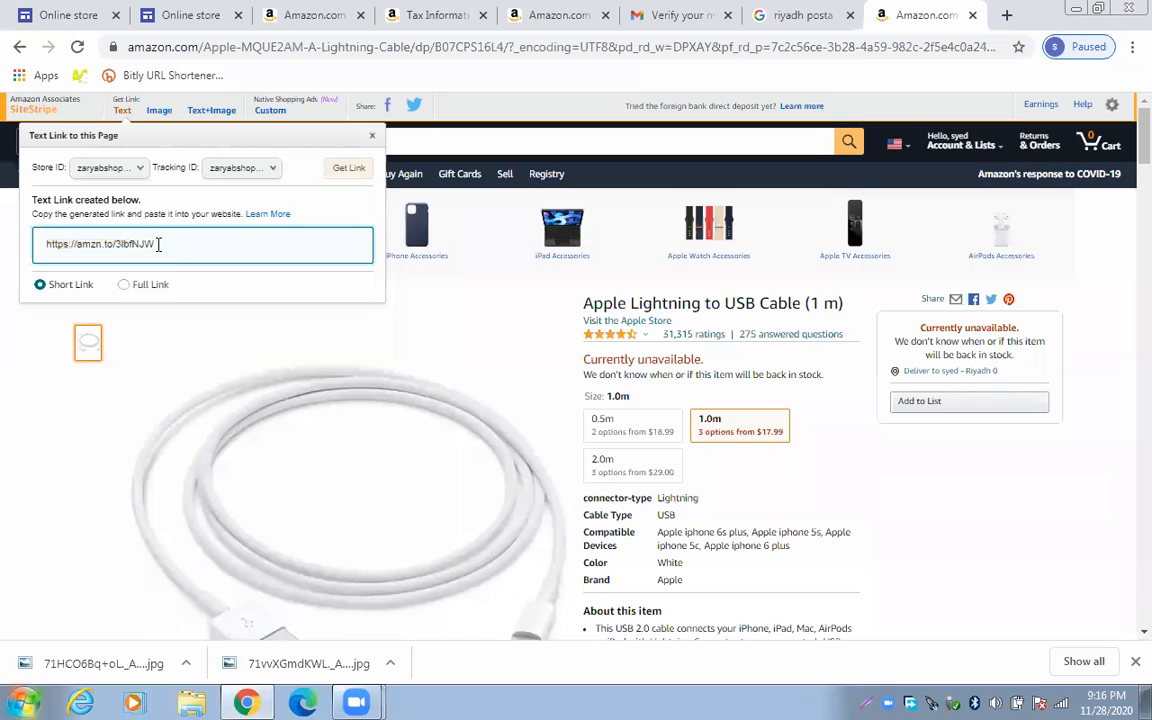
pyautogui.click(425, 14)
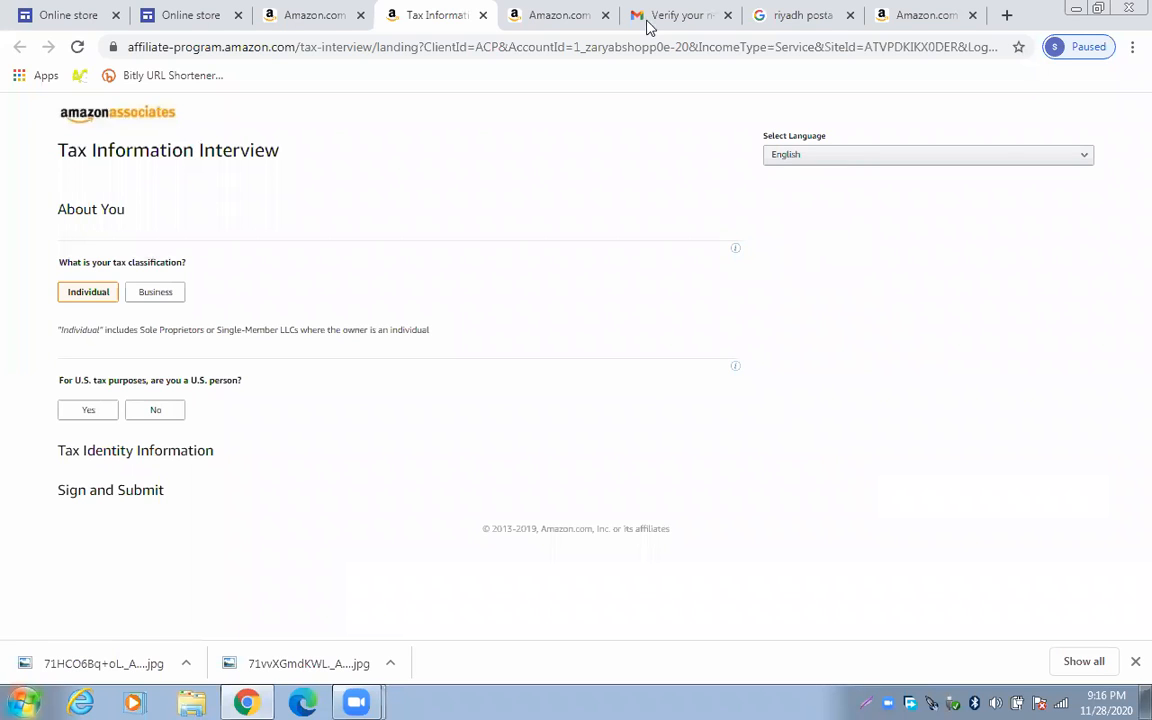
pyautogui.click(565, 20)
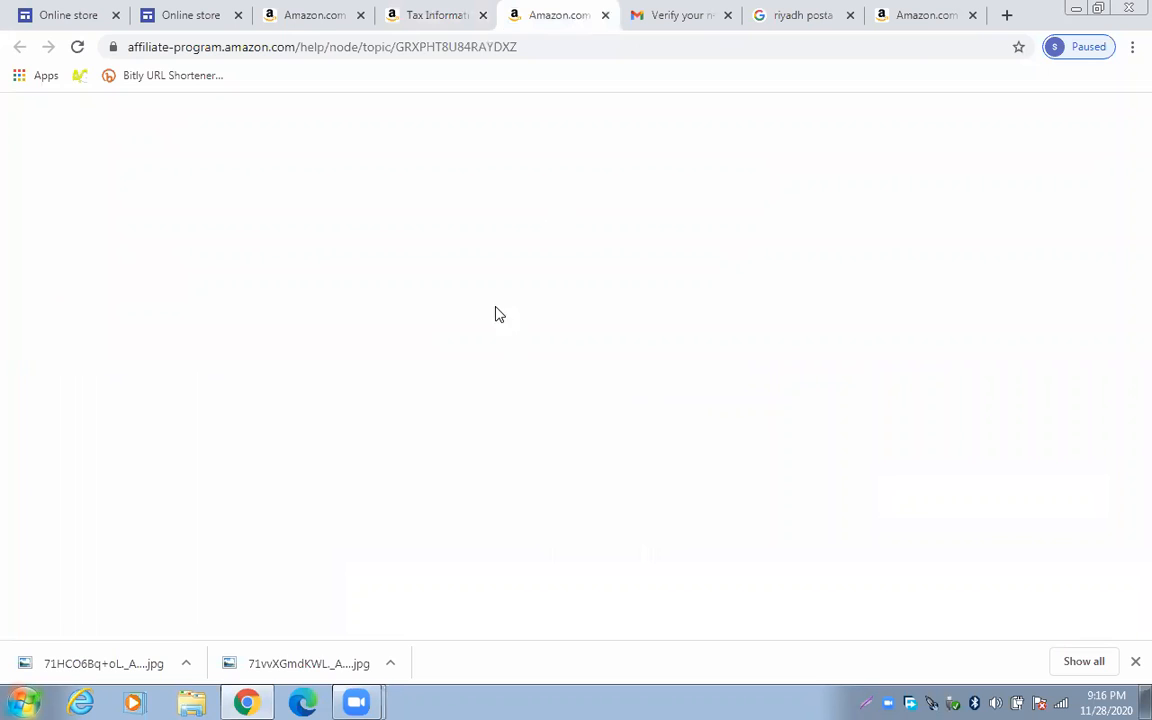
# Close the Tax Information tab
pyautogui.scroll(-2, 539, 309)
pyautogui.scroll(-1, 543, 299)
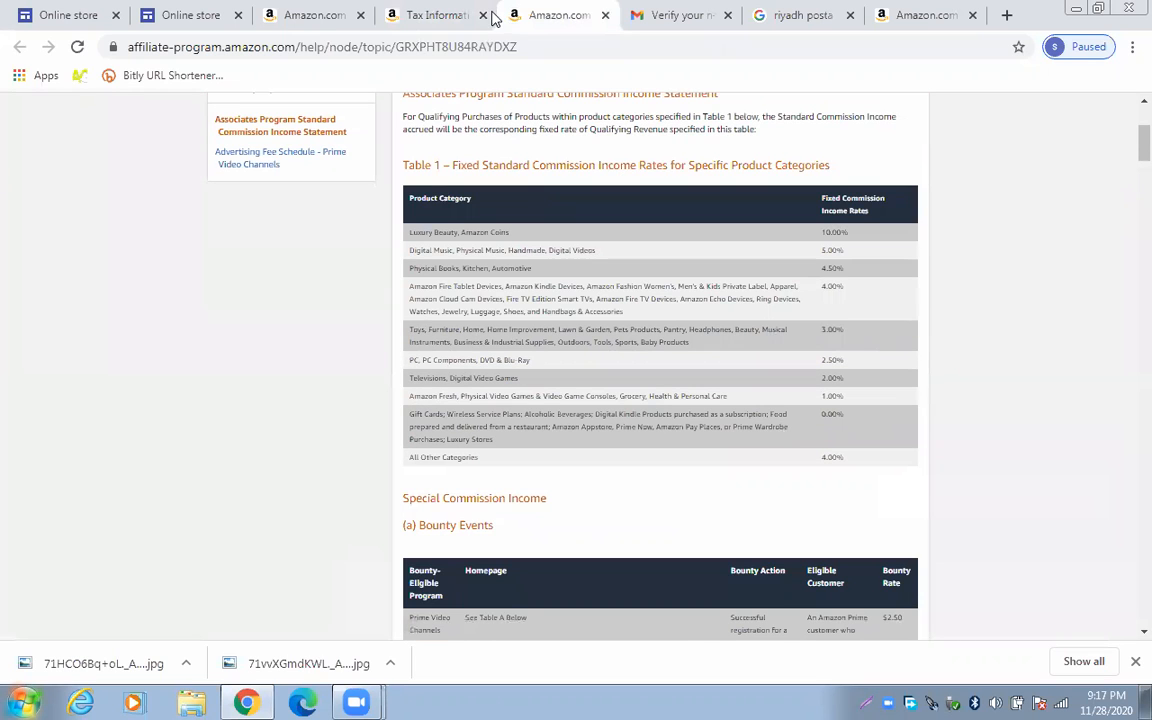
pyautogui.click(484, 15)
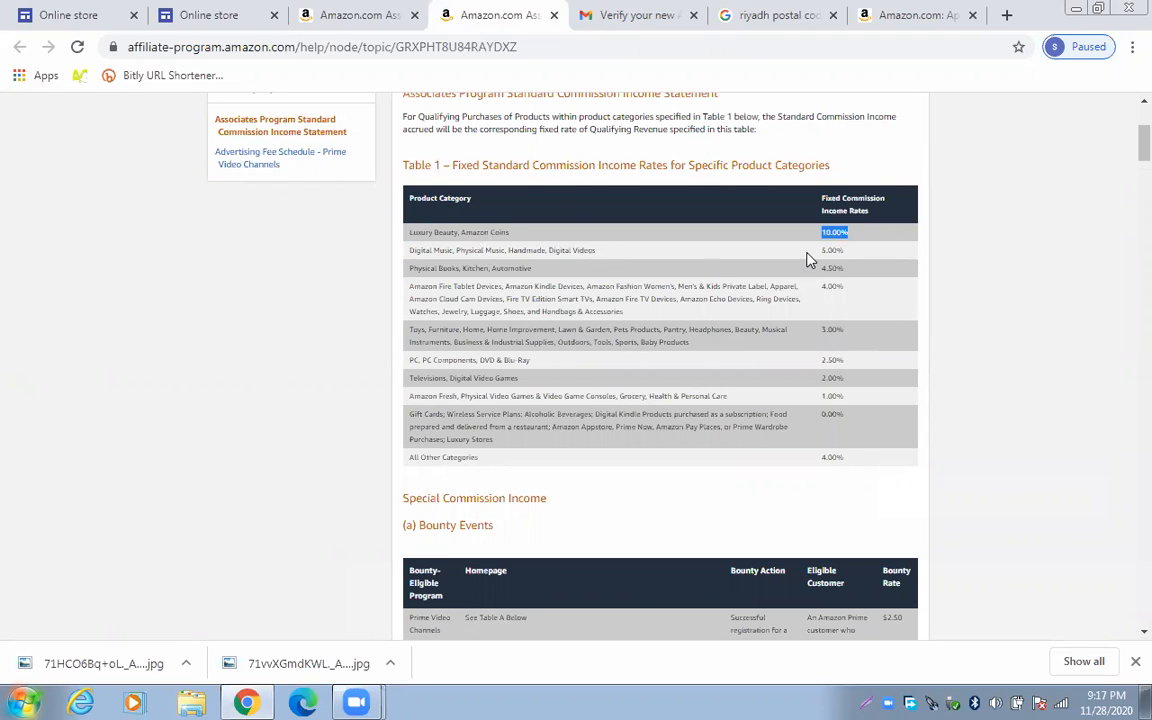
# Highlight the 5.00% digital music, 4.00% Amazon Fire devices and 3.00% Toys rates in Table 1
pyautogui.moveTo(846, 251); pyautogui.dragTo(820, 251)
pyautogui.moveTo(820, 267); pyautogui.dragTo(846, 296)
pyautogui.click(645, 368)
pyautogui.moveTo(805, 380); pyautogui.dragTo(828, 347)
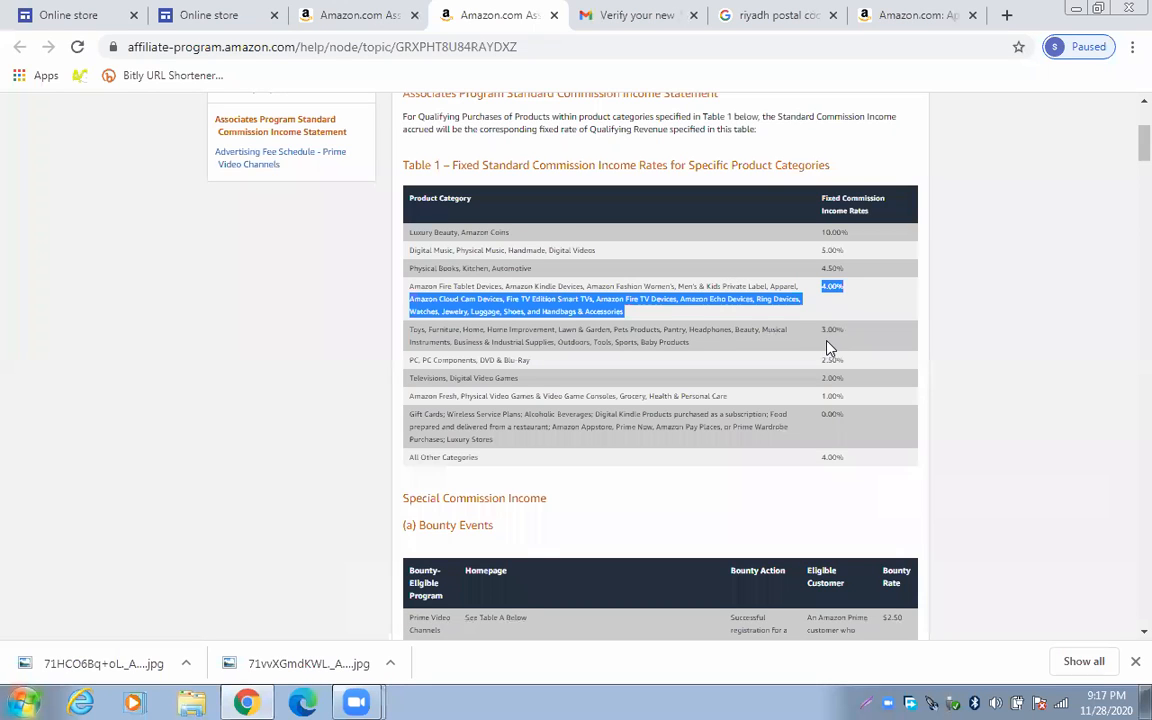
pyautogui.click(818, 346)
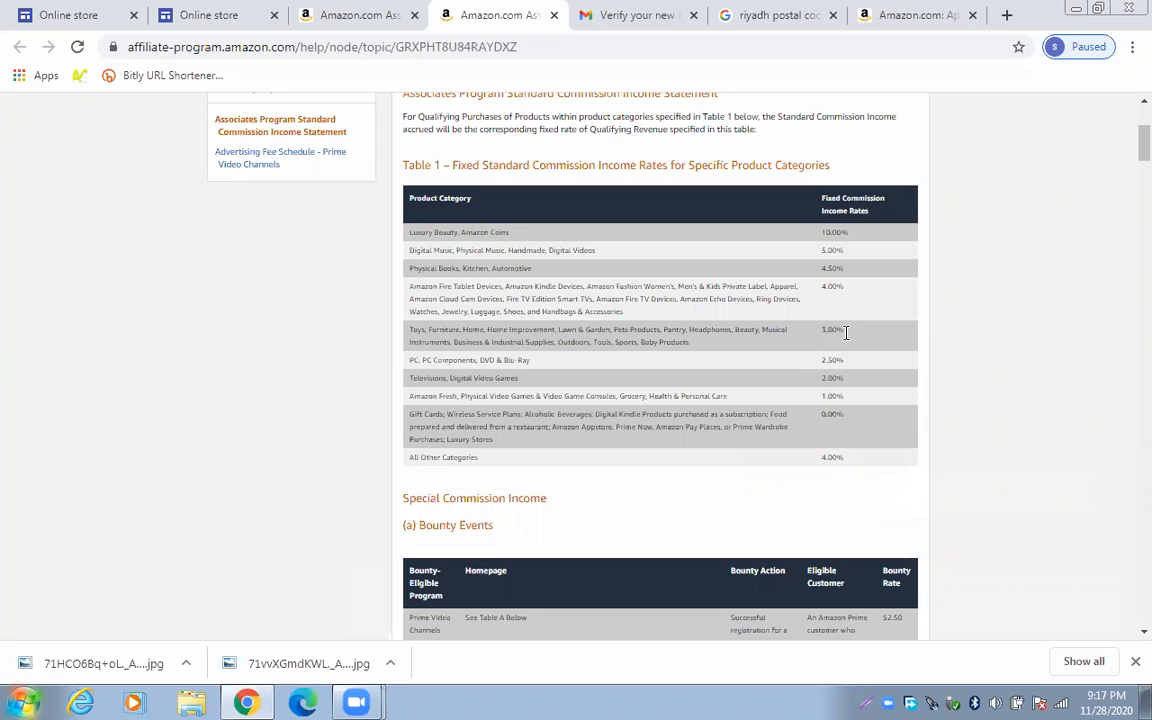
pyautogui.moveTo(840, 380); pyautogui.dragTo(835, 375)
pyautogui.click(647, 377)
# Scroll through the Bounty Events table on the commission help page
pyautogui.scroll(-1, 808, 468)
pyautogui.scroll(-2, 806, 466)
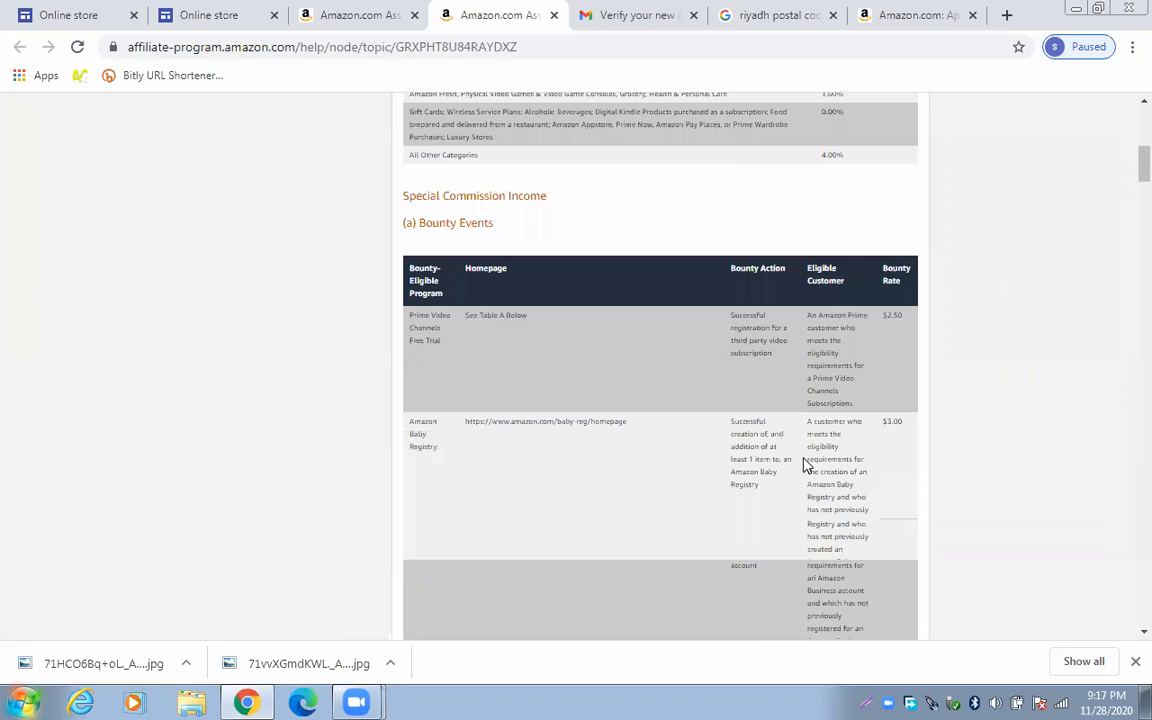
pyautogui.scroll(-2, 779, 432)
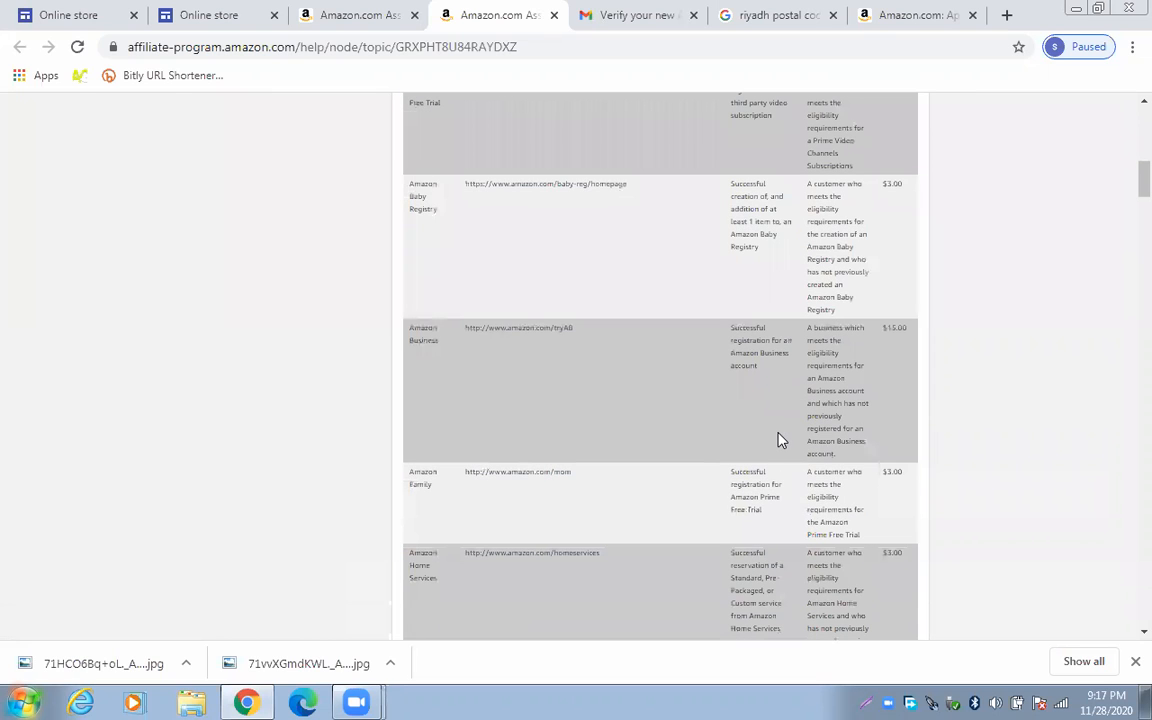
pyautogui.scroll(1, 781, 440)
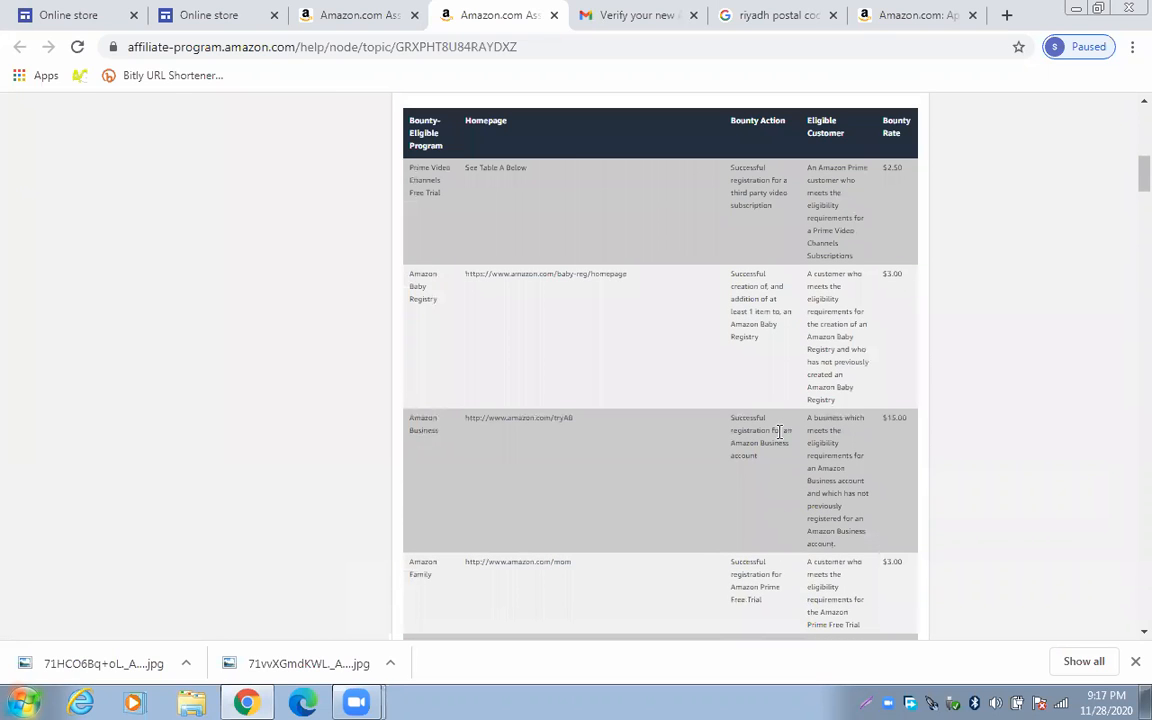
pyautogui.scroll(-1, 779, 443)
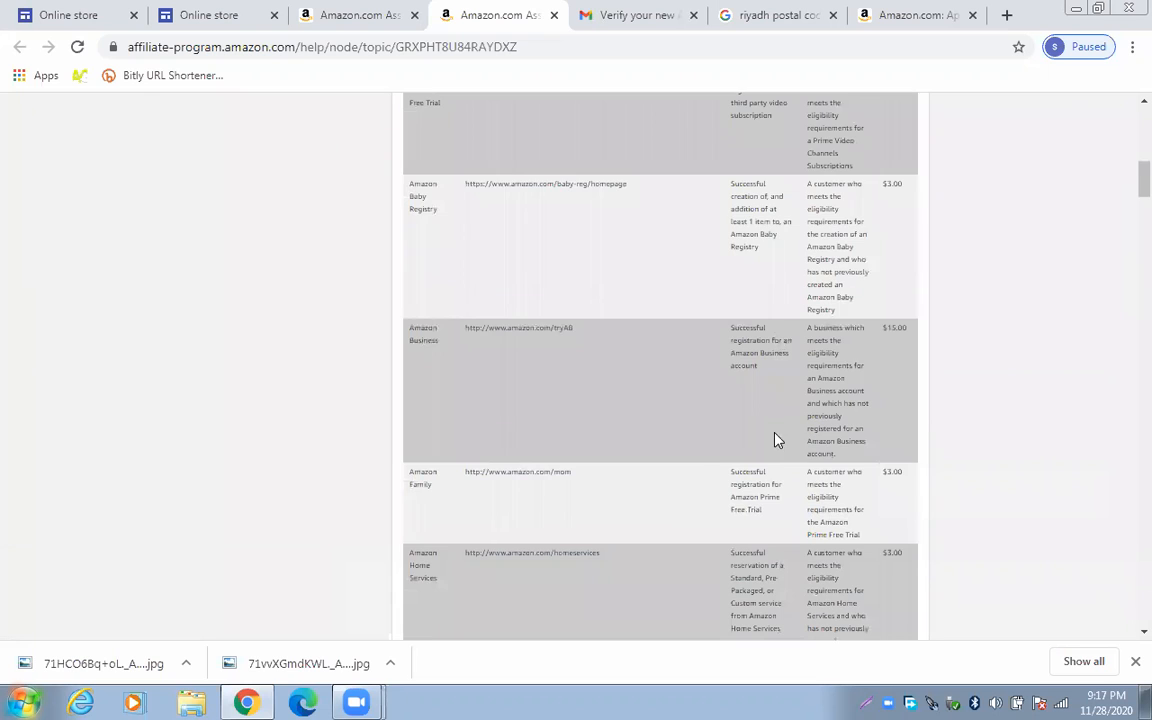
pyautogui.scroll(2, 777, 440)
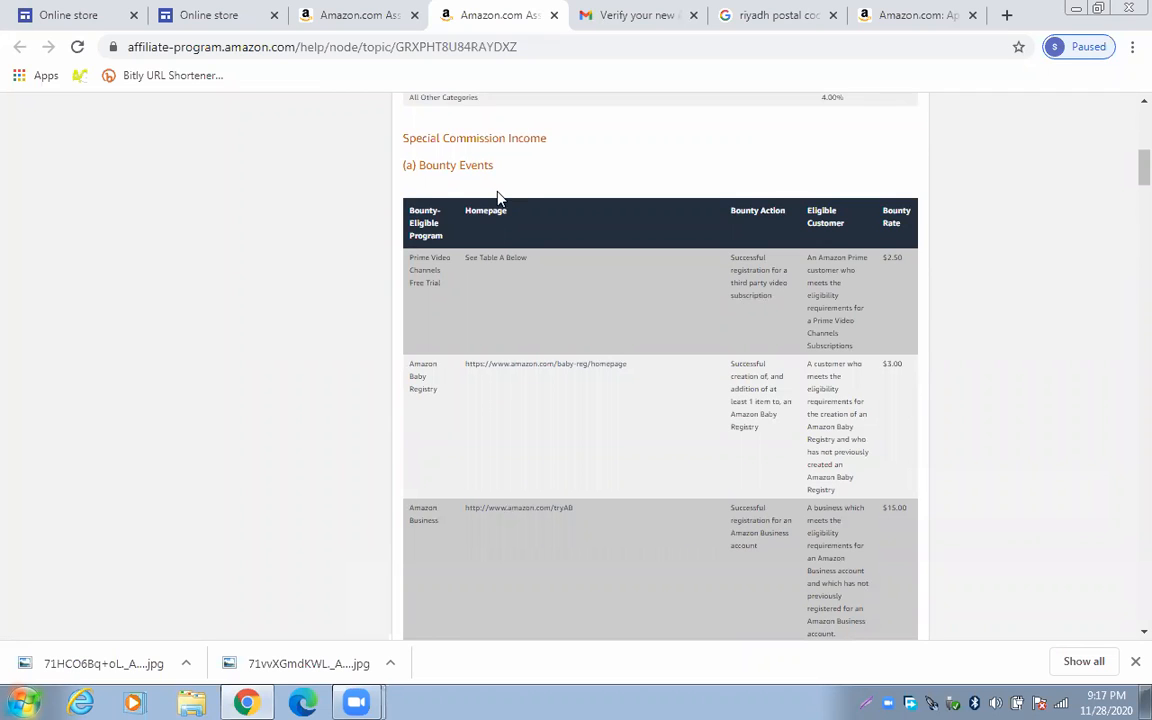
pyautogui.scroll(-1, 466, 194)
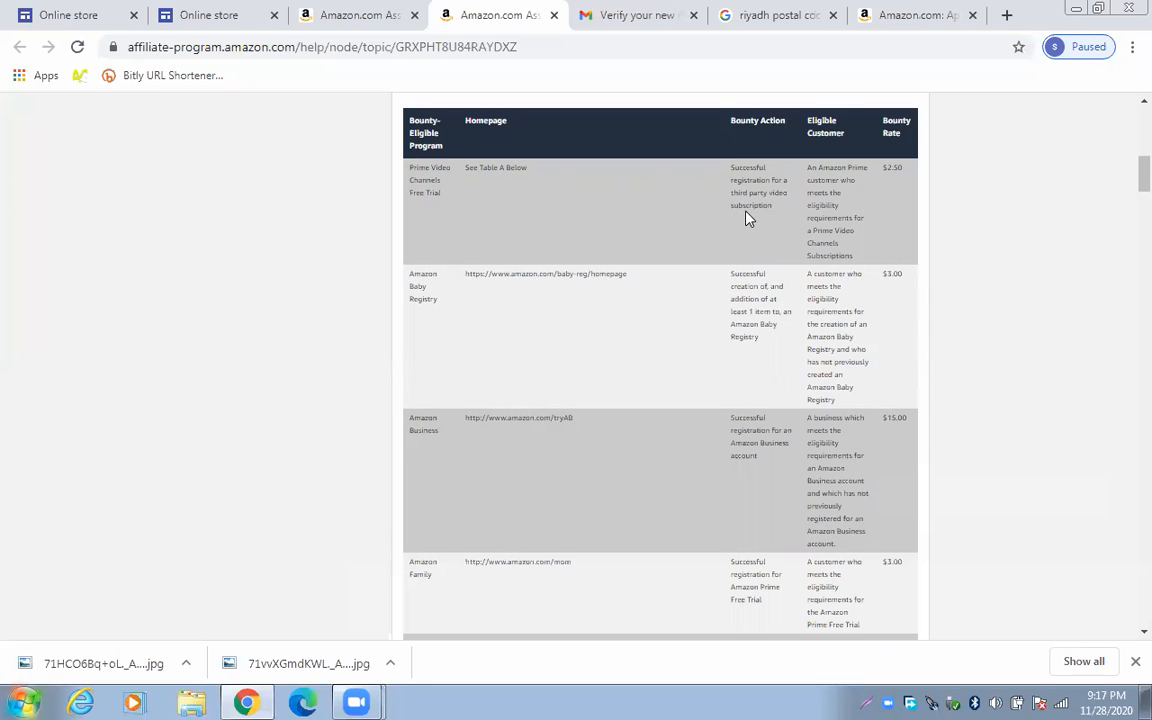
pyautogui.scroll(-4, 798, 232)
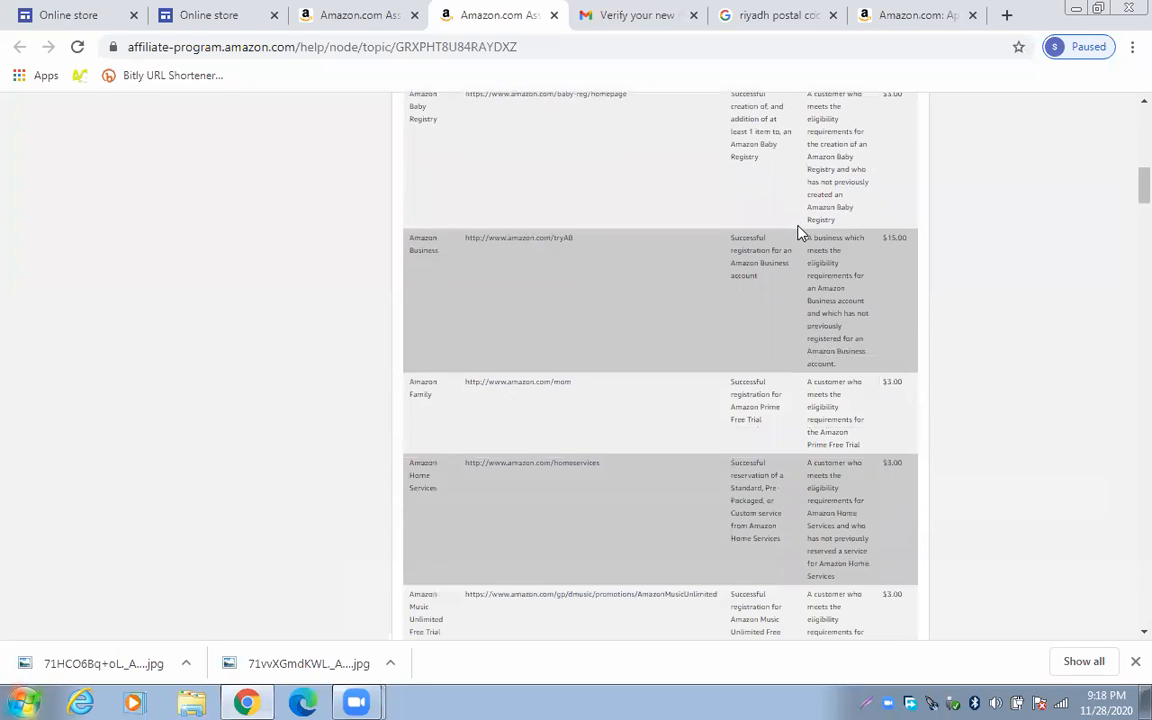
pyautogui.scroll(-3, 798, 232)
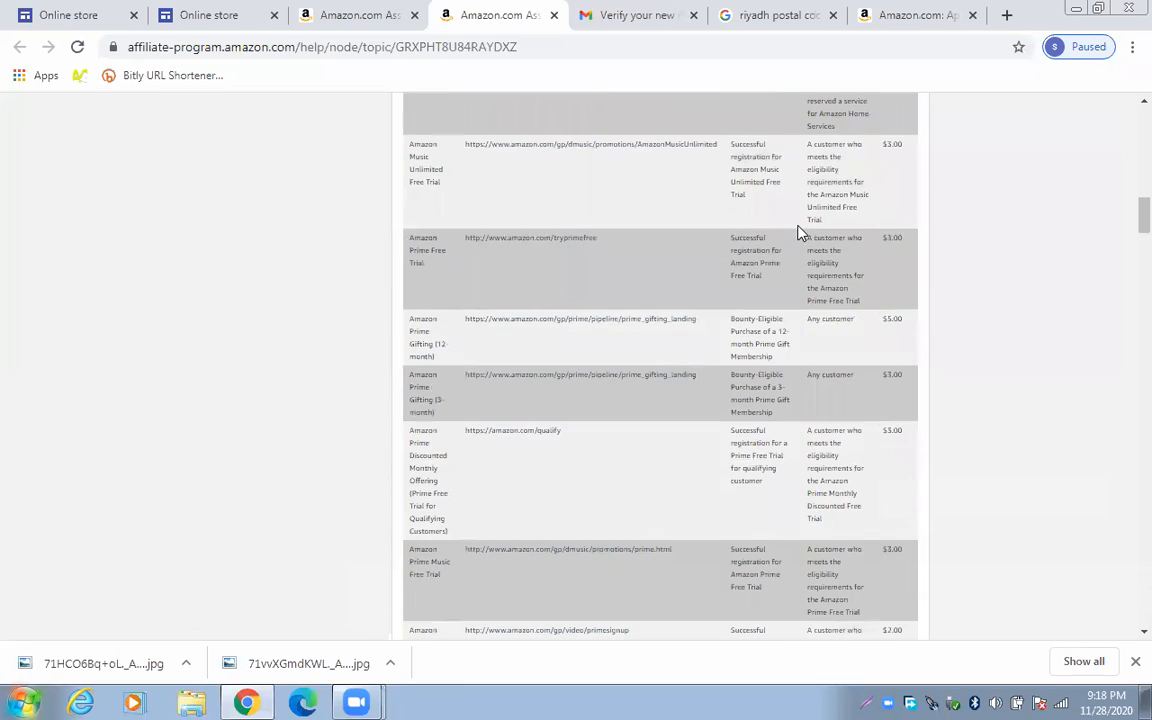
pyautogui.scroll(-2, 798, 232)
pyautogui.scroll(-1, 798, 232)
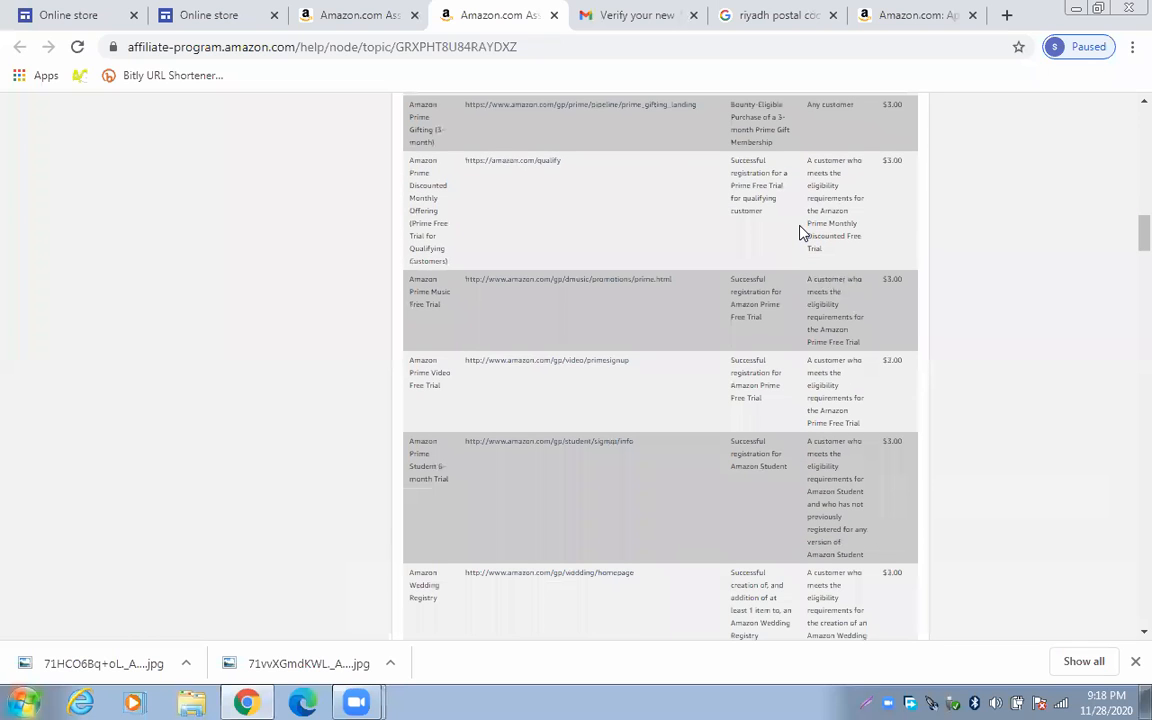
pyautogui.scroll(15, 798, 232)
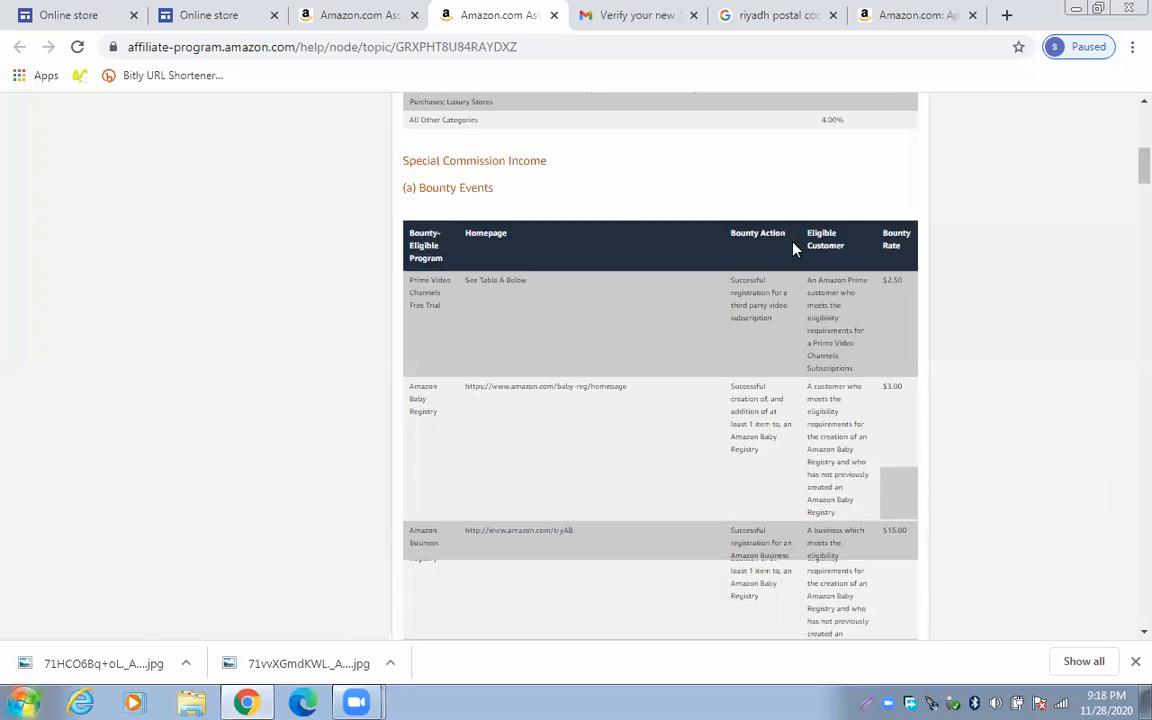
pyautogui.scroll(4, 447, 140)
# Close the commission help page and scroll the Associates home page to its $0.00 Earnings Overview
pyautogui.click(554, 15)
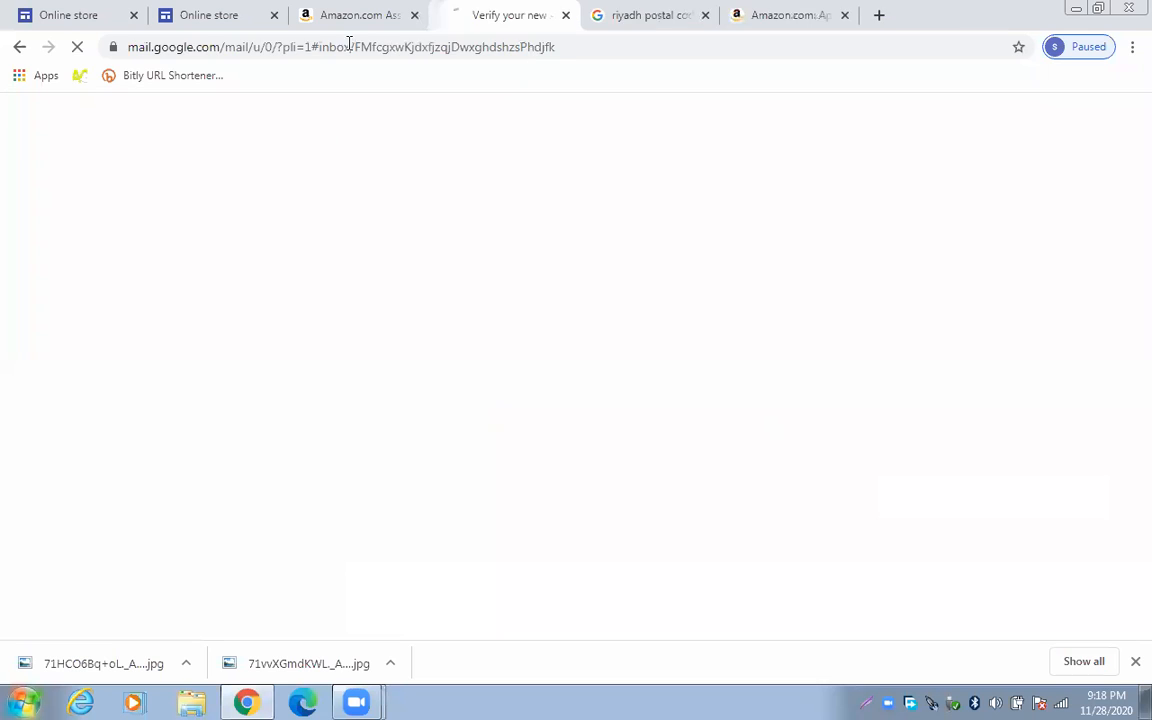
pyautogui.click(371, 10)
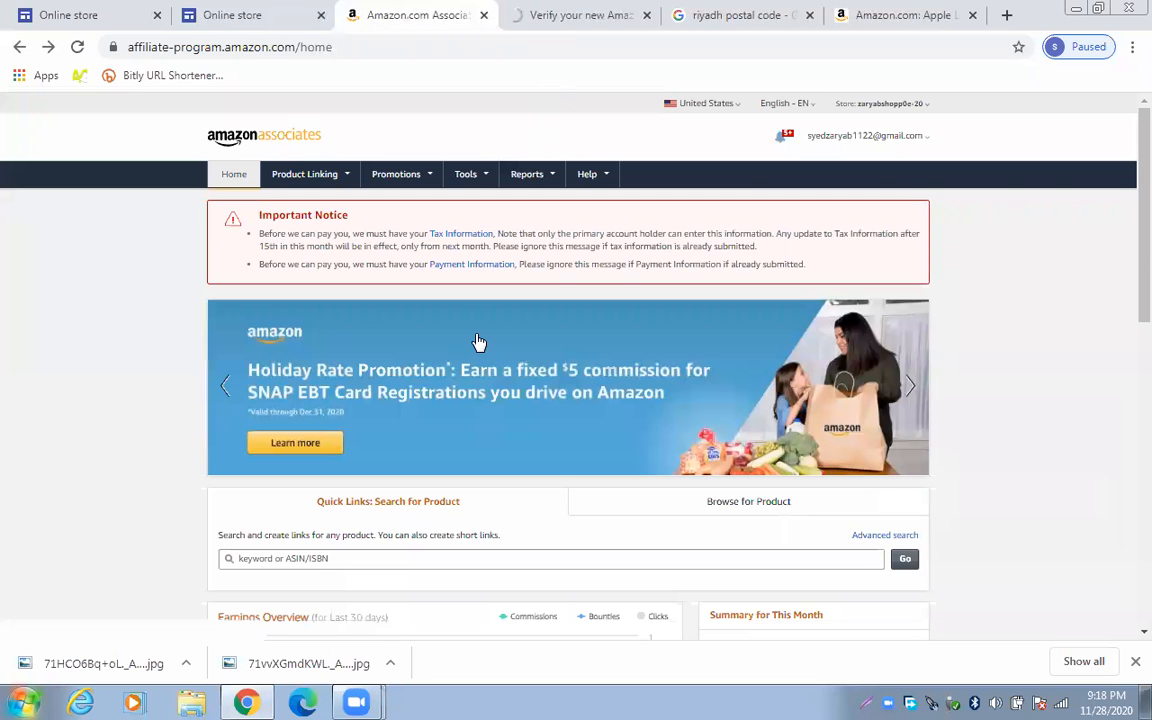
pyautogui.scroll(-2, 475, 342)
pyautogui.scroll(-3, 470, 339)
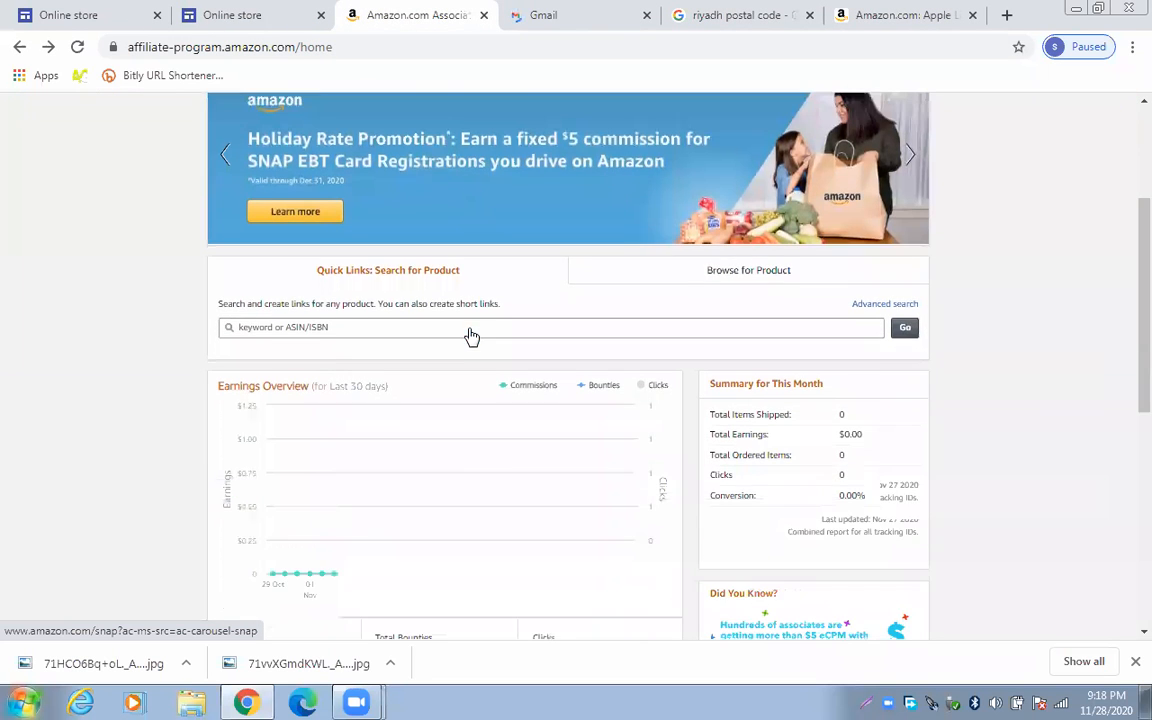
pyautogui.scroll(-2, 470, 332)
pyautogui.scroll(-3, 430, 234)
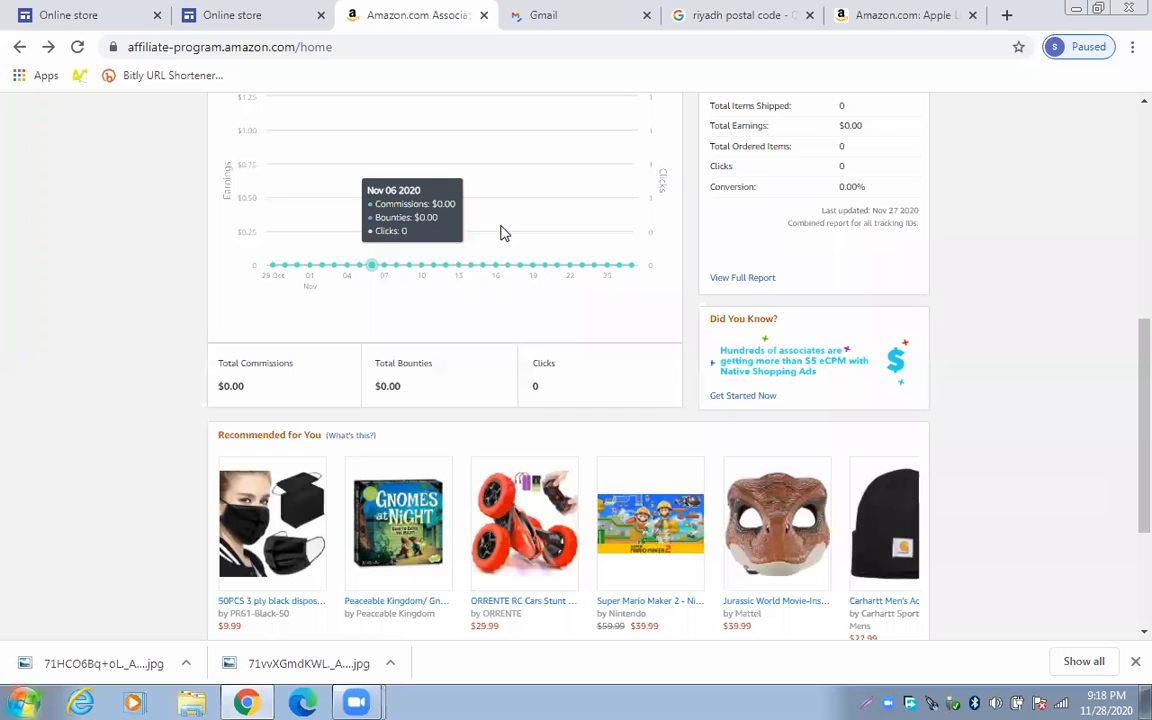
# Switch from the published Online store site to its Google Sites editor
pyautogui.hotkey('ctrl', 'shift', 'Tab')
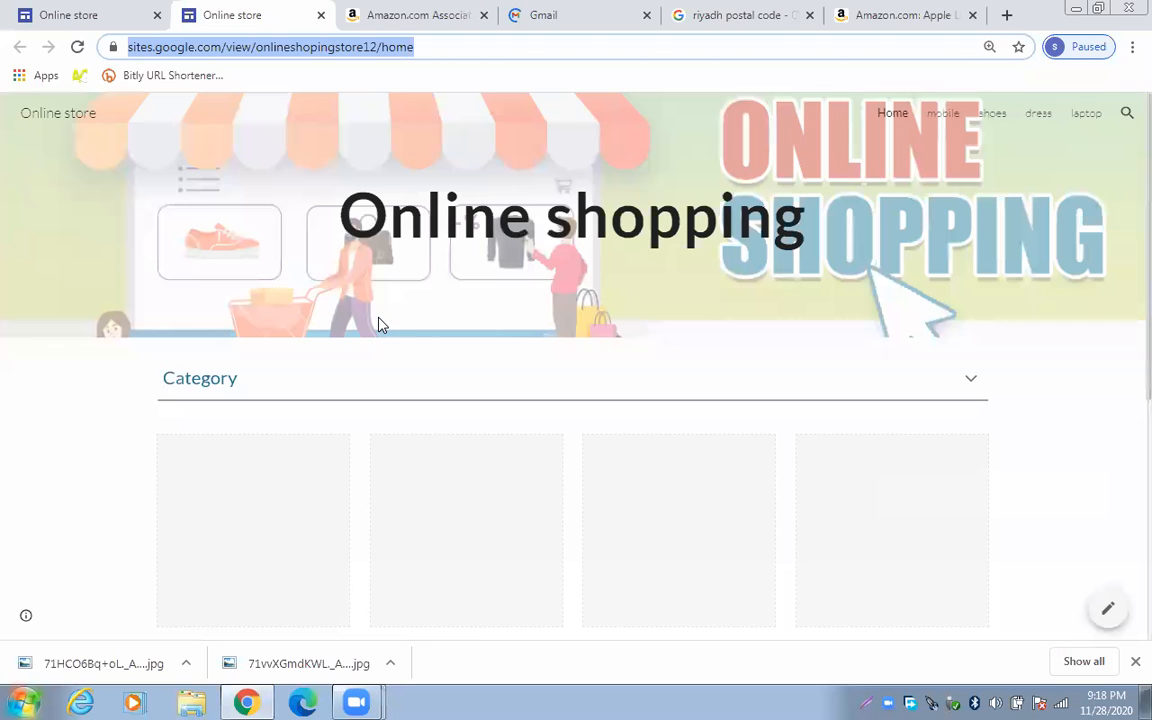
pyautogui.scroll(-2, 72, 424)
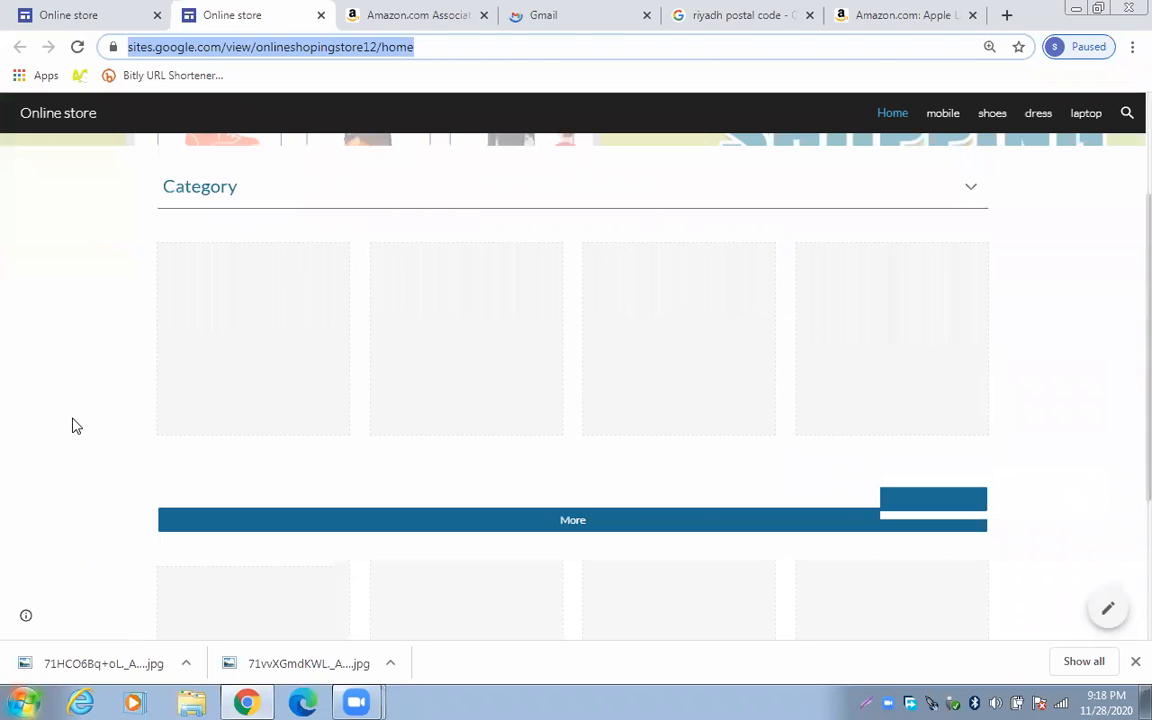
pyautogui.scroll(-1, 553, 262)
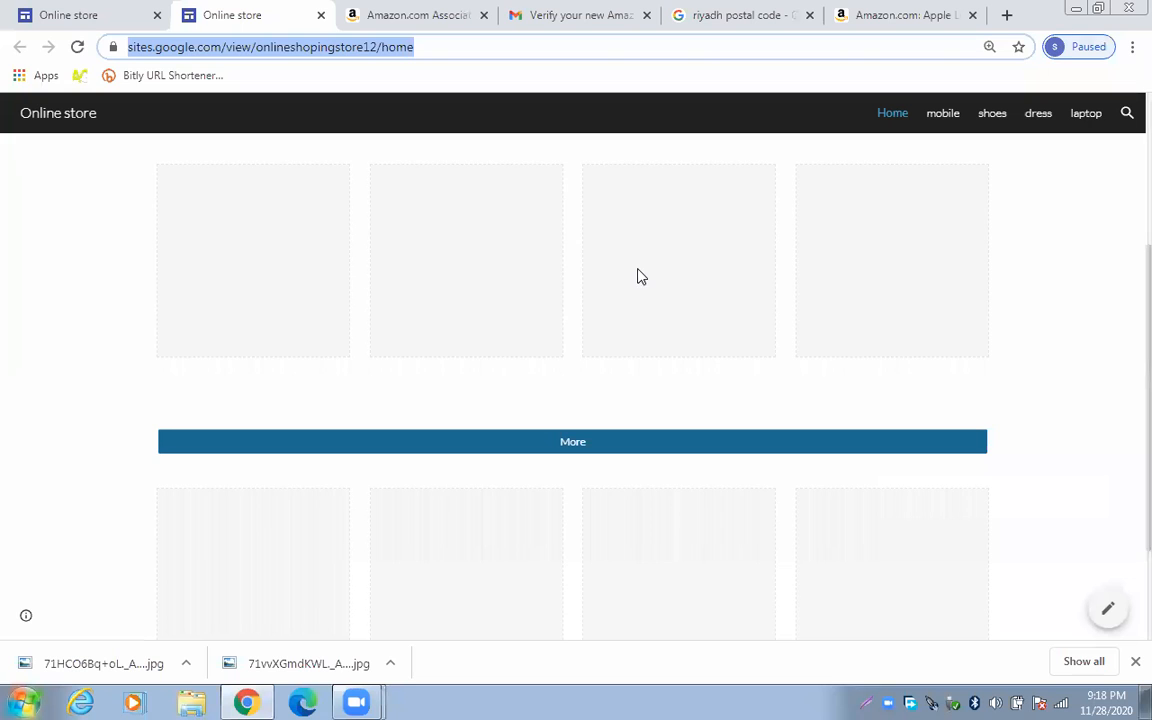
pyautogui.scroll(3, 172, 44)
pyautogui.click(139, 5)
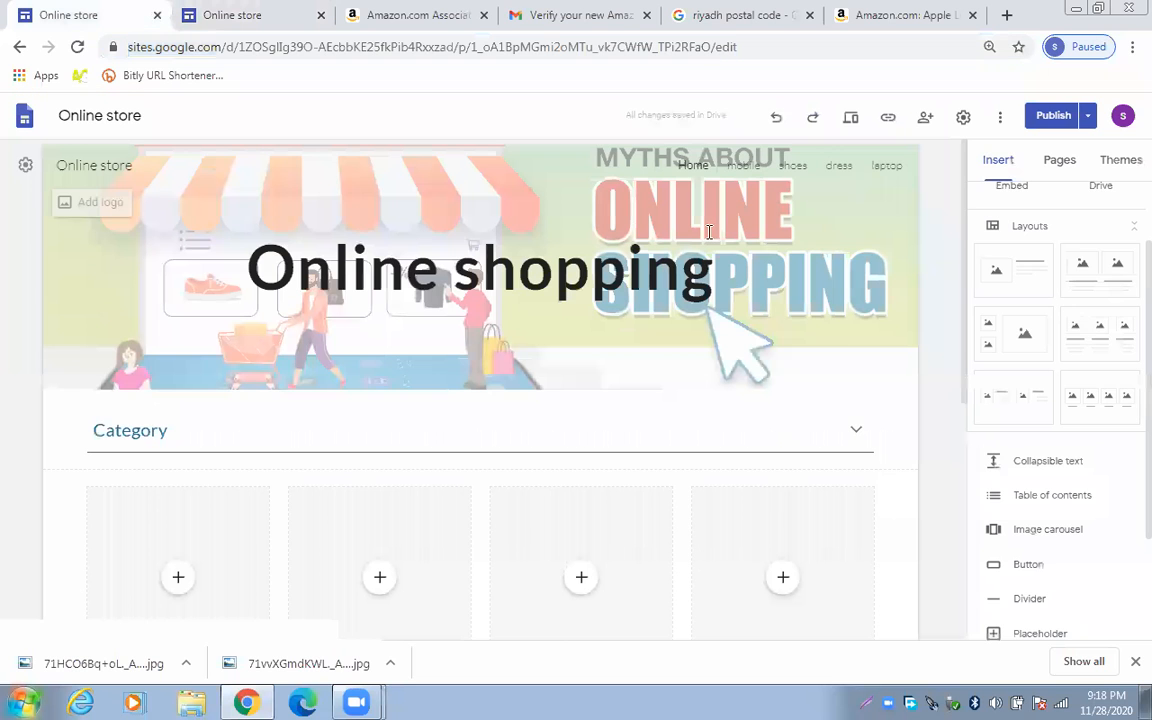
pyautogui.scroll(-1, 943, 296)
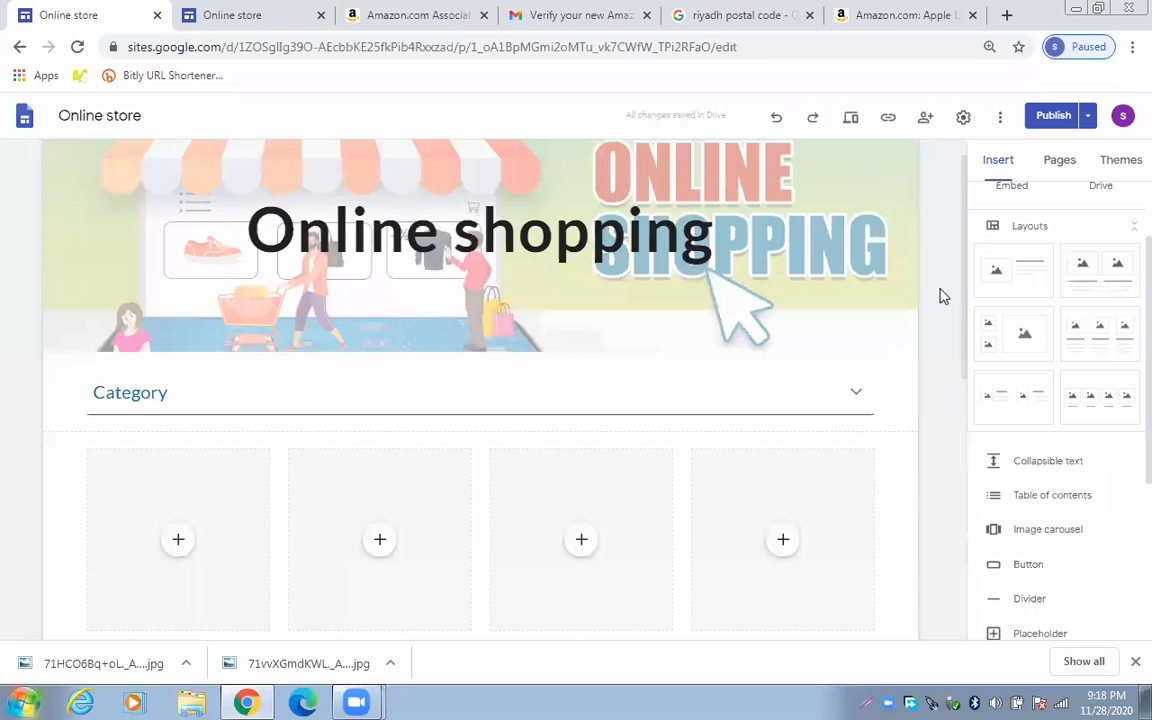
pyautogui.scroll(-3, 940, 296)
pyautogui.scroll(-3, 689, 337)
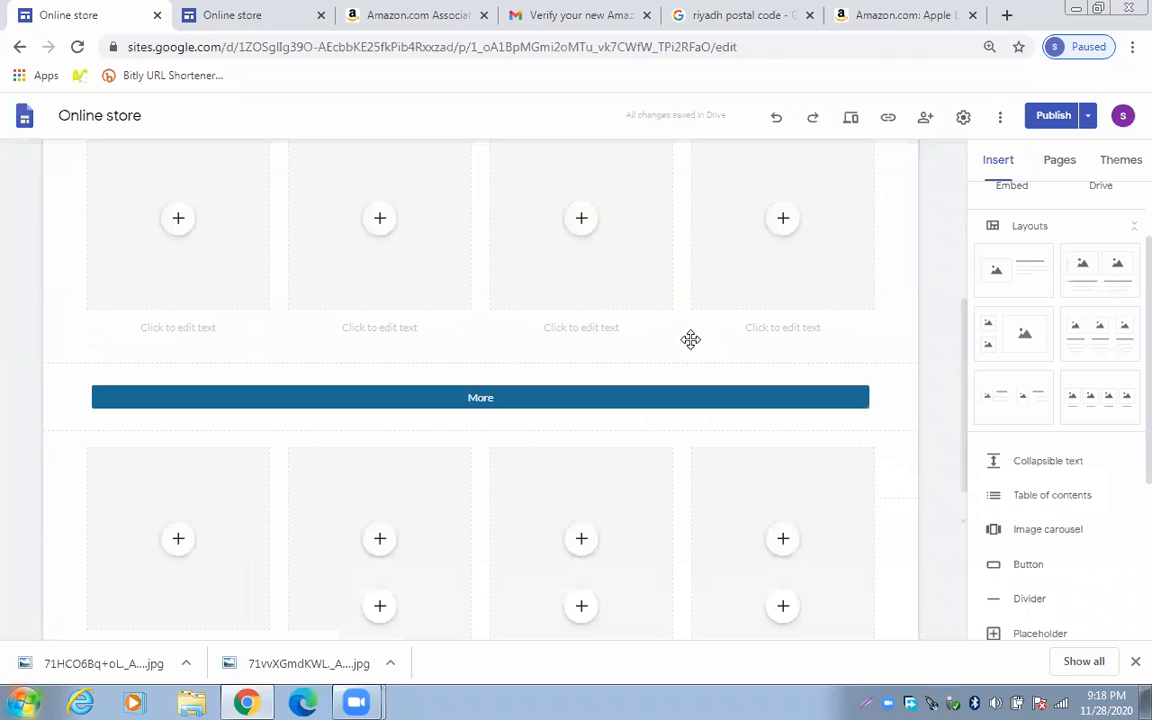
pyautogui.scroll(3, 206, 260)
# Open the laptop page from the Pages panel
pyautogui.click(206, 260)
pyautogui.scroll(-5, 633, 461)
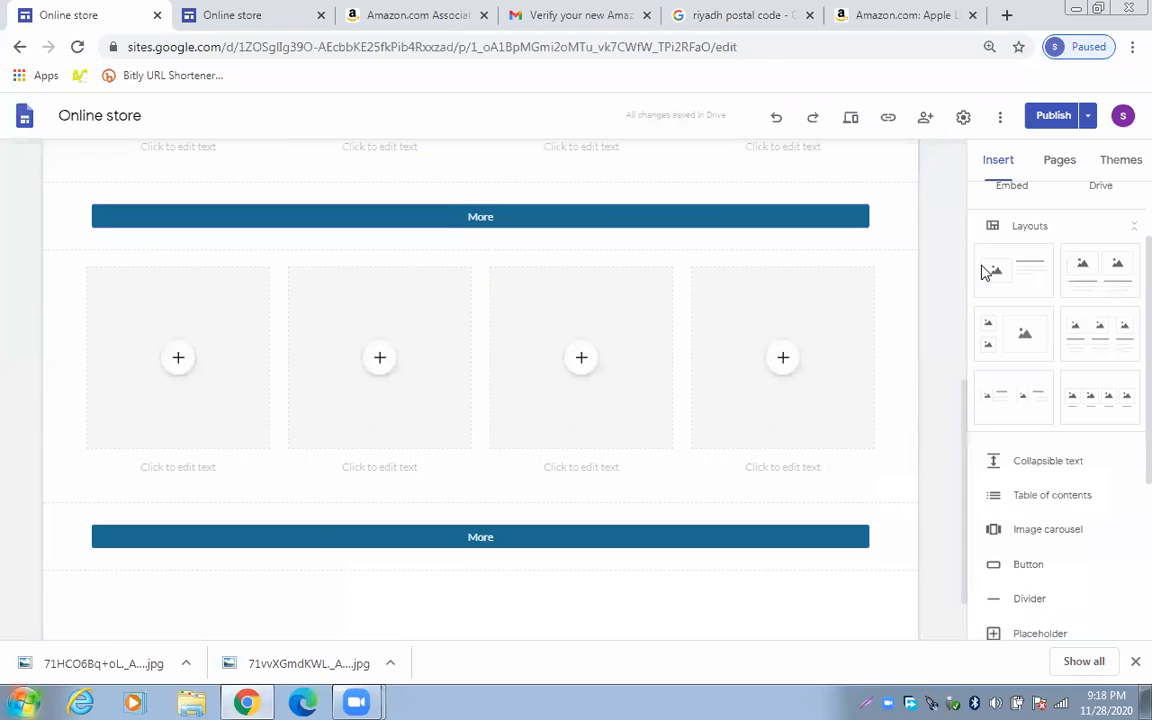
pyautogui.click(1059, 159)
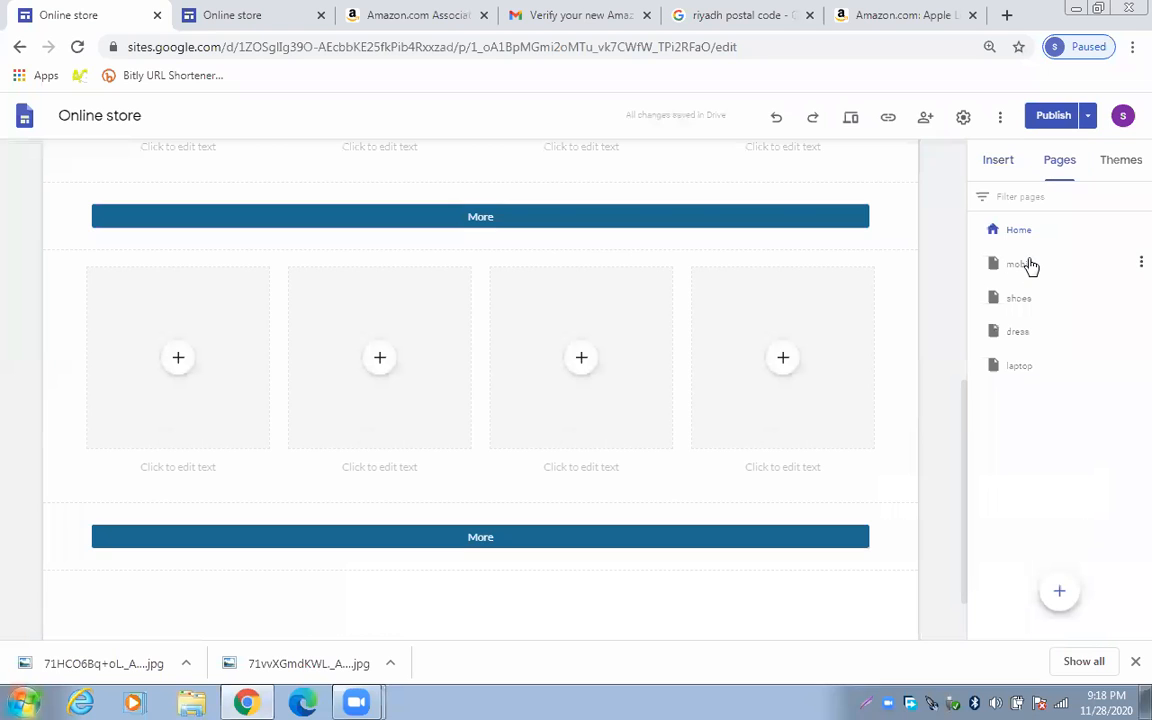
pyautogui.click(1032, 380)
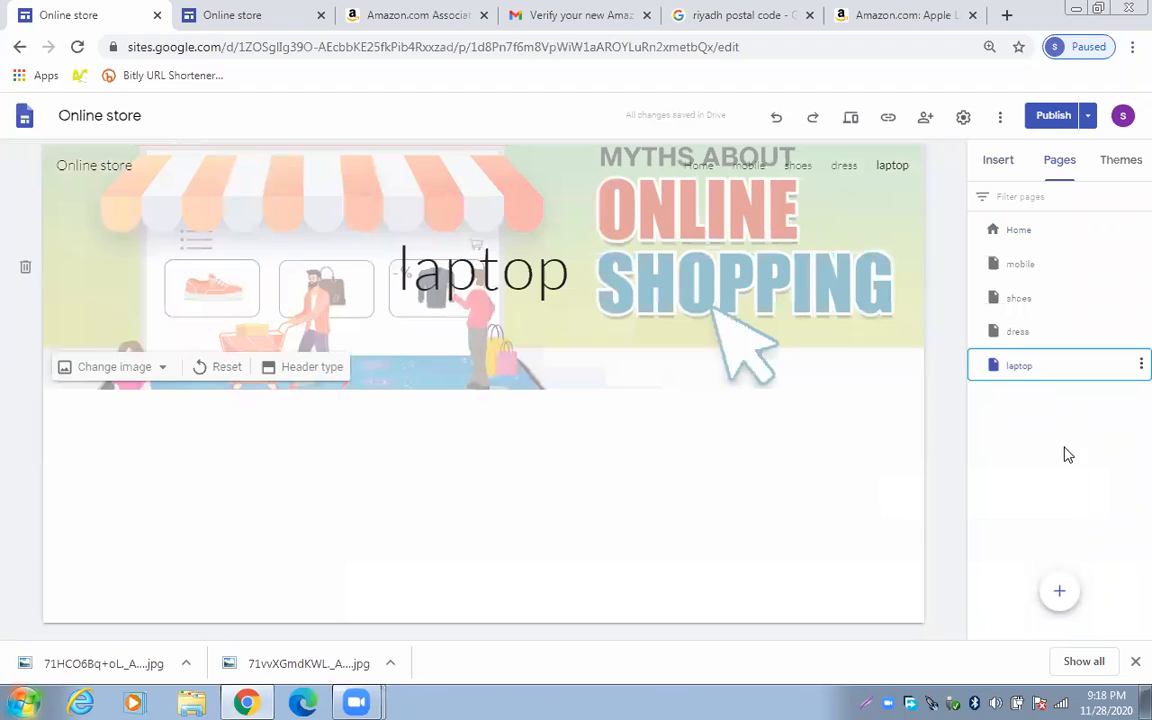
# Insert the four-image captioned layout from the Insert tab below the laptop page header
pyautogui.click(1003, 160)
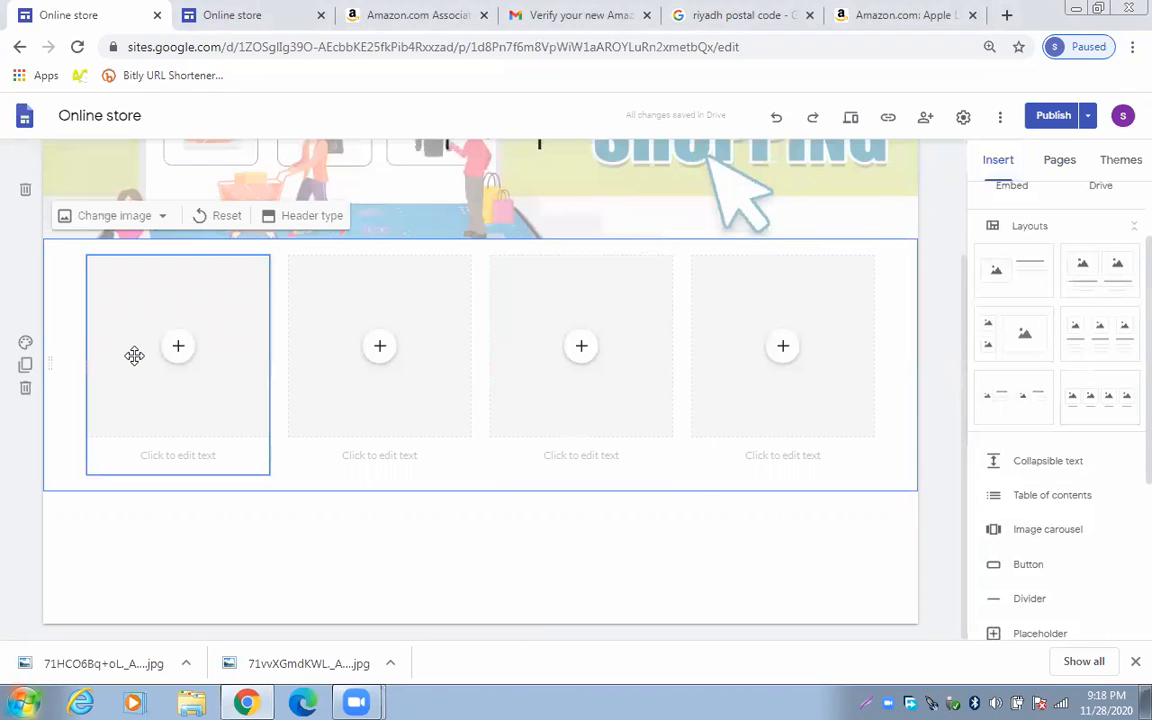
pyautogui.click(178, 348)
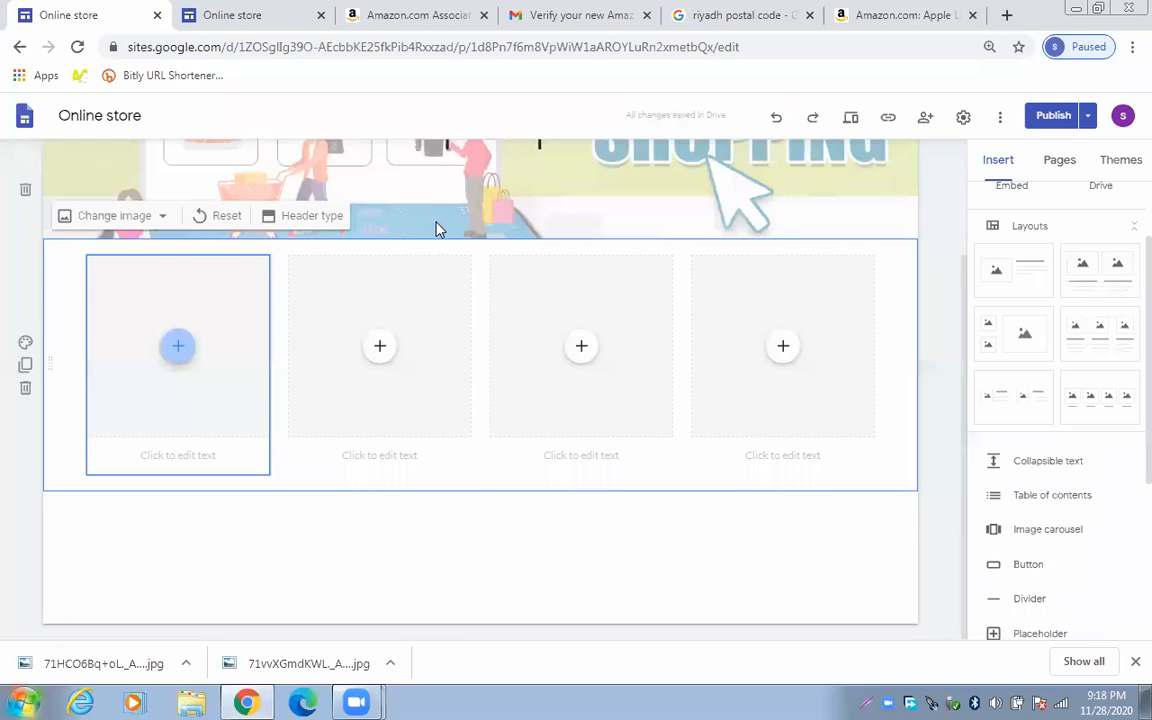
pyautogui.scroll(1, 108, 360)
pyautogui.scroll(3, 175, 330)
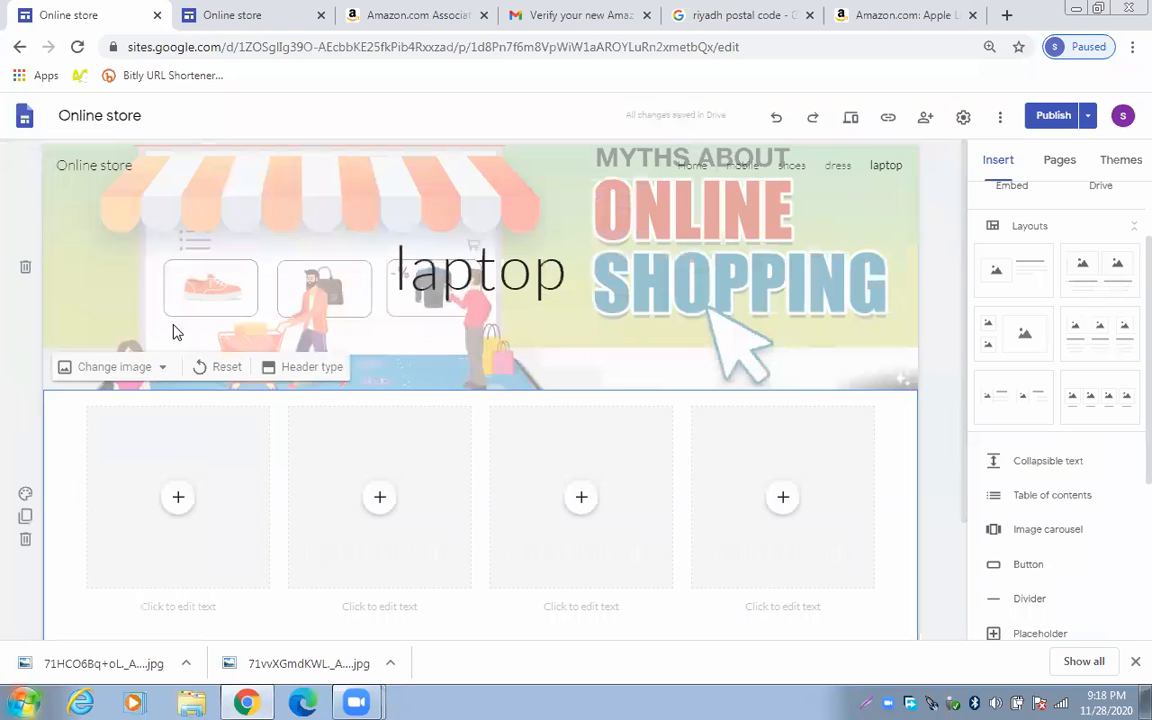
# Upload lead-img-prime-day-2020-best-laptop-deals as the laptop page's header image
pyautogui.click(125, 366)
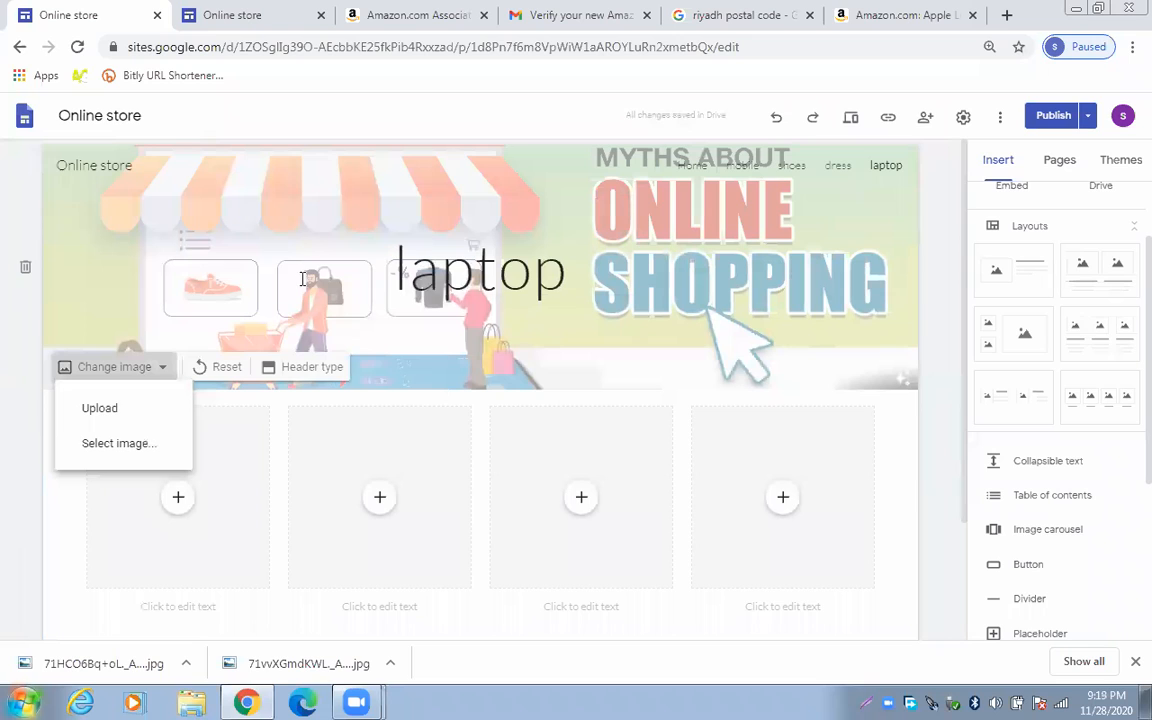
pyautogui.click(103, 409)
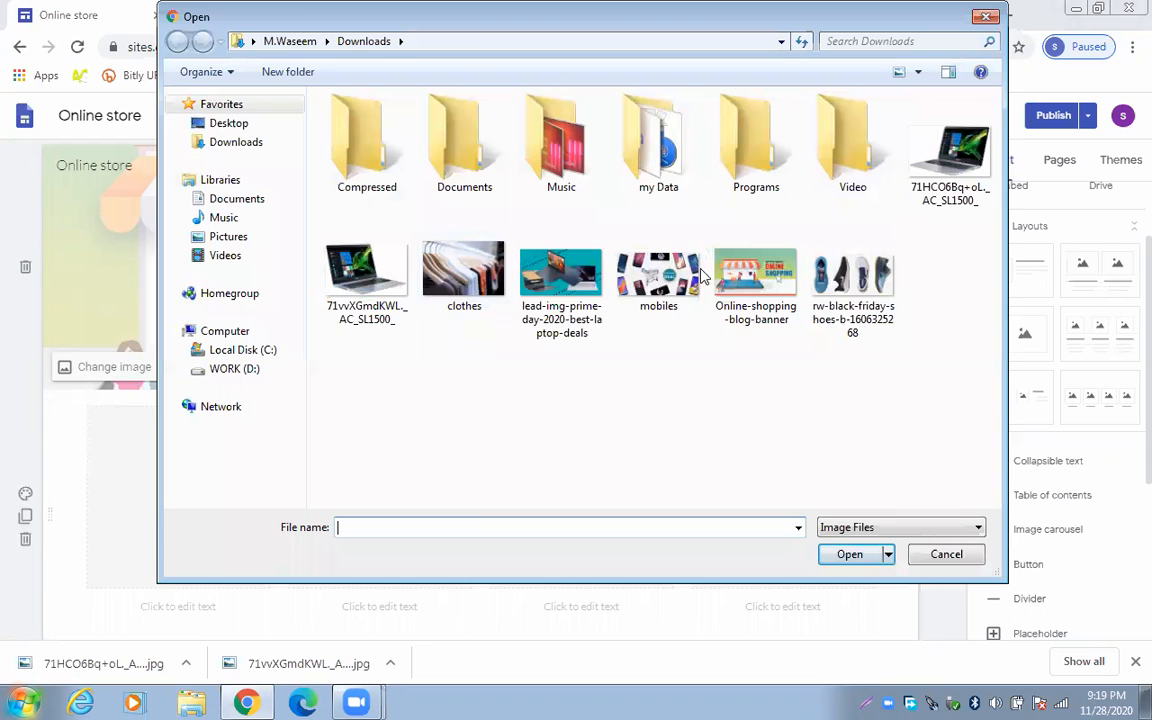
pyautogui.click(560, 275)
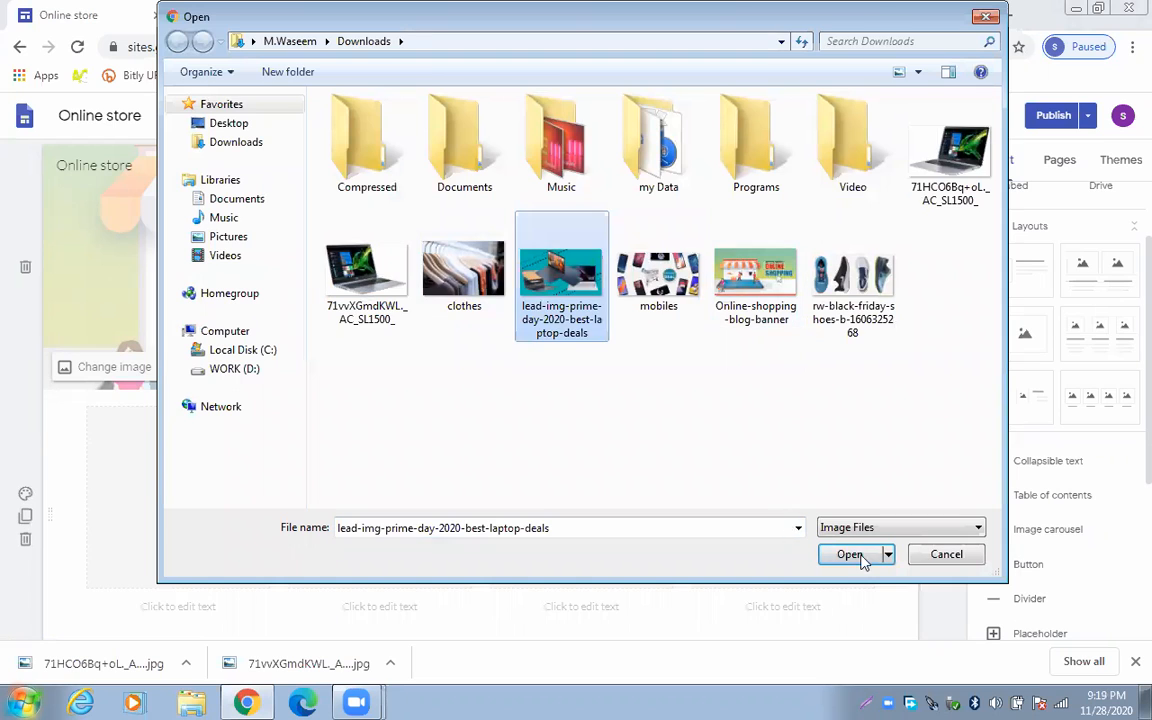
pyautogui.click(858, 557)
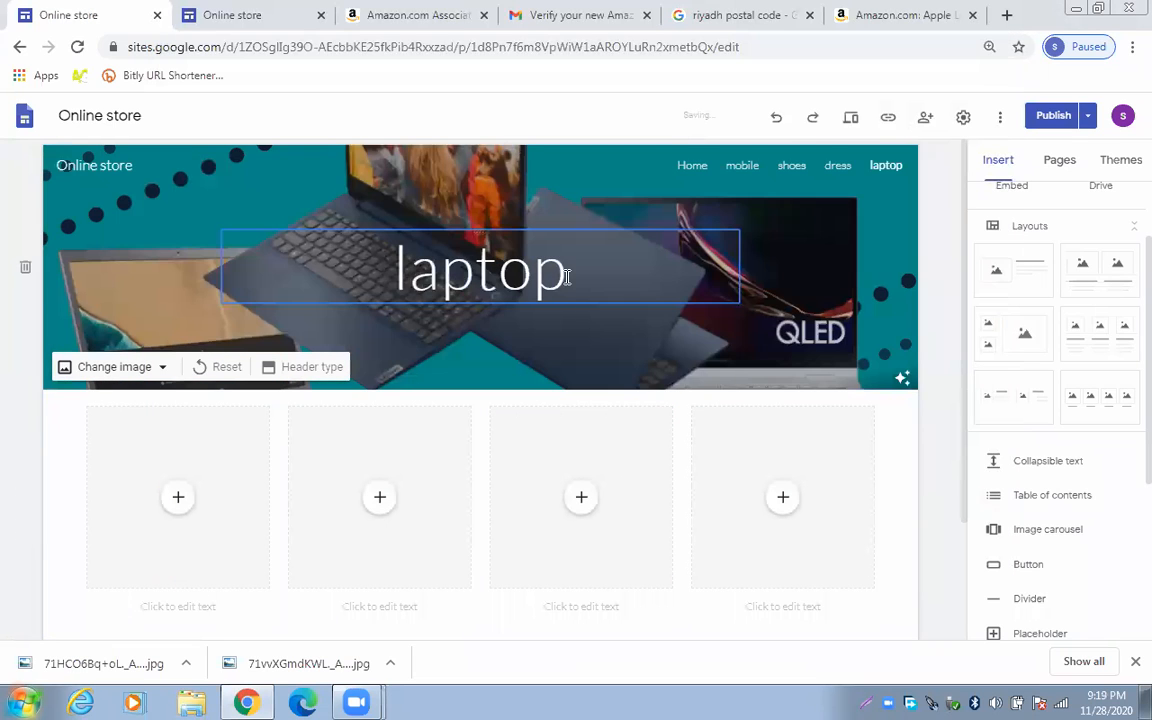
# Upload the Acer laptop photo 71HCO6Bq+oL._AC_SL1500_ into the first layout cell
pyautogui.click(178, 502)
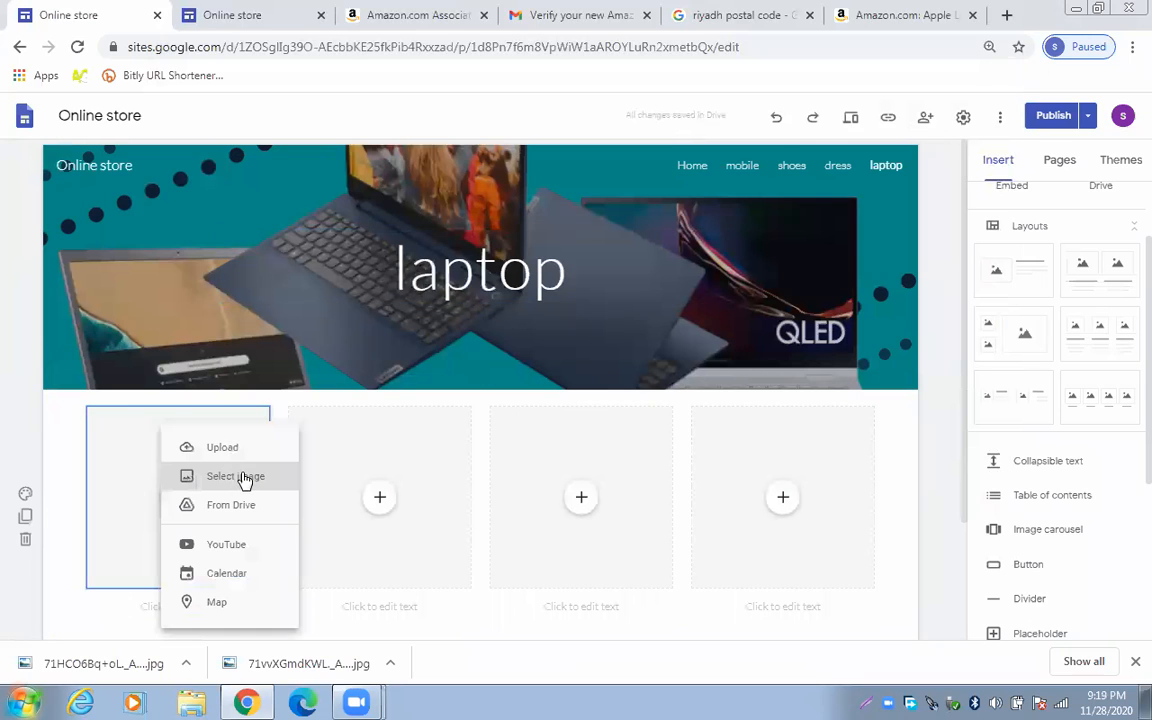
pyautogui.click(238, 453)
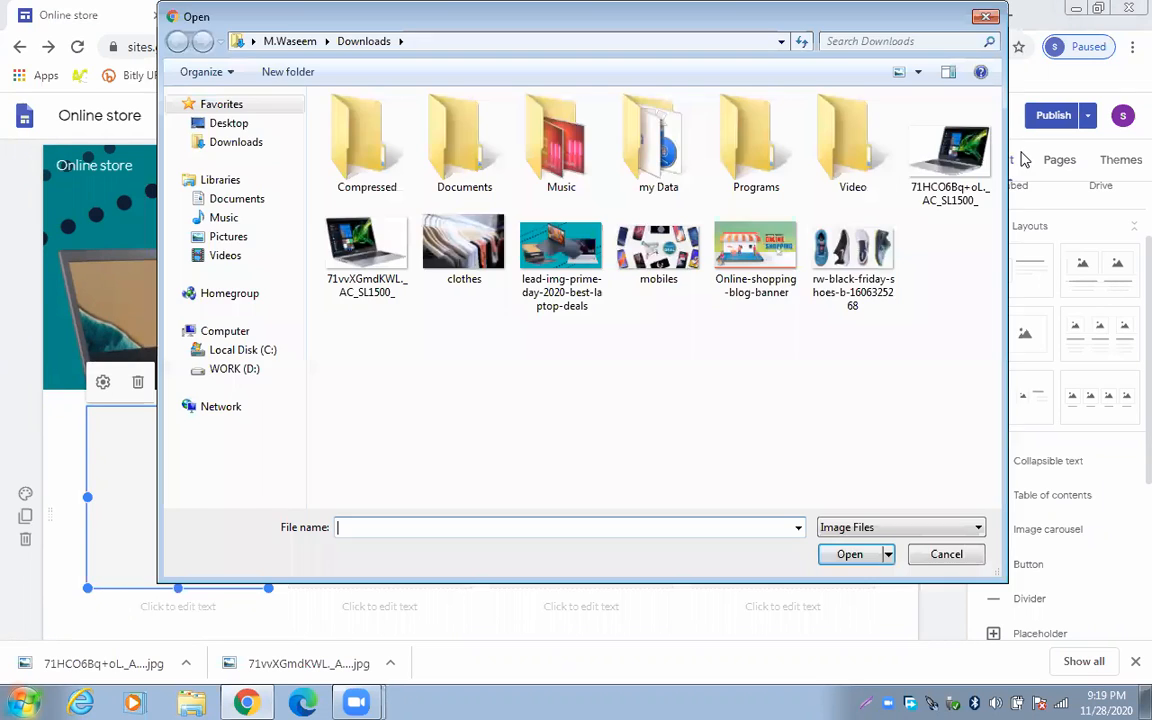
pyautogui.click(932, 167)
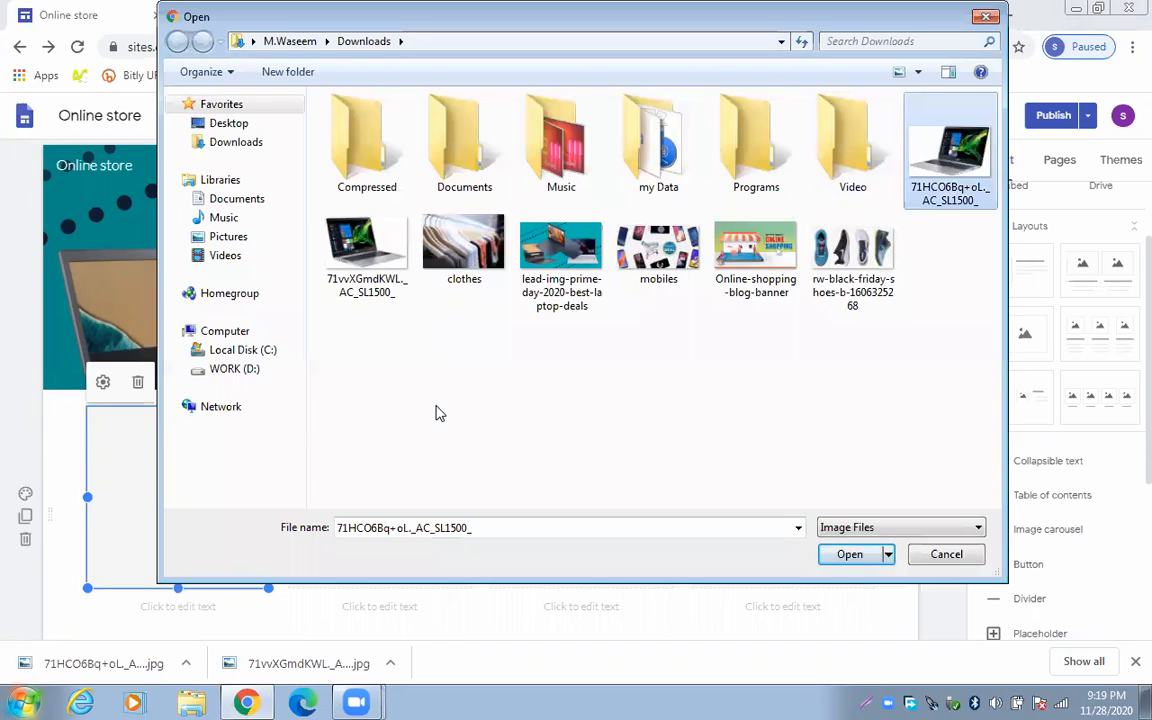
pyautogui.click(864, 553)
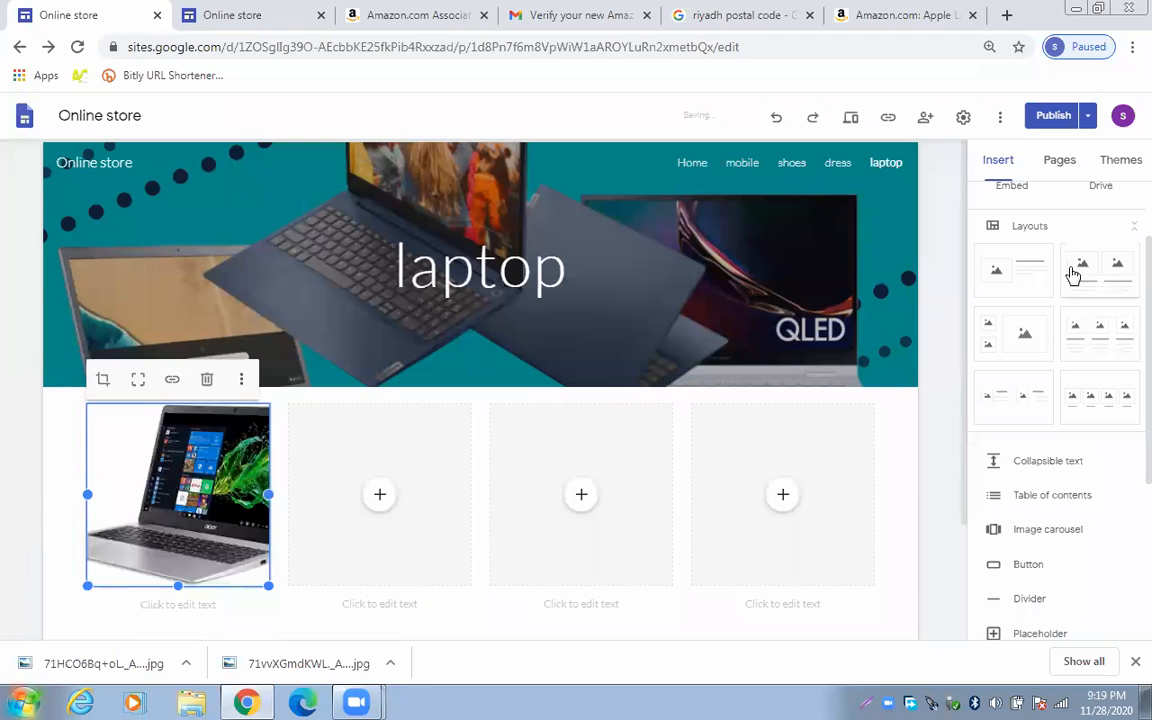
pyautogui.scroll(-1, 960, 483)
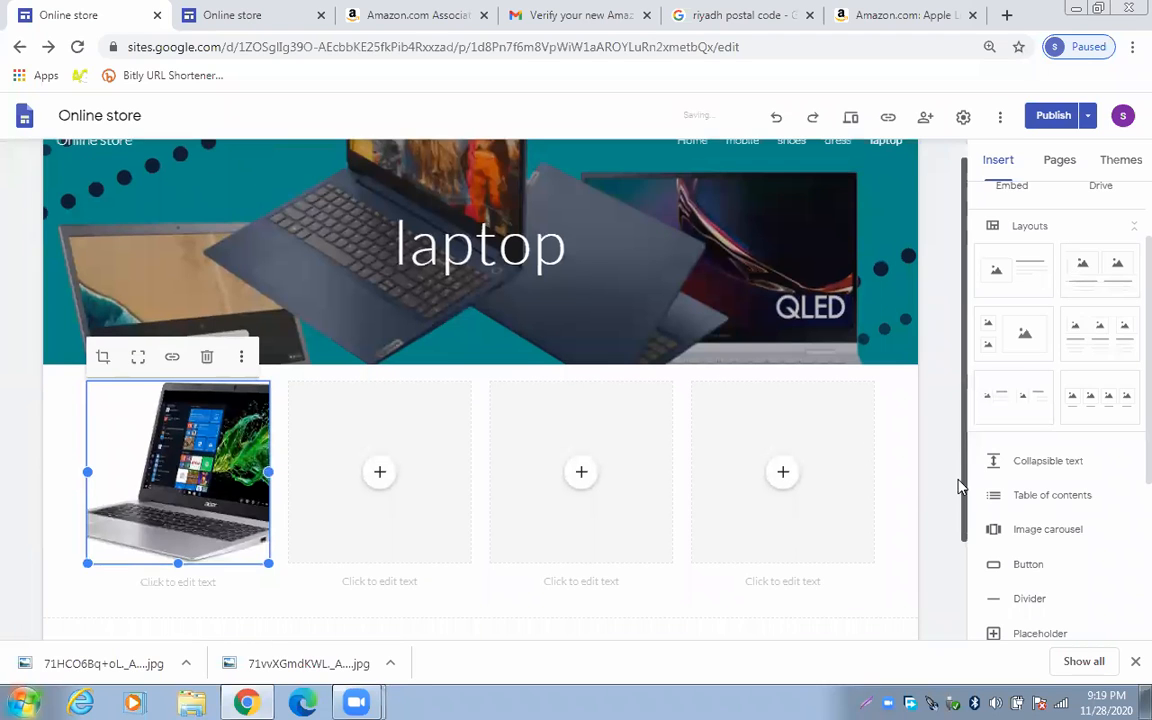
pyautogui.scroll(-2, 215, 320)
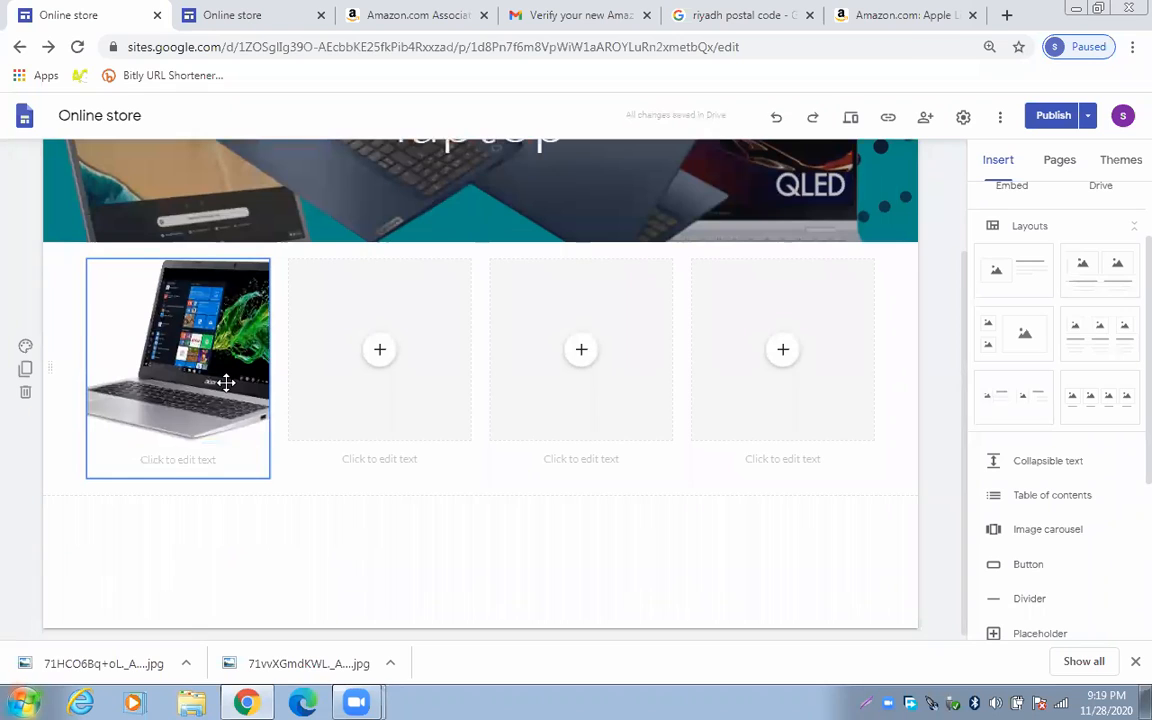
# Resize the Acer laptop image to fill about the left half of the row
pyautogui.click(245, 335)
pyautogui.moveTo(268, 368); pyautogui.dragTo(576, 410)
pyautogui.moveTo(401, 368); pyautogui.dragTo(551, 368)
pyautogui.moveTo(413, 388); pyautogui.dragTo(470, 377)
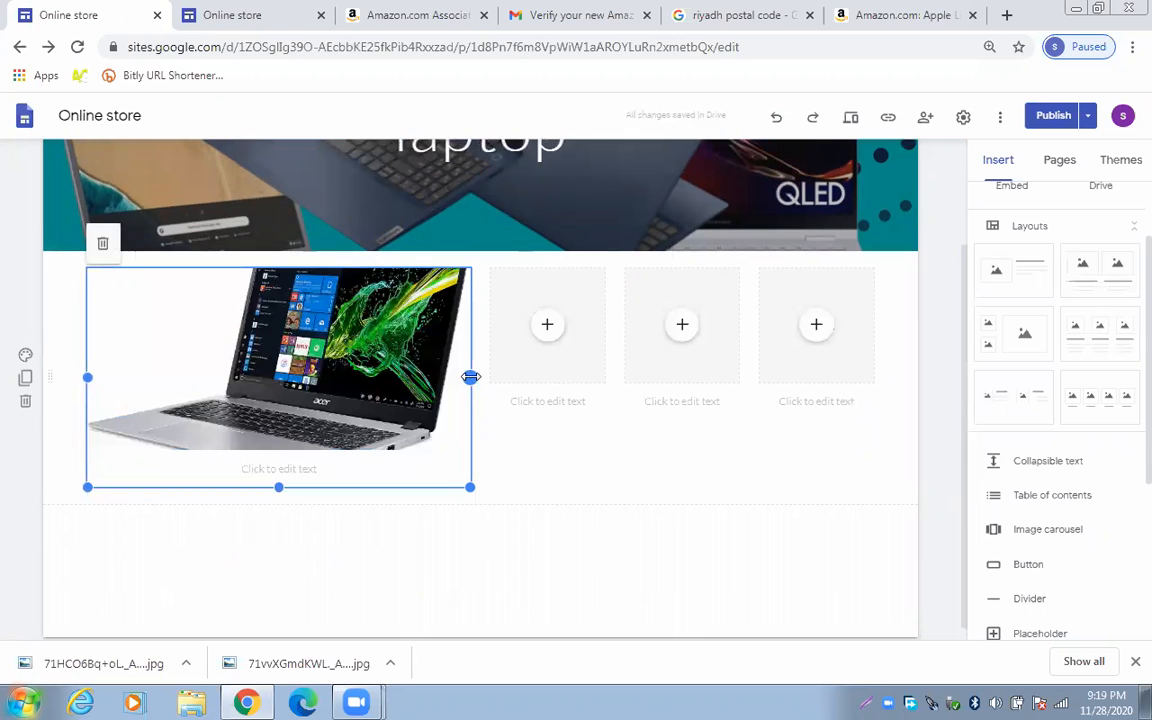
pyautogui.moveTo(279, 488); pyautogui.dragTo(307, 537)
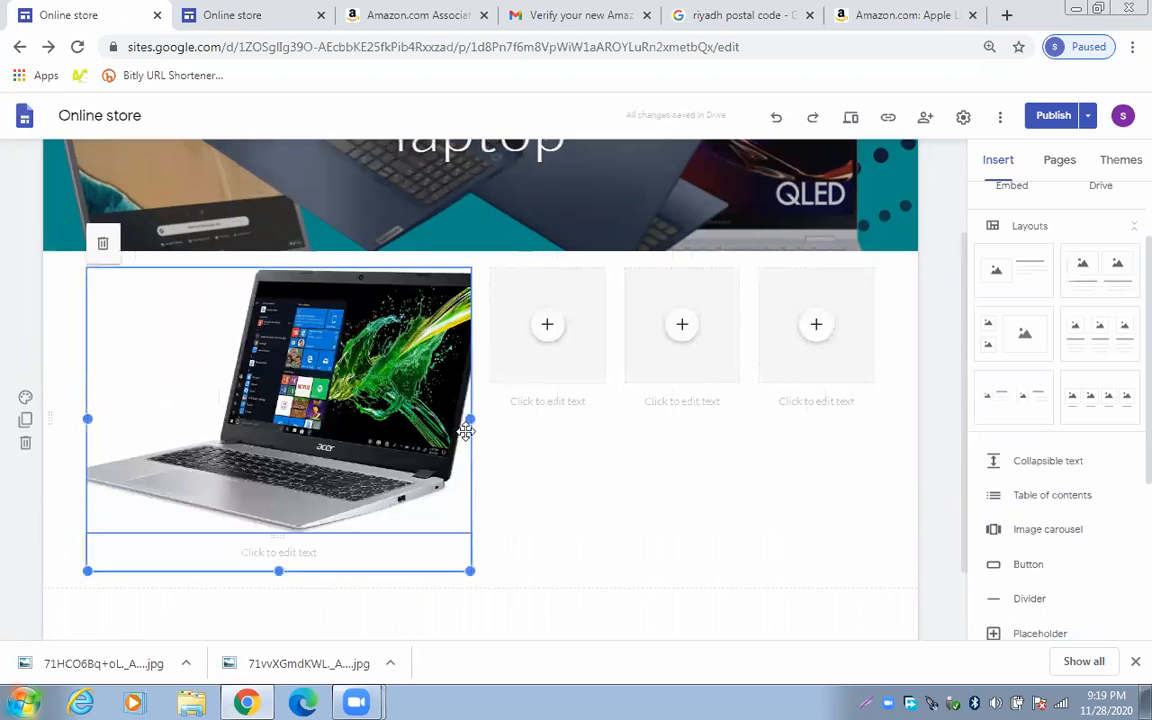
pyautogui.moveTo(471, 419); pyautogui.dragTo(485, 420)
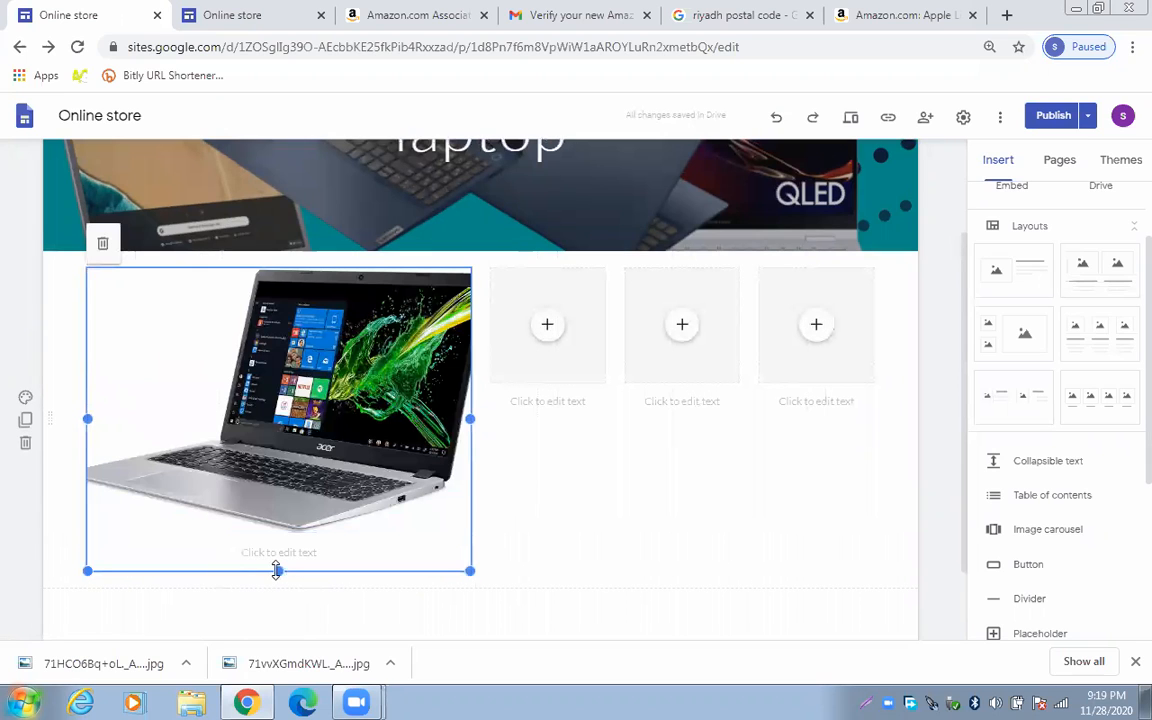
pyautogui.moveTo(277, 569)
pyautogui.mouseDown()
pyautogui.moveTo(278, 535)
pyautogui.moveTo(279, 550)
pyautogui.mouseUp()
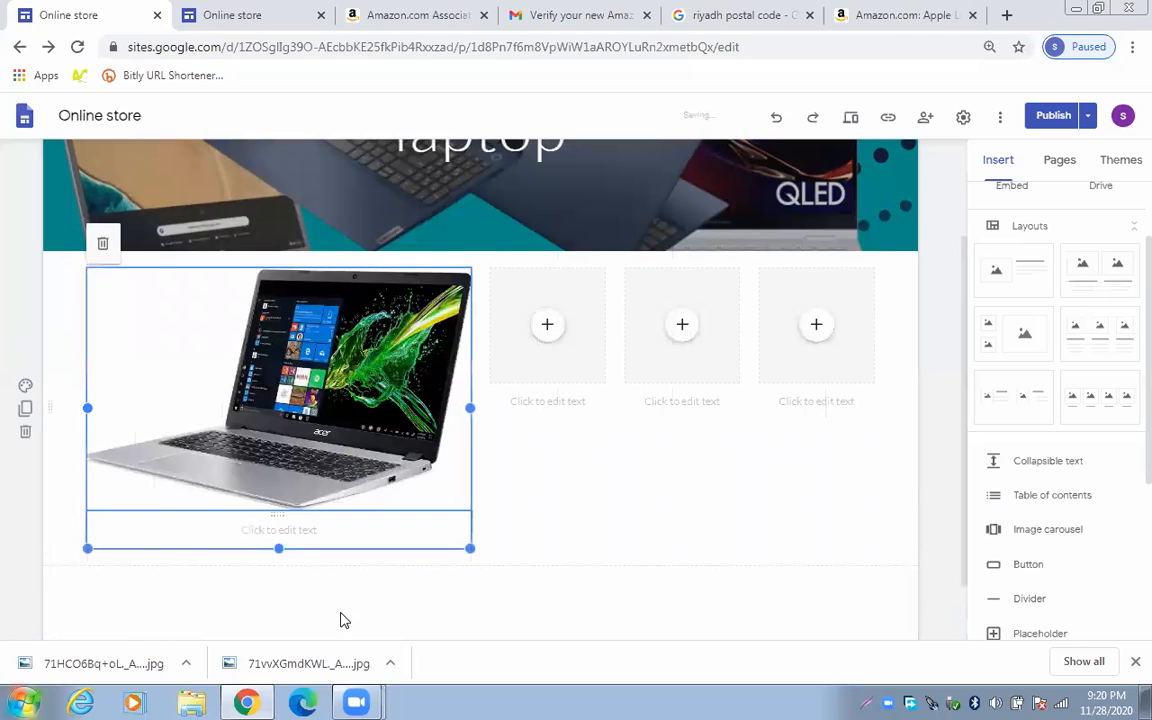
# Click into the caption box, then switch to the Amazon Associates home page tab
pyautogui.click(315, 533)
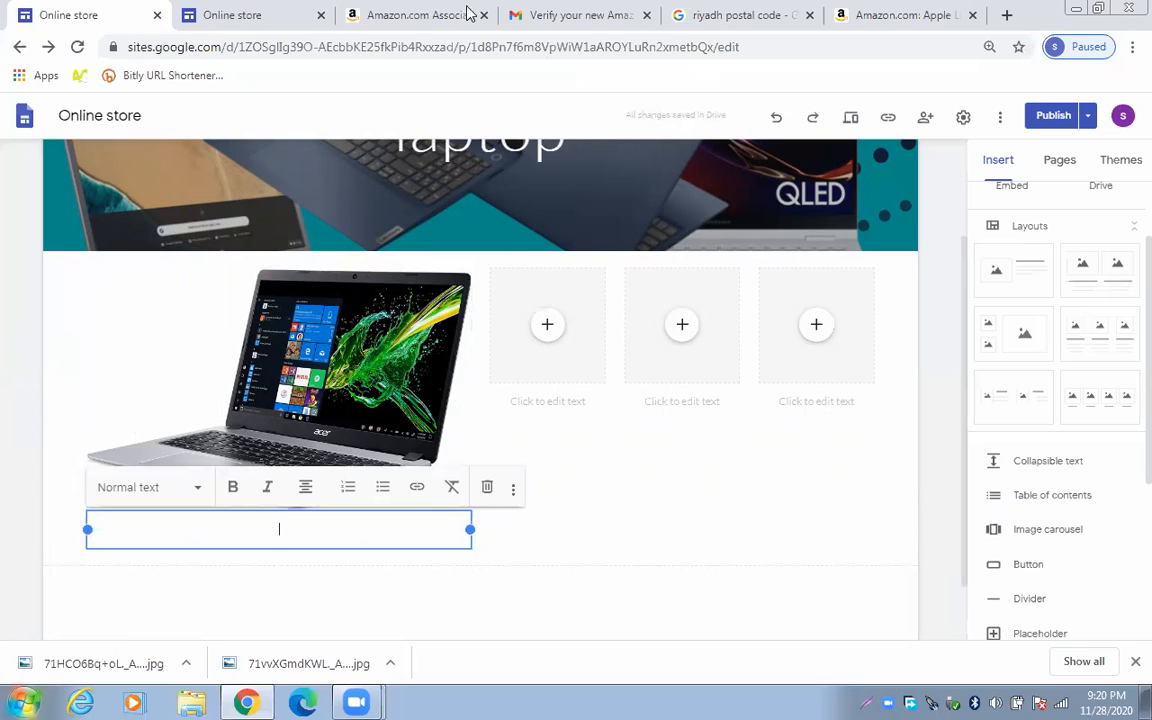
pyautogui.click(620, 12)
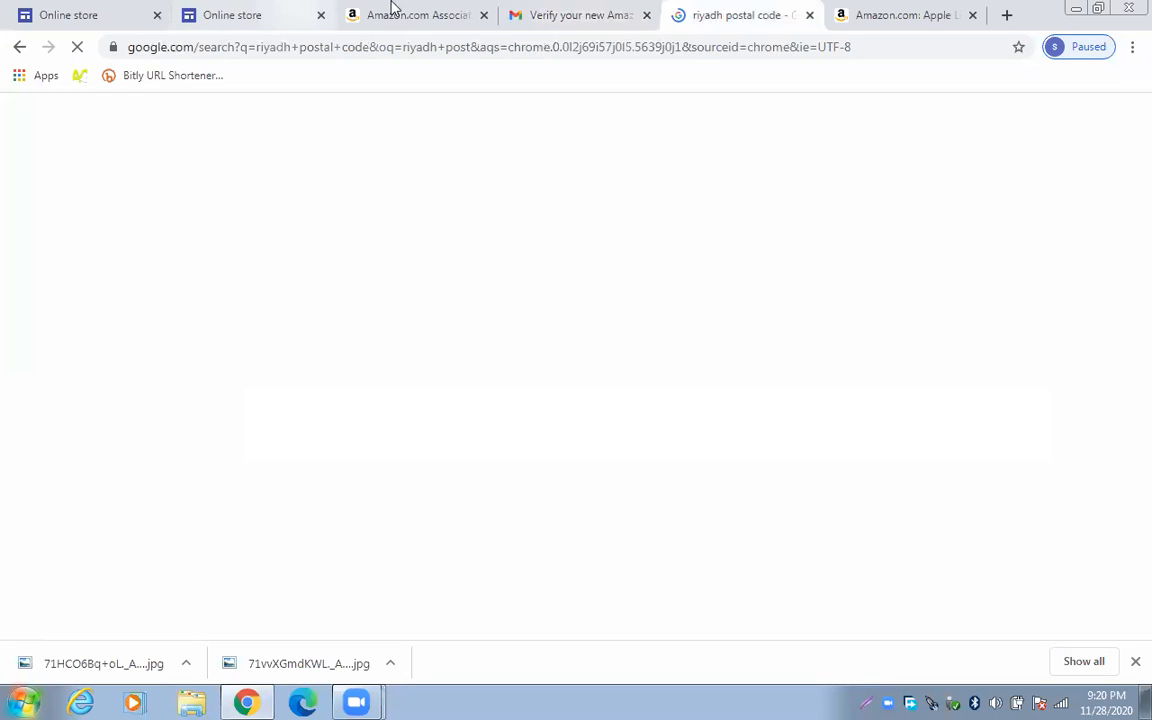
pyautogui.click(391, 8)
# Scroll the Associates home page, then switch to the Amazon product tab
pyautogui.scroll(6, 485, 262)
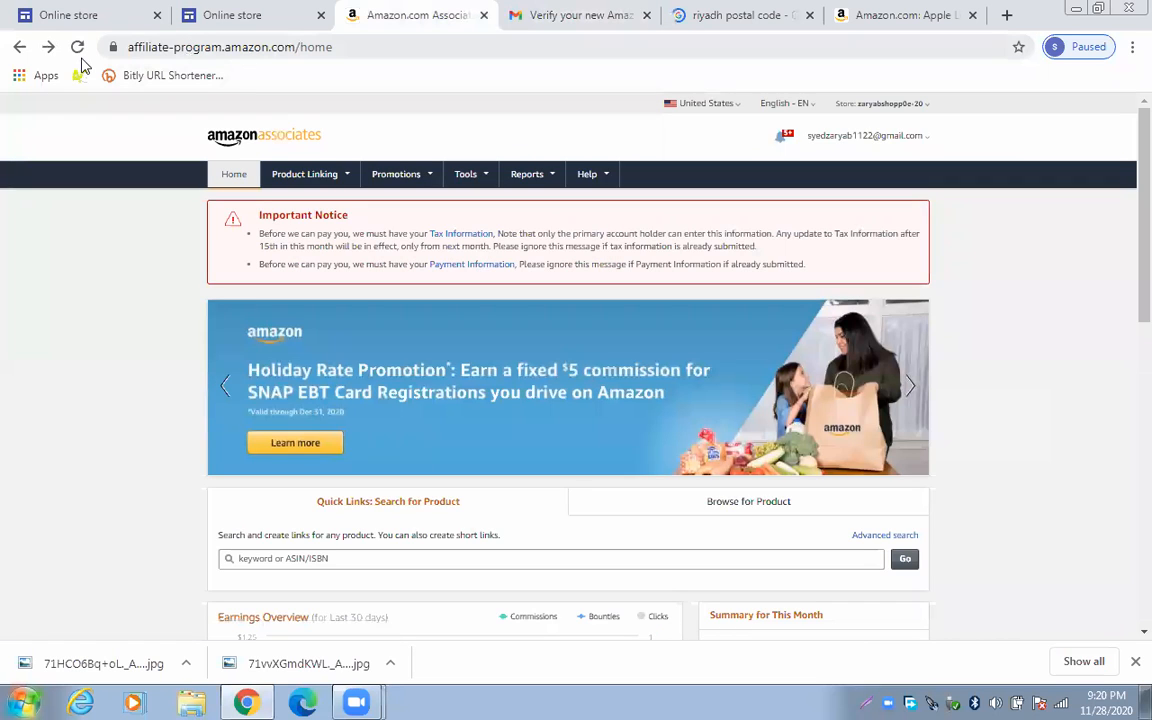
pyautogui.moveTo(314, 182)
pyautogui.scroll(-10, 340, 245)
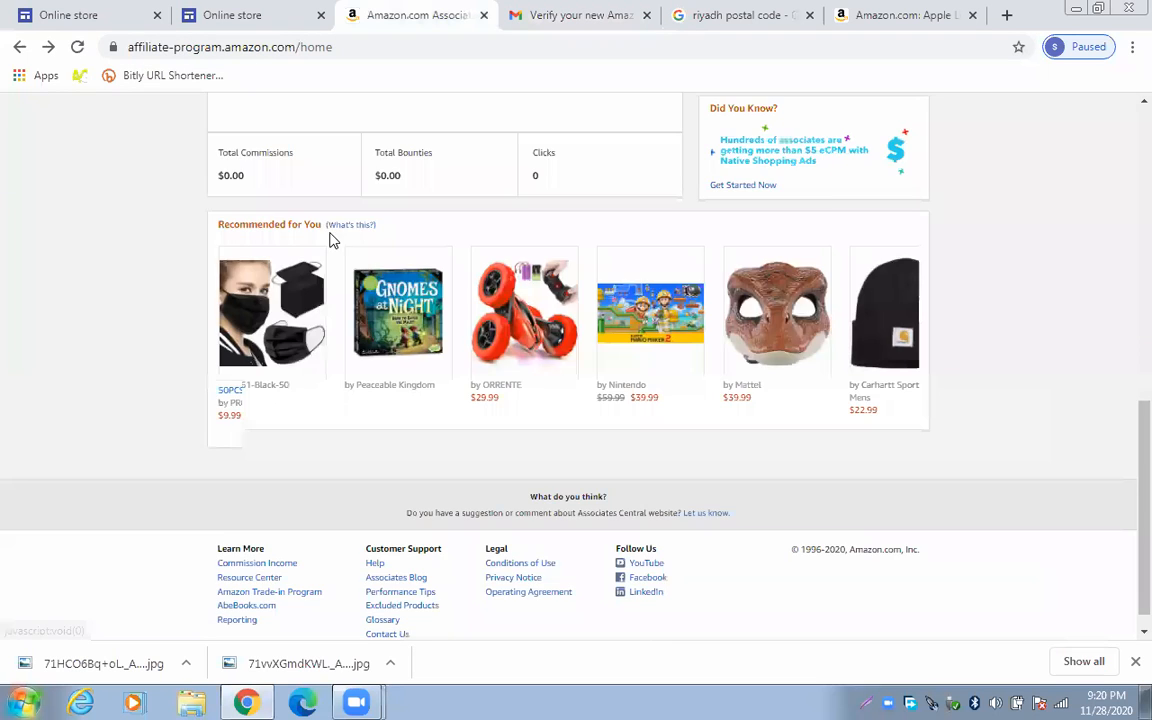
pyautogui.scroll(-1, 333, 238)
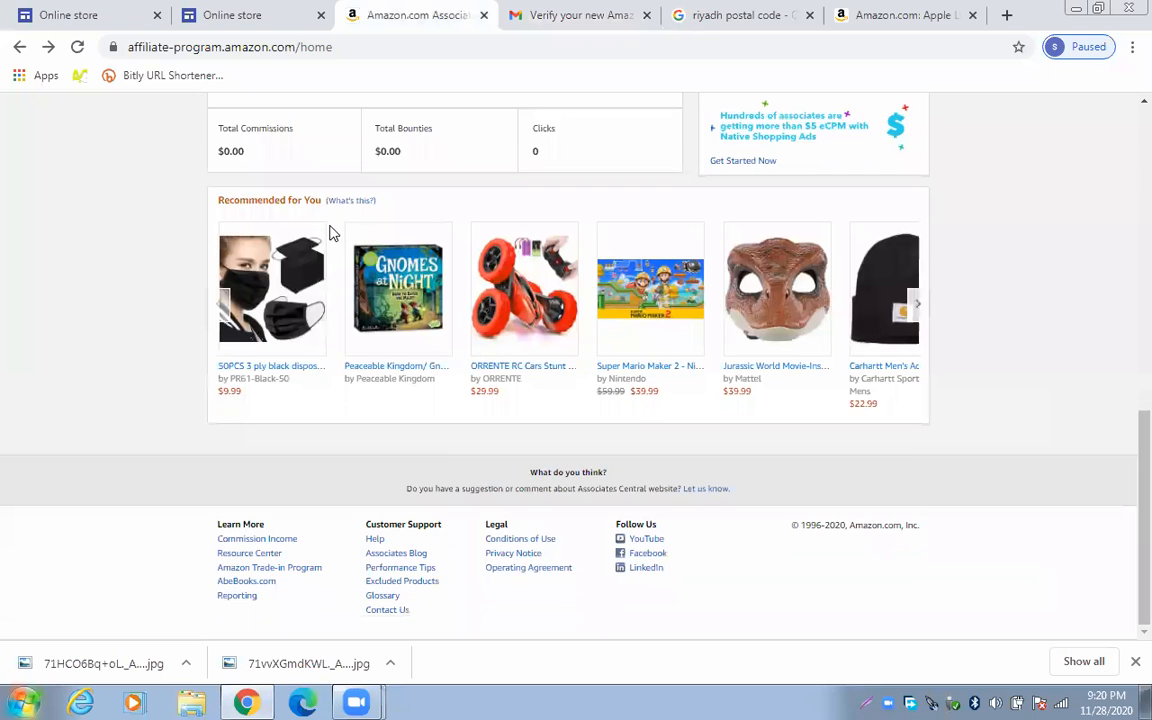
pyautogui.scroll(9, 333, 233)
pyautogui.click(887, 9)
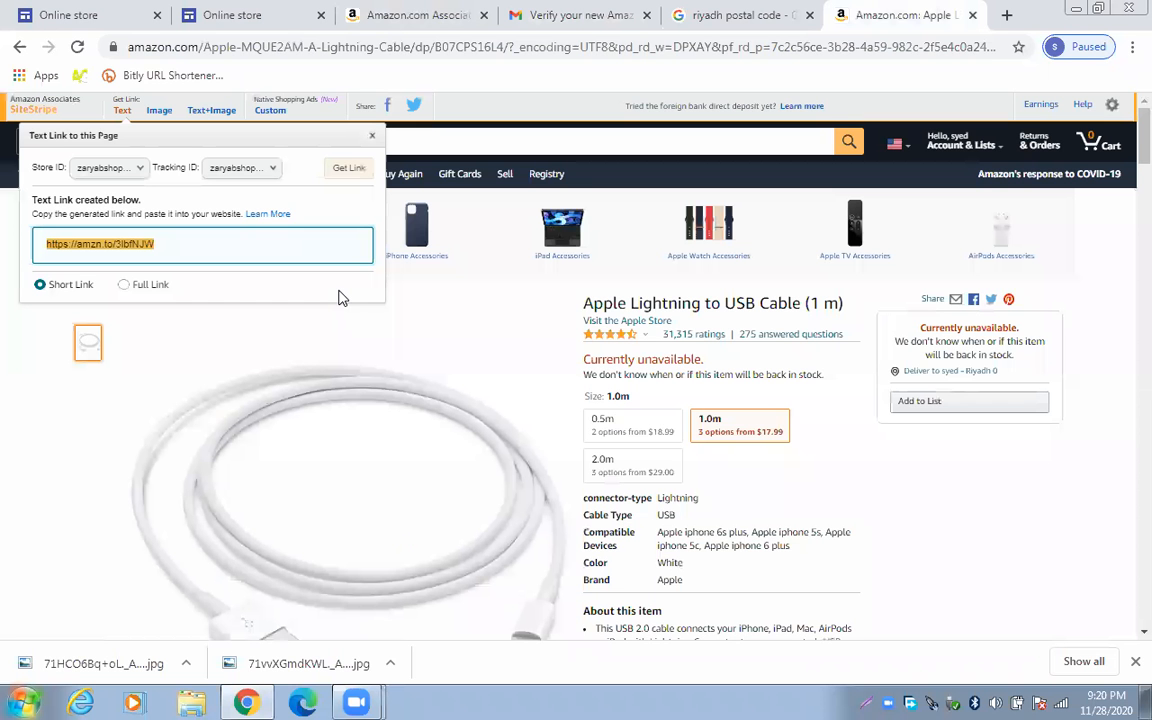
# Open the Acer Aspire 5 Slim Laptop page, copy its full title, and return to Online store
pyautogui.click(20, 47)
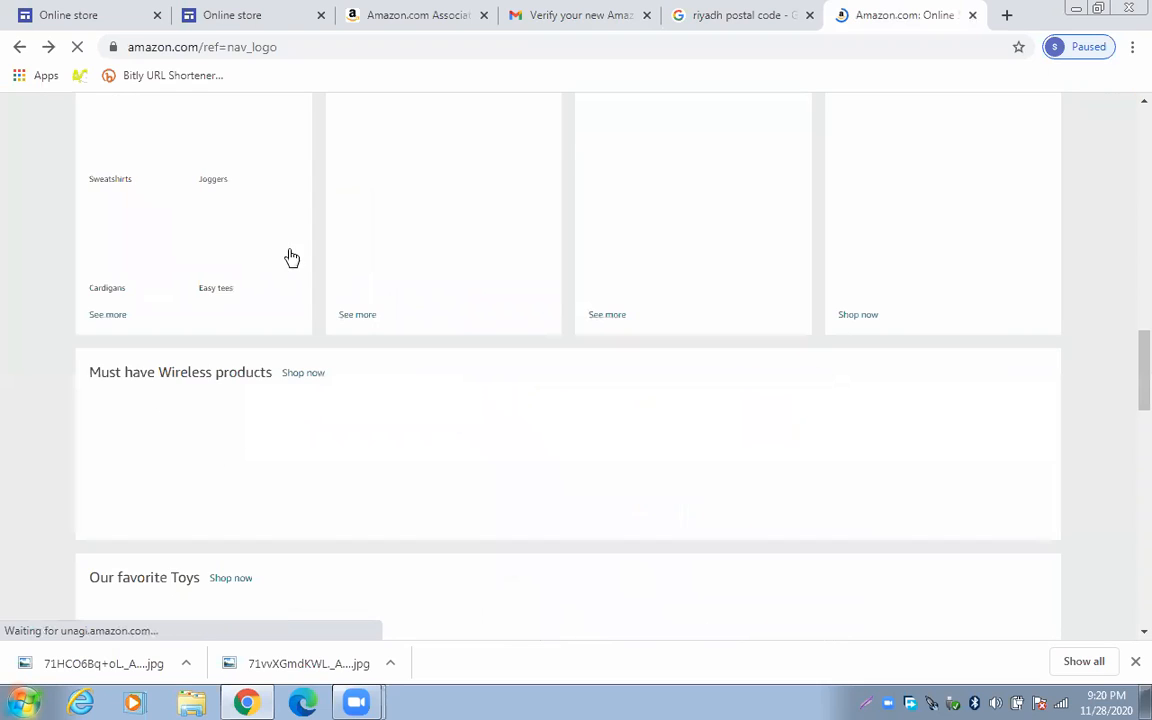
pyautogui.click(20, 47)
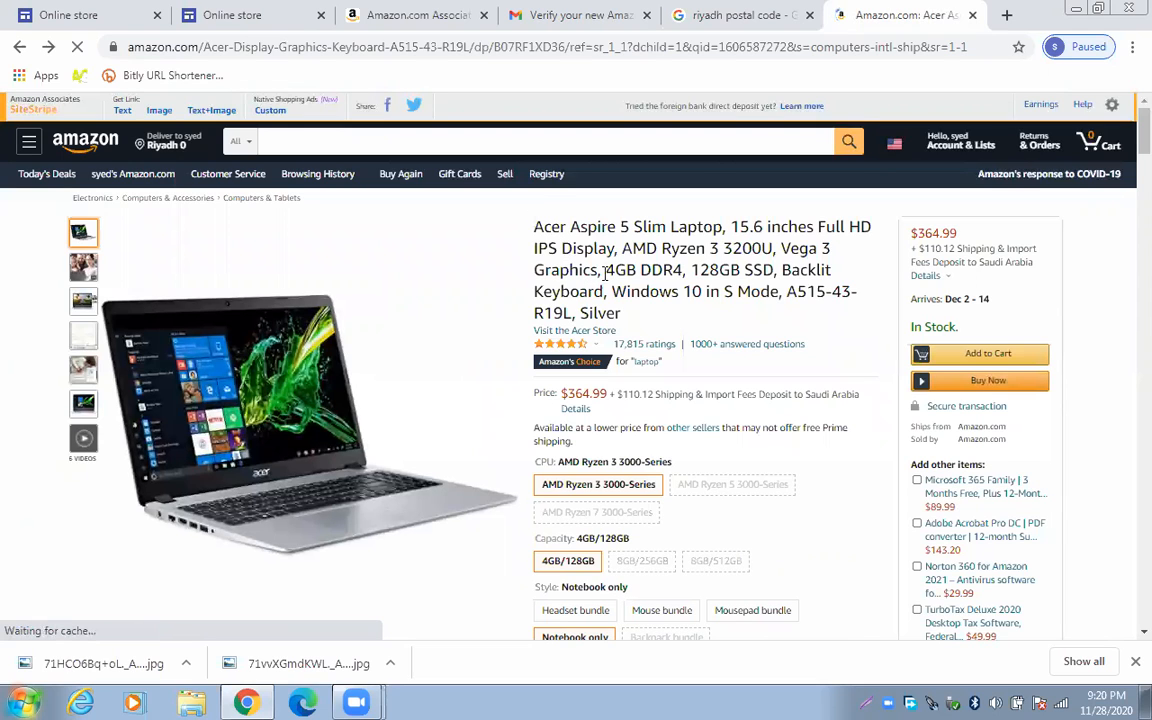
pyautogui.tripleClick(633, 298)
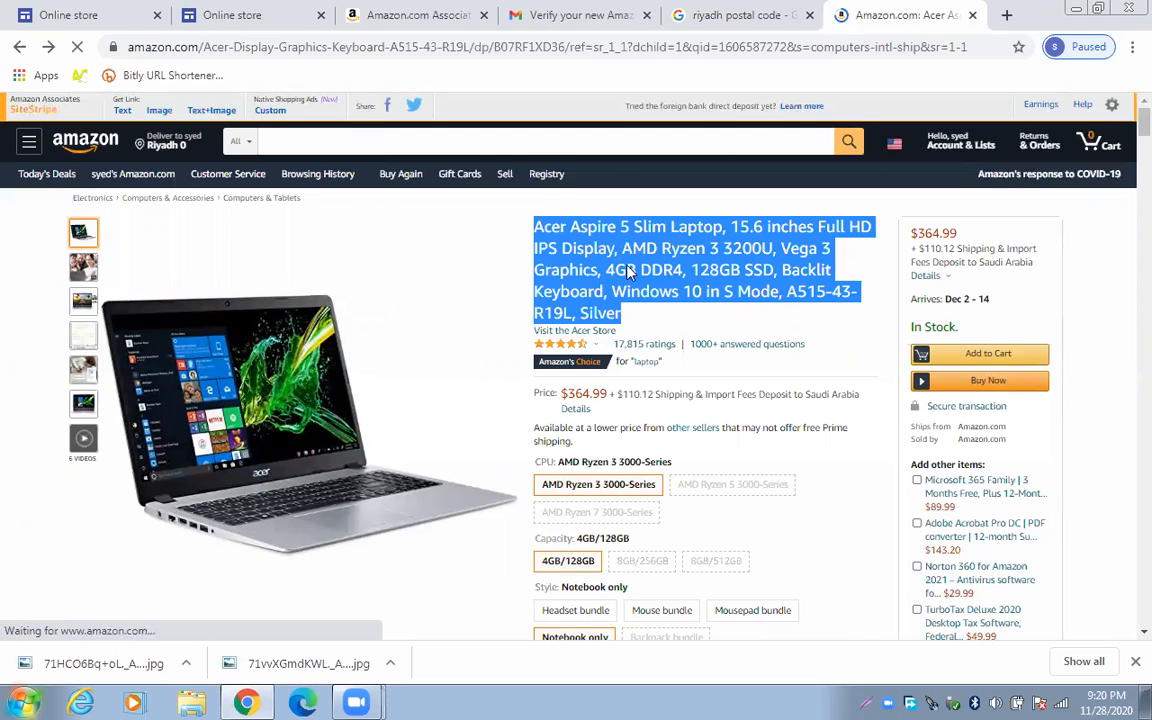
pyautogui.rightClick(629, 272)
pyautogui.click(85, 10)
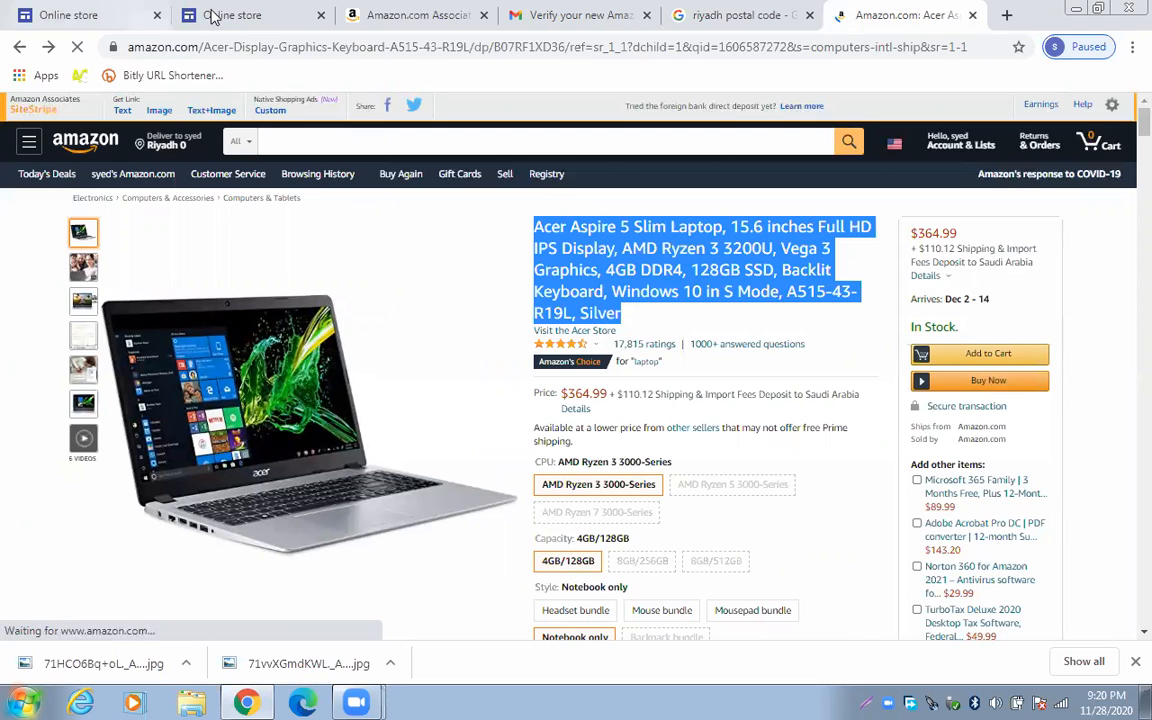
pyautogui.click(85, 10)
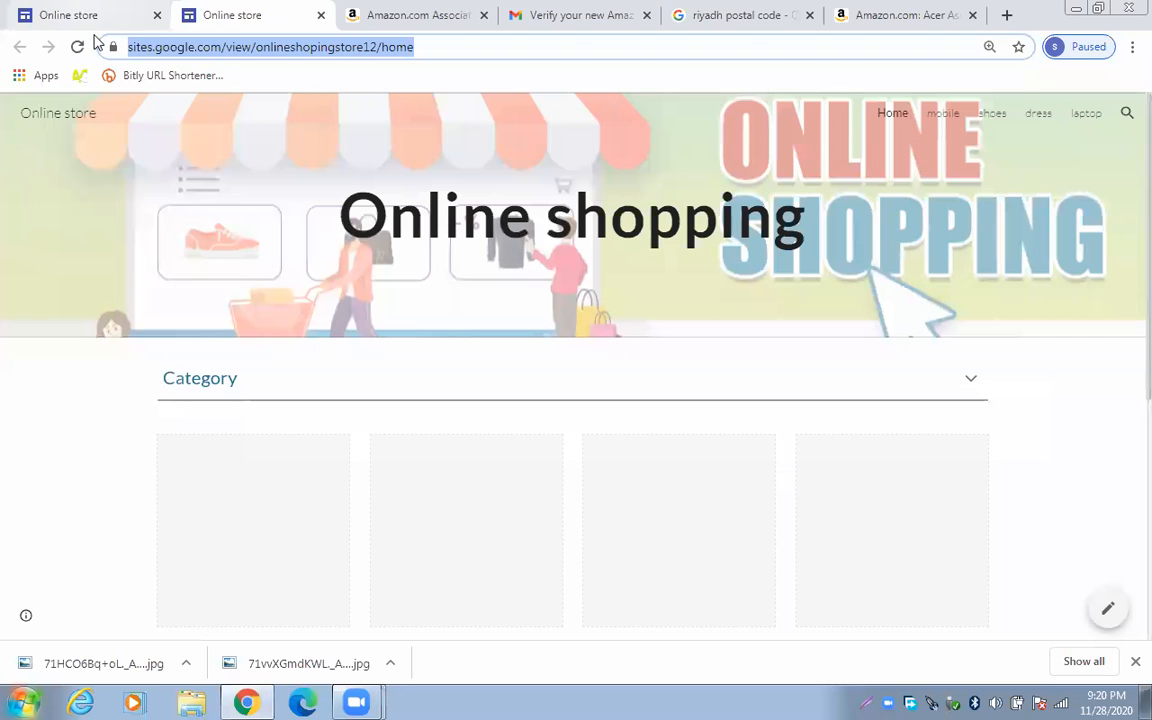
# Paste the copied Acer Aspire 5 title as the image caption in Small style
pyautogui.click(72, 15)
pyautogui.rightClick(232, 529)
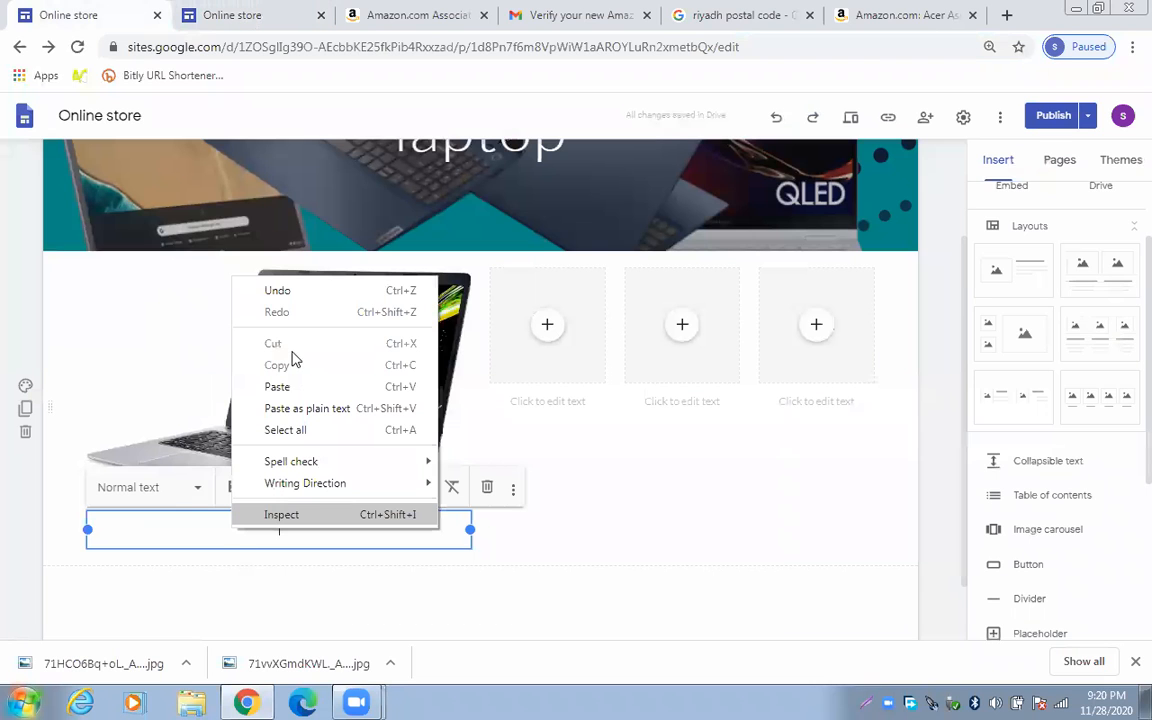
pyautogui.press('Return')
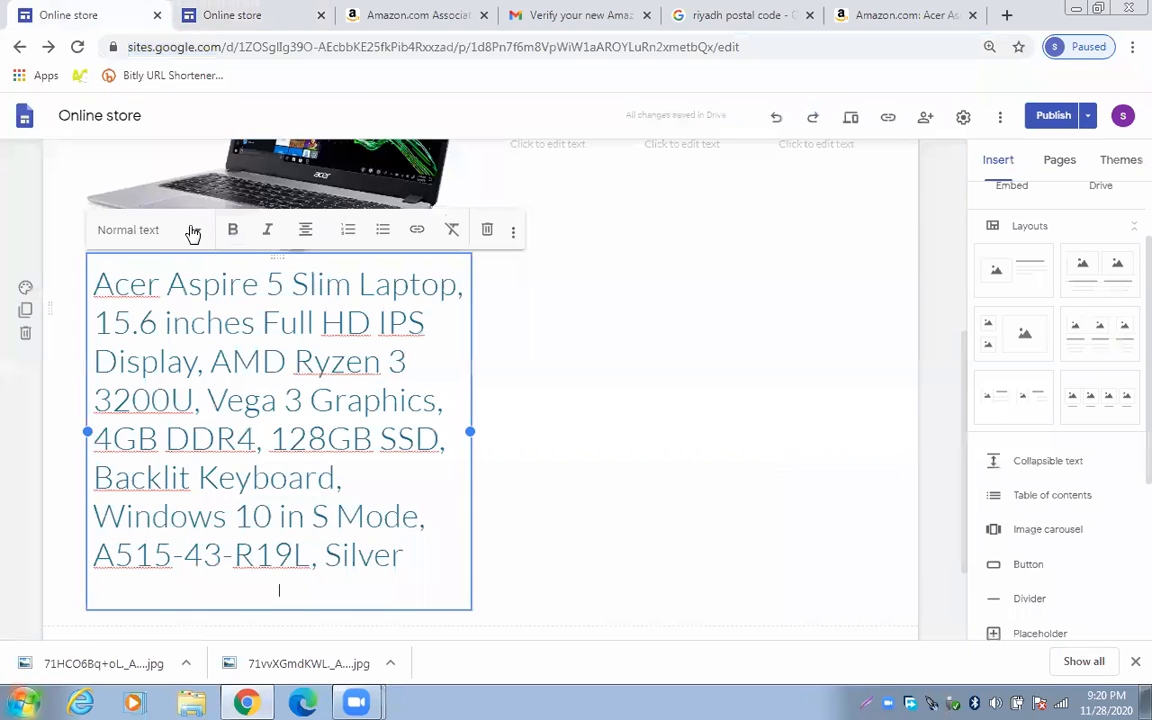
pyautogui.click(150, 229)
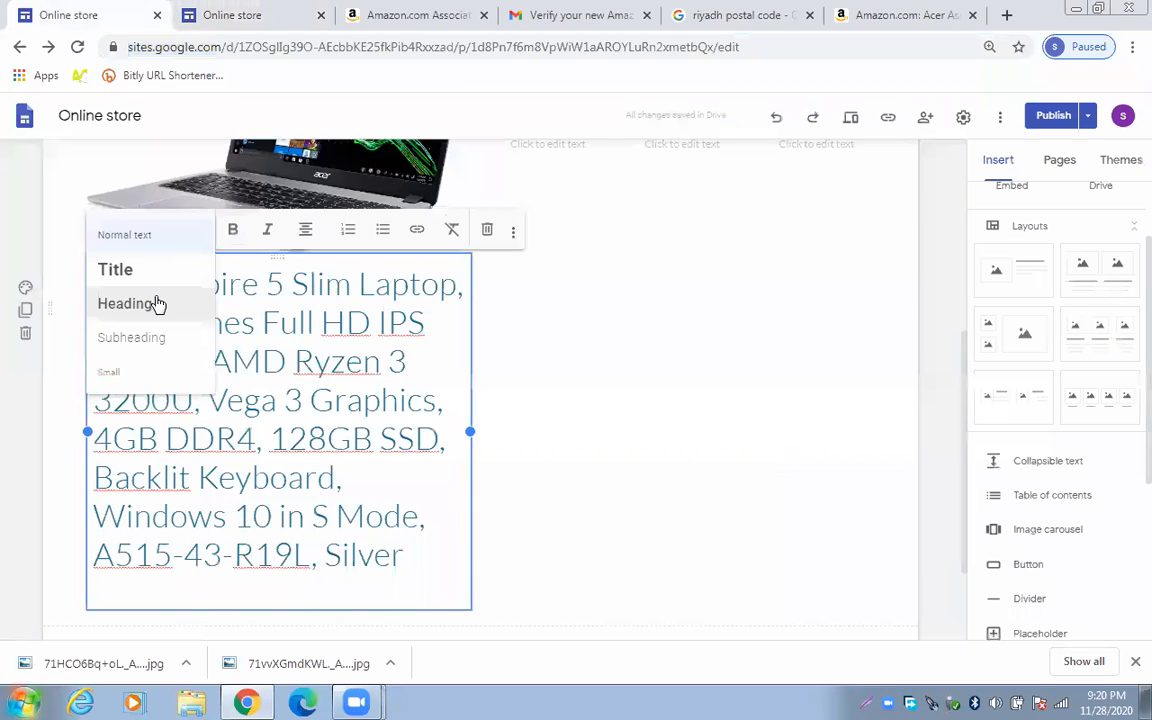
pyautogui.click(147, 371)
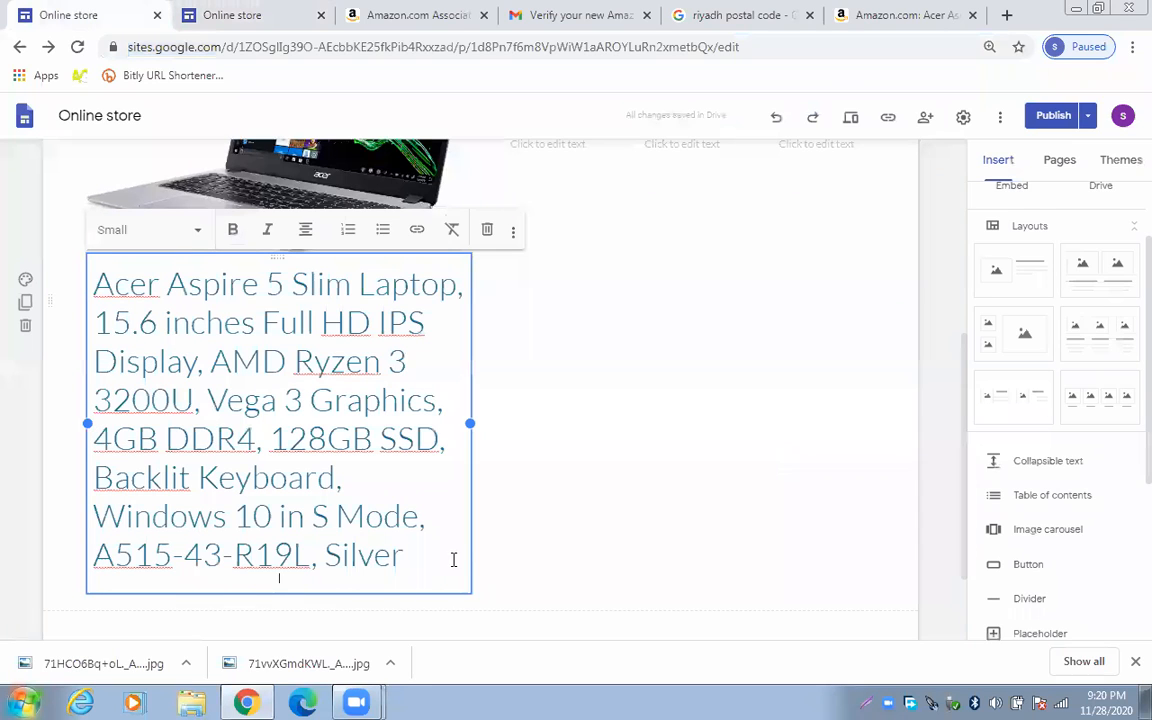
# Reapply the Small style to the entire pasted caption
pyautogui.click(464, 578)
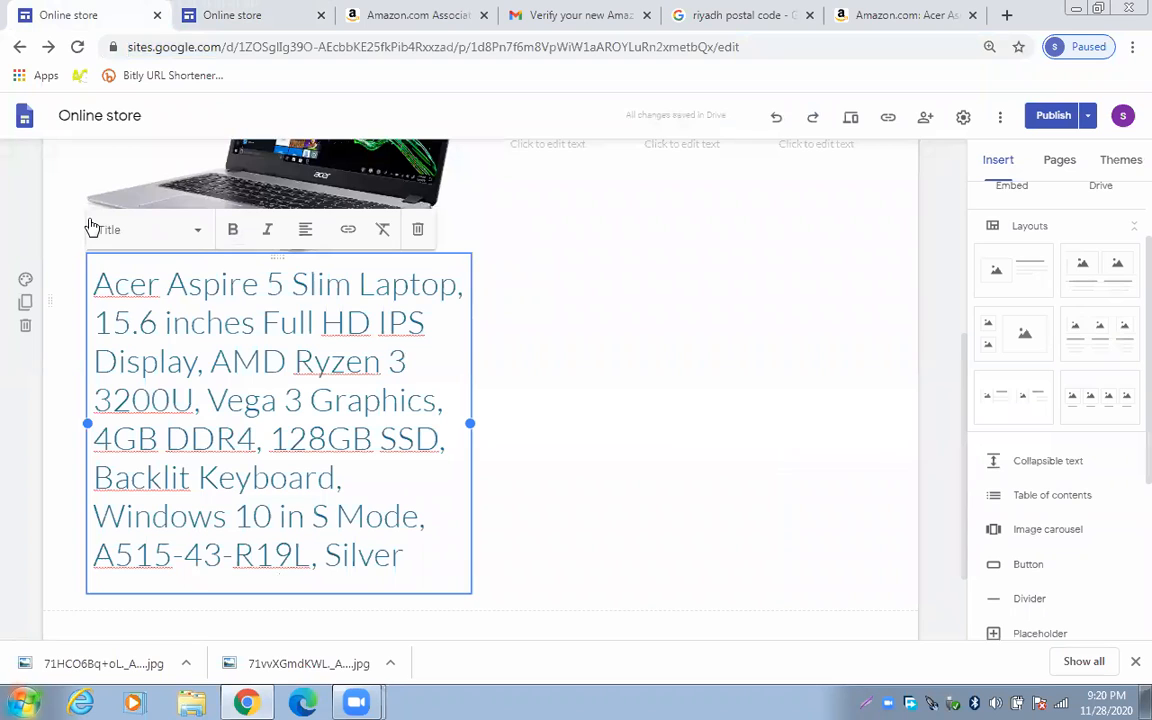
pyautogui.tripleClick(381, 548)
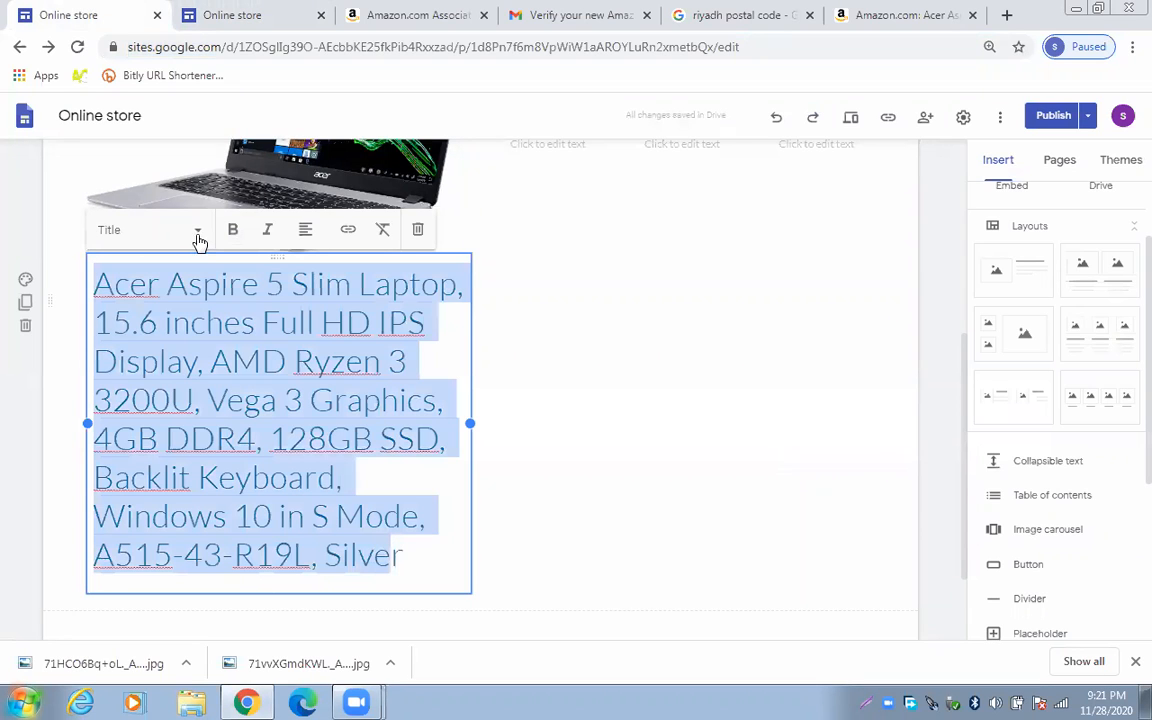
pyautogui.click(150, 229)
pyautogui.click(140, 373)
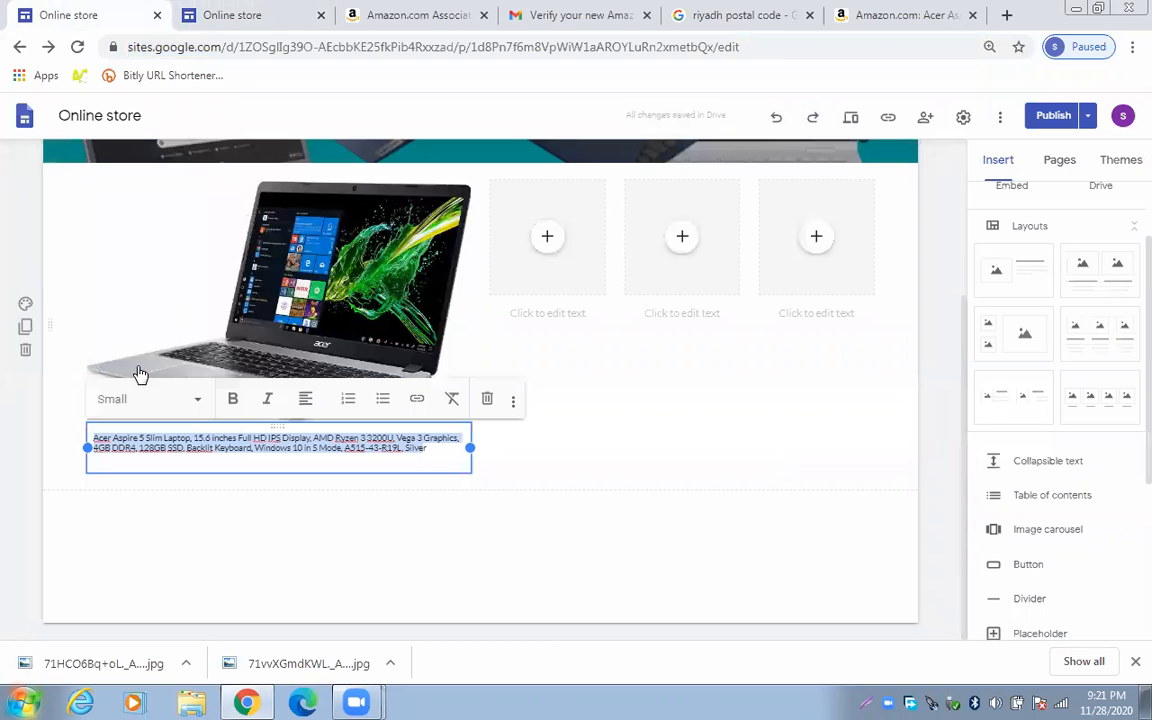
pyautogui.click(397, 462)
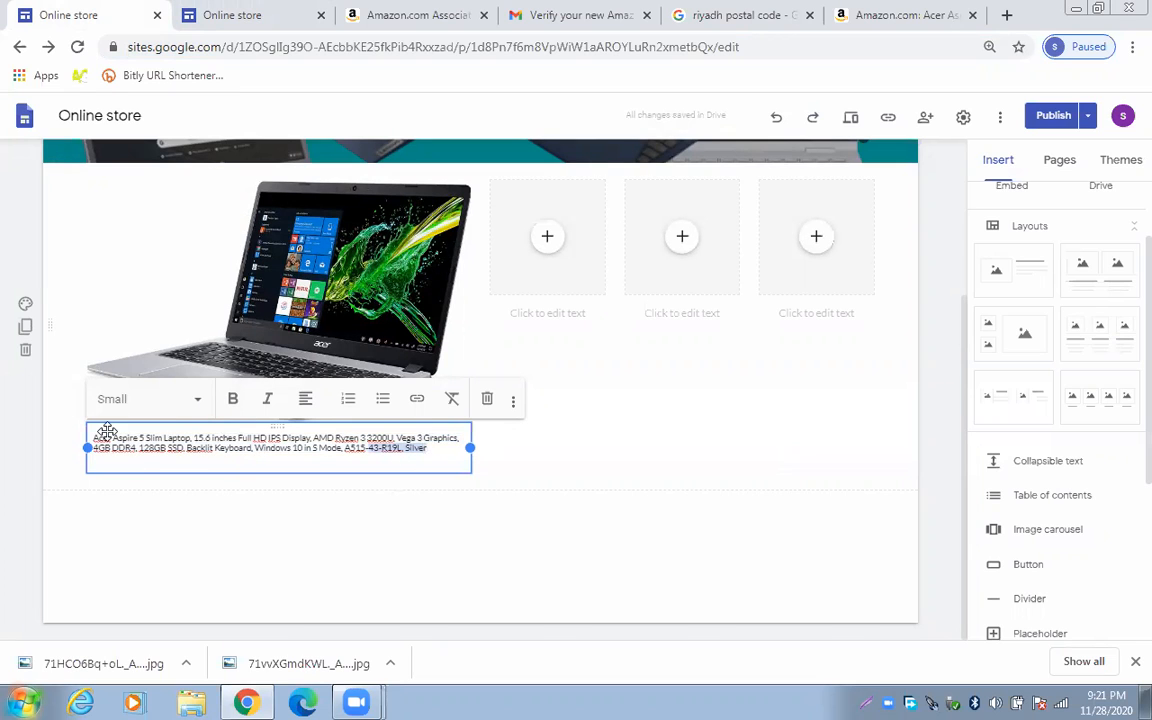
# Make the product-title caption bold and finish editing the text box
pyautogui.moveTo(86, 435); pyautogui.dragTo(86, 434)
pyautogui.click(232, 399)
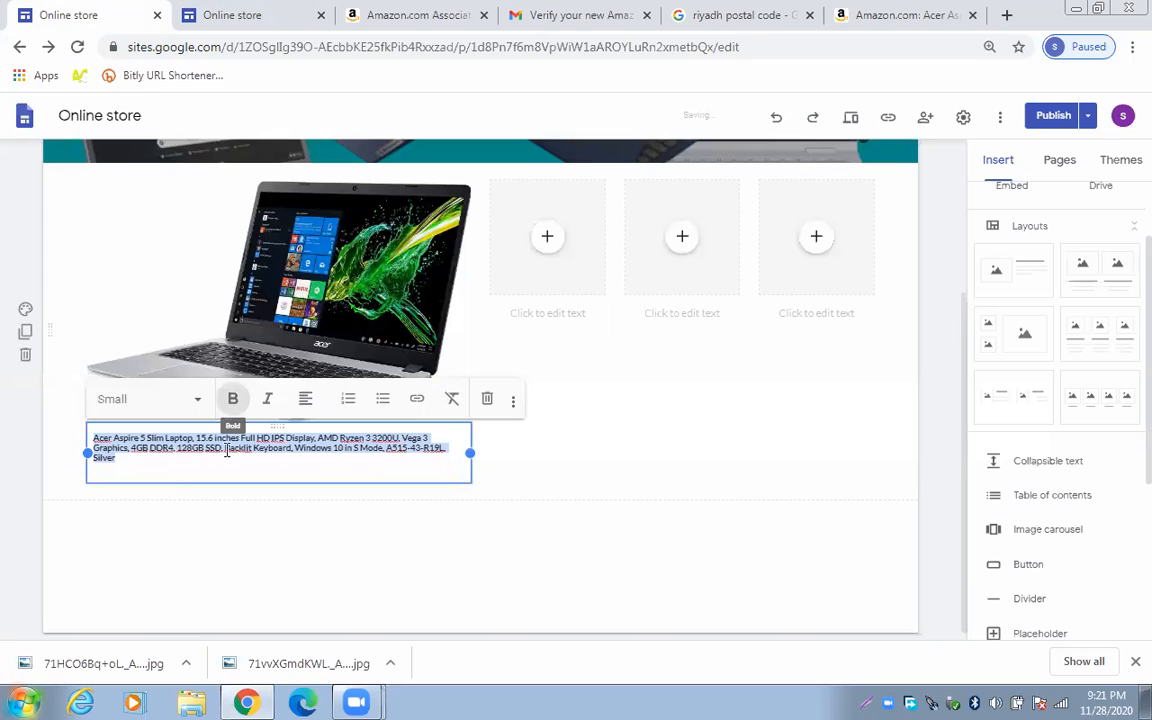
pyautogui.click(227, 456)
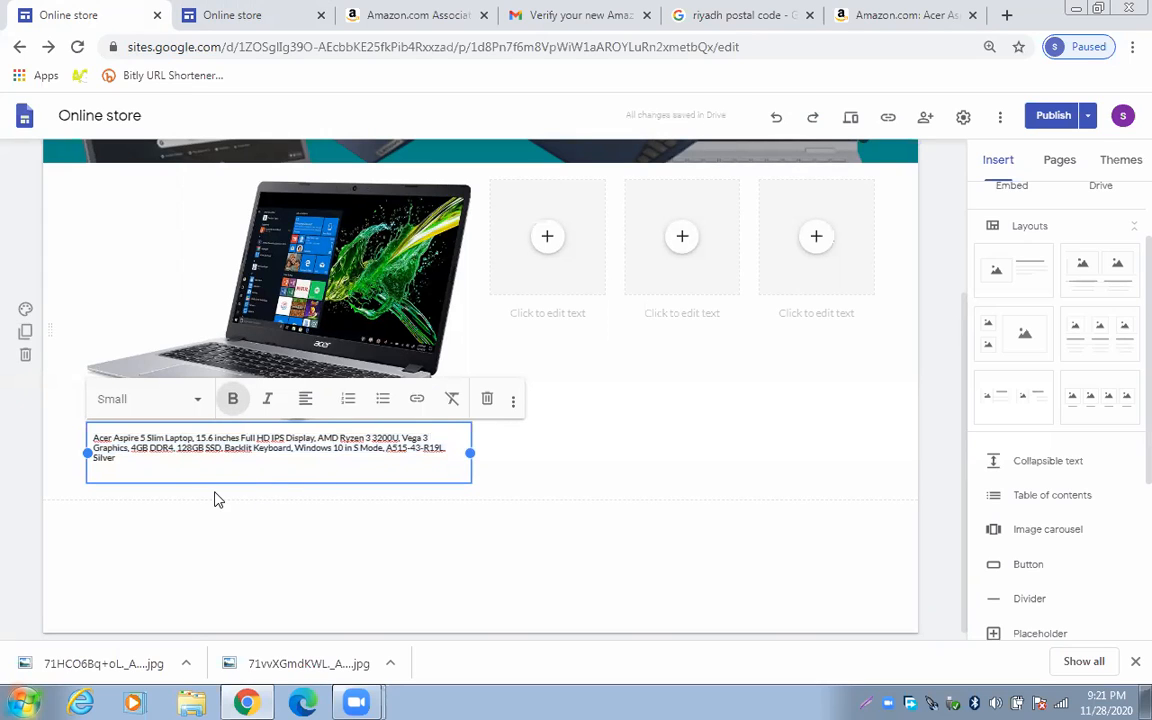
pyautogui.click(333, 500)
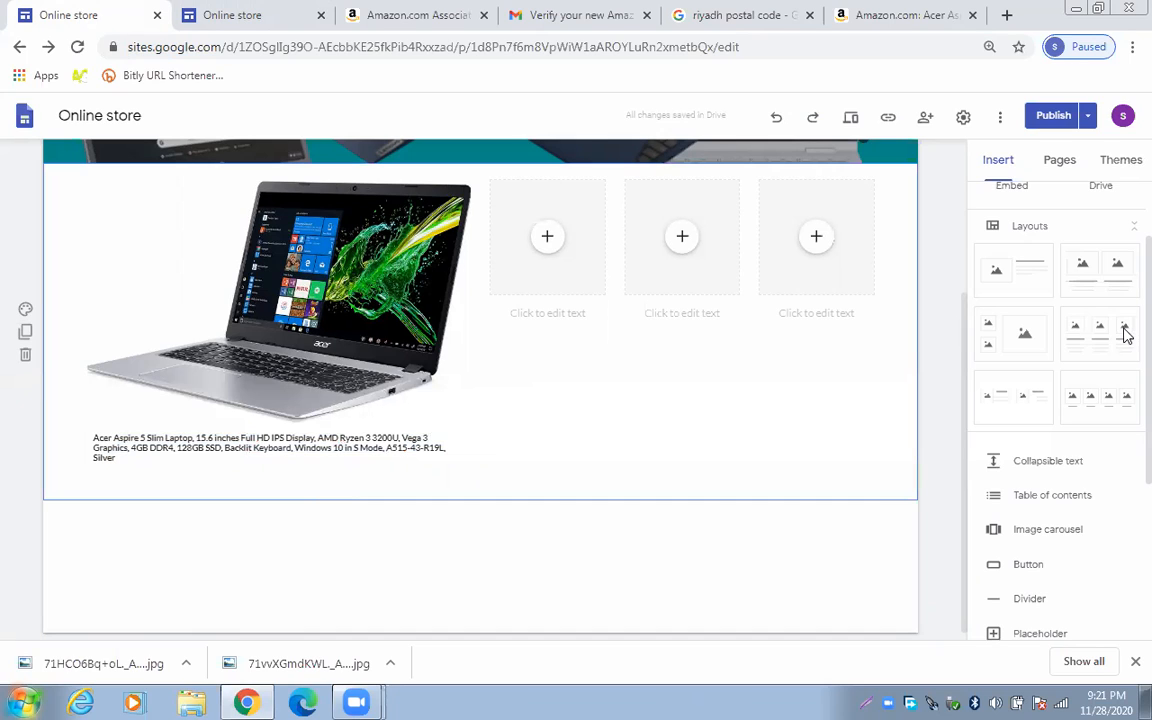
# Start a BUY NOW button on the laptop image block, then bring up the Acer Amazon page
pyautogui.click(448, 405)
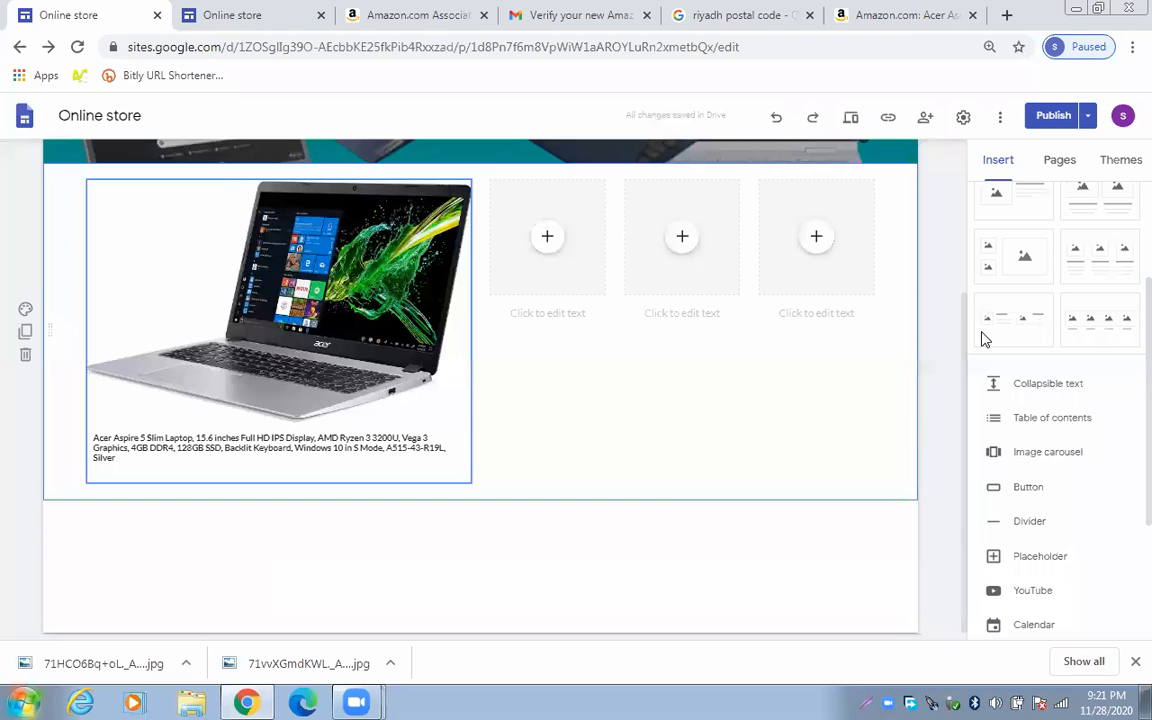
pyautogui.click(1027, 487)
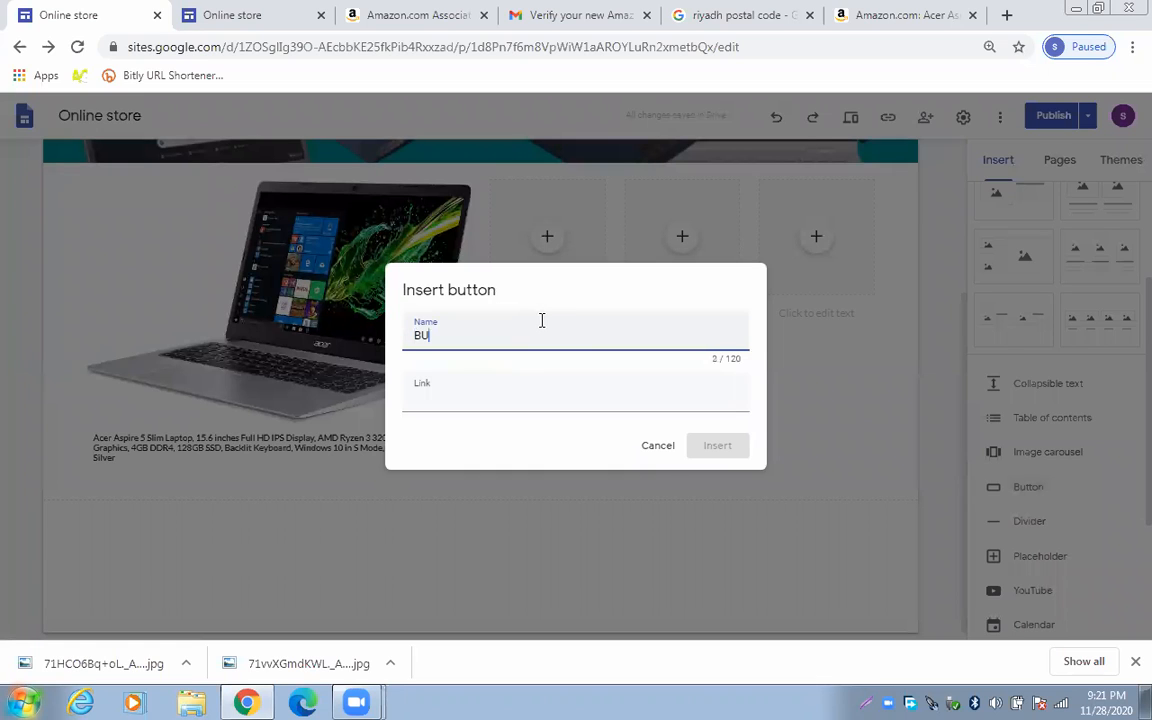
pyautogui.write('BUY NOW')
pyautogui.click(570, 403)
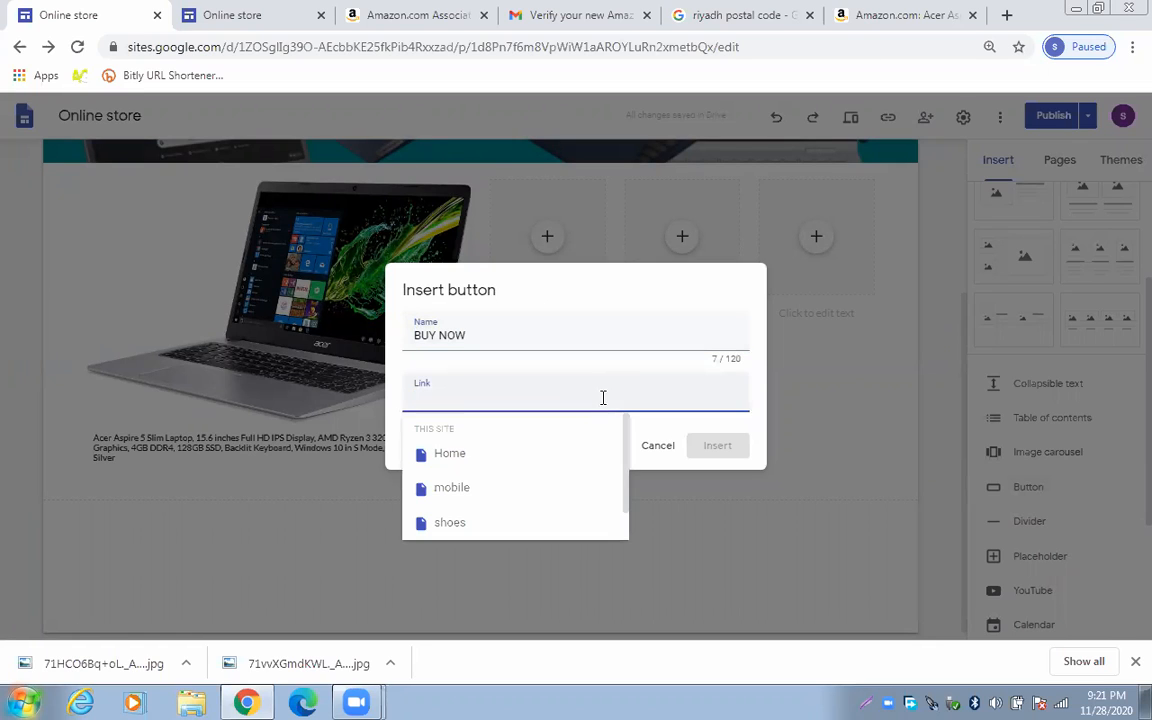
pyautogui.click(420, 12)
pyautogui.click(882, 12)
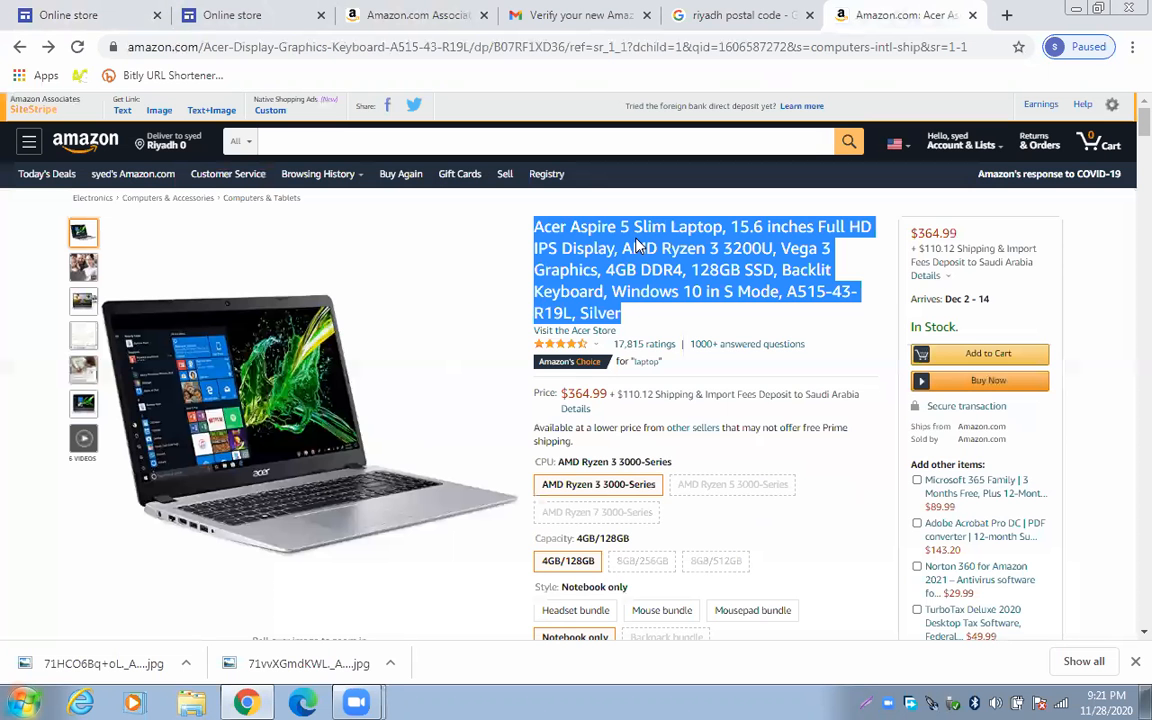
# Copy a SiteStripe short text link for the Acer laptop and return to the Online store editor
pyautogui.click(124, 113)
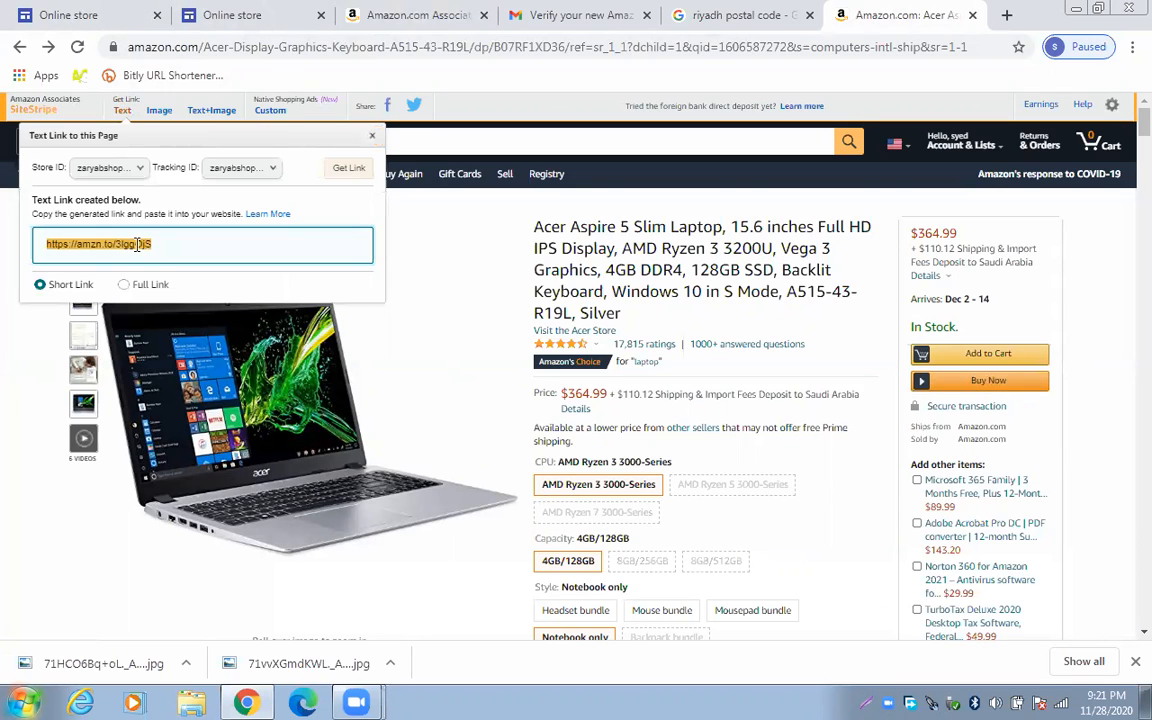
pyautogui.rightClick(140, 243)
pyautogui.click(160, 258)
pyautogui.click(90, 14)
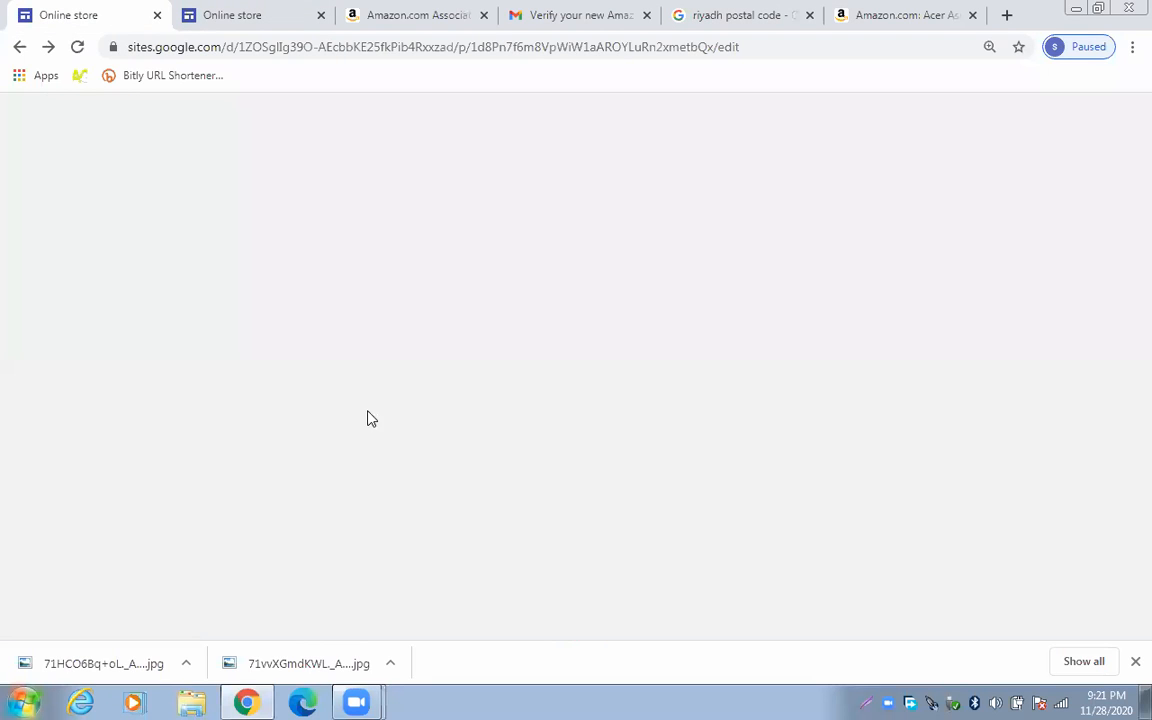
# Paste the Amazon short link as the BUY NOW button's link and insert the button
pyautogui.rightClick(468, 396)
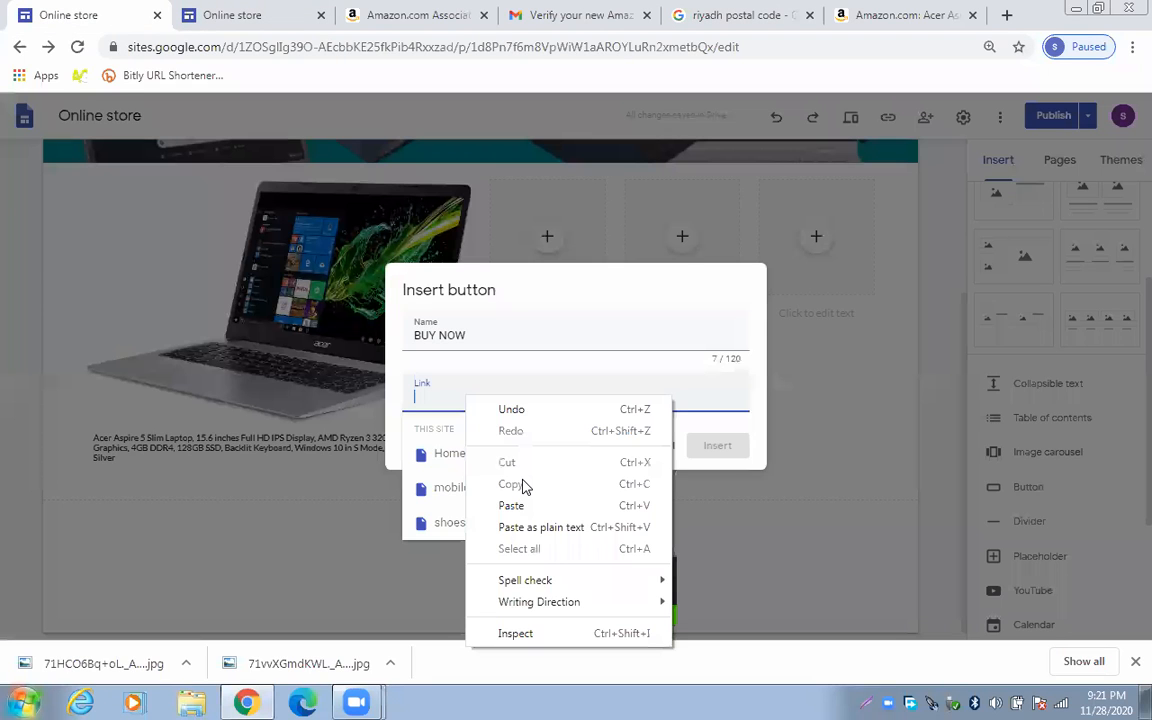
pyautogui.click(529, 508)
pyautogui.hotkey('ctrl', 'v')
pyautogui.click(718, 450)
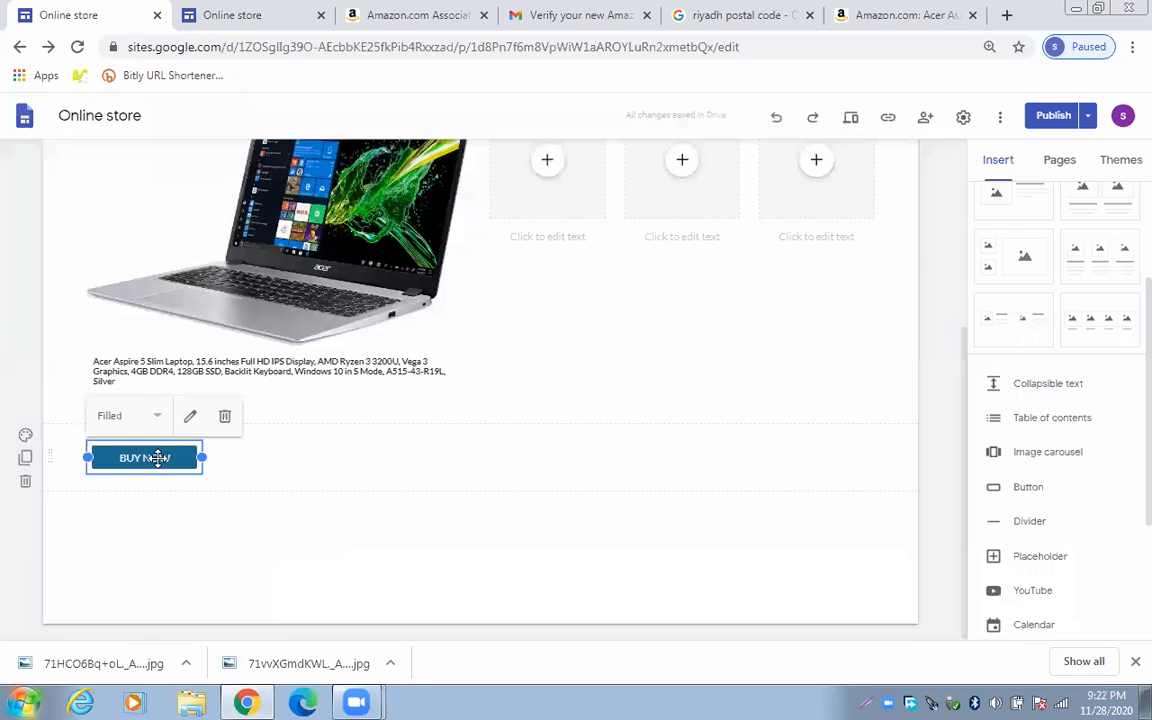
# Stretch the BUY NOW button to match the laptop caption's width
pyautogui.moveTo(152, 457); pyautogui.dragTo(250, 440)
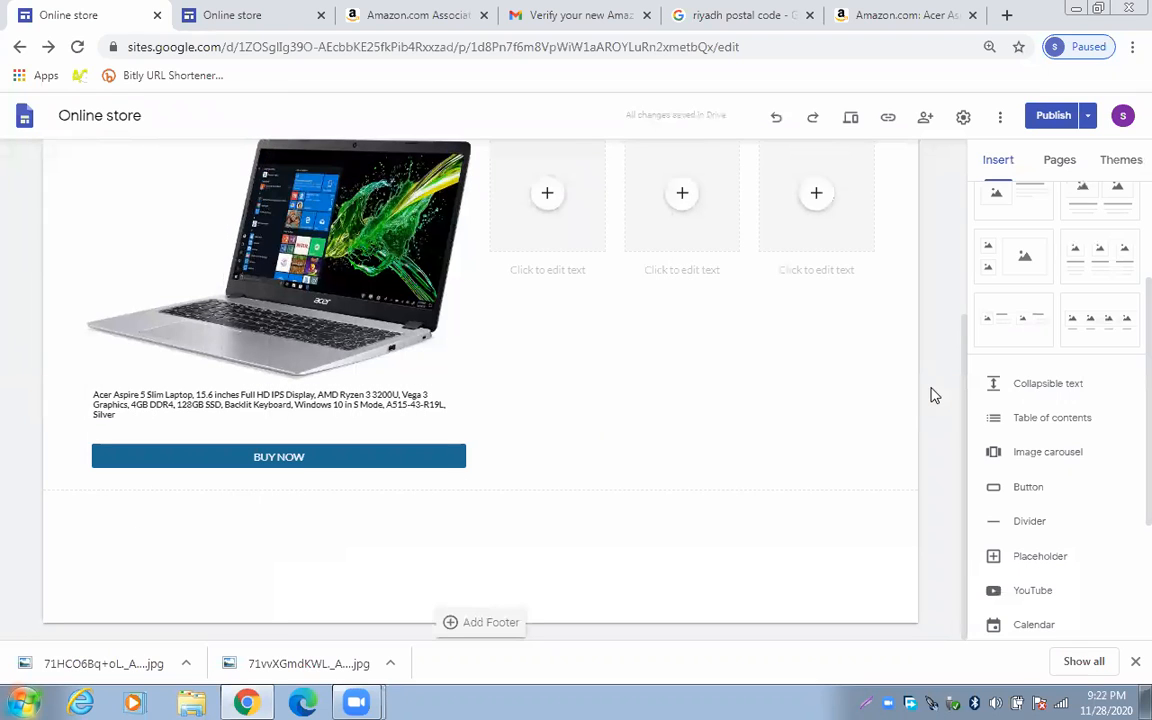
pyautogui.scroll(1, 930, 395)
pyautogui.scroll(-1, 930, 395)
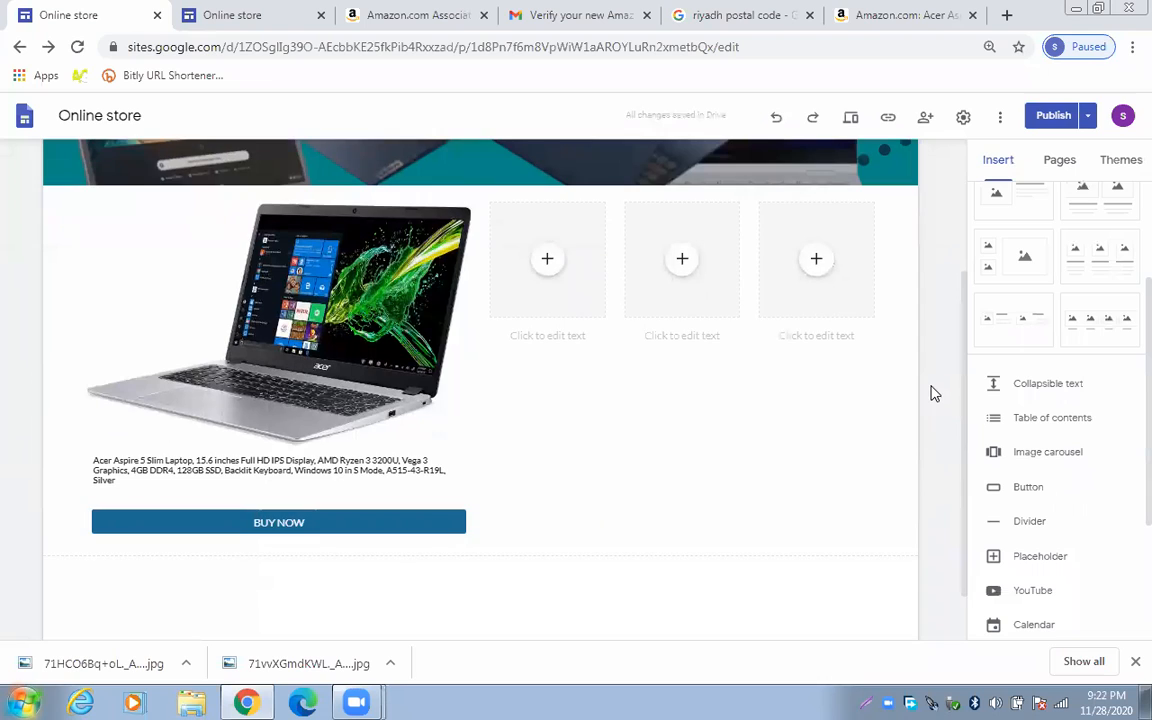
pyautogui.scroll(-1, 930, 393)
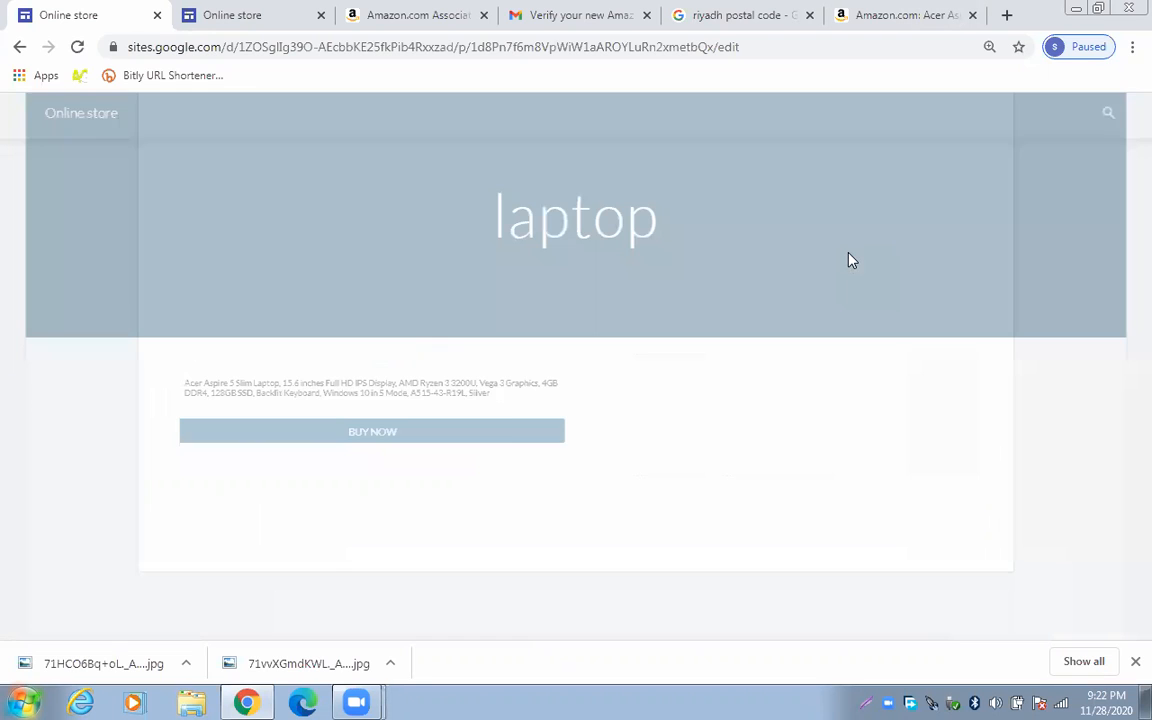
# In the preview, follow the BUY NOW button to confirm it opens Amazon's Acer laptop page
pyautogui.scroll(-1, 848, 260)
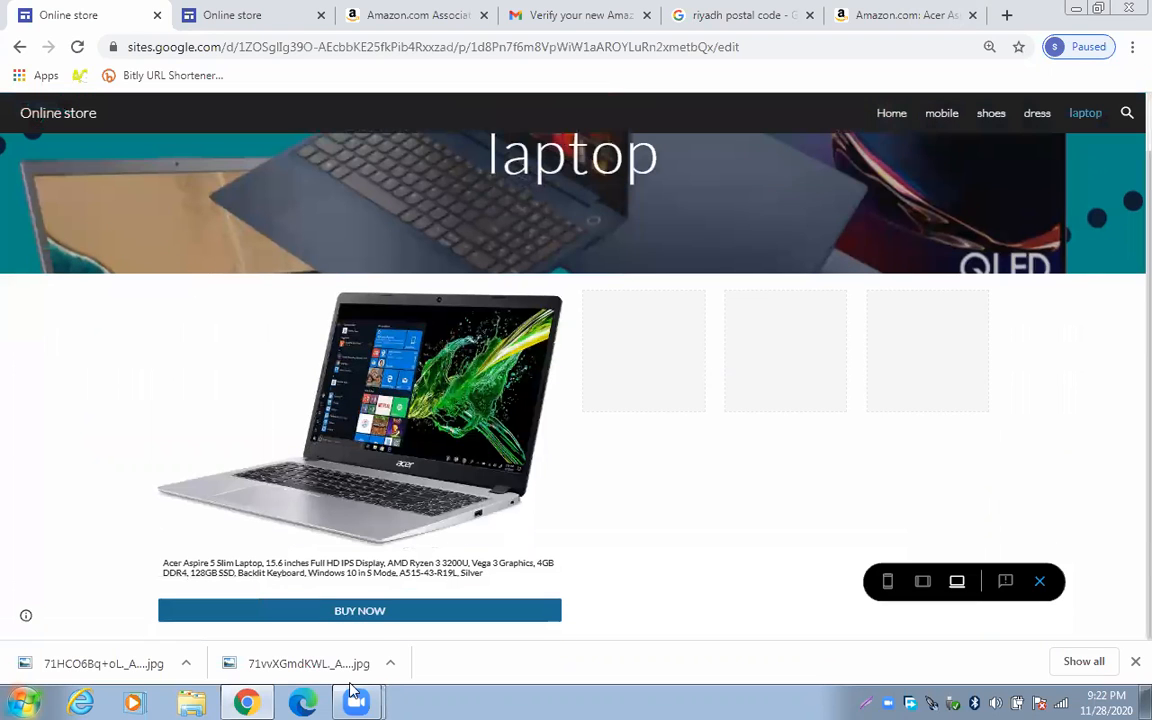
pyautogui.click(376, 617)
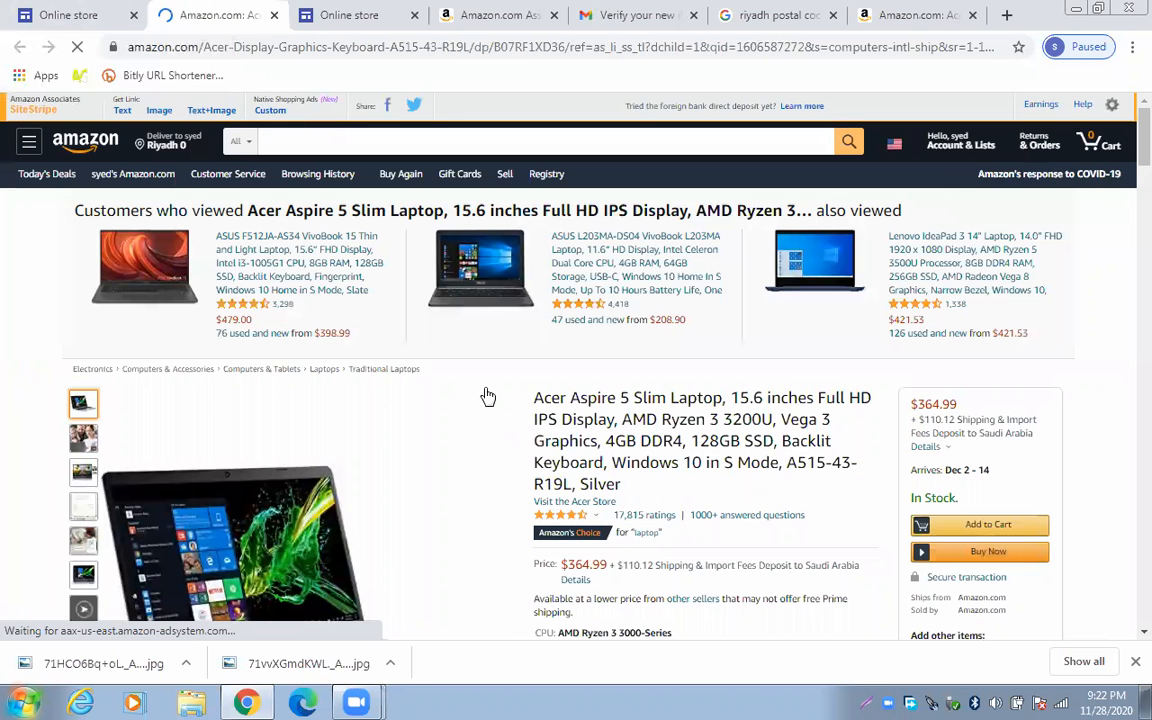
# Check the Online store editor, then go back to the Acer product page on Amazon
pyautogui.scroll(-1, 434, 431)
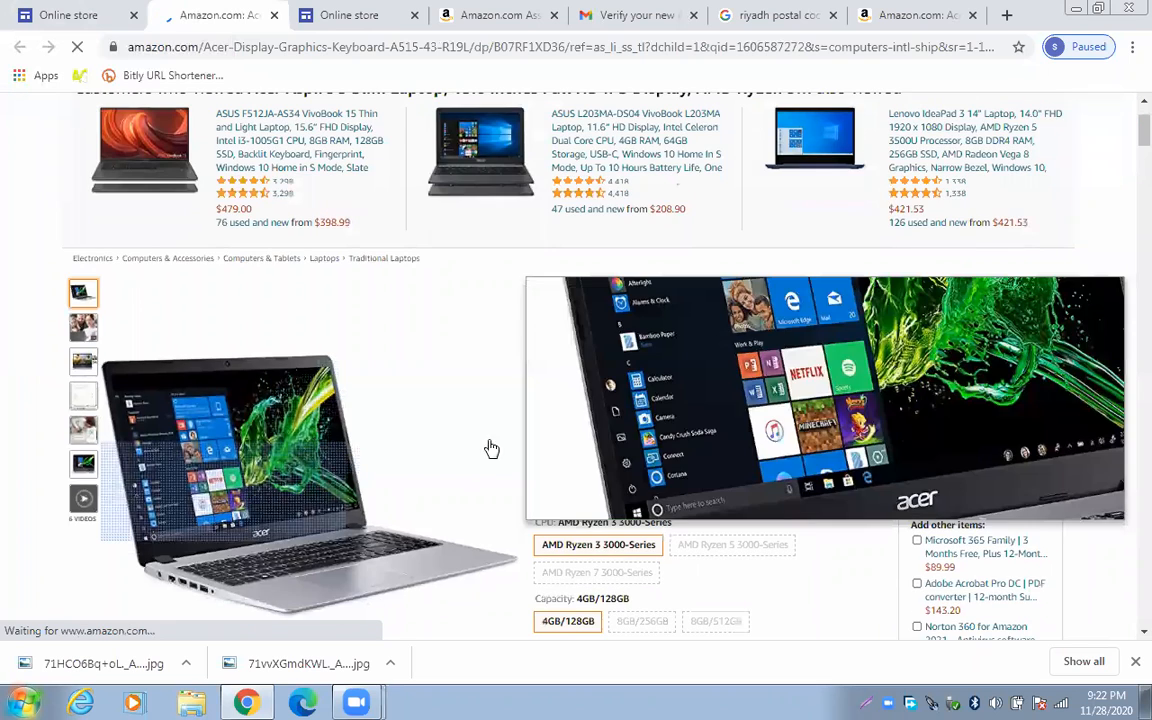
pyautogui.scroll(-2, 465, 504)
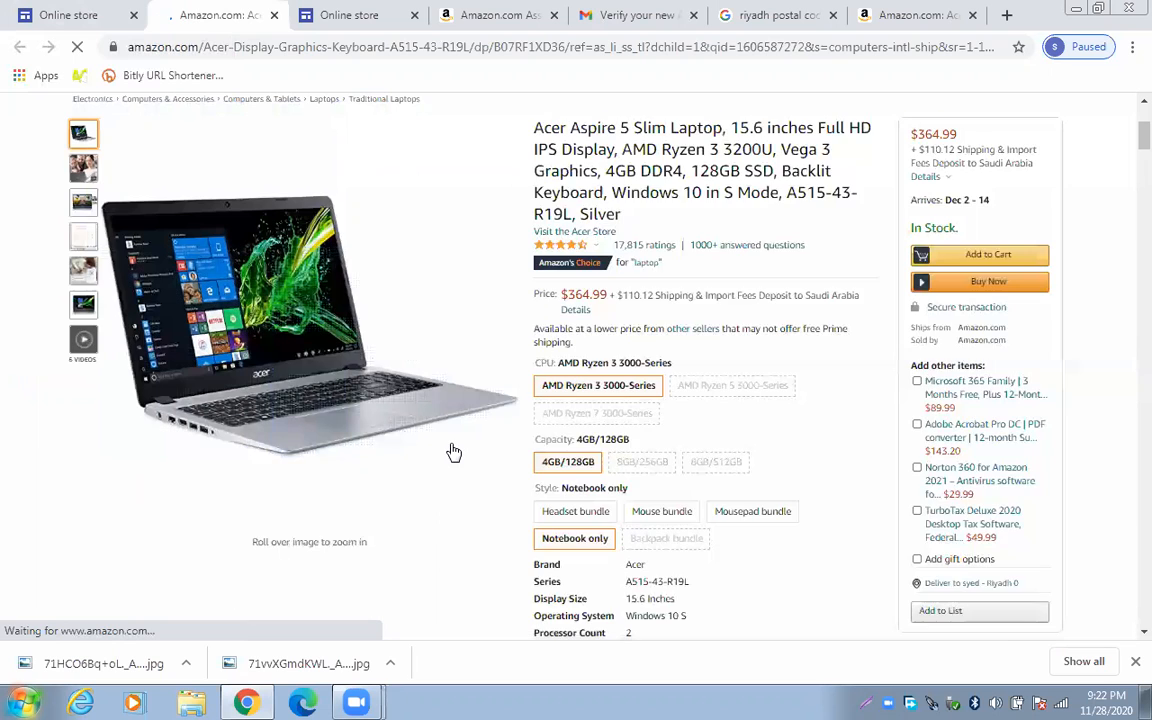
pyautogui.click(60, 15)
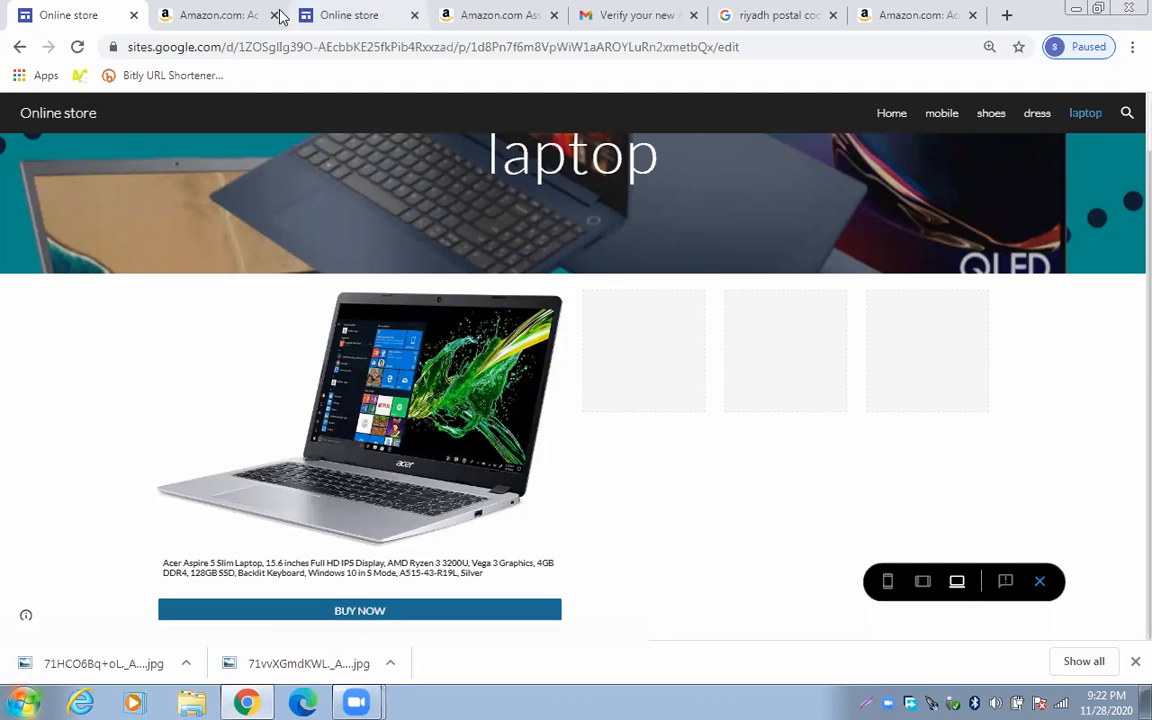
pyautogui.click(215, 8)
# Copy a fresh SiteStripe short text link for the Acer laptop and open a blank tab
pyautogui.moveTo(275, 144)
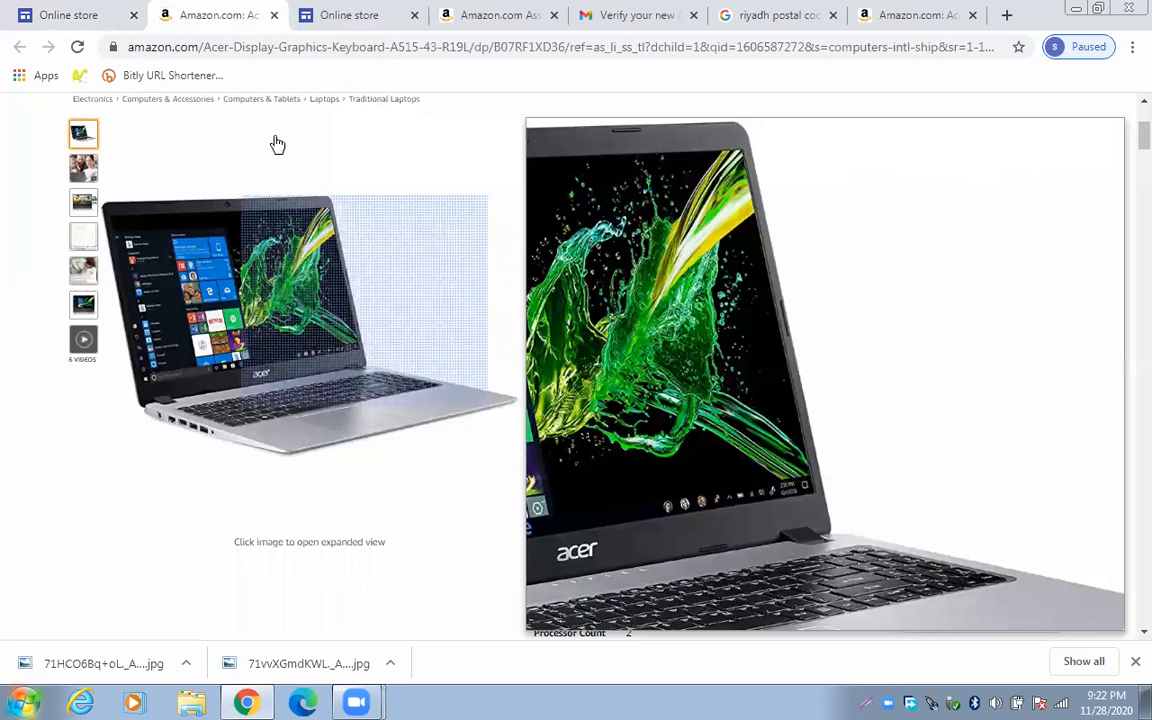
pyautogui.scroll(3, 116, 100)
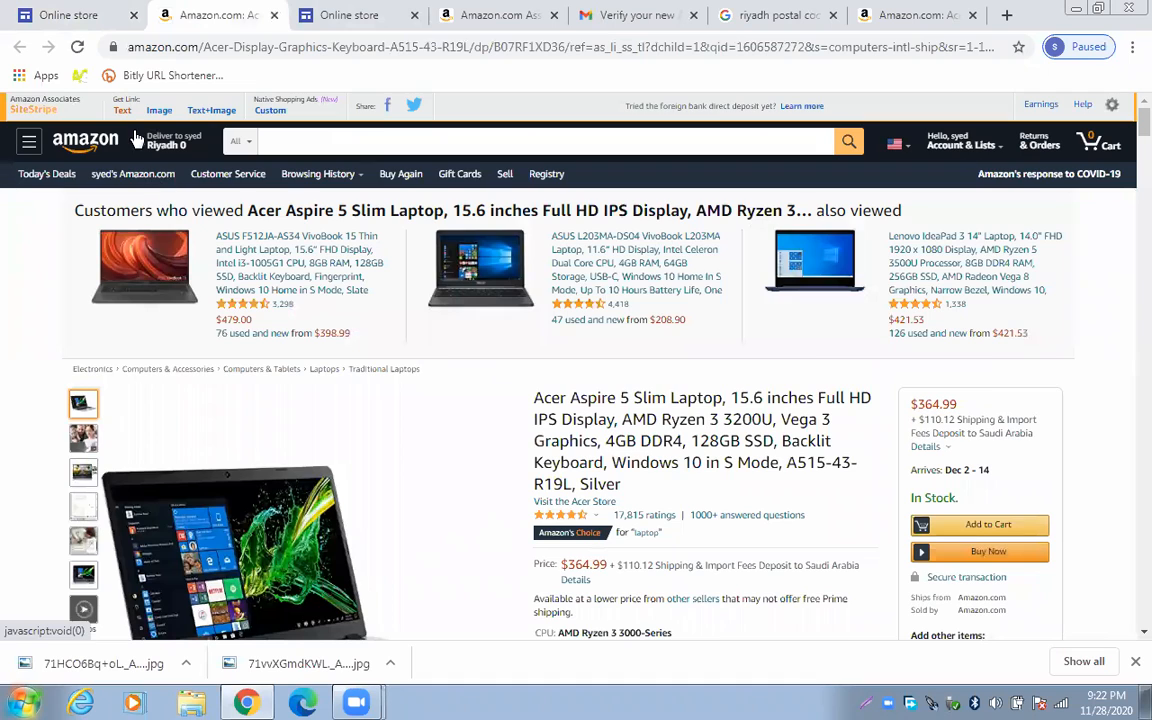
pyautogui.click(120, 111)
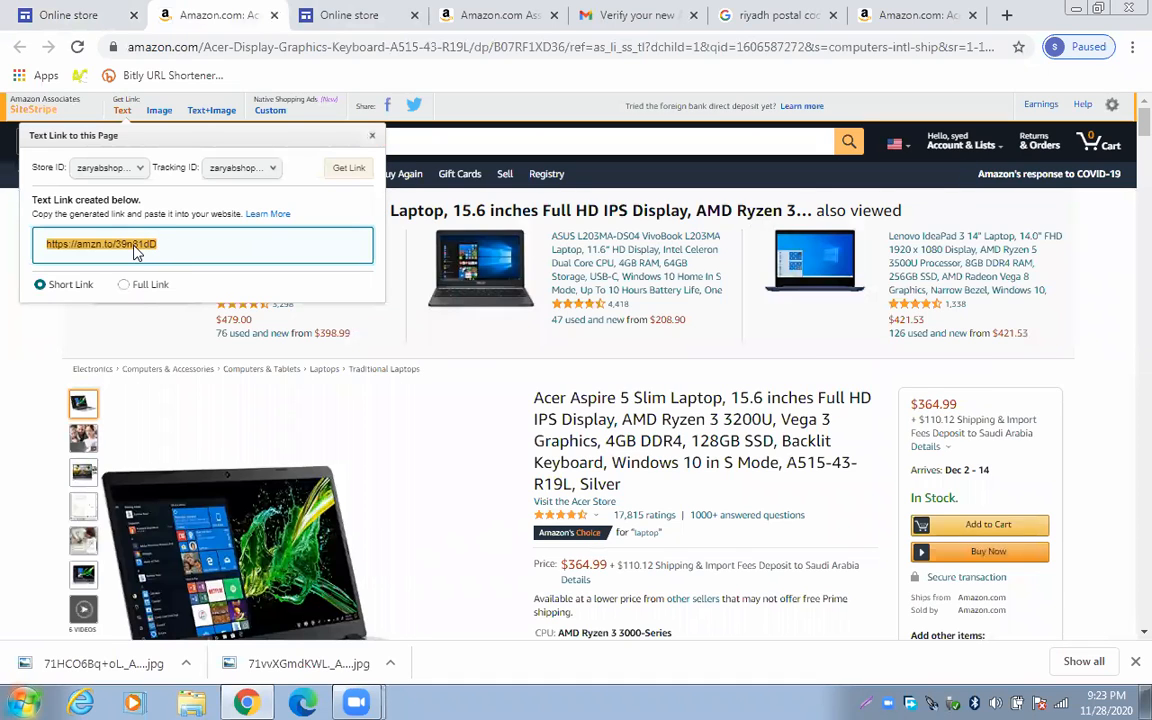
pyautogui.rightClick(148, 245)
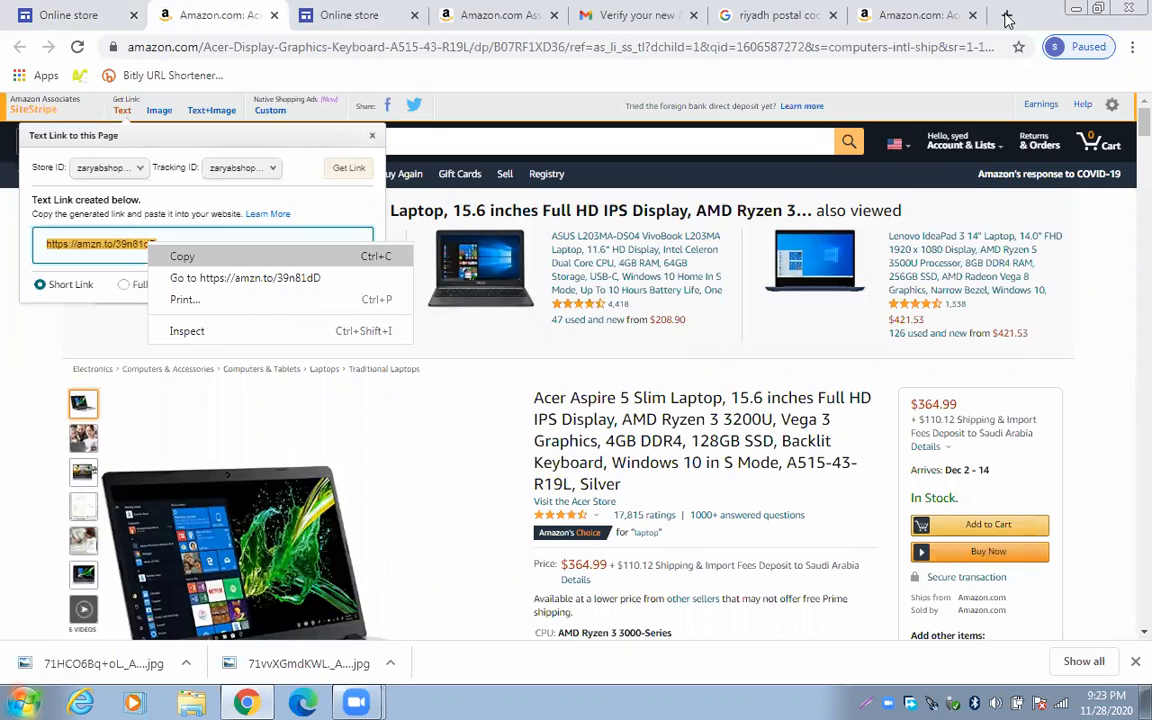
pyautogui.click(182, 256)
pyautogui.hotkey('ctrl', 't')
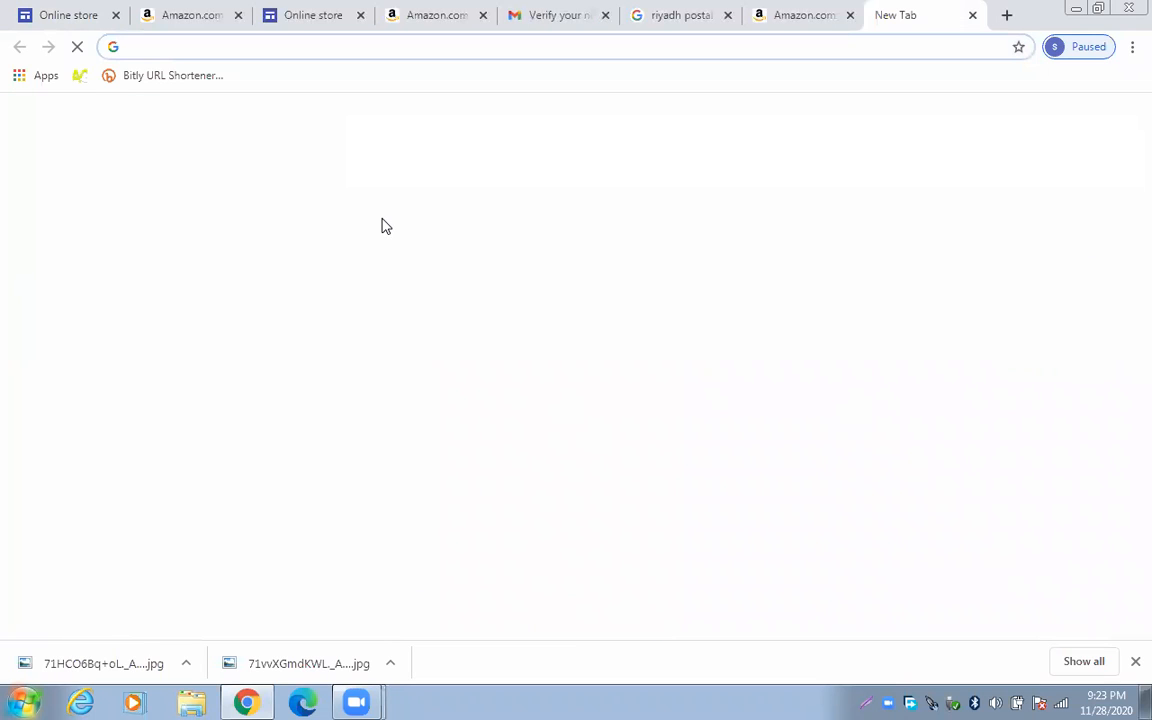
# Search Google for 'facebook' and open the 'Facebook - Log In or Sign Up' result
pyautogui.write('face')
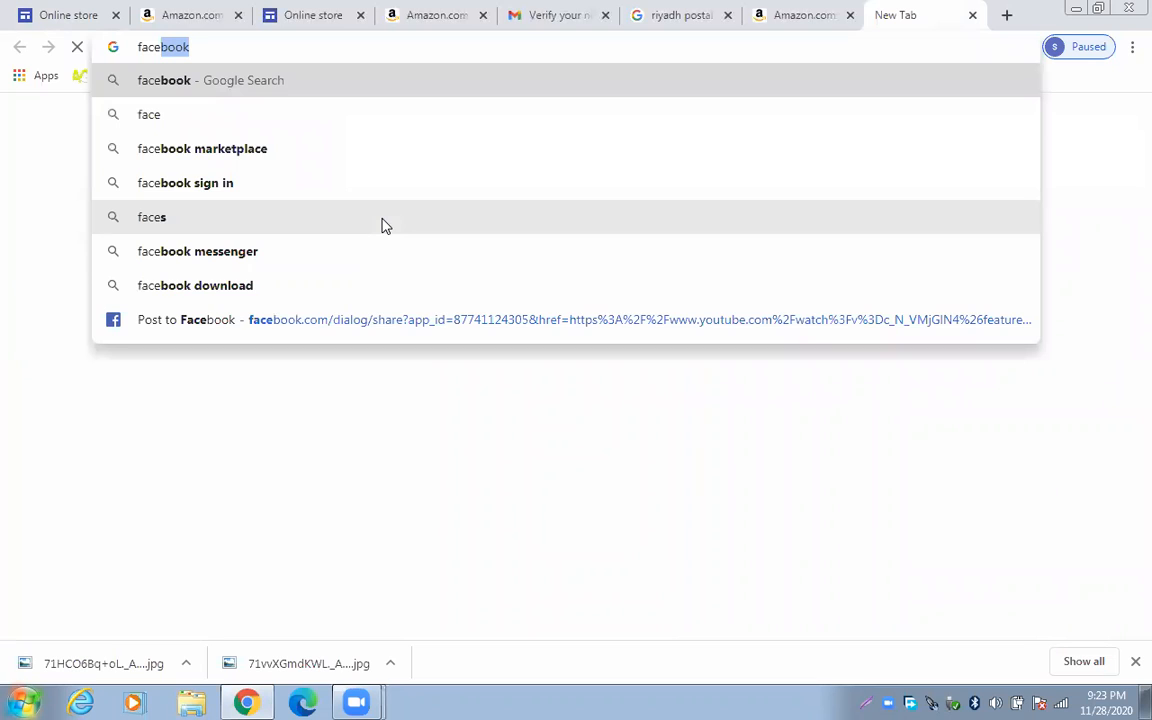
pyautogui.press('Return')
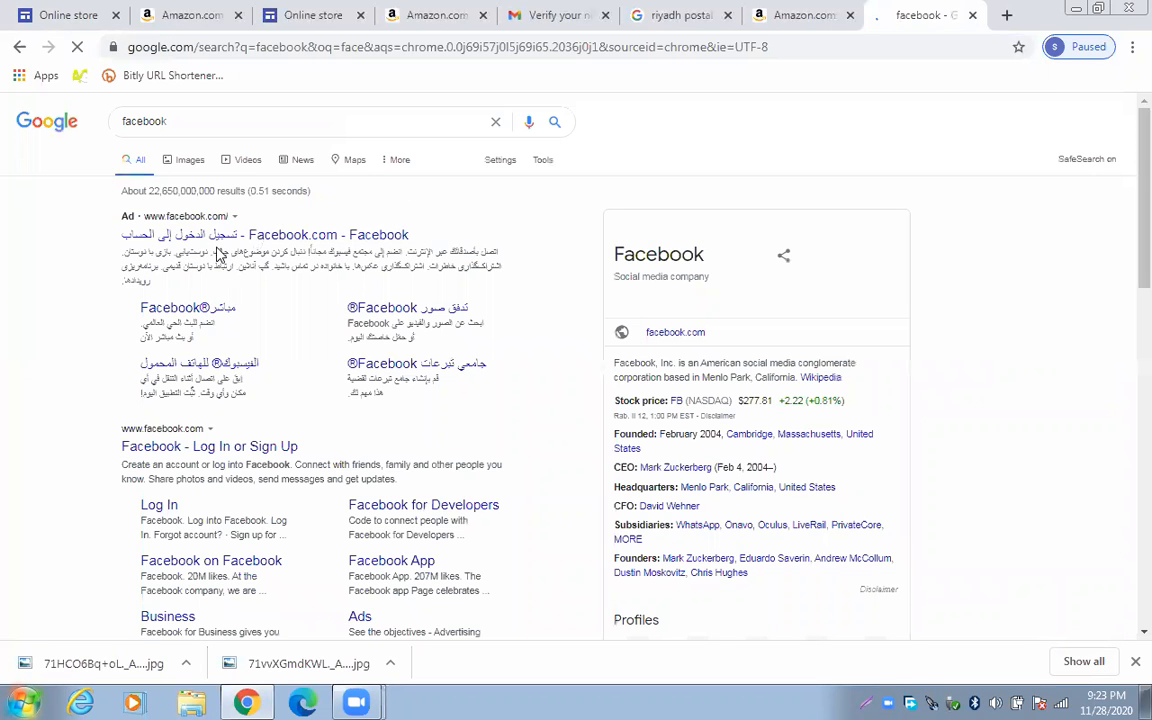
pyautogui.click(242, 450)
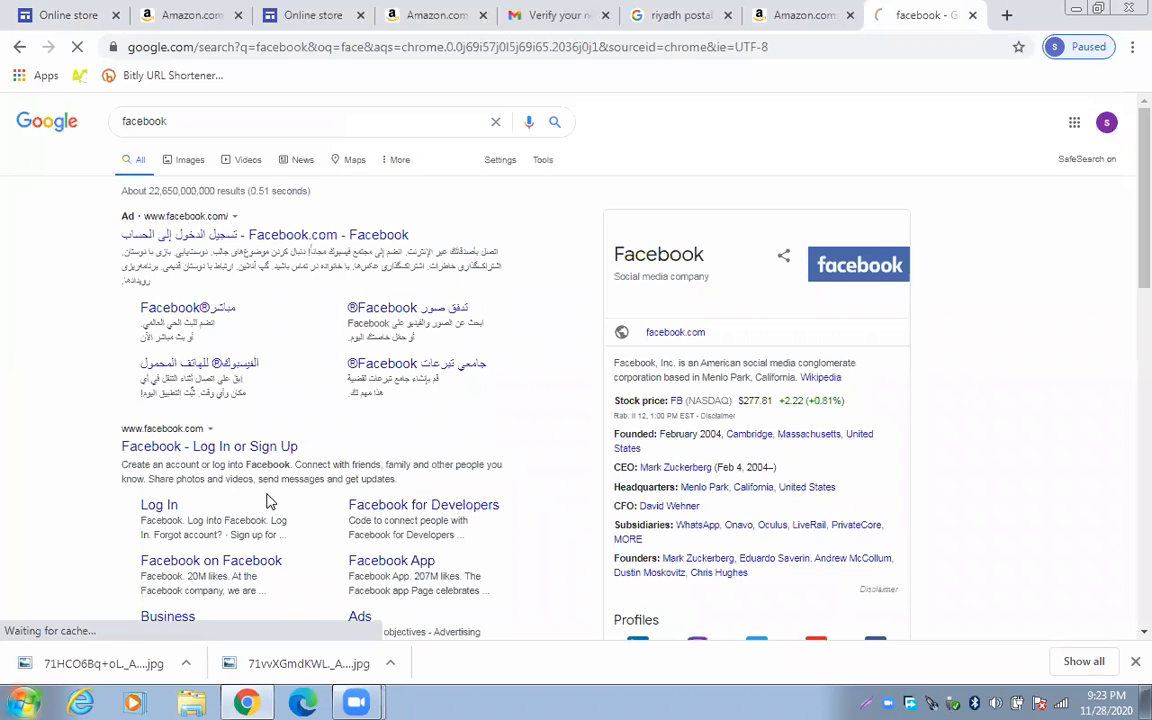
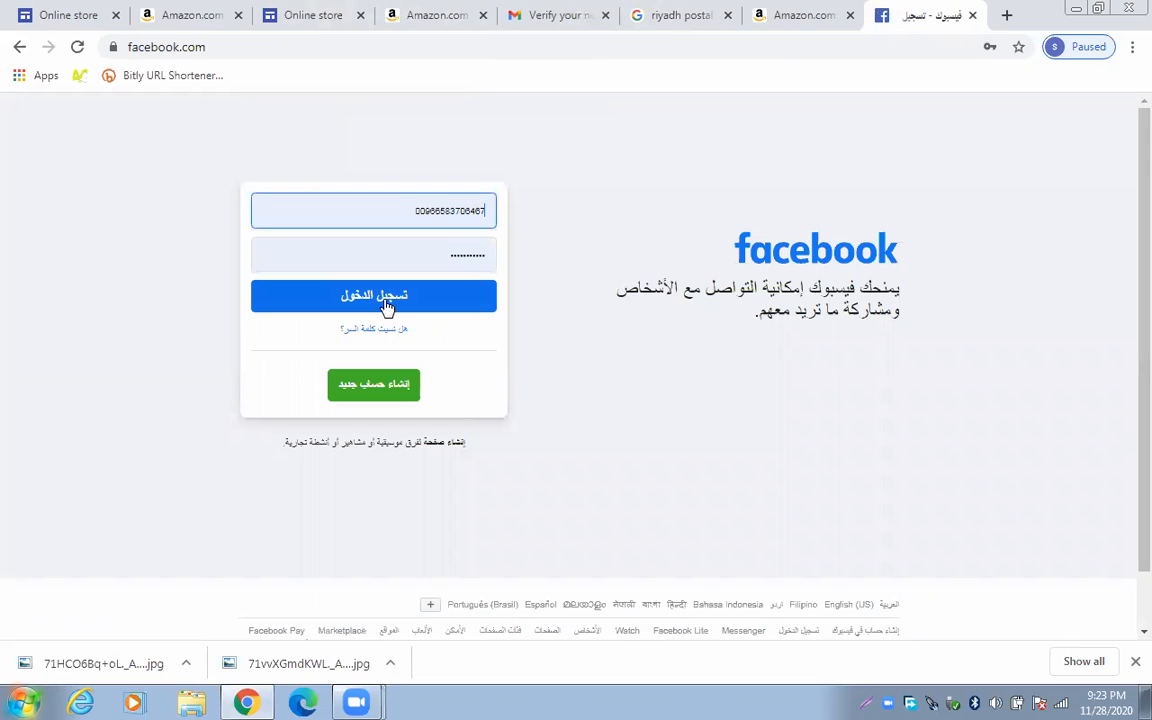
# Log in to the Facebook account
pyautogui.click(387, 307)
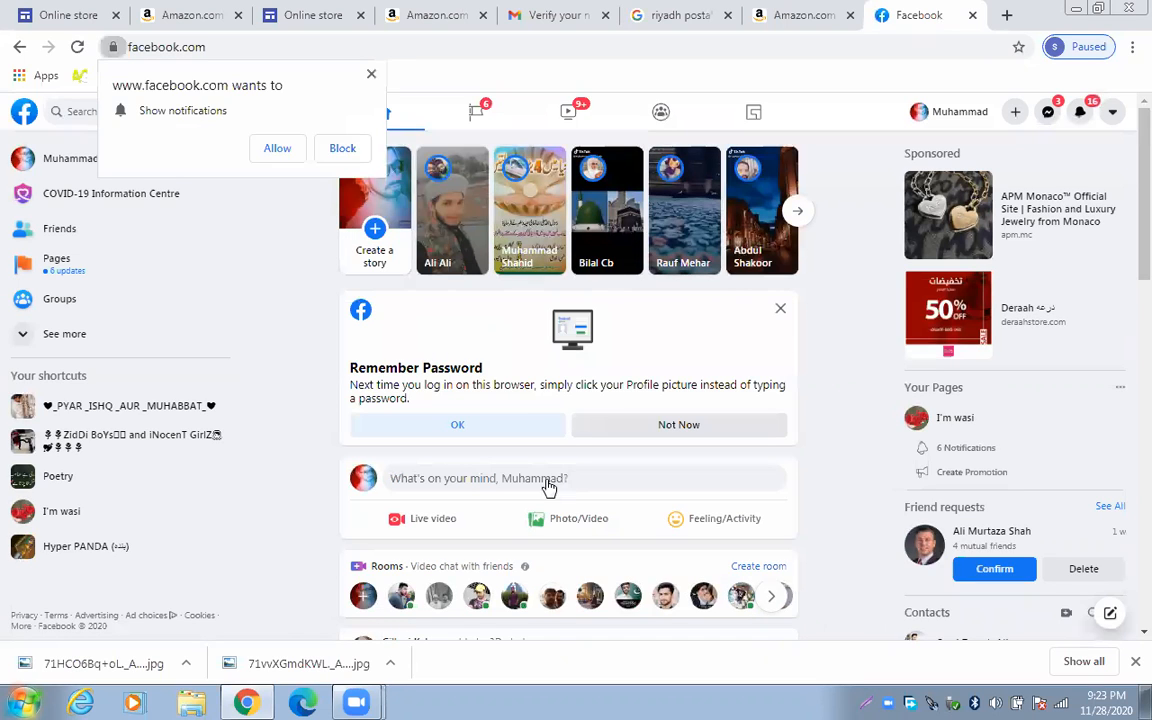
pyautogui.scroll(-1, 527, 390)
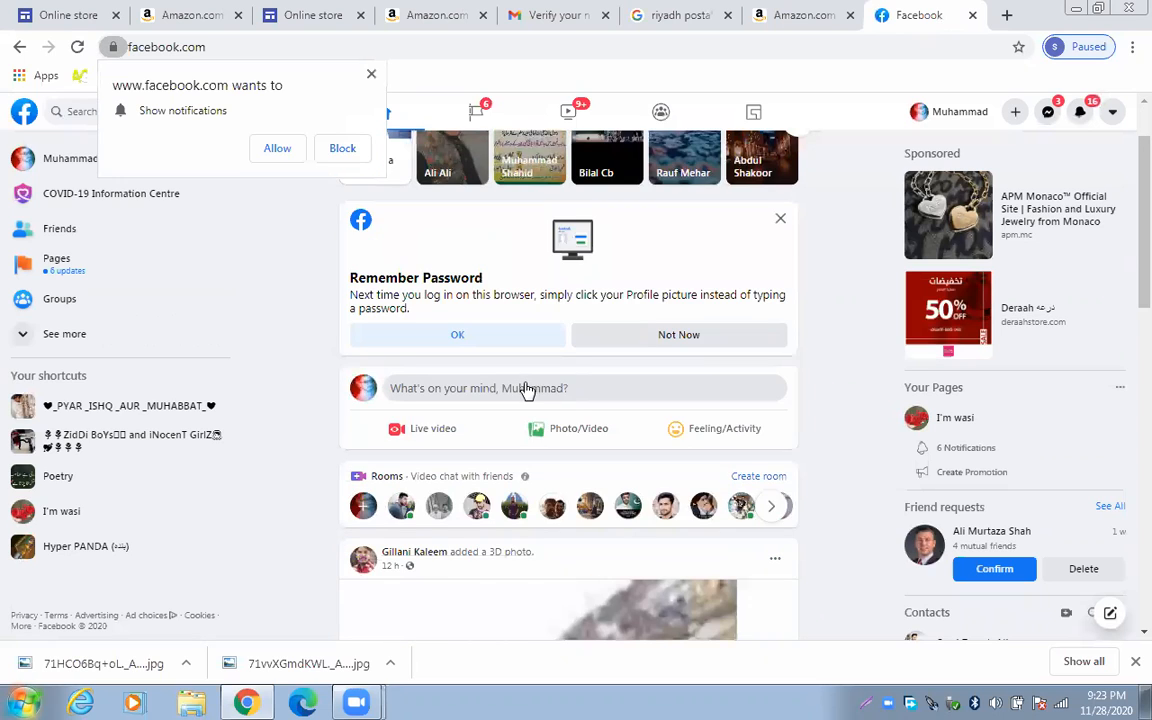
pyautogui.scroll(1, 524, 385)
# Open an empty Create post composer from the feed's post box
pyautogui.rightClick(524, 382)
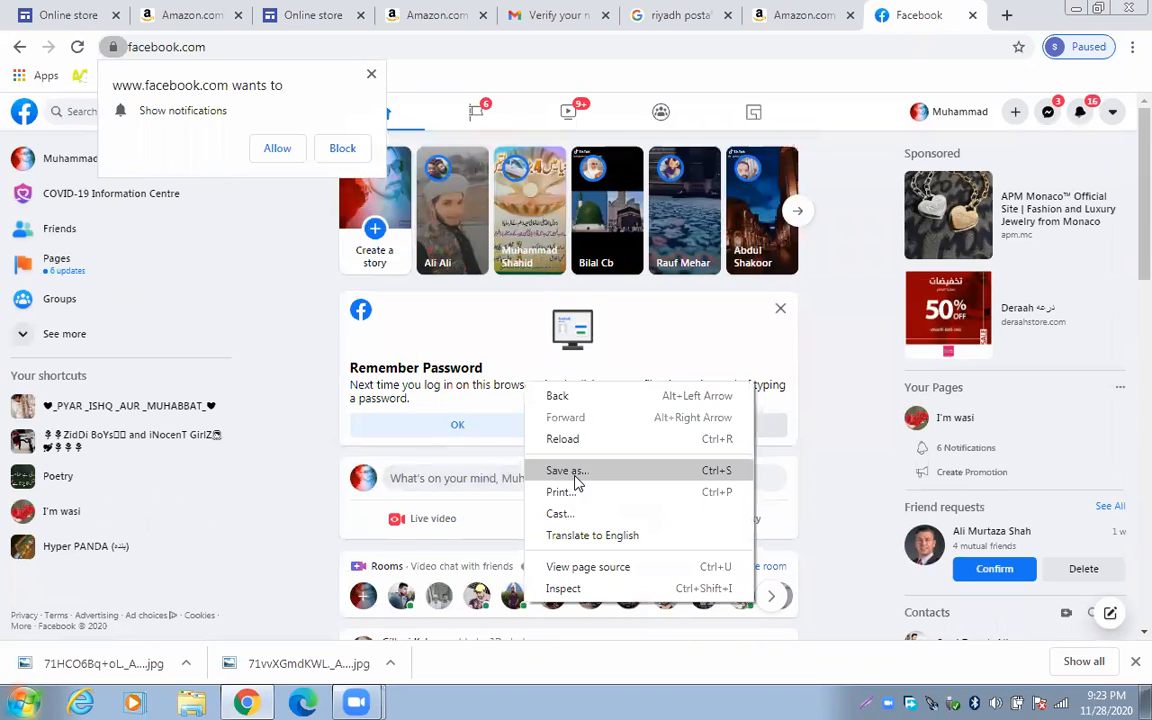
pyautogui.click(459, 478)
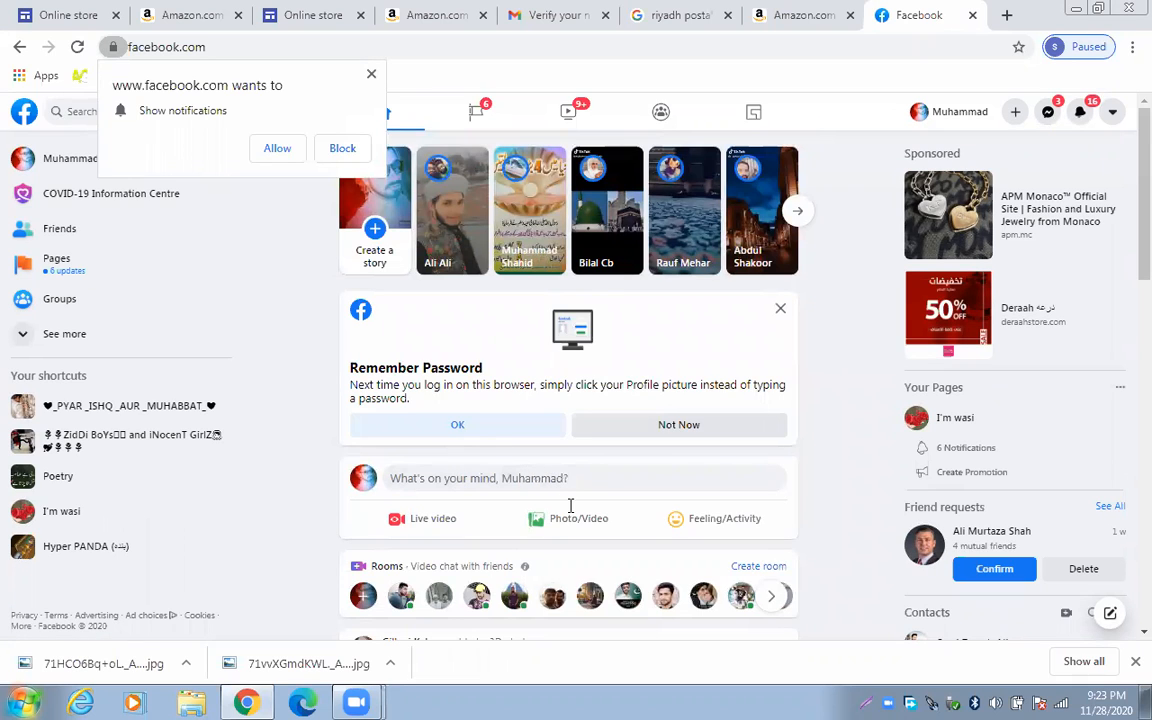
pyautogui.scroll(-1, 570, 505)
pyautogui.rightClick(458, 258)
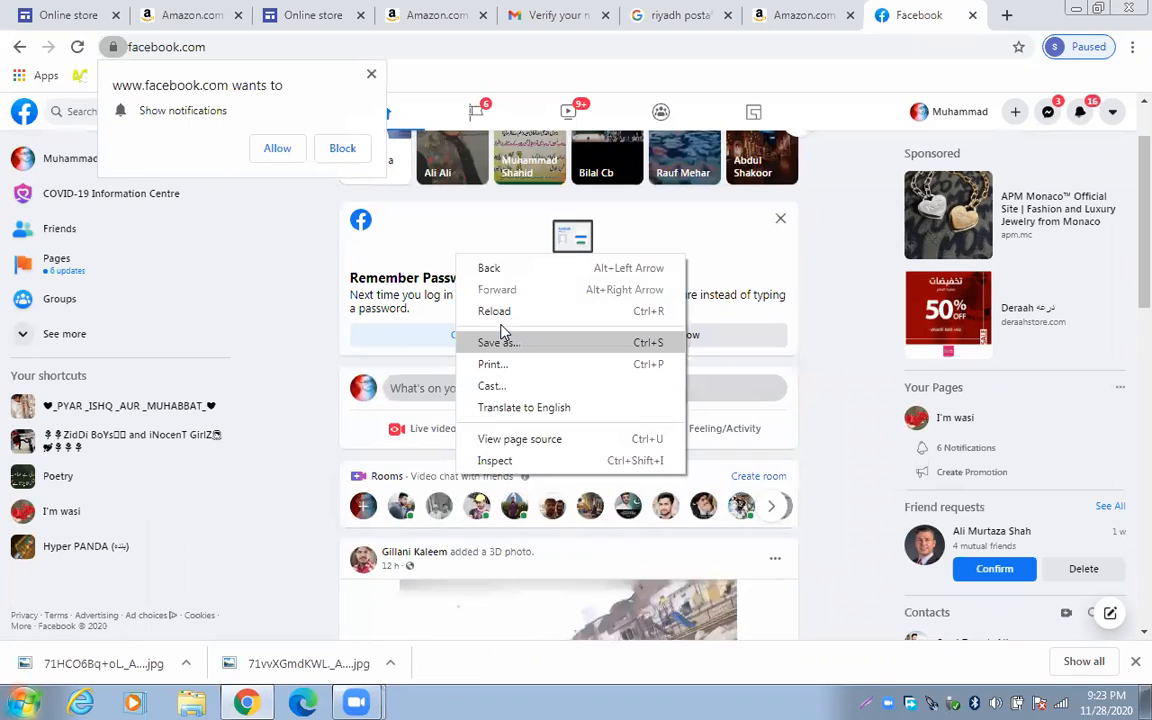
pyautogui.click(360, 400)
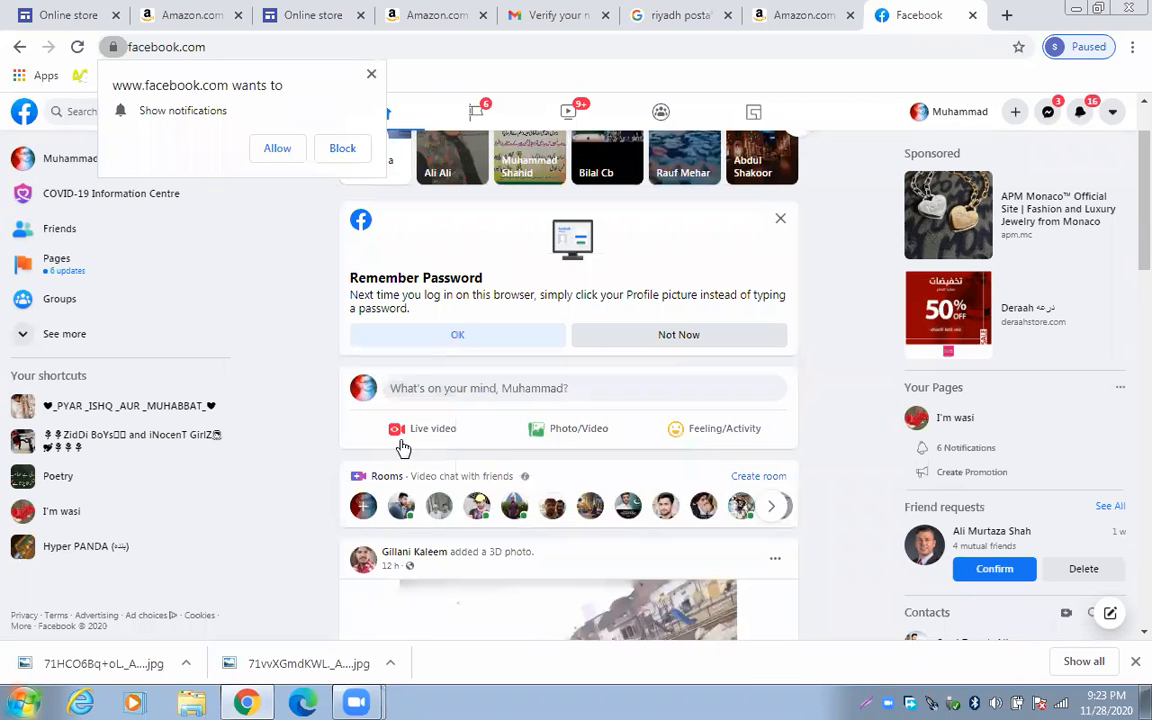
pyautogui.rightClick(490, 395)
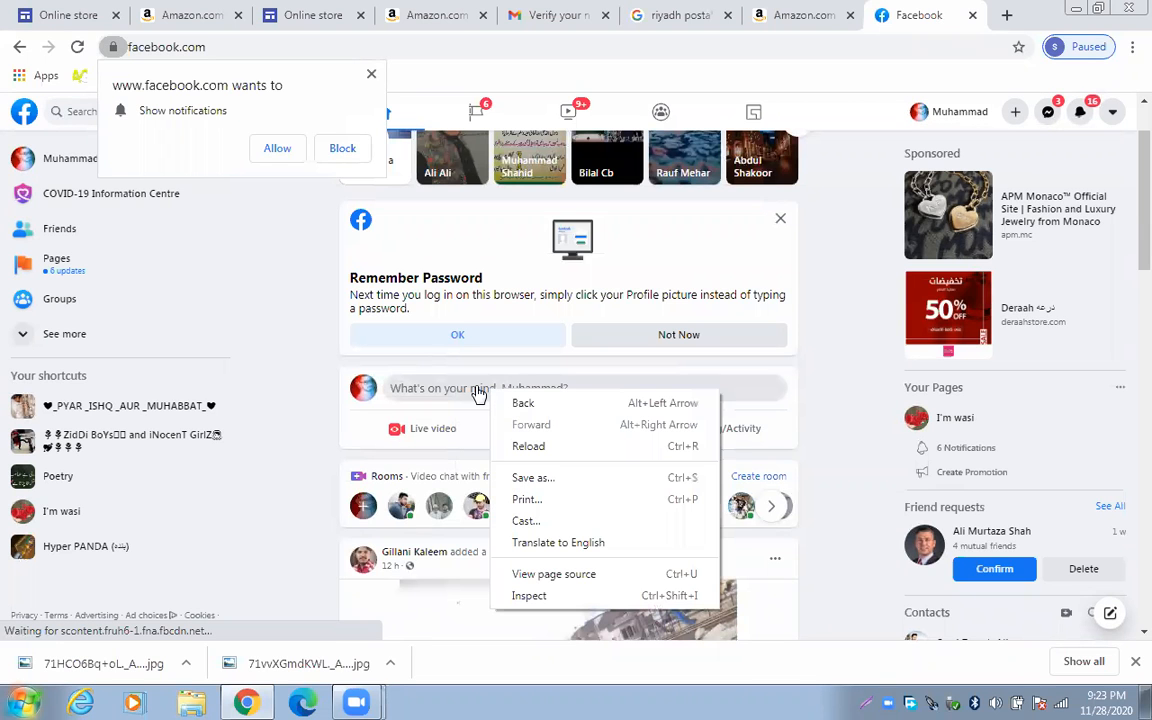
pyautogui.click(481, 402)
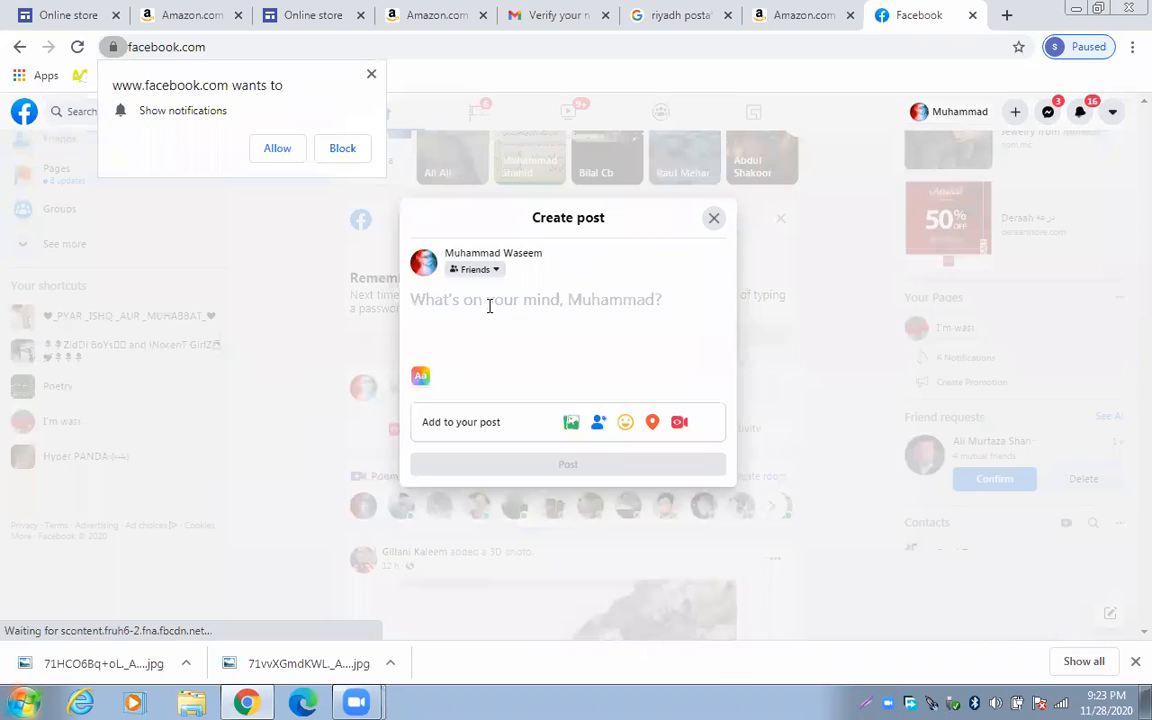
# Paste the amzn.to short link into the draft post to load the Acer Aspire 5 Slim Laptop preview card
pyautogui.rightClick(490, 311)
pyautogui.click(533, 417)
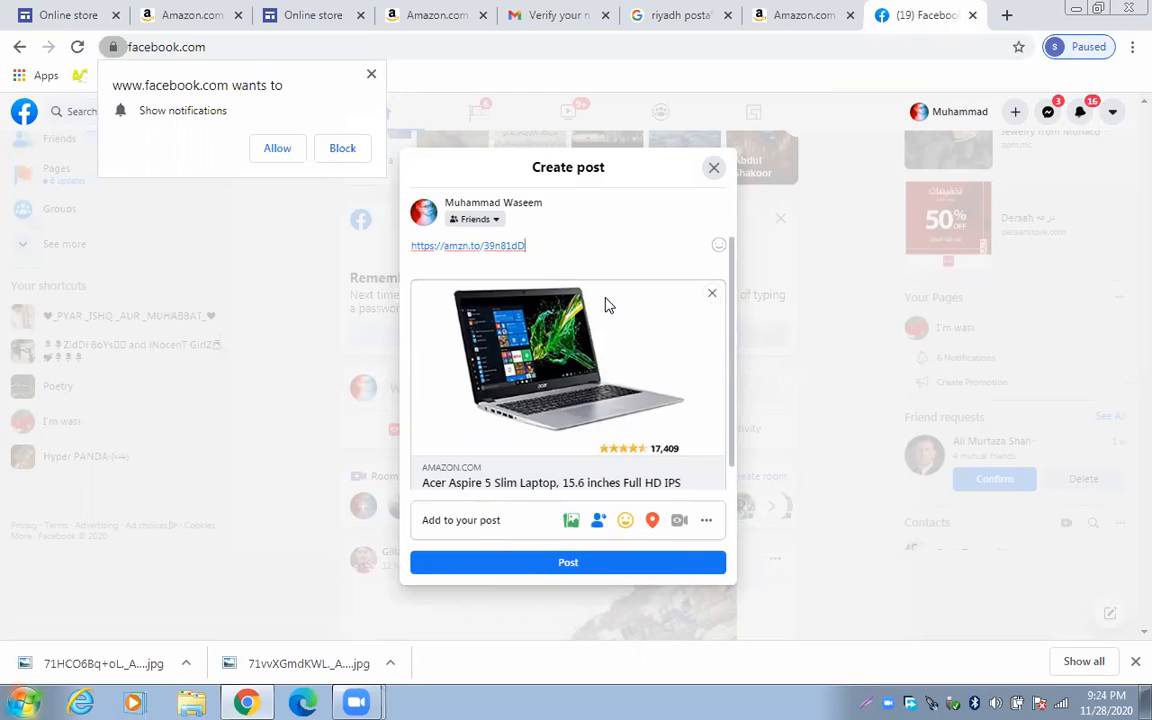
pyautogui.moveTo(540, 247); pyautogui.dragTo(407, 246)
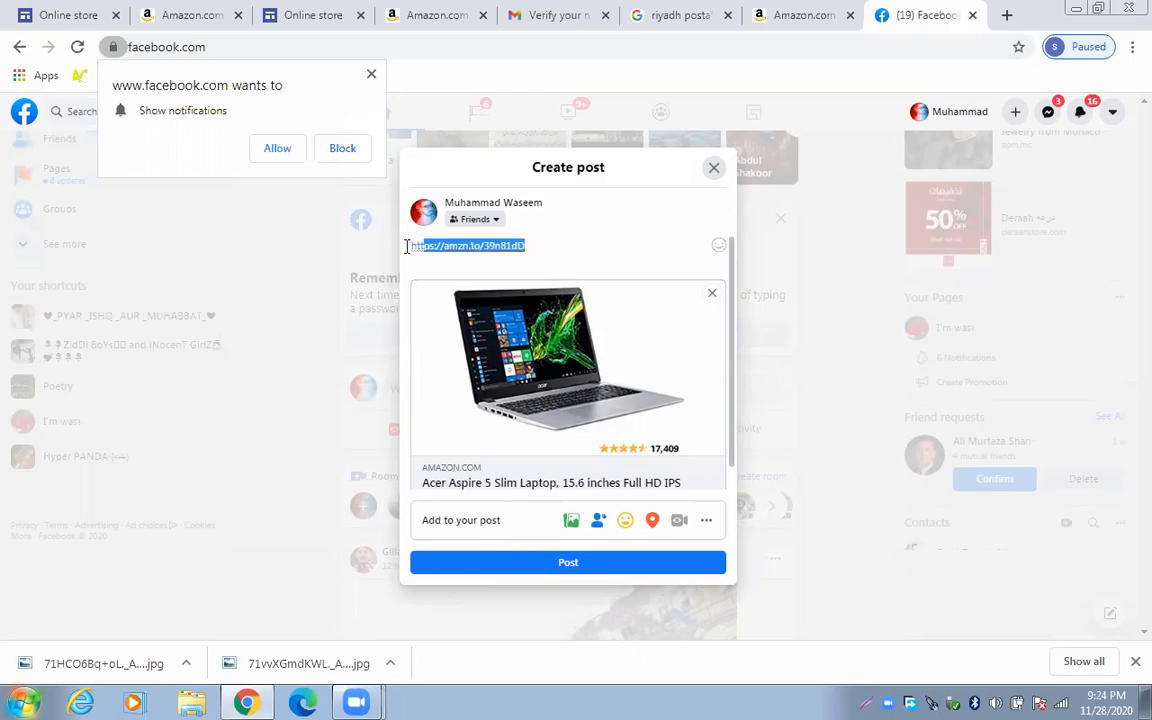
pyautogui.click(587, 246)
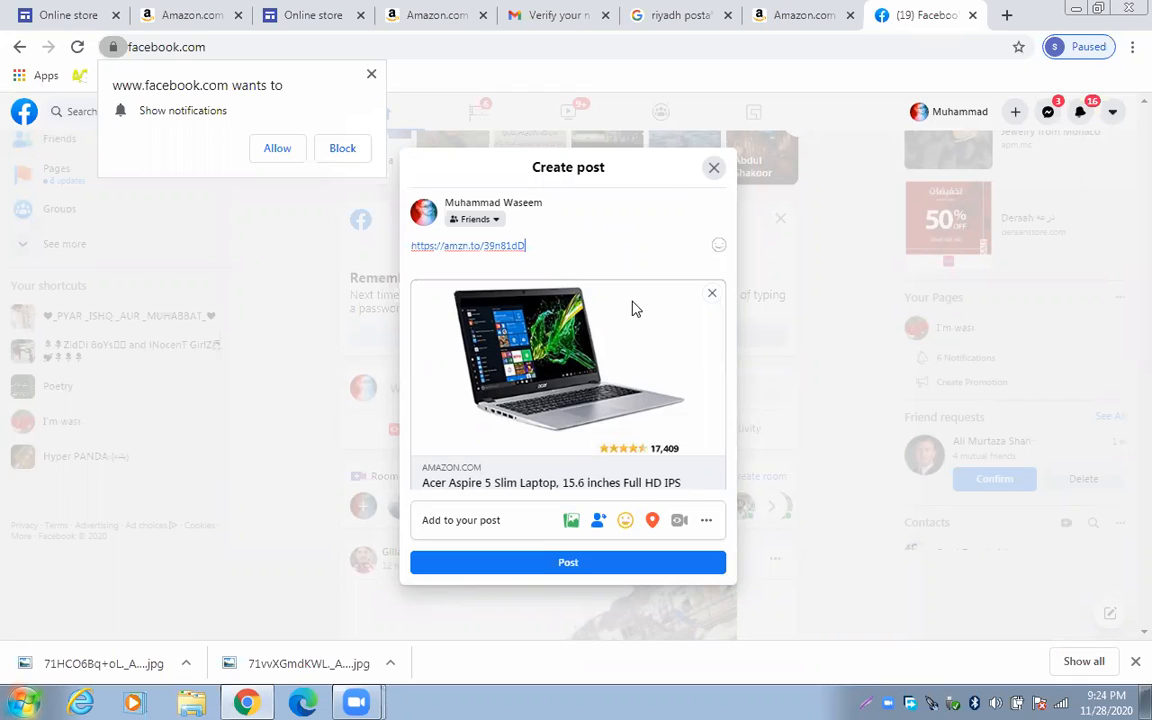
pyautogui.scroll(-1, 728, 383)
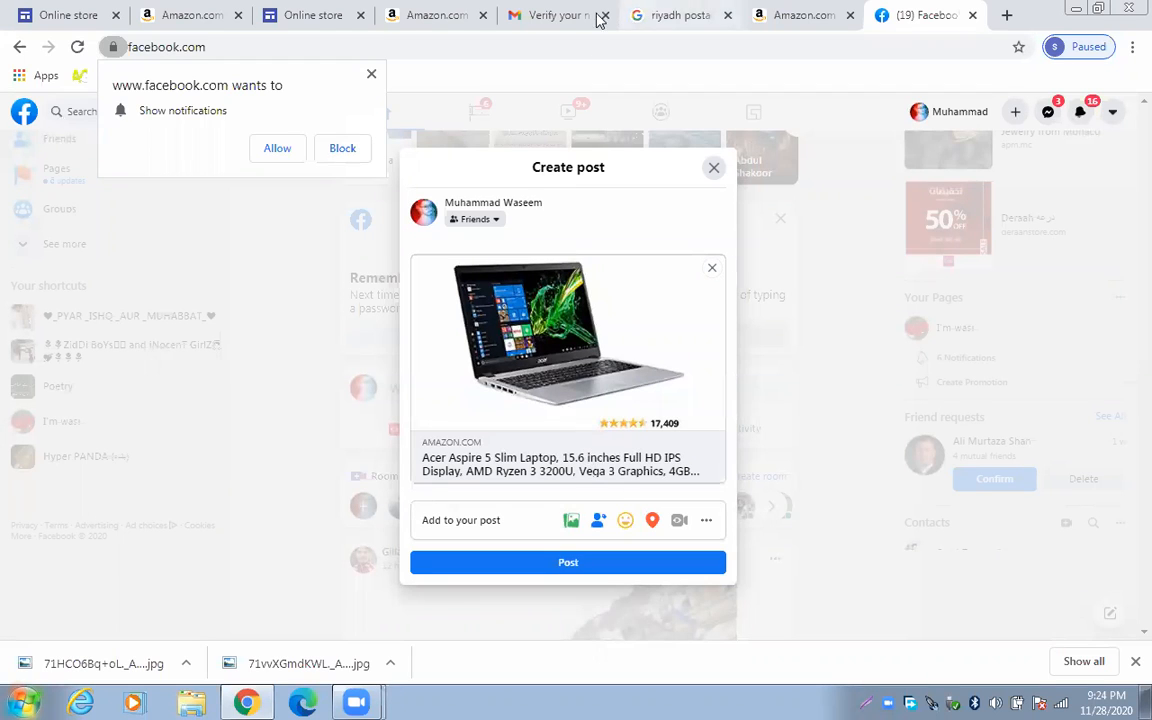
# Close Amazon's SiteStripe Text Link panel and return to the Online store laptop page
pyautogui.click(812, 15)
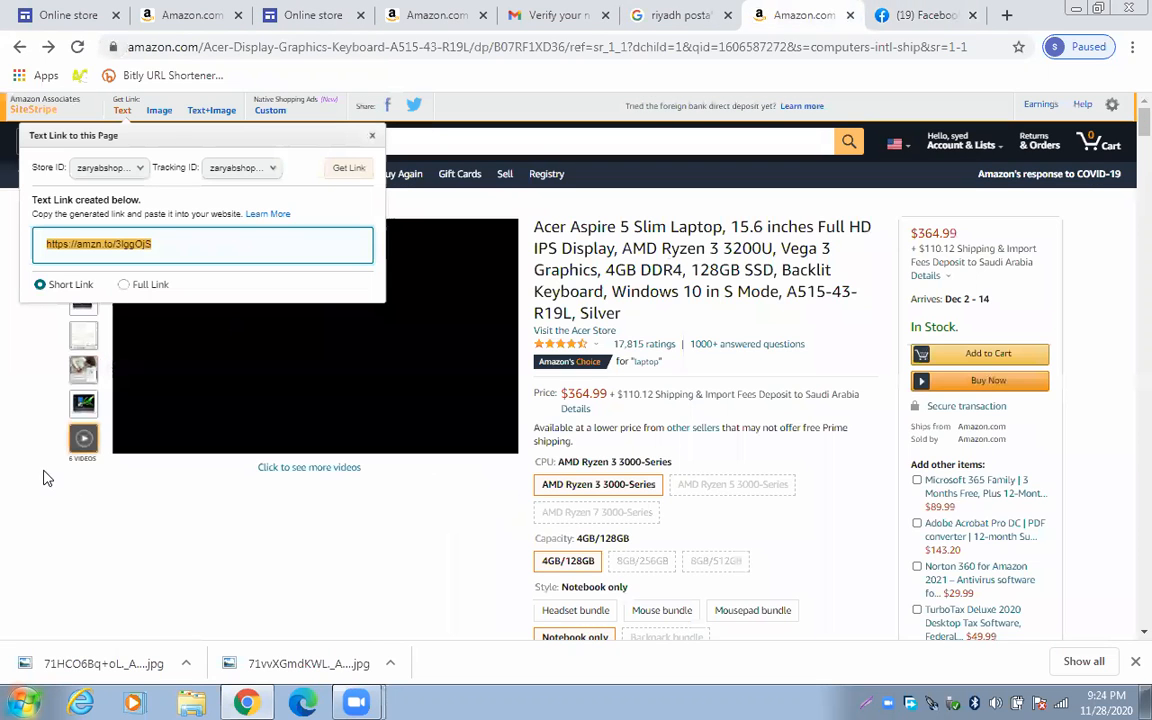
pyautogui.click(47, 478)
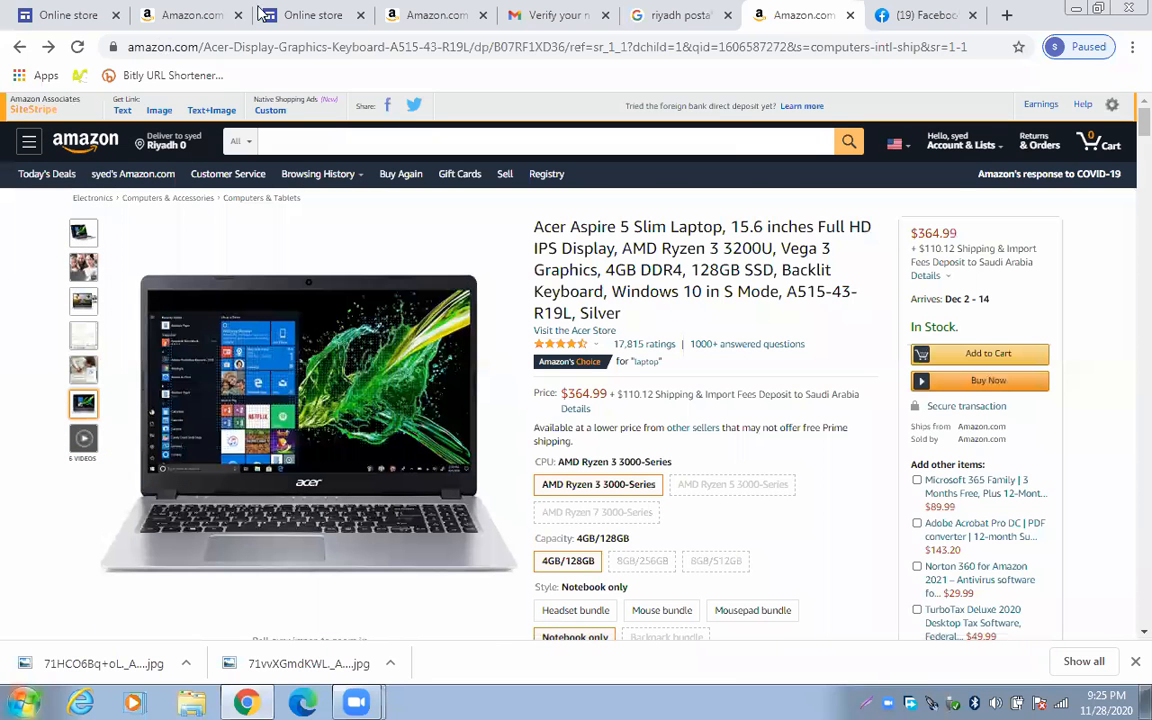
pyautogui.click(45, 12)
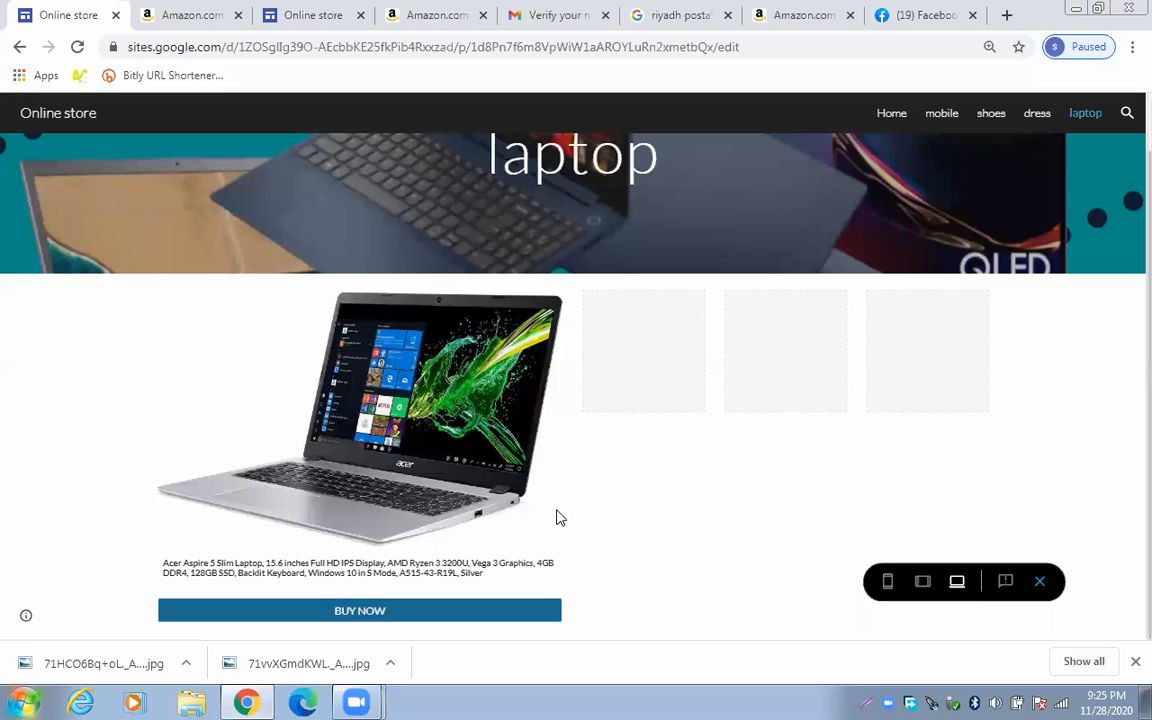
# Exit the laptop page preview and cancel the Image carousel insertion without adding images
pyautogui.scroll(1, 560, 515)
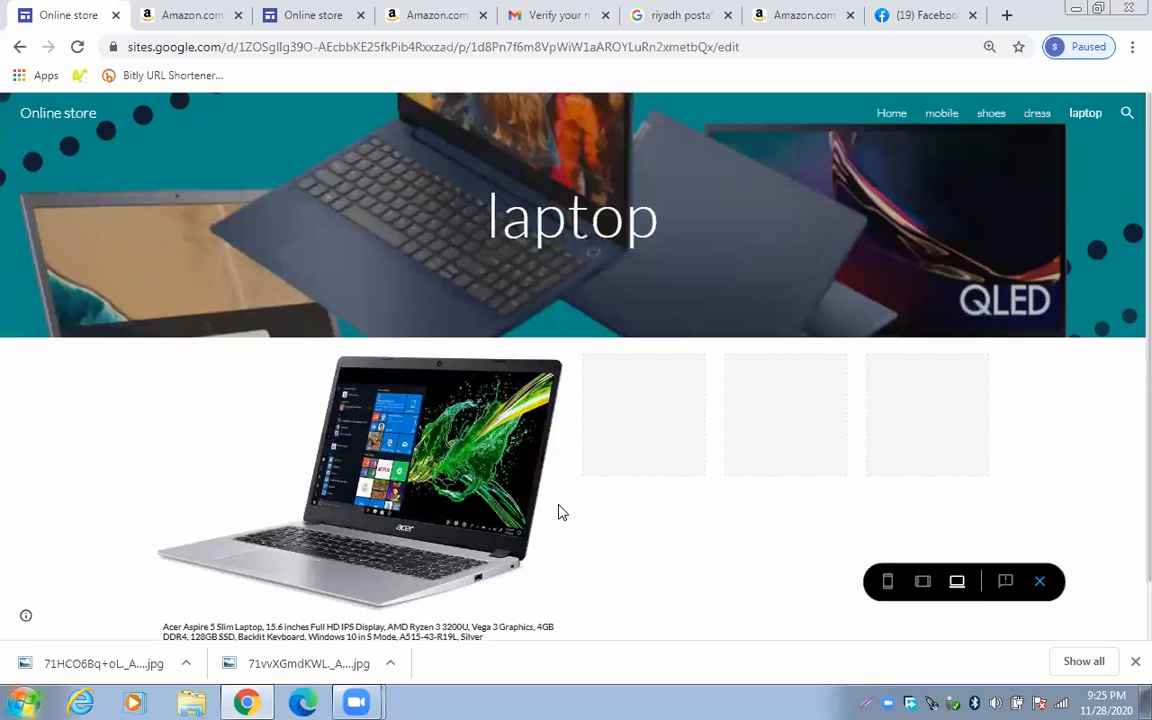
pyautogui.scroll(-1, 560, 513)
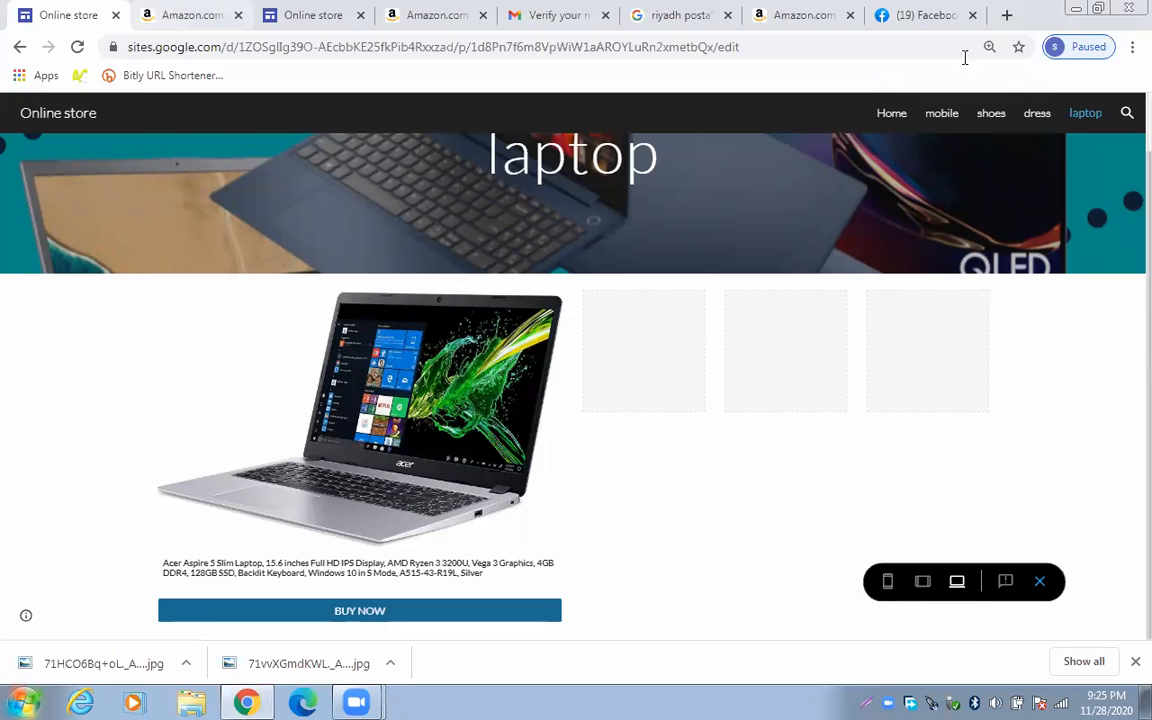
pyautogui.click(20, 48)
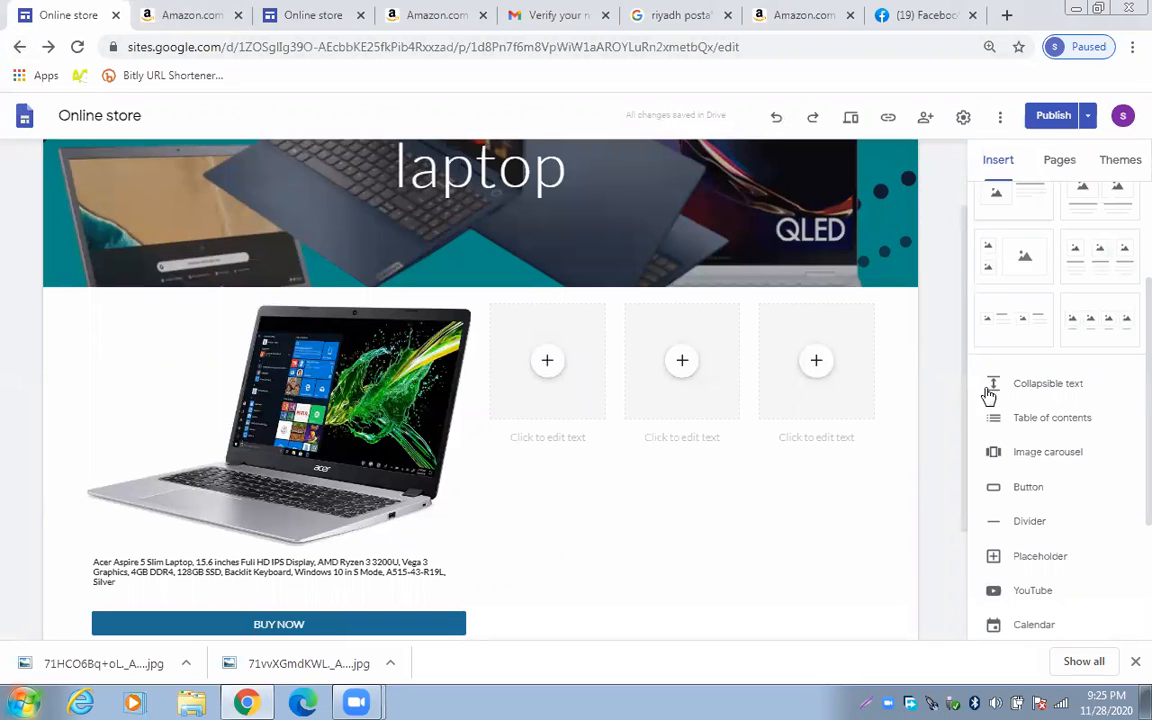
pyautogui.scroll(-1, 927, 390)
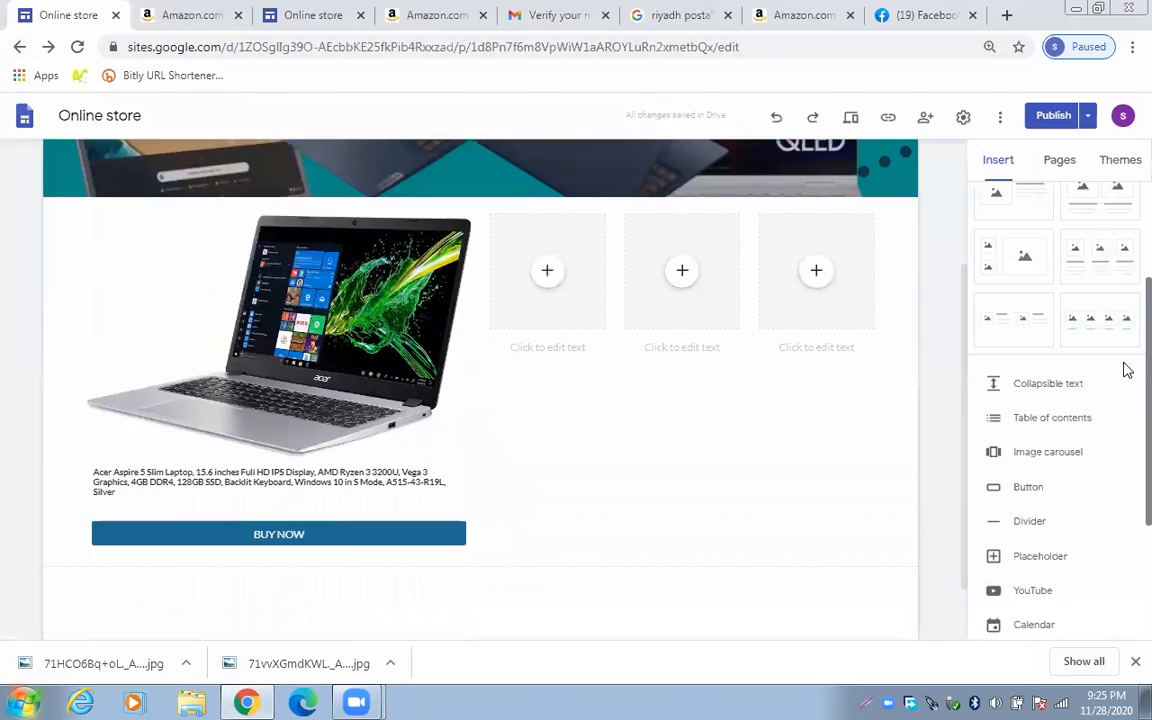
pyautogui.scroll(-2, 1124, 385)
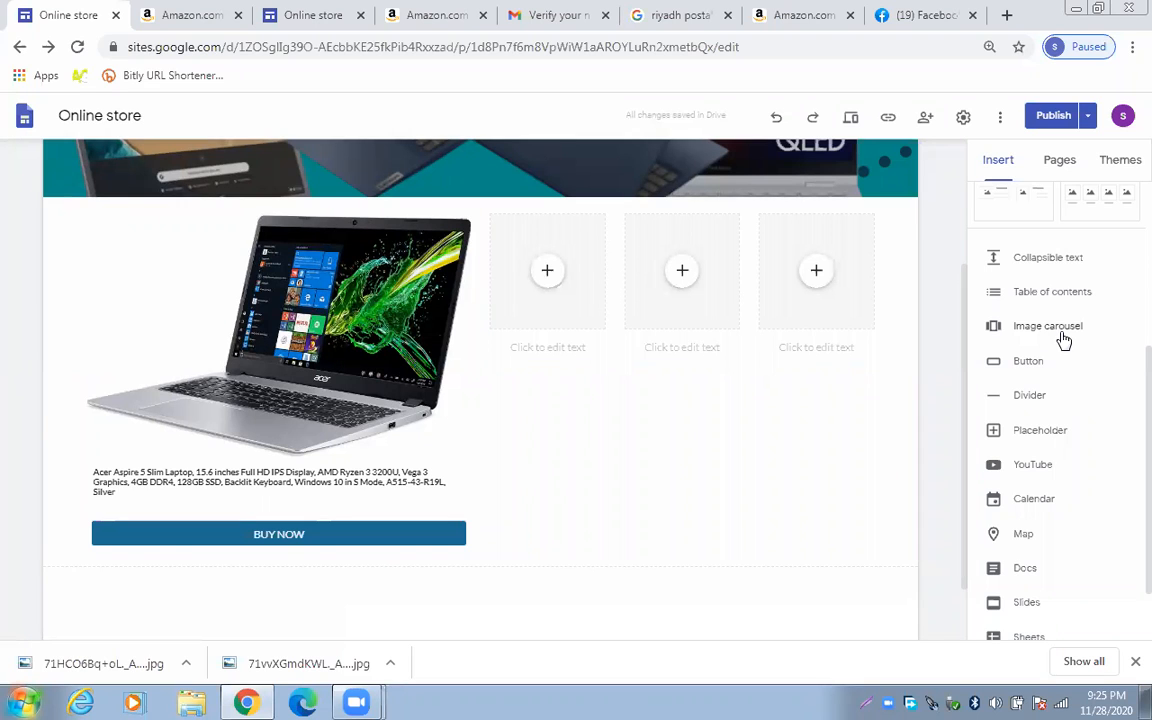
pyautogui.click(995, 332)
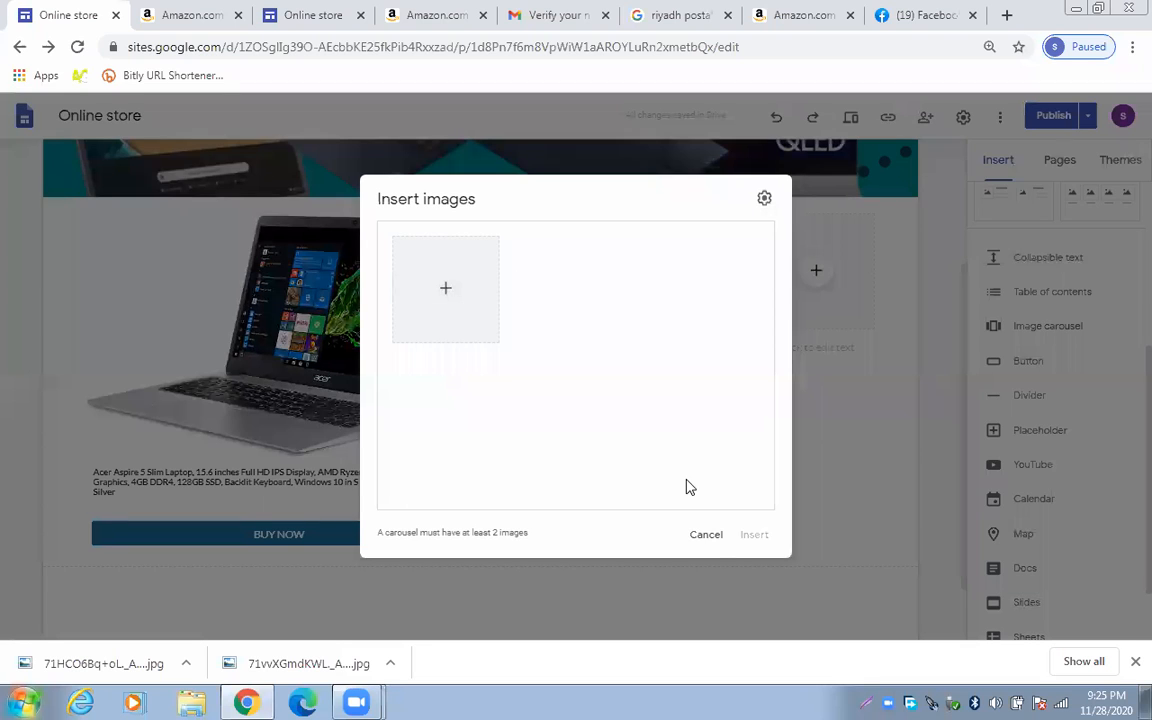
pyautogui.click(708, 534)
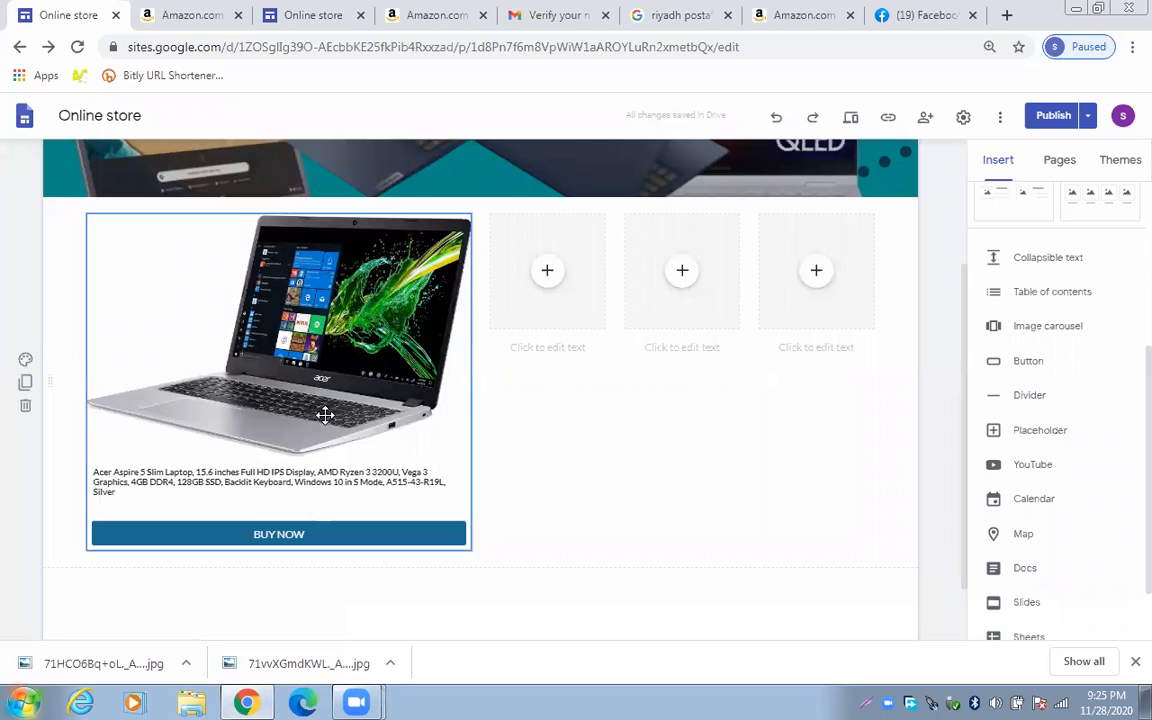
# Discard a draft 'contact' button with a phone-number link, then show the site's Pages list
pyautogui.click(1010, 364)
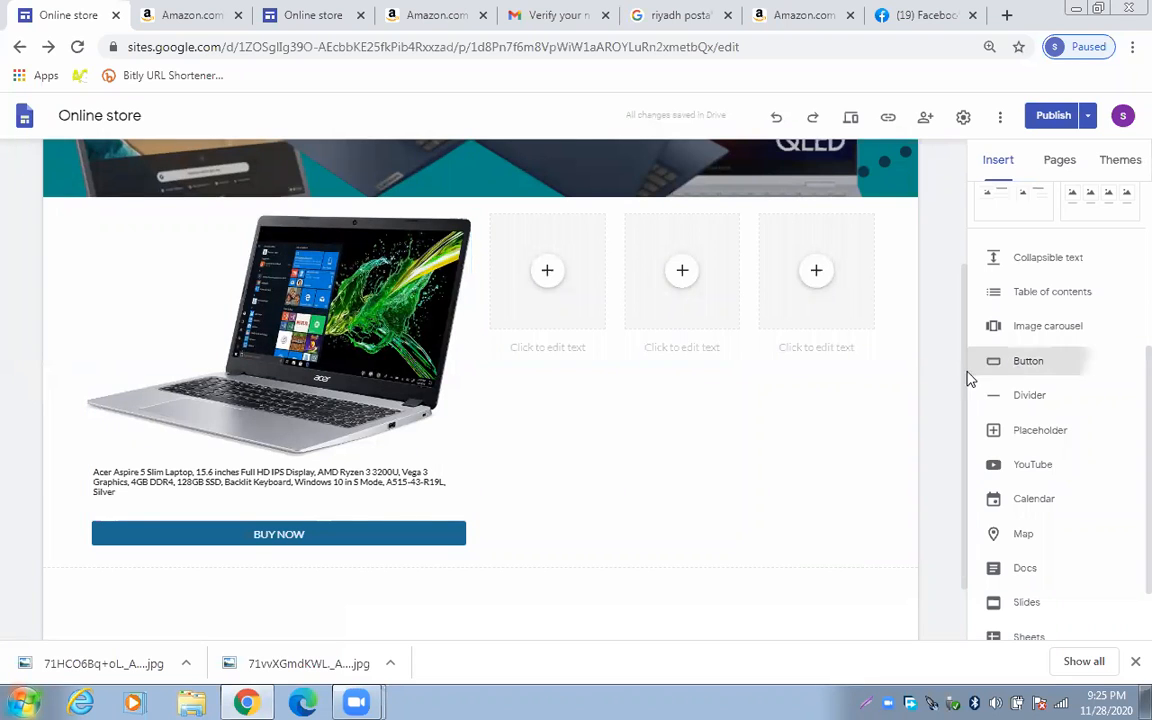
pyautogui.write('c')
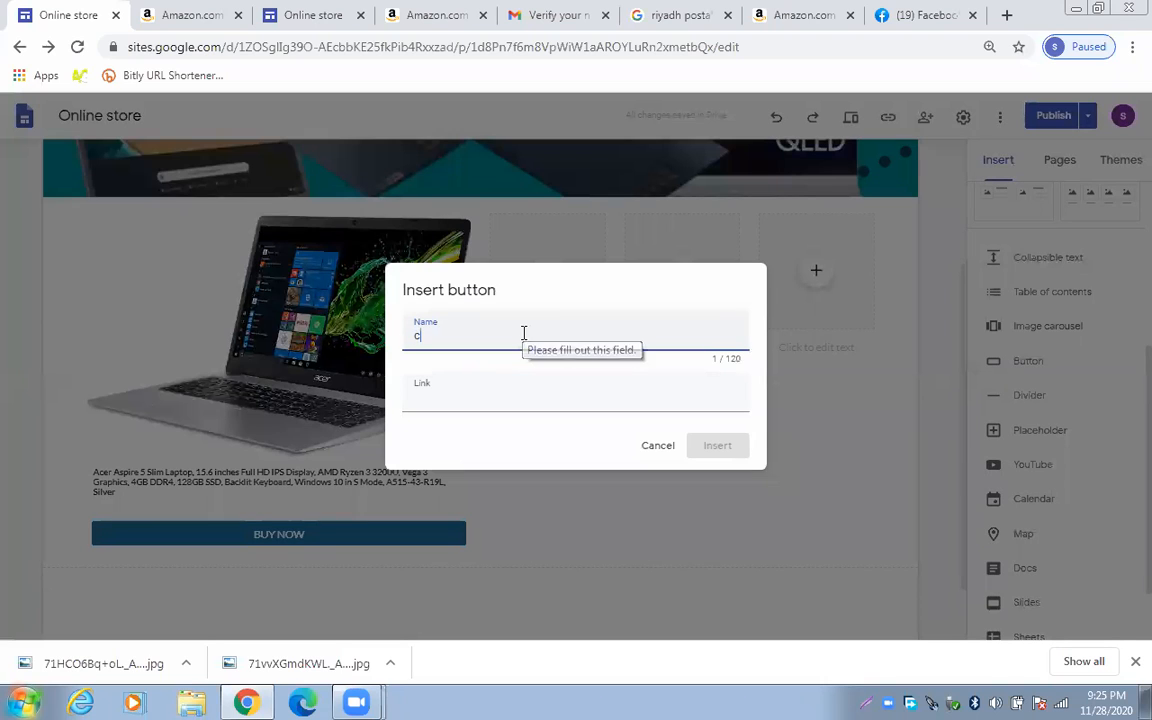
pyautogui.write('ontact')
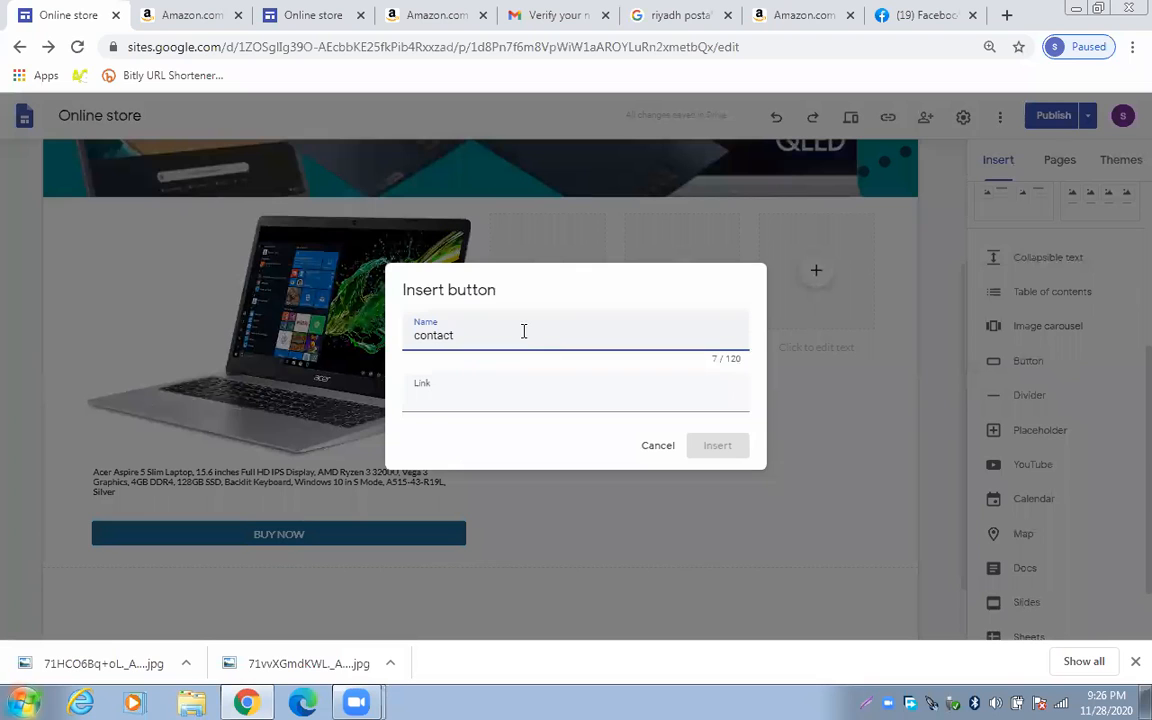
pyautogui.click(519, 396)
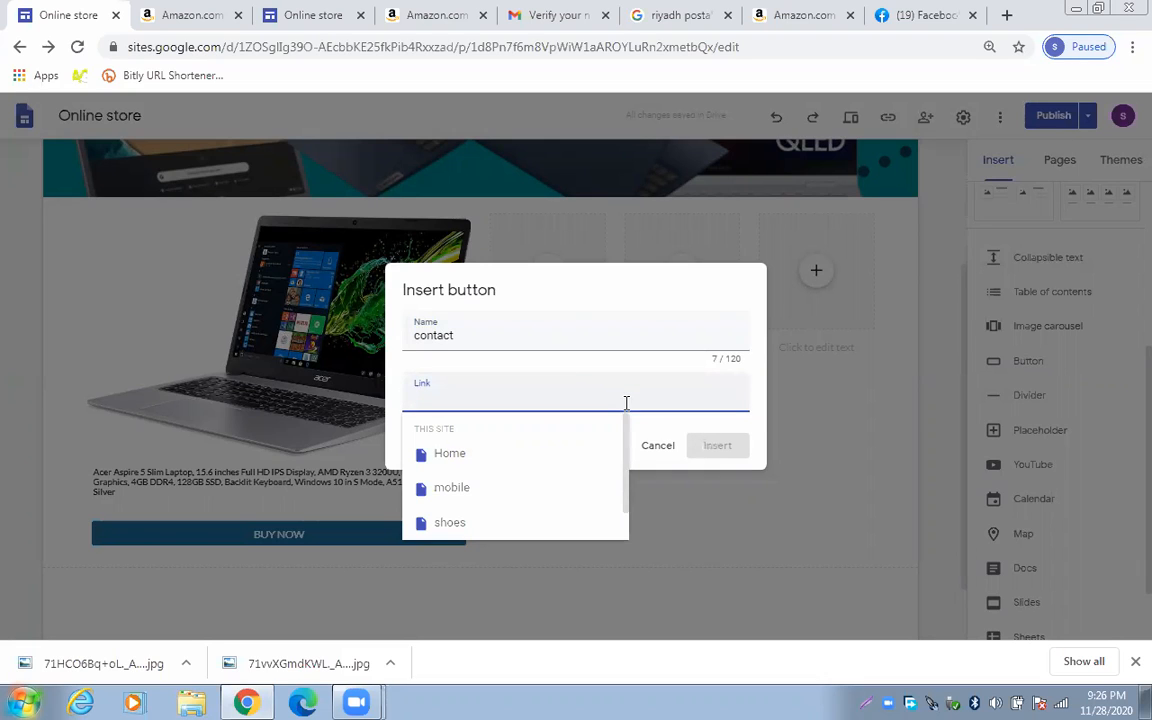
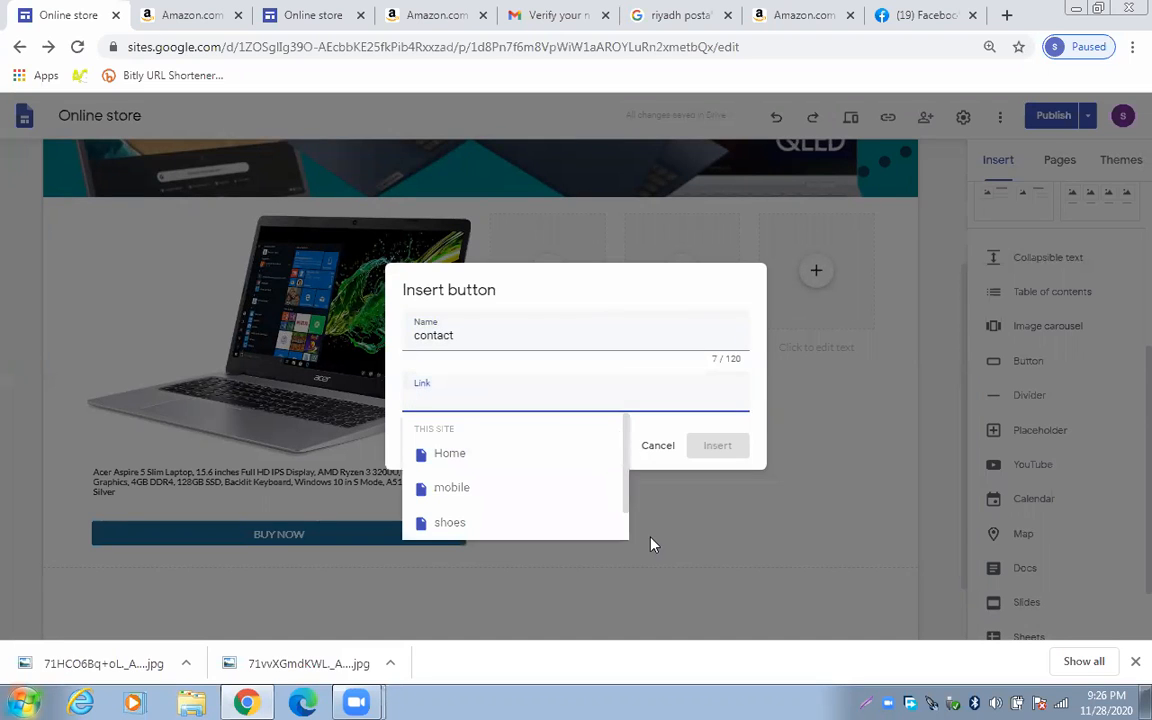
pyautogui.click(934, 281)
pyautogui.click(1059, 160)
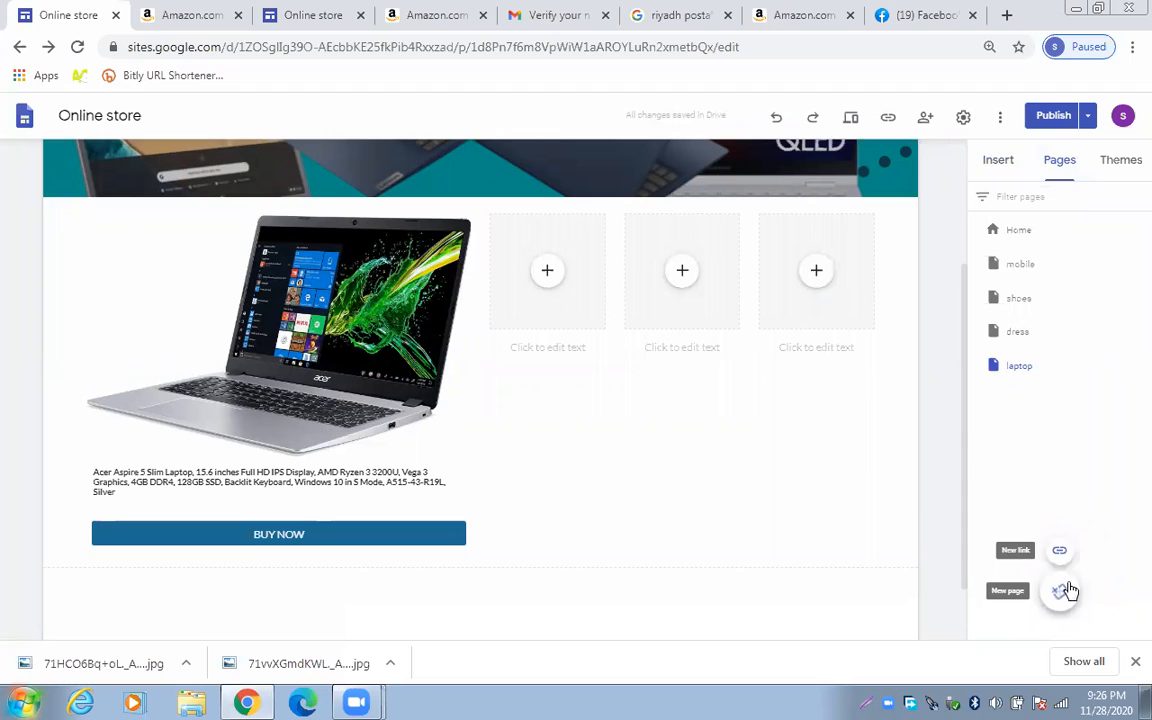
# Create the 'about' page and choose to upload its header image from the computer
pyautogui.click(1070, 589)
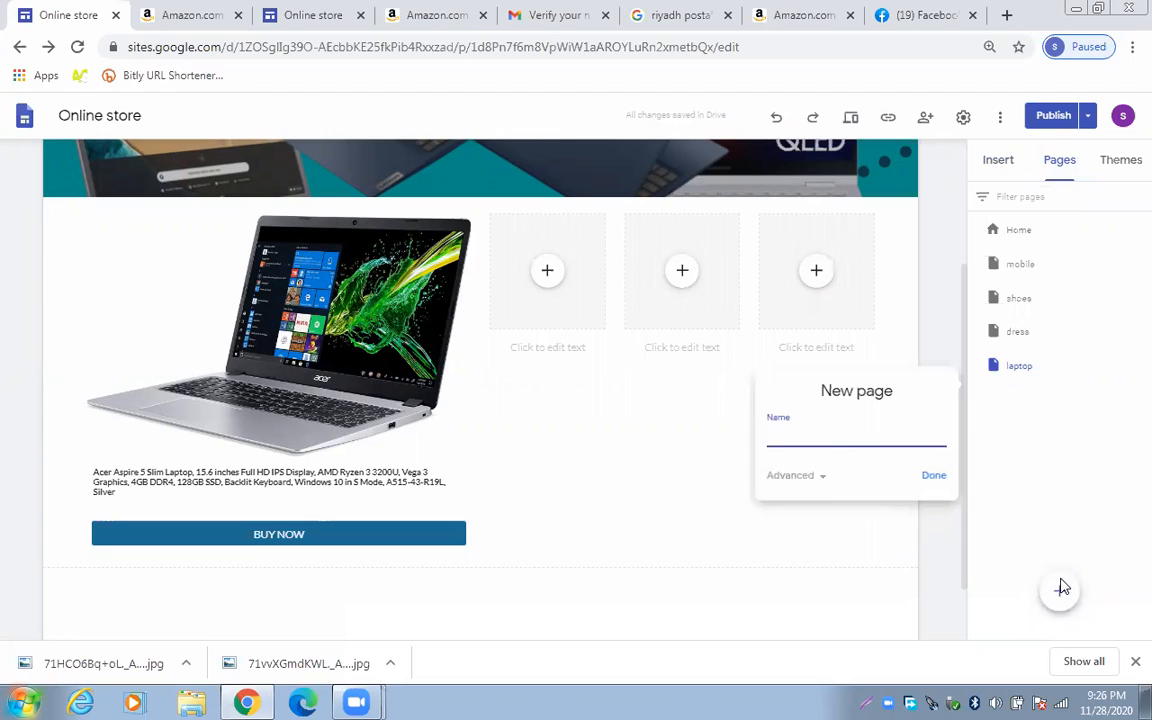
pyautogui.click(957, 558)
pyautogui.click(1017, 590)
pyautogui.click(935, 477)
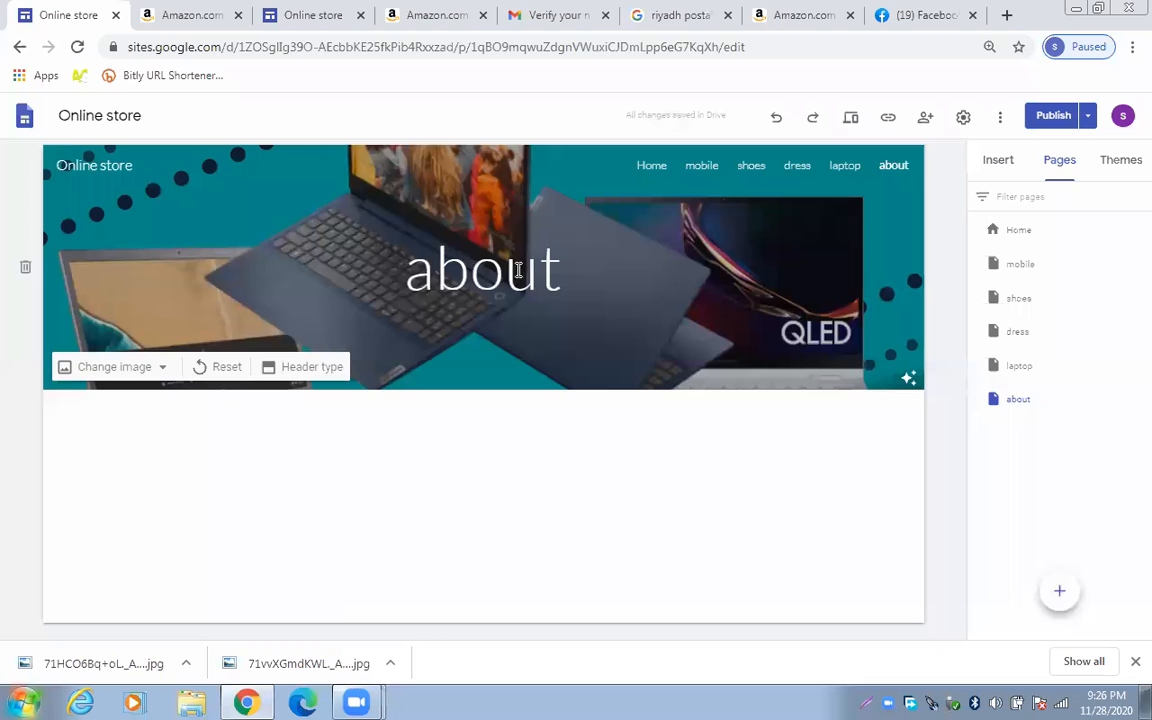
pyautogui.click(157, 372)
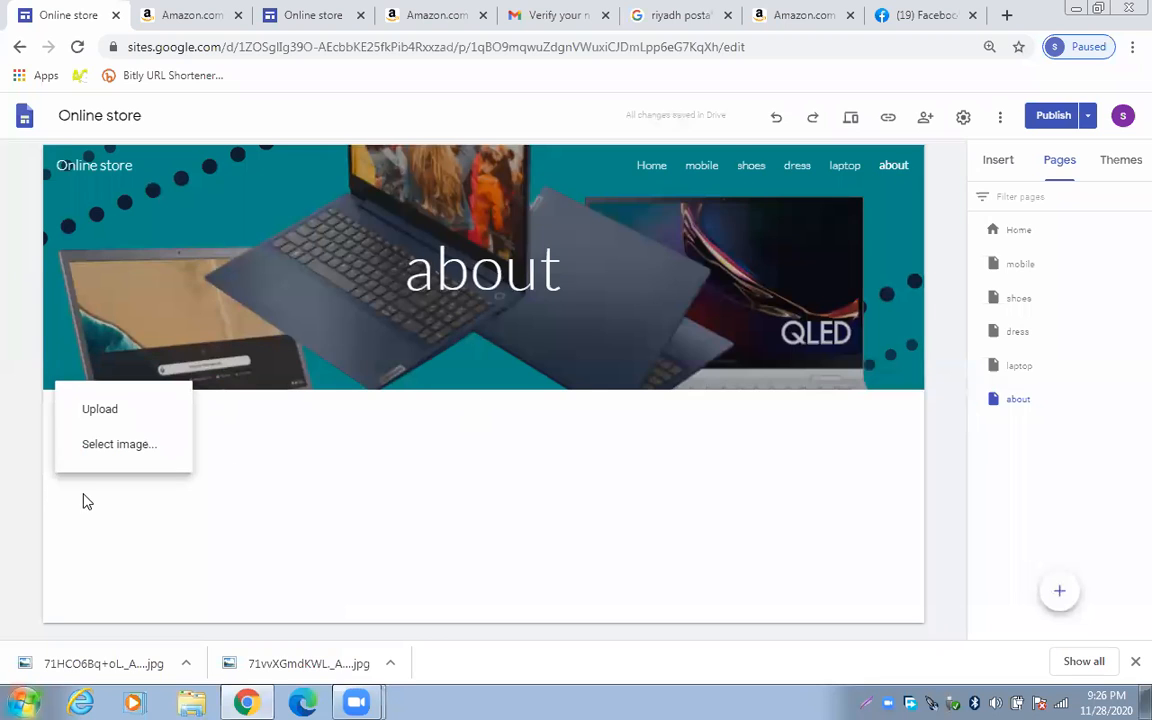
pyautogui.click(154, 414)
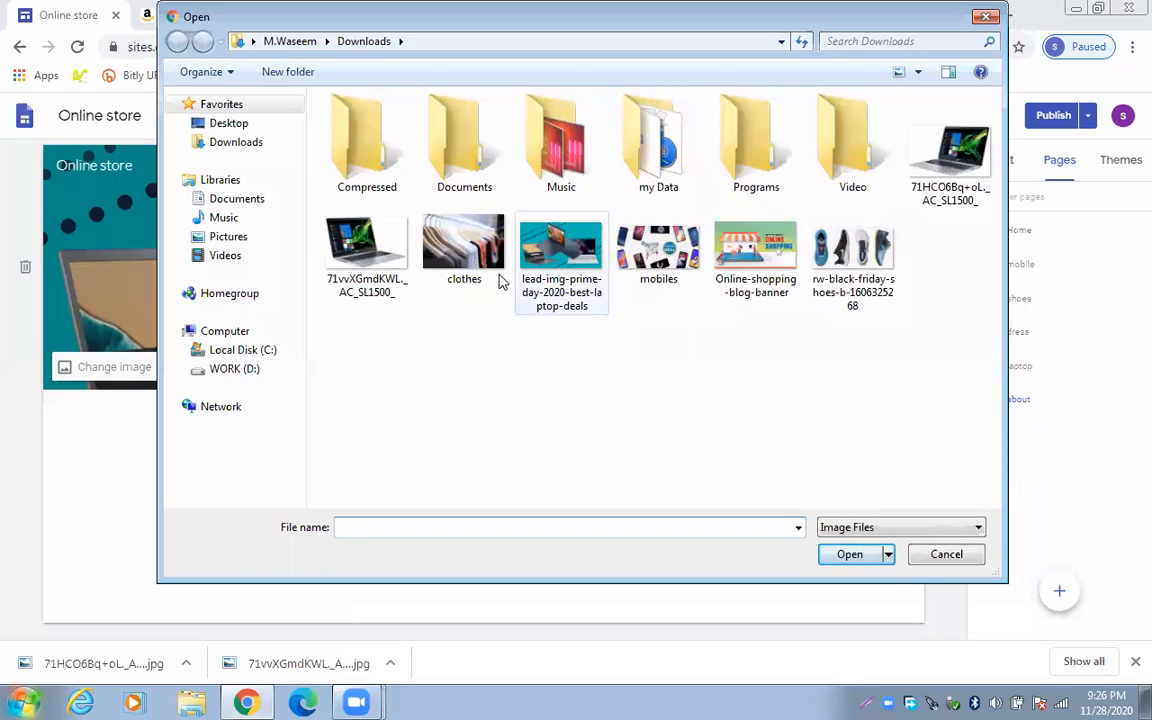
# Set the clothes-rack photo as the about page header and insert a table of contents block
pyautogui.click(488, 272)
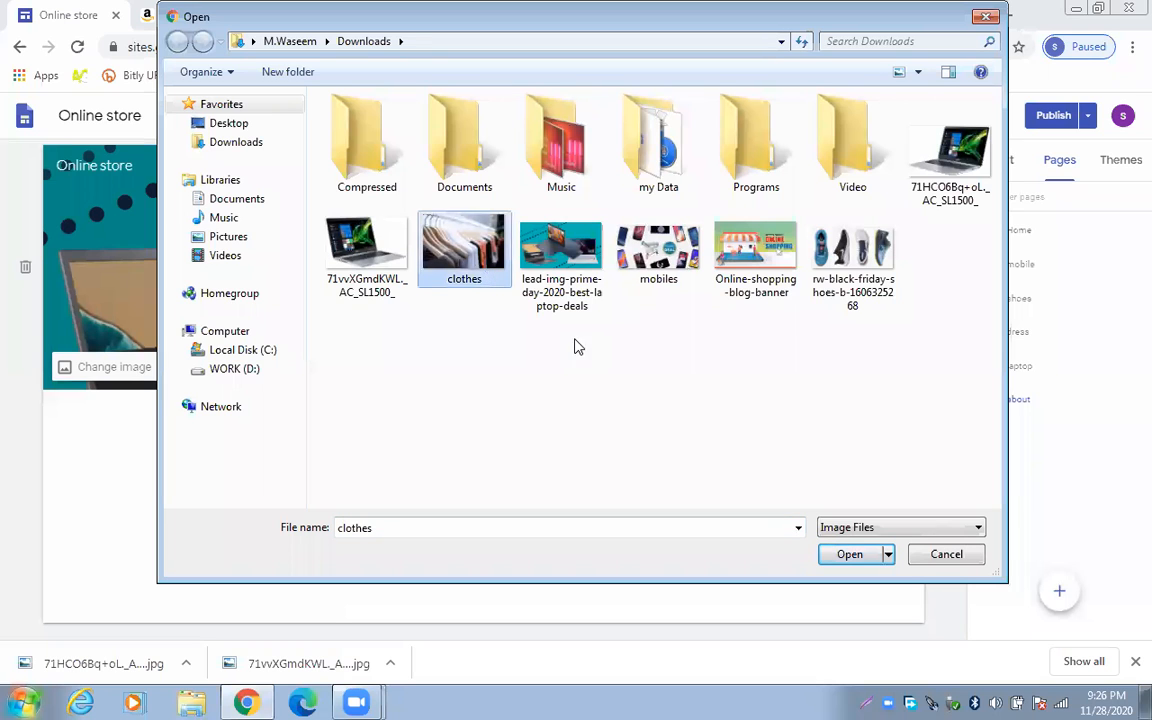
pyautogui.click(856, 560)
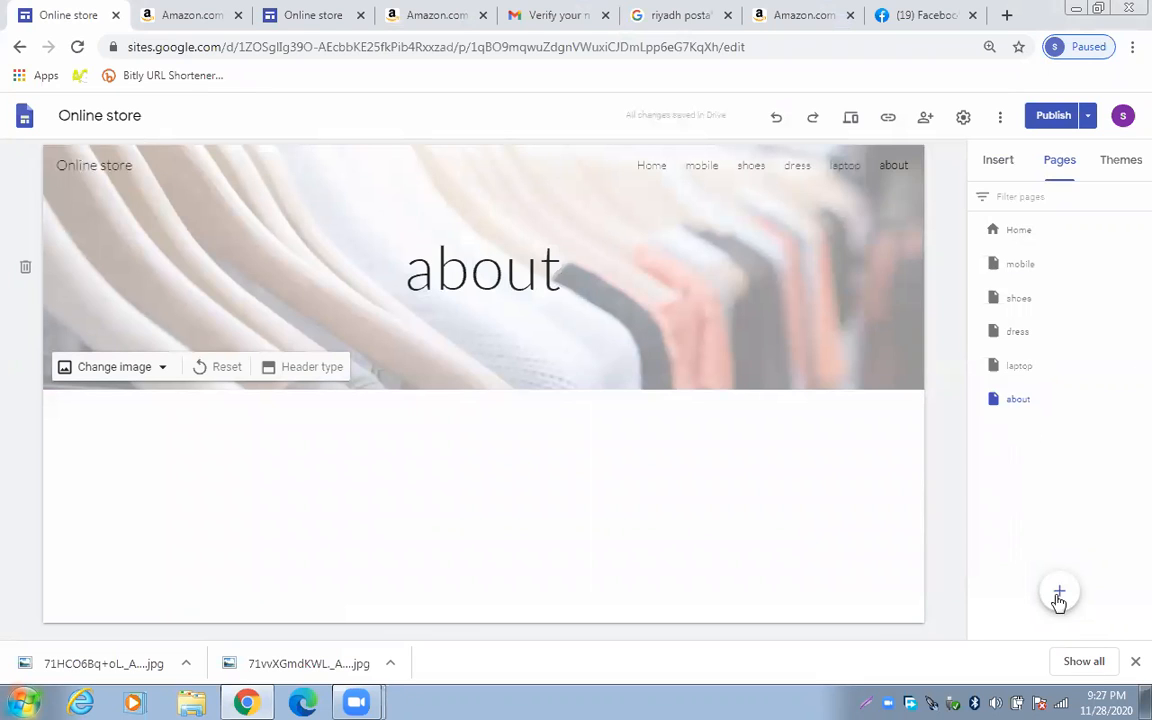
pyautogui.moveTo(1058, 591)
pyautogui.click(1003, 168)
pyautogui.scroll(-3, 1029, 312)
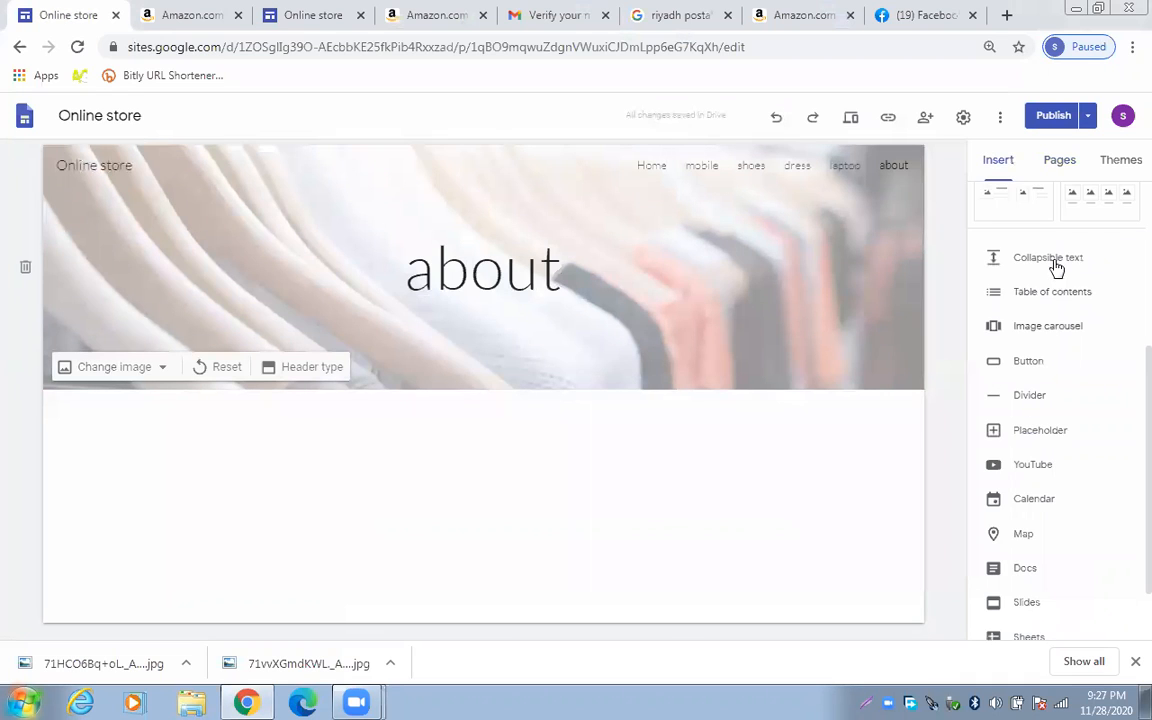
pyautogui.click(1052, 292)
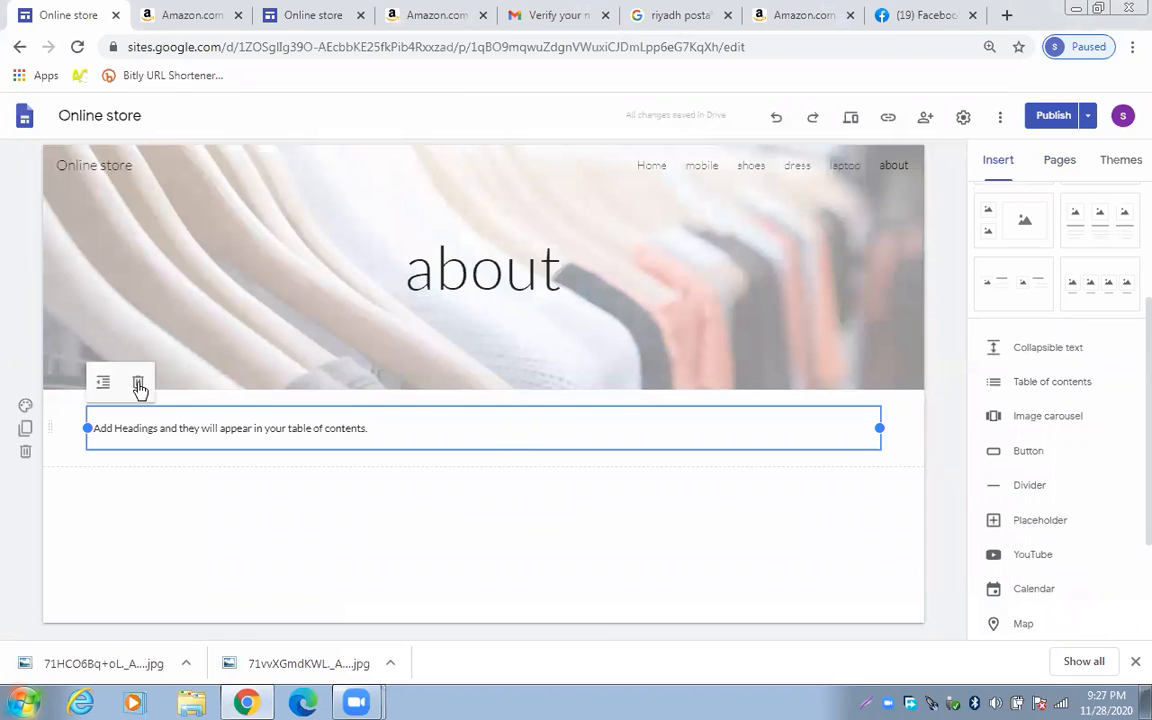
# Replace the table of contents with a text box showing the owner's name as Title and a phone number line
pyautogui.hotkey('ctrl', 'z')
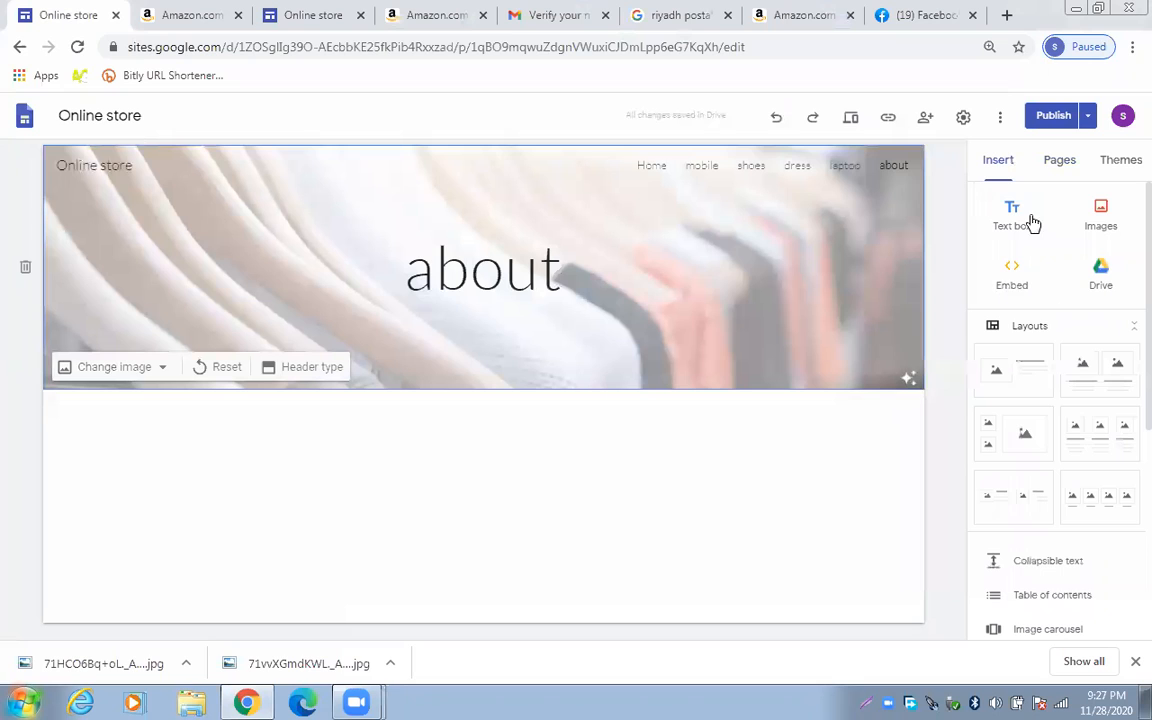
pyautogui.click(268, 440)
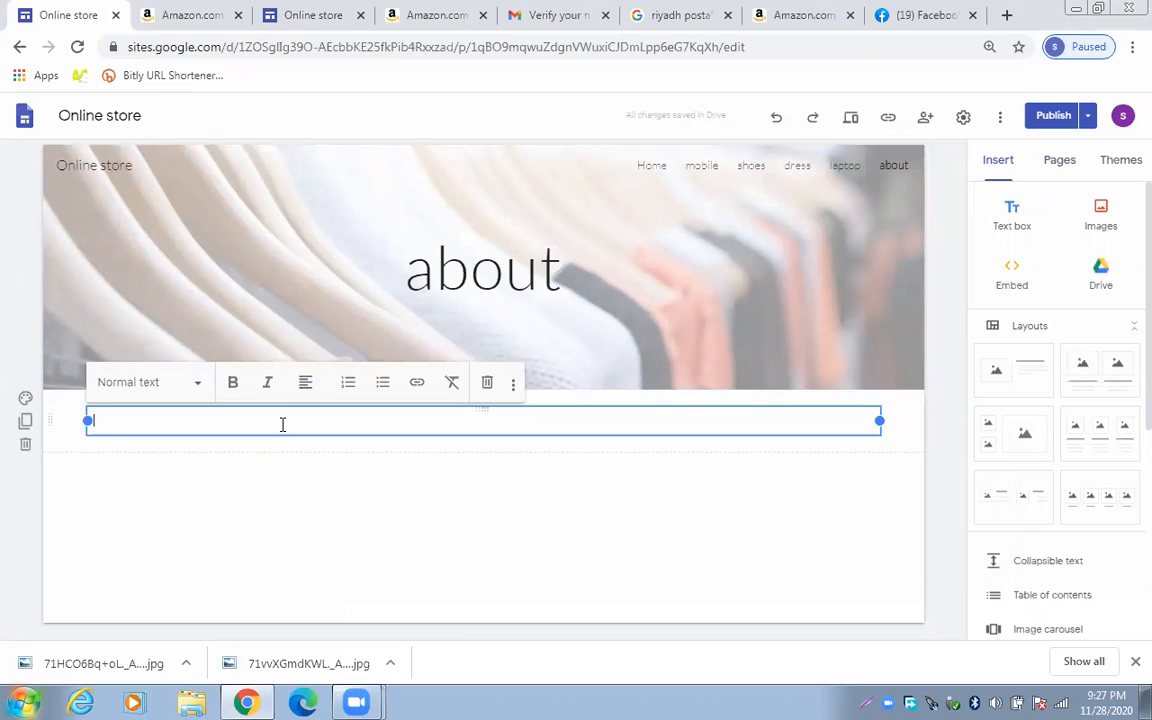
pyautogui.write('s Zaryab Ali')
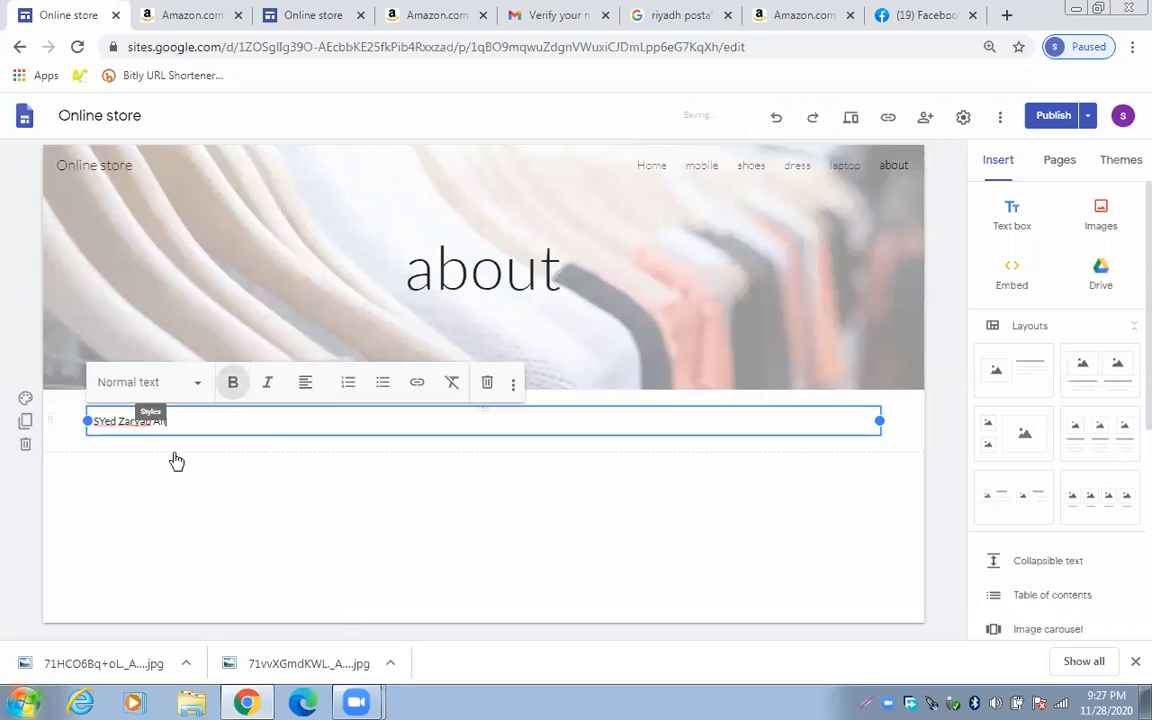
pyautogui.click(150, 382)
pyautogui.click(155, 425)
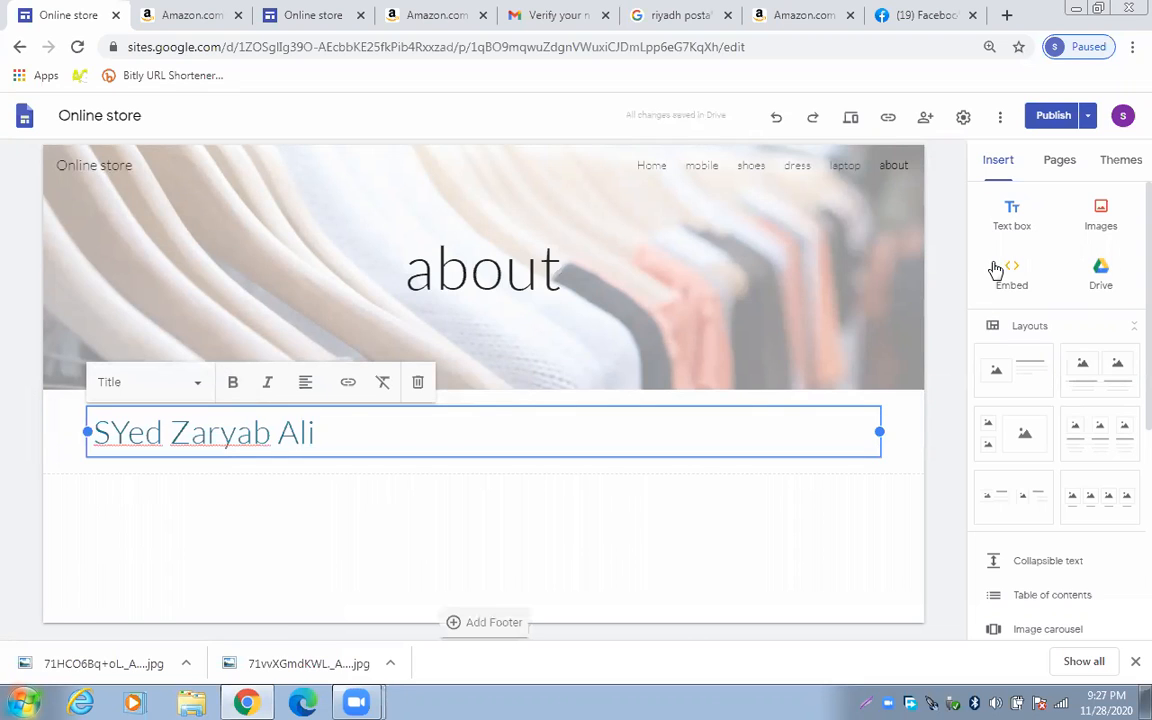
pyautogui.press('Return')
pyautogui.write('o')
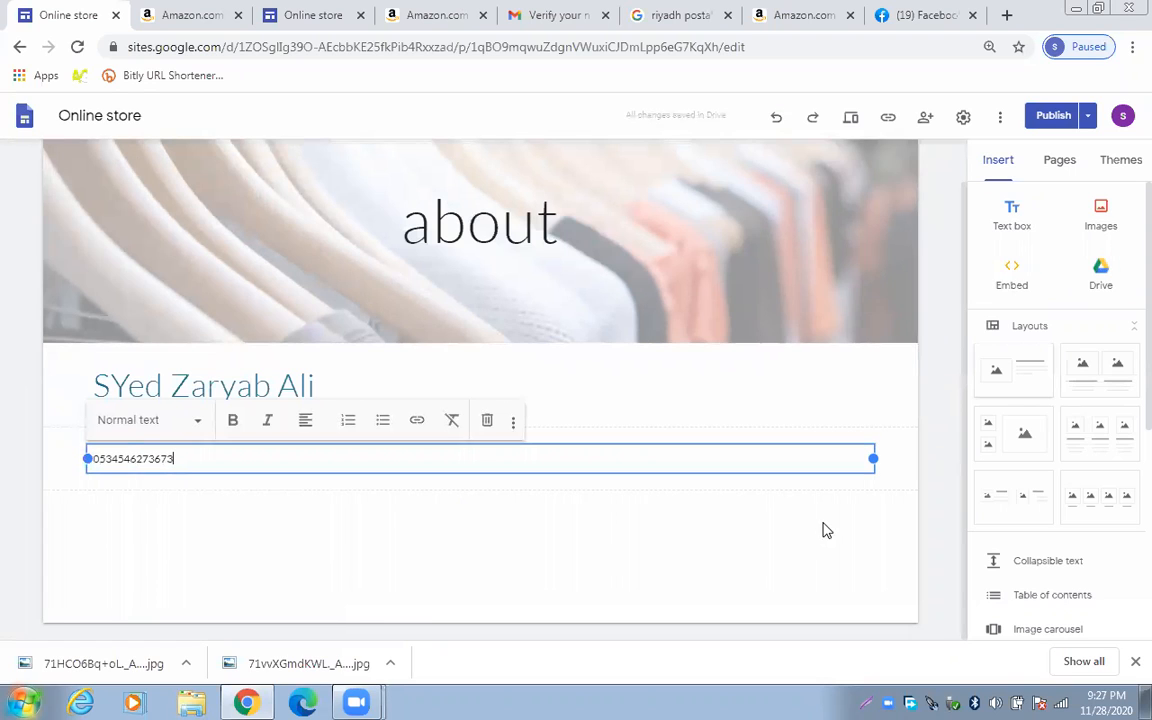
pyautogui.click(725, 568)
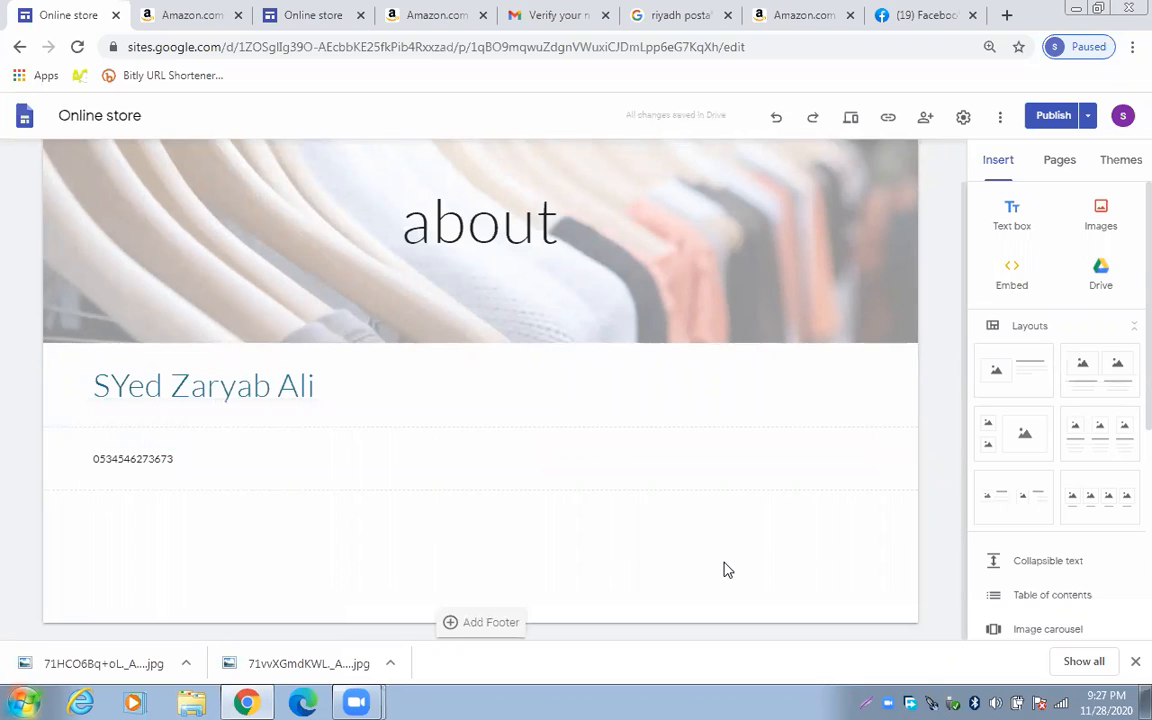
# Add a second text box with an email line below the phone number
pyautogui.click(1030, 237)
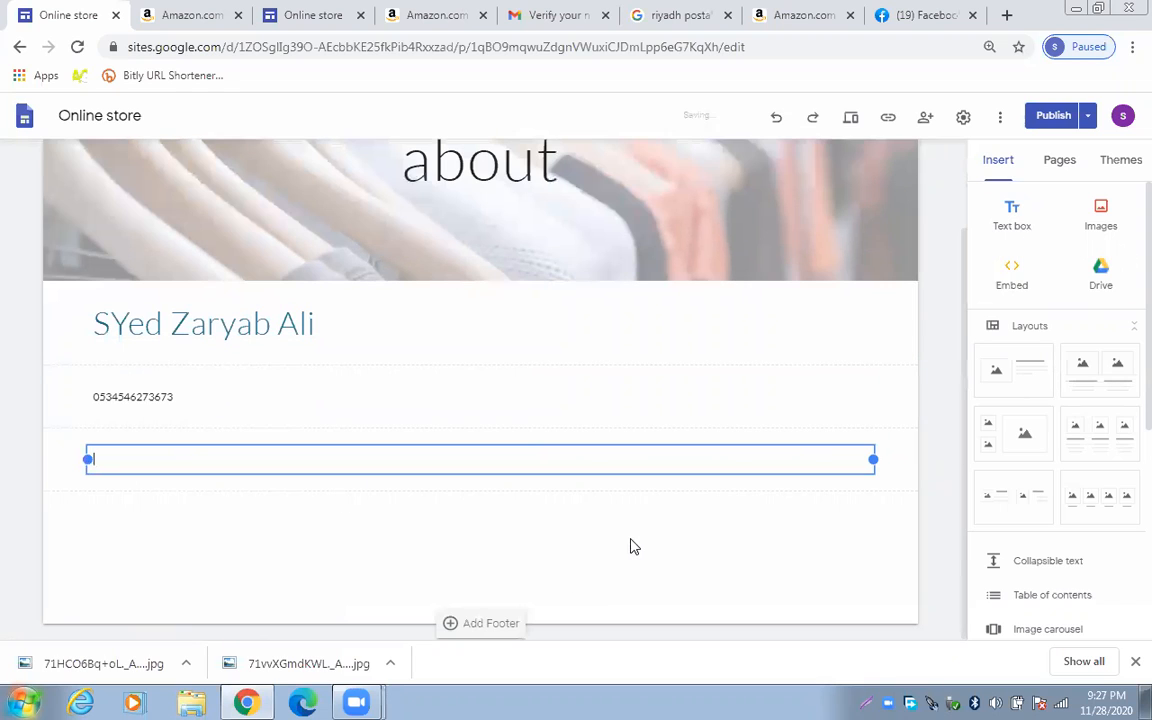
pyautogui.write('em')
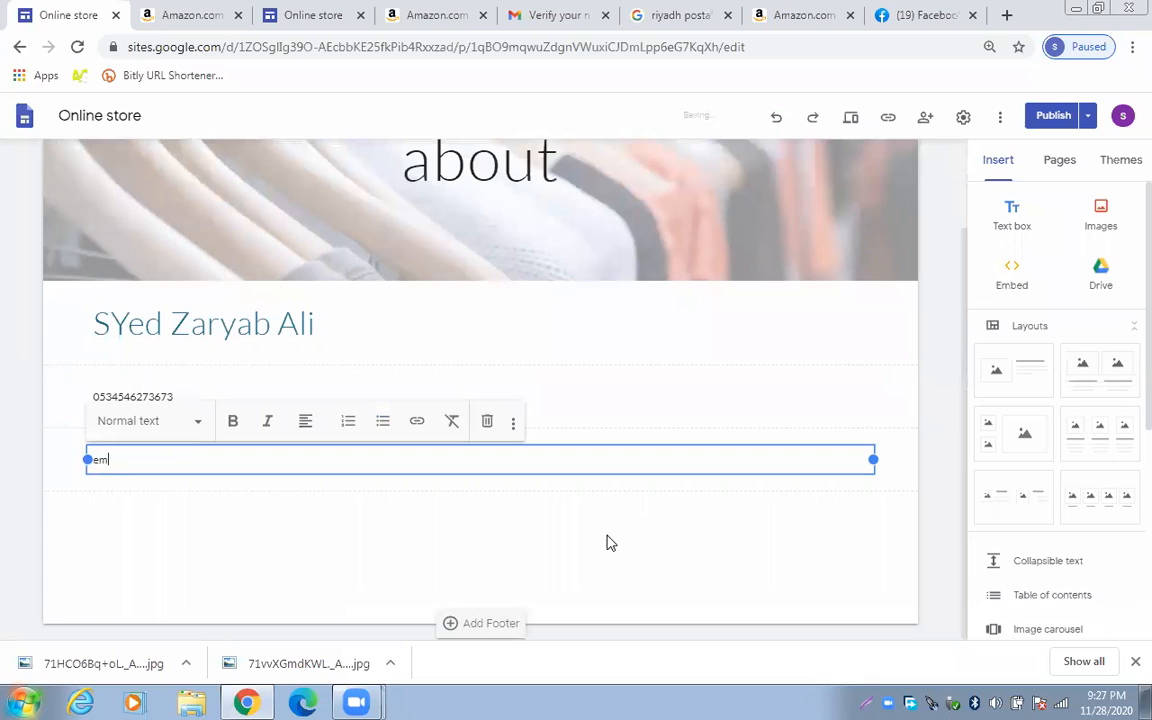
pyautogui.write('ailgfstfrgf')
pyautogui.click(530, 492)
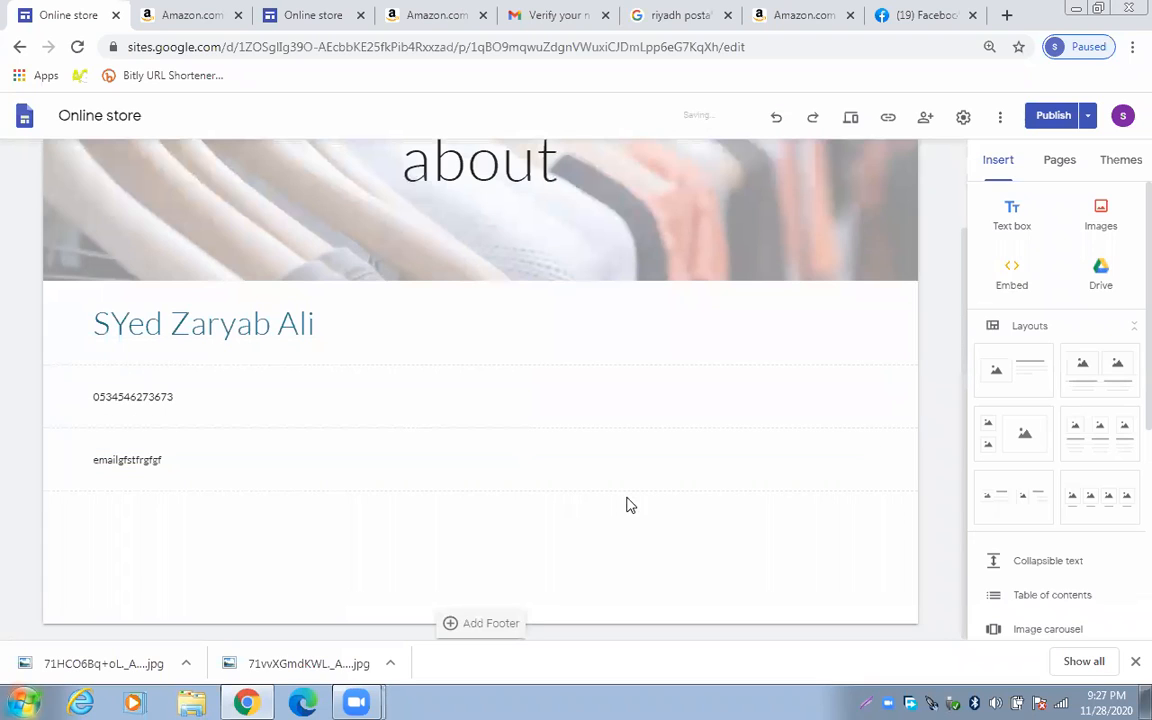
pyautogui.click(416, 388)
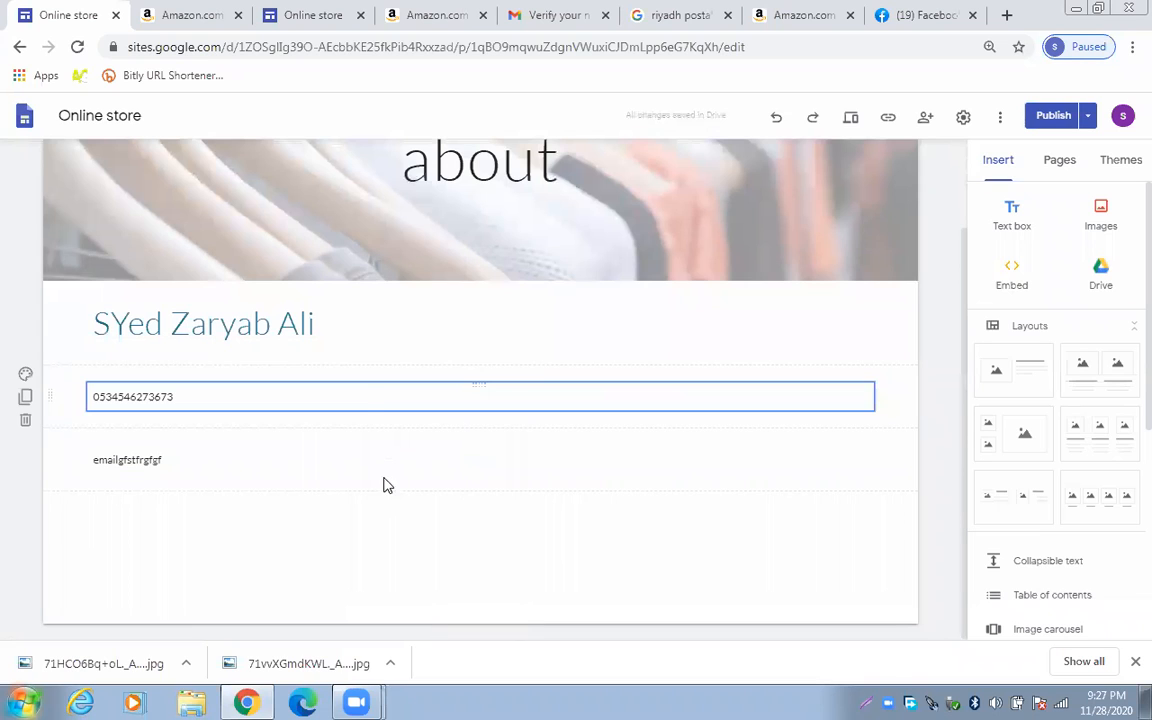
pyautogui.click(440, 490)
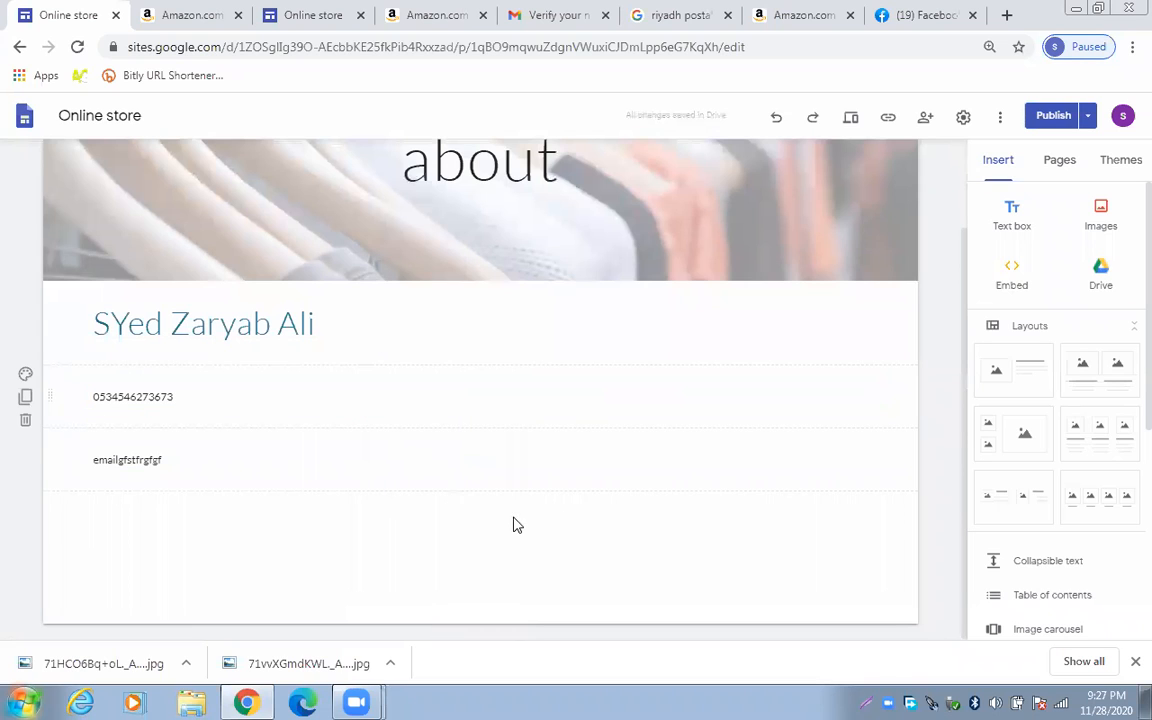
pyautogui.click(480, 462)
pyautogui.click(761, 372)
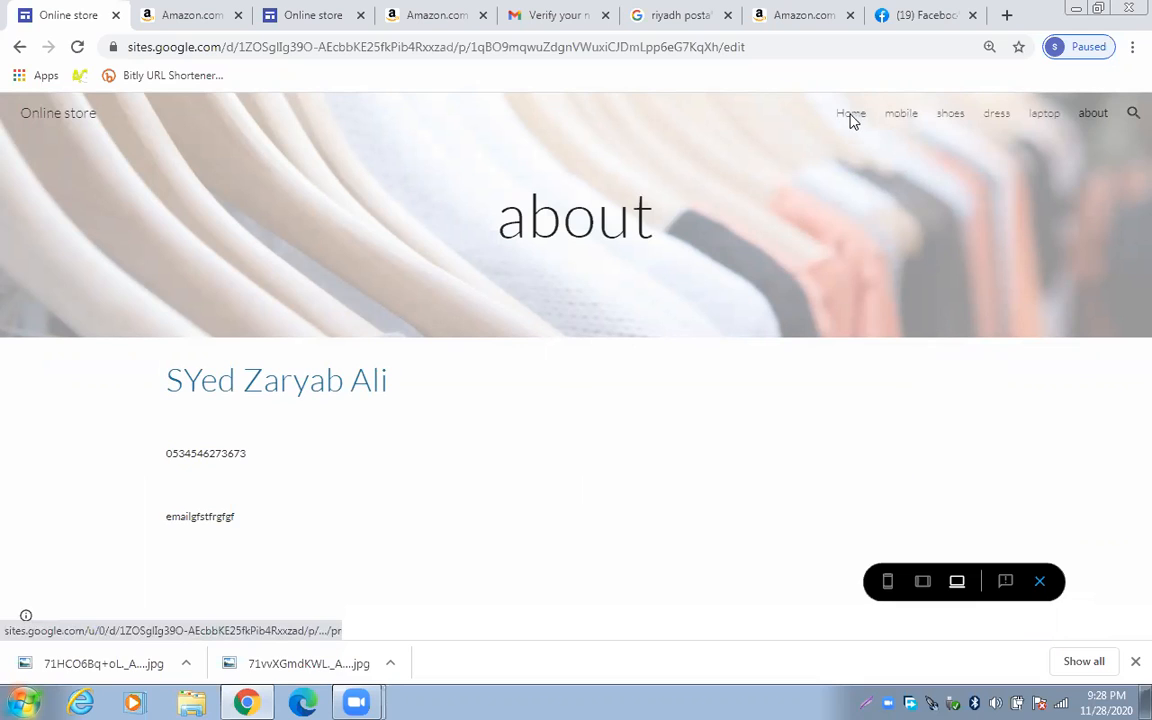
# In preview, visit the mobile, laptop and Home pages, scrolling Home down to the Category More button
pyautogui.click(903, 112)
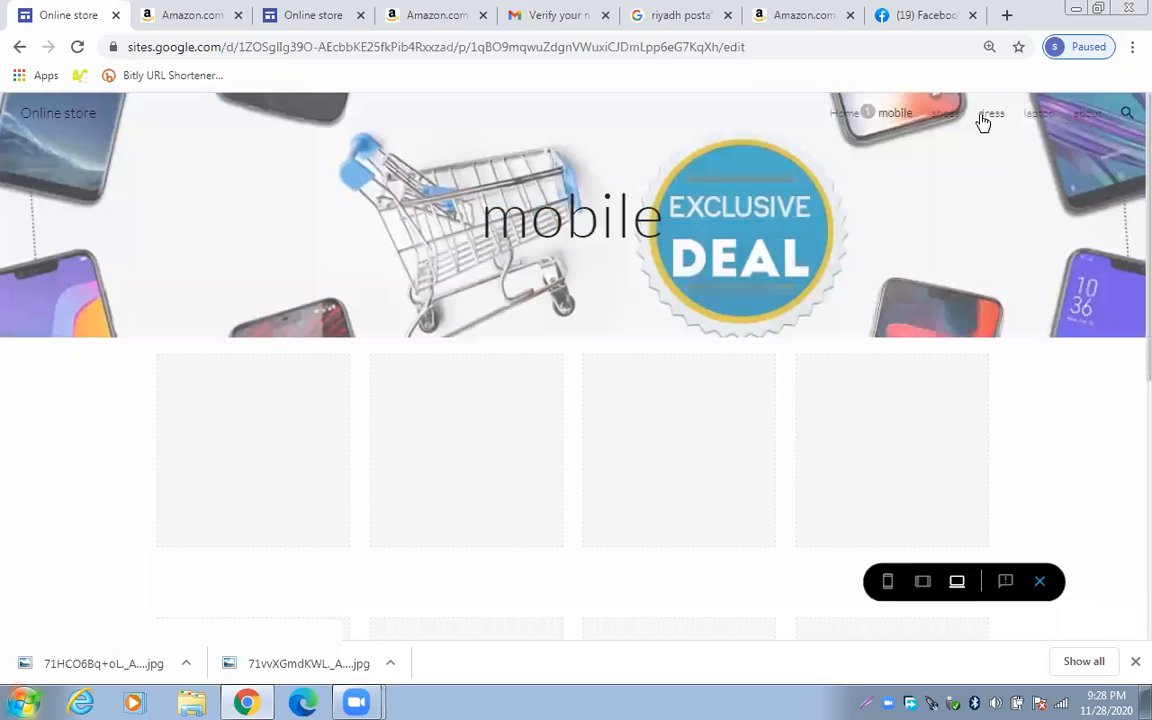
pyautogui.click(1042, 114)
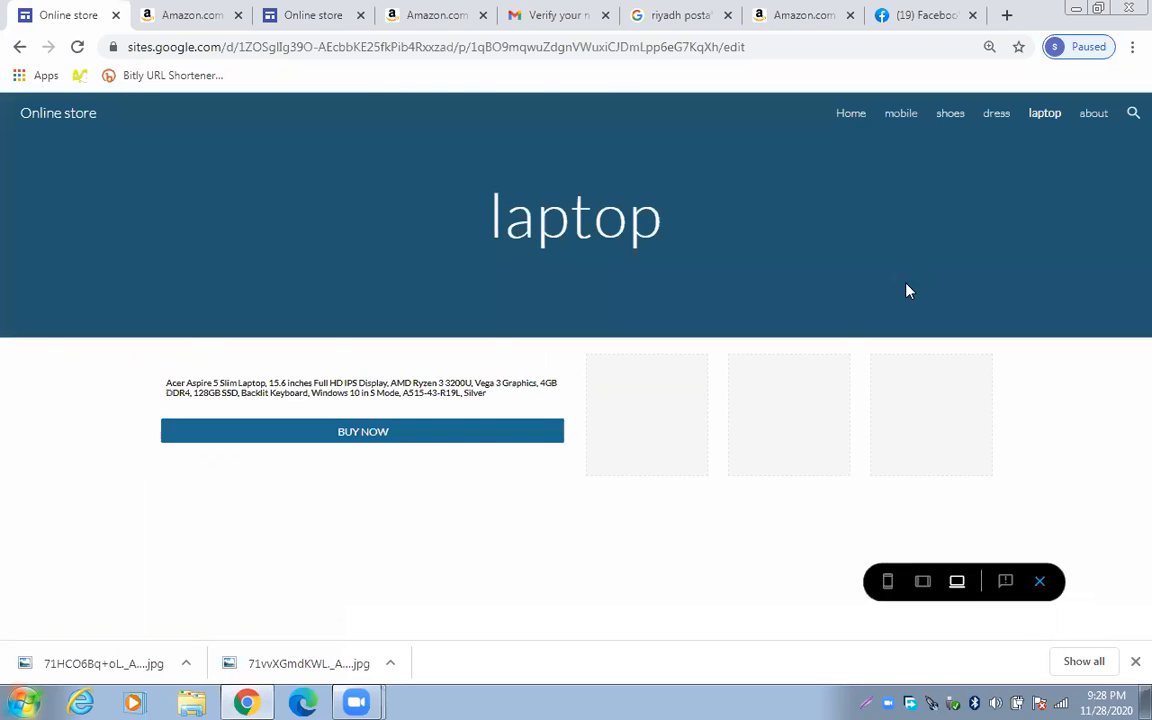
pyautogui.scroll(-1, 899, 303)
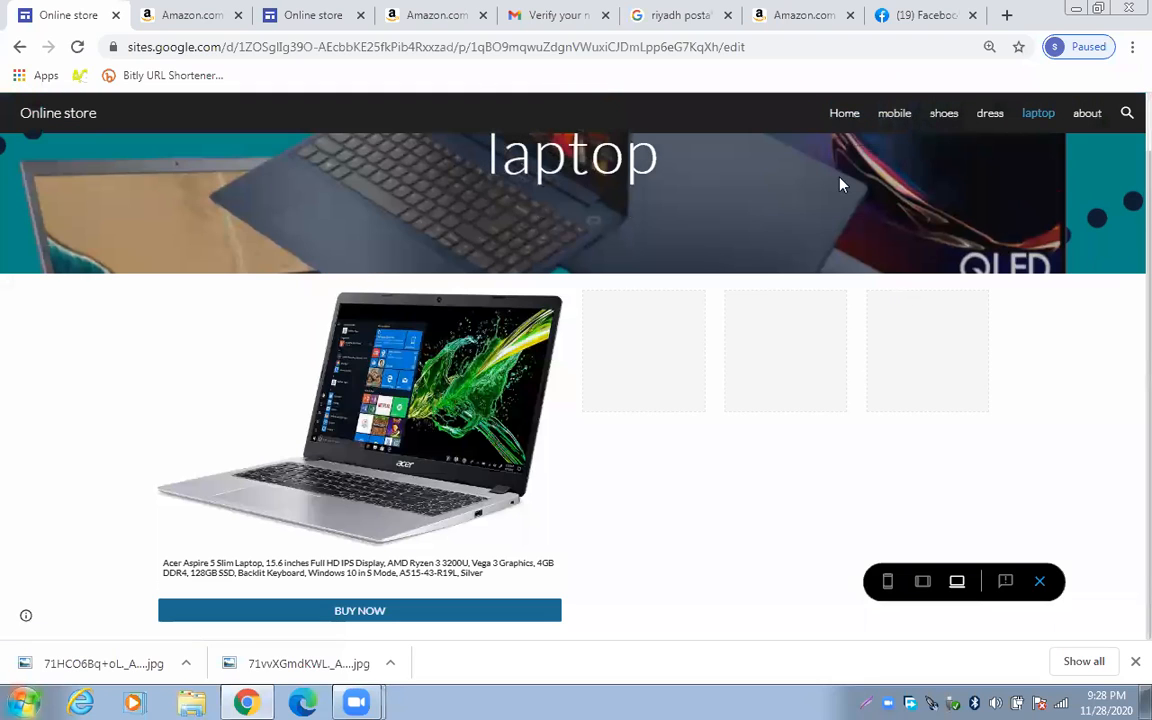
pyautogui.click(844, 114)
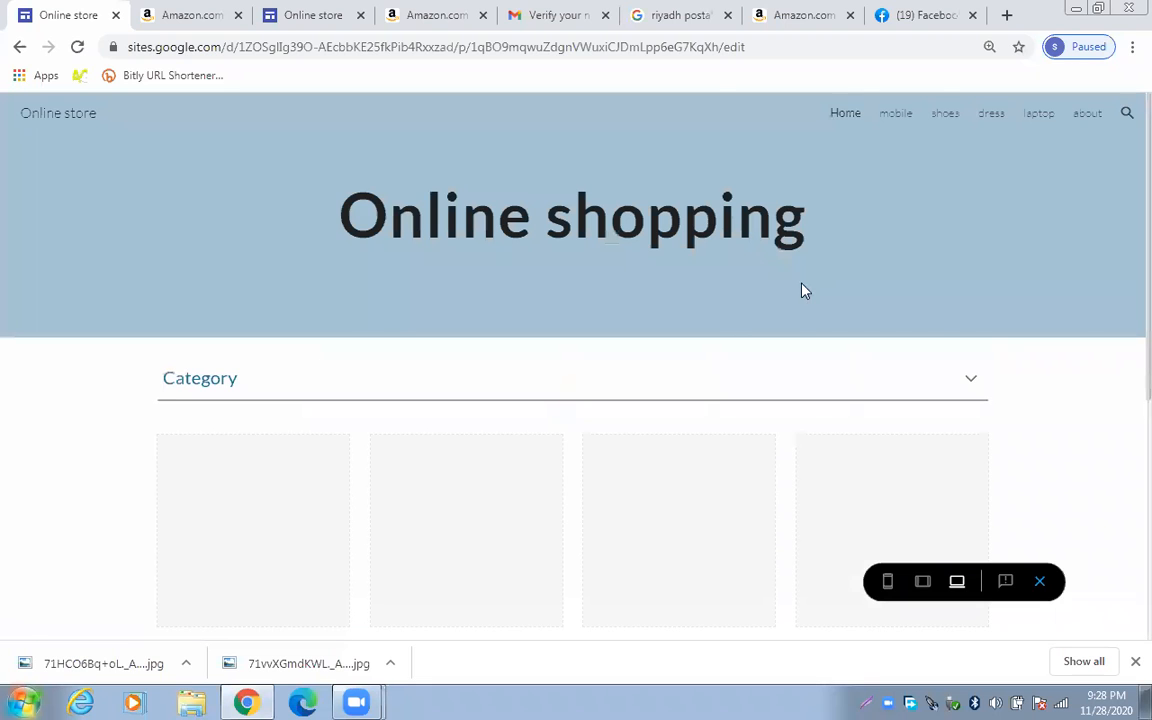
pyautogui.scroll(-2, 802, 285)
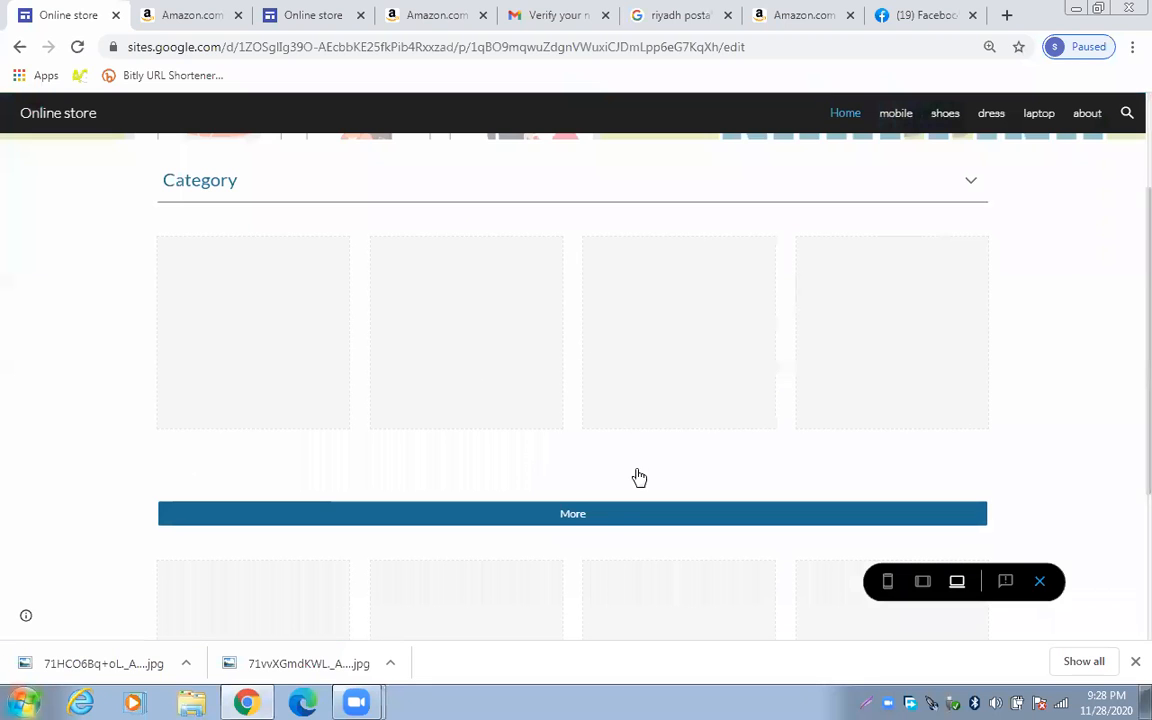
pyautogui.scroll(-1, 639, 478)
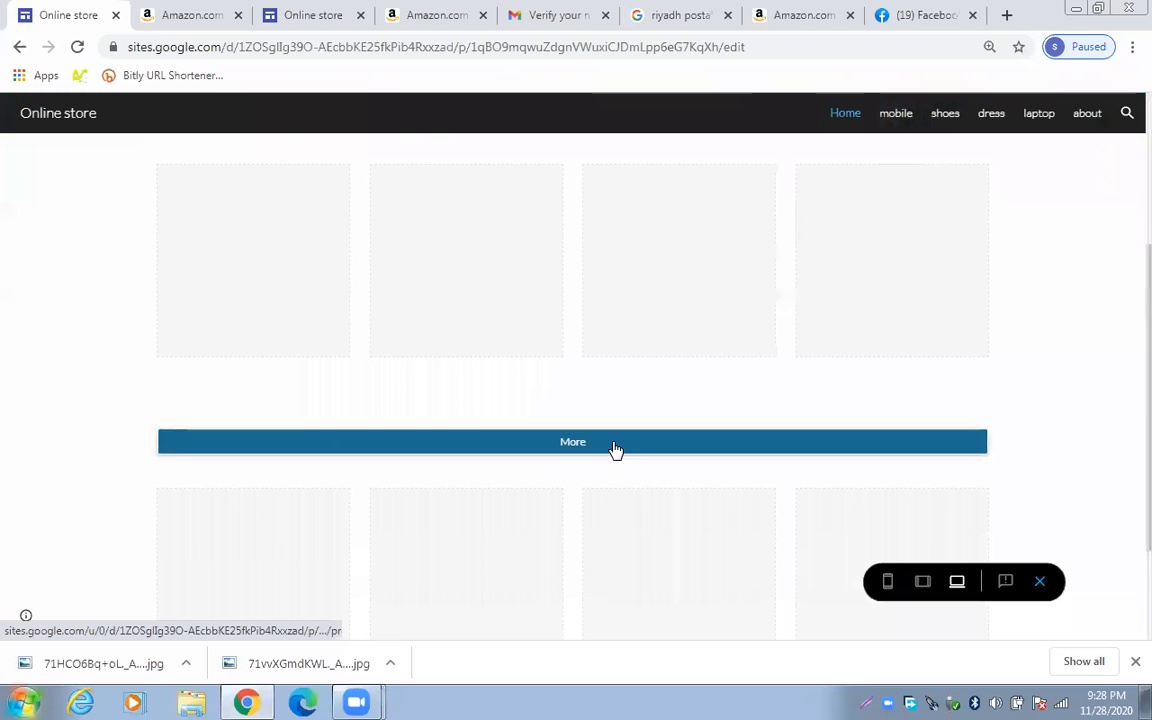
pyautogui.scroll(2, 392, 412)
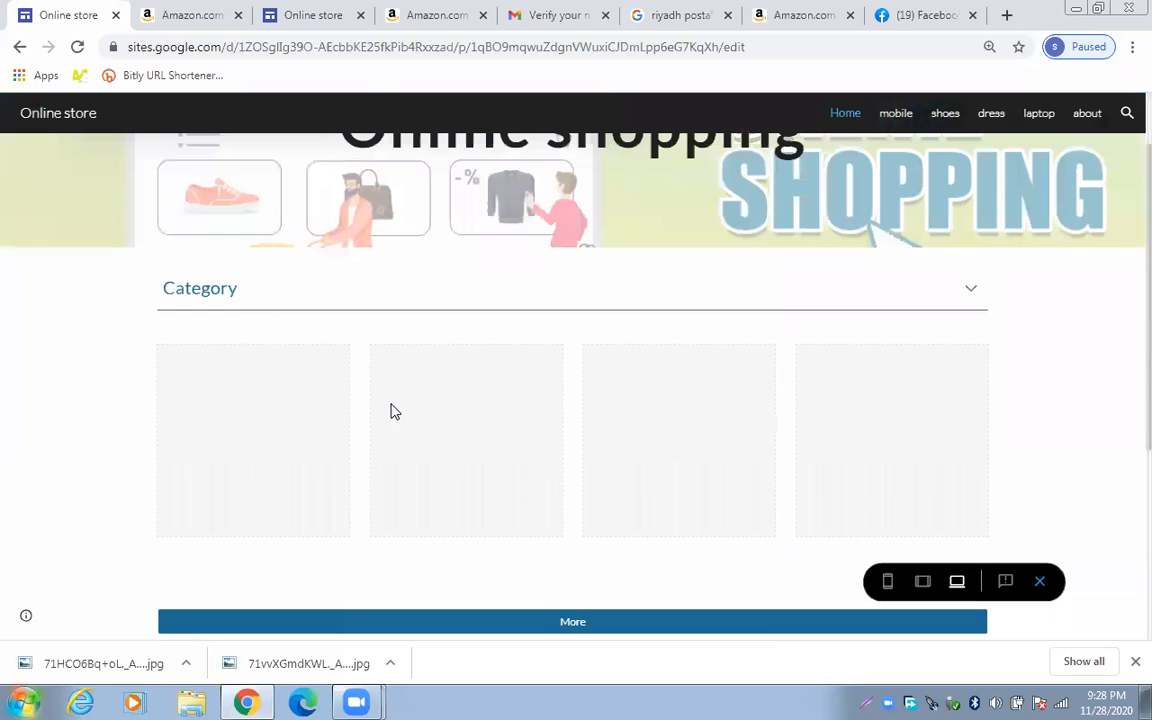
pyautogui.scroll(-1, 198, 347)
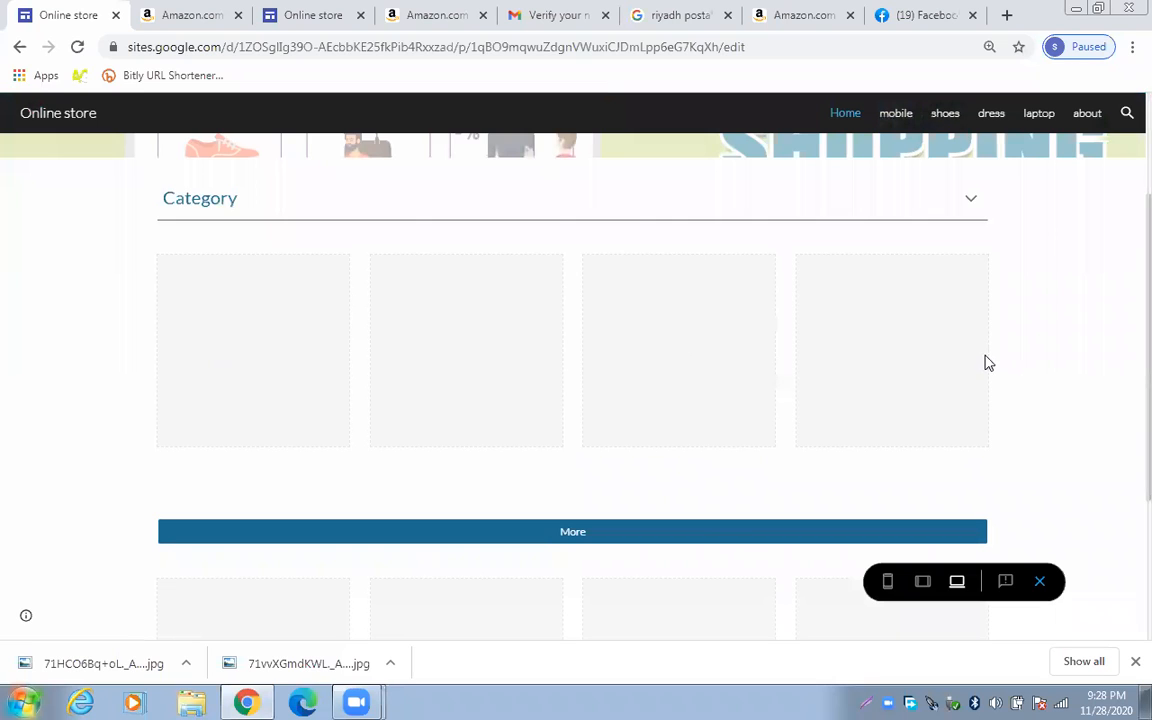
# Follow the Home page's More link to its target page, then return to Home
pyautogui.click(697, 539)
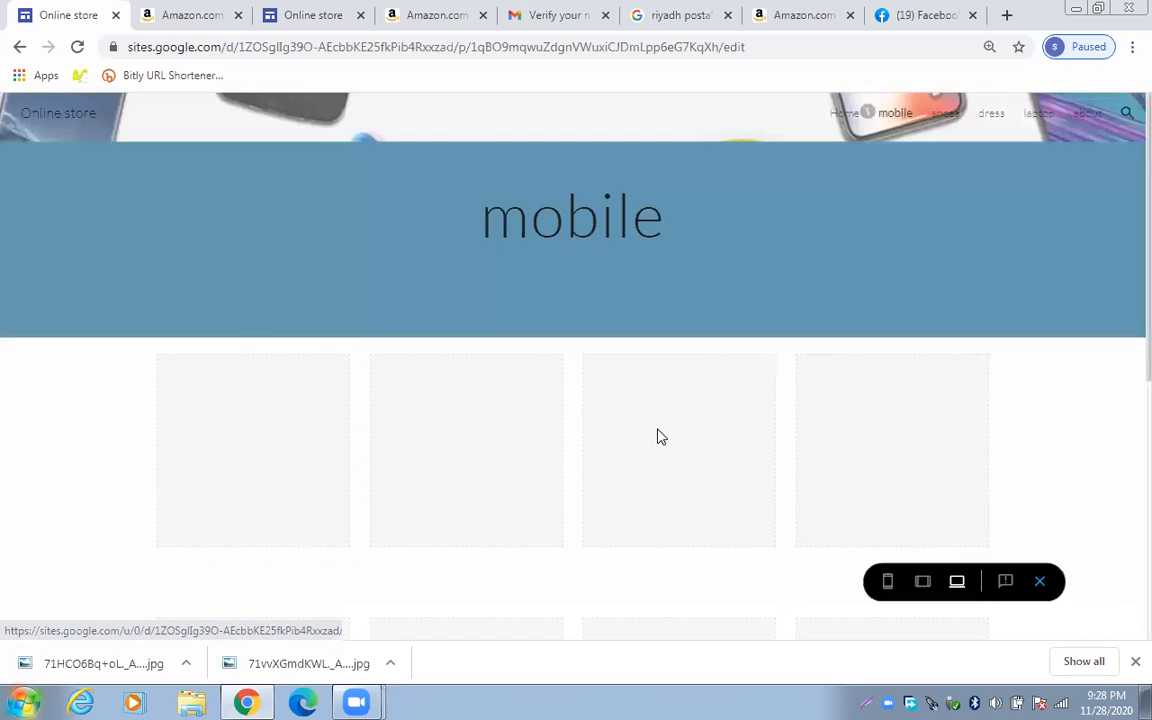
pyautogui.scroll(-1, 659, 436)
pyautogui.scroll(1, 659, 436)
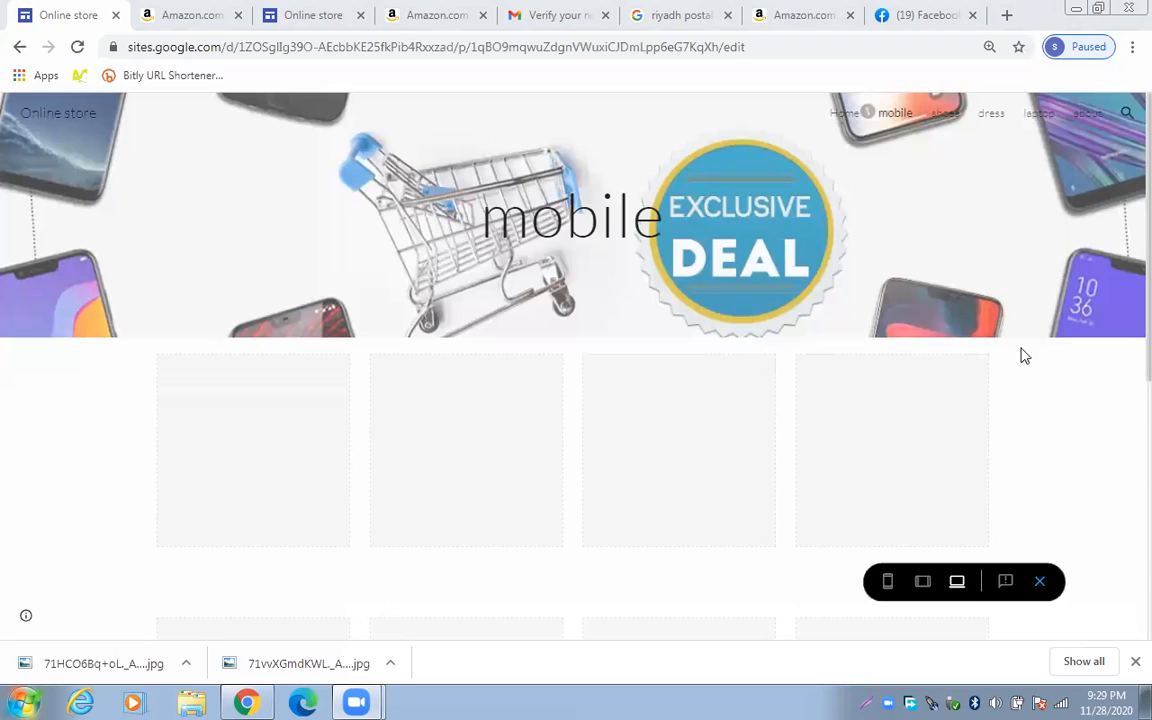
pyautogui.scroll(-3, 1124, 393)
pyautogui.scroll(3, 1124, 437)
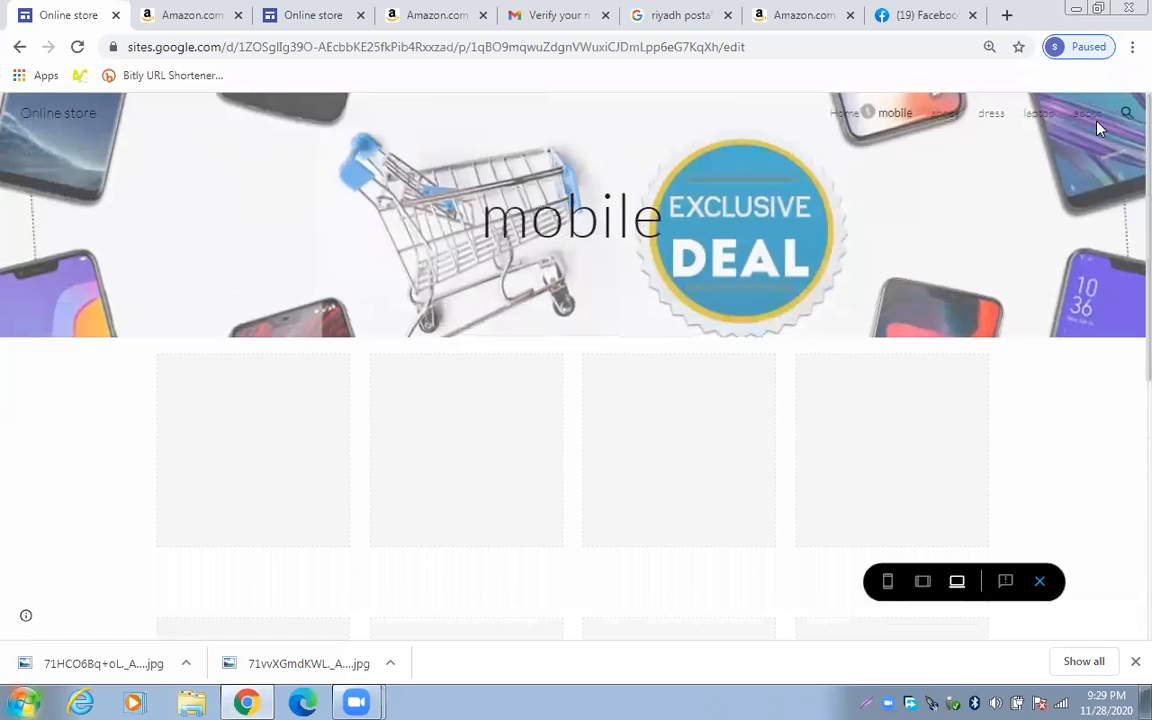
pyautogui.click(18, 47)
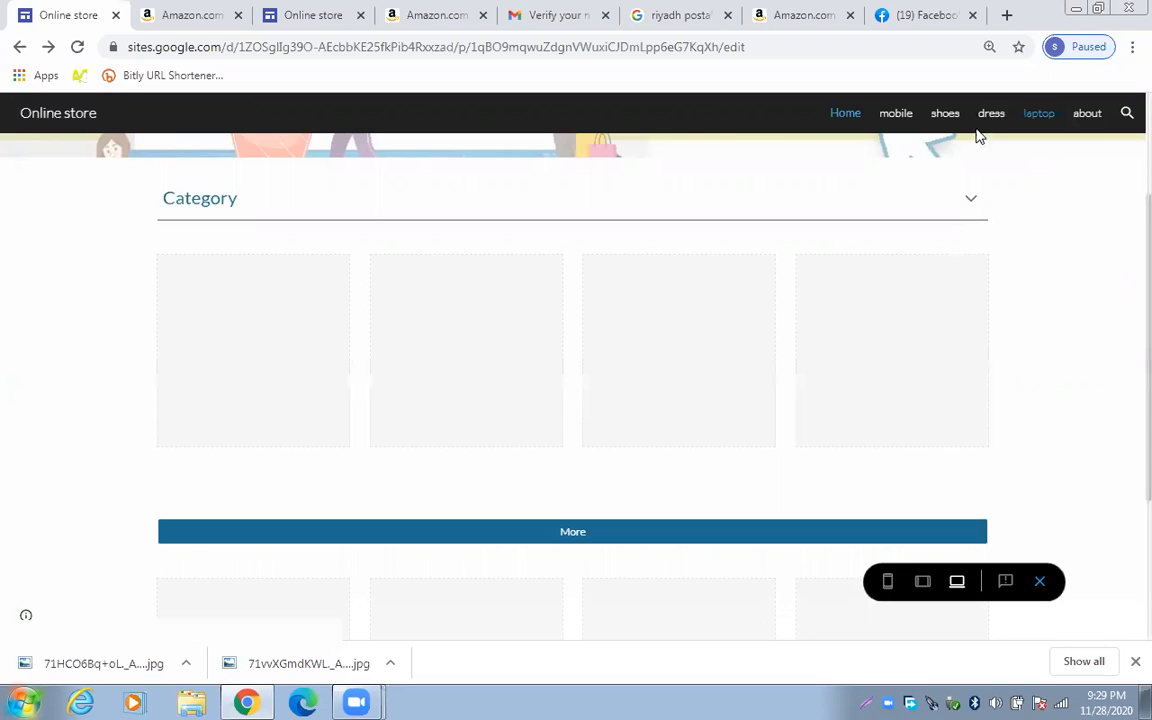
# Check the laptop page in preview, return to Home, and exit preview to the editor
pyautogui.click(1039, 115)
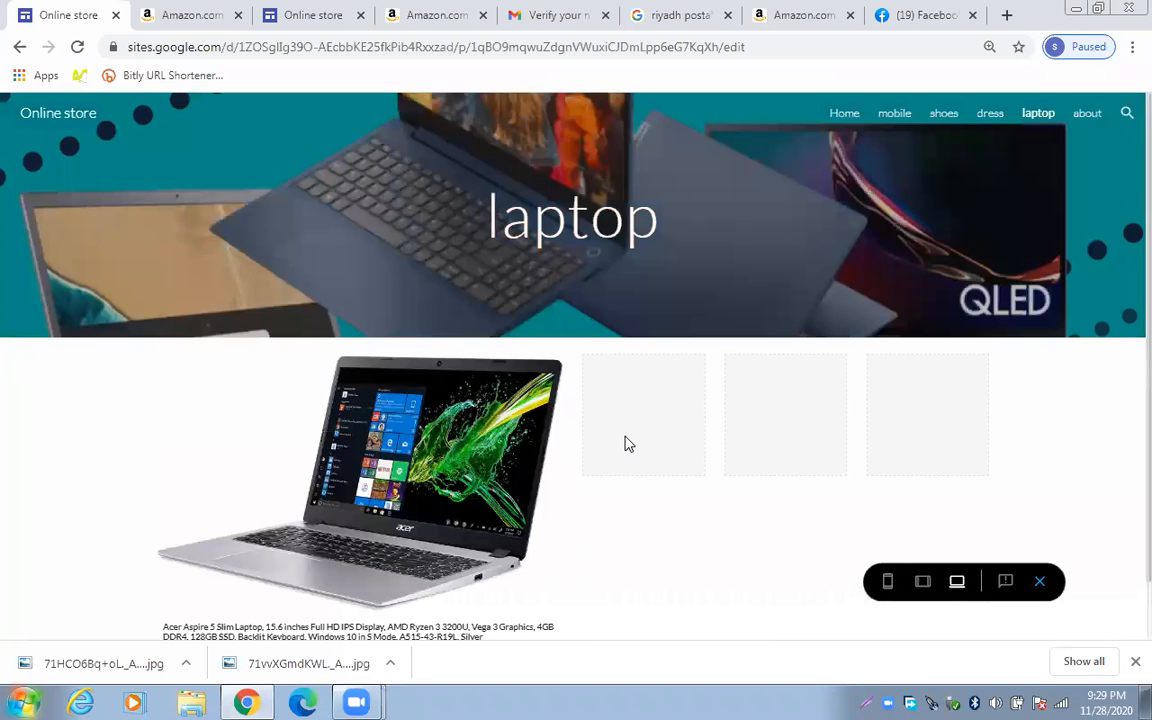
pyautogui.scroll(-1, 628, 443)
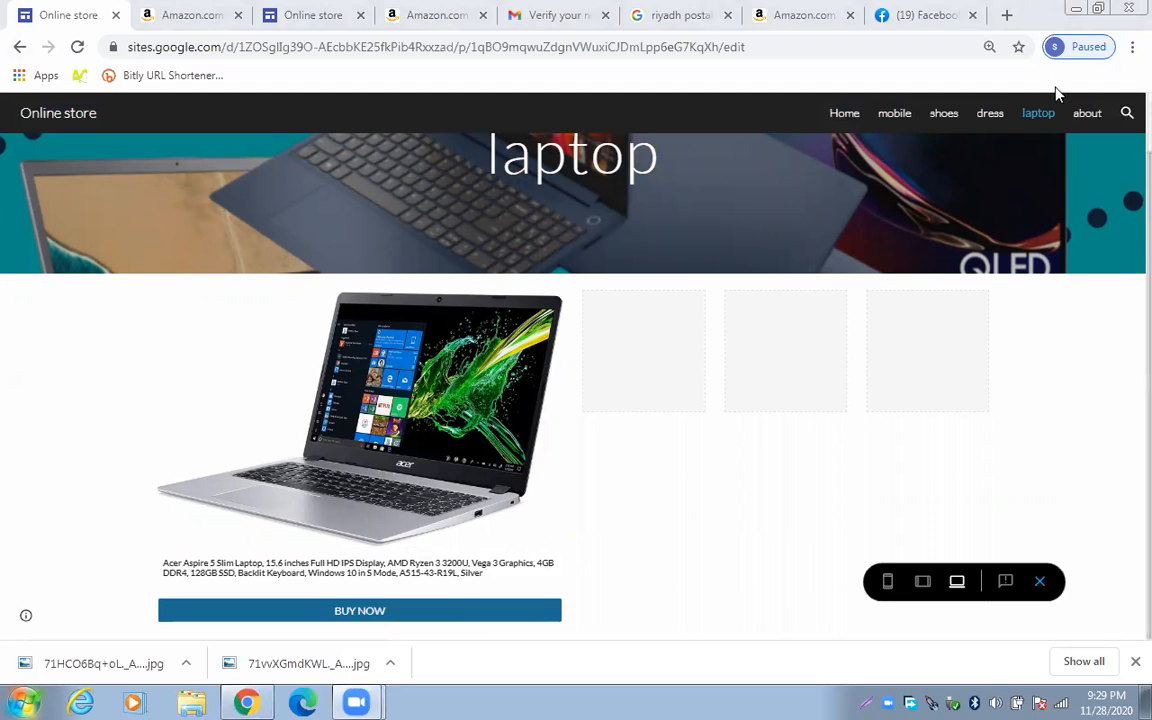
pyautogui.click(17, 48)
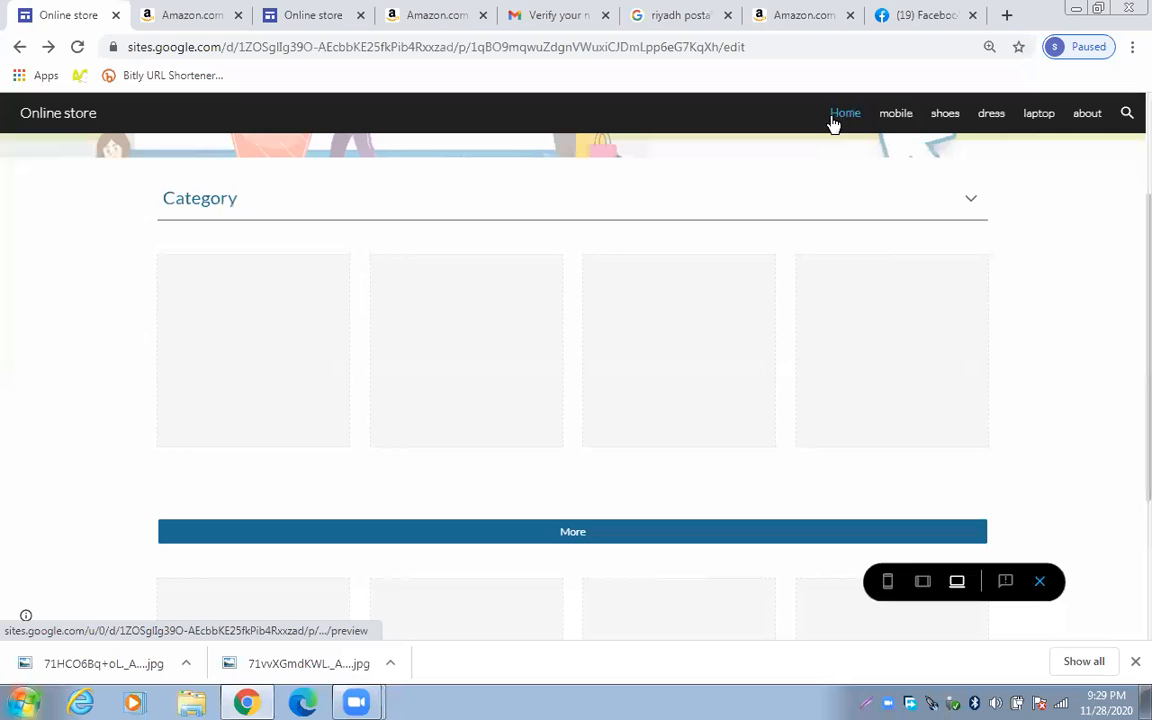
pyautogui.click(1042, 582)
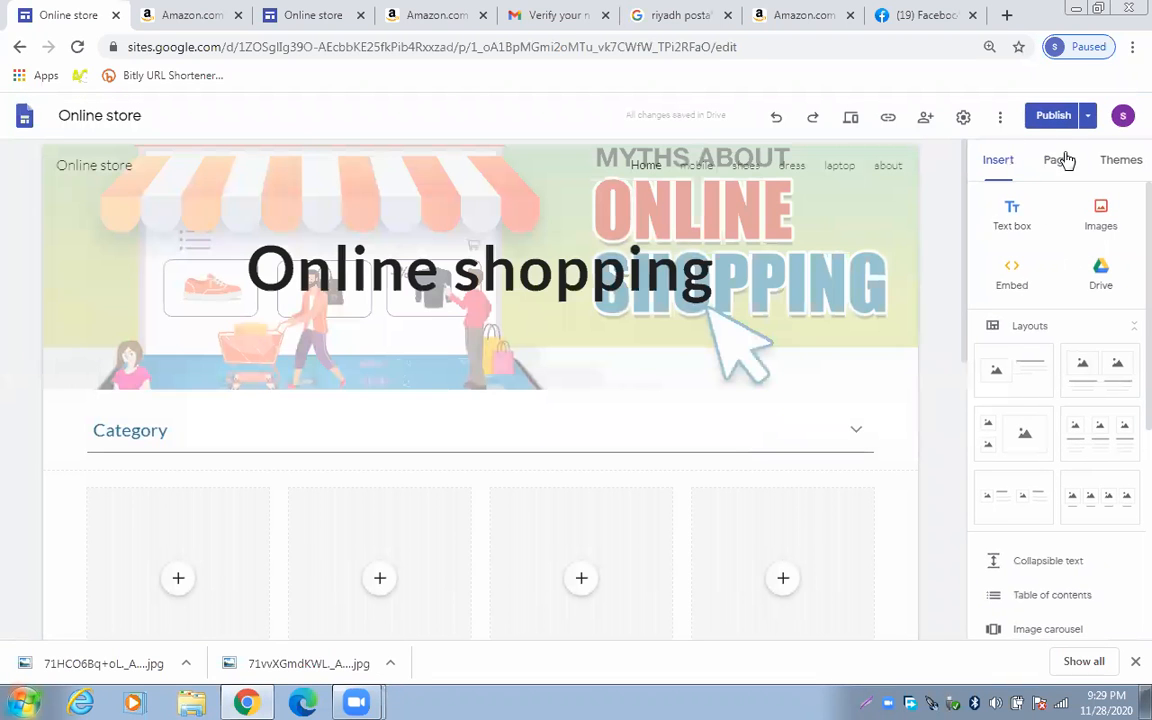
# Open the laptop page from the site's page list for editing
pyautogui.click(1057, 160)
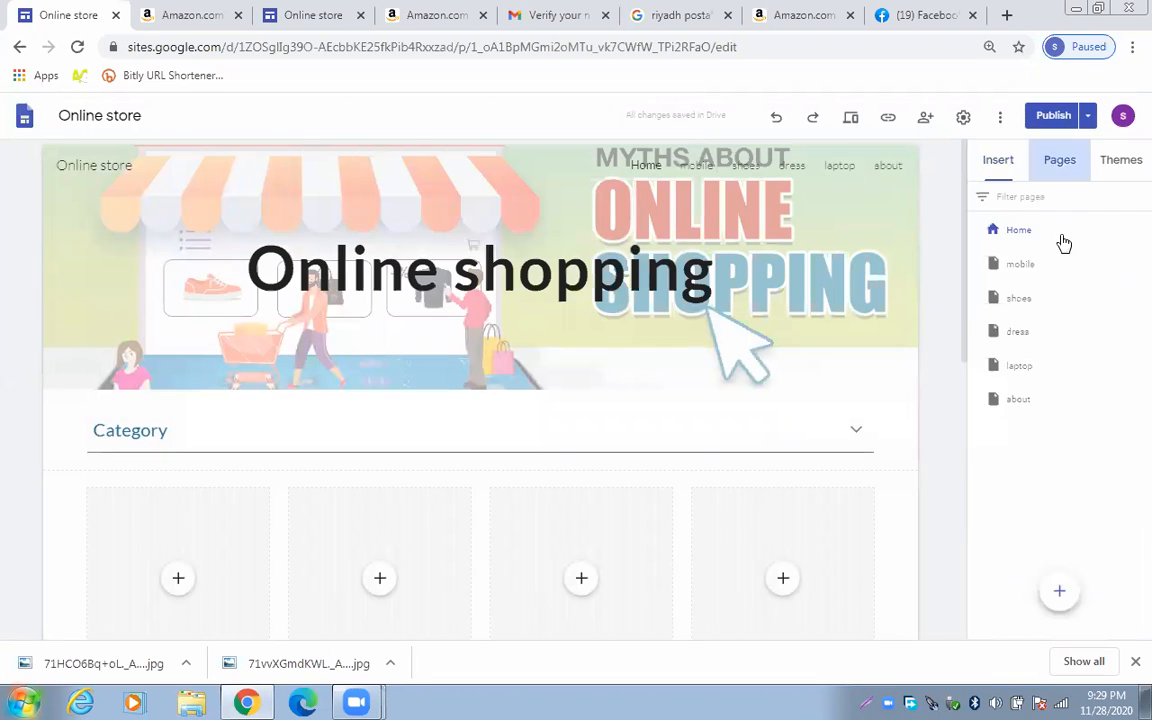
pyautogui.click(1037, 367)
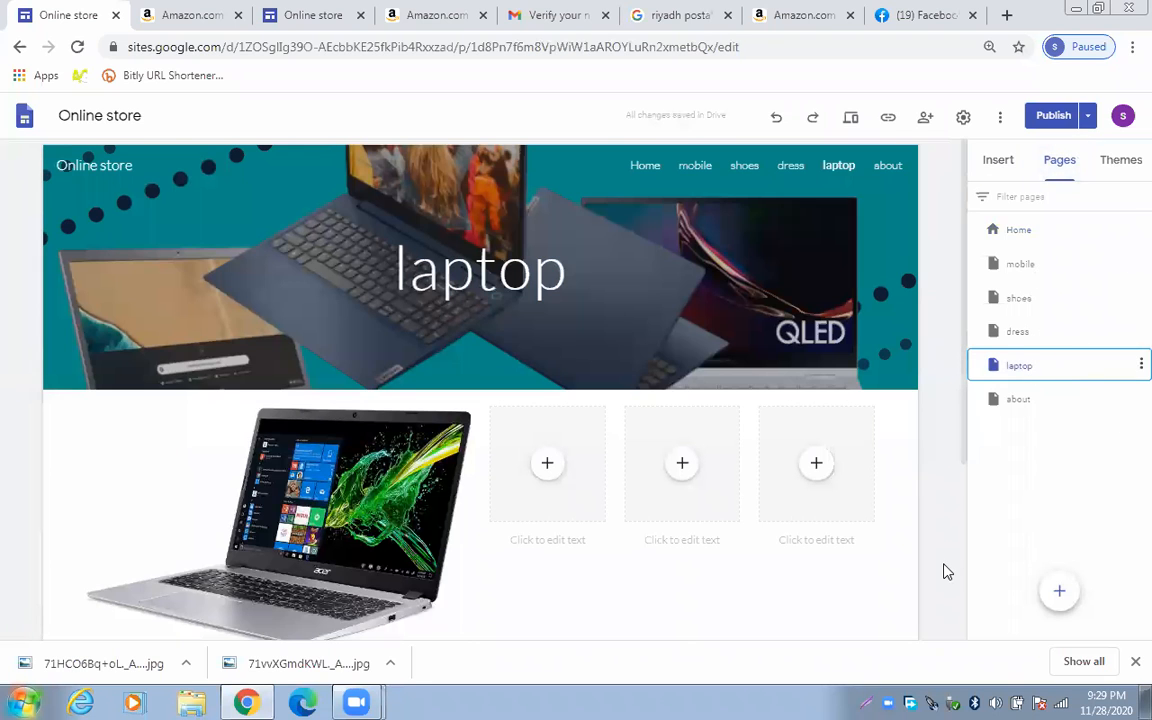
pyautogui.scroll(-2, 944, 571)
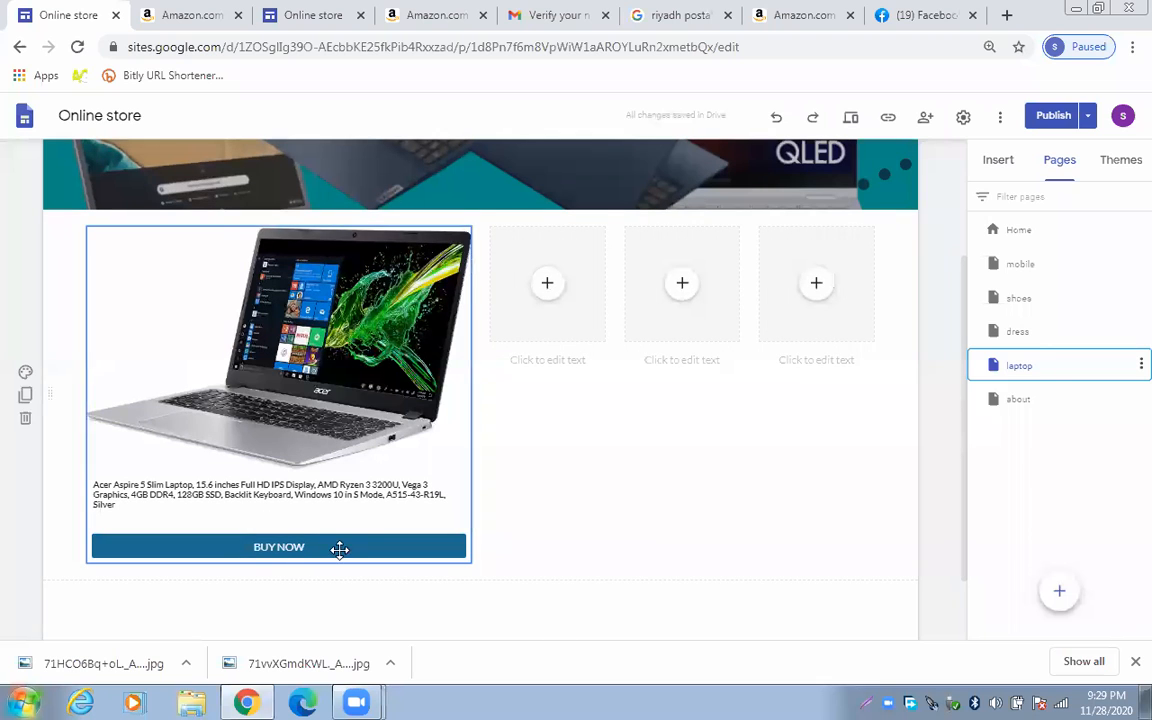
# Start inserting a 'MORE Details' button on the laptop page, then cancel it
pyautogui.click(997, 161)
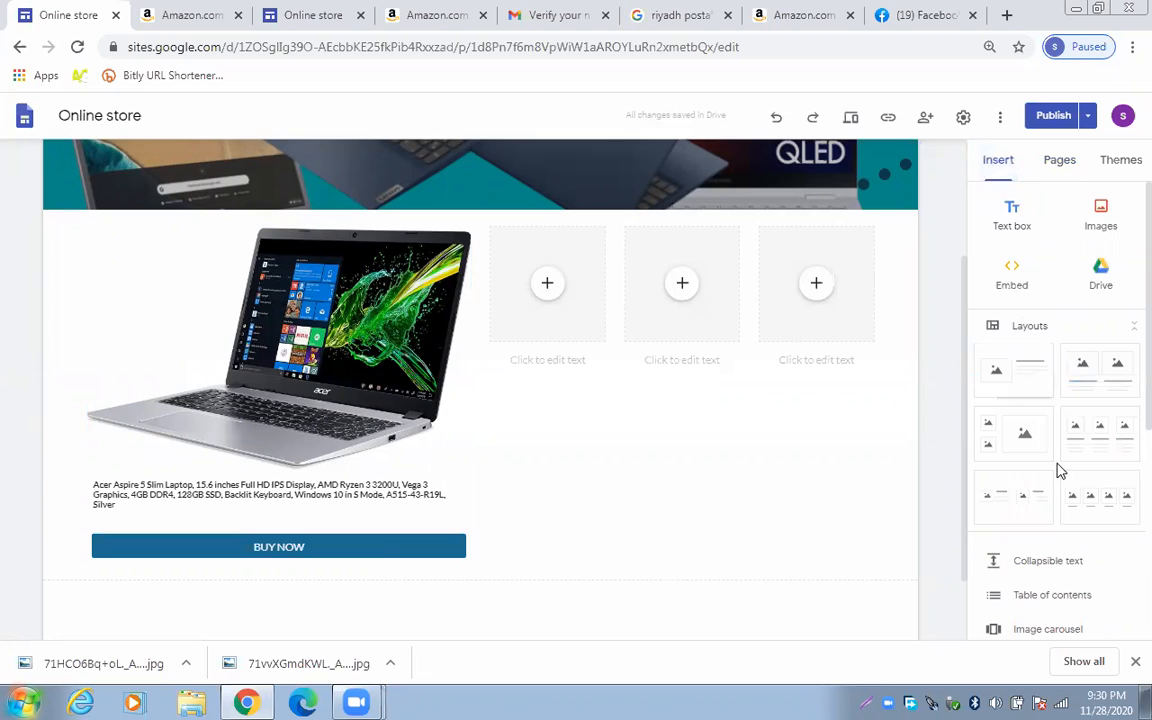
pyautogui.scroll(-2, 1030, 578)
pyautogui.click(1028, 575)
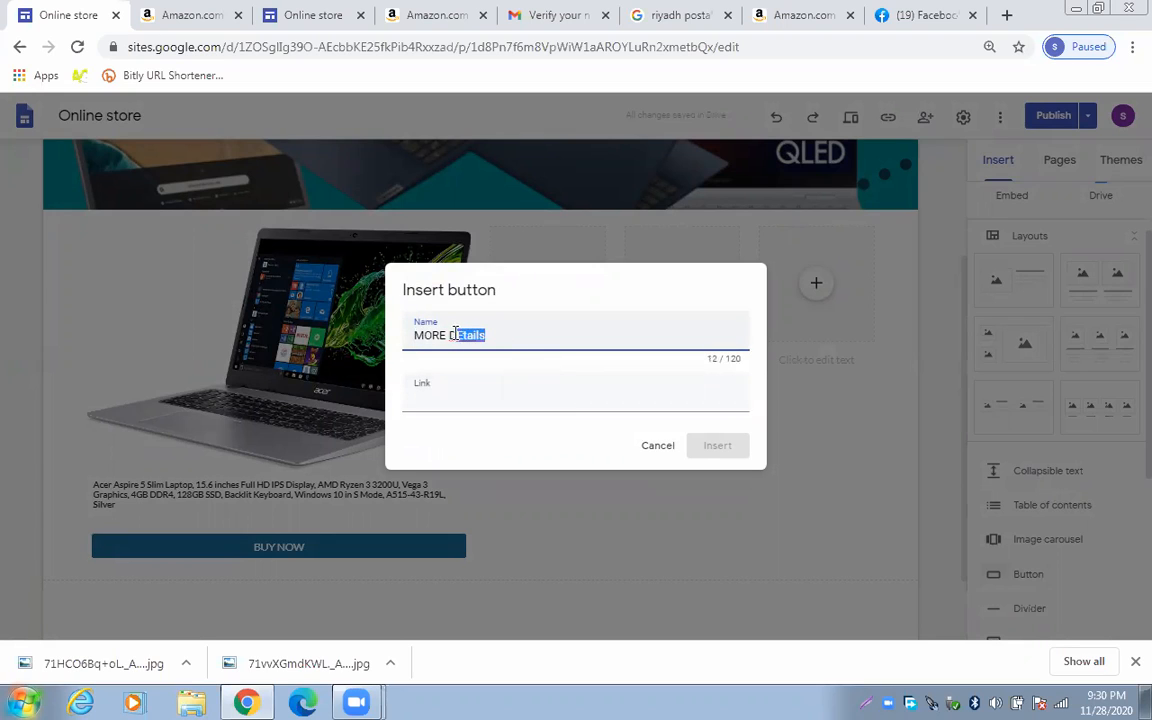
pyautogui.write('e')
pyautogui.click(555, 396)
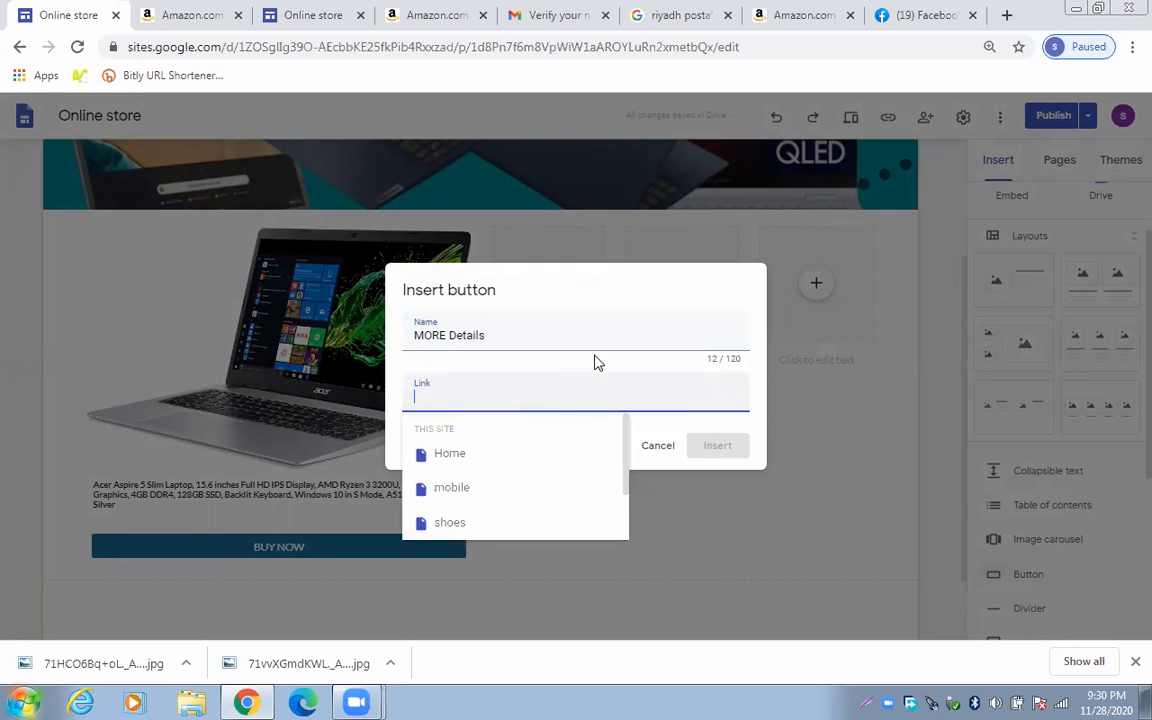
pyautogui.click(664, 452)
pyautogui.click(1059, 160)
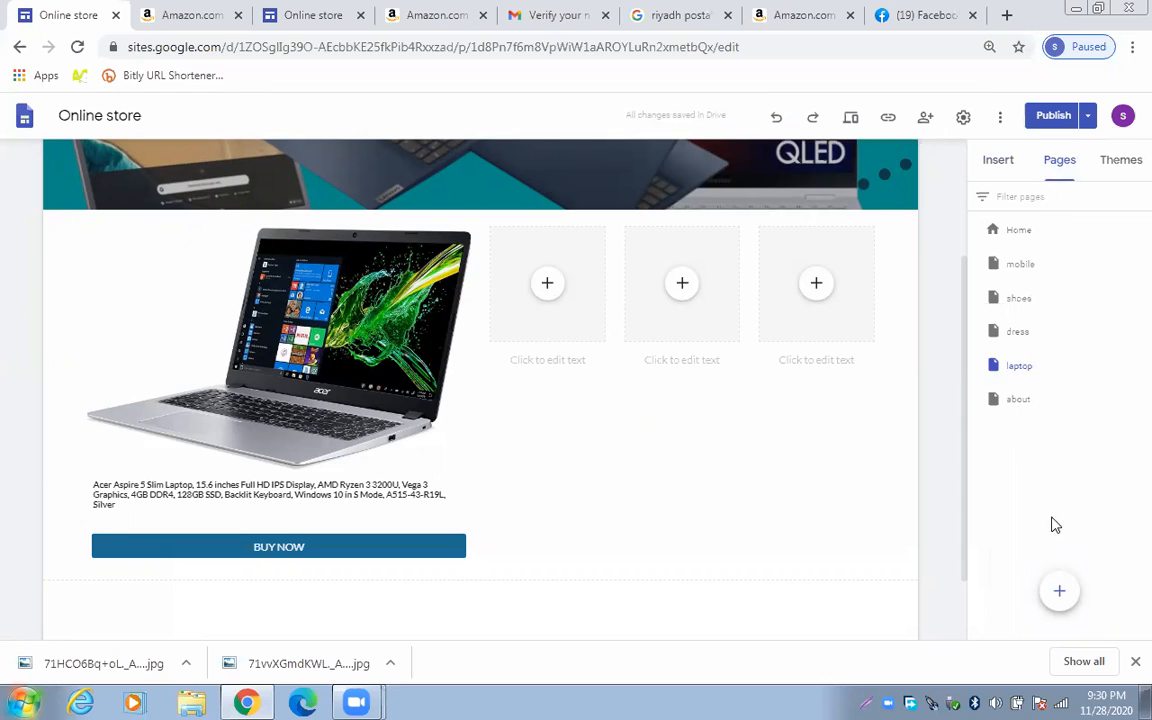
# Create a new page named '1', placed after laptop in the page list
pyautogui.click(1057, 591)
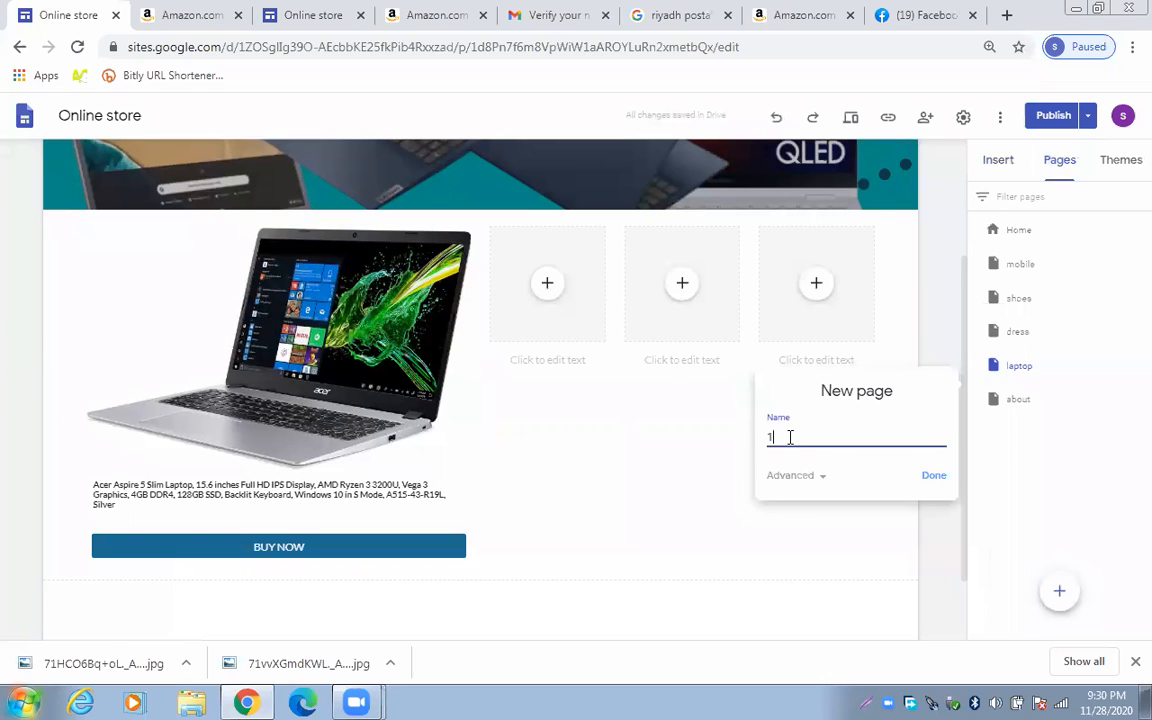
pyautogui.click(934, 477)
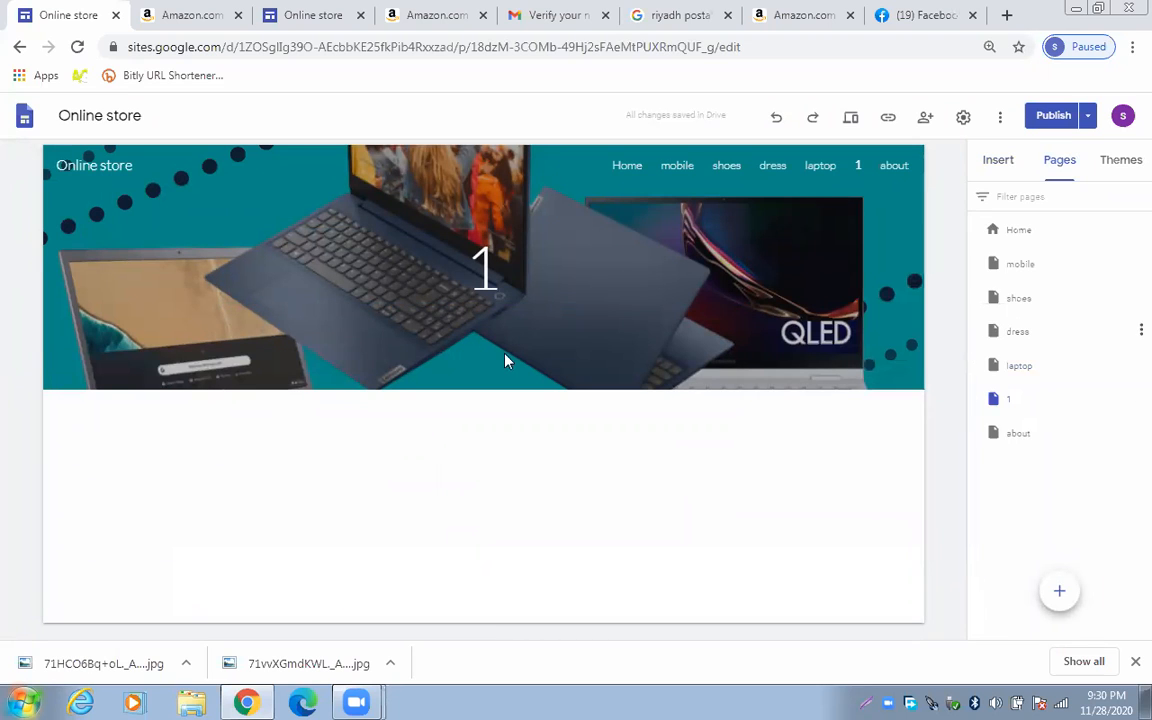
# Upload 71vvXGmdKWL._AC_SL1500_ as page 1's header image, replacing the old laptop banner
pyautogui.click(115, 370)
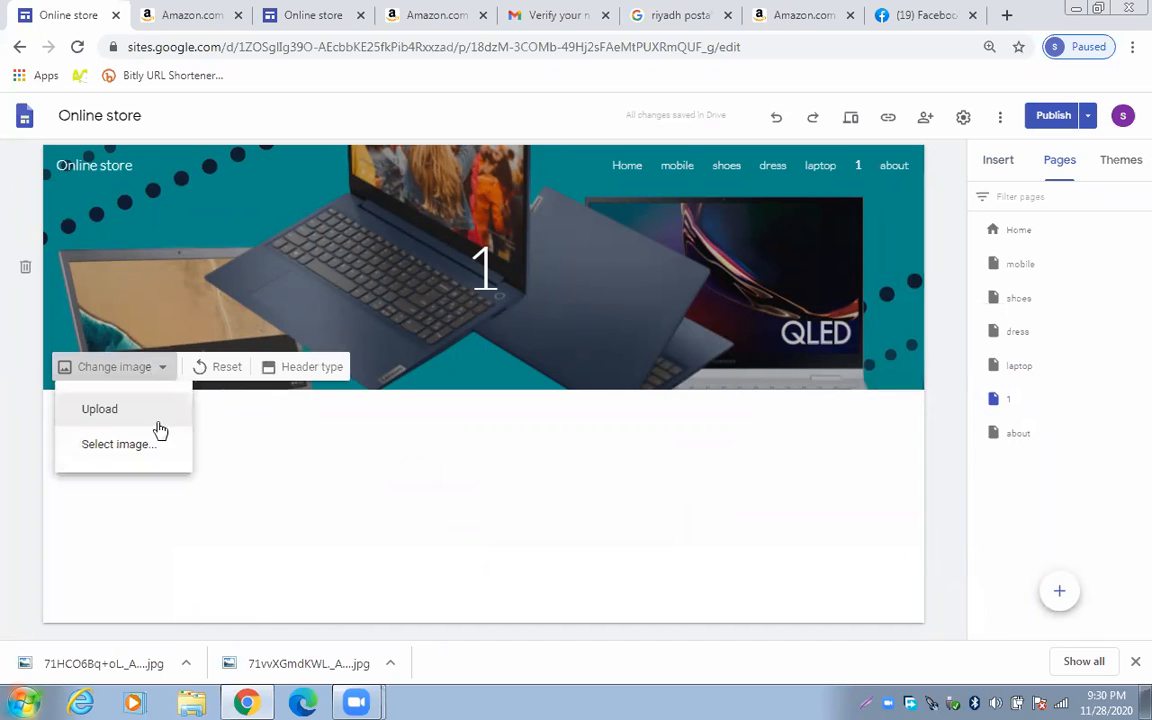
pyautogui.click(134, 406)
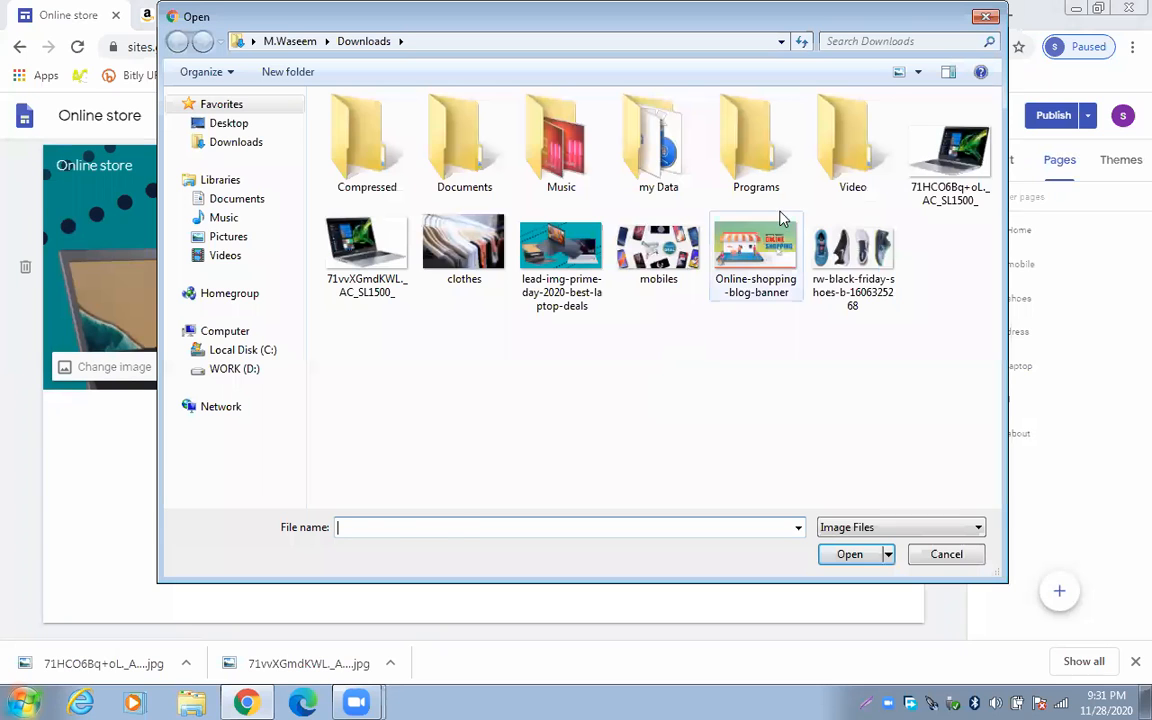
pyautogui.click(935, 165)
pyautogui.click(352, 240)
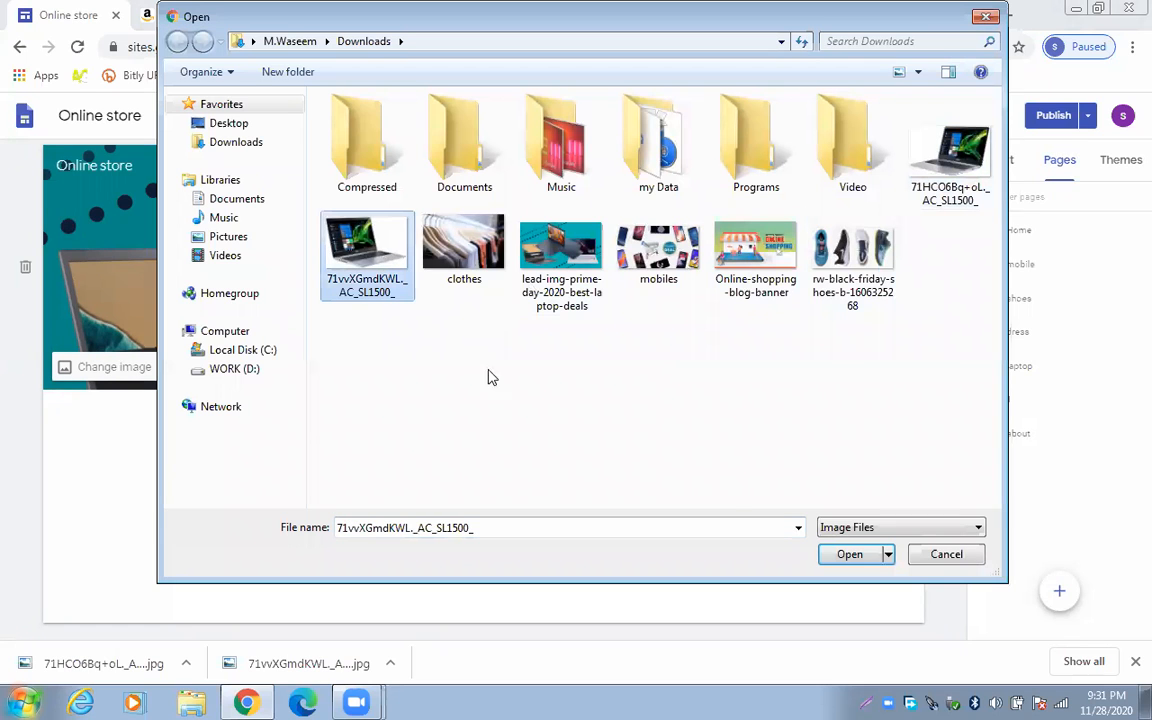
pyautogui.click(870, 554)
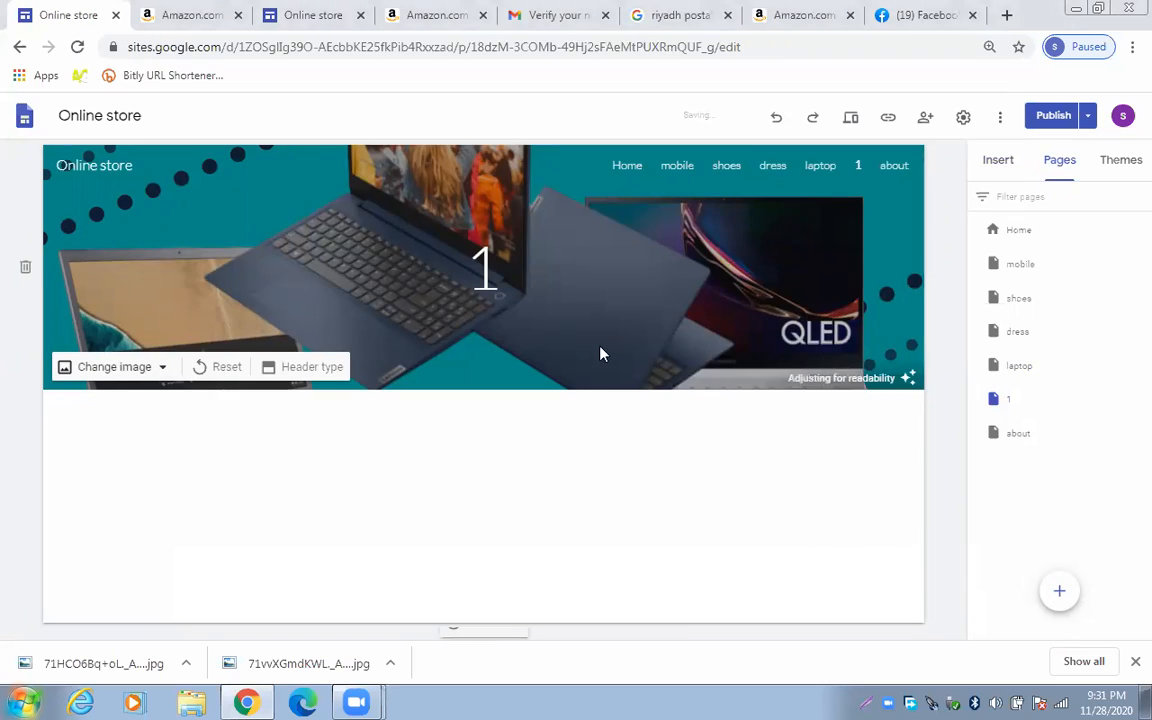
# Replace page 1's header title '1' with 'ACER 354$'
pyautogui.click(464, 272)
pyautogui.rightClick(492, 268)
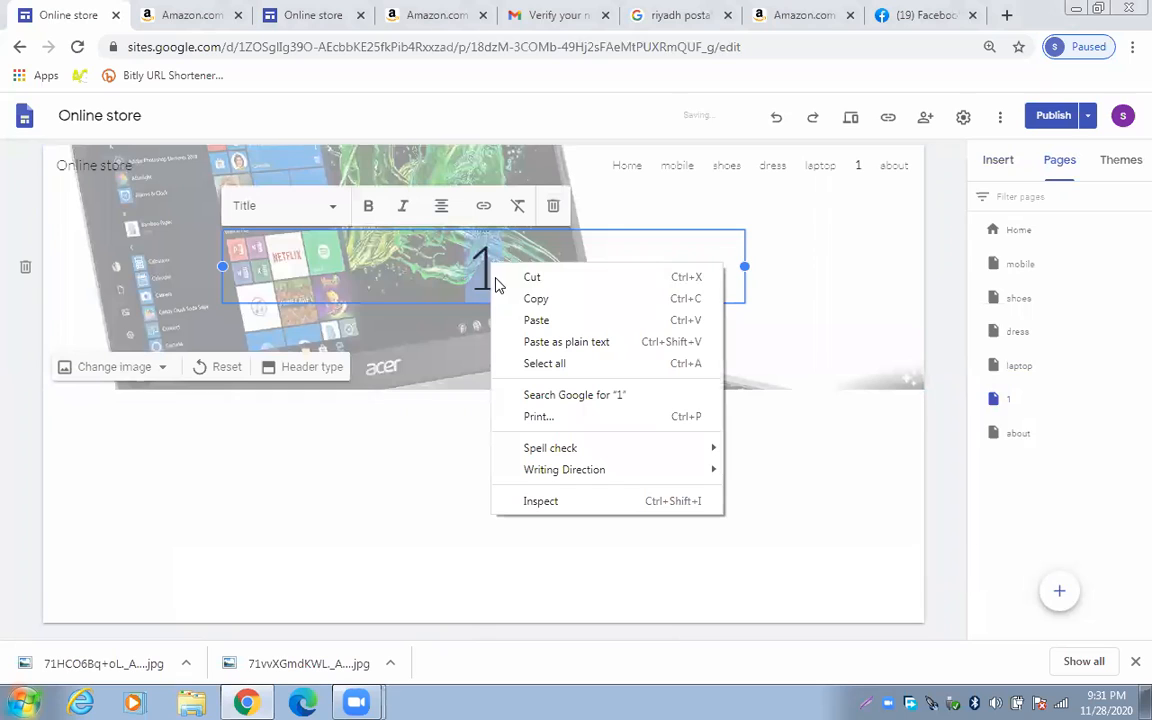
pyautogui.click(528, 279)
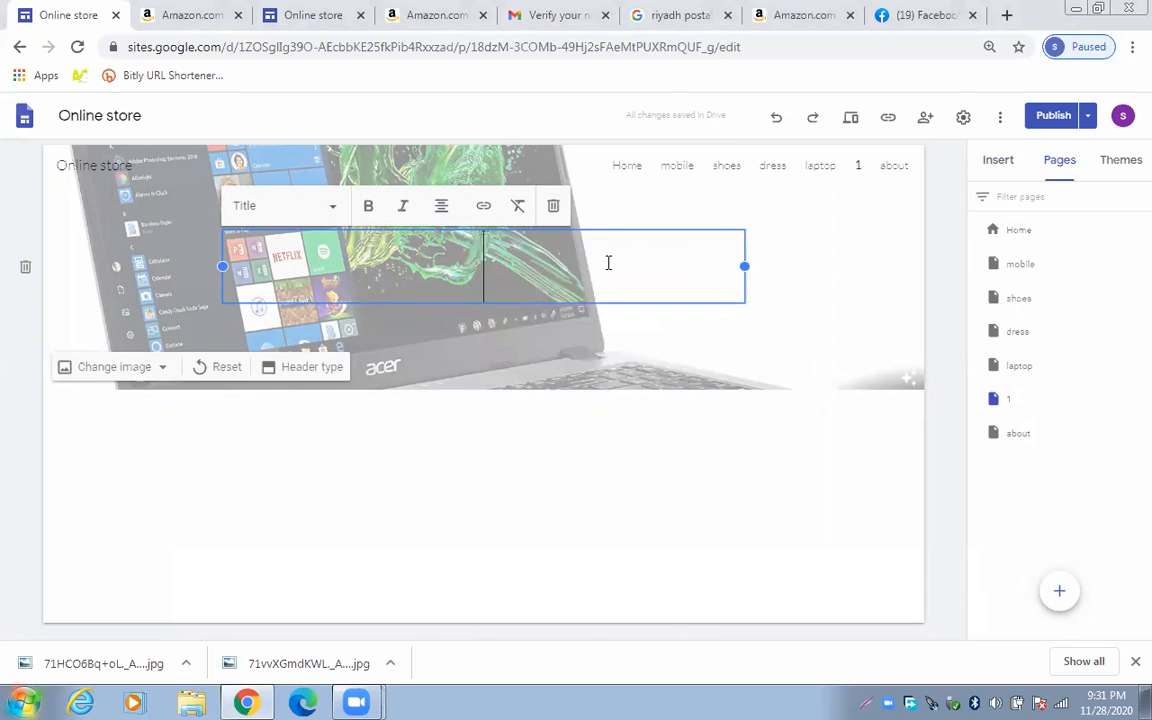
pyautogui.write('ACER')
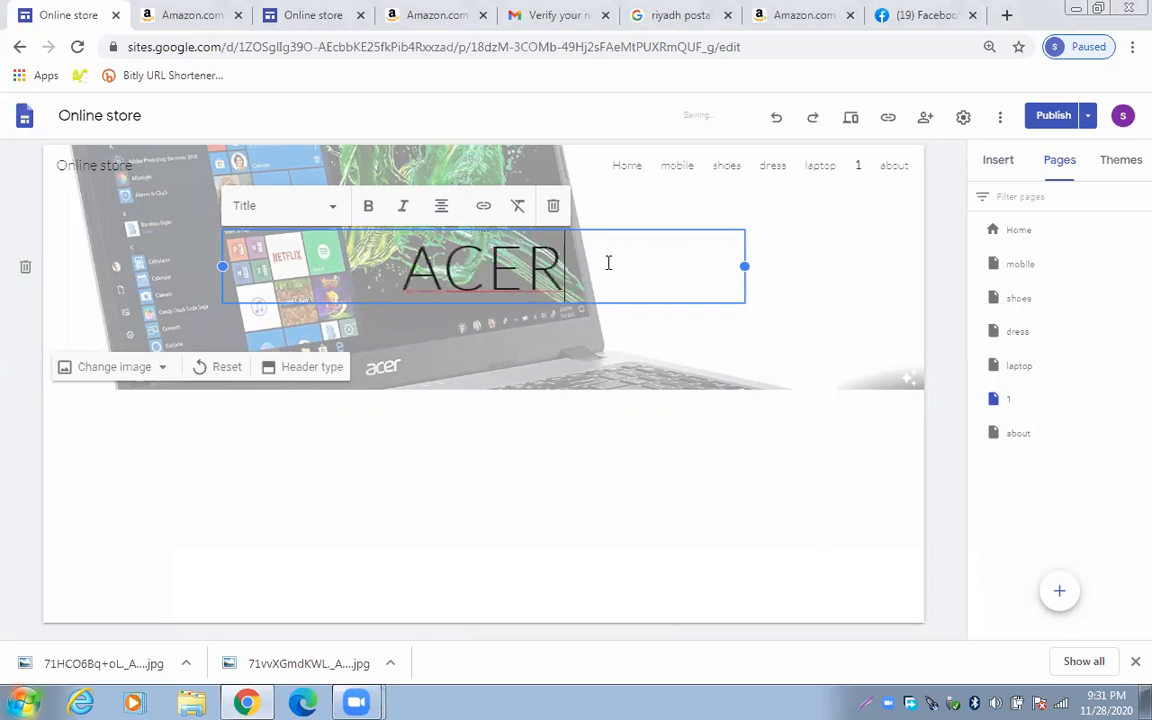
pyautogui.write(' #$%')
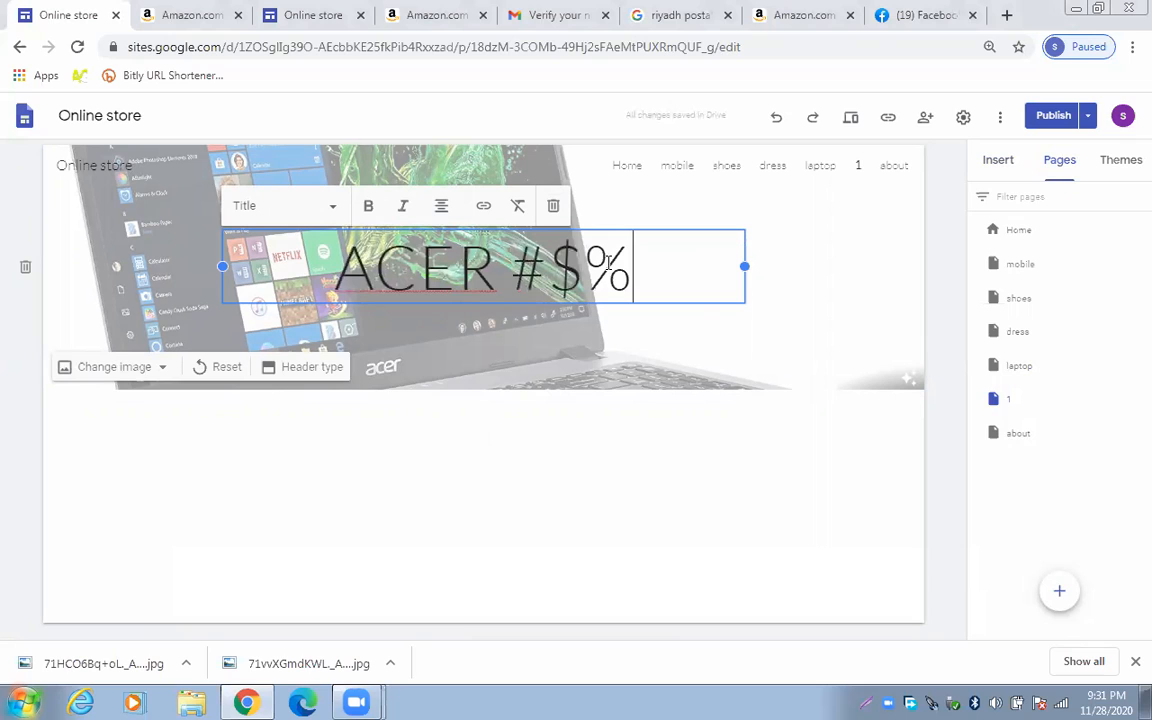
pyautogui.press('BackSpace')
pyautogui.press('BackSpace')
pyautogui.press('BackSpace')
pyautogui.press('BackSpace')
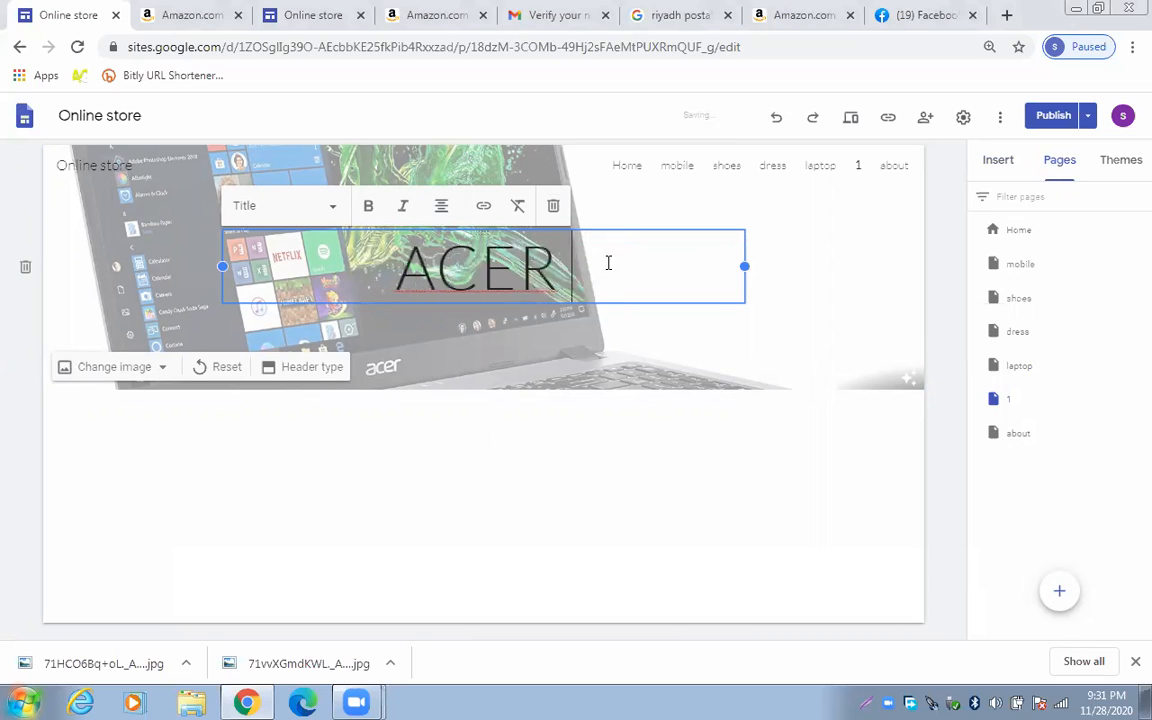
pyautogui.write('3')
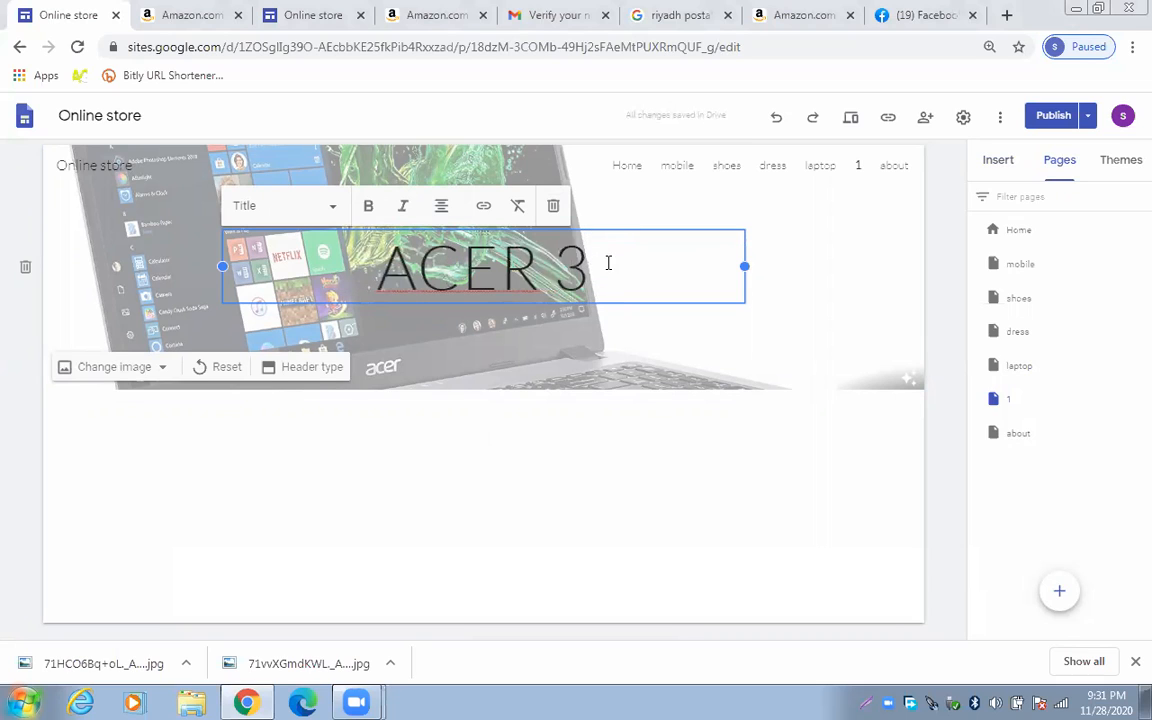
pyautogui.write('54')
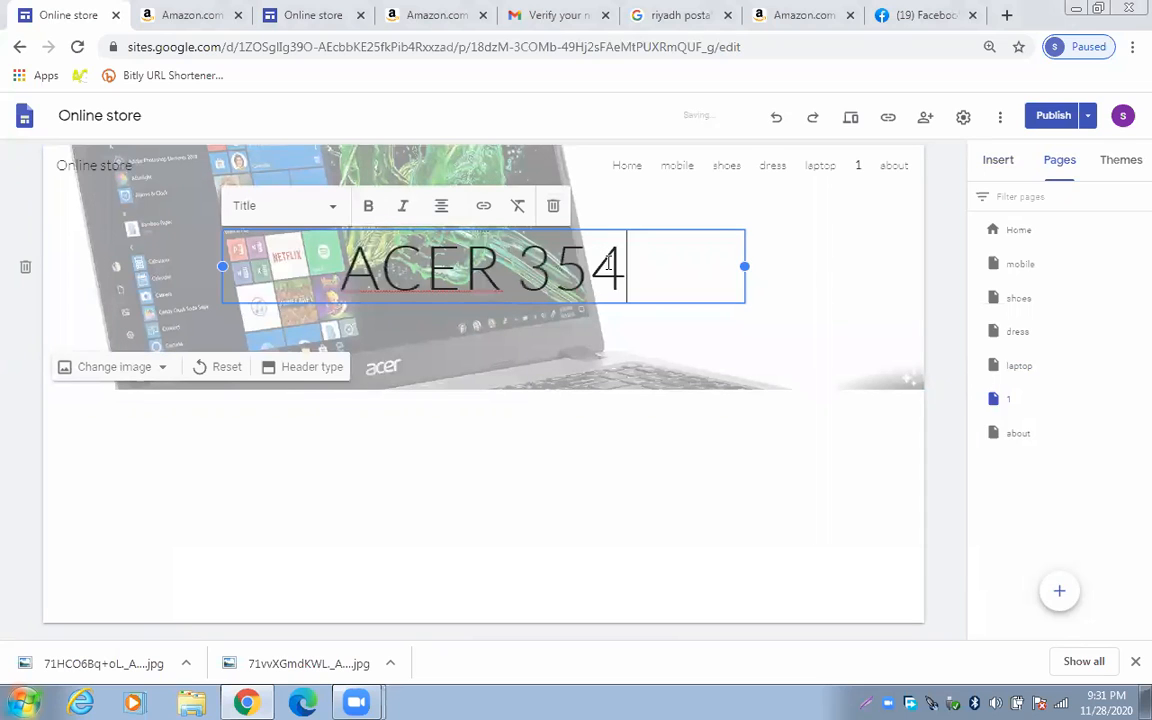
pyautogui.write('$')
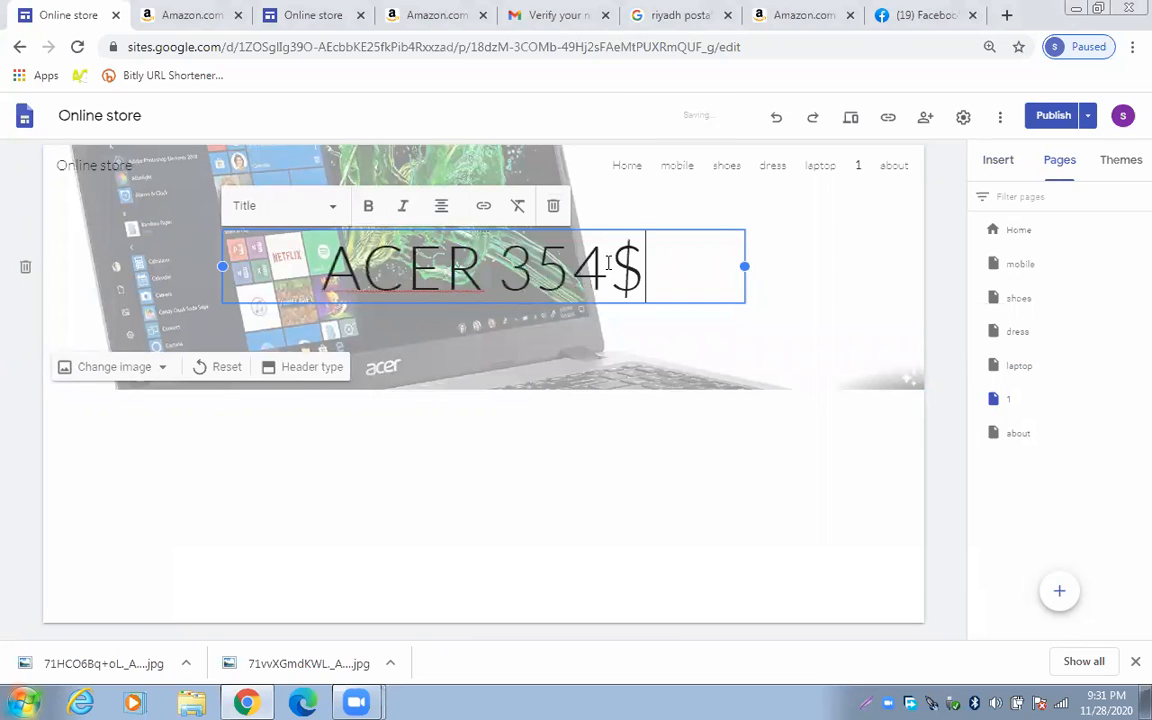
pyautogui.press('Return')
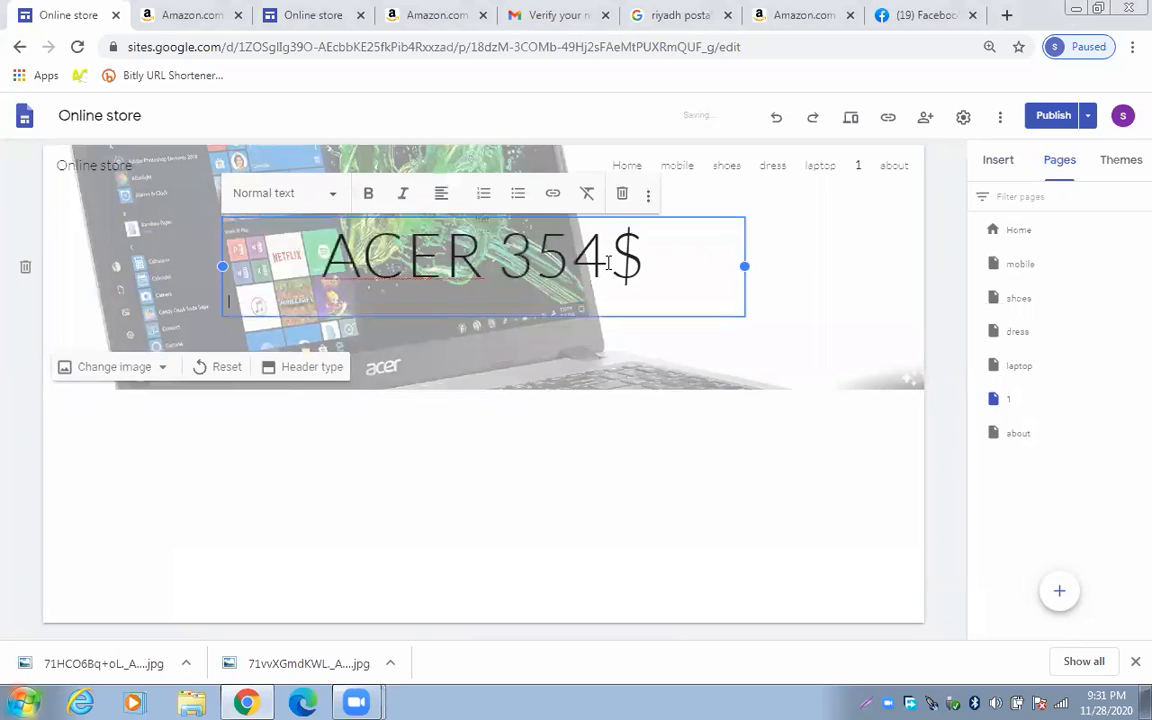
pyautogui.write('hdss')
pyautogui.press('BackSpace')
pyautogui.press('BackSpace')
pyautogui.press('BackSpace')
pyautogui.press('BackSpace')
pyautogui.press('BackSpace')
pyautogui.press('BackSpace')
pyautogui.press('BackSpace')
pyautogui.press('BackSpace')
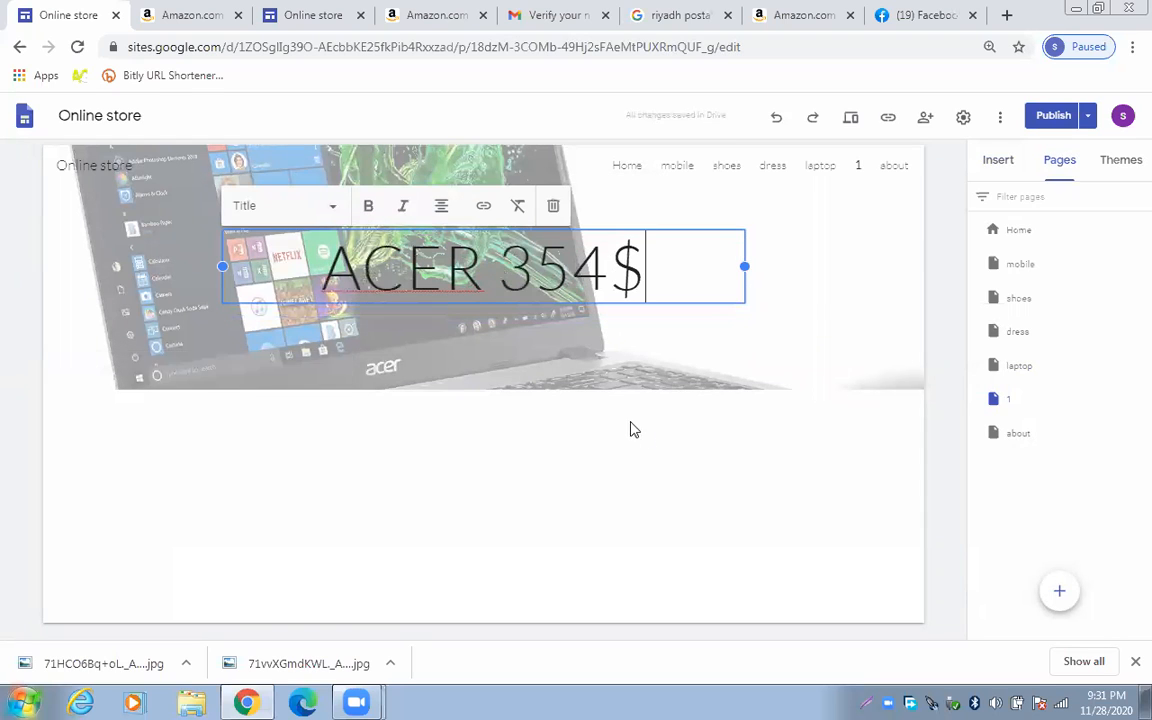
pyautogui.click(630, 430)
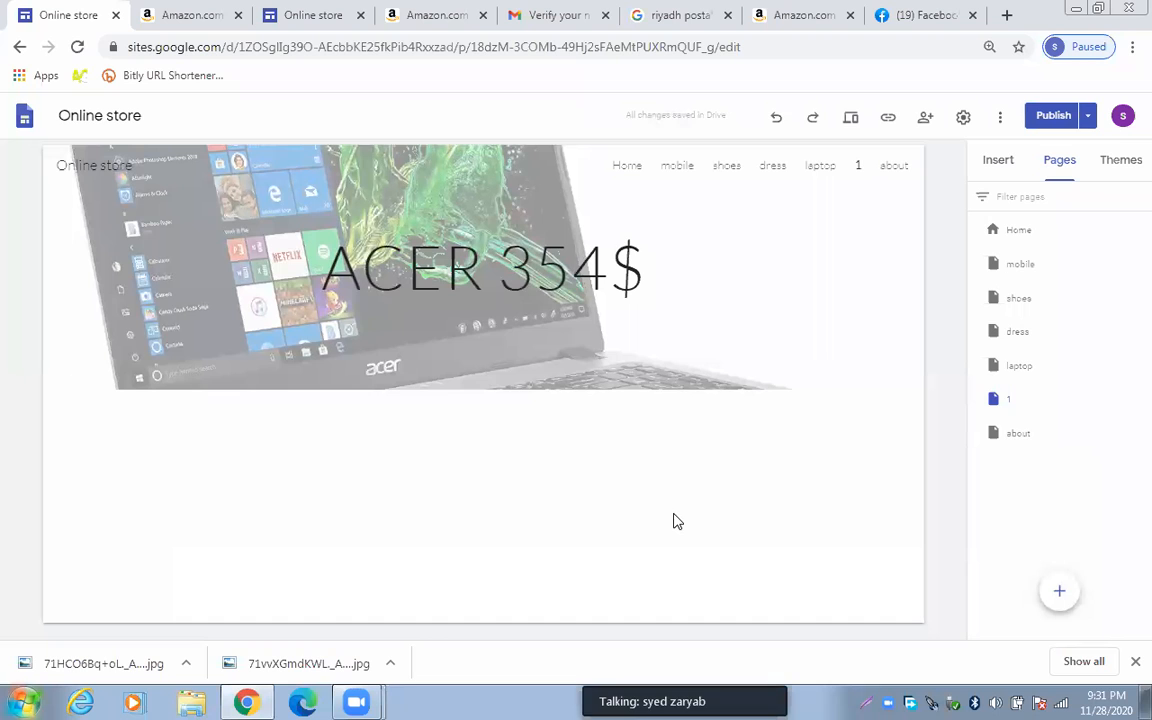
# Drop an empty text box below the ACER 354$ header, then switch to the Amazon Associates tab
pyautogui.click(1000, 168)
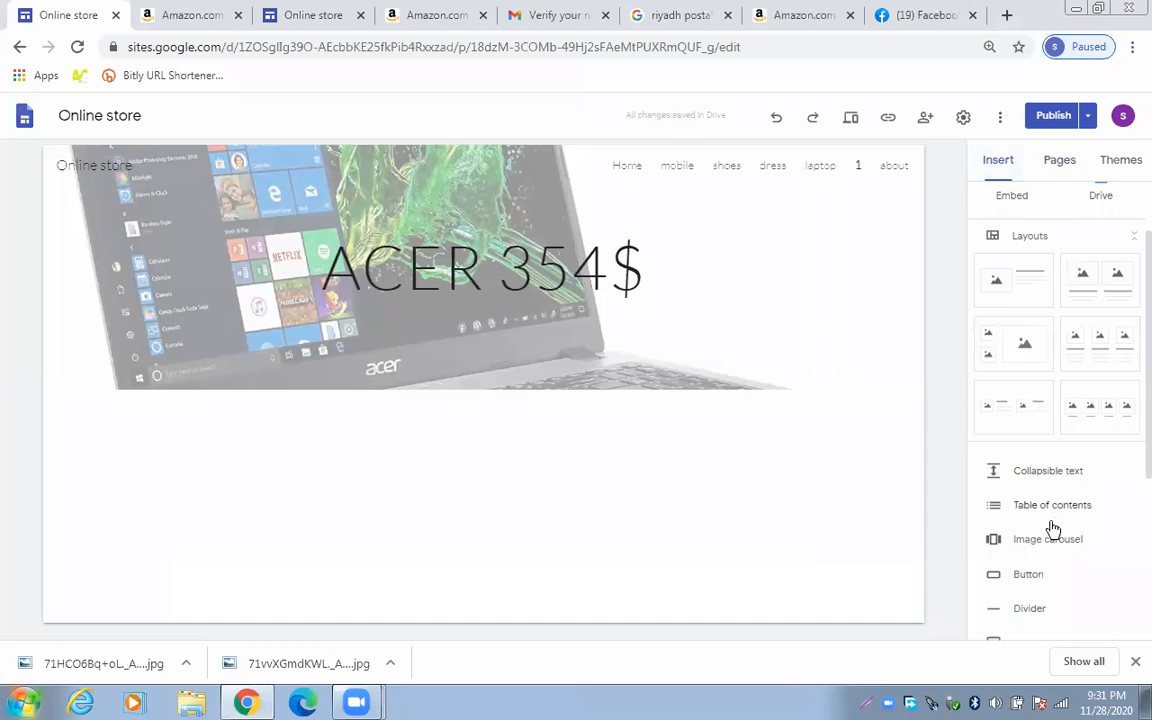
pyautogui.scroll(-2, 1049, 393)
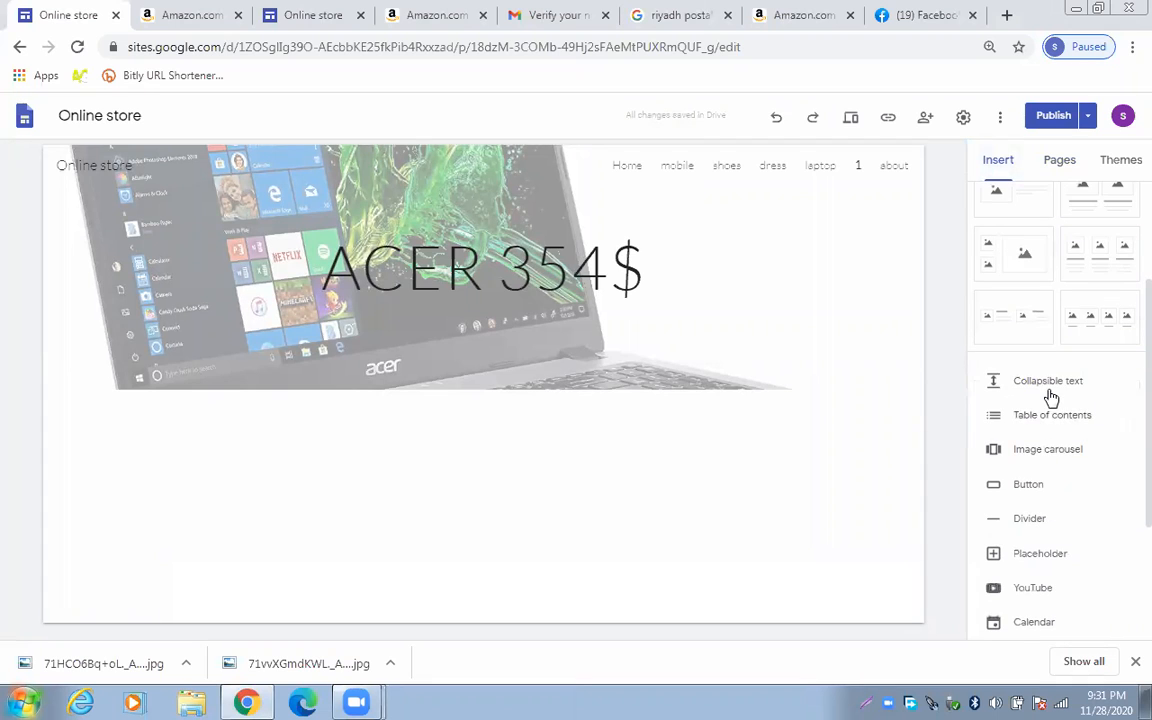
pyautogui.scroll(3, 1049, 387)
pyautogui.moveTo(1026, 226); pyautogui.dragTo(483, 507)
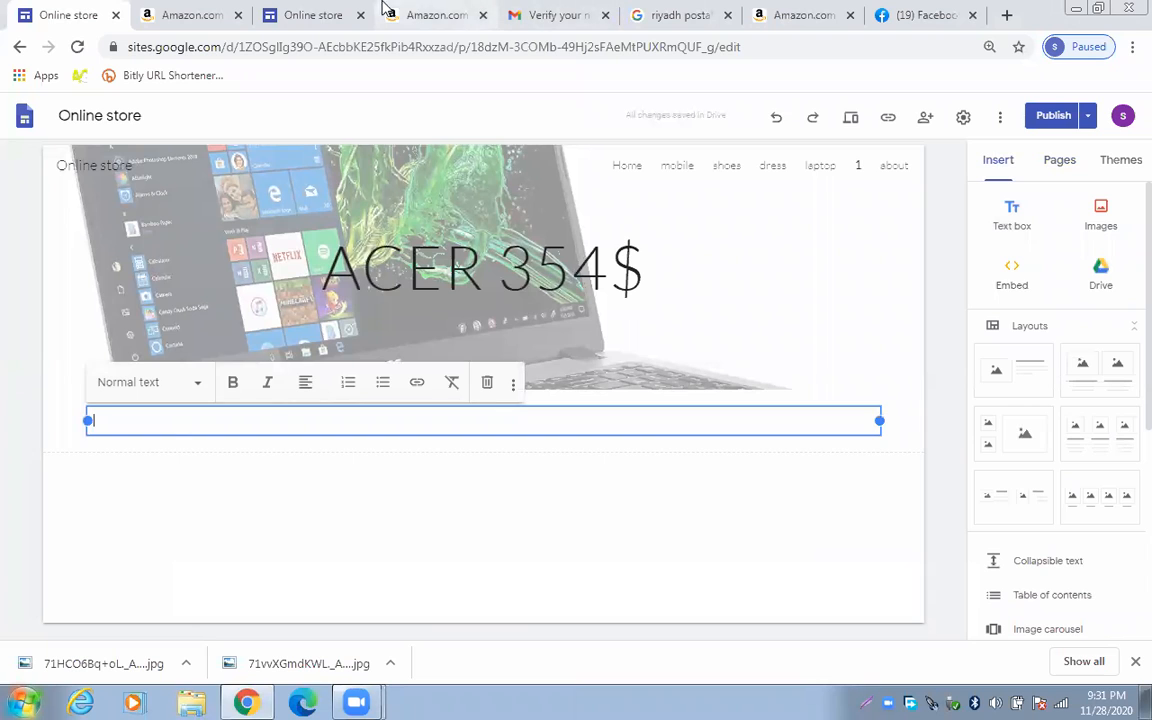
pyautogui.click(411, 16)
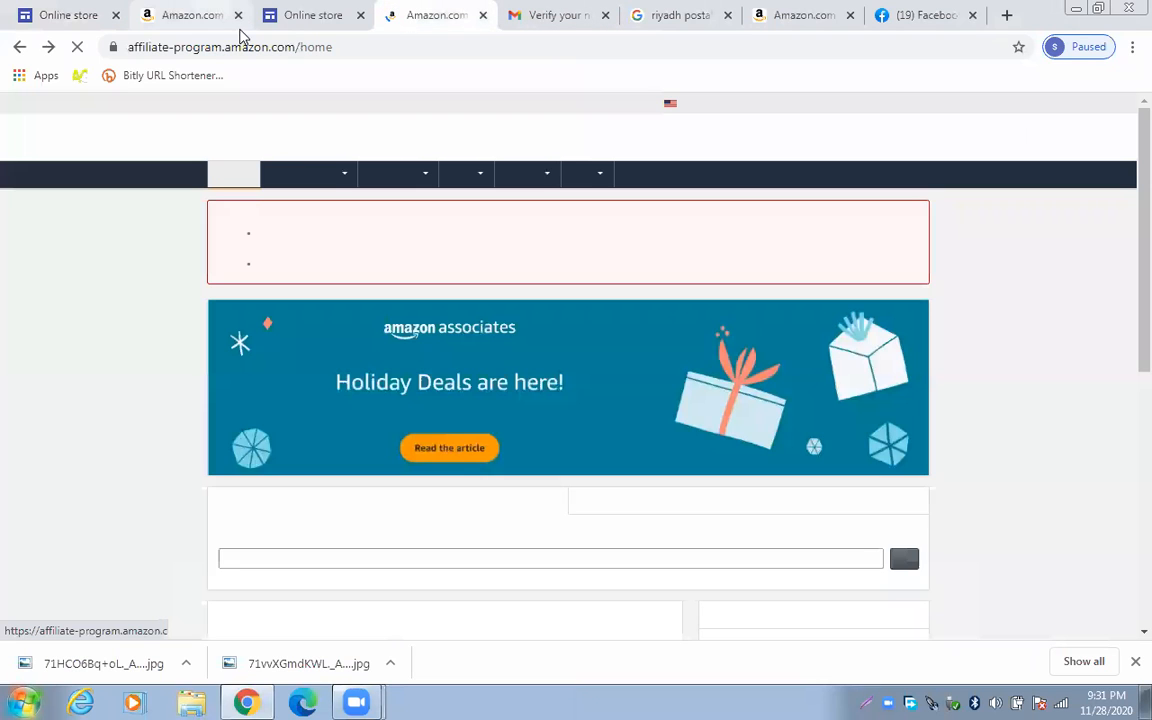
# Copy the 'About this item' bullets from Amazon's Acer laptop page, then return to the Online store tab
pyautogui.click(190, 15)
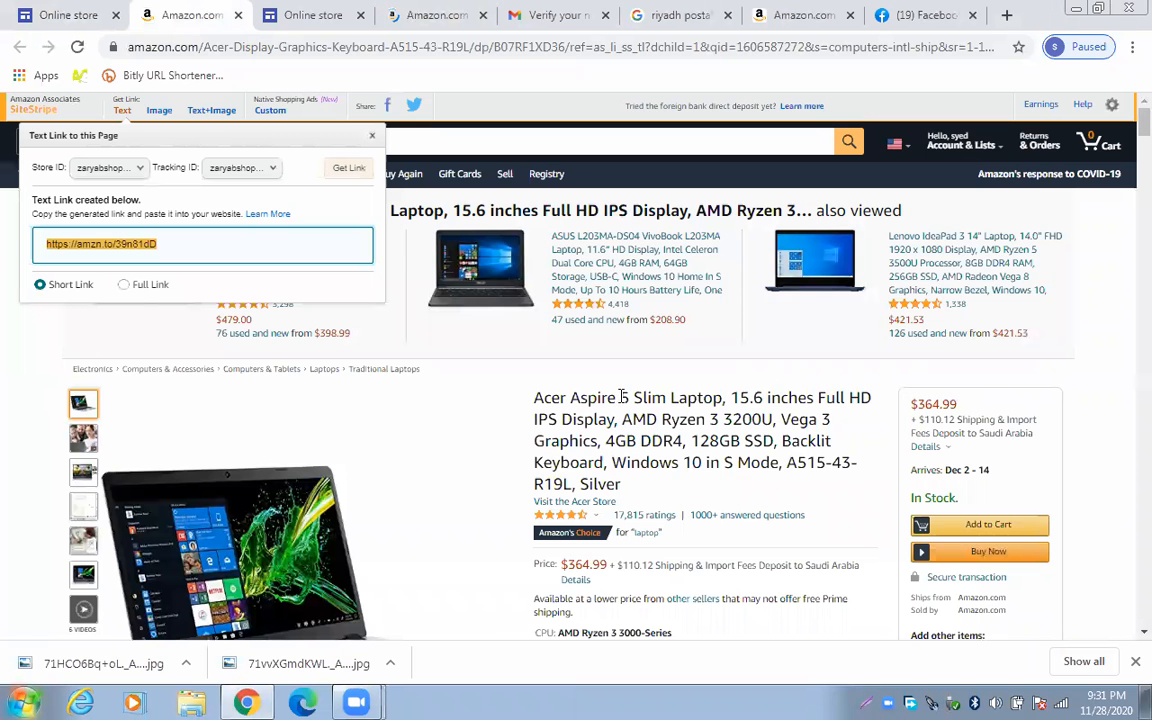
pyautogui.scroll(-3, 620, 402)
pyautogui.scroll(-5, 620, 402)
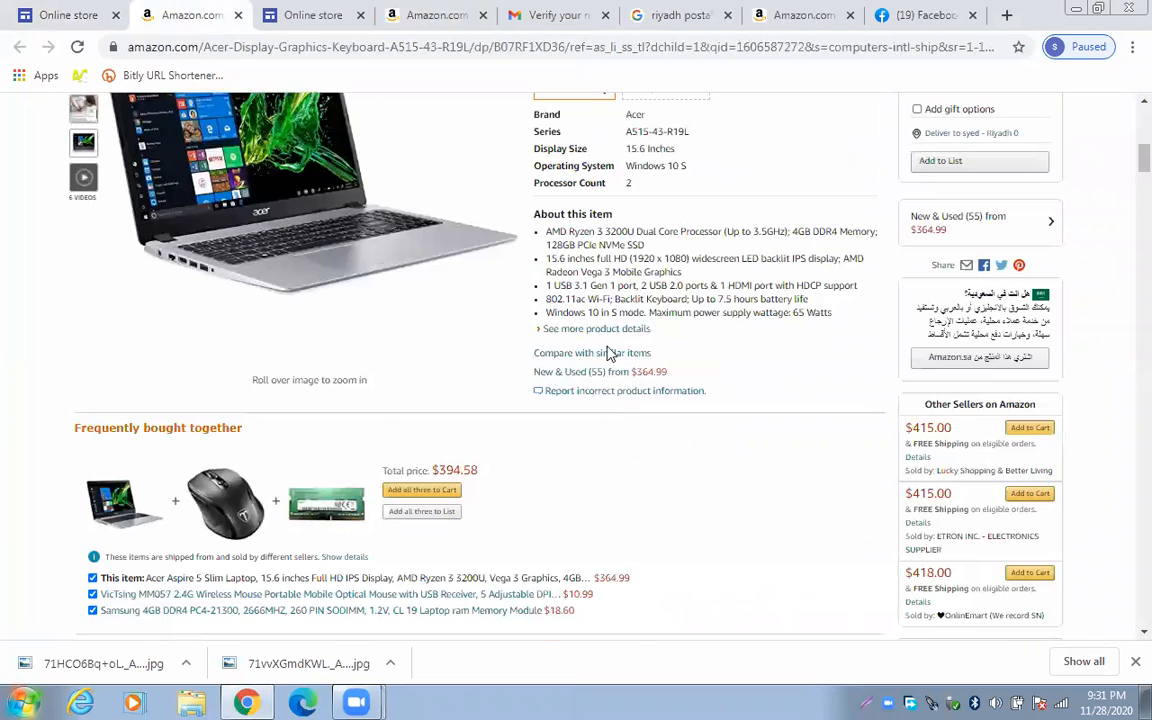
pyautogui.moveTo(541, 232); pyautogui.dragTo(830, 311)
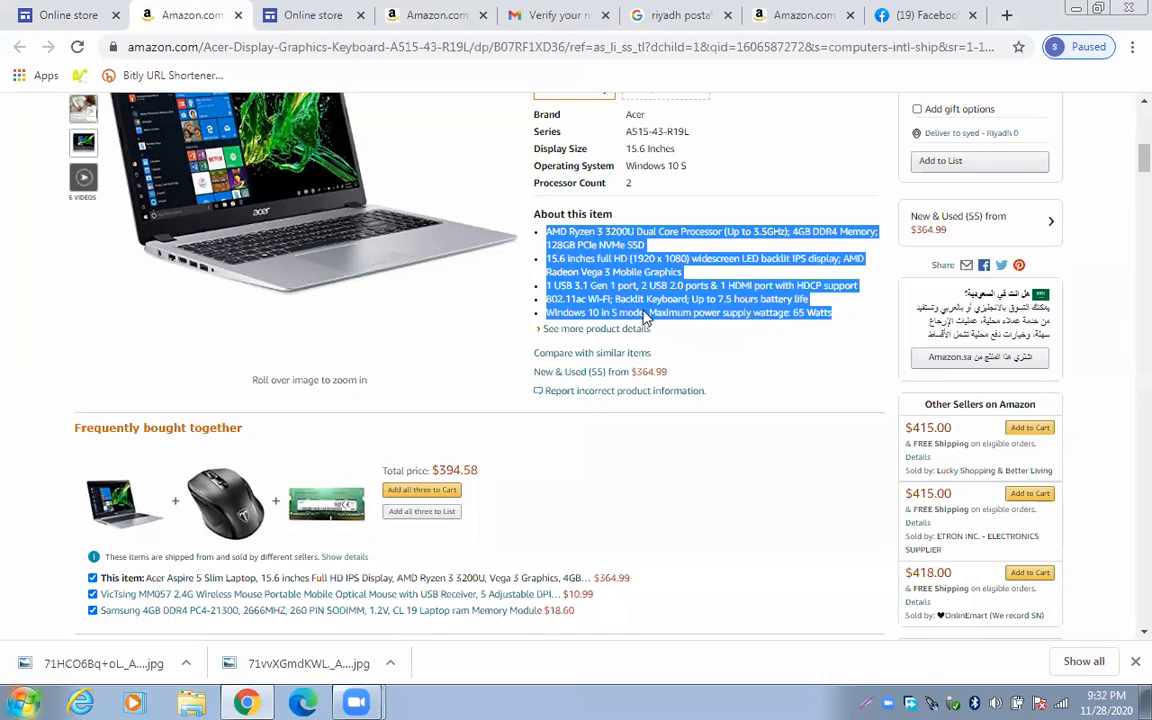
pyautogui.rightClick(625, 284)
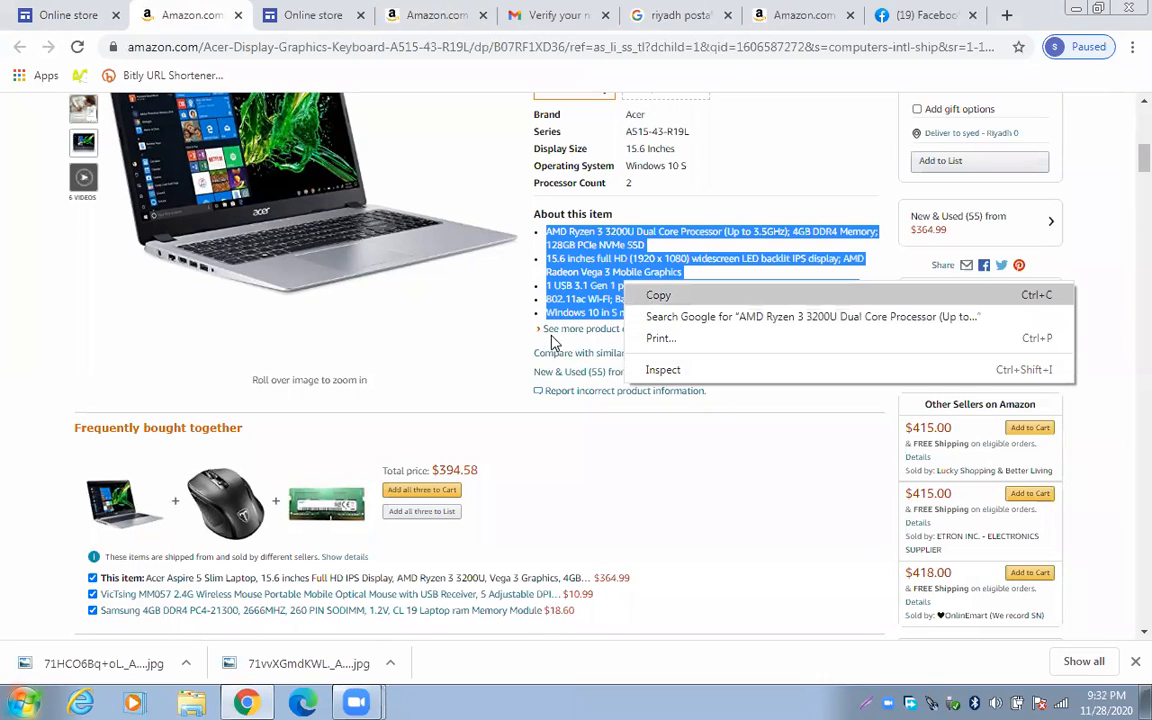
pyautogui.click(655, 296)
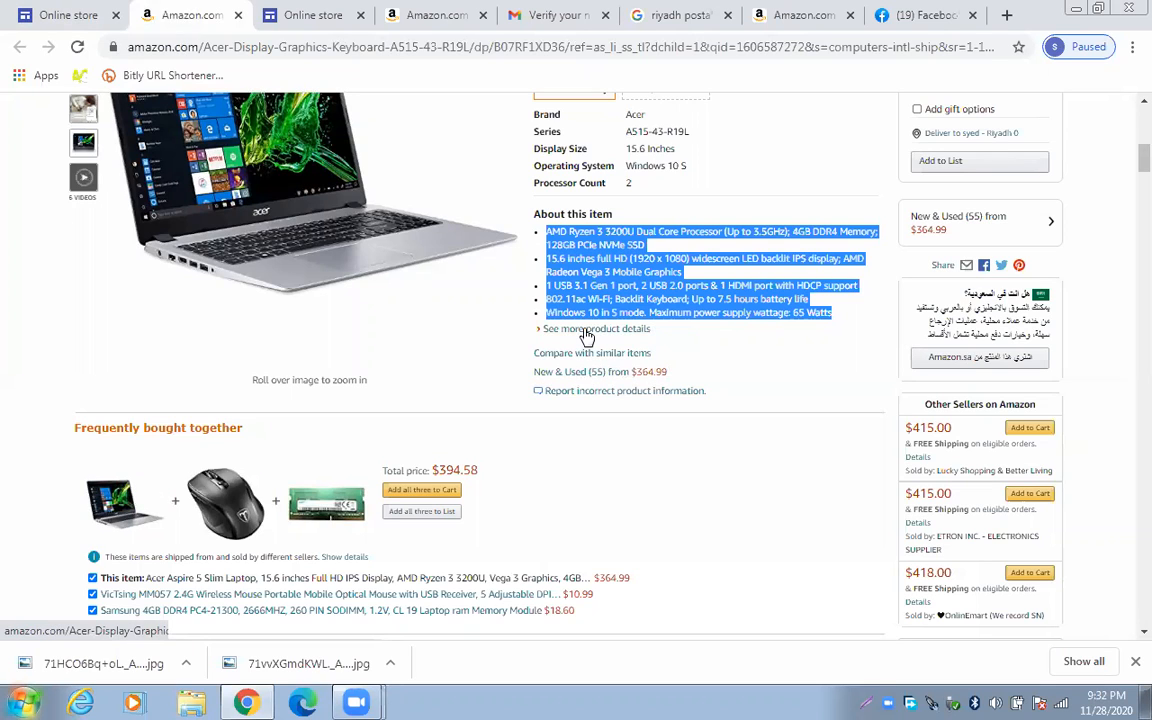
pyautogui.hotkey('ctrl', 'Tab')
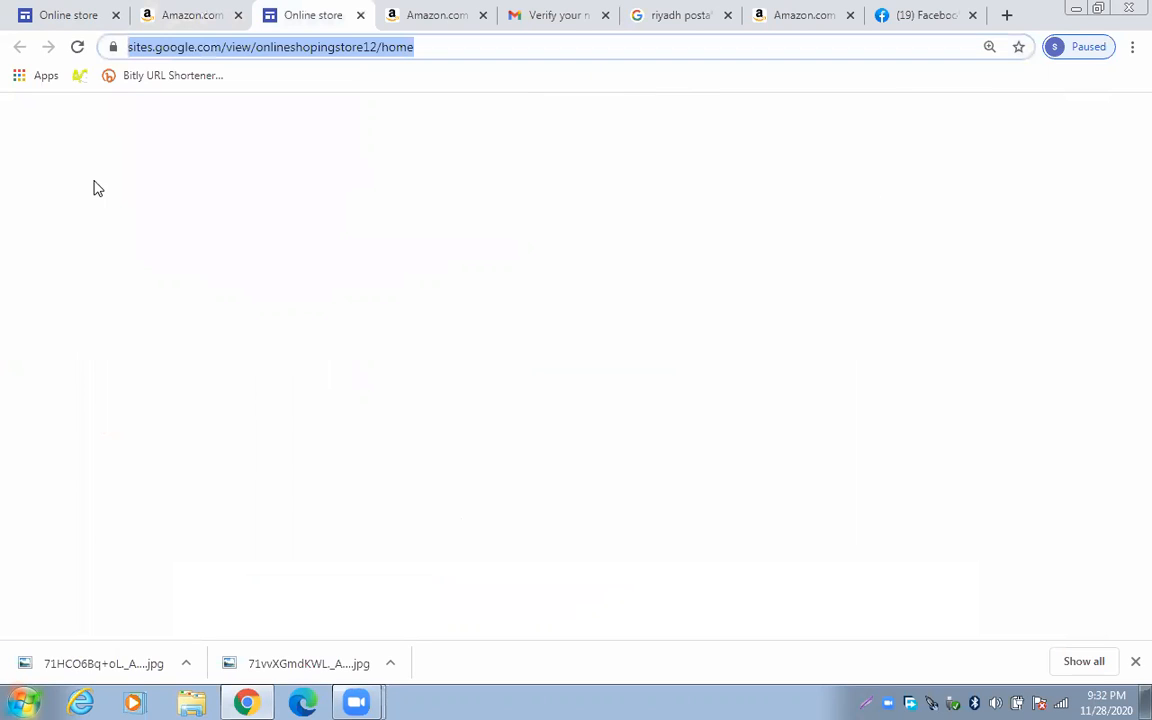
# Paste the five copied Acer specification bullets into the empty text box under the header
pyautogui.hotkey('ctrl', '1')
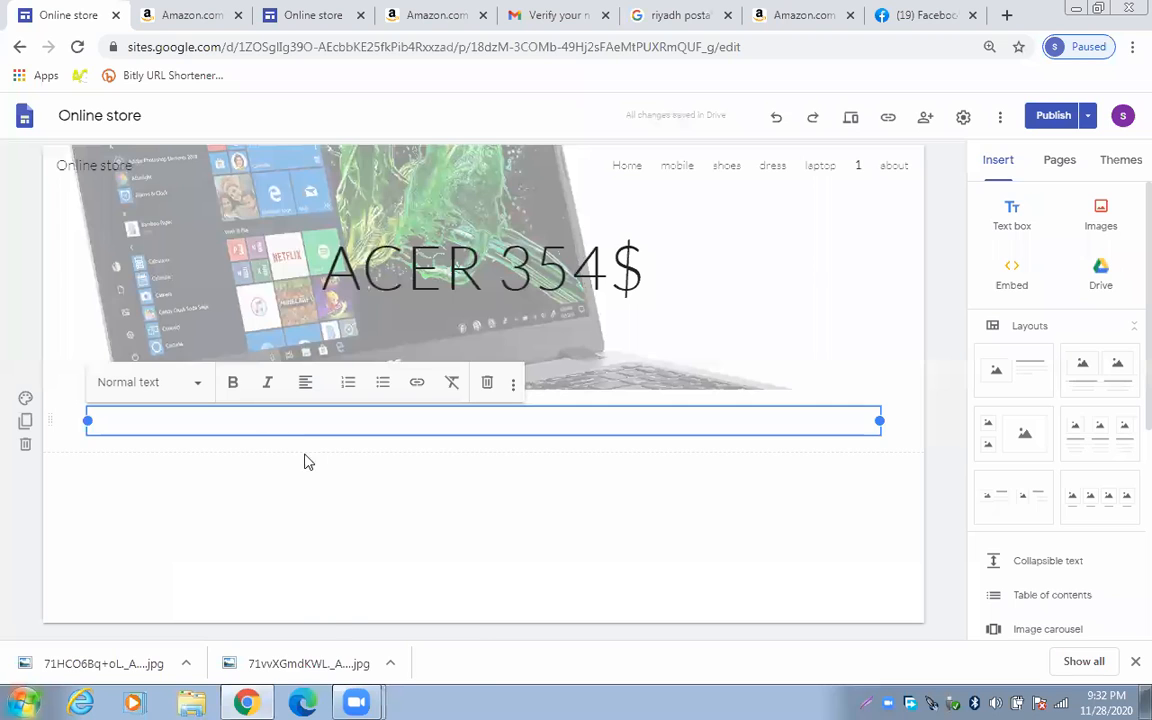
pyautogui.rightClick(273, 421)
pyautogui.click(335, 528)
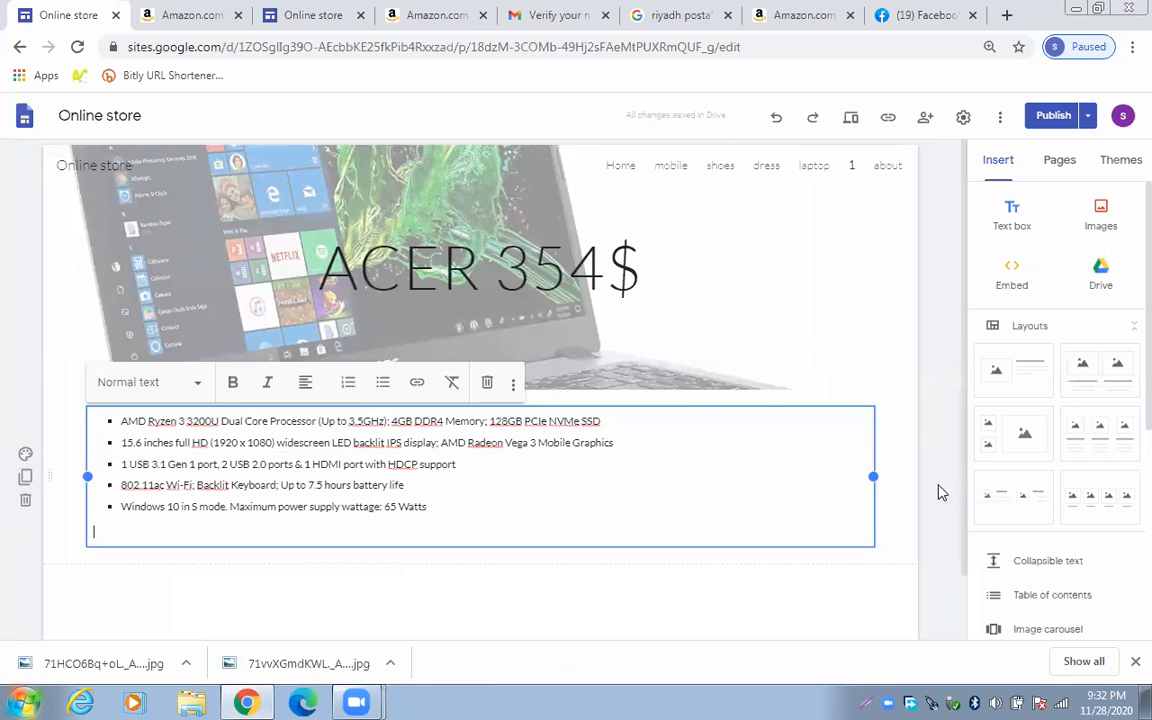
pyautogui.click(950, 470)
pyautogui.scroll(-1, 976, 360)
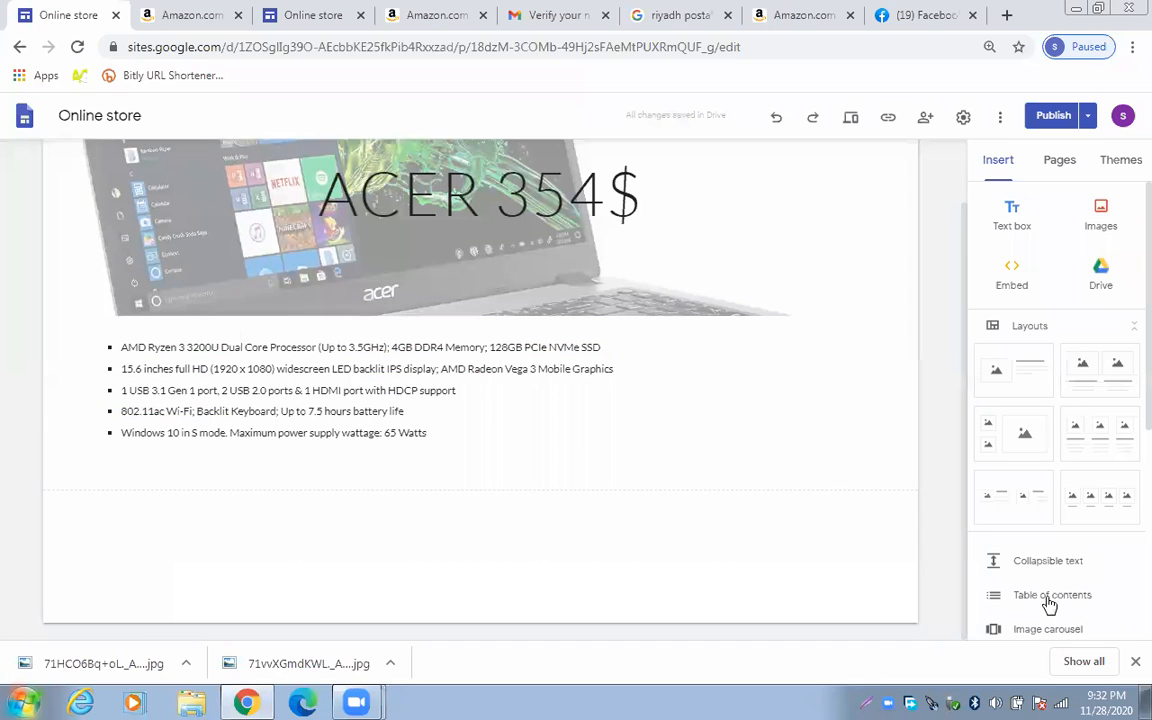
pyautogui.scroll(-1, 1058, 636)
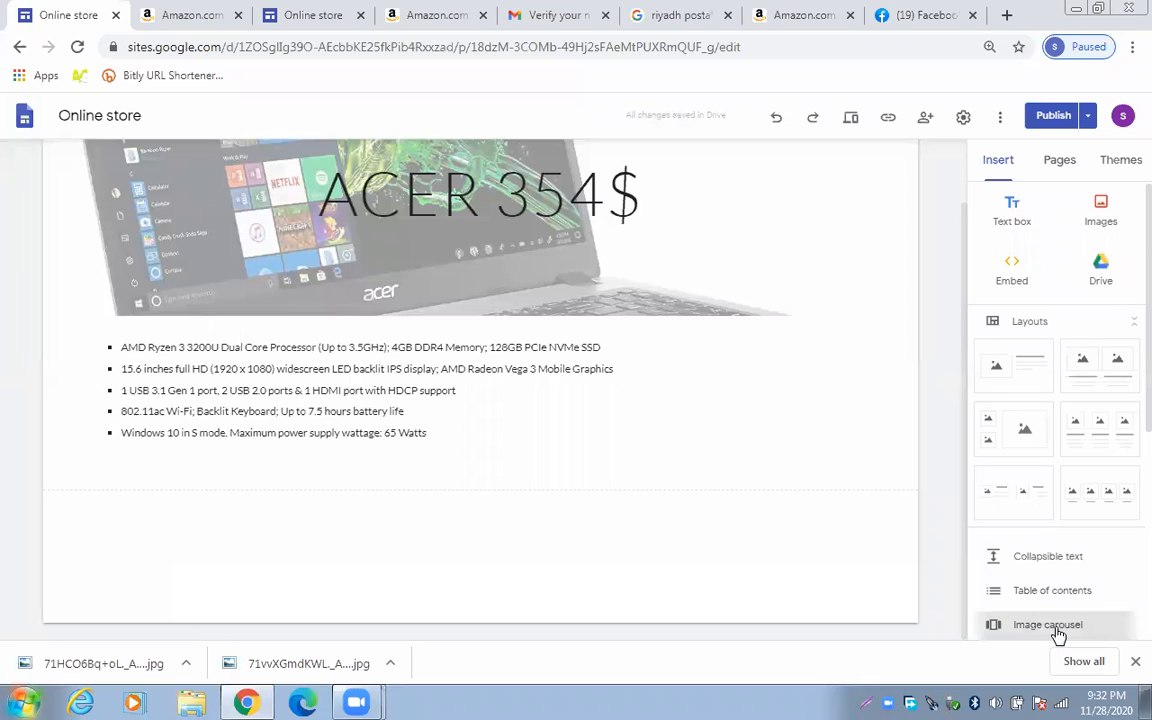
# Insert an image carousel with two Acer laptop photos and the prime-day laptop-deals image
pyautogui.click(1058, 627)
pyautogui.click(473, 340)
pyautogui.click(480, 334)
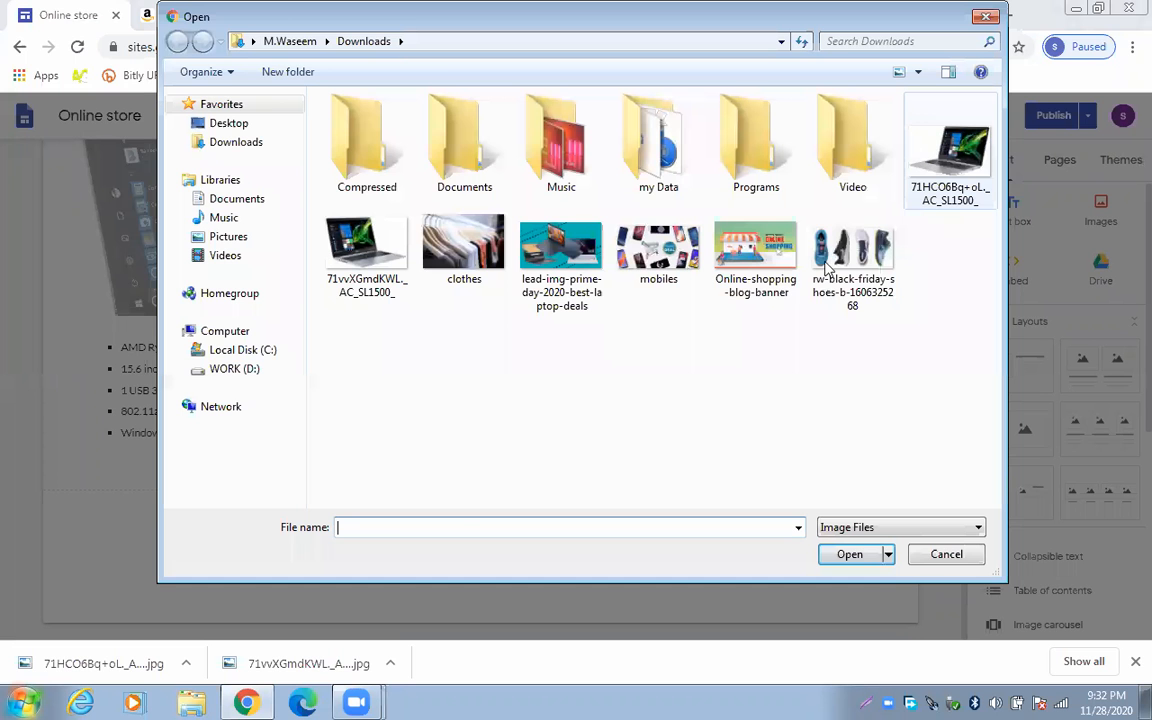
pyautogui.click(948, 155)
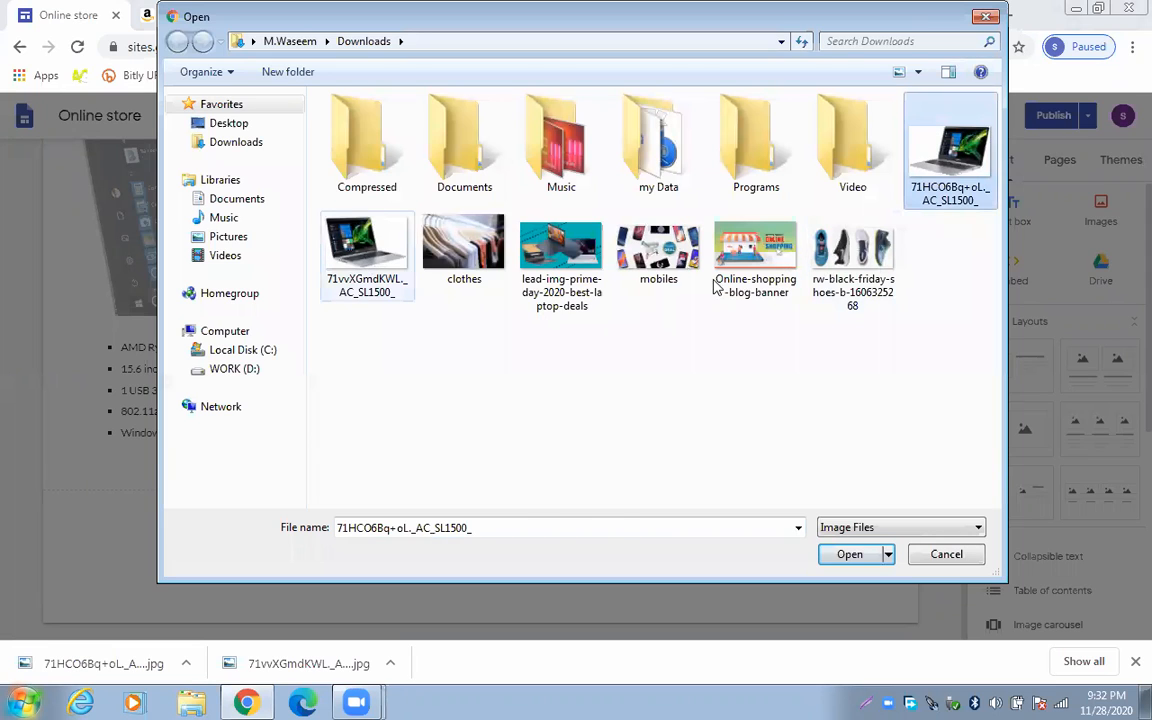
pyautogui.keyDown('ctrl'); pyautogui.click(366, 255); pyautogui.keyUp('ctrl')
pyautogui.click(555, 255)
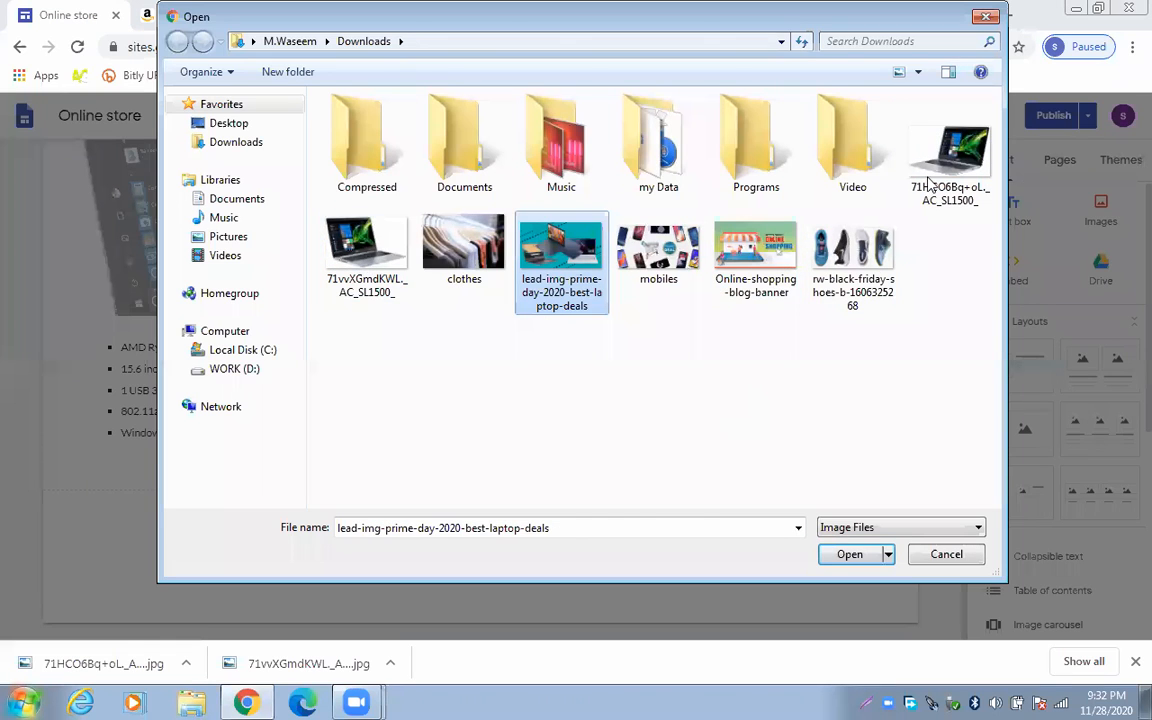
pyautogui.keyDown('ctrl'); pyautogui.click(330, 243); pyautogui.keyUp('ctrl')
pyautogui.keyDown('ctrl'); pyautogui.click(948, 150); pyautogui.keyUp('ctrl')
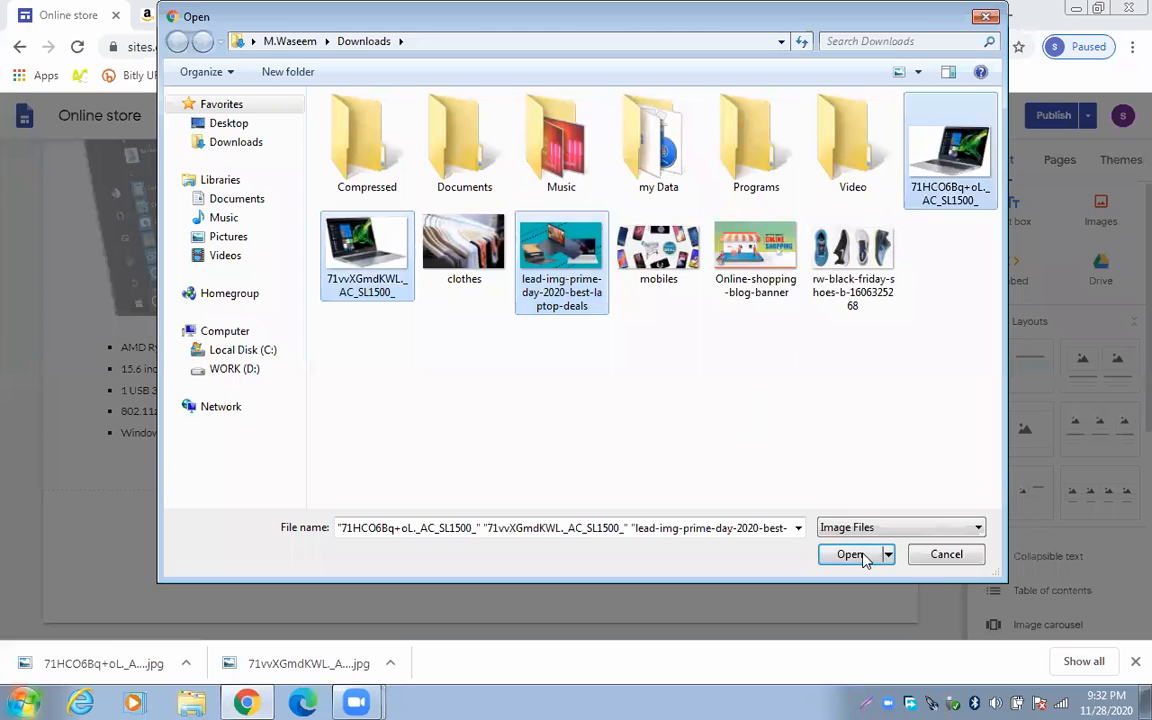
pyautogui.click(863, 557)
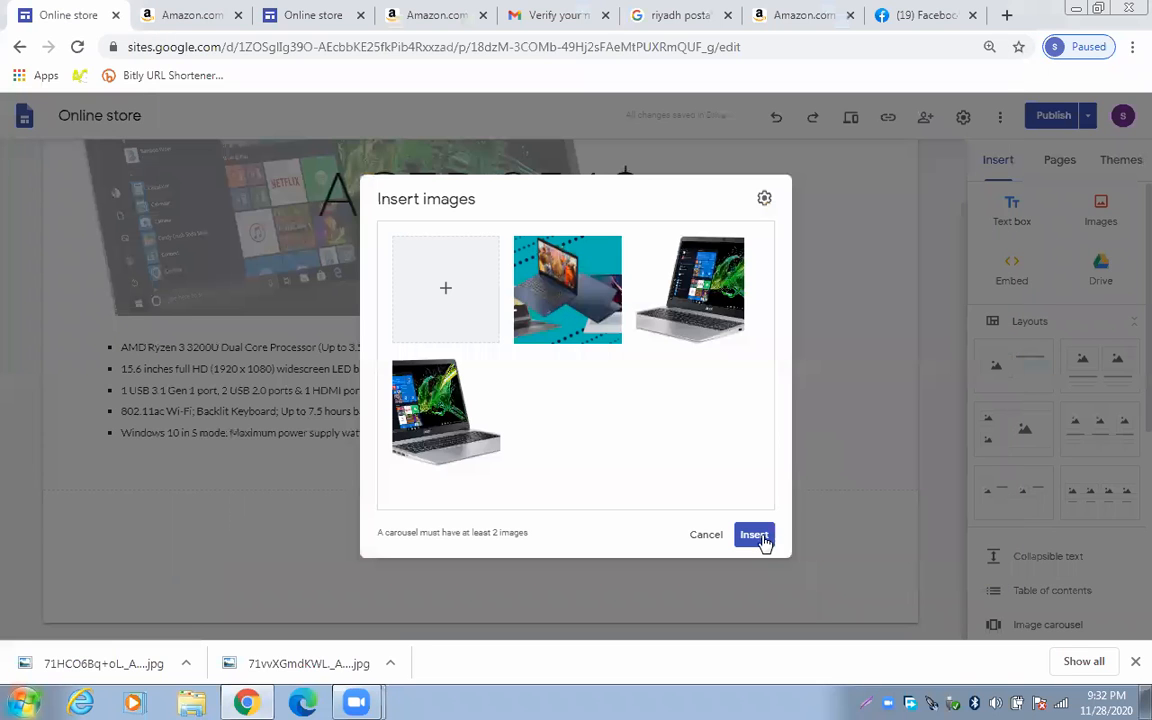
pyautogui.click(755, 535)
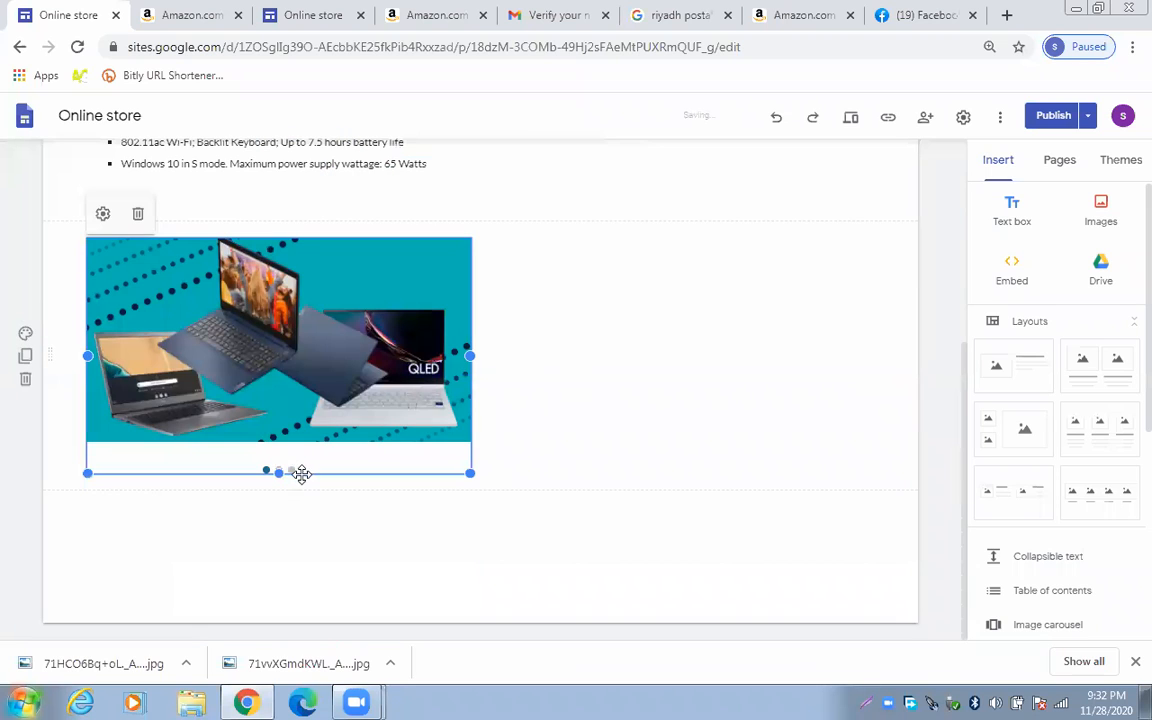
# Widen the three-picture carousel and move it to the centre below the specification bullets
pyautogui.moveTo(469, 473); pyautogui.dragTo(396, 488)
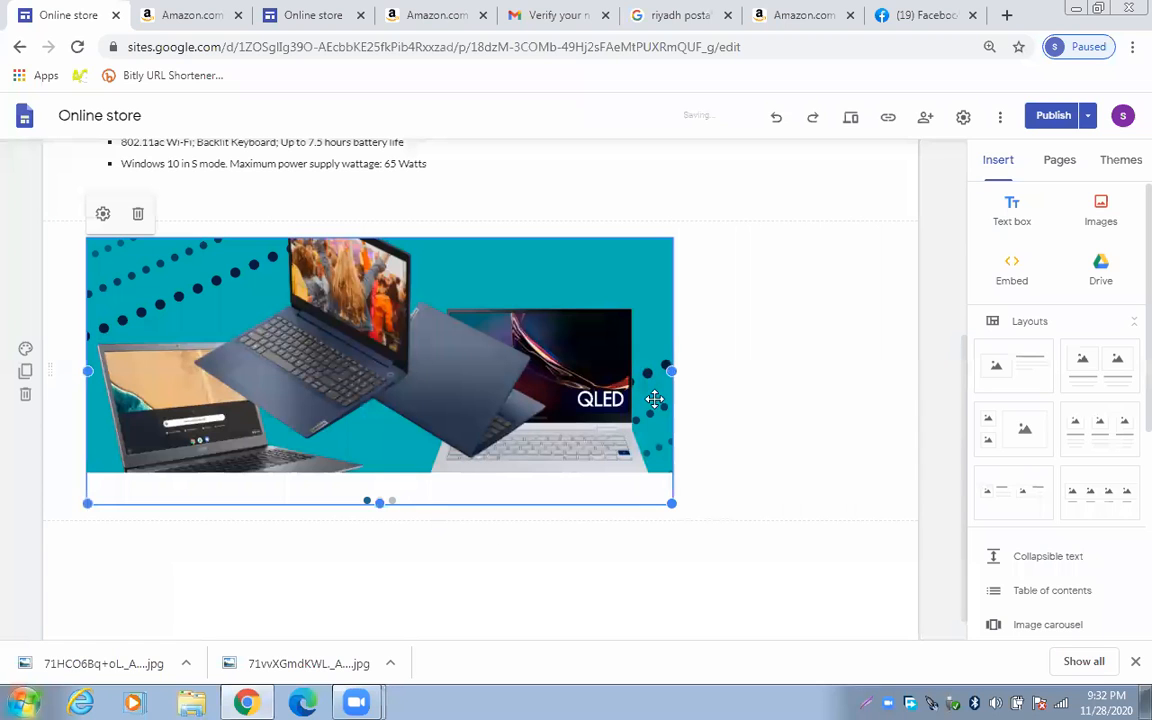
pyautogui.moveTo(486, 391); pyautogui.dragTo(580, 401)
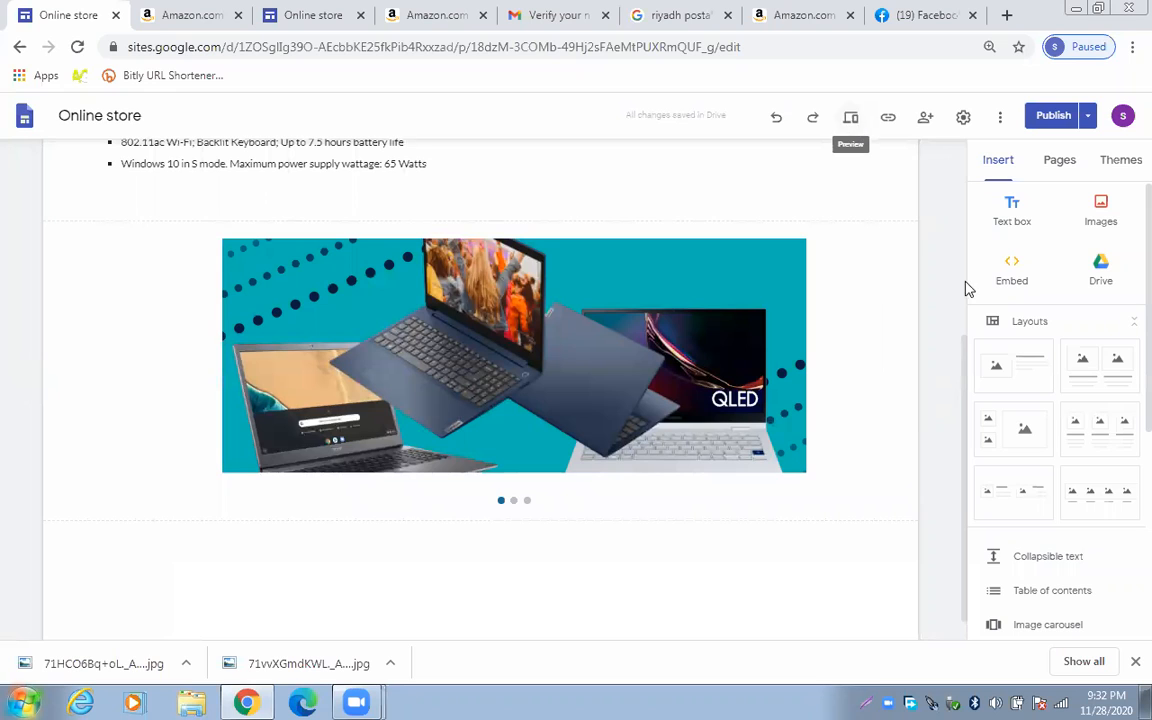
# Return to the laptop page showing the Acer Aspire 5 card and its BUY NOW button
pyautogui.click(1035, 370)
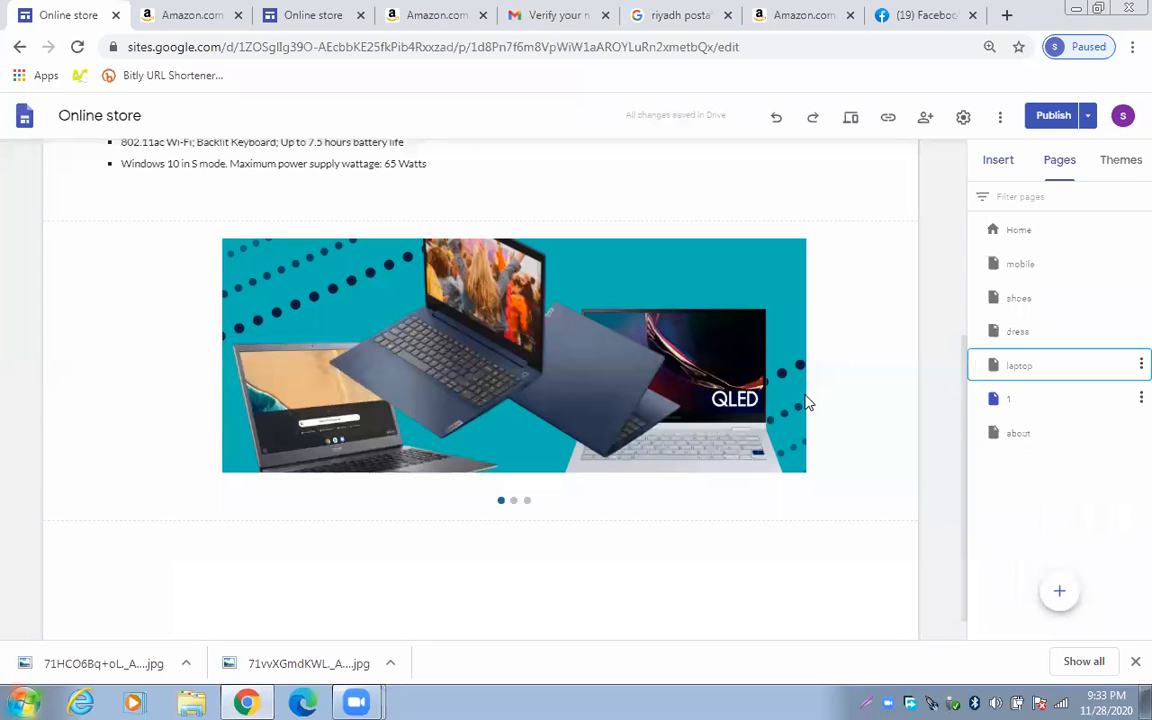
pyautogui.scroll(-3, 373, 455)
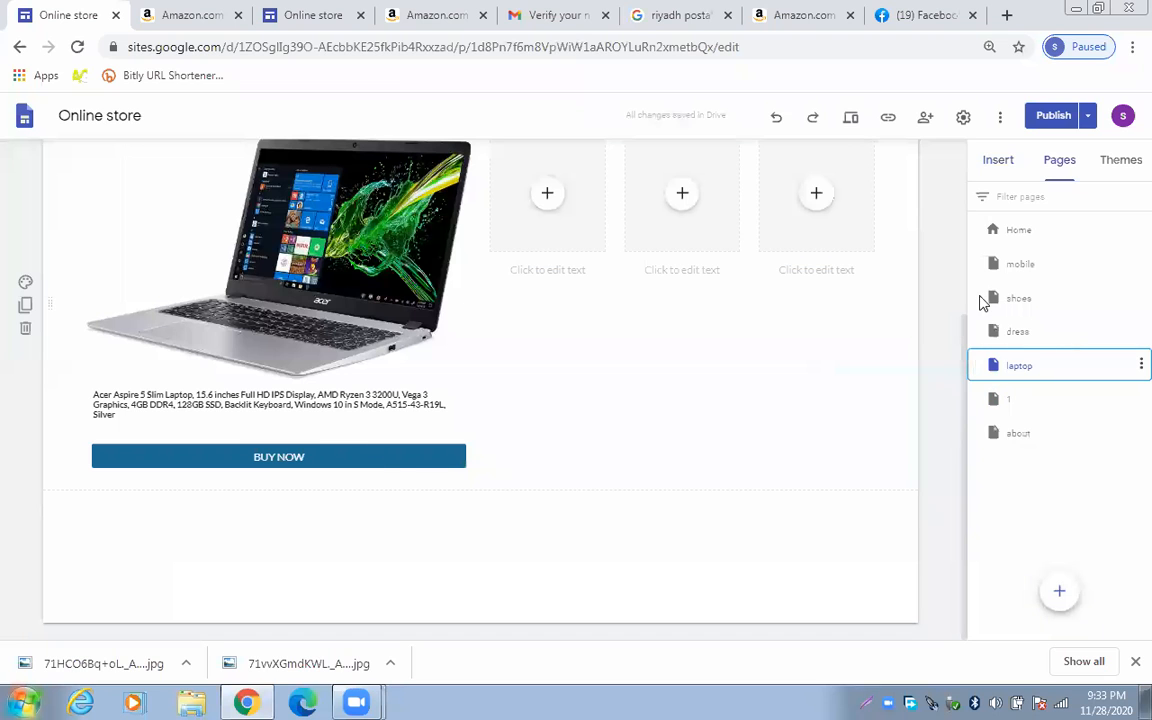
pyautogui.click(1000, 162)
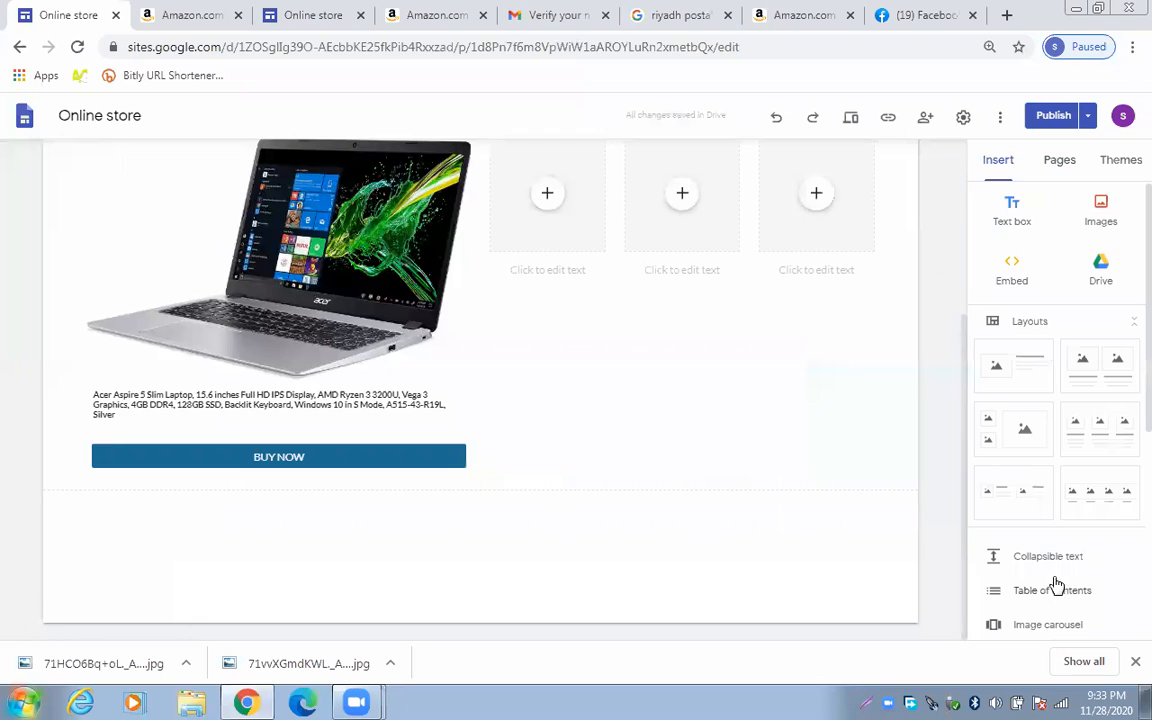
pyautogui.scroll(-1, 1057, 585)
# Insert a 'more details' button linked to page 1
pyautogui.click(985, 575)
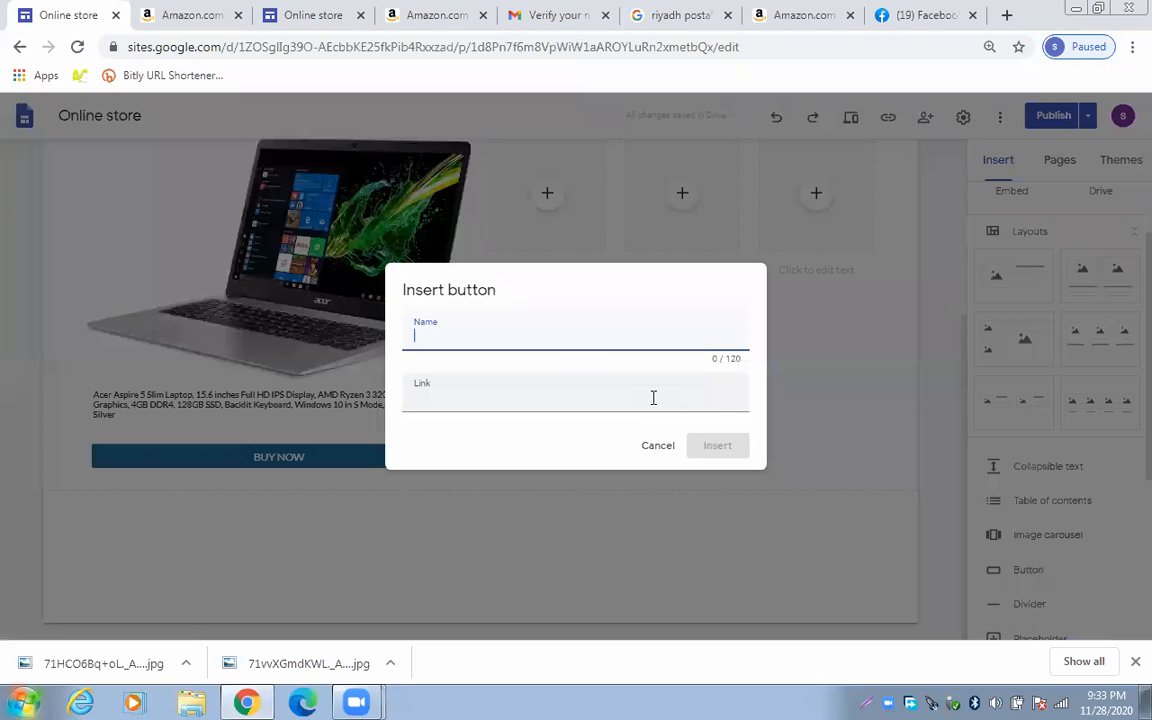
pyautogui.write('more details')
pyautogui.click(545, 400)
pyautogui.scroll(-2, 538, 507)
pyautogui.click(497, 504)
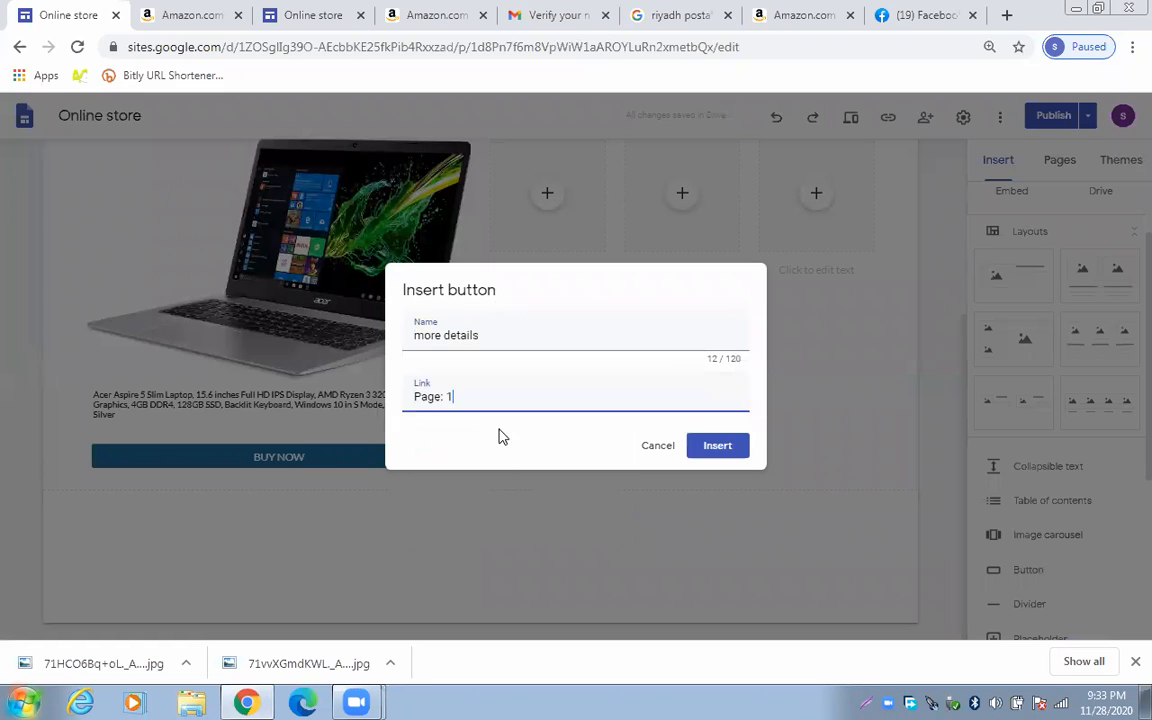
pyautogui.click(717, 446)
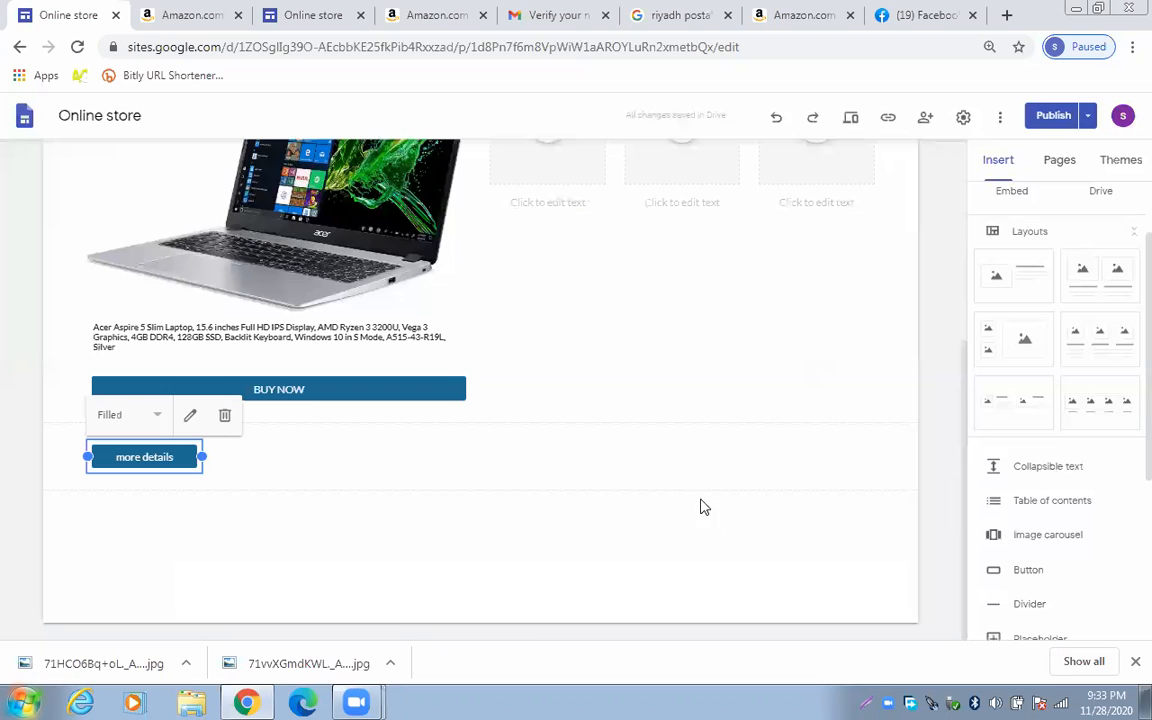
# Move the 'more details' button into the Acer laptop card, above BUY NOW
pyautogui.moveTo(134, 446); pyautogui.dragTo(140, 330)
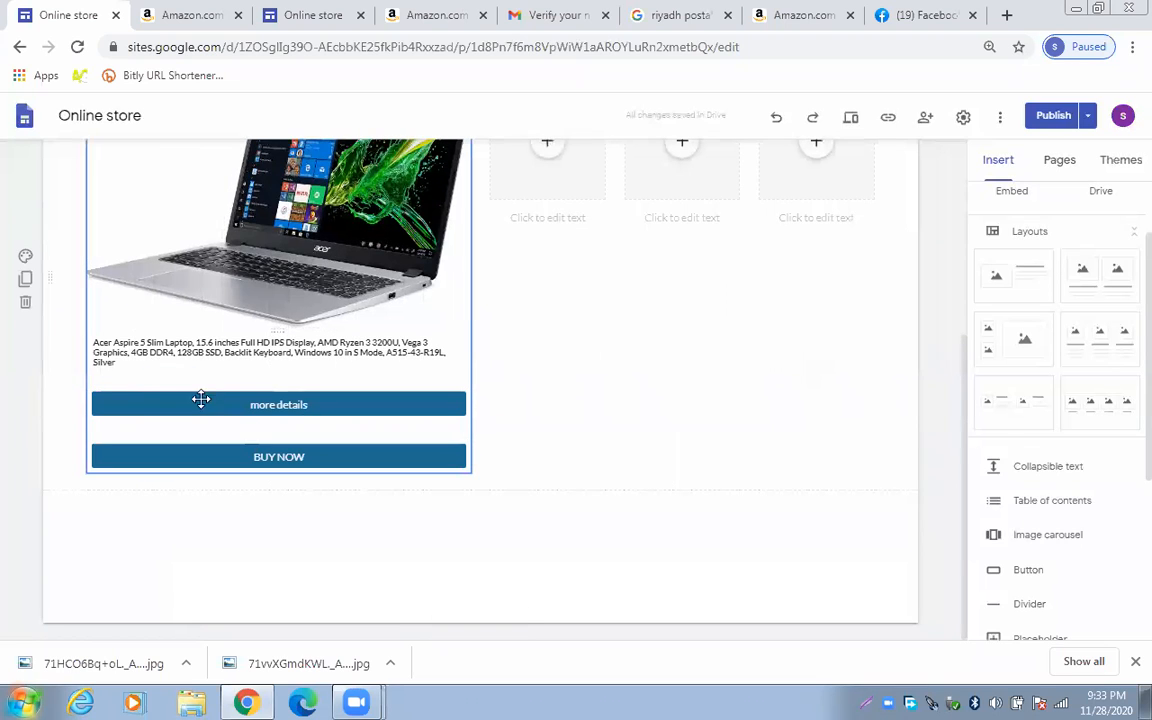
pyautogui.click(469, 407)
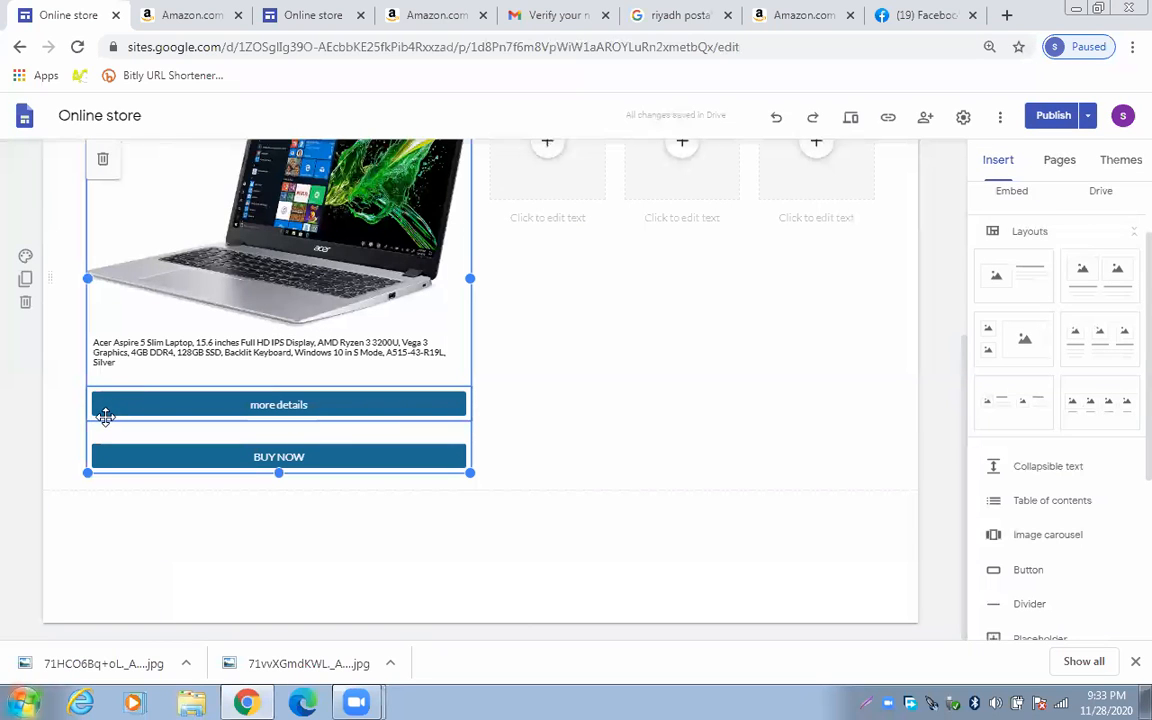
pyautogui.moveTo(111, 405); pyautogui.dragTo(185, 393)
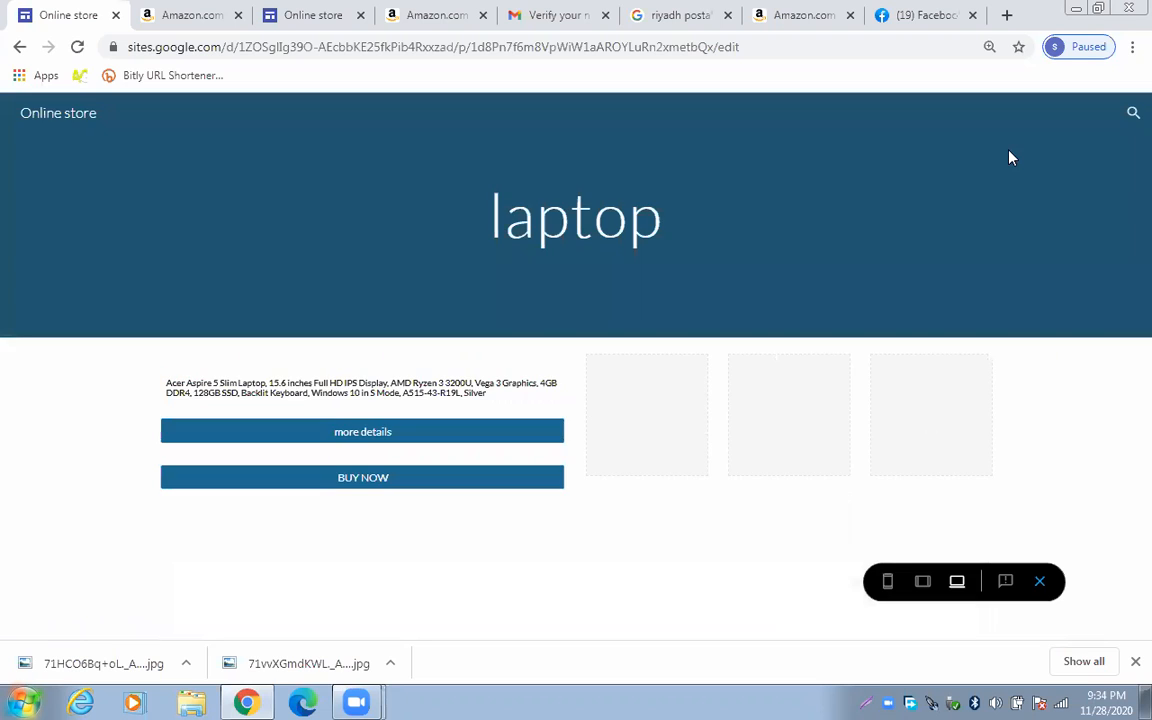
# Open the ACER specs page from 'more details', advance its carousel and select the spec text
pyautogui.scroll(-1, 877, 270)
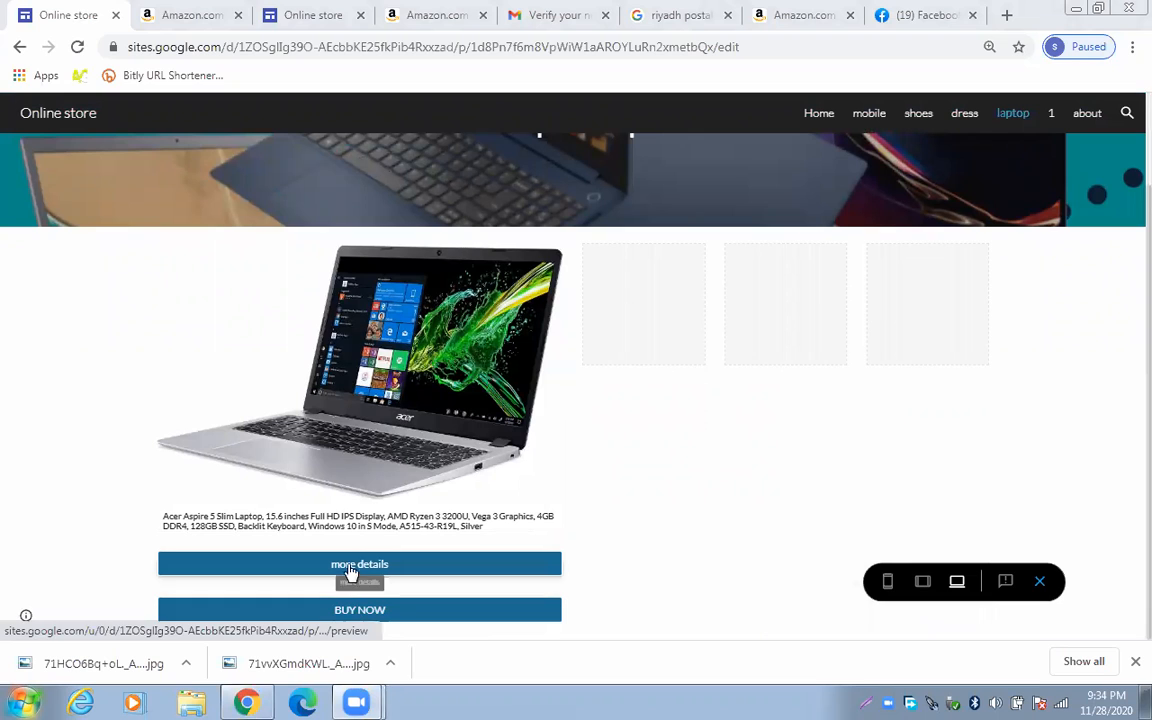
pyautogui.click(403, 618)
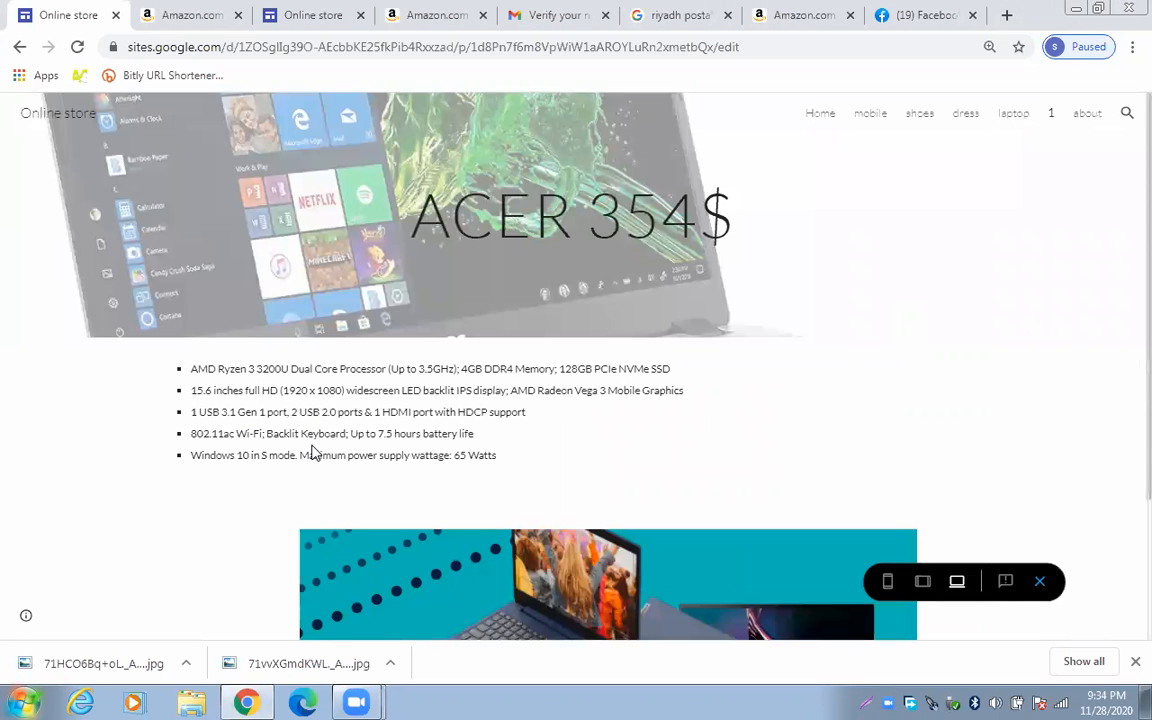
pyautogui.scroll(-3, 312, 452)
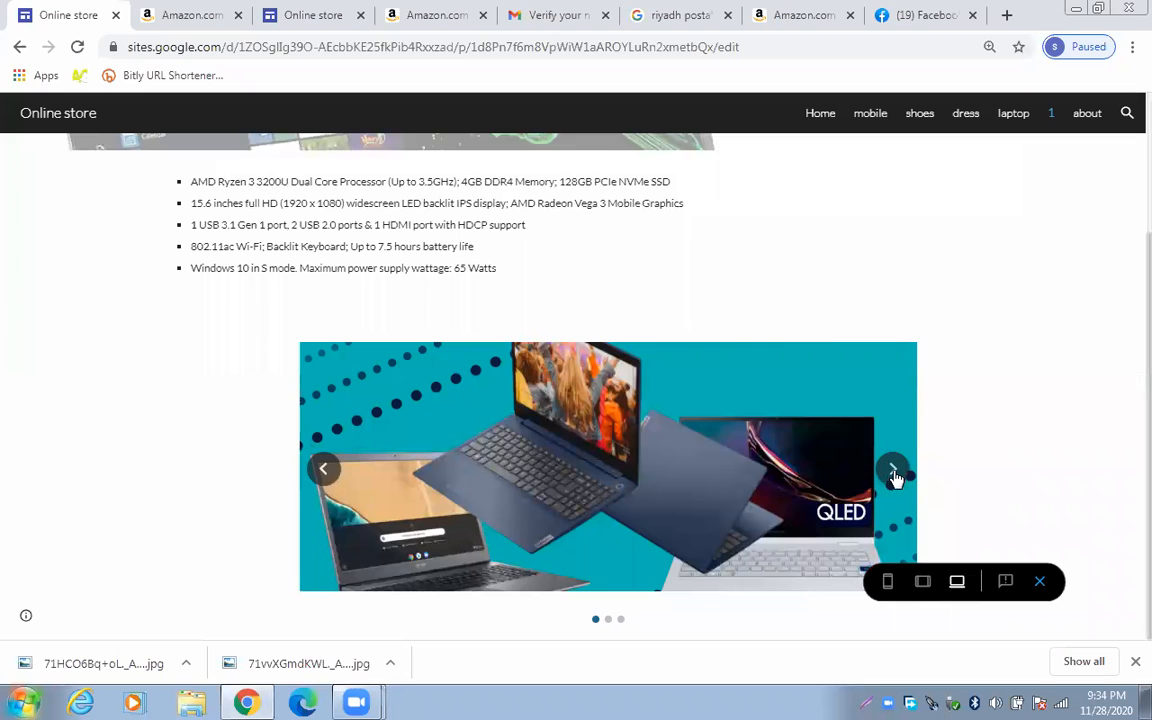
pyautogui.click(893, 470)
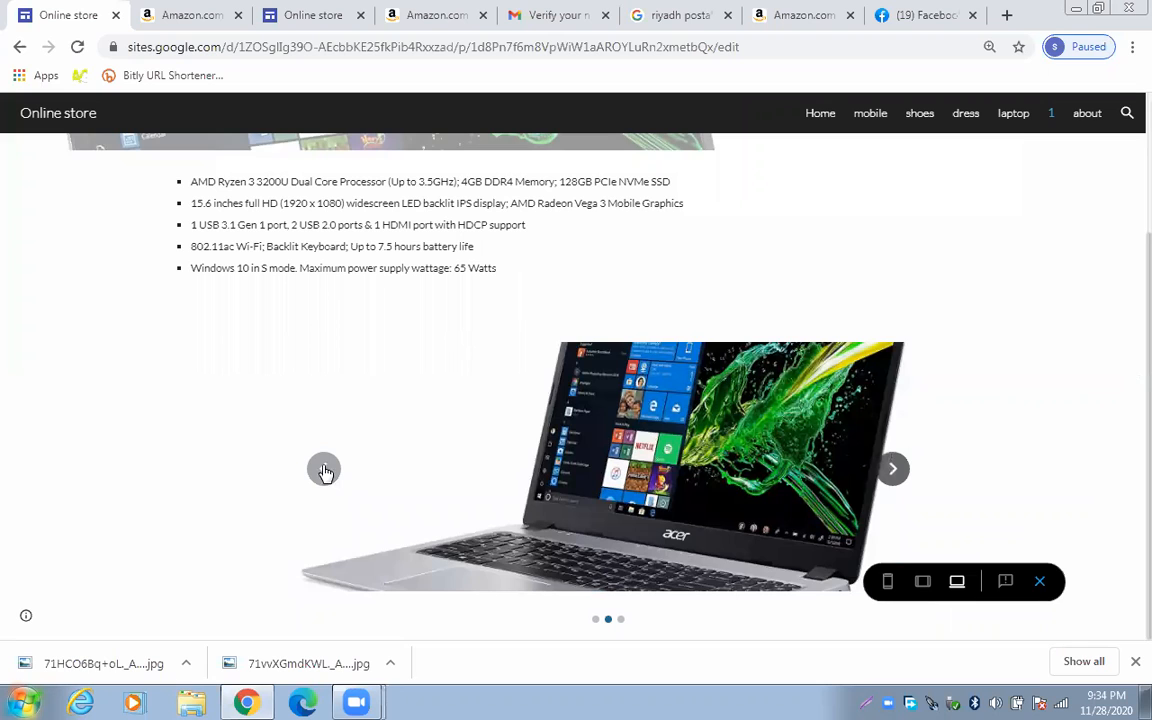
pyautogui.scroll(3, 172, 324)
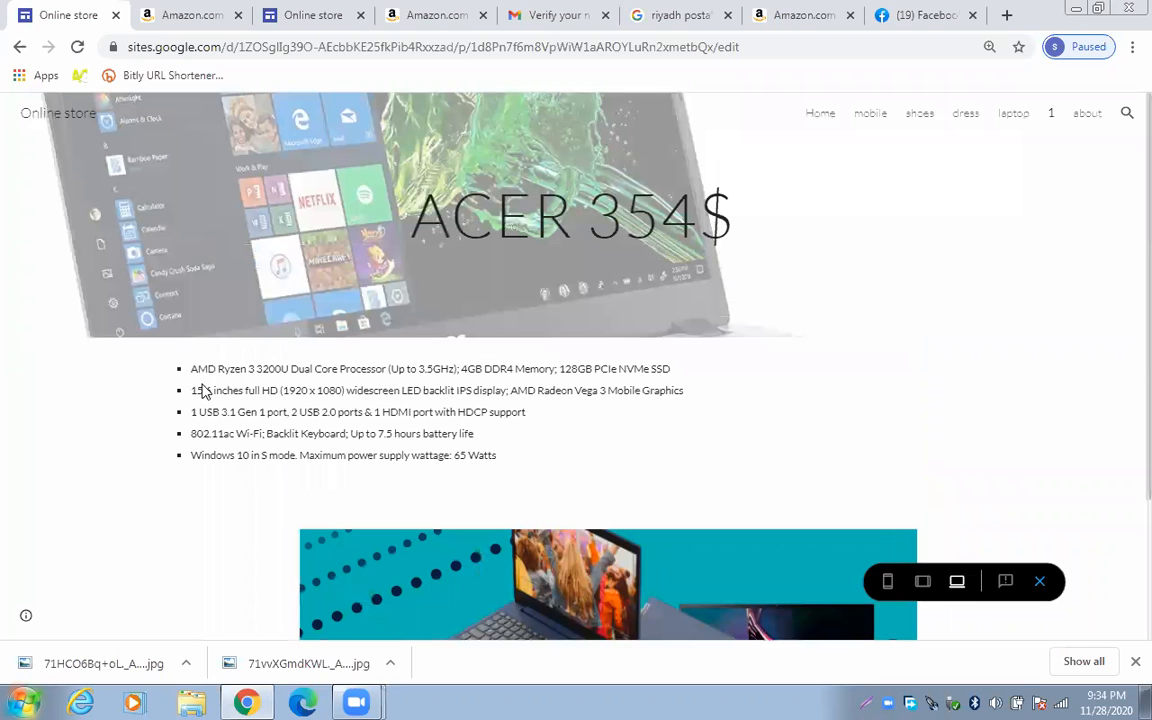
pyautogui.moveTo(300, 462); pyautogui.dragTo(183, 366)
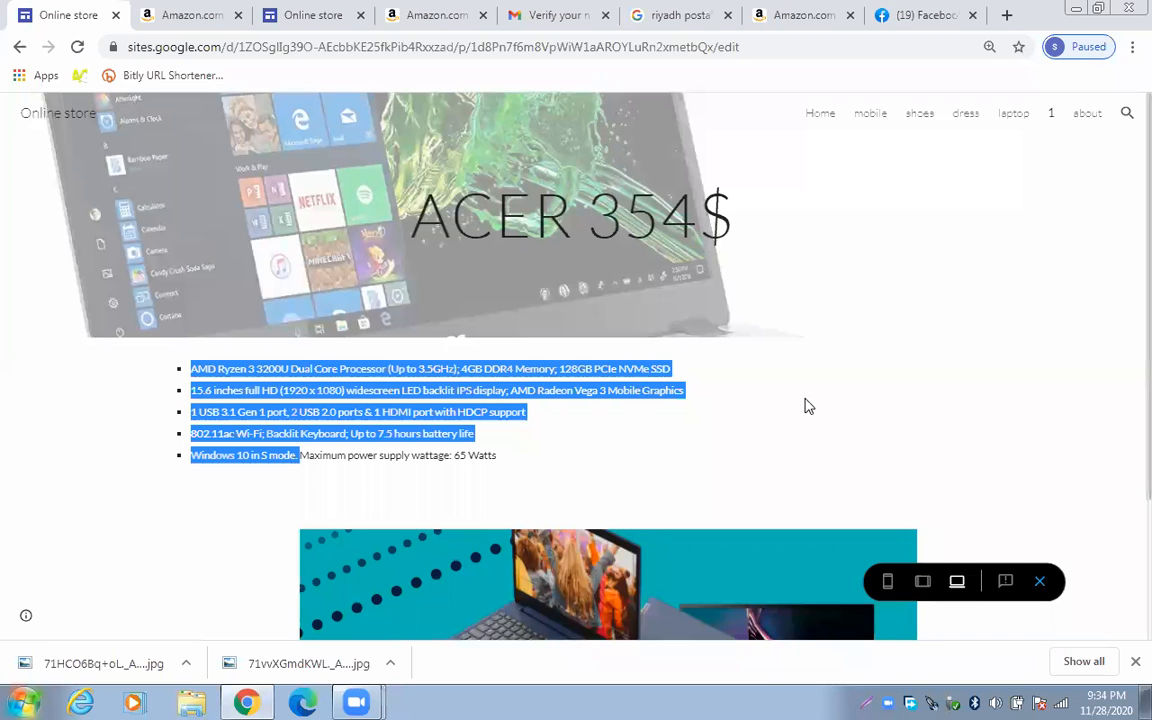
# Return to the laptop listing and follow the ACER BUY NOW link toward Amazon
pyautogui.scroll(-2, 760, 390)
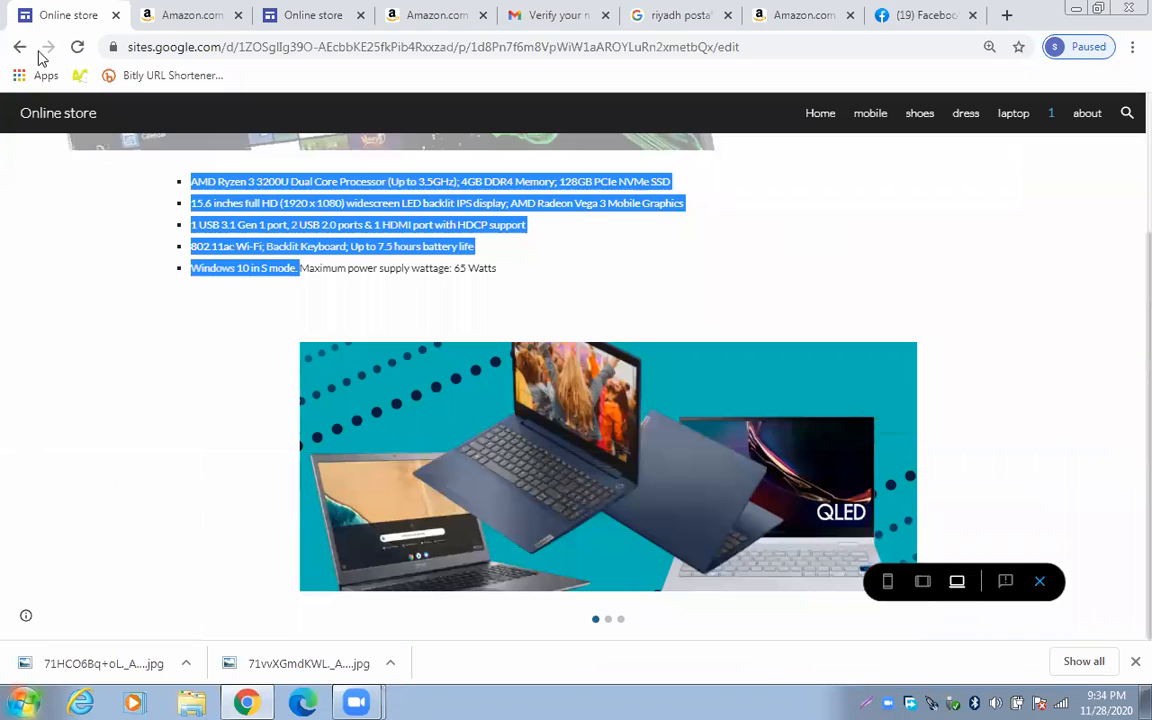
pyautogui.click(19, 47)
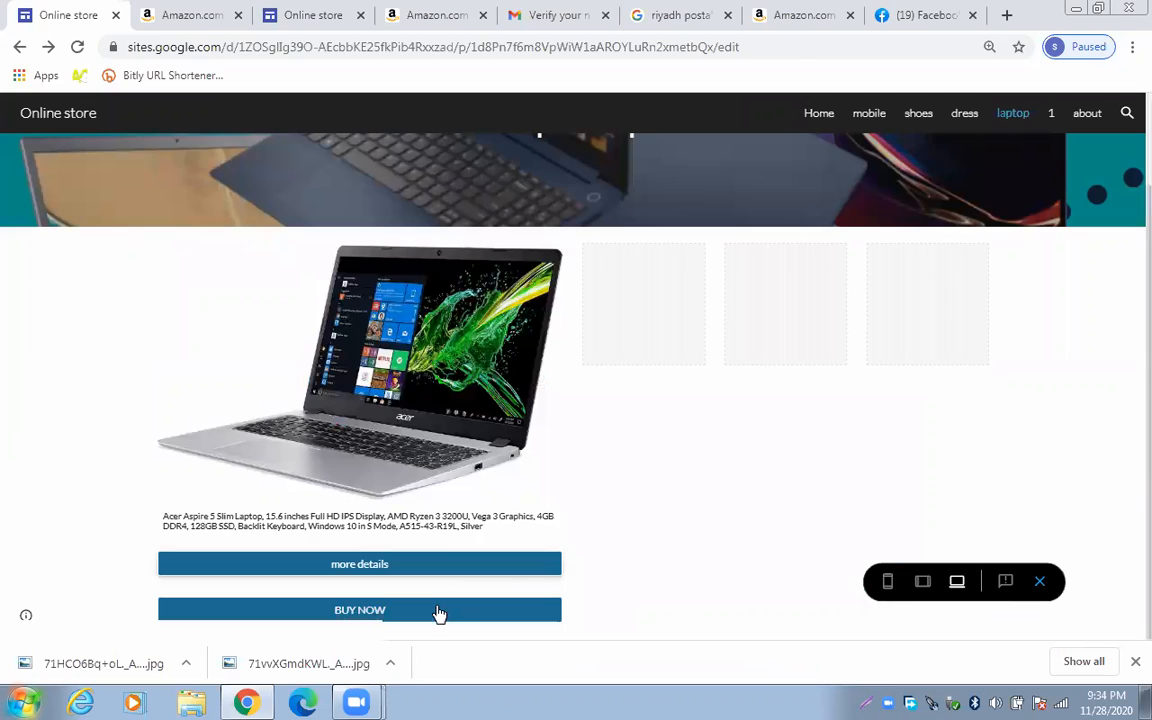
pyautogui.click(438, 612)
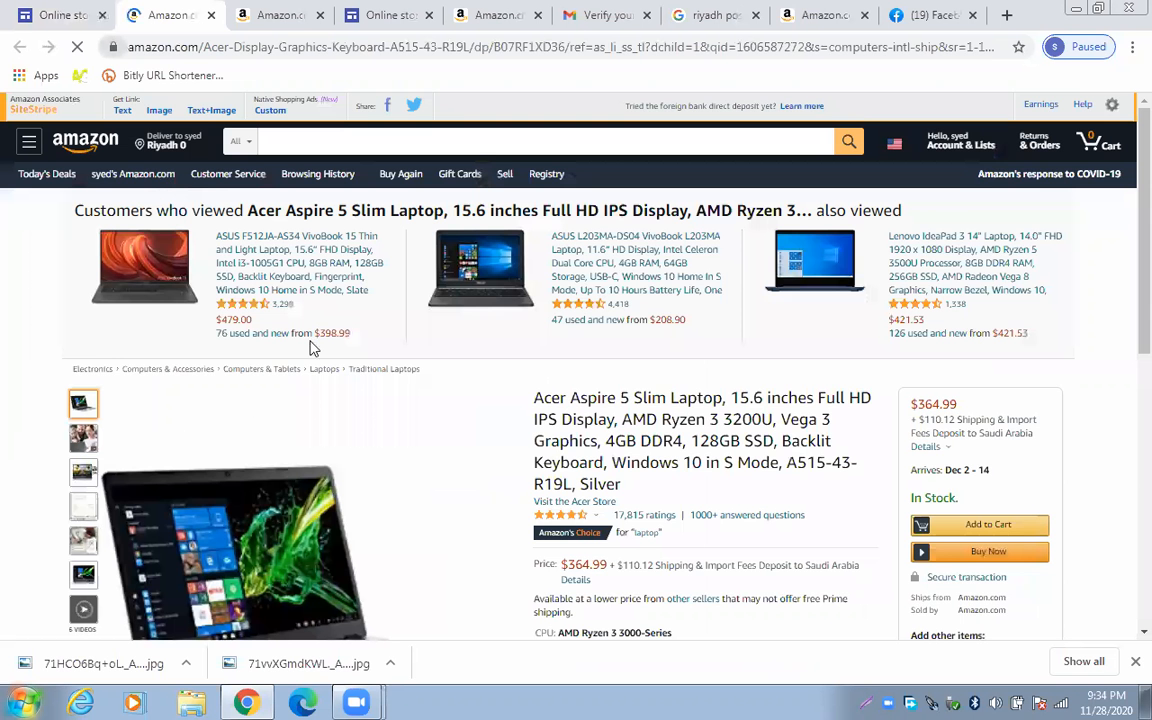
# Scroll the Acer product page, then switch to the other Amazon laptop tab
pyautogui.scroll(-3, 520, 388)
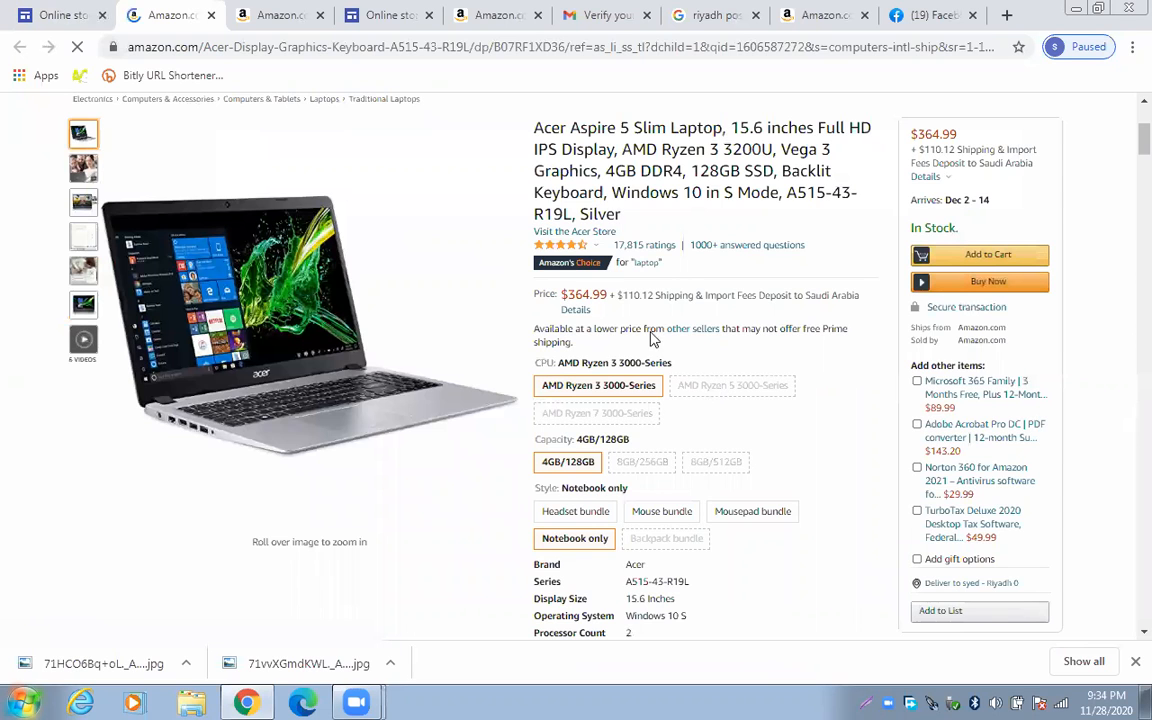
pyautogui.moveTo(260, 342)
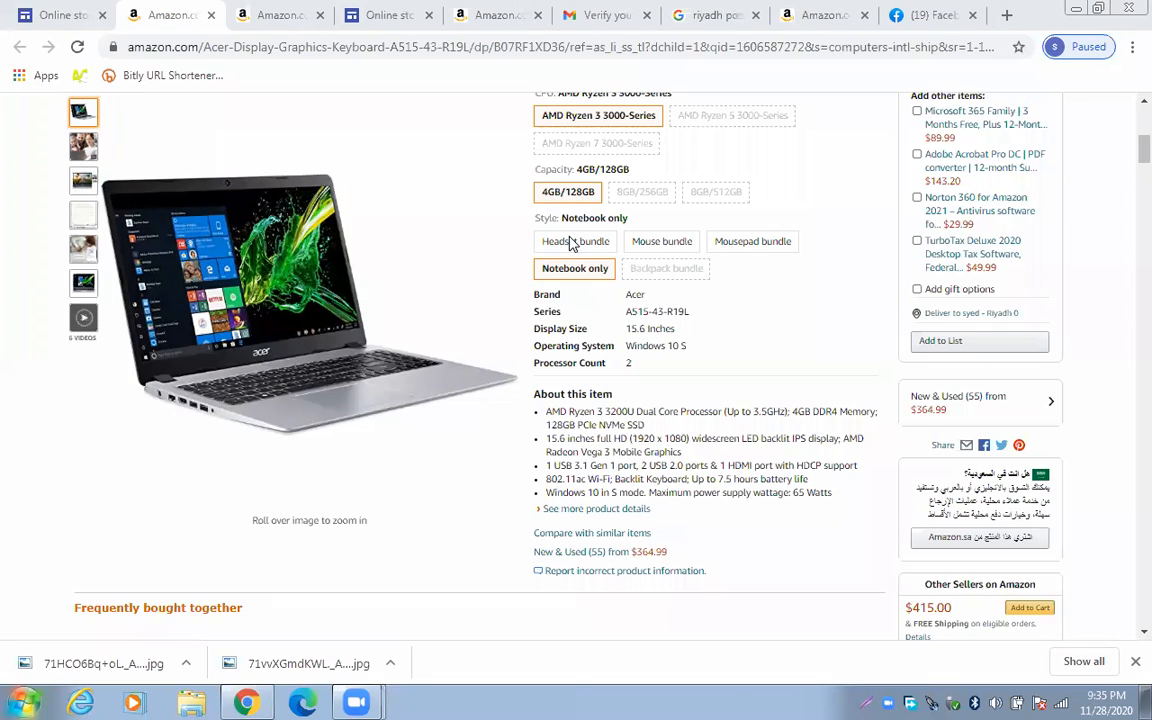
pyautogui.click(818, 14)
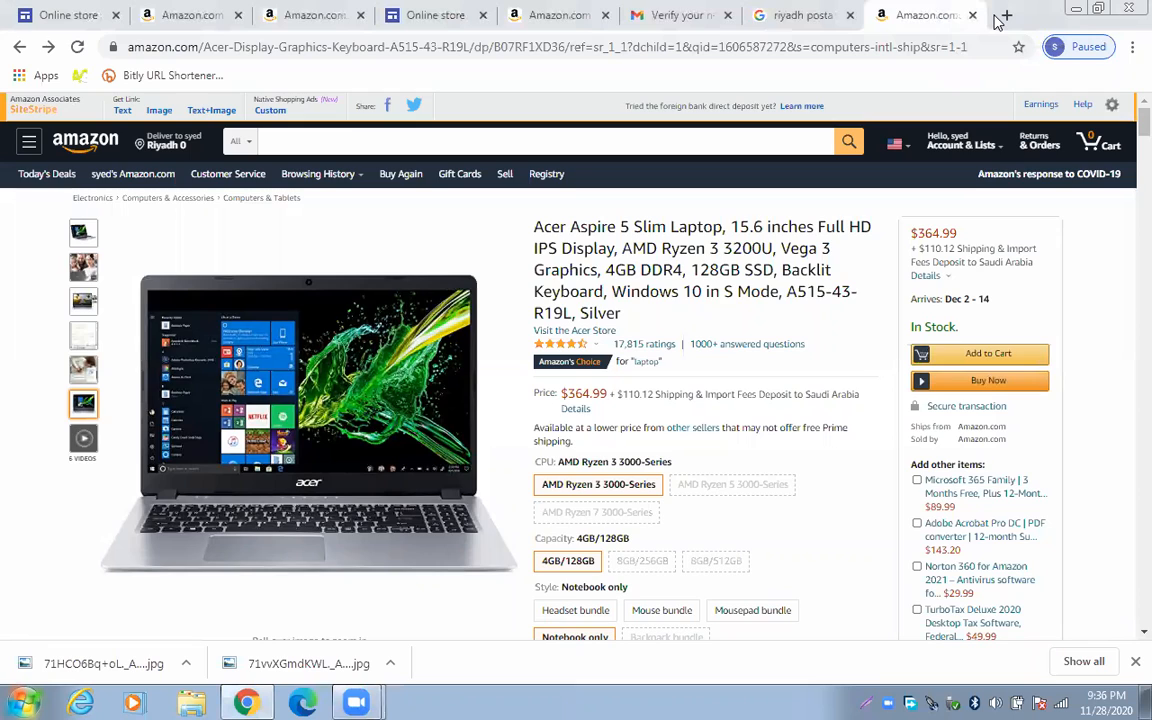
# In a new tab, search Google for 'create a website online for free with google'
pyautogui.click(1003, 14)
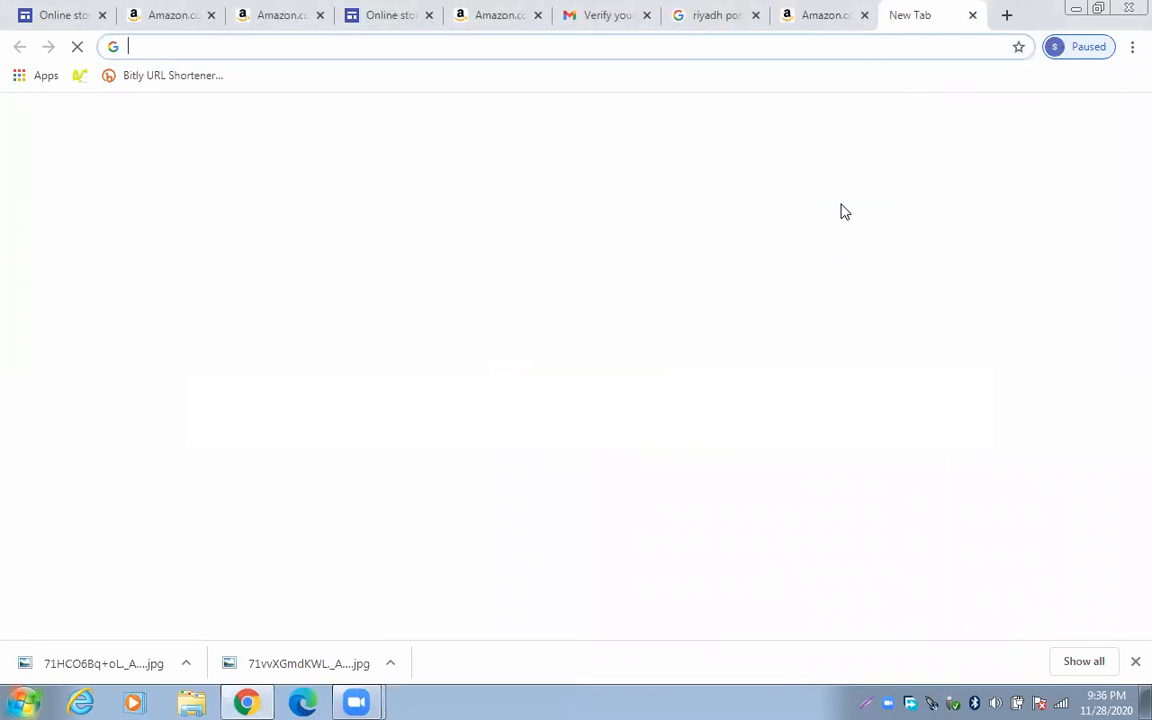
pyautogui.write('cr')
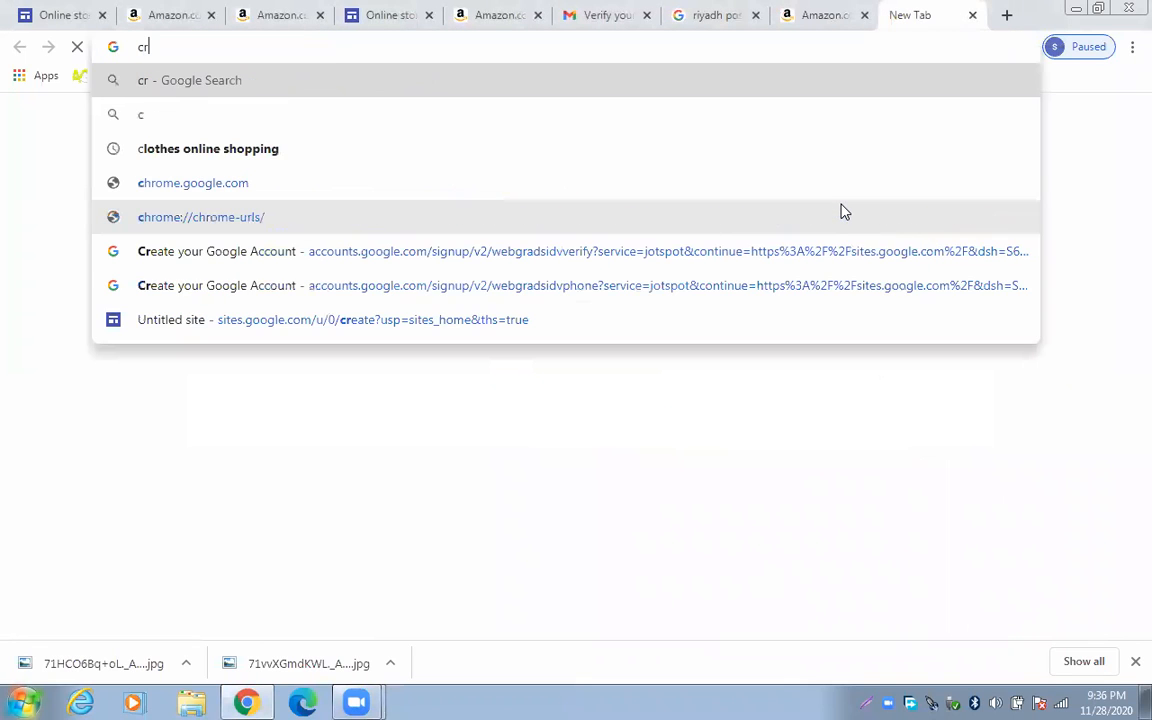
pyautogui.write('eate ')
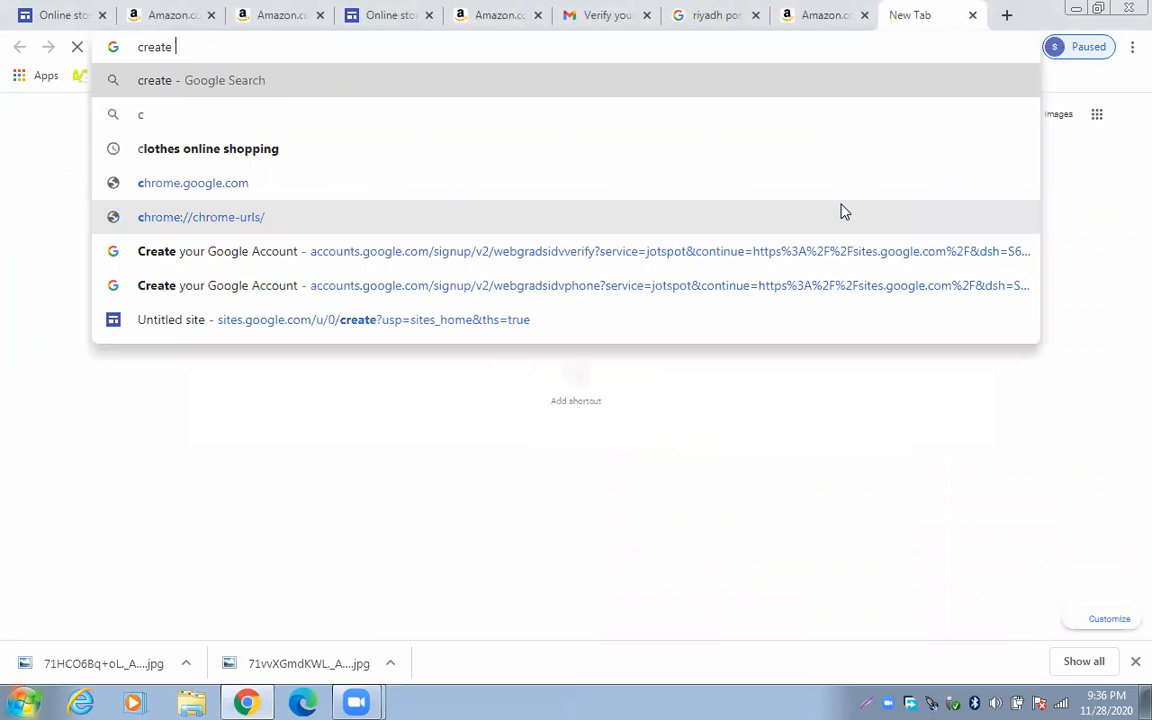
pyautogui.write('a onl')
pyautogui.write('ine')
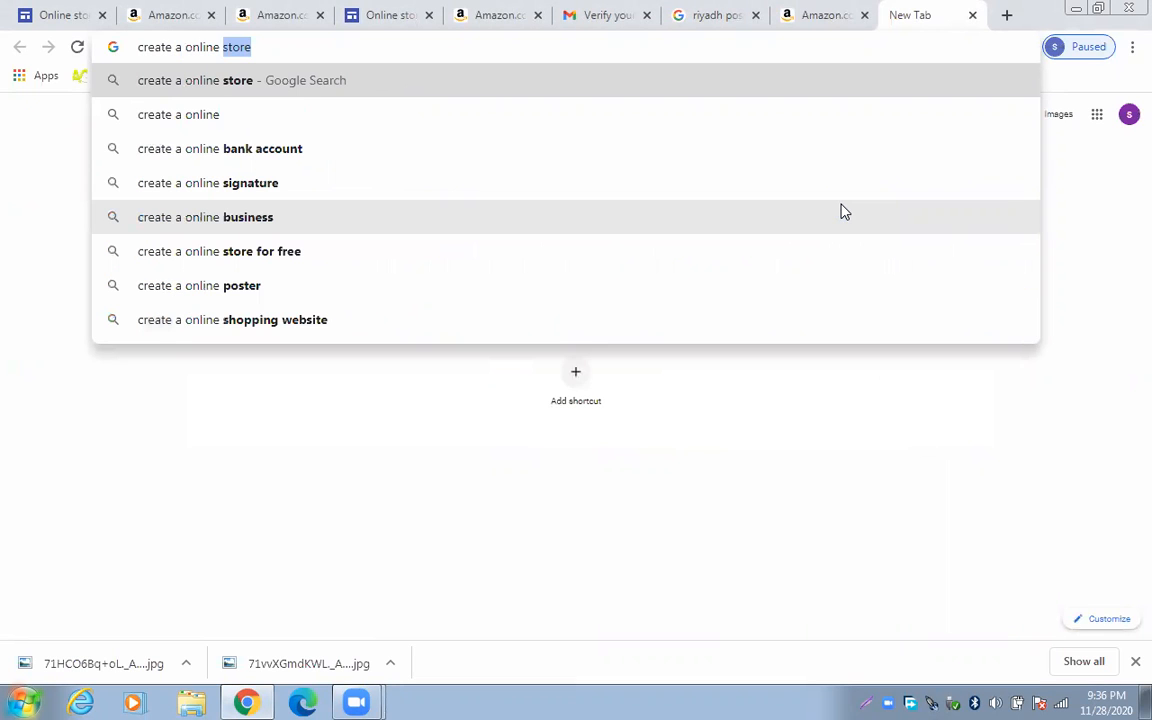
pyautogui.write(' w')
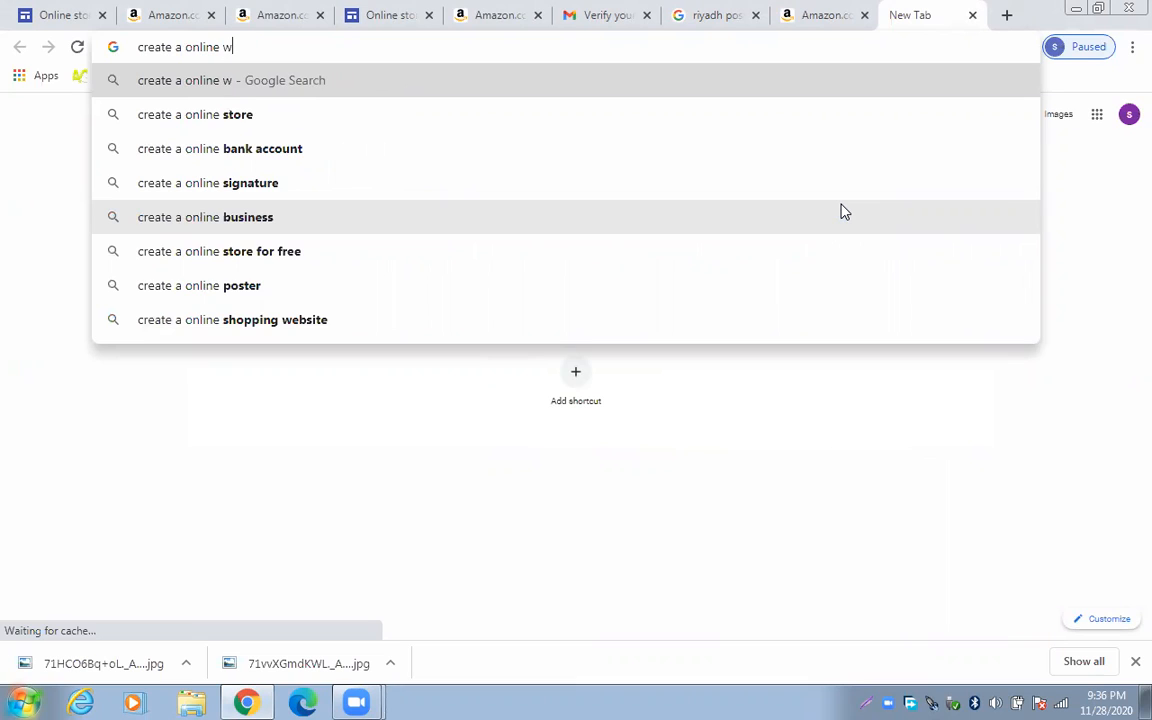
pyautogui.write('ebsi')
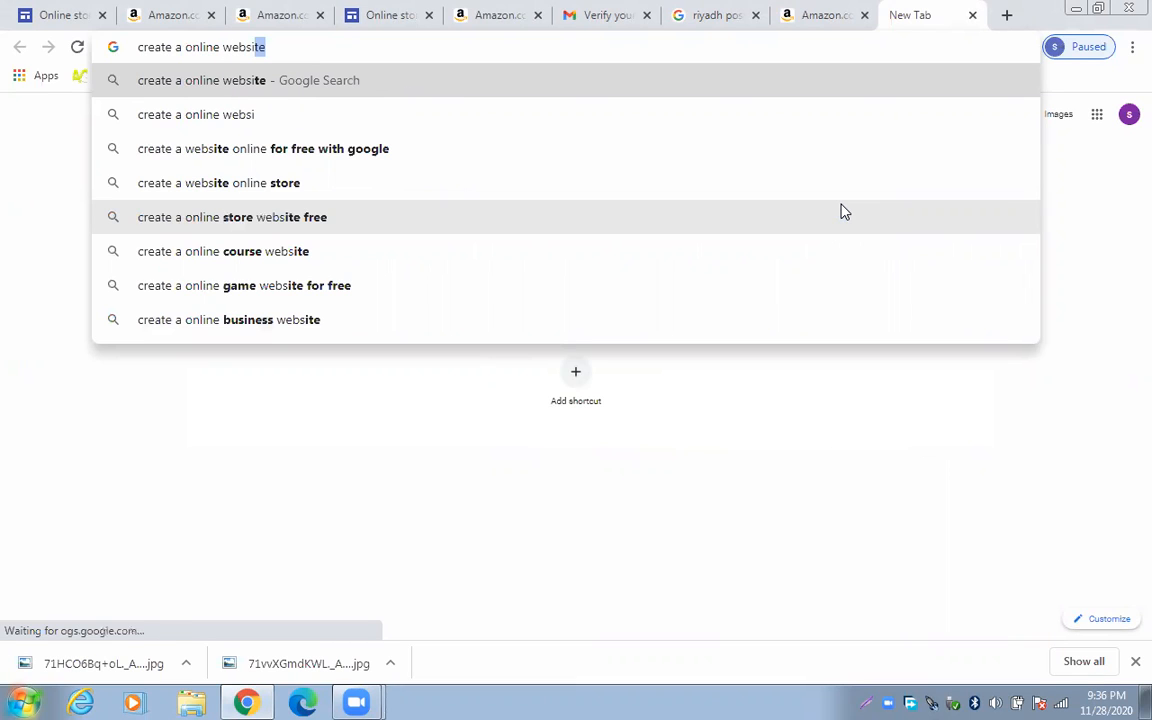
pyautogui.write('te')
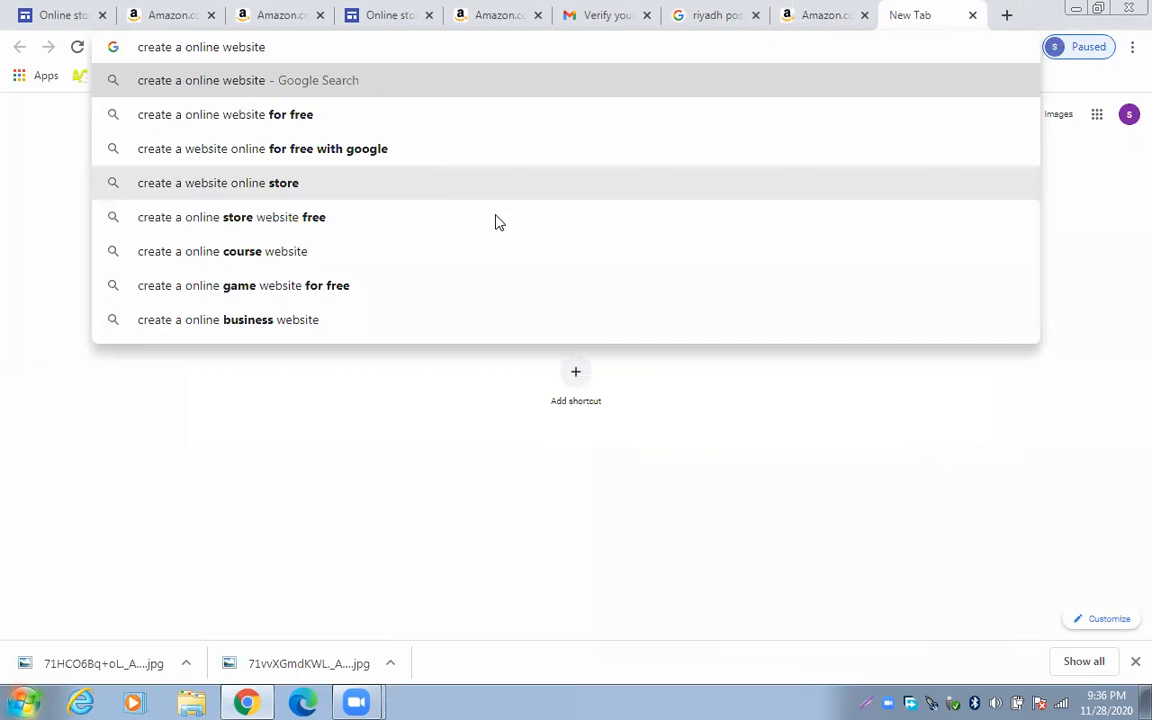
pyautogui.click(494, 152)
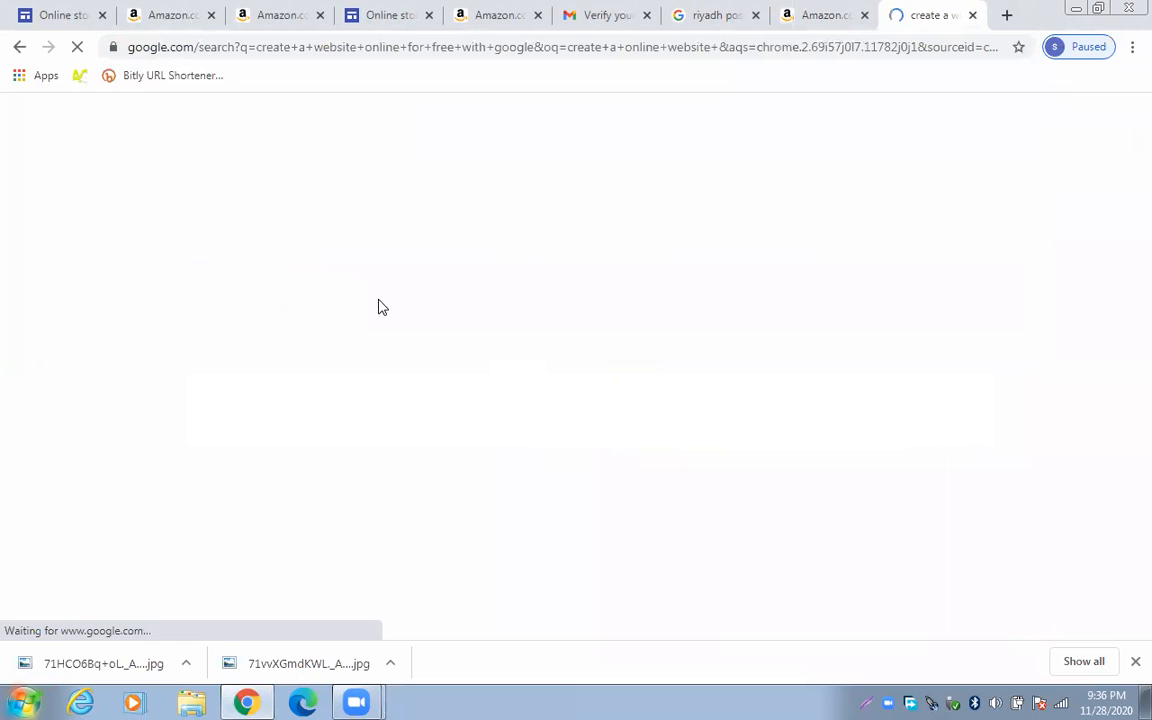
# Remove 'with google' and rerun the search as 'create a website online for free'
pyautogui.scroll(-3, 380, 268)
pyautogui.scroll(-3, 380, 268)
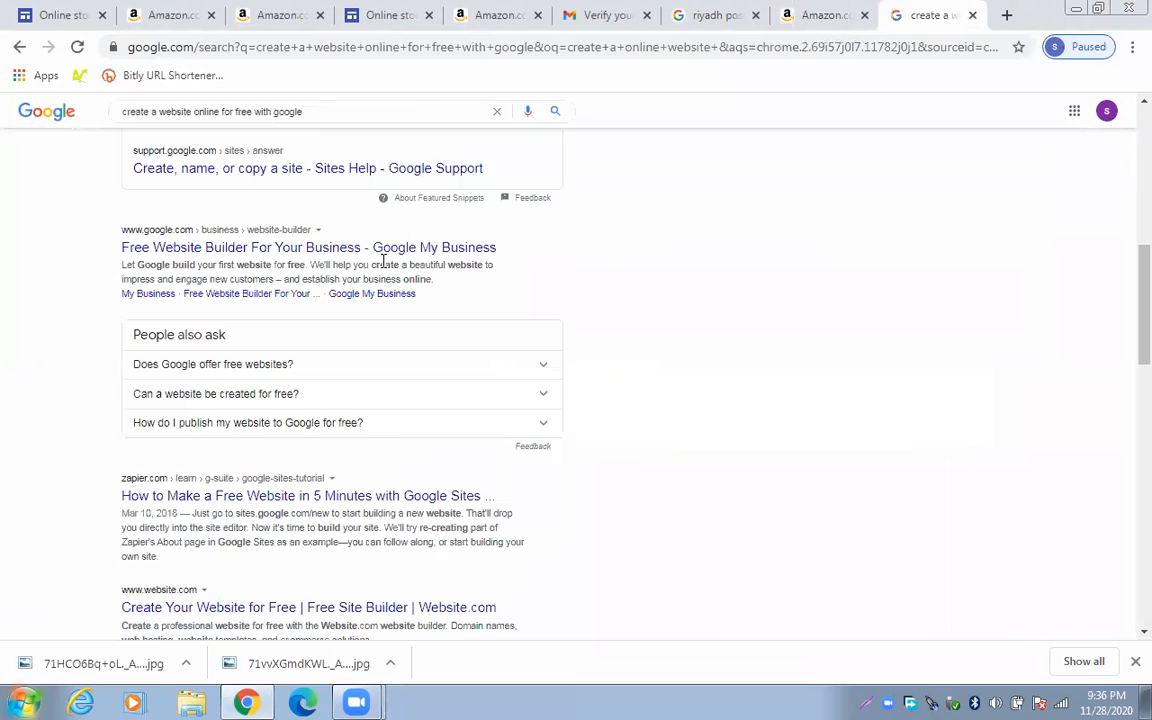
pyautogui.scroll(-2, 383, 262)
pyautogui.scroll(-1, 381, 200)
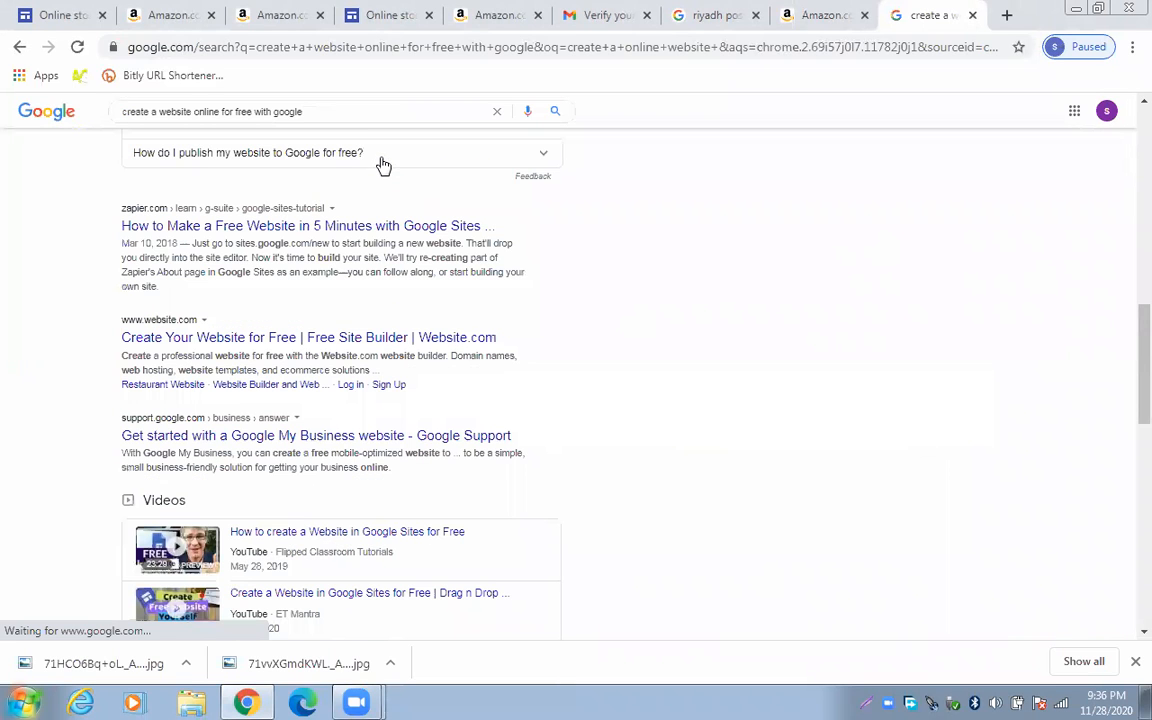
pyautogui.moveTo(253, 112); pyautogui.dragTo(288, 128)
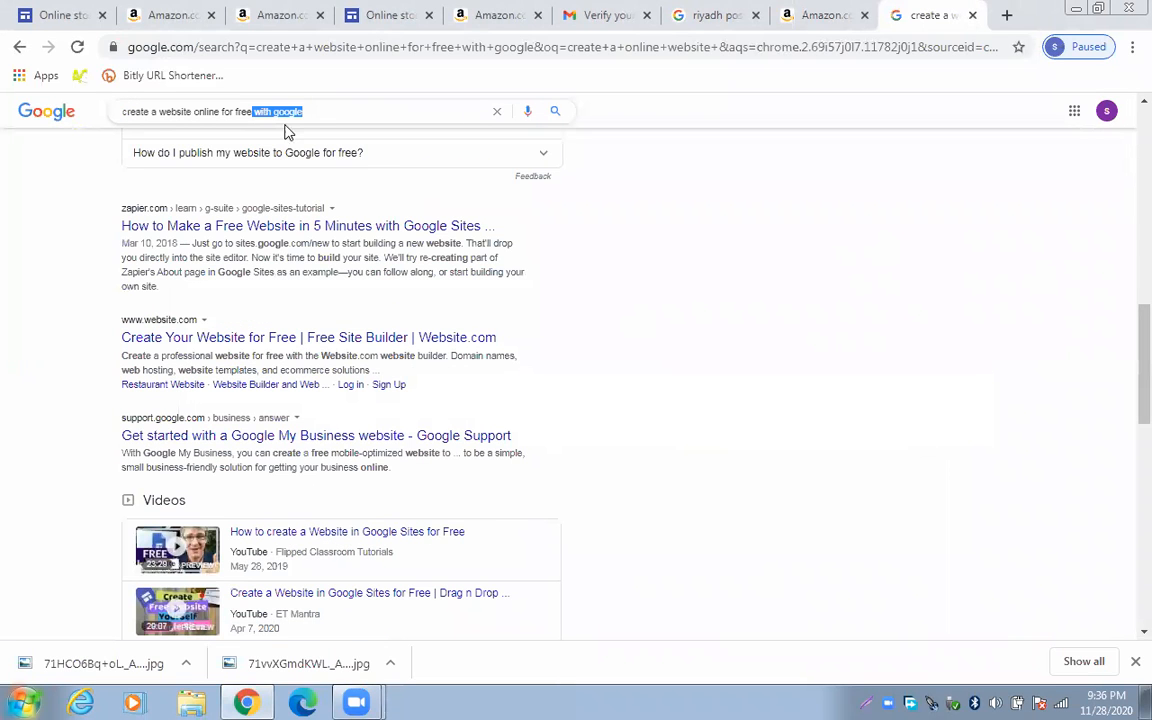
pyautogui.press('BackSpace')
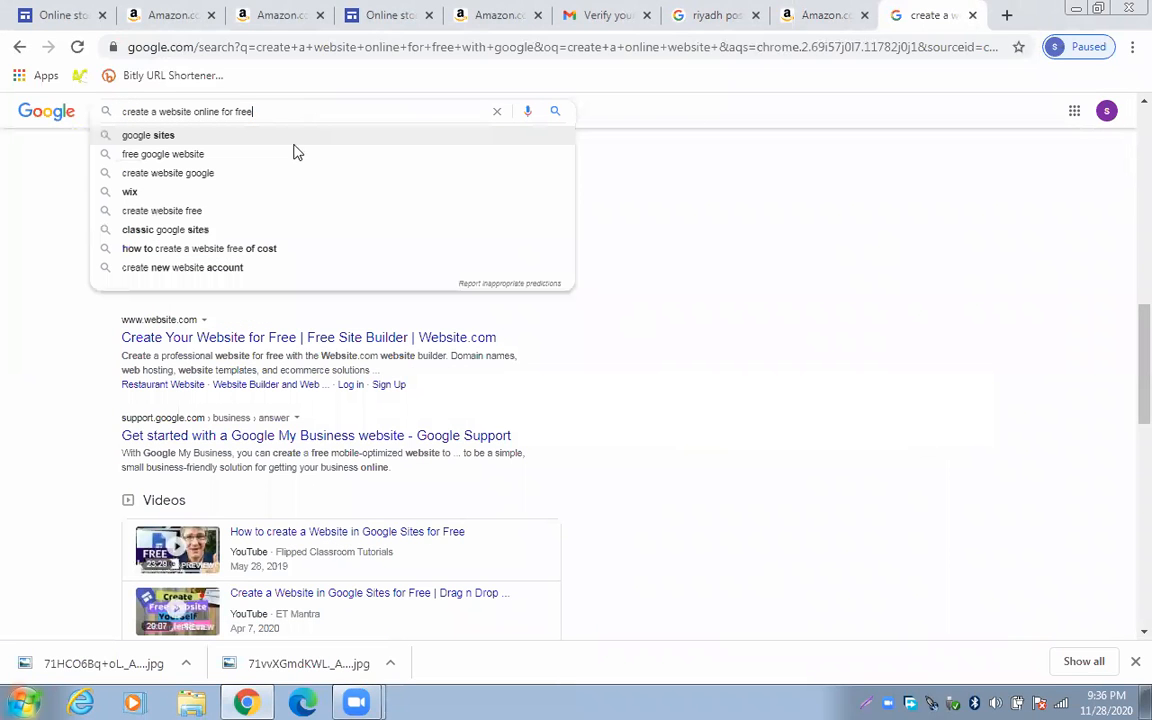
pyautogui.press('Return')
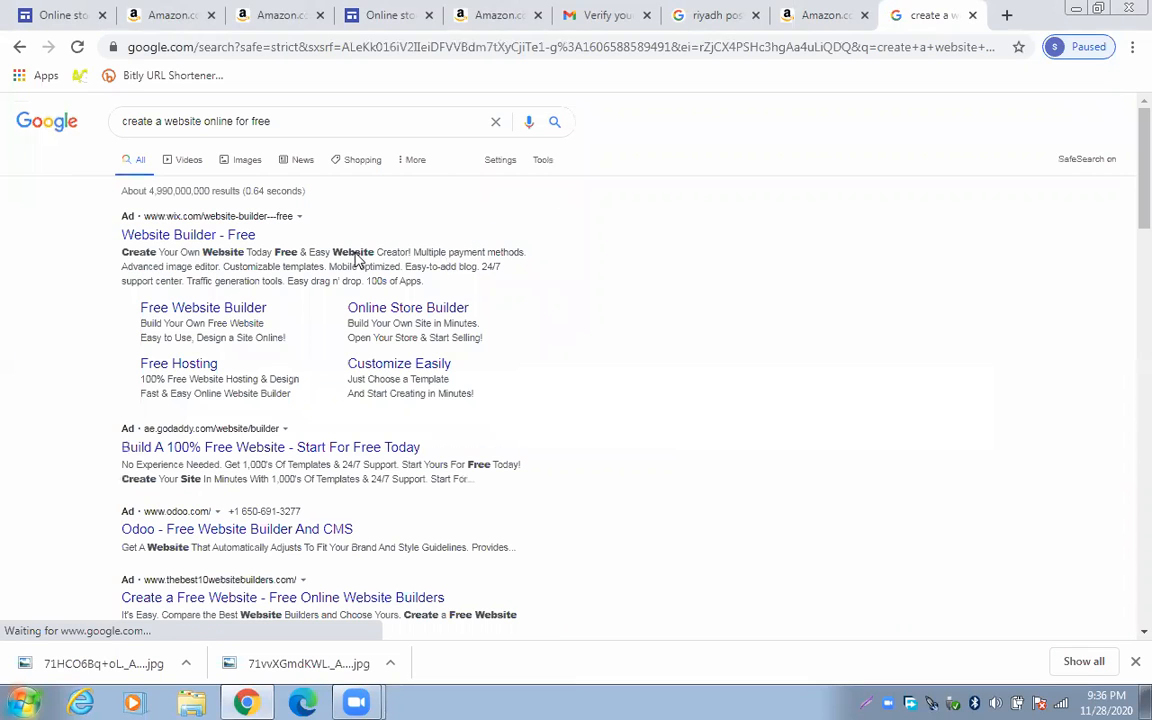
# Open the Wix 'Website Builder - Free' ad and choose Start Now
pyautogui.click(236, 236)
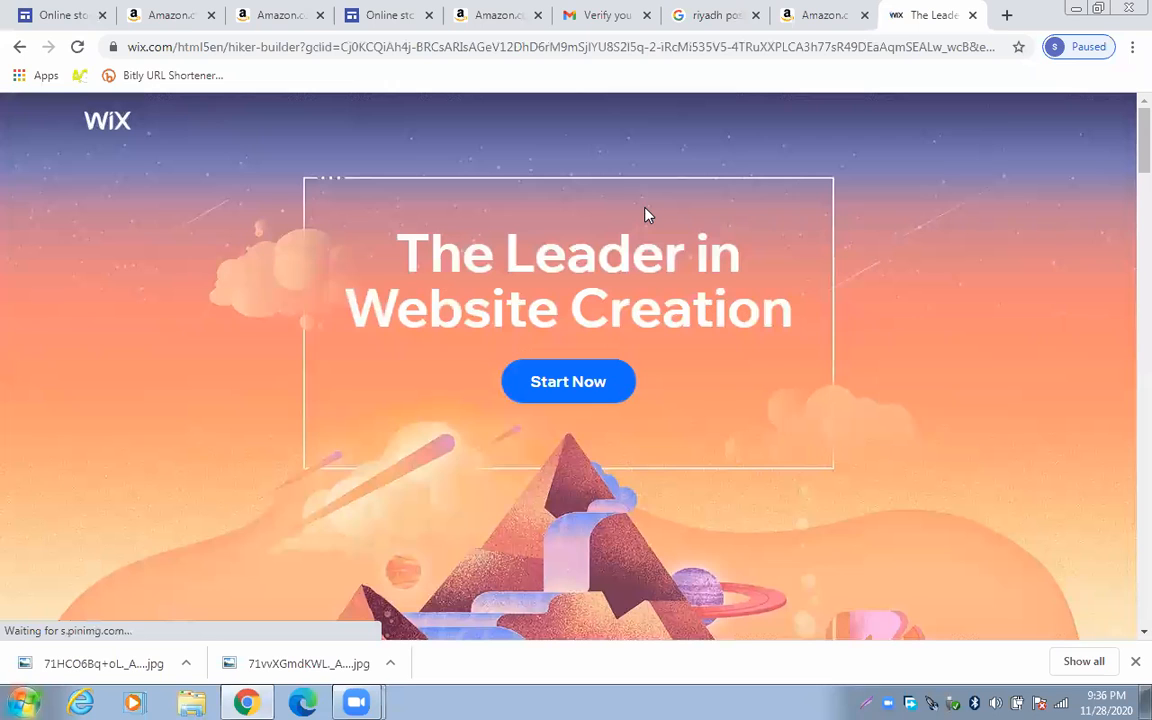
pyautogui.click(597, 381)
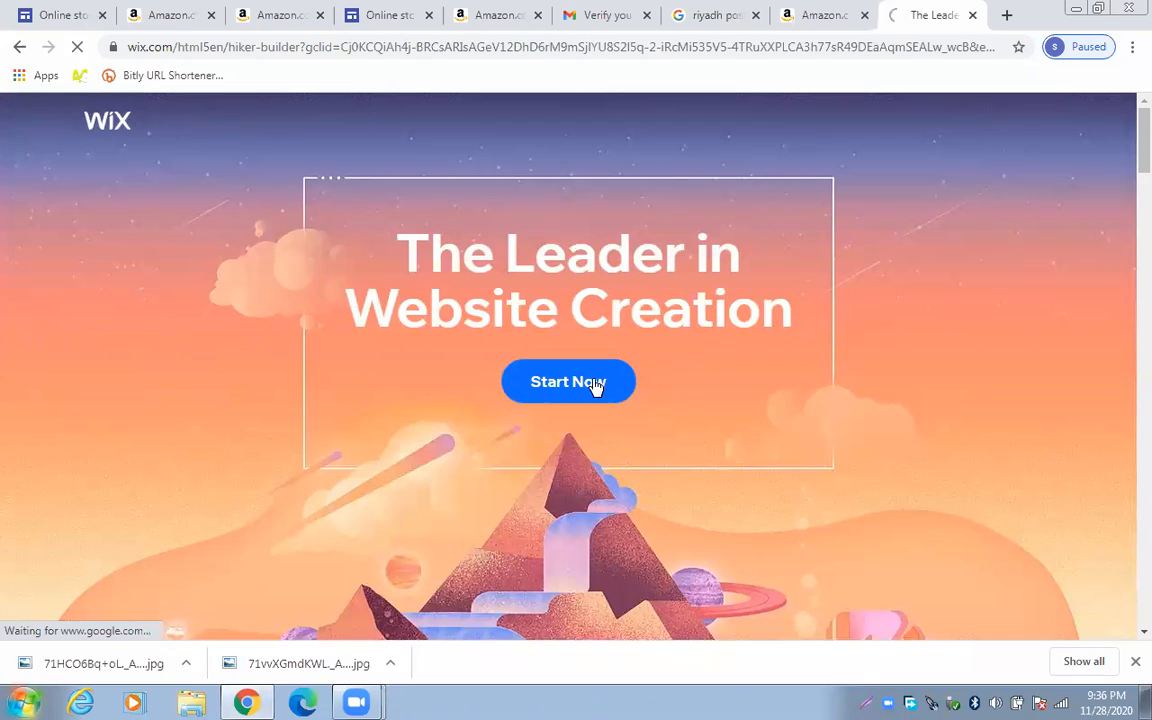